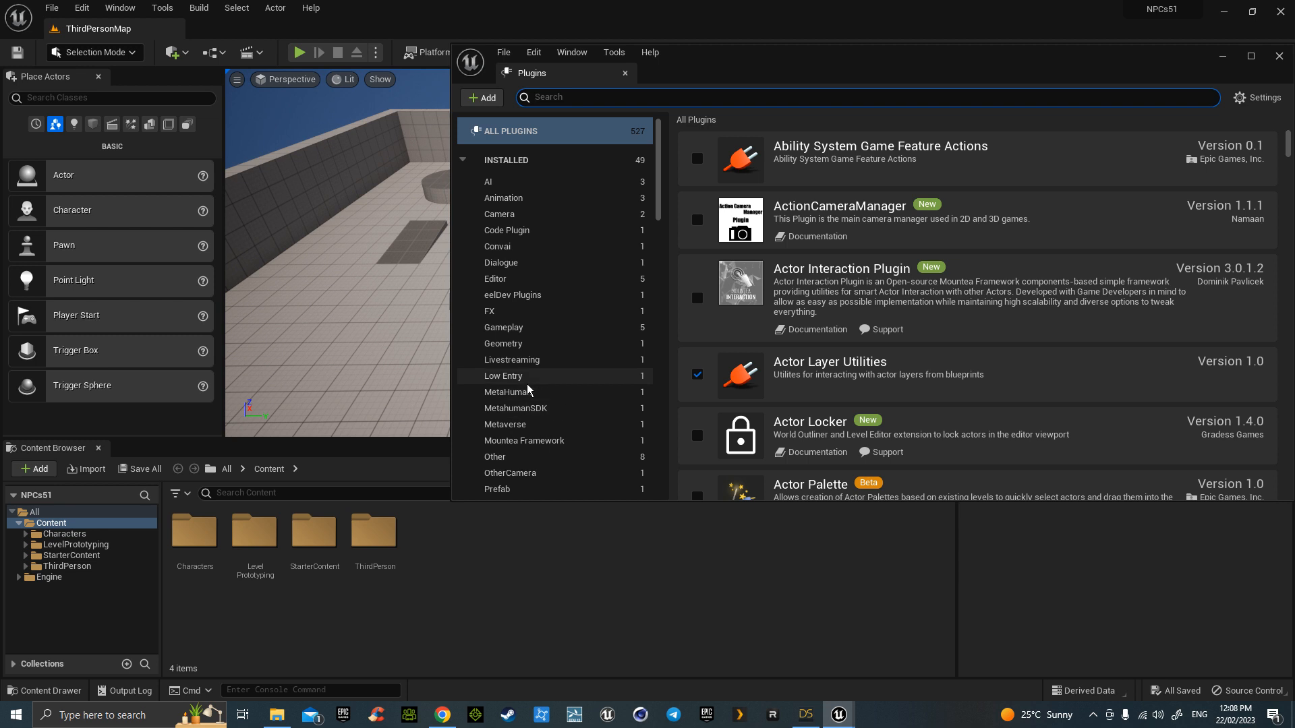
- Enable the RestartEditor plugin under Editor and check that DazToUnreal is enabled under Other
click(533, 280)
click(696, 229)
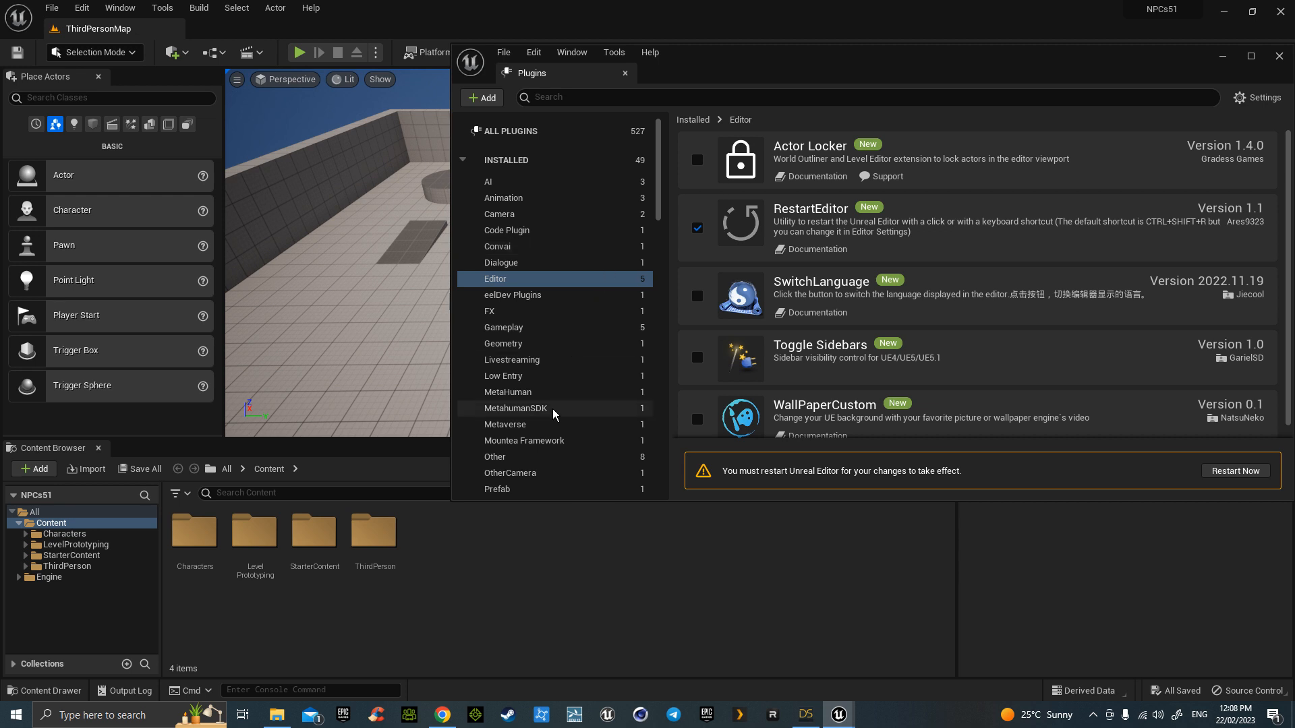
click(555, 461)
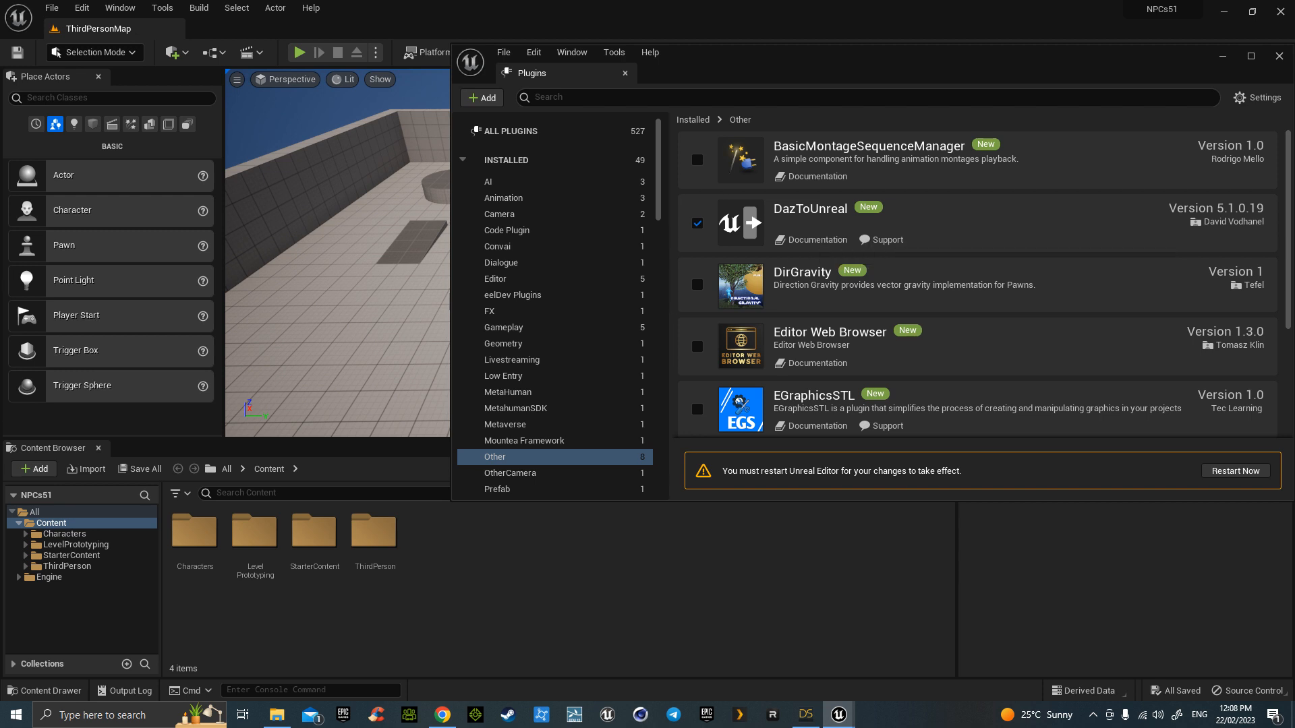
- Bring the DAZ Studio window into view and maximize it full-screen
drag(0, 50, 510, 122)
double_click(510, 122)
right_click(1087, 214)
- Deselect the Ellen Page V2 figure and bring DAZ Studio back to full screen
click(588, 264)
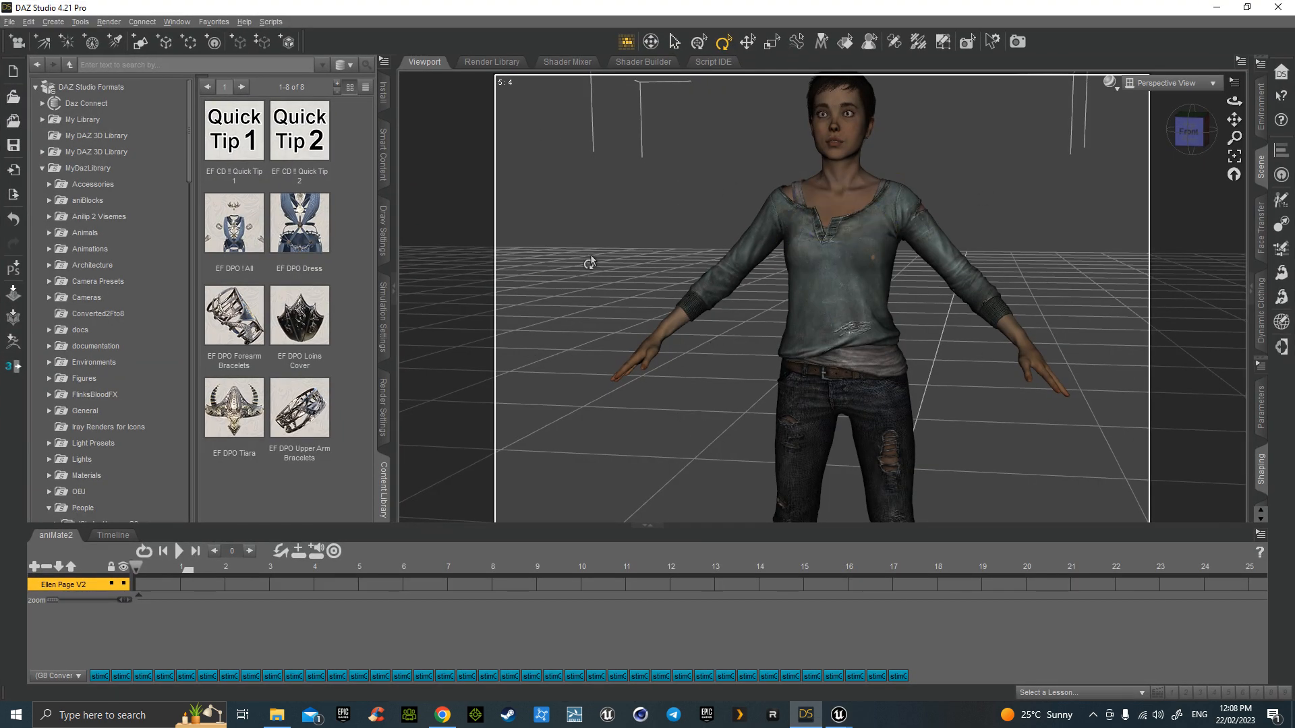
drag(637, 11, 2, 122)
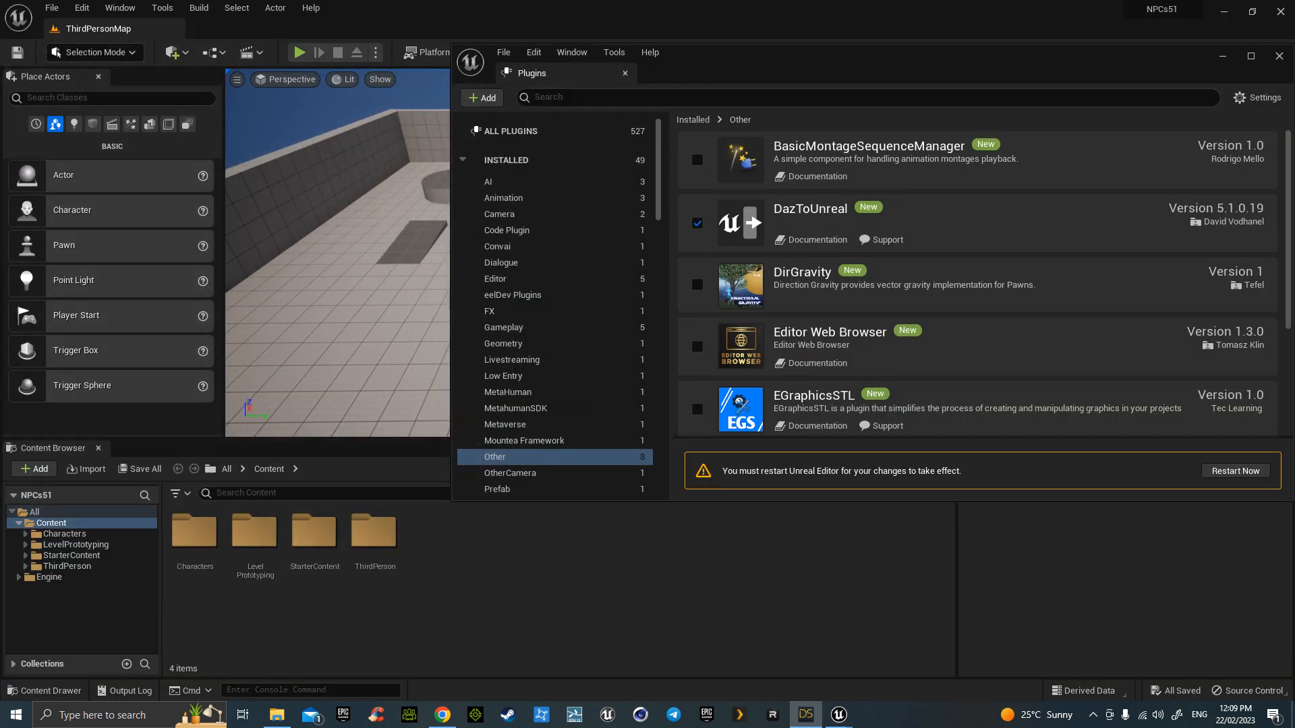
drag(2, 122, 392, 113)
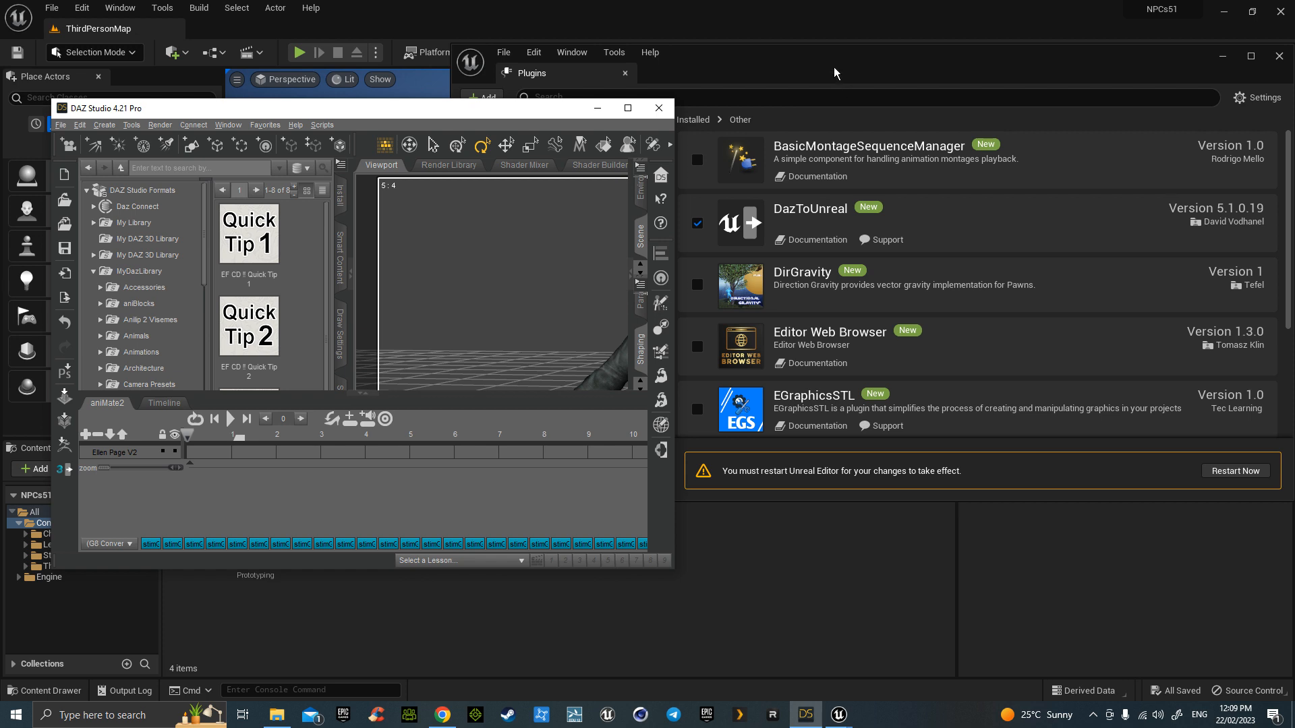
click(82, 8)
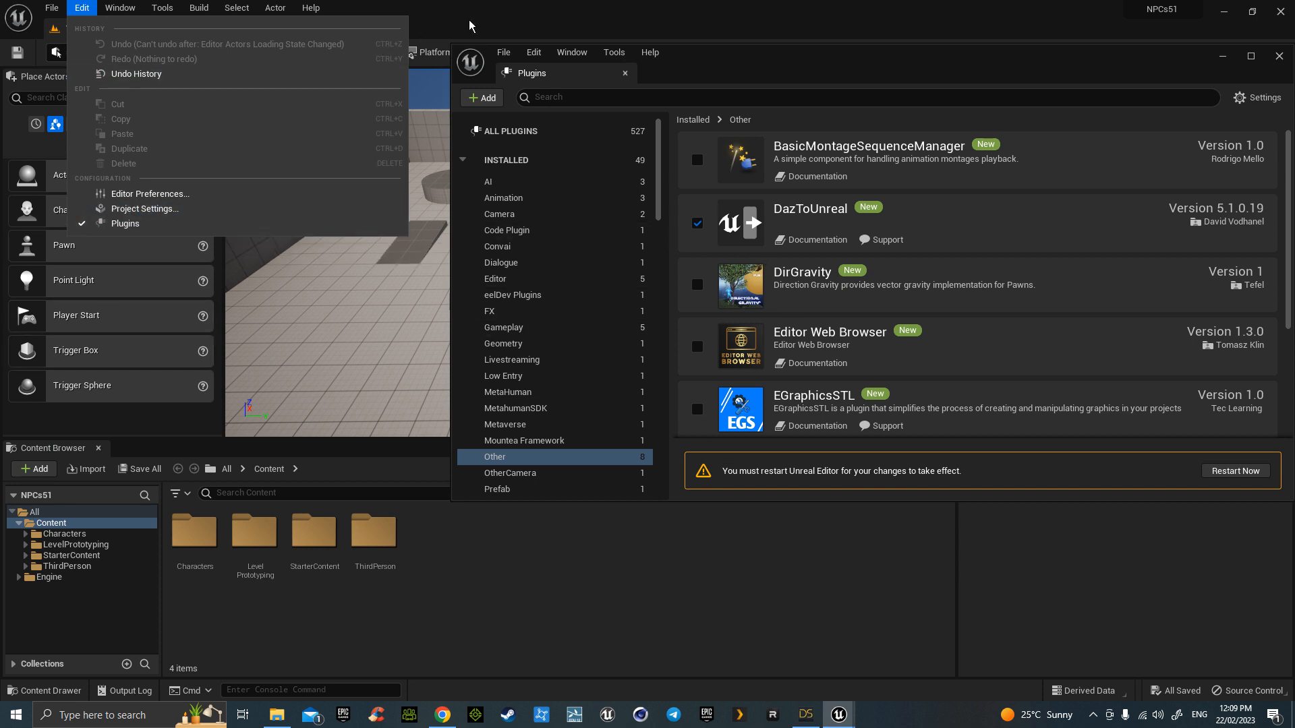
click(496, 14)
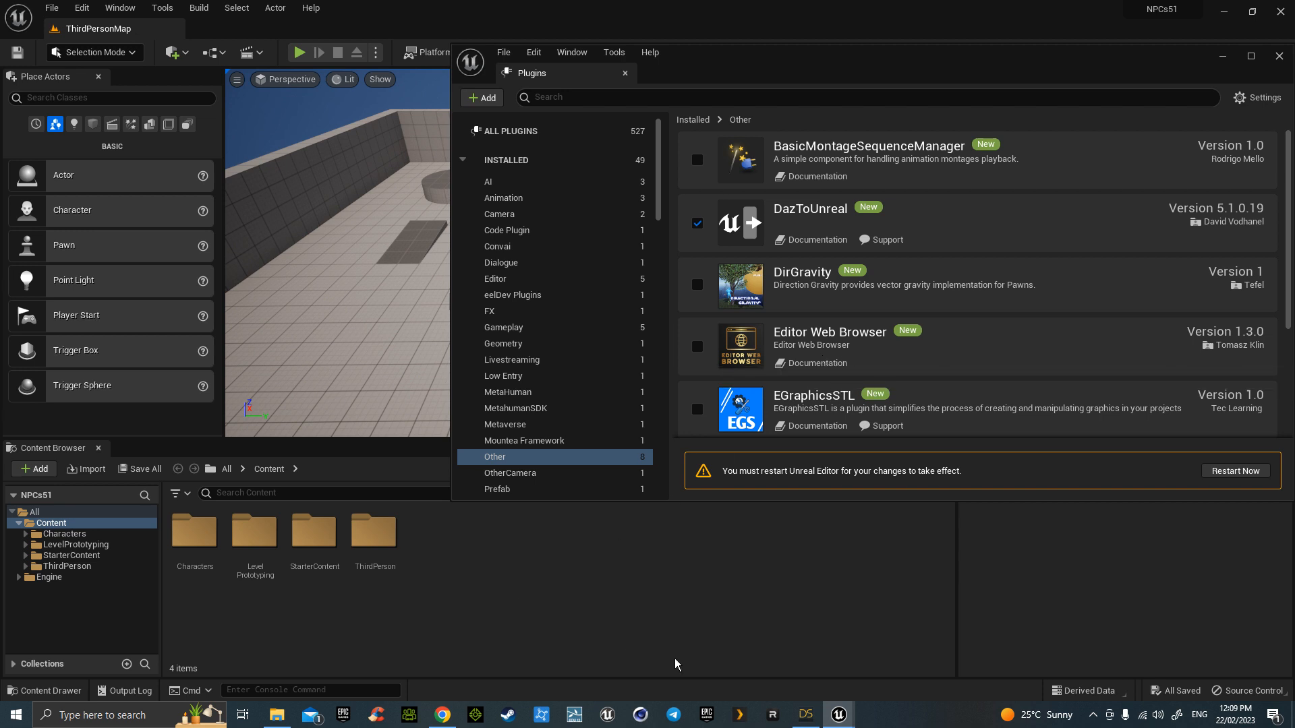
click(805, 715)
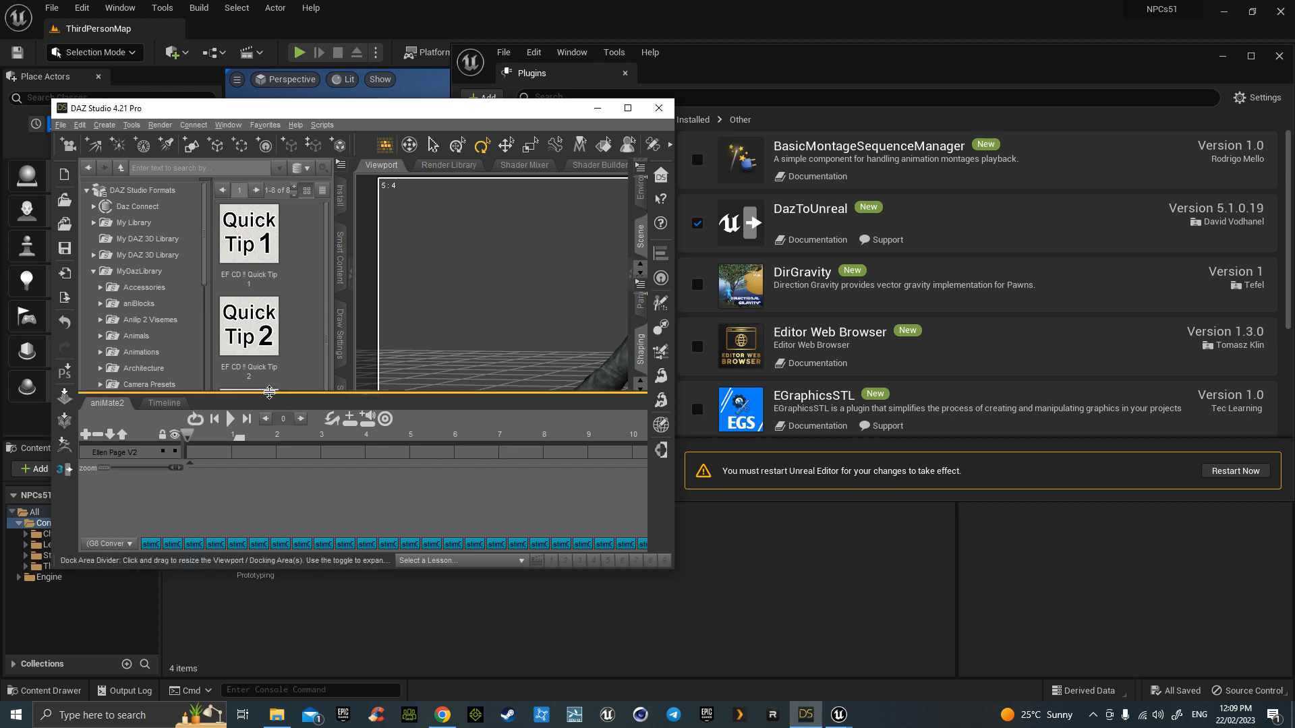
click(626, 108)
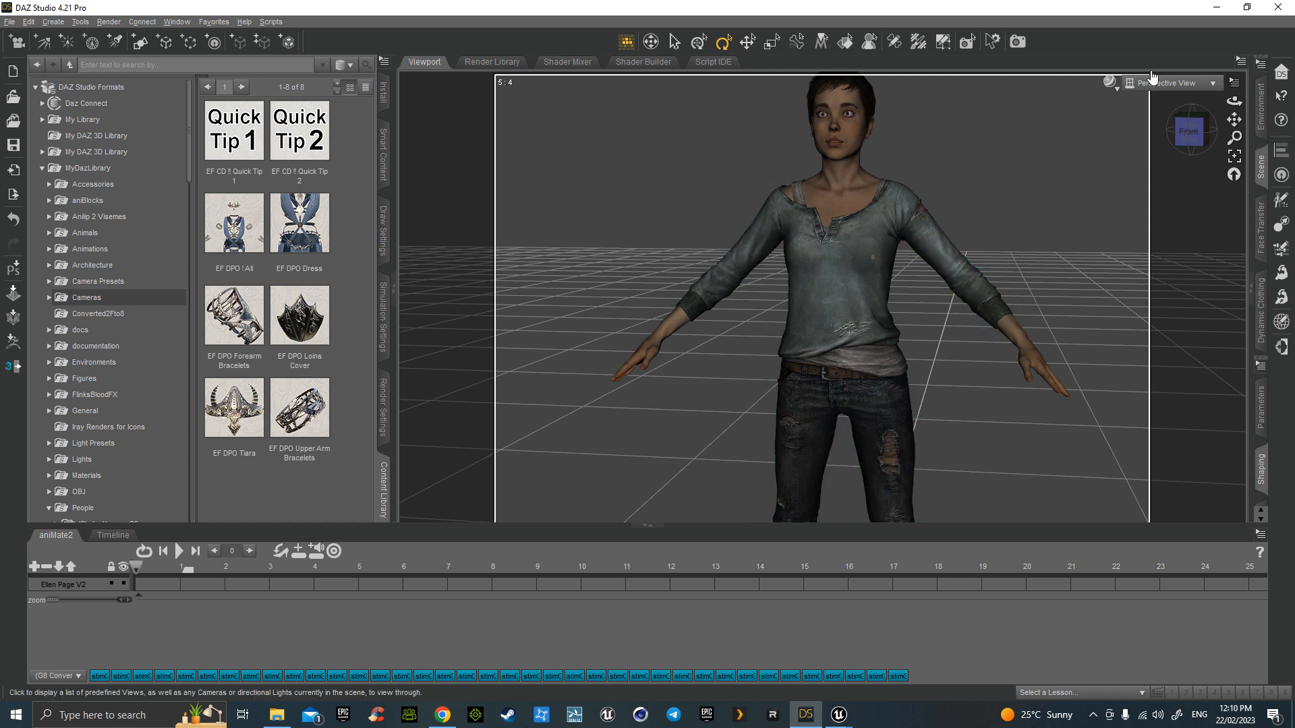
- Minimize DAZ Studio, reselect the Other plugin category, and choose Restart Now
click(1217, 12)
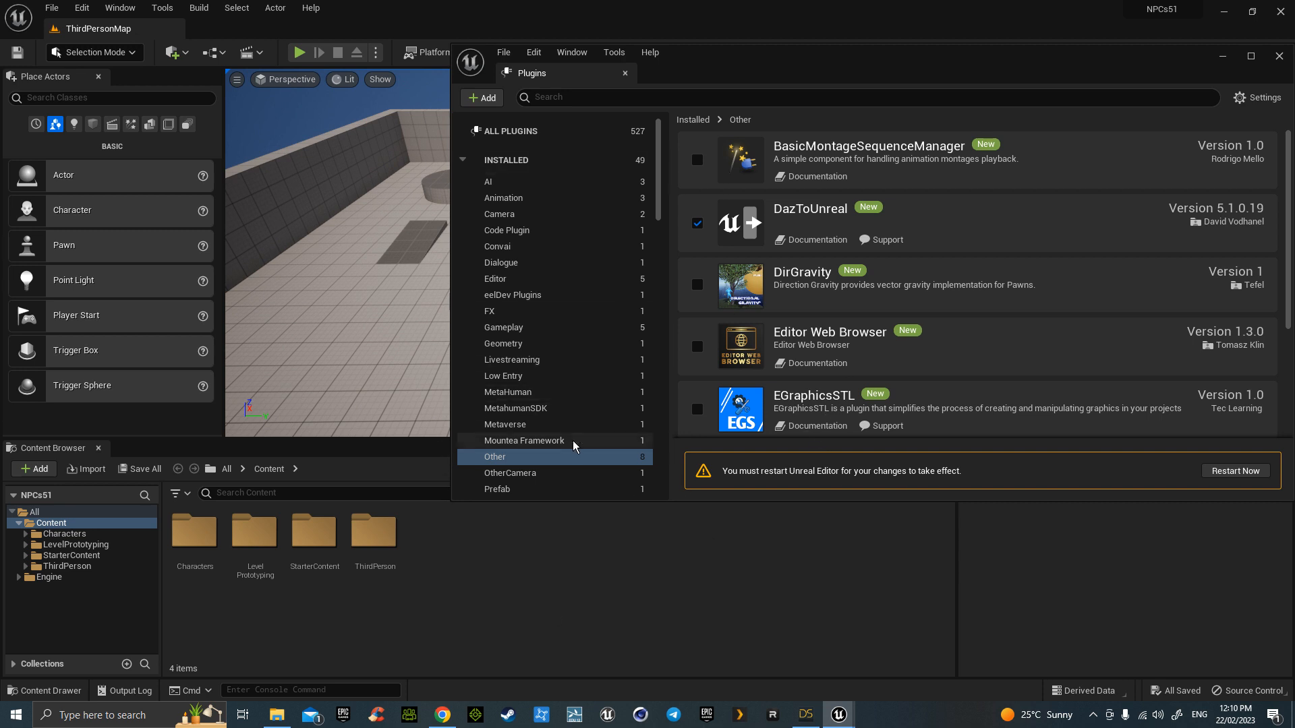
click(493, 462)
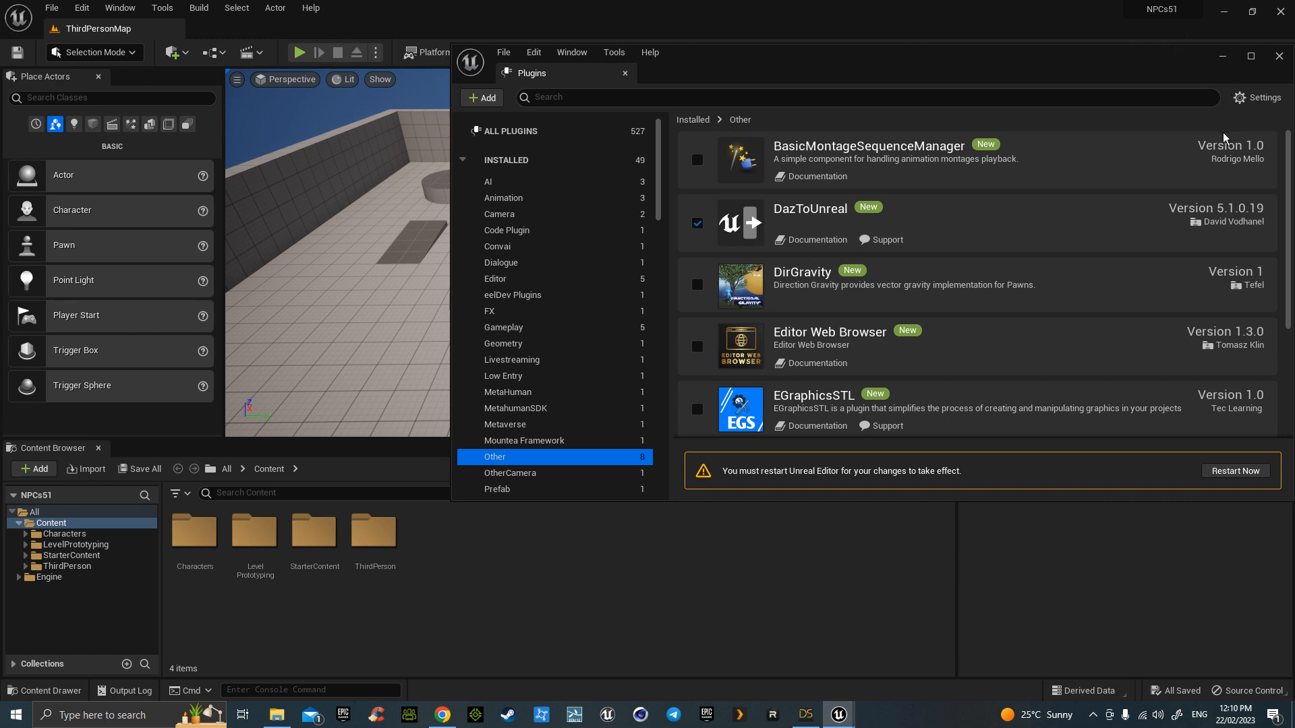
click(1235, 470)
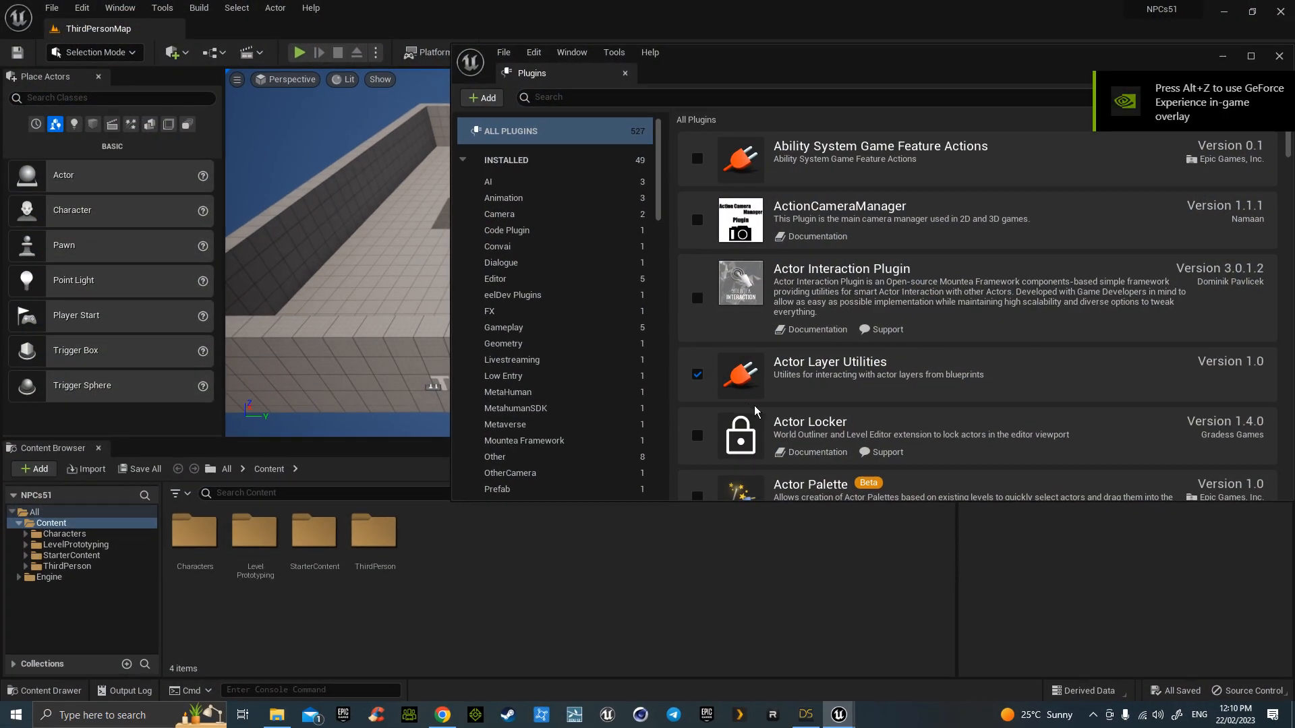
click(1279, 56)
- Review the Daz to Unreal plugin settings (port 32345) in Project Settings, then close them
right_drag(513, 273, 523, 294)
key(w)
key(a)
key(w)
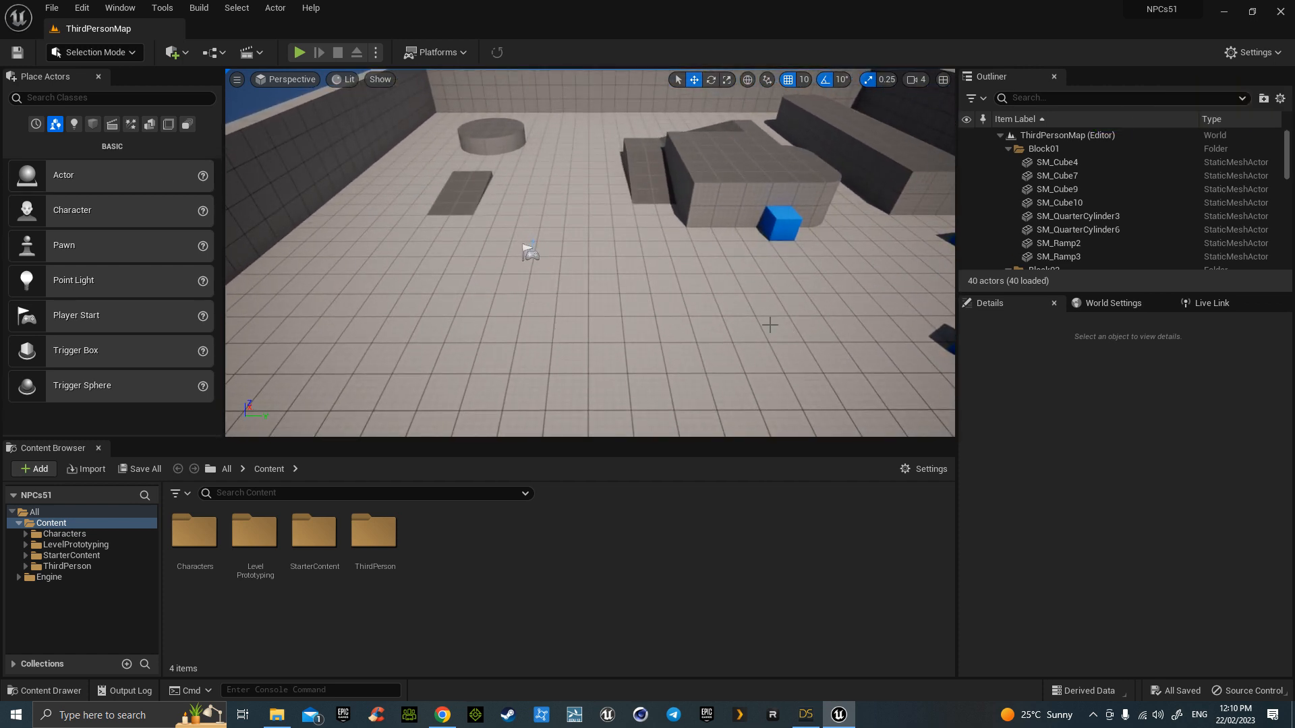
click(82, 8)
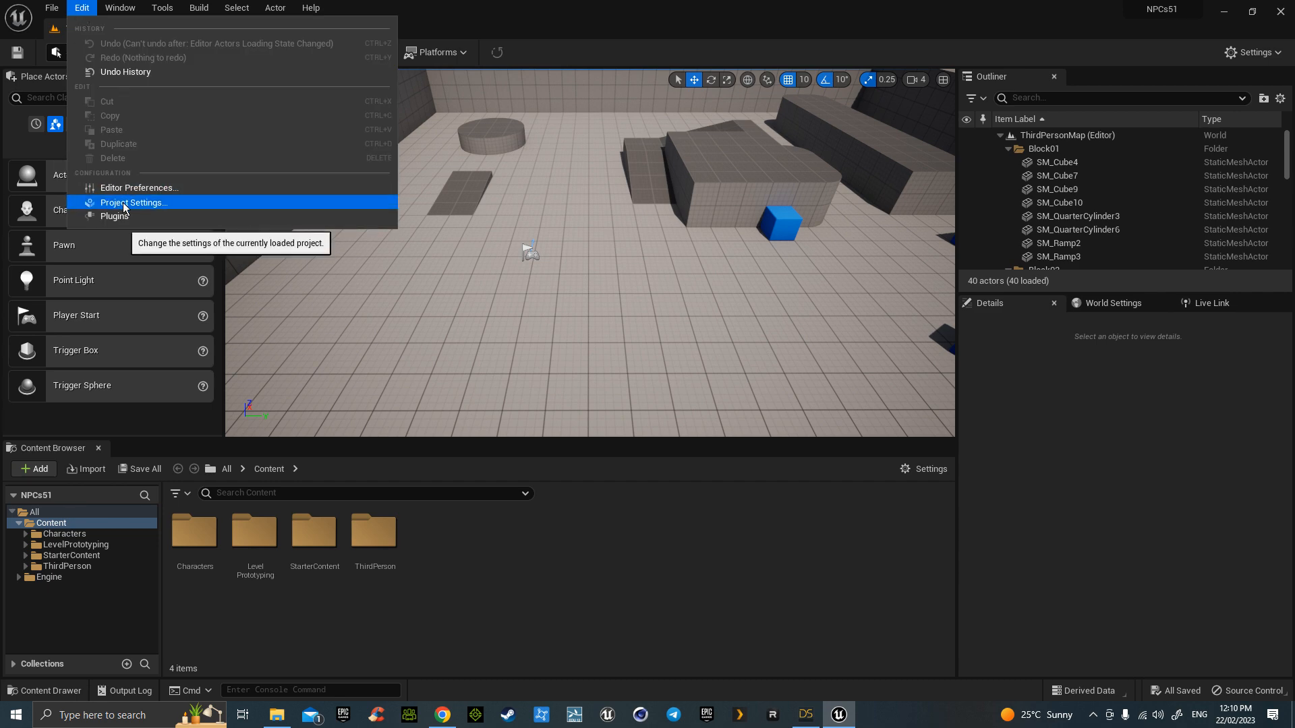
click(122, 202)
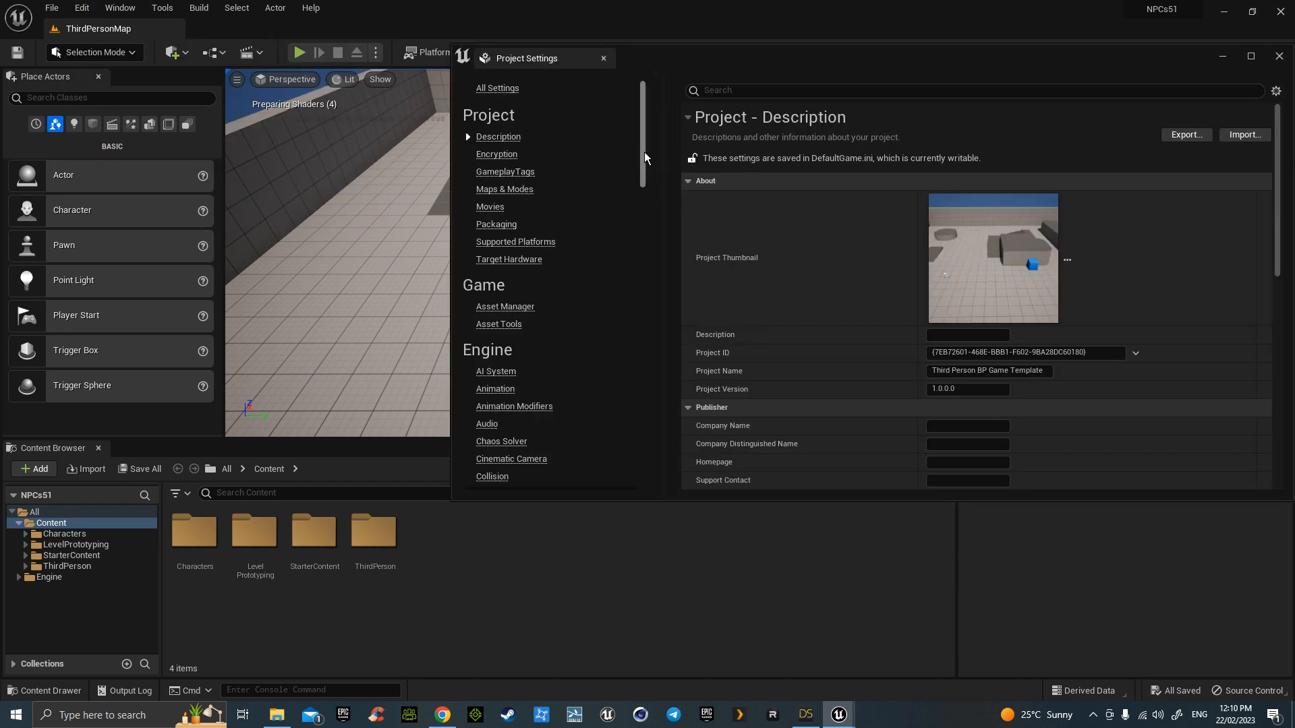
drag(645, 152, 649, 310)
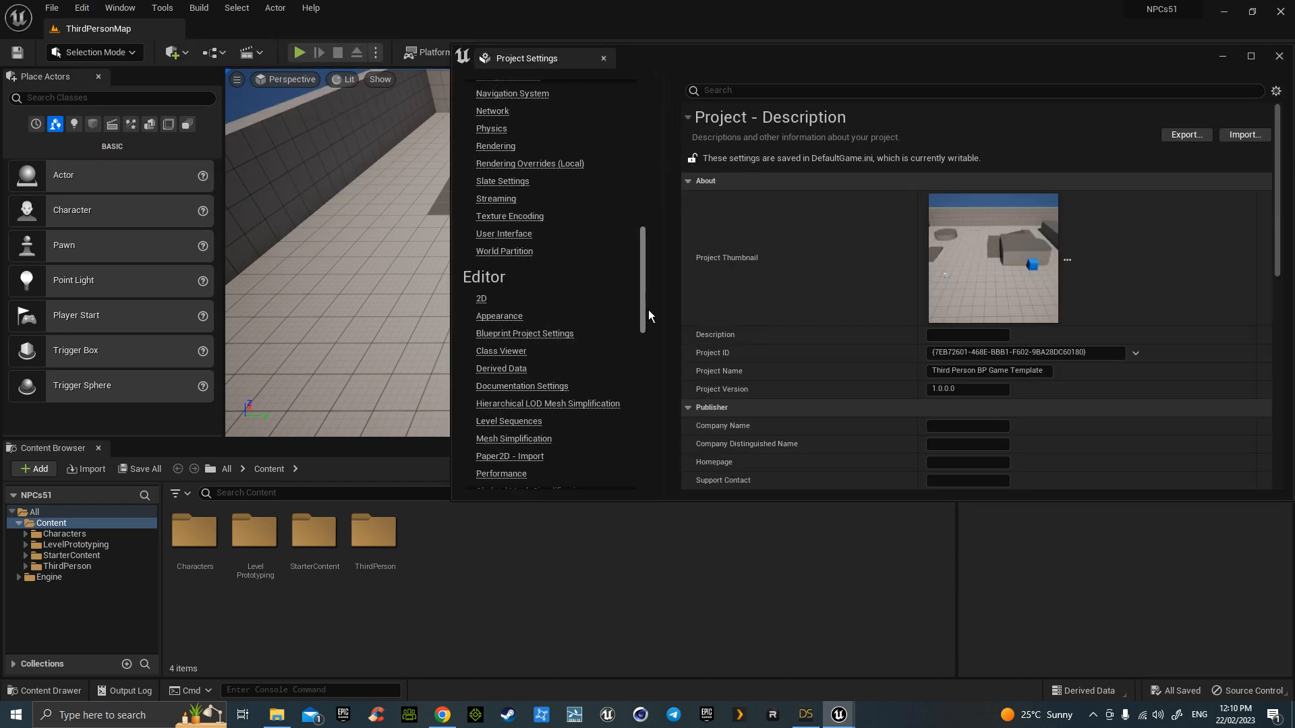
scroll(649, 315, down, 5)
scroll(551, 279, down, 10)
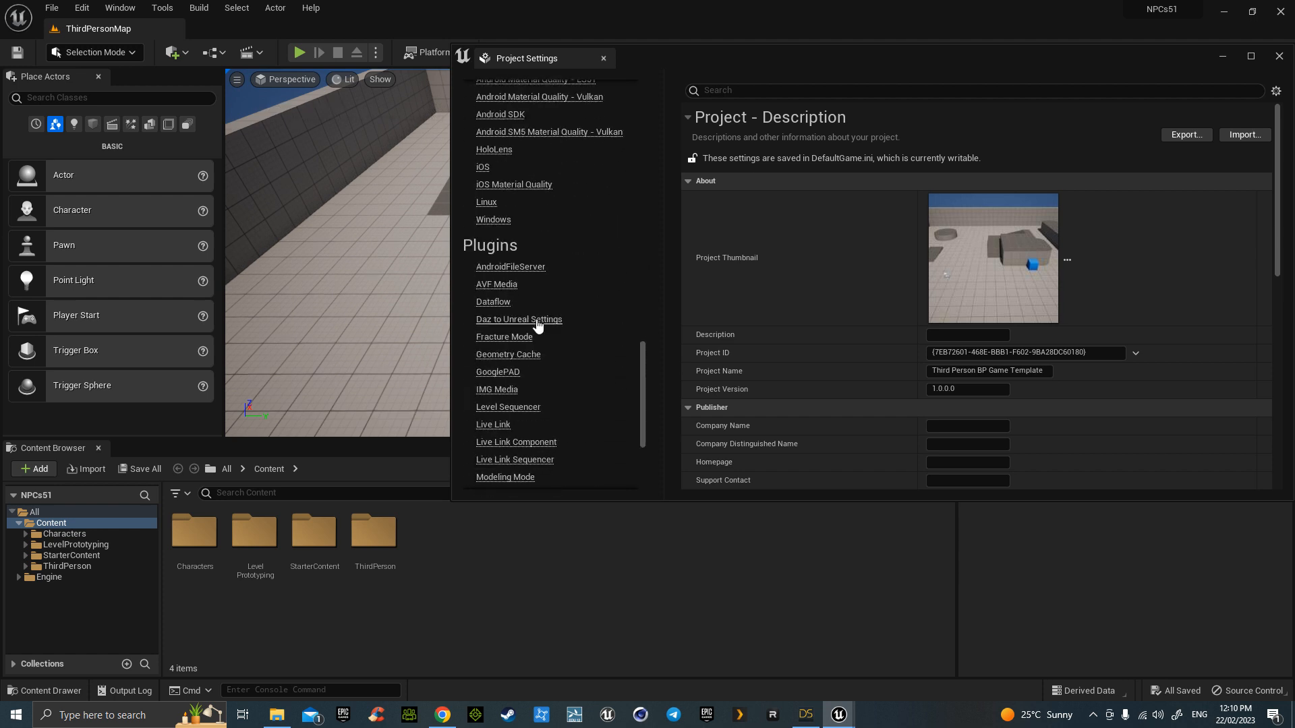
click(538, 324)
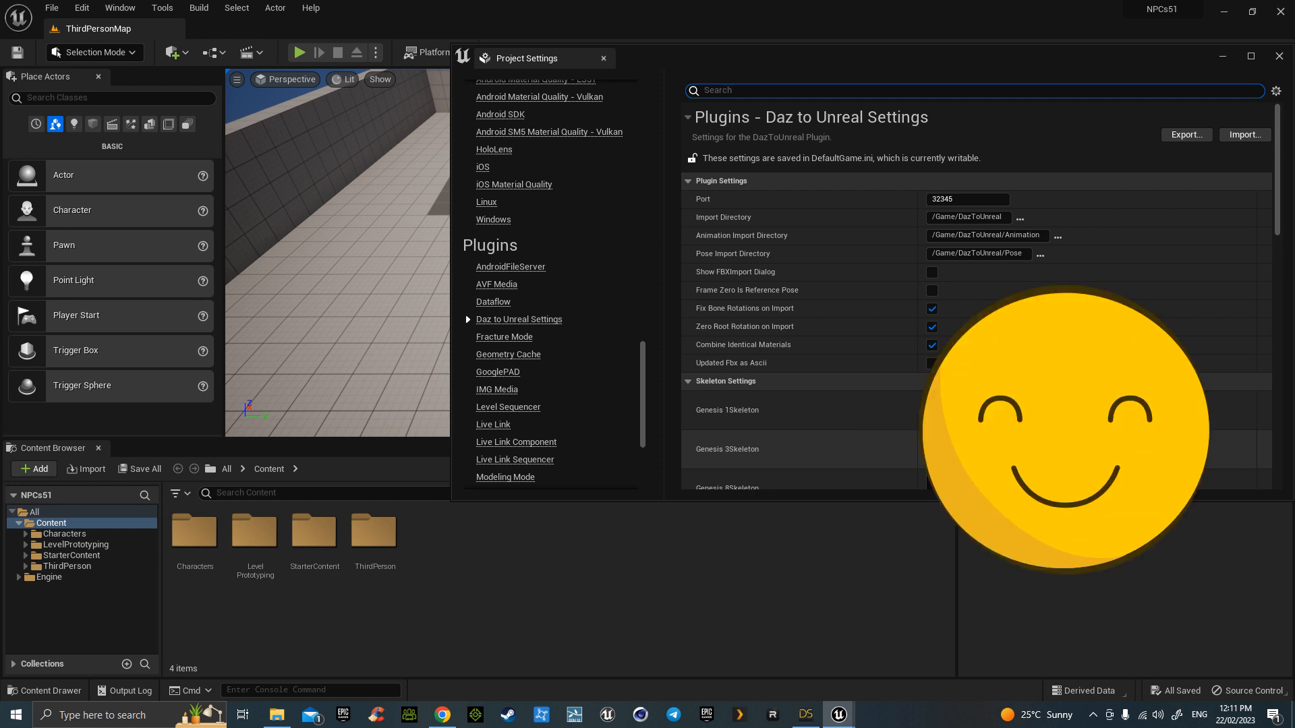
click(1280, 57)
right_drag(607, 322, 607, 322)
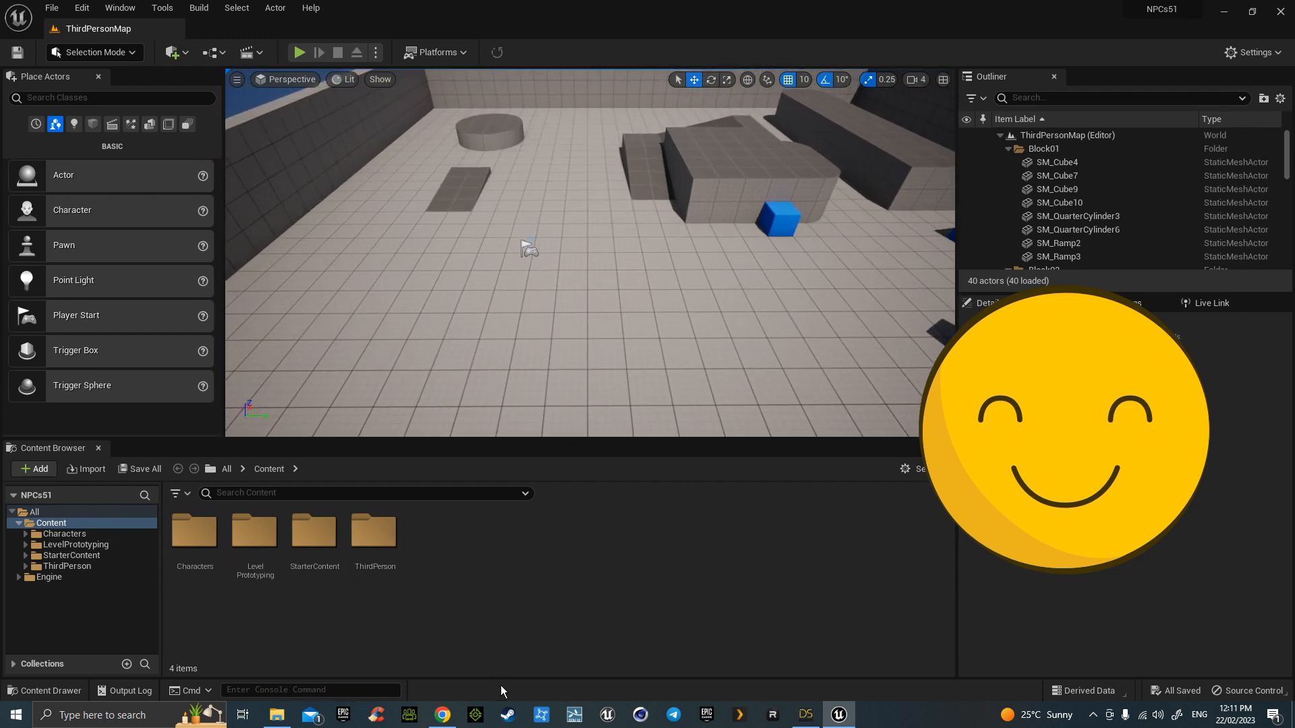
- In DAZ Studio's Scene pane, collapse the Ellen Page V2 node and select the figure
click(806, 715)
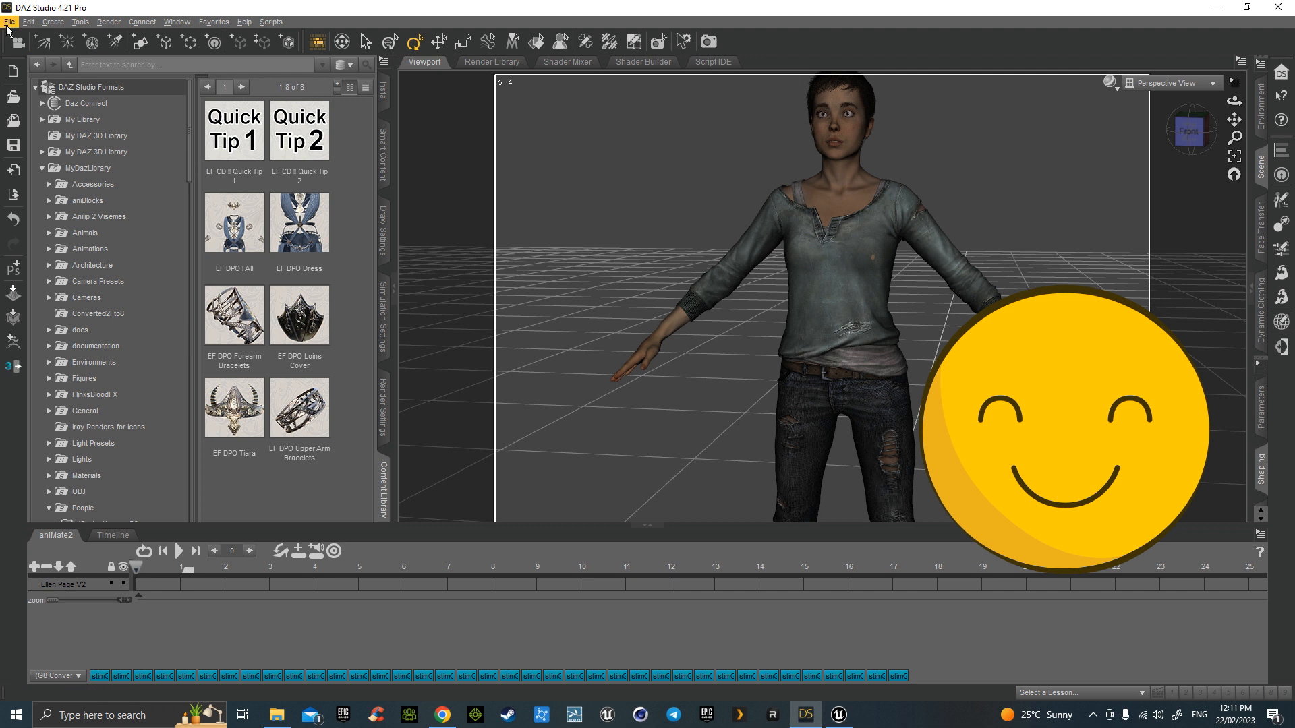
click(1262, 168)
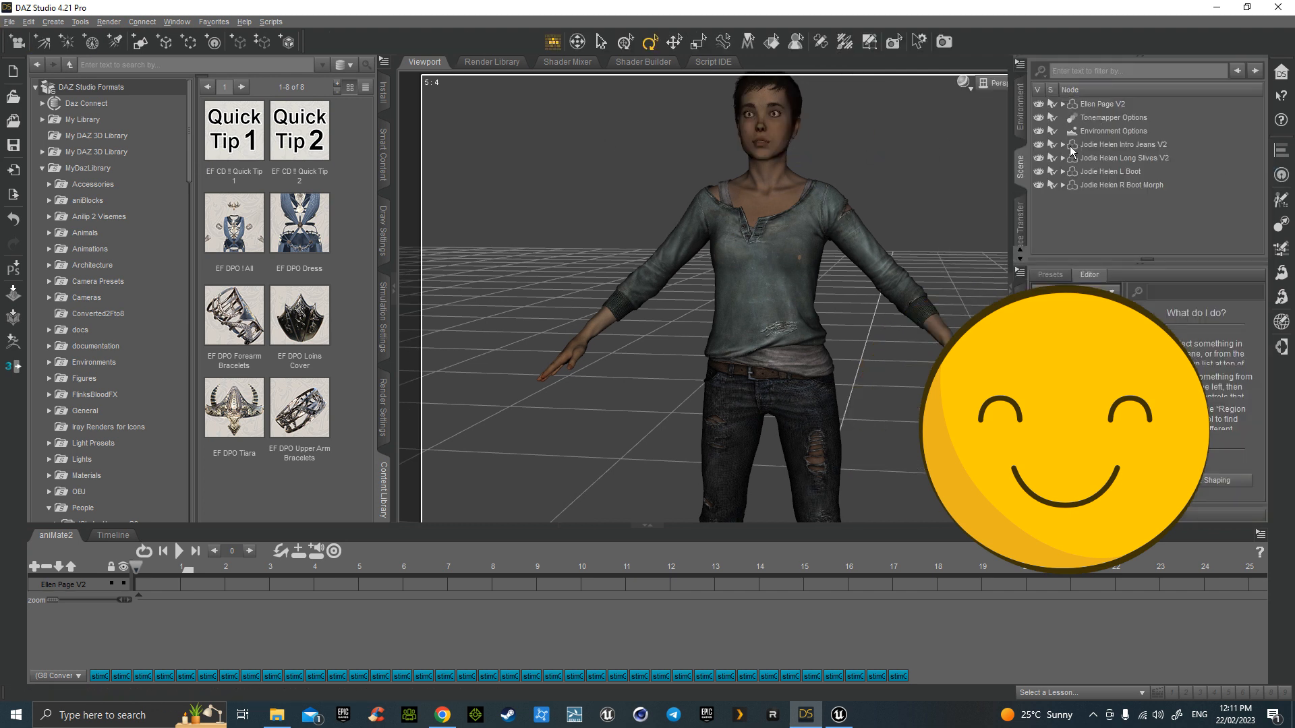
click(1101, 196)
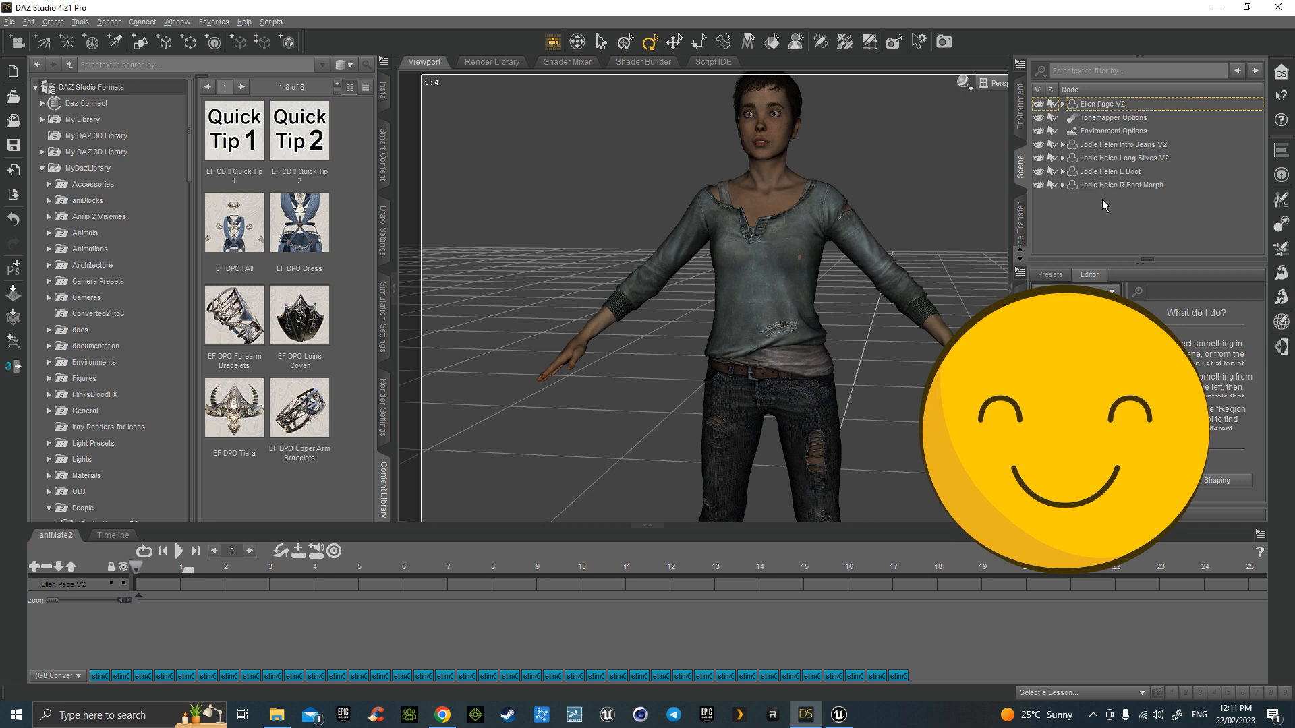
drag(1098, 191, 1093, 108)
click(1063, 106)
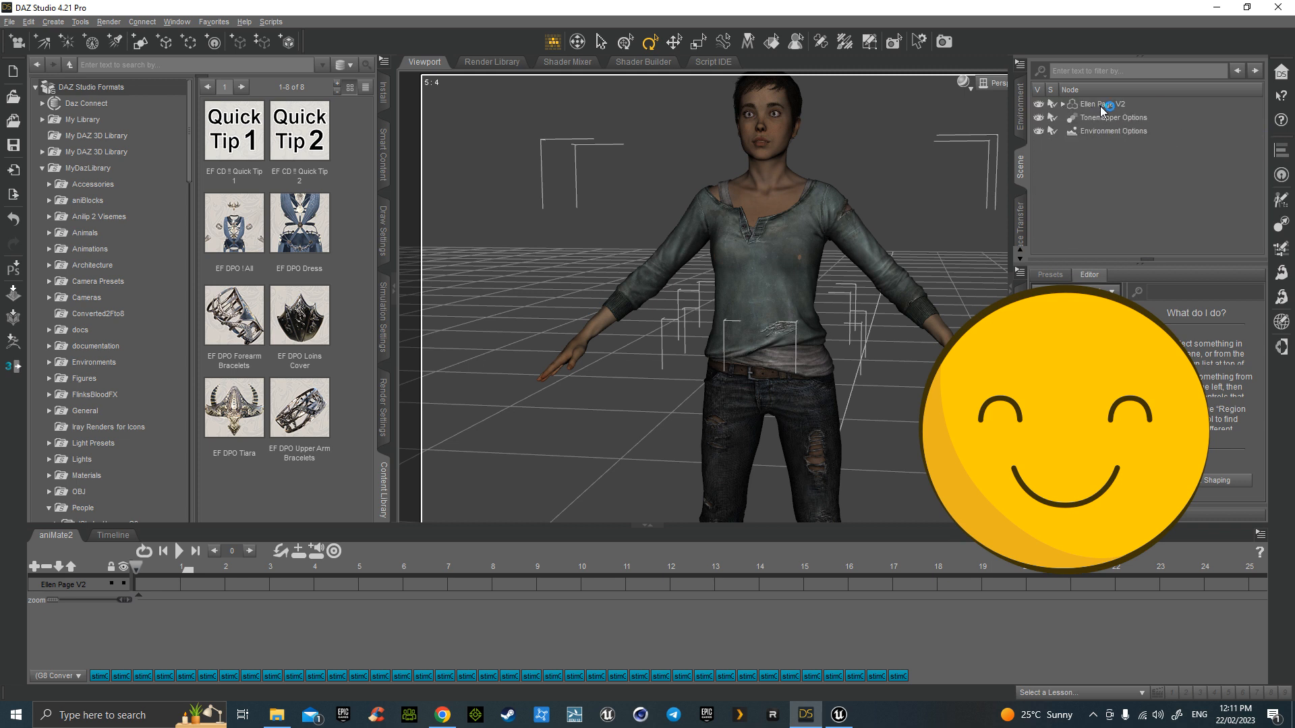
click(1099, 107)
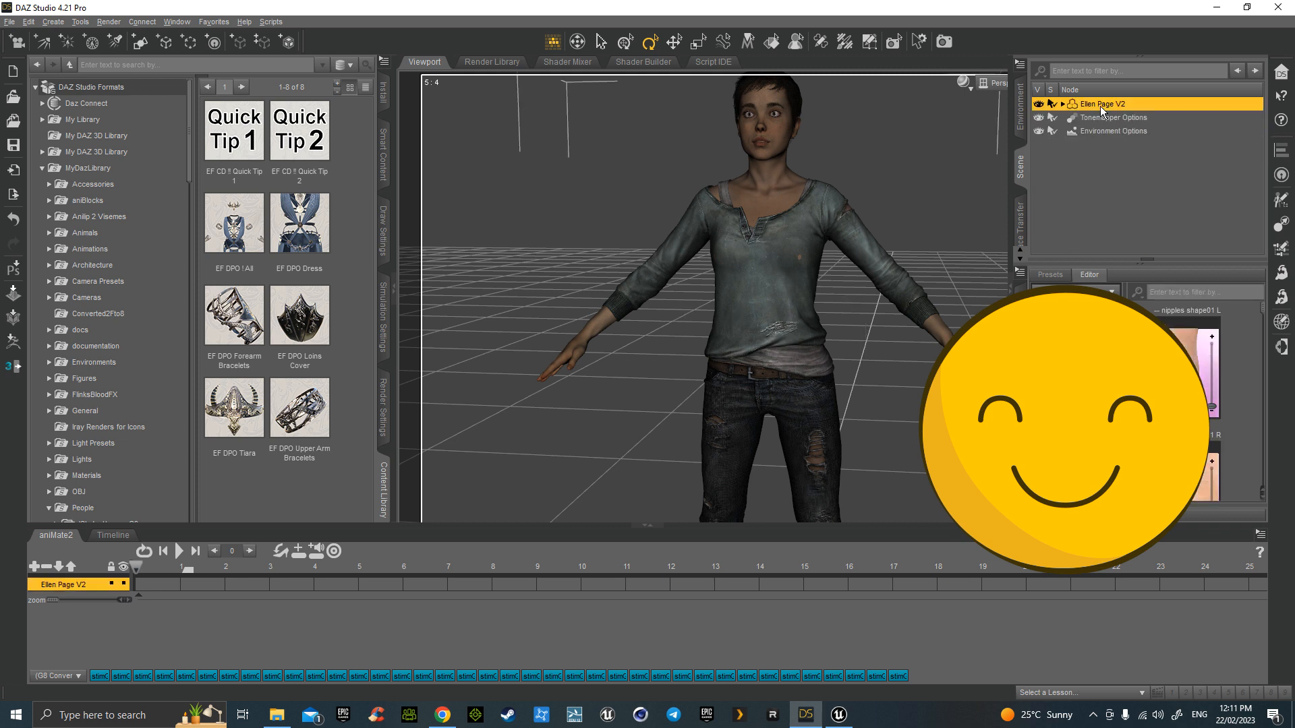
- Send Ellen Page V2 via File > Send To > Daz to Unreal, targeting Unreal Engine 5.0
click(13, 23)
mouse_move(60, 195)
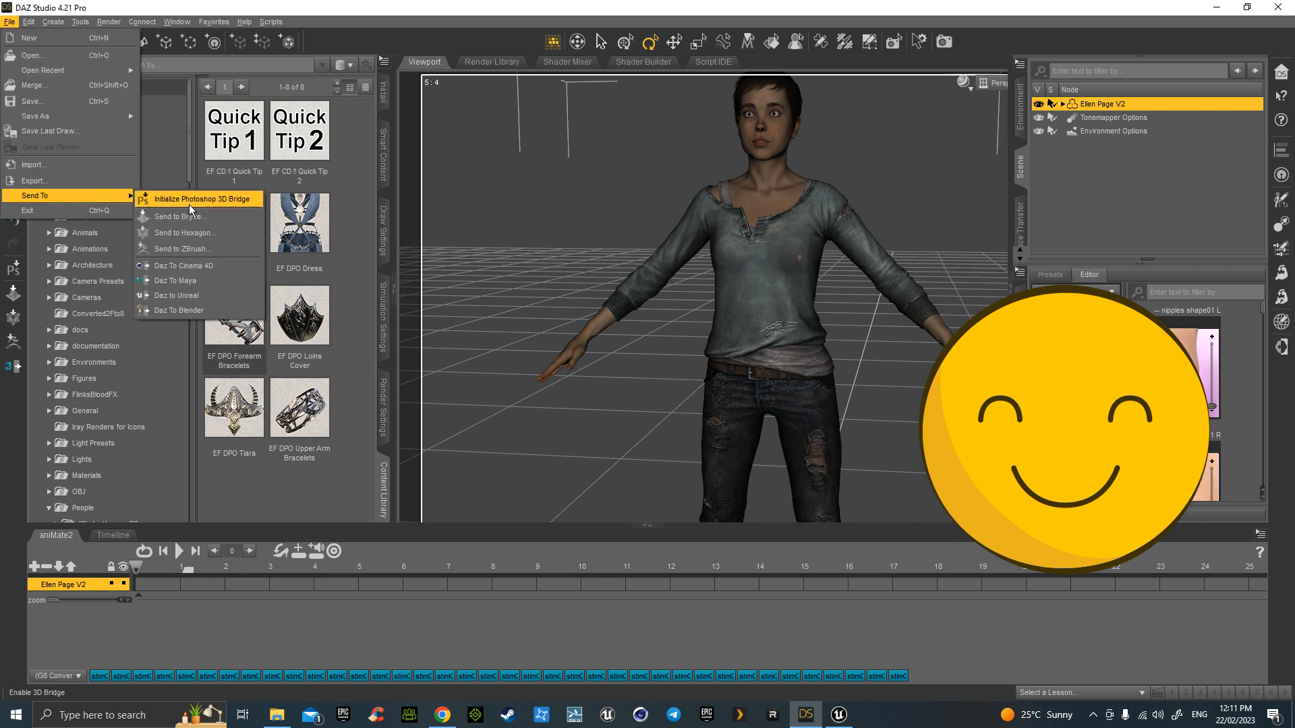
click(199, 294)
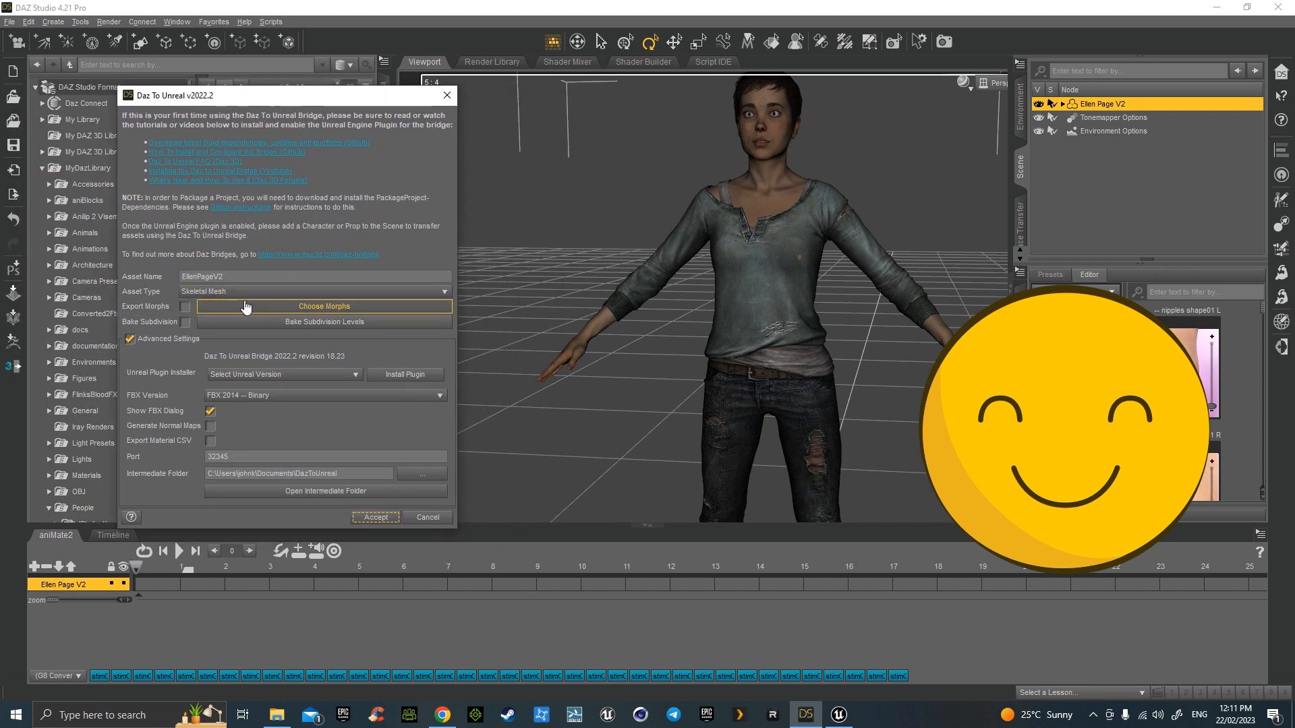
click(303, 374)
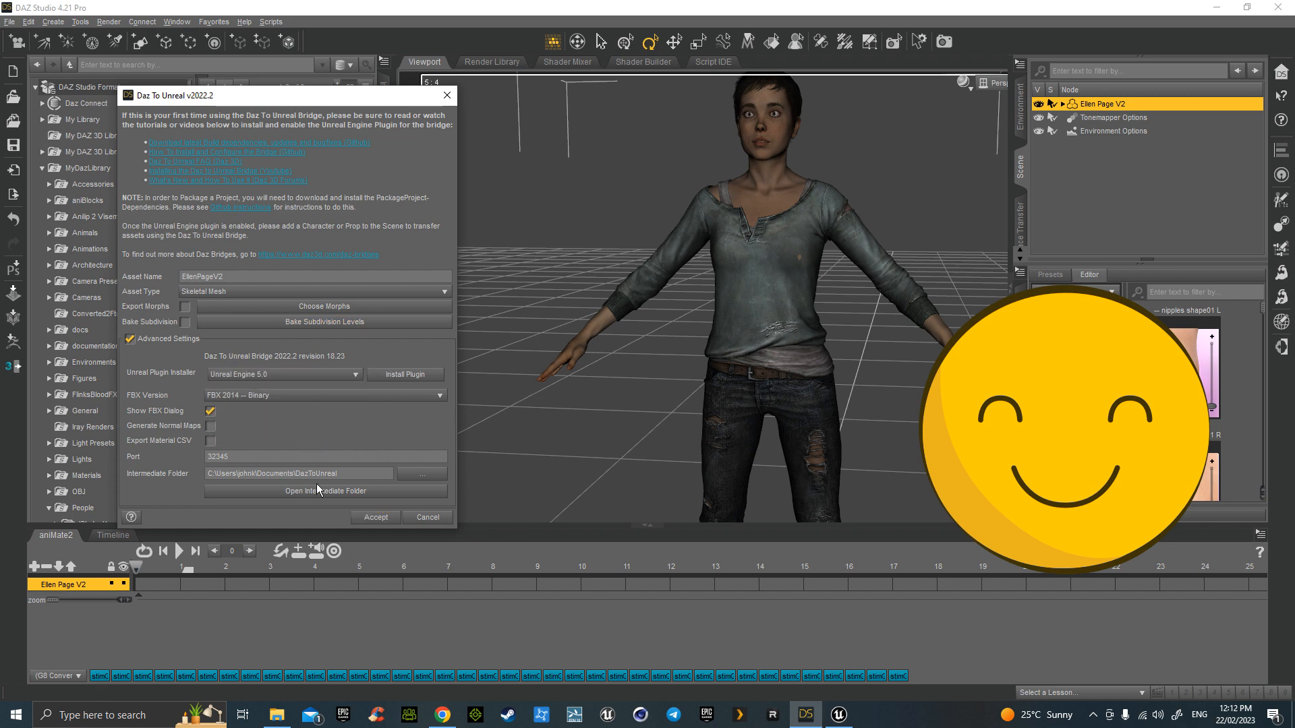
click(387, 516)
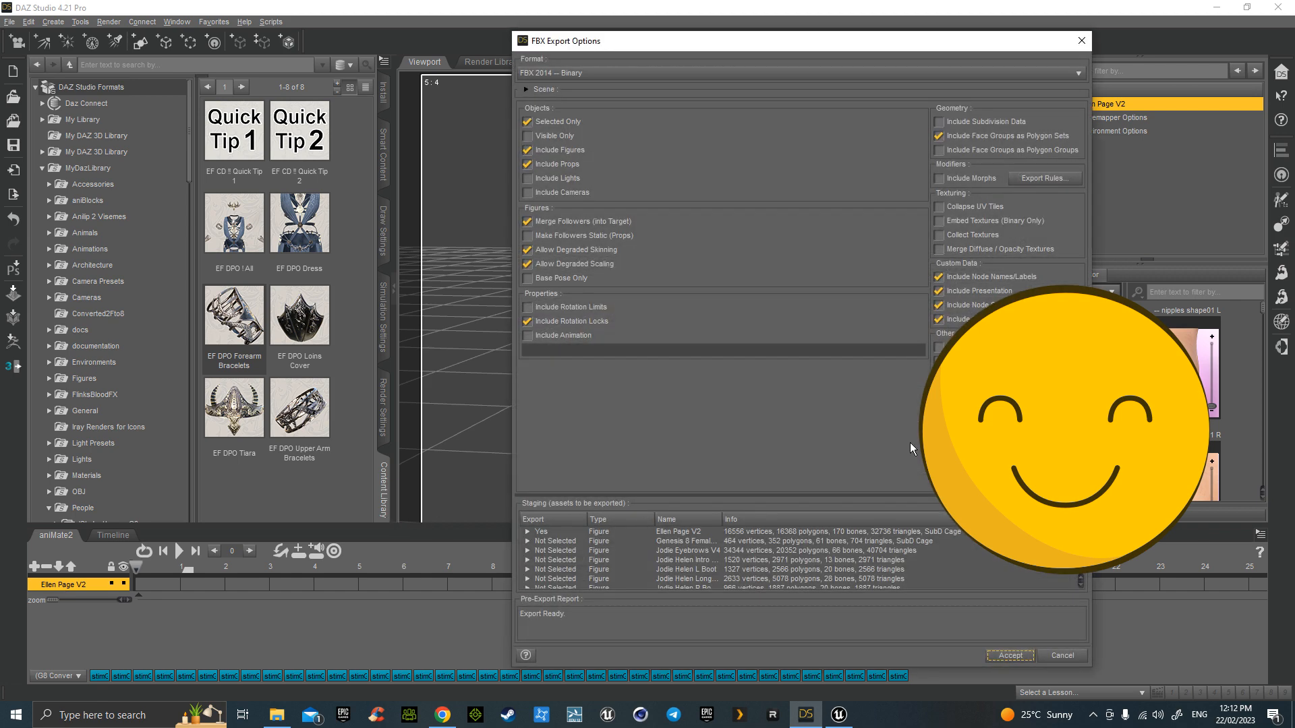
- Confirm the FBX export of Ellen Page V2, dismiss the completion message, and return to Unreal
click(990, 655)
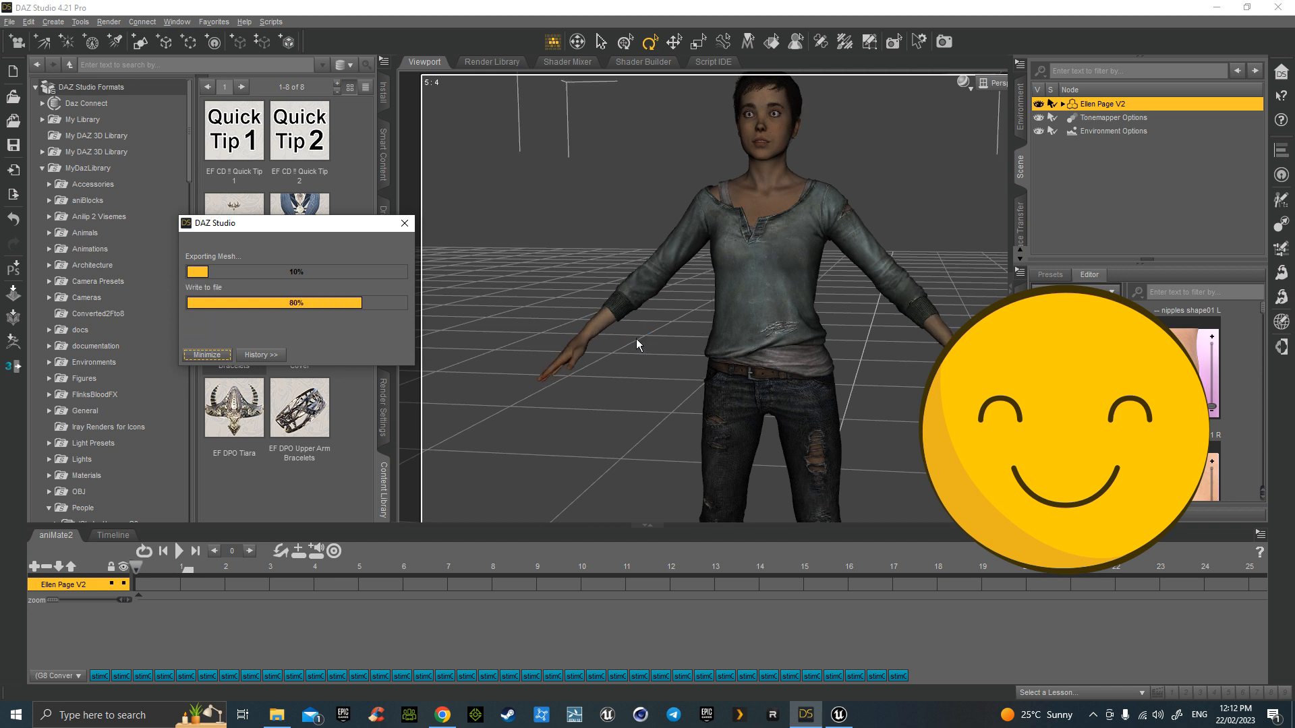
click(649, 365)
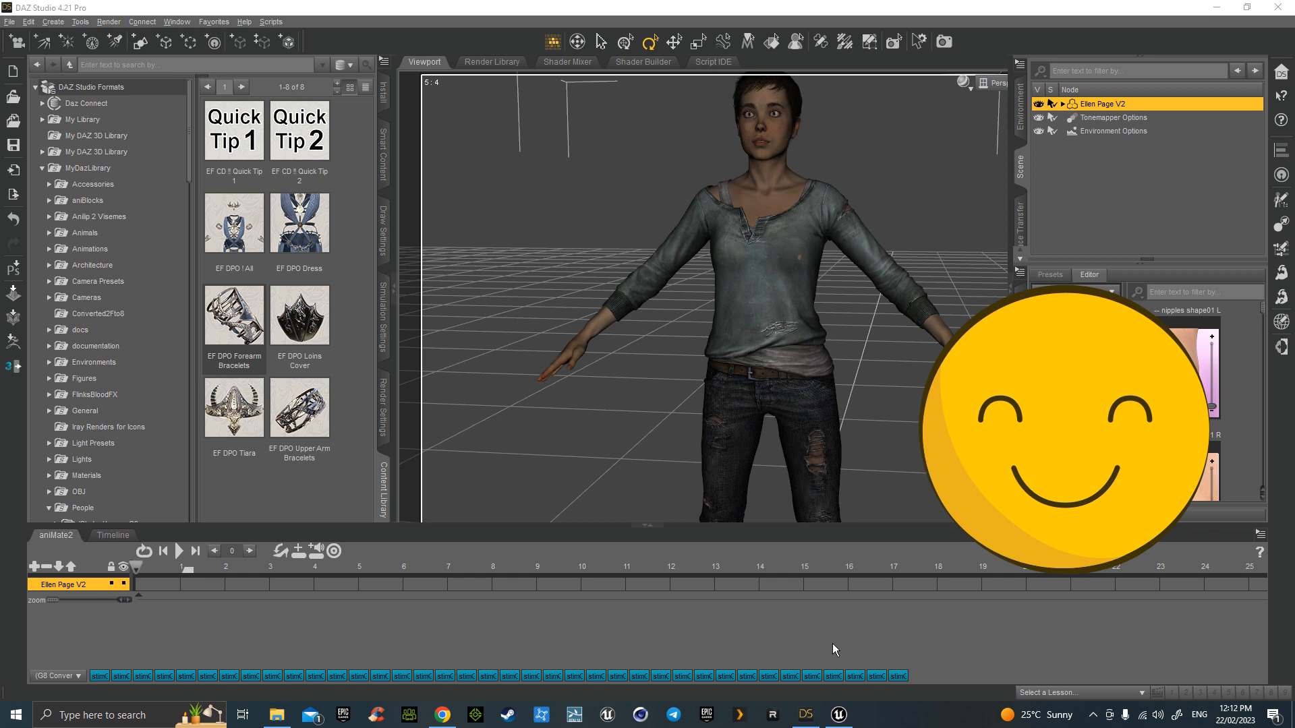
click(838, 714)
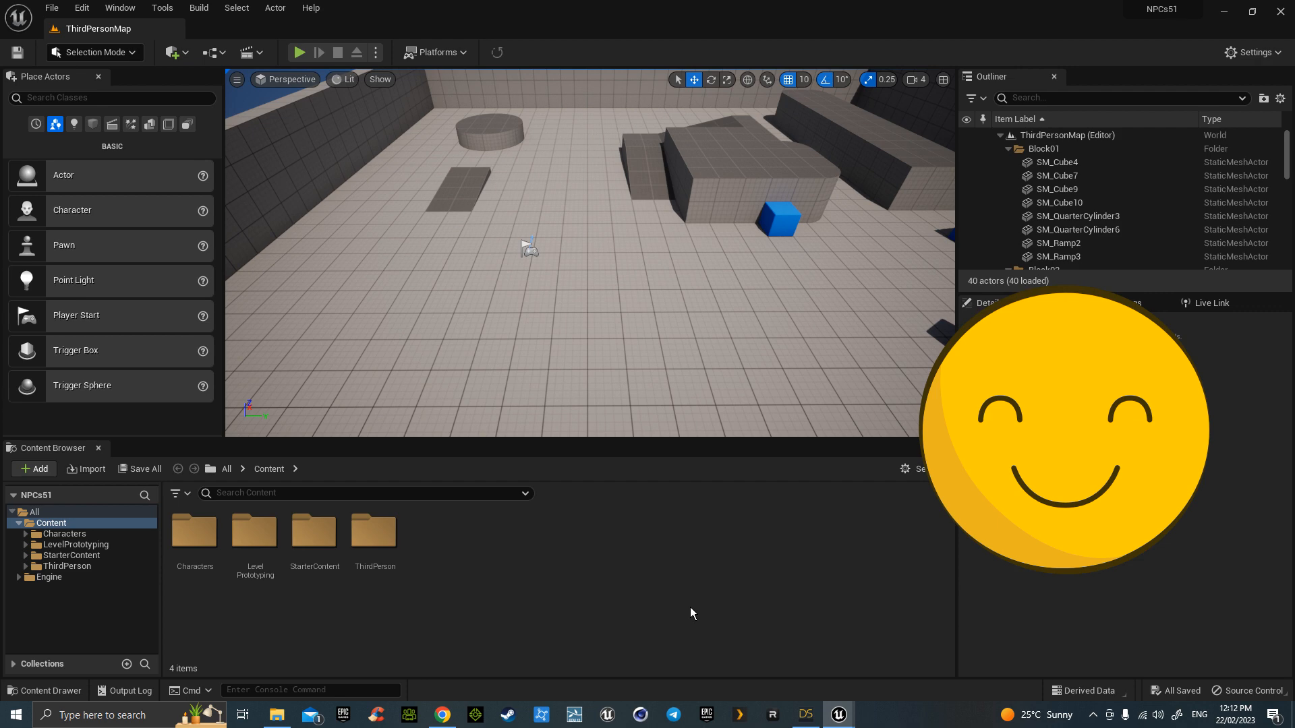
- Move the Jodie Intro folder window aside and close the EllenPageV2 import message log
mouse_move(277, 714)
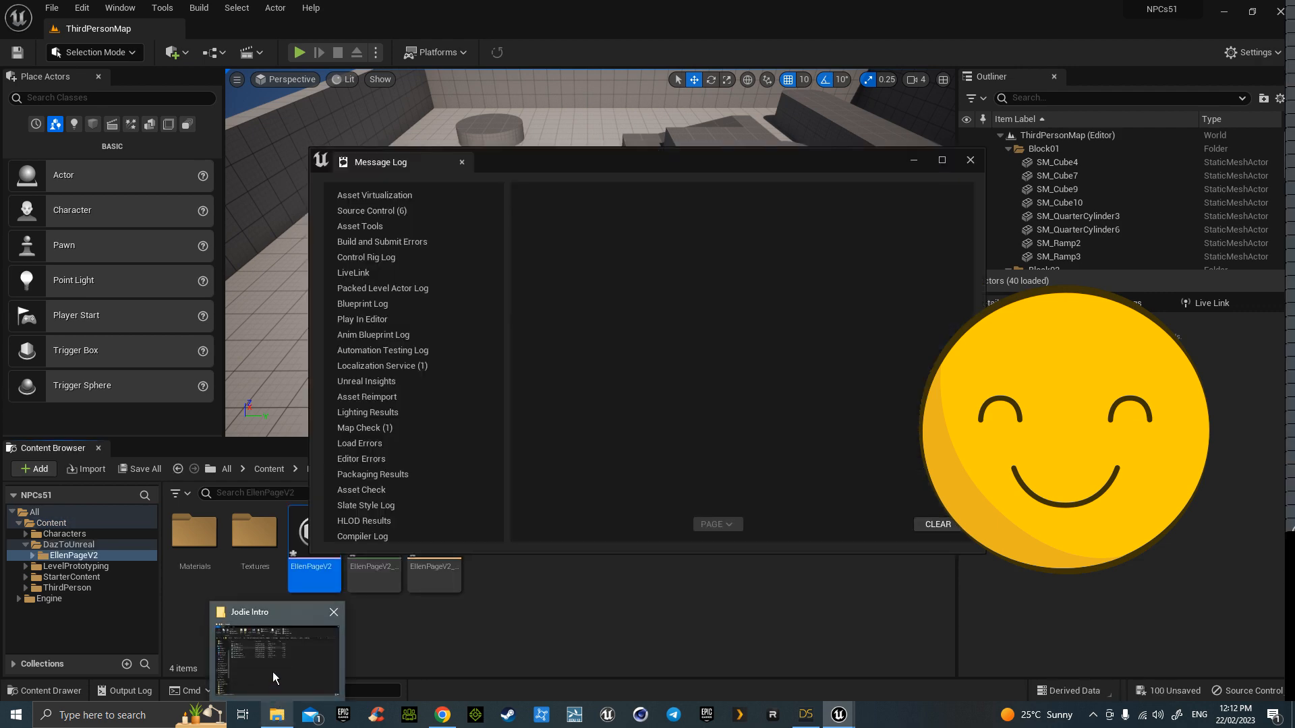
click(272, 672)
drag(495, 59, 0, 62)
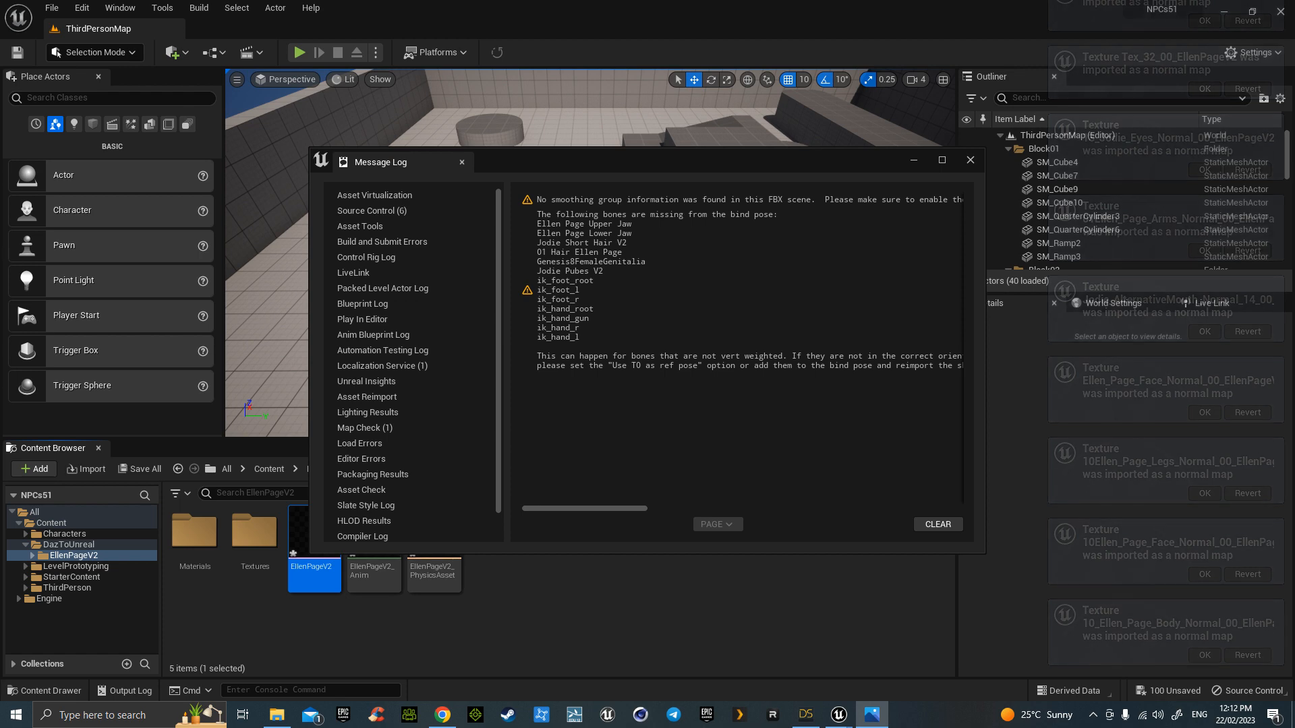
click(971, 159)
mouse_move(322, 533)
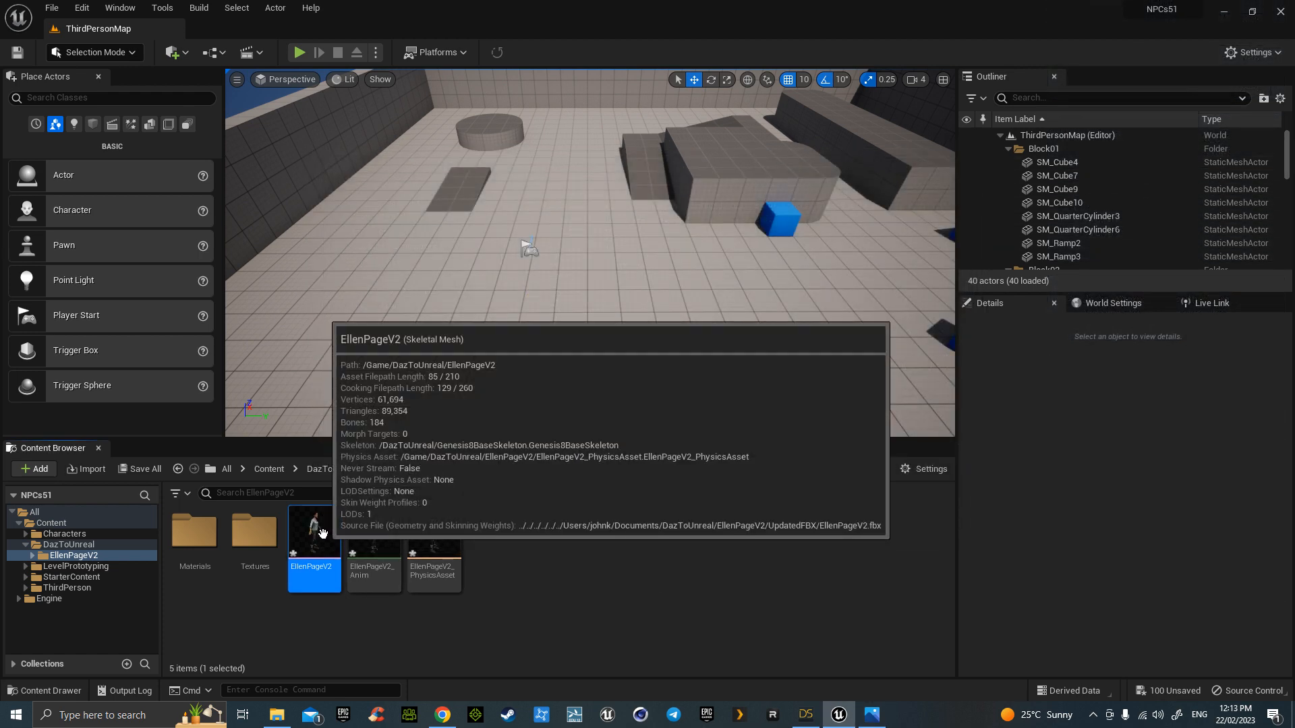
double_click(323, 533)
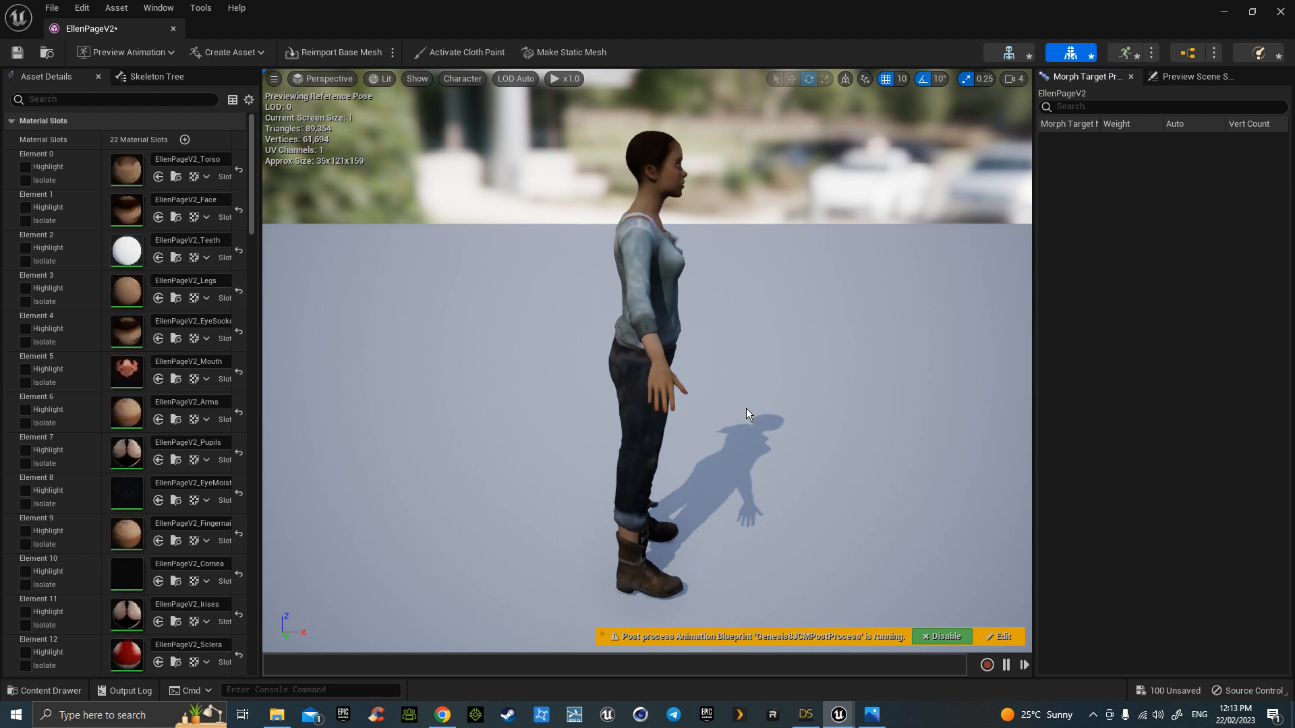
right_drag(788, 417, 708, 391)
key(d)
key(w)
key(w)
key(f)
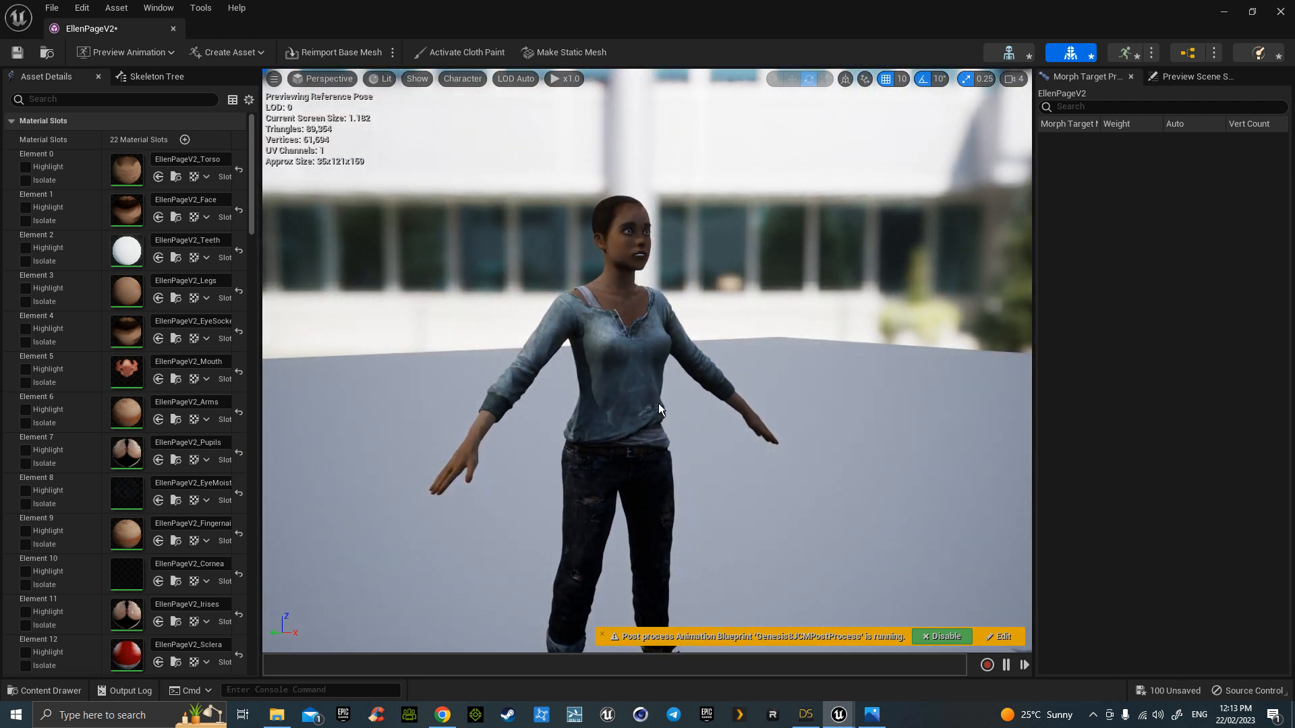
click(173, 28)
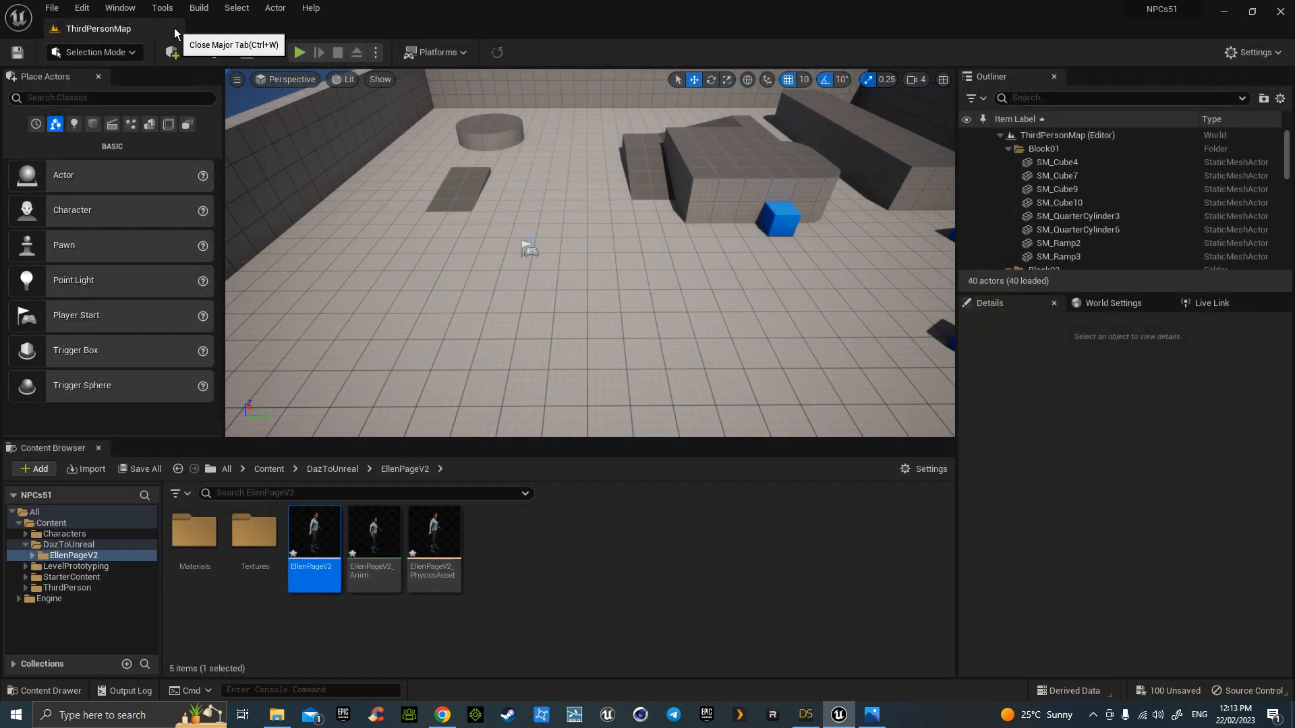
- Browse to Content/Characters/Mannequins/Animations and start Duplicate and Retarget on ABP_Manny
click(269, 469)
double_click(194, 531)
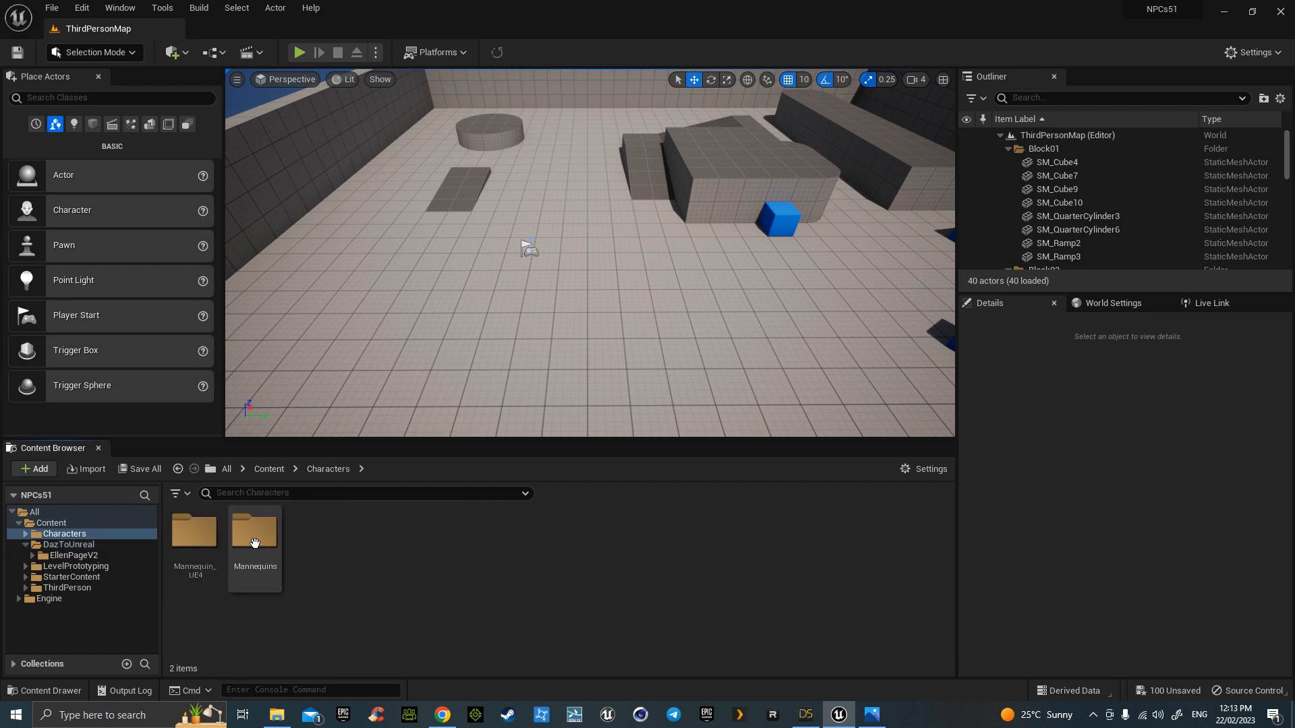
double_click(255, 533)
click(195, 543)
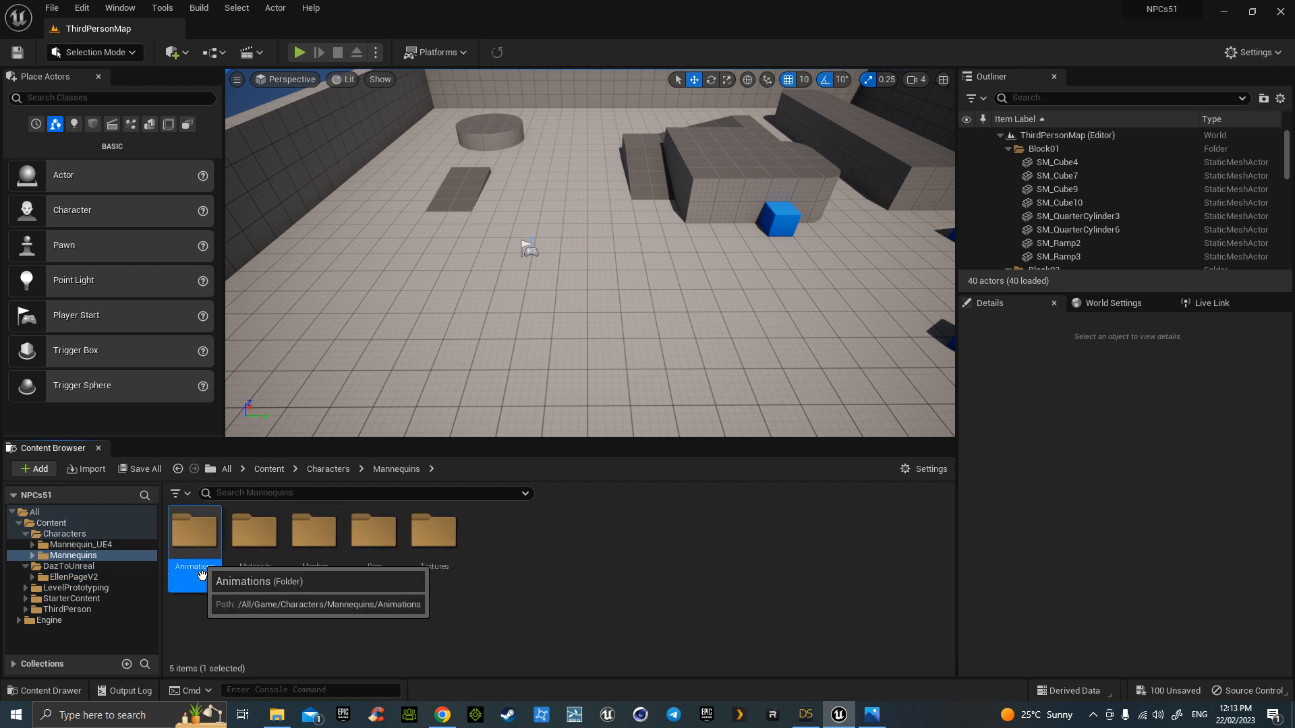
double_click(195, 547)
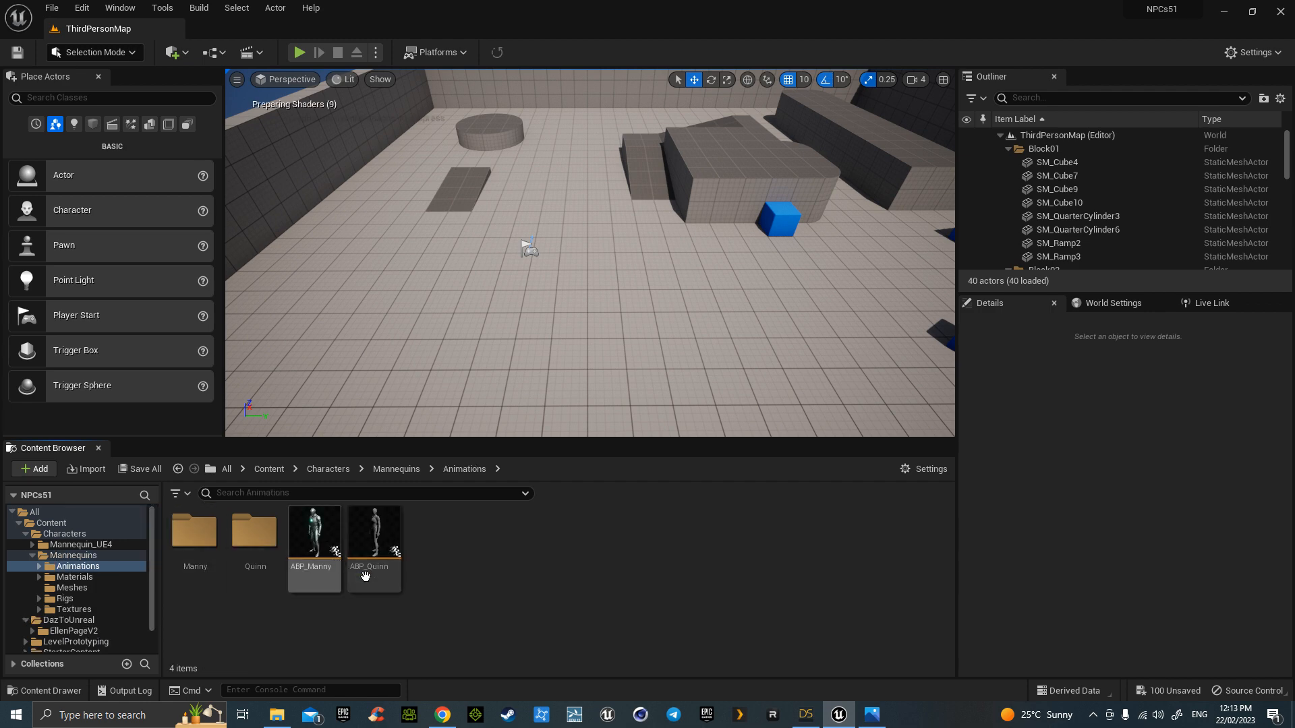
click(316, 534)
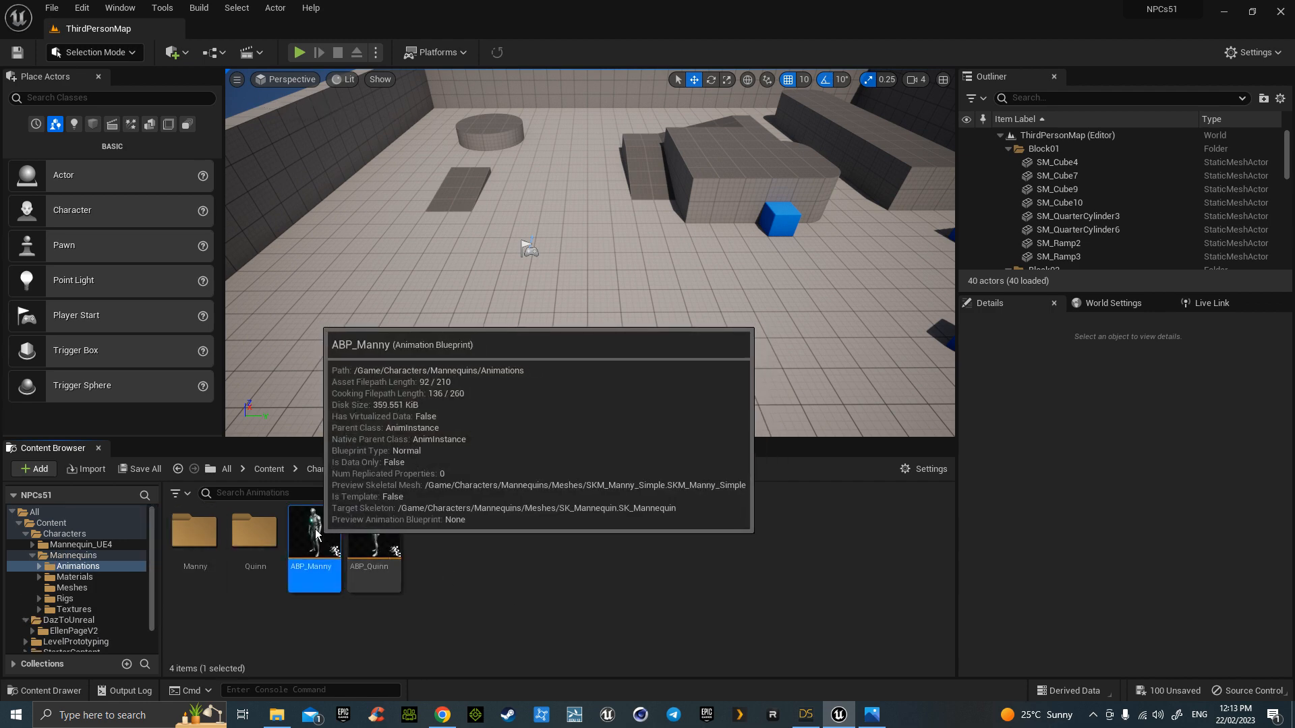
right_click(317, 534)
mouse_move(439, 226)
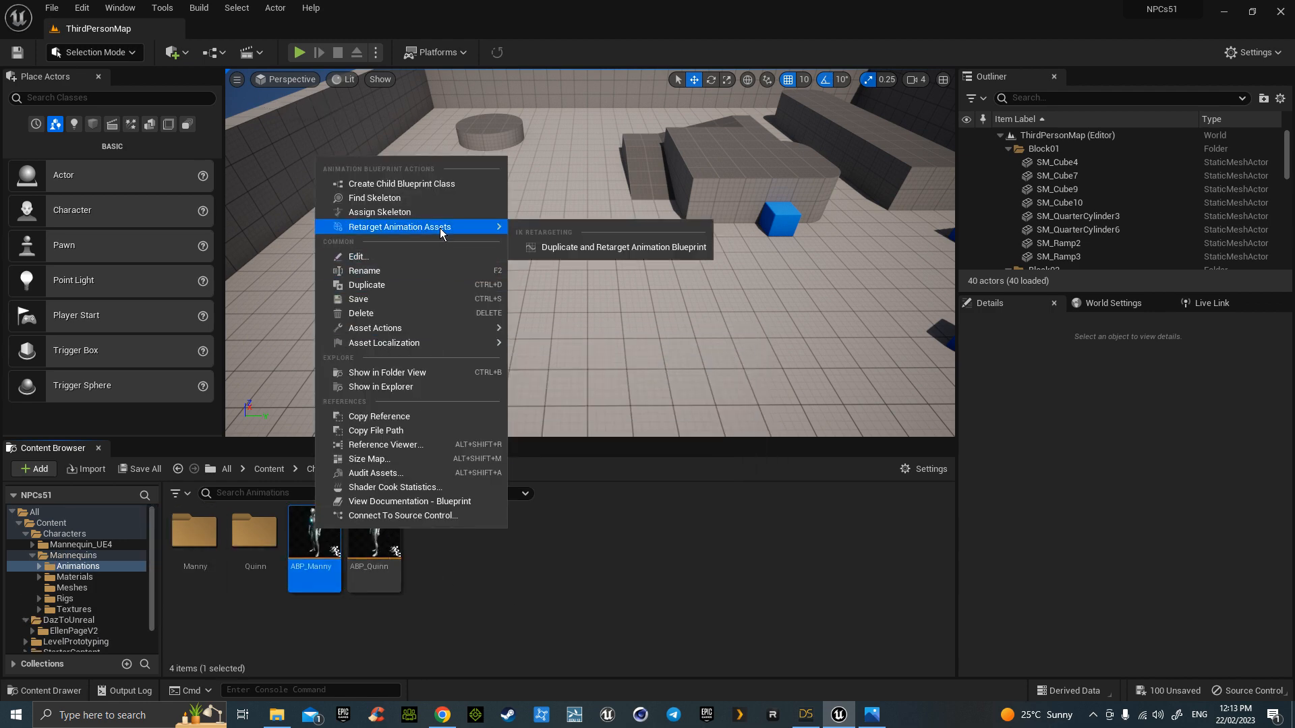
click(571, 250)
- Retarget with G81FixRotZeroRootIKRetargeter onto EllenPageV2, prefix D_, into the DazToUnreal/EllenPageV2 folder
click(895, 261)
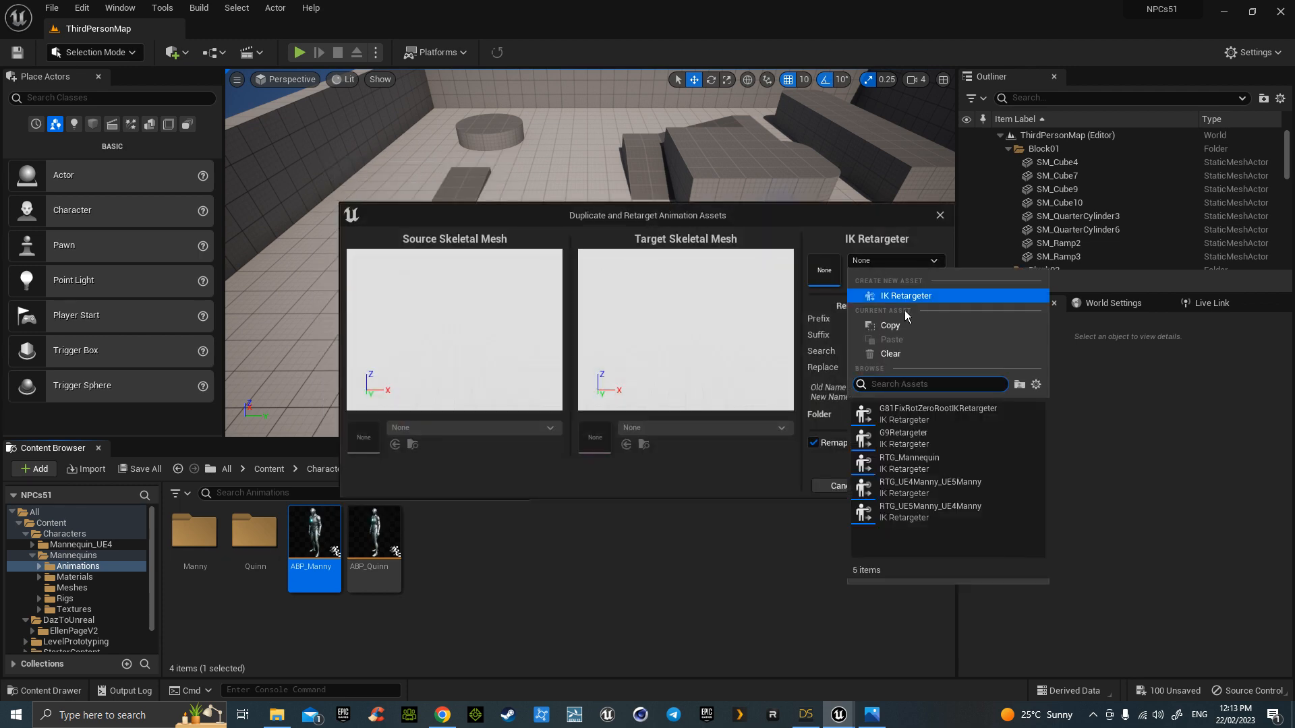
click(924, 417)
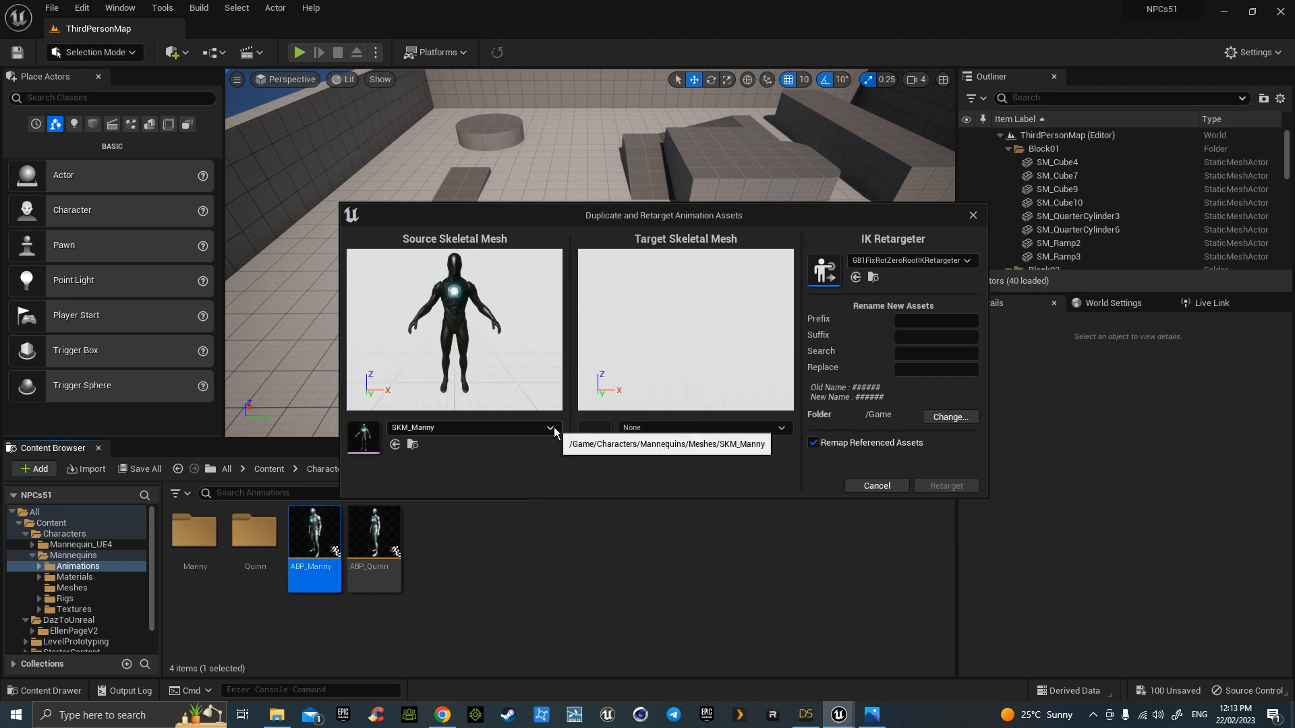
click(673, 432)
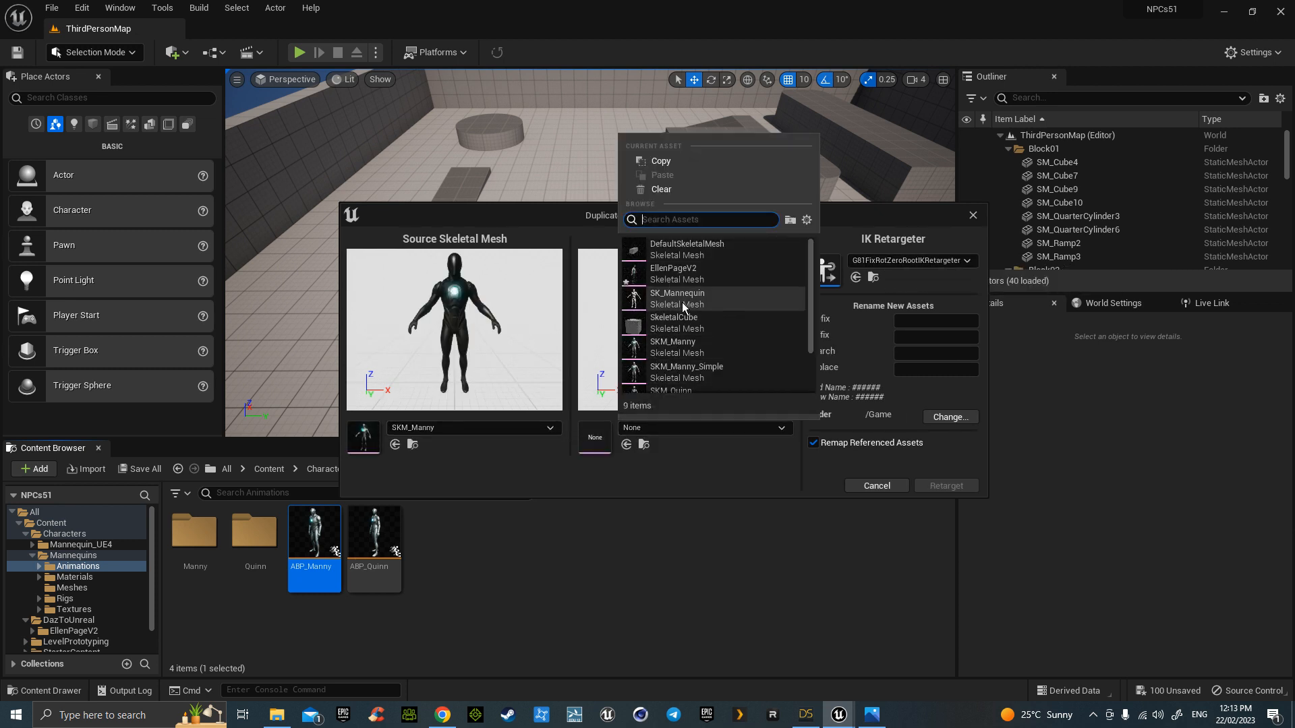
click(681, 275)
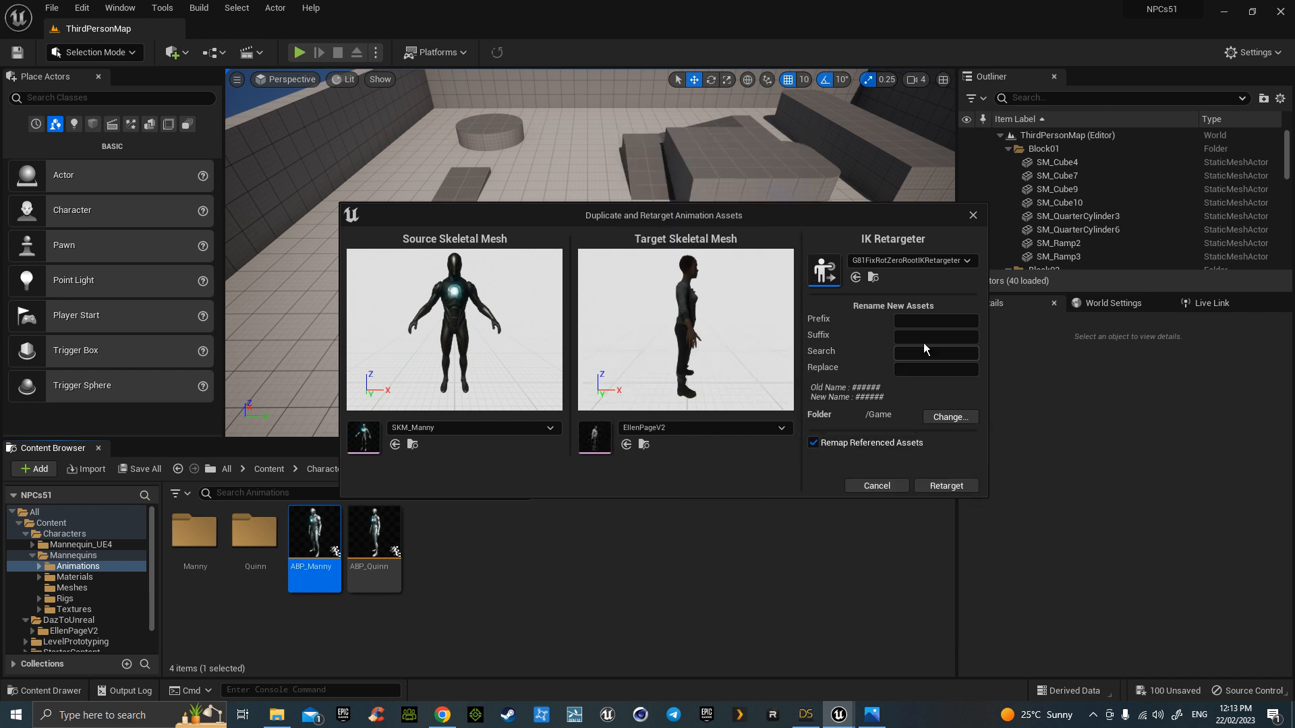
text(D_)
click(948, 416)
click(520, 299)
click(563, 309)
click(706, 496)
click(990, 486)
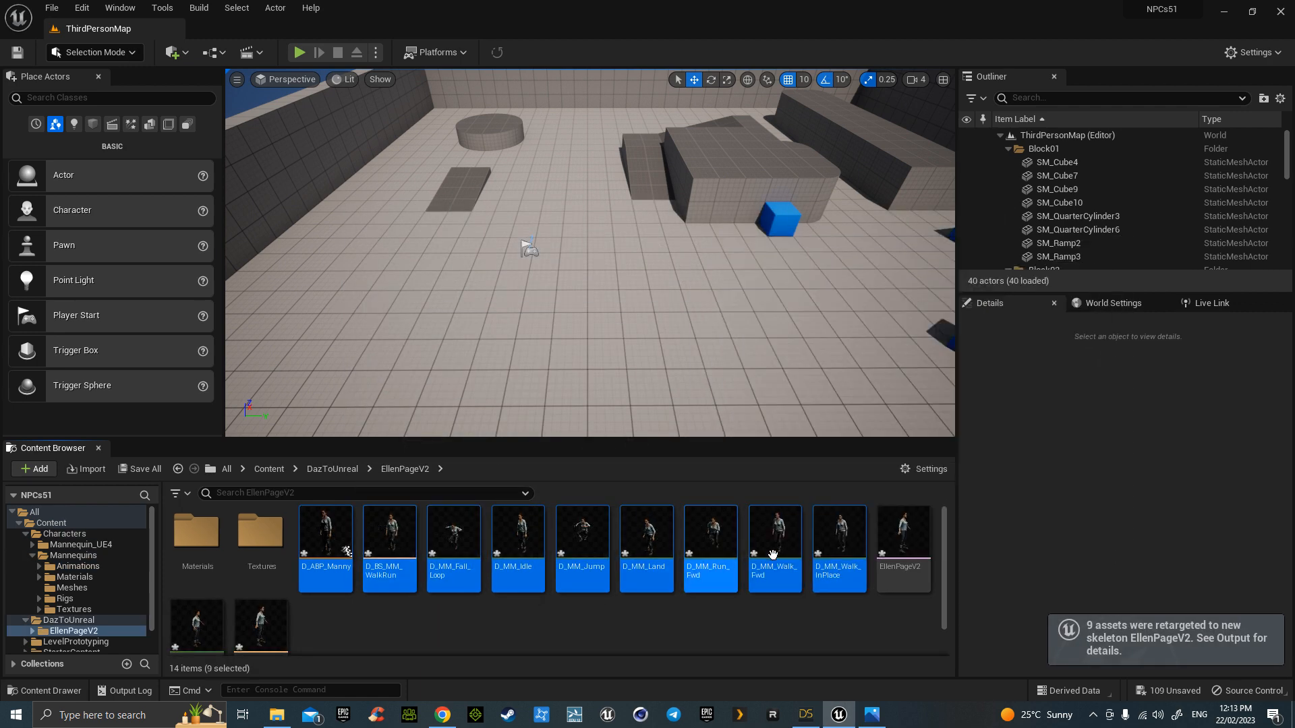
- Duplicate BP_ThirdPersonCharacter in Content/ThirdPerson/Blueprints as NPC1 and open it
click(263, 471)
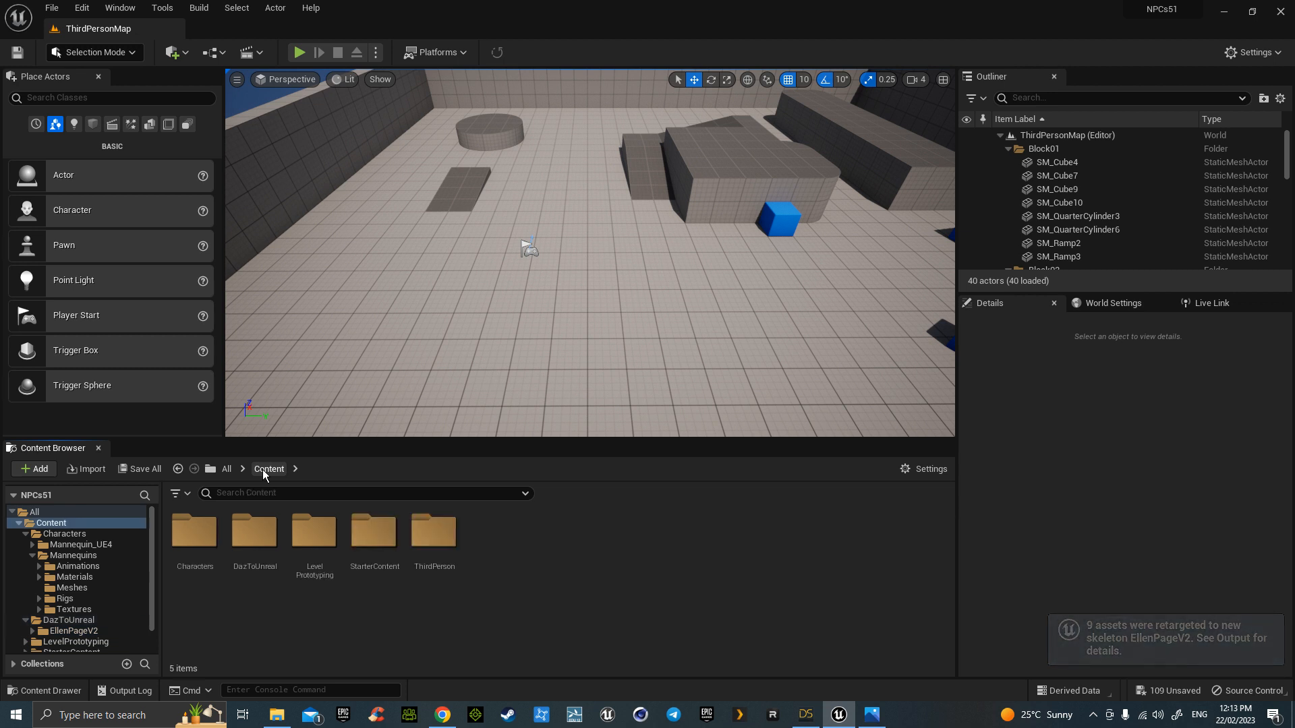
double_click(418, 535)
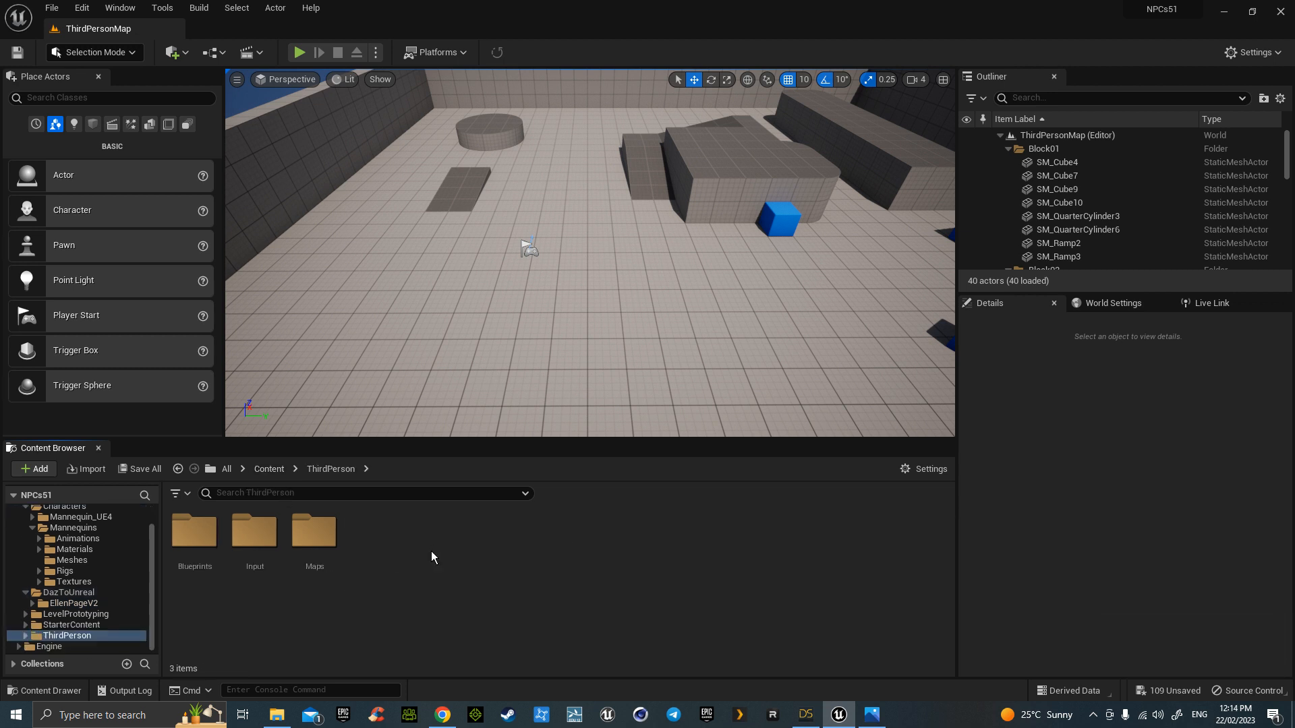
double_click(191, 533)
click(206, 548)
right_click(207, 548)
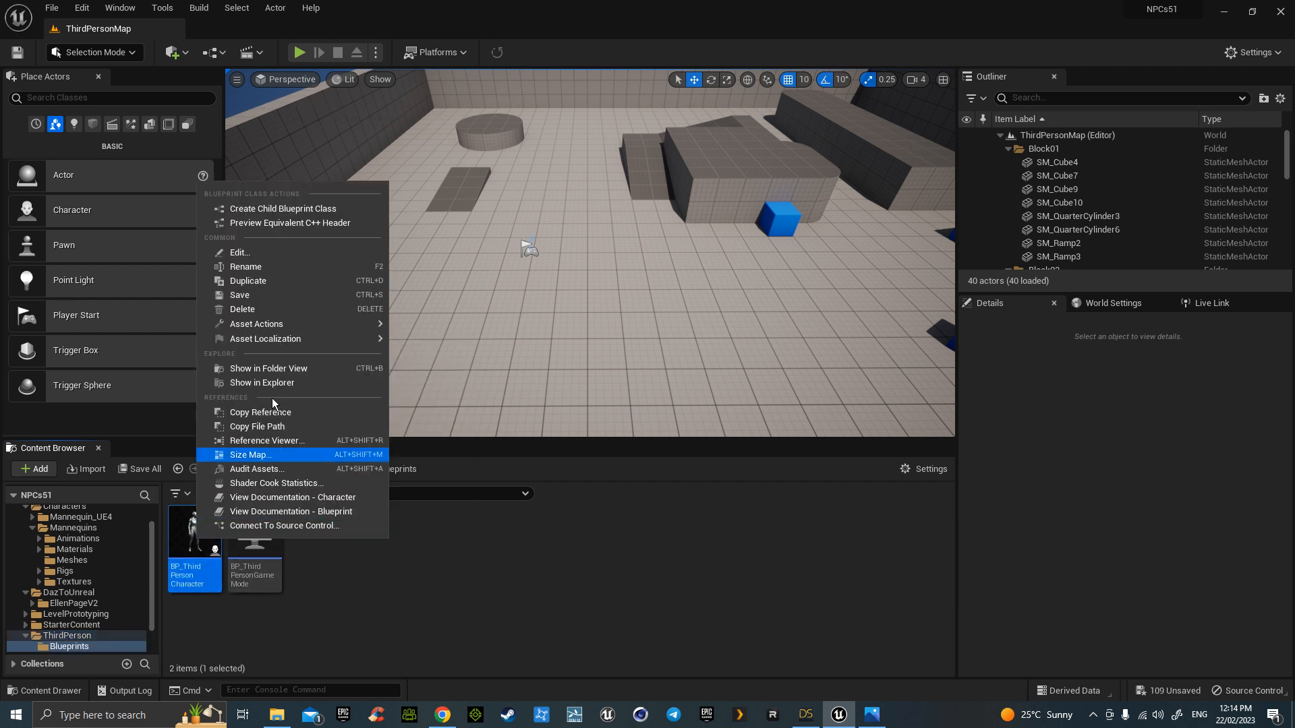
click(272, 280)
text(NPC1)
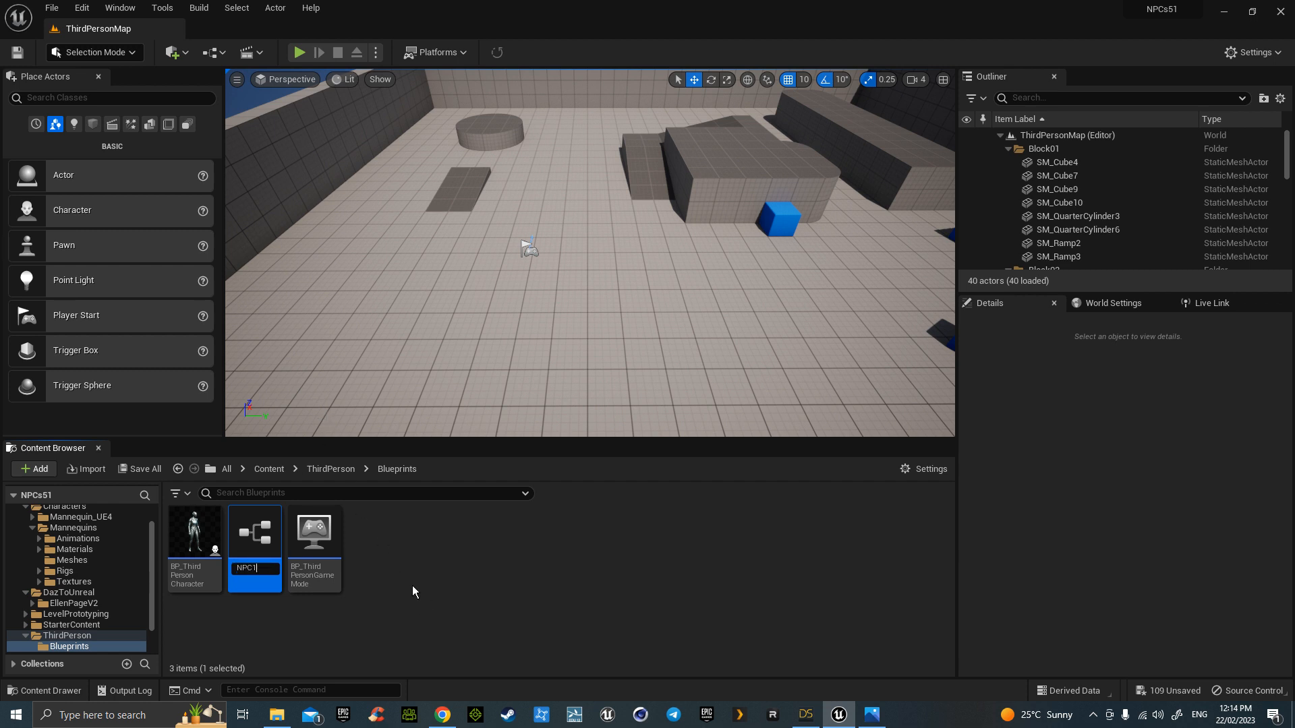
key(Return)
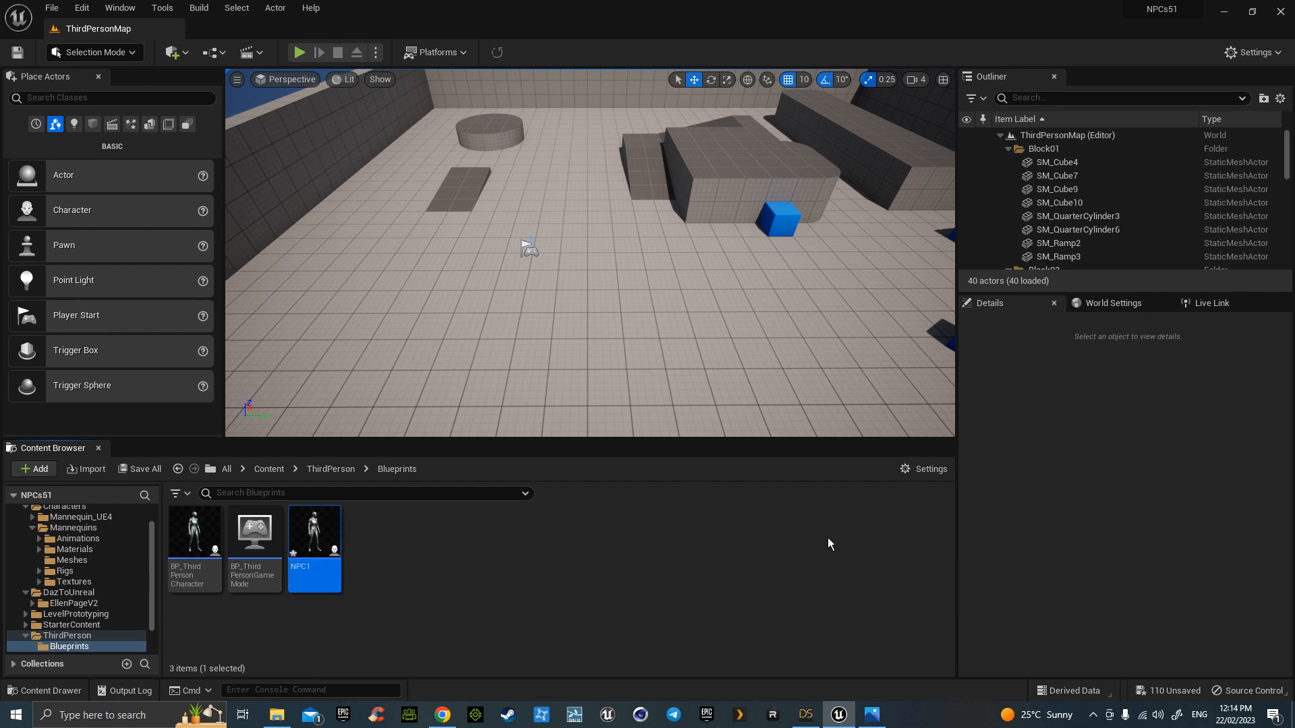
double_click(317, 529)
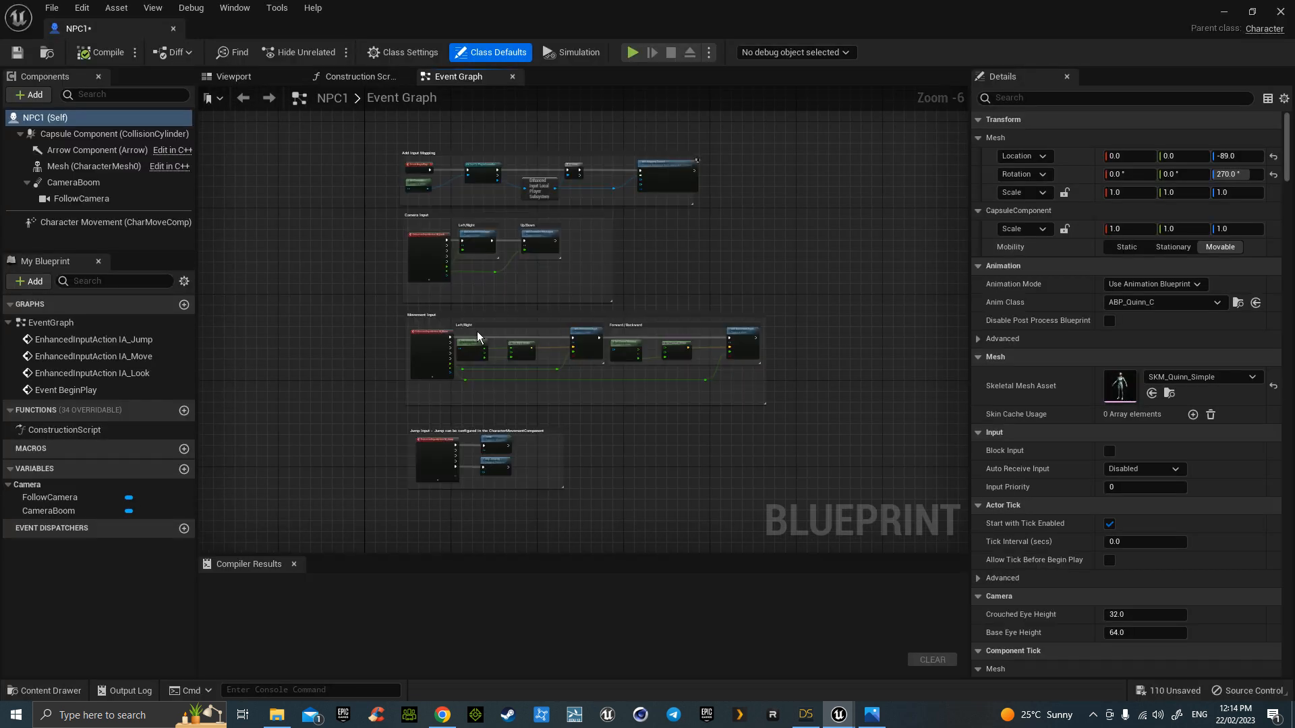
- Add a Boolean variable named Walking to NPC1 in the My Blueprint panel
right_drag(823, 268, 653, 247)
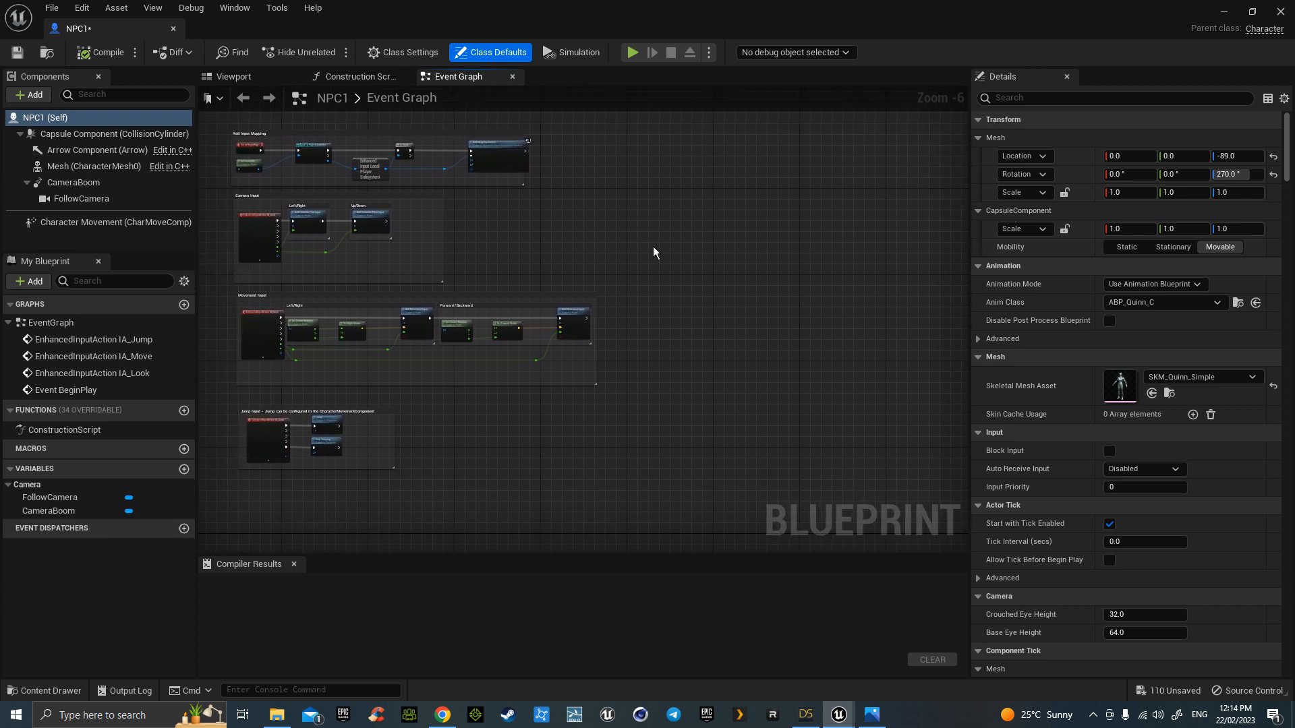
click(183, 470)
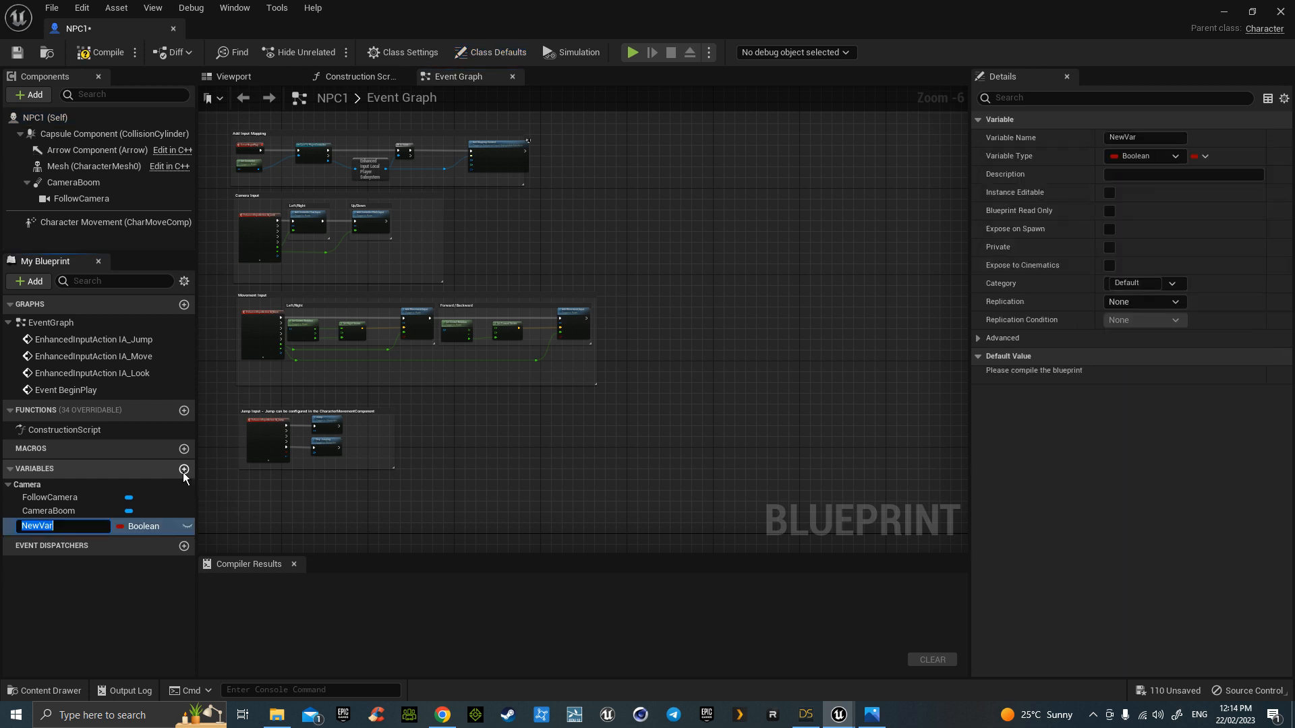
text(Walking)
key(Return)
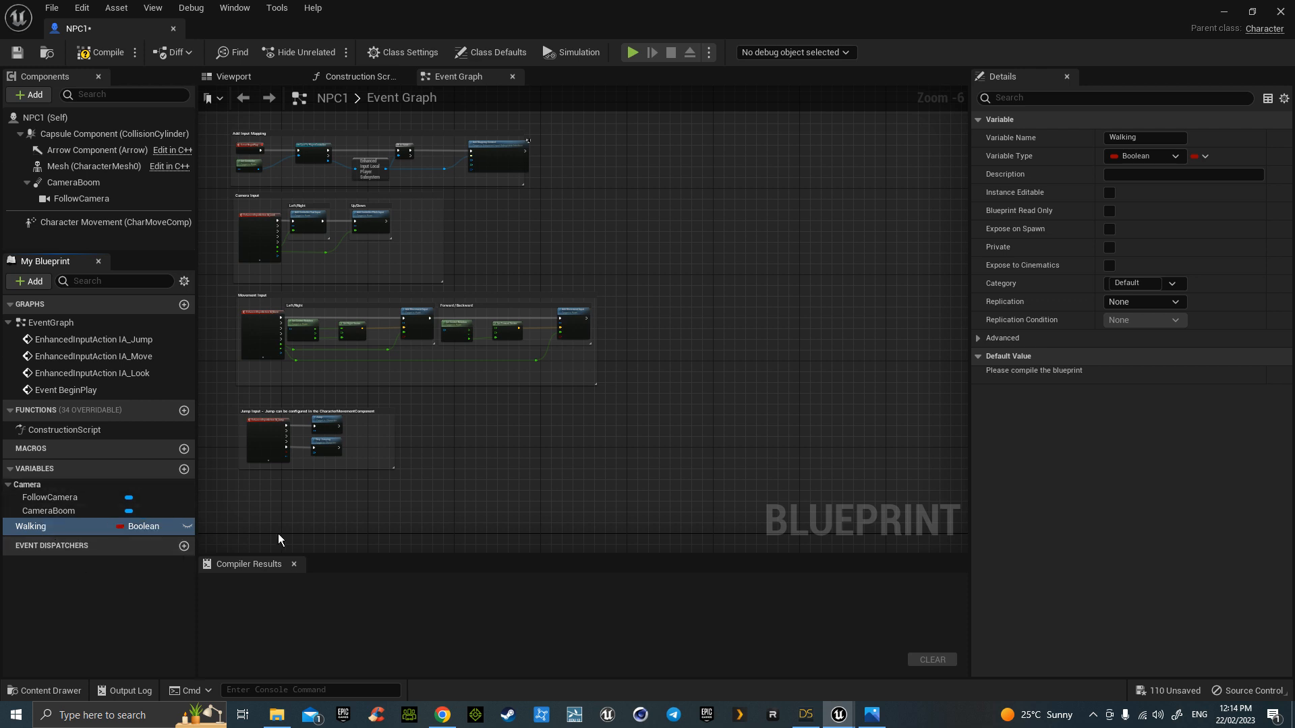
right_drag(663, 388, 662, 313)
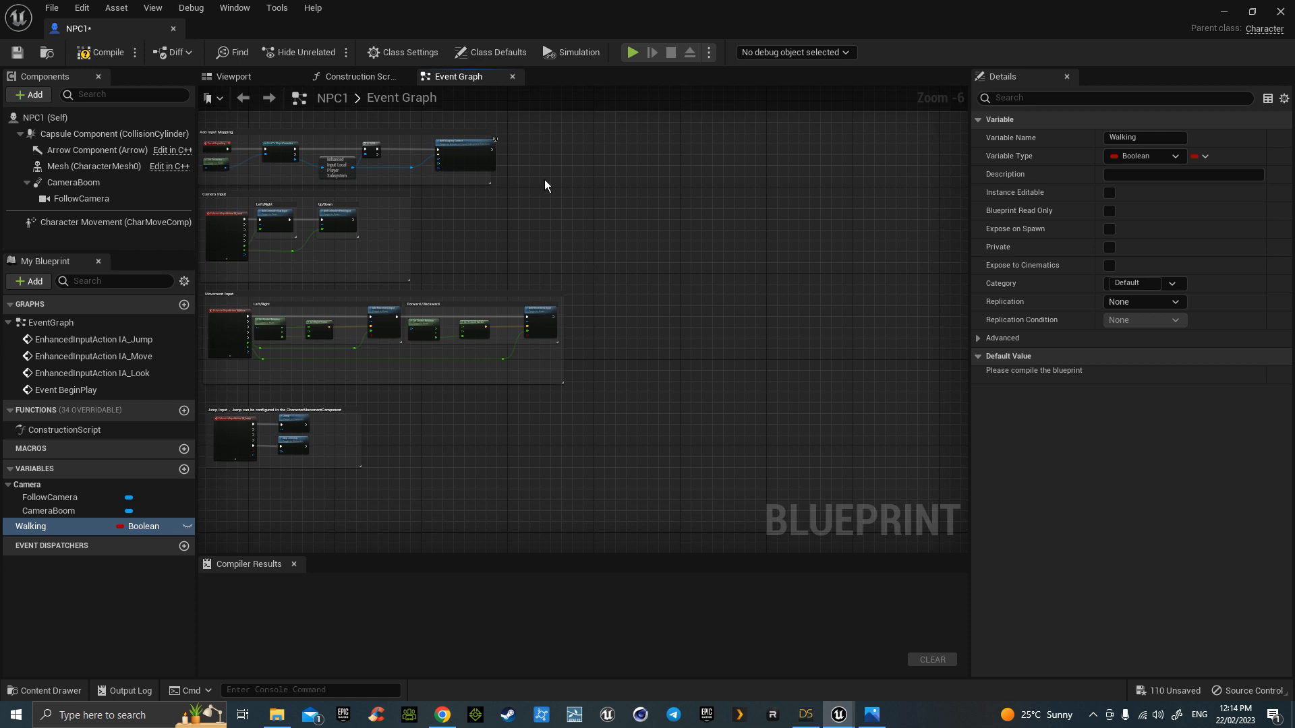
- Add an Event Tick node to NPC1's event graph and position it
right_click(604, 190)
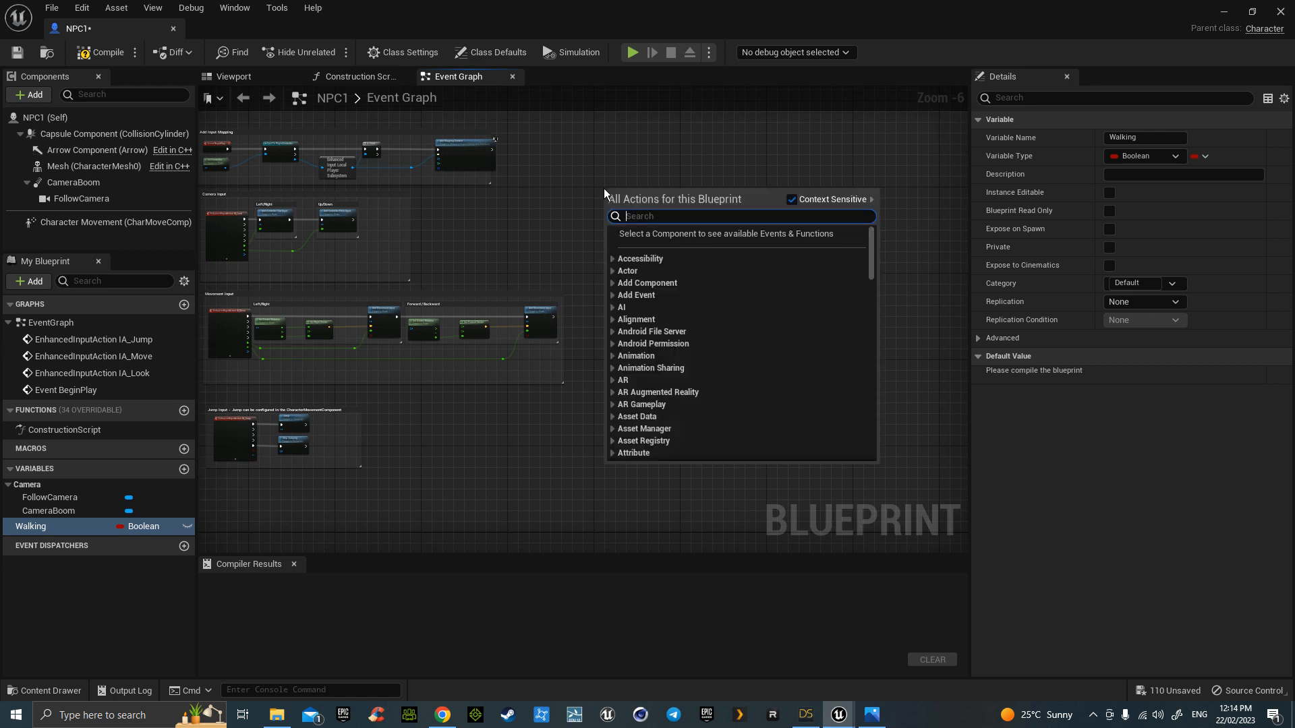
text(event)
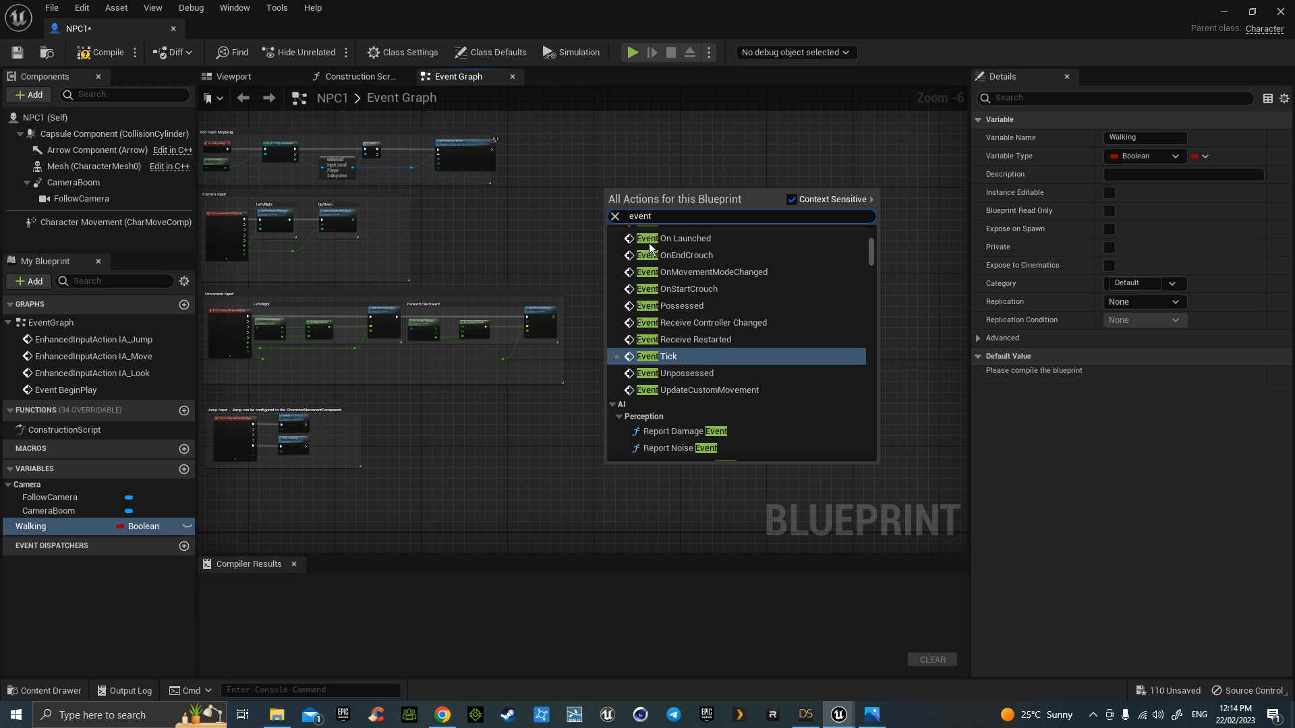
click(671, 356)
scroll(637, 230, up, 2)
right_drag(637, 234, 711, 338)
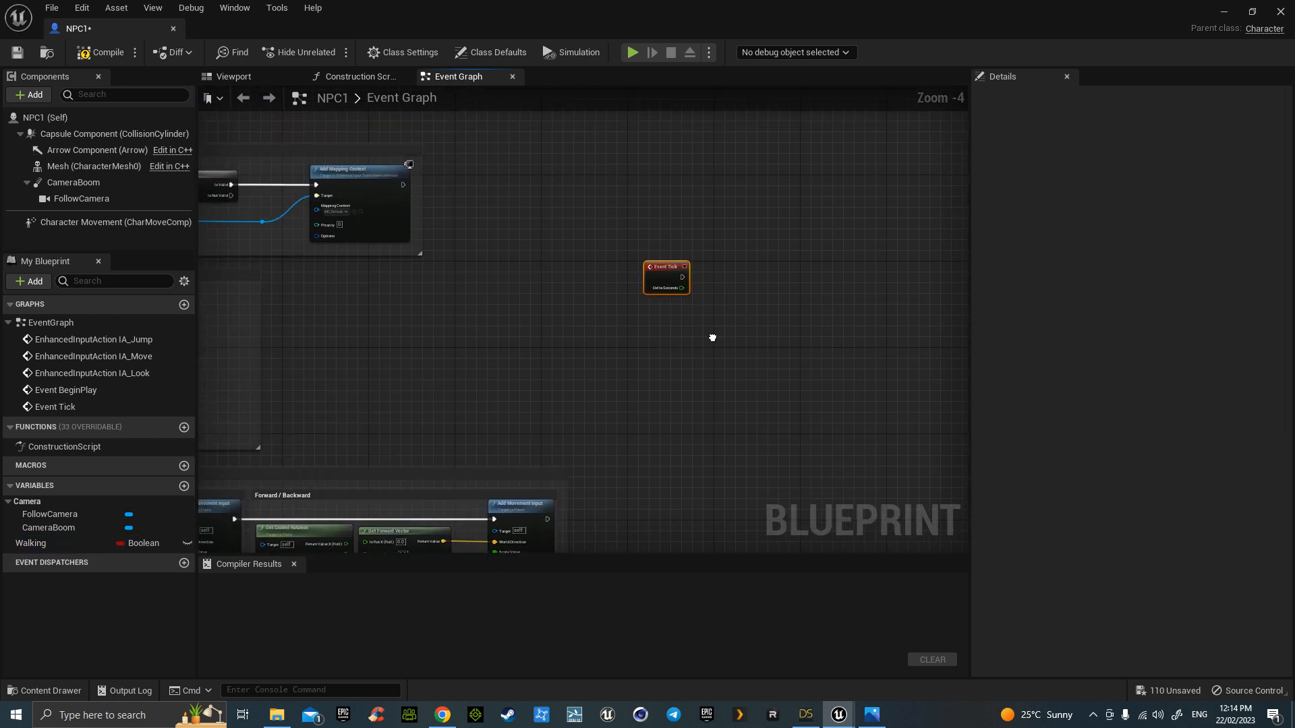
drag(667, 278, 546, 211)
scroll(567, 258, up, 4)
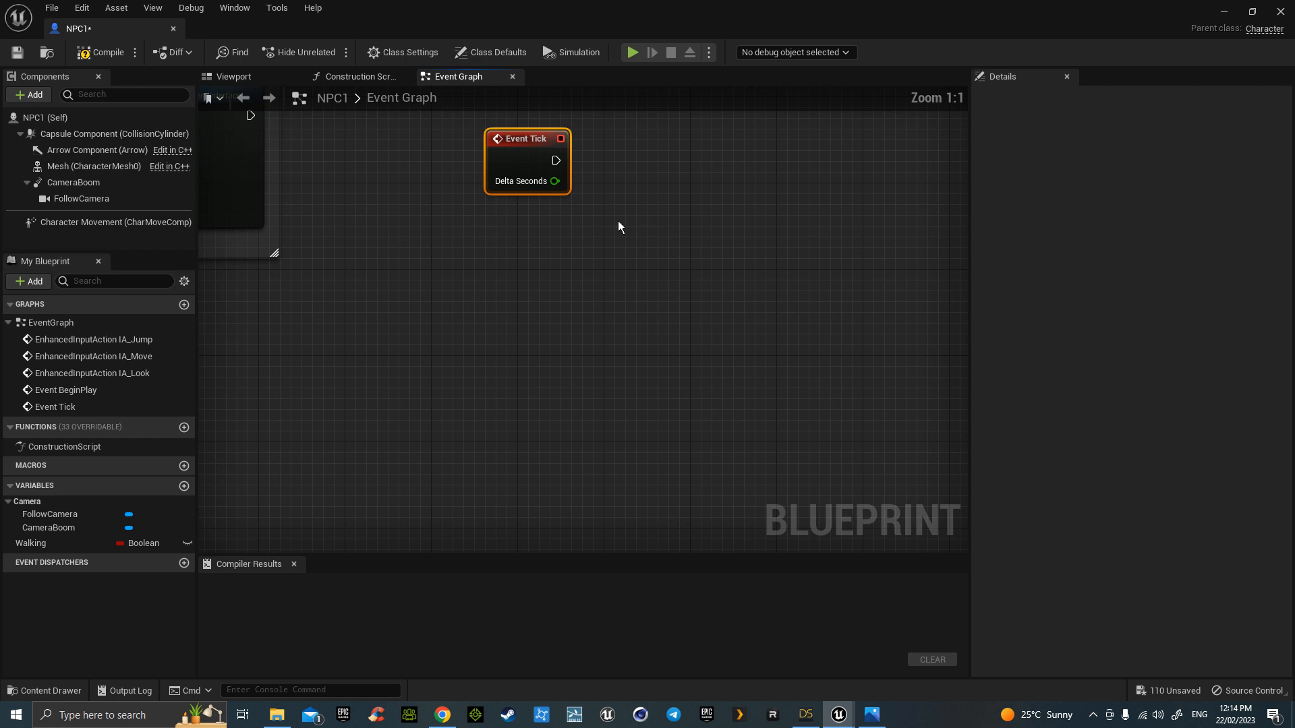
right_drag(618, 223, 589, 339)
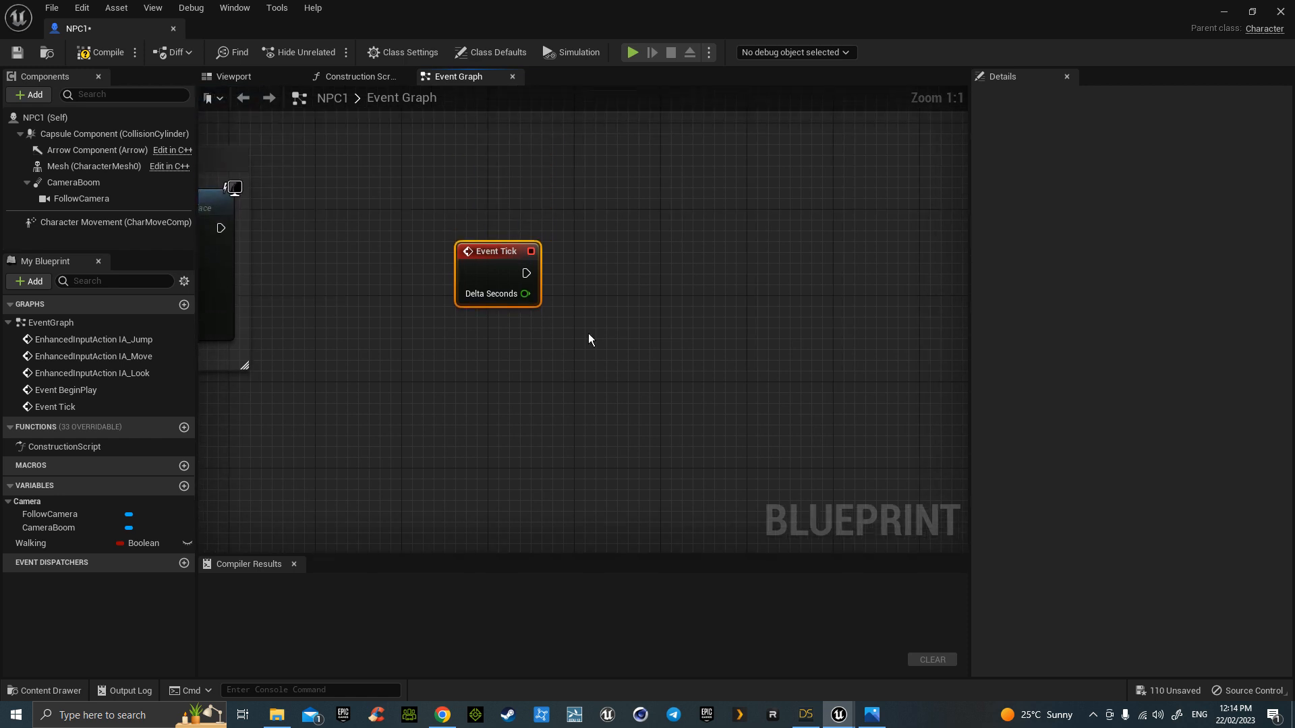
click(603, 273)
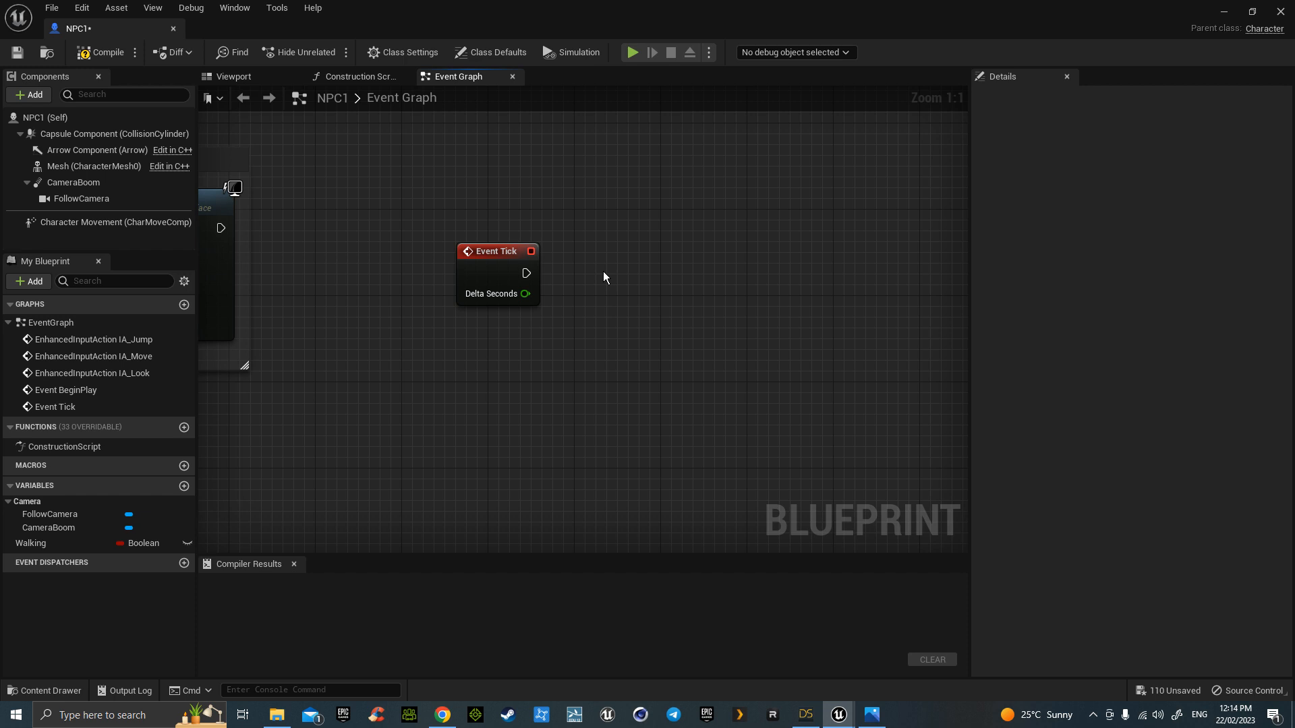
- Add a 0.2-second Delay node and wire Event Tick into it
click(603, 271)
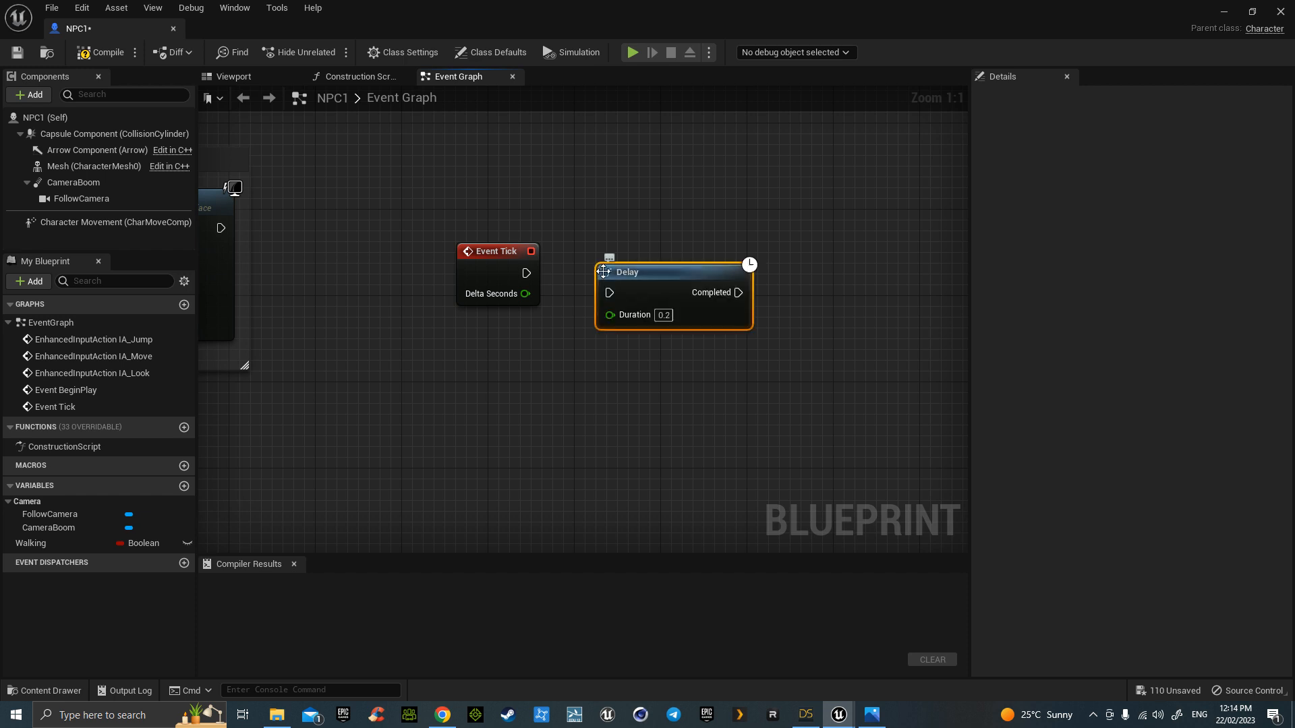
drag(603, 272, 592, 250)
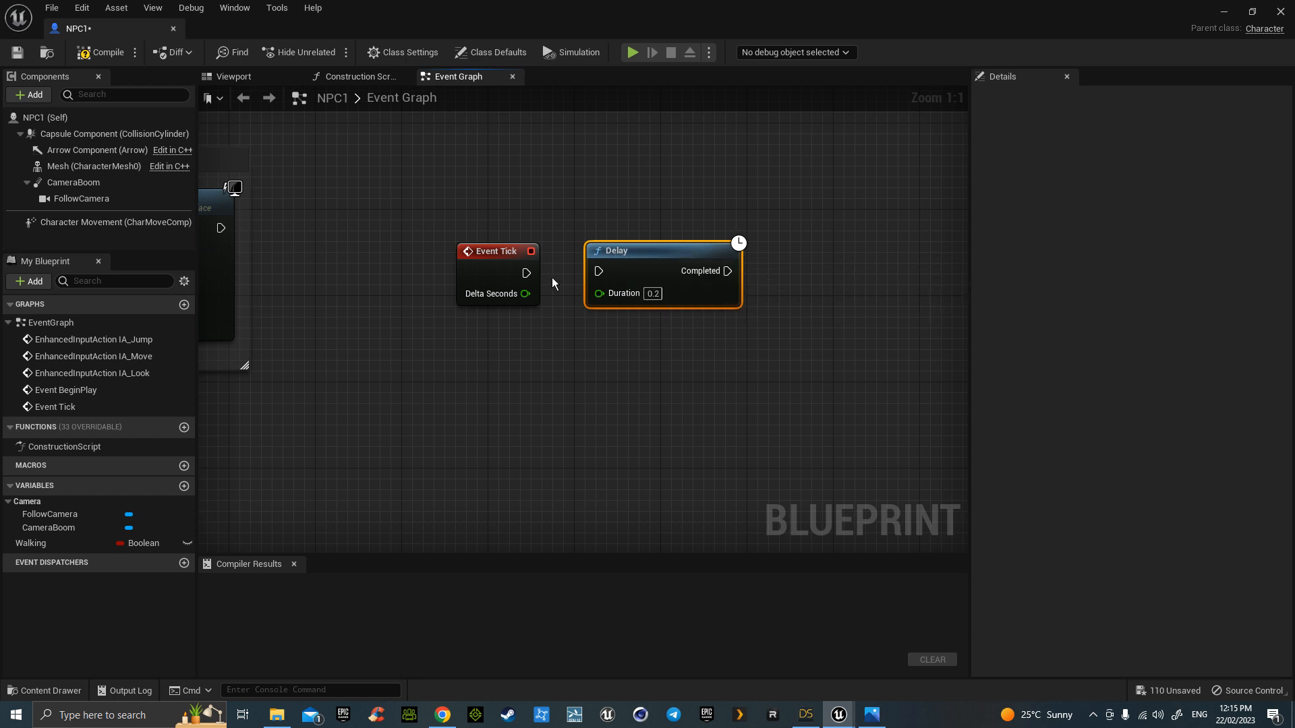
drag(525, 272, 599, 271)
mouse_move(513, 206)
mouse_down()
mouse_move(646, 291)
mouse_move(508, 232)
mouse_move(508, 219)
mouse_up()
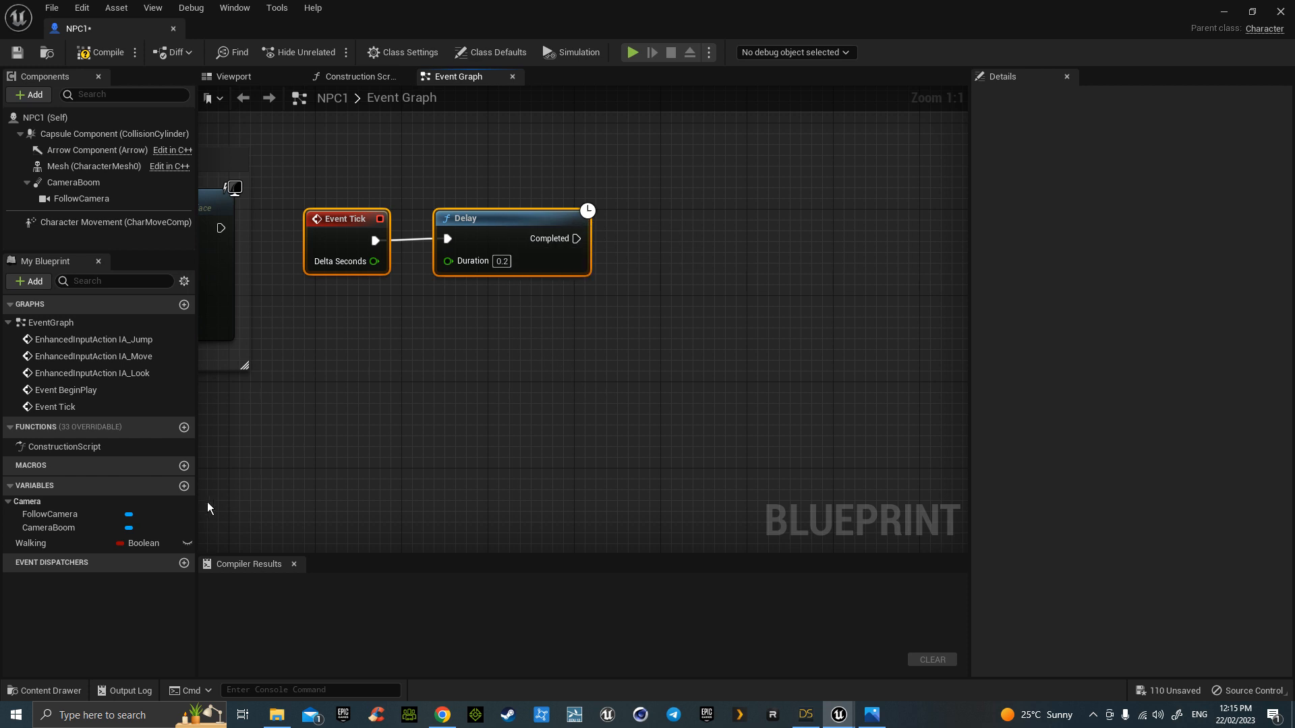
- Add a Set Walking node ticked true, run when the Delay completes
drag(40, 544, 623, 216)
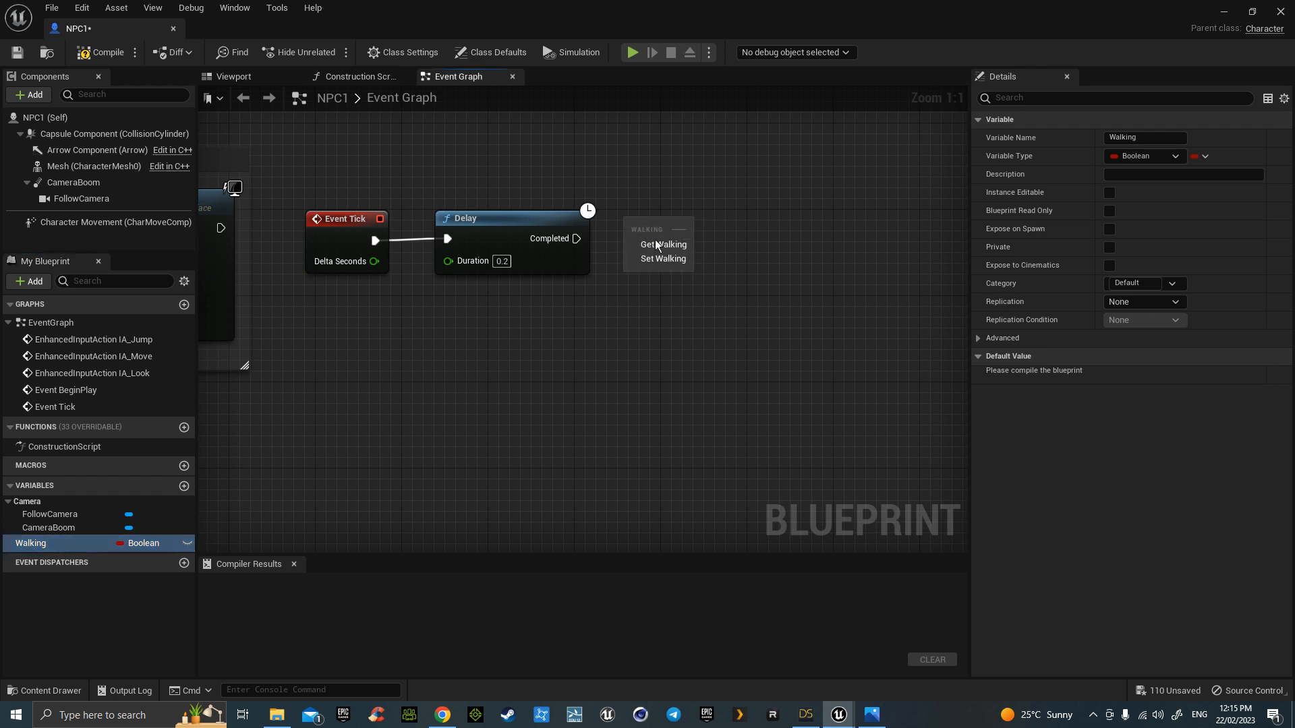
click(658, 260)
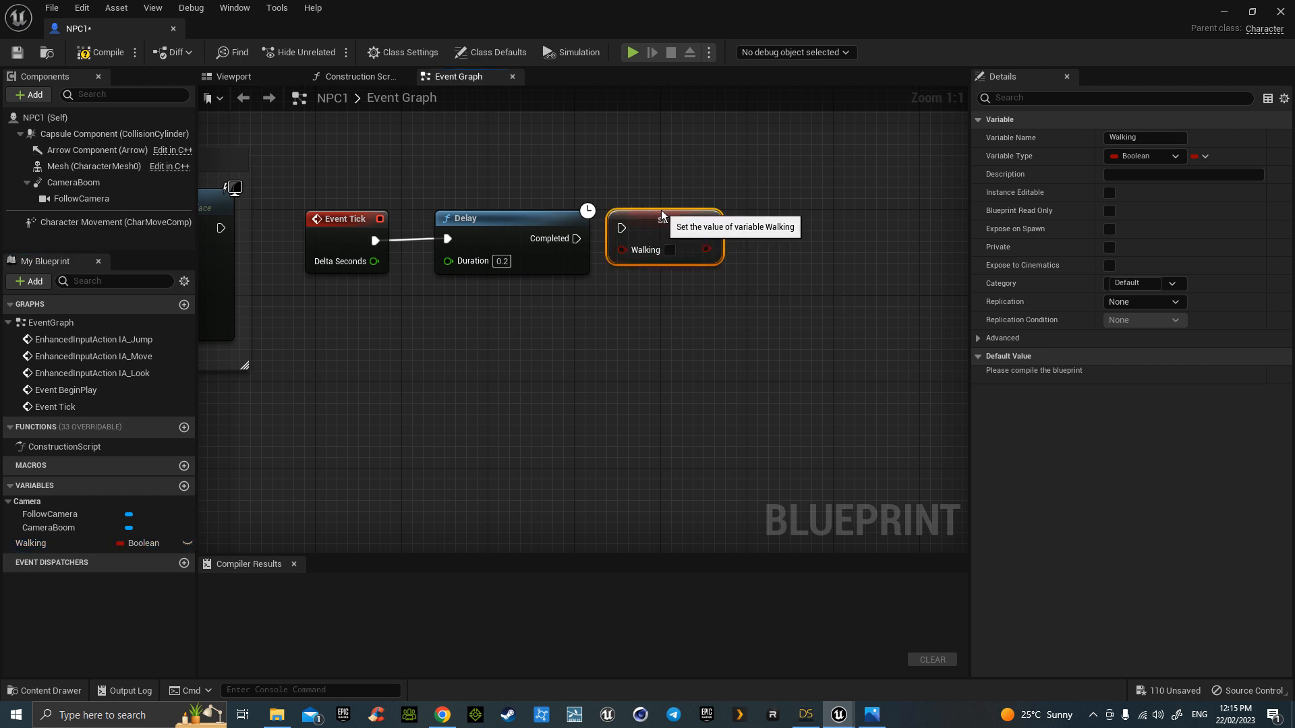
click(670, 249)
drag(576, 238, 620, 229)
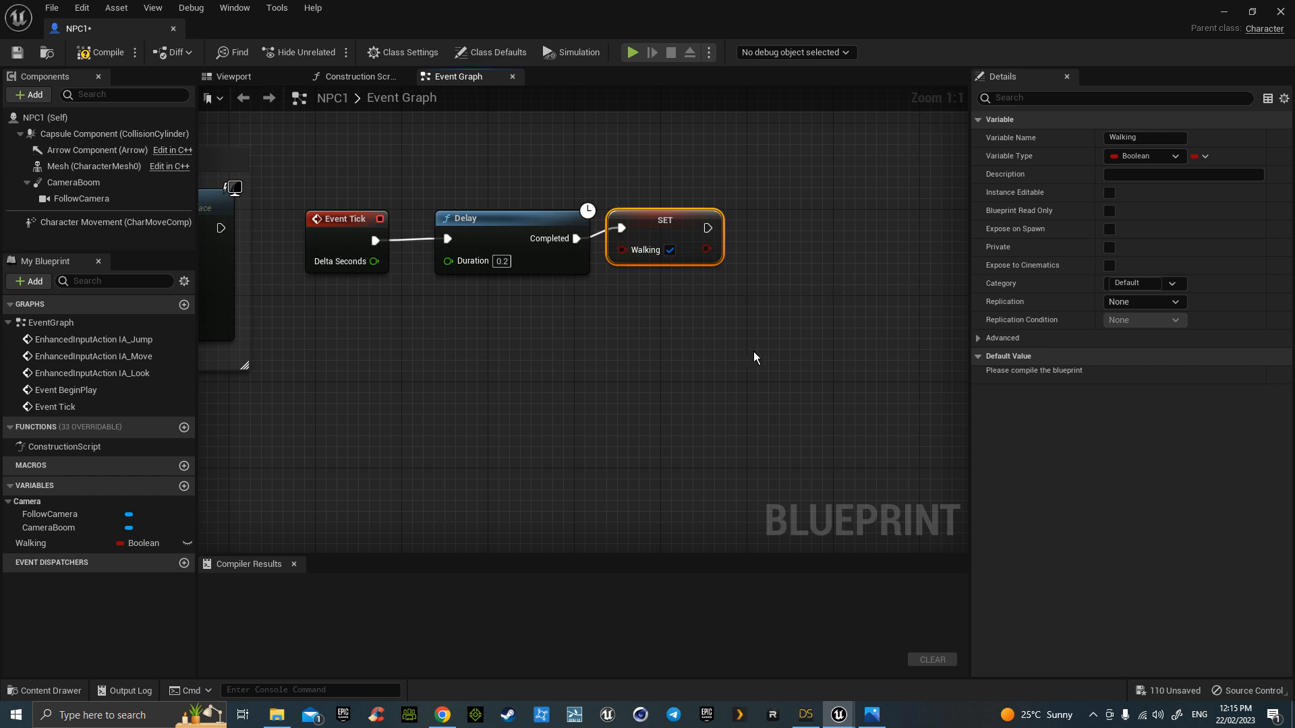
drag(708, 228, 776, 245)
- Add an AI MoveTo node after the Set Walking node
text(im)
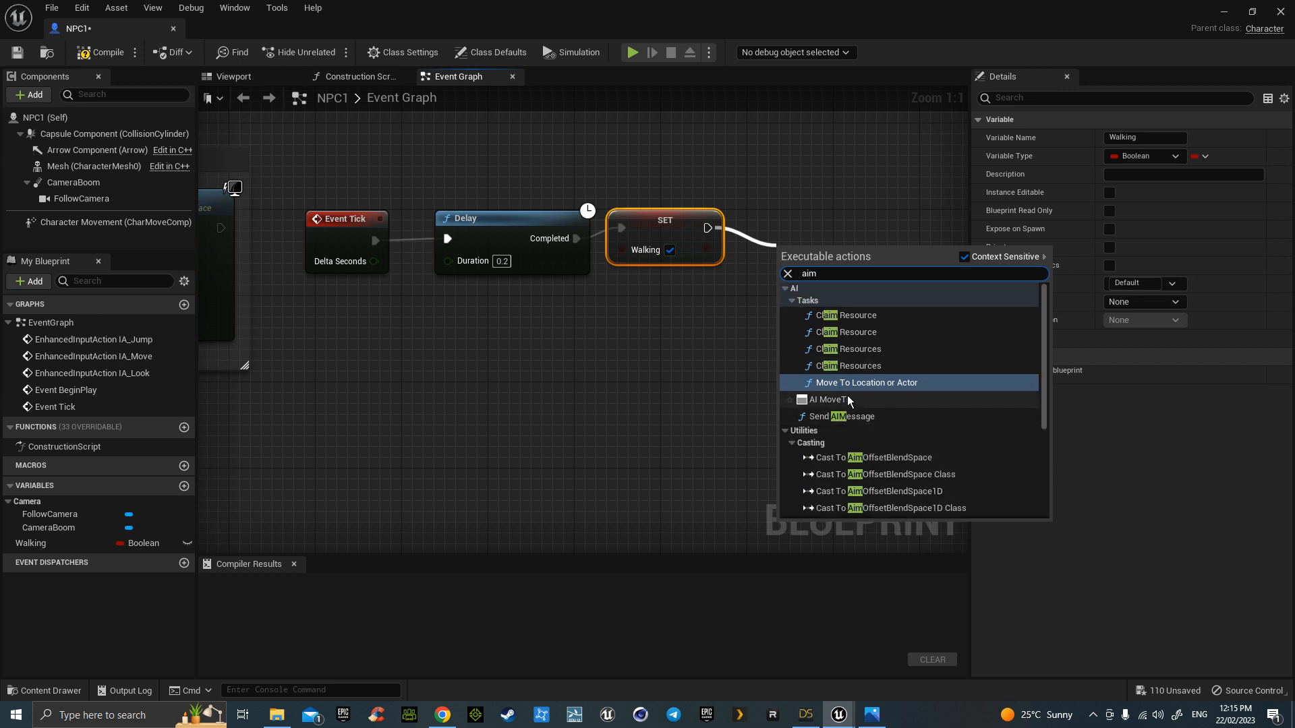
click(848, 398)
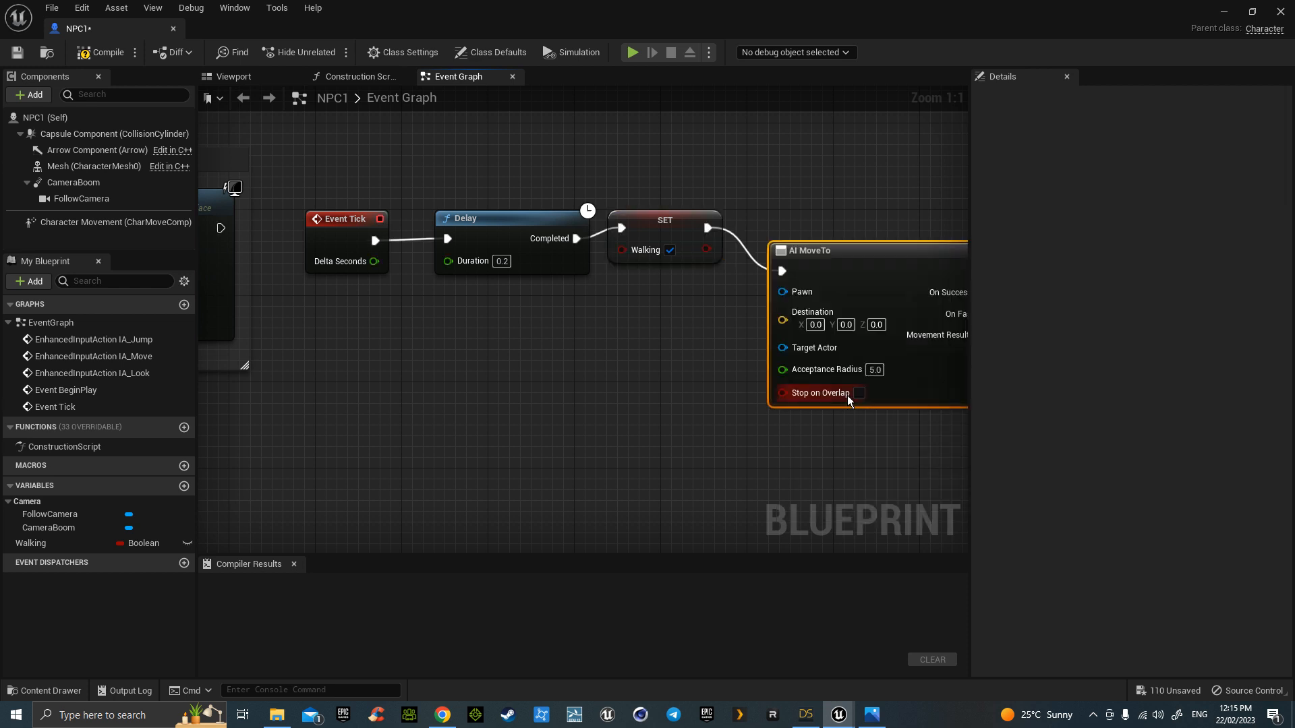
drag(776, 269, 775, 237)
scroll(772, 392, down, 4)
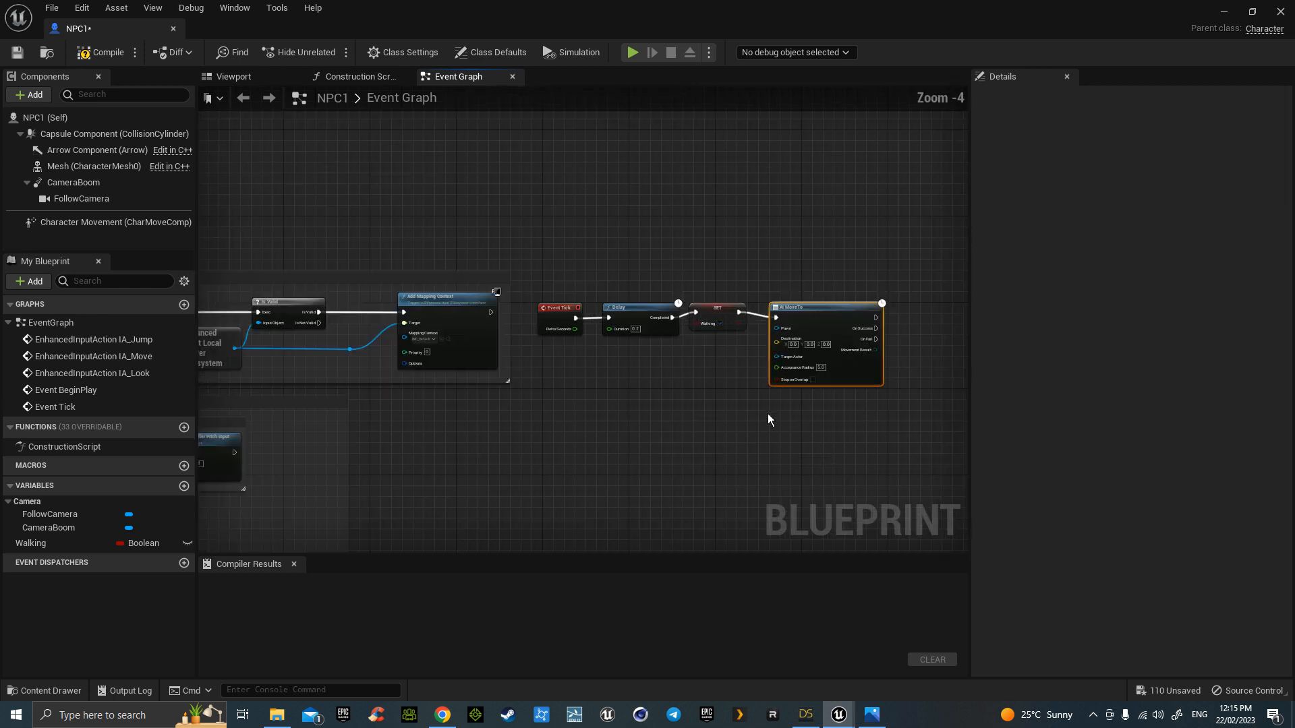
right_drag(768, 417, 623, 322)
scroll(556, 366, up, 2)
right_drag(557, 371, 632, 403)
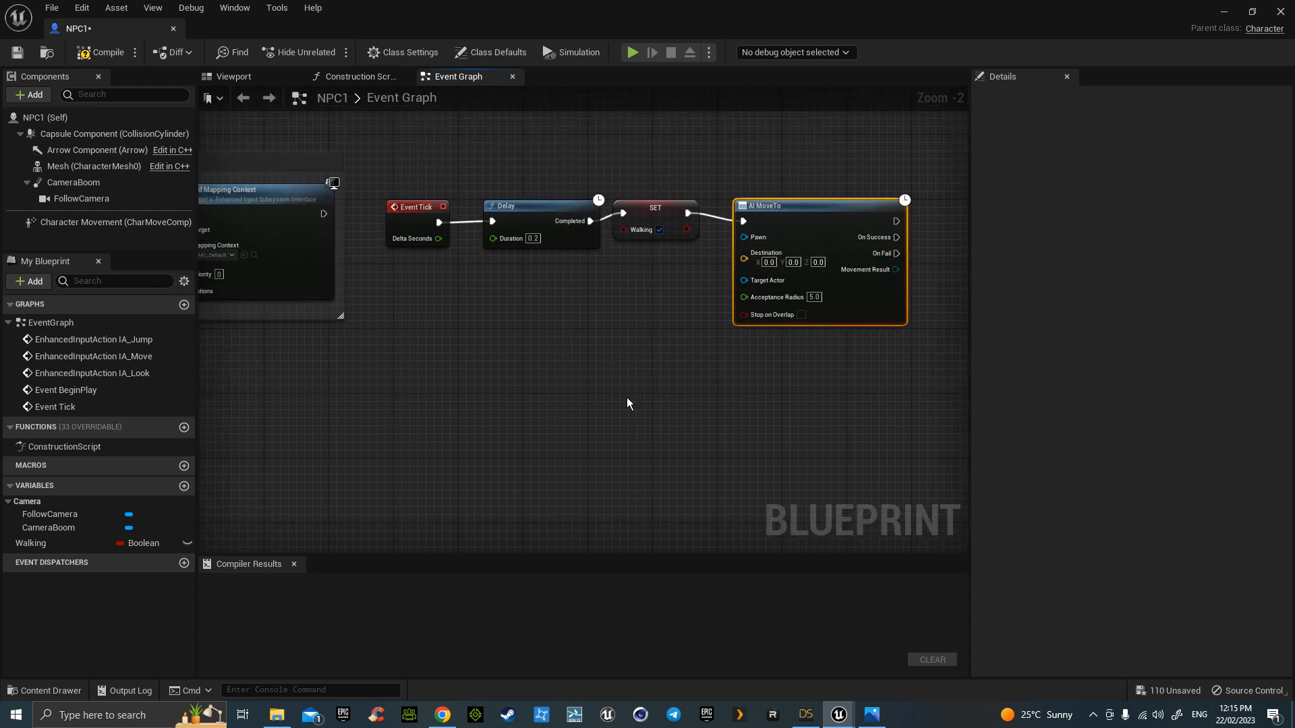
- Plug a Self reference into AI MoveTo's Pawn input
drag(742, 238, 656, 278)
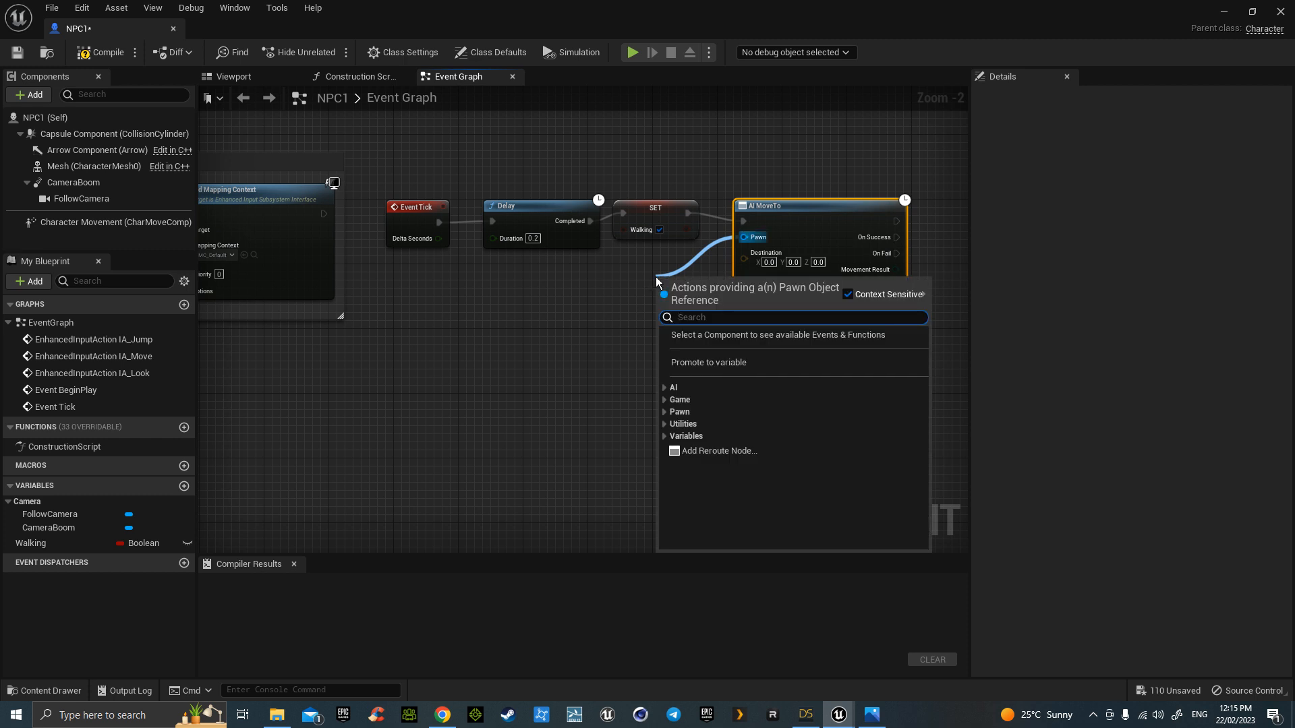
text(self)
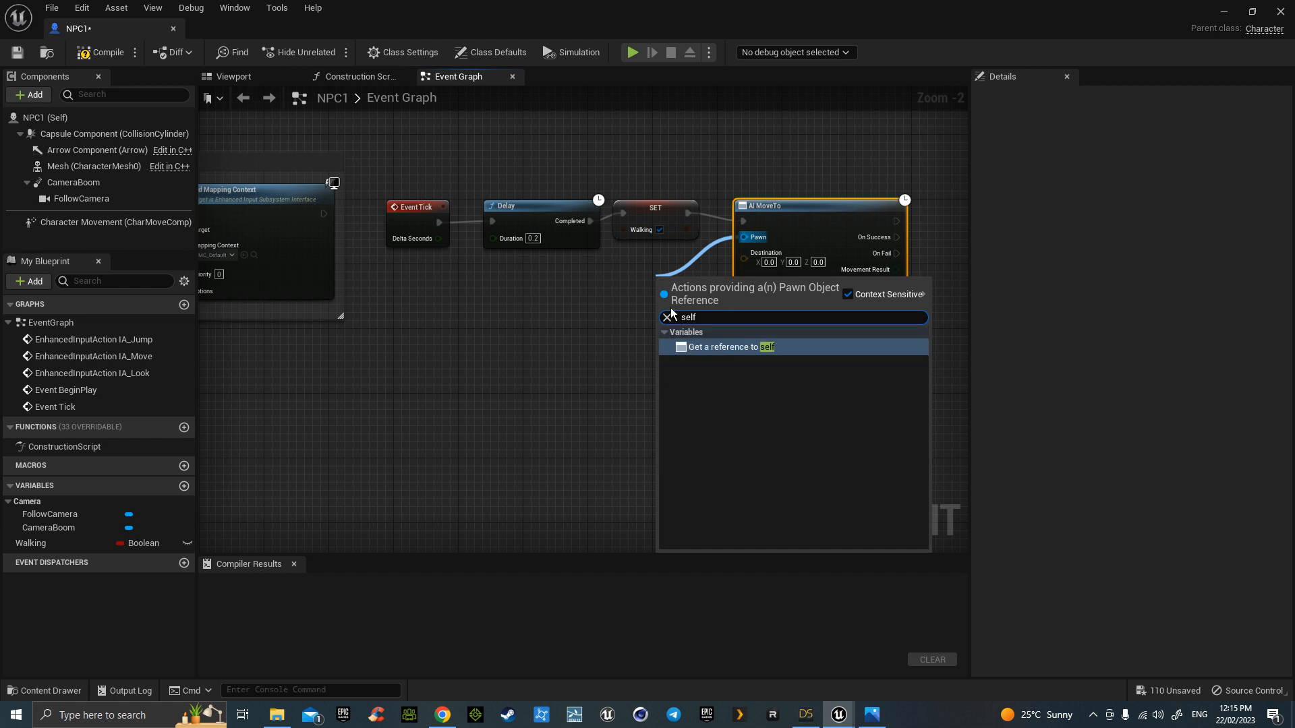
click(747, 349)
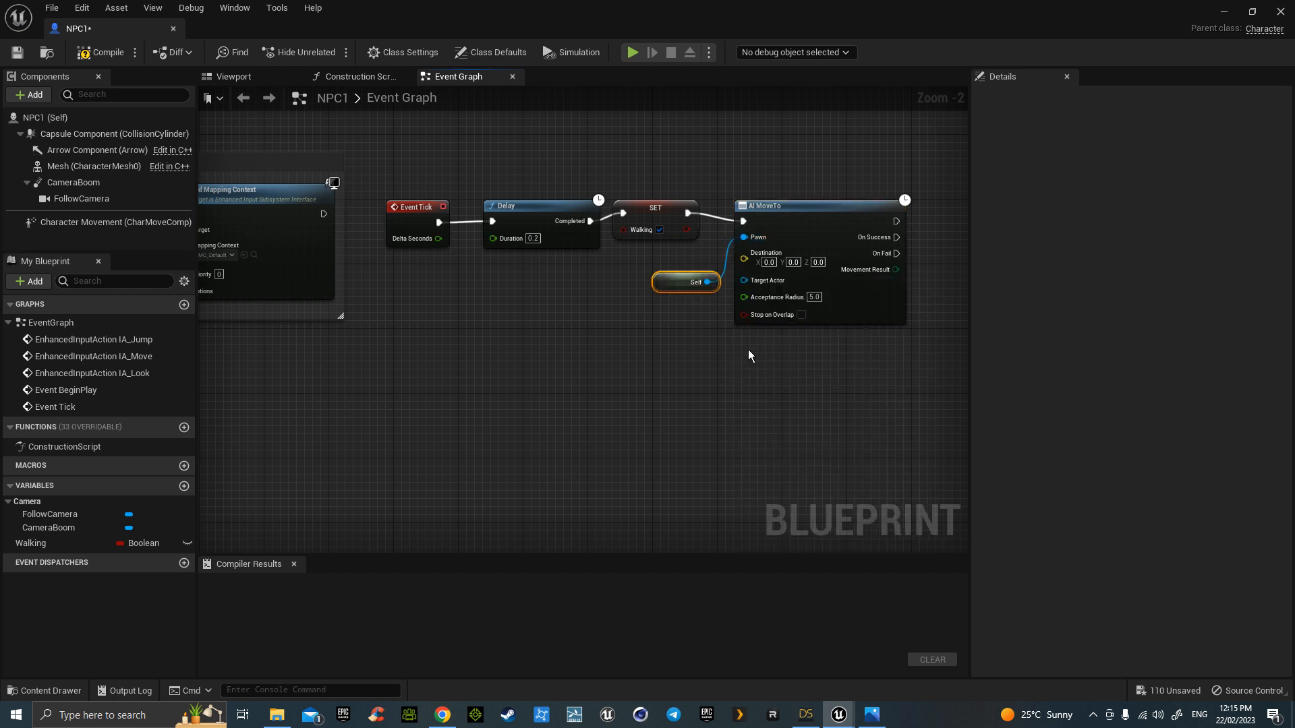
drag(614, 283, 581, 282)
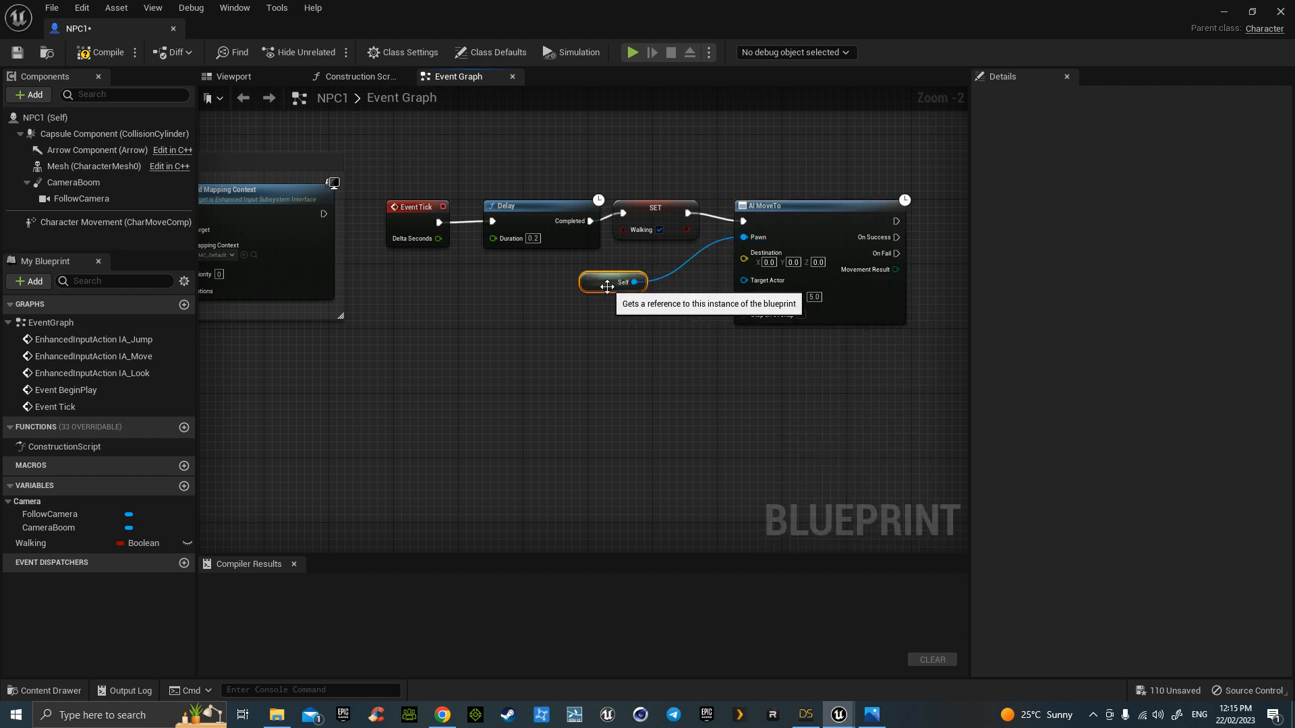
click(408, 210)
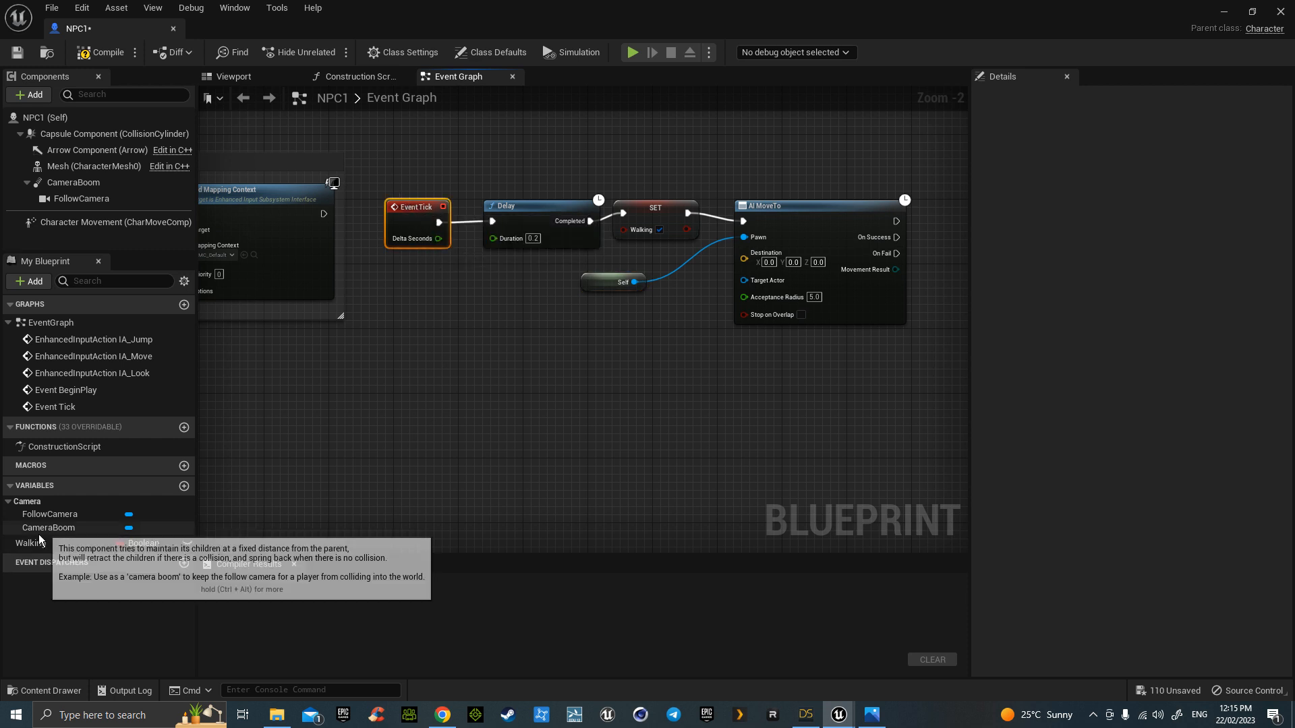
drag(35, 548, 390, 281)
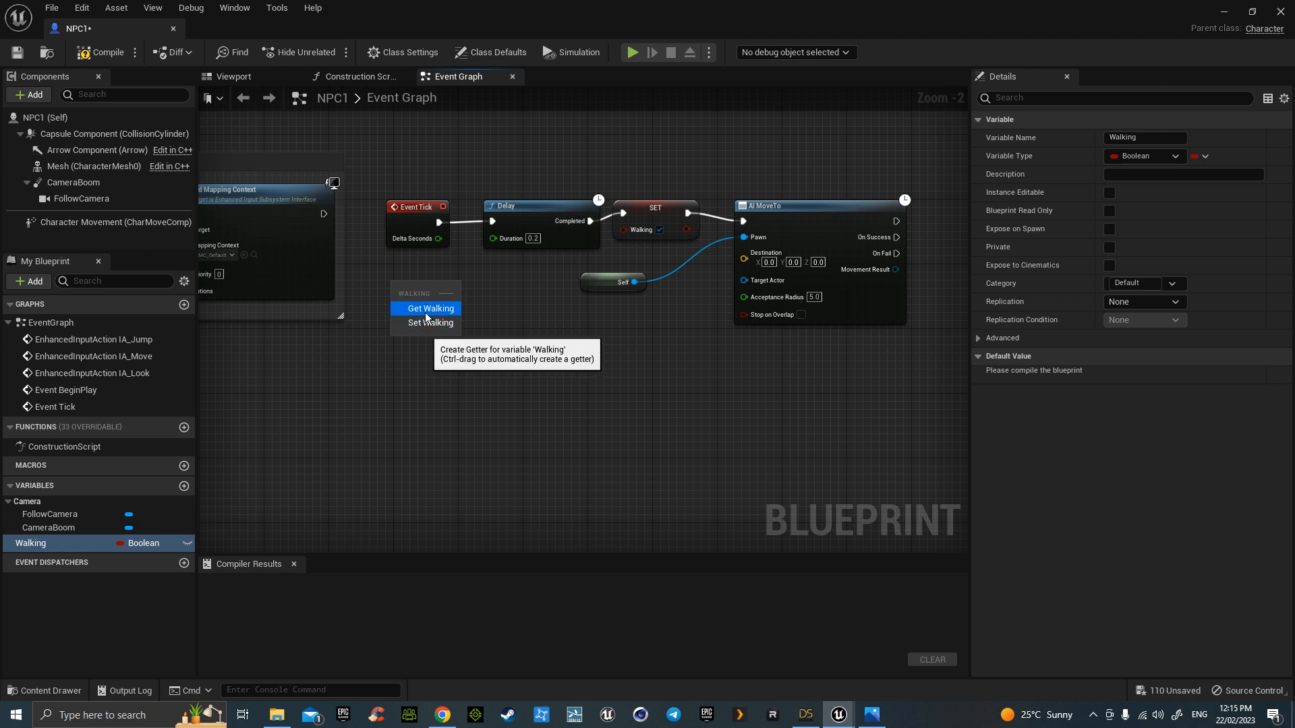
- Add a Get Walking node and feed its value into a NOT Boolean node
click(425, 312)
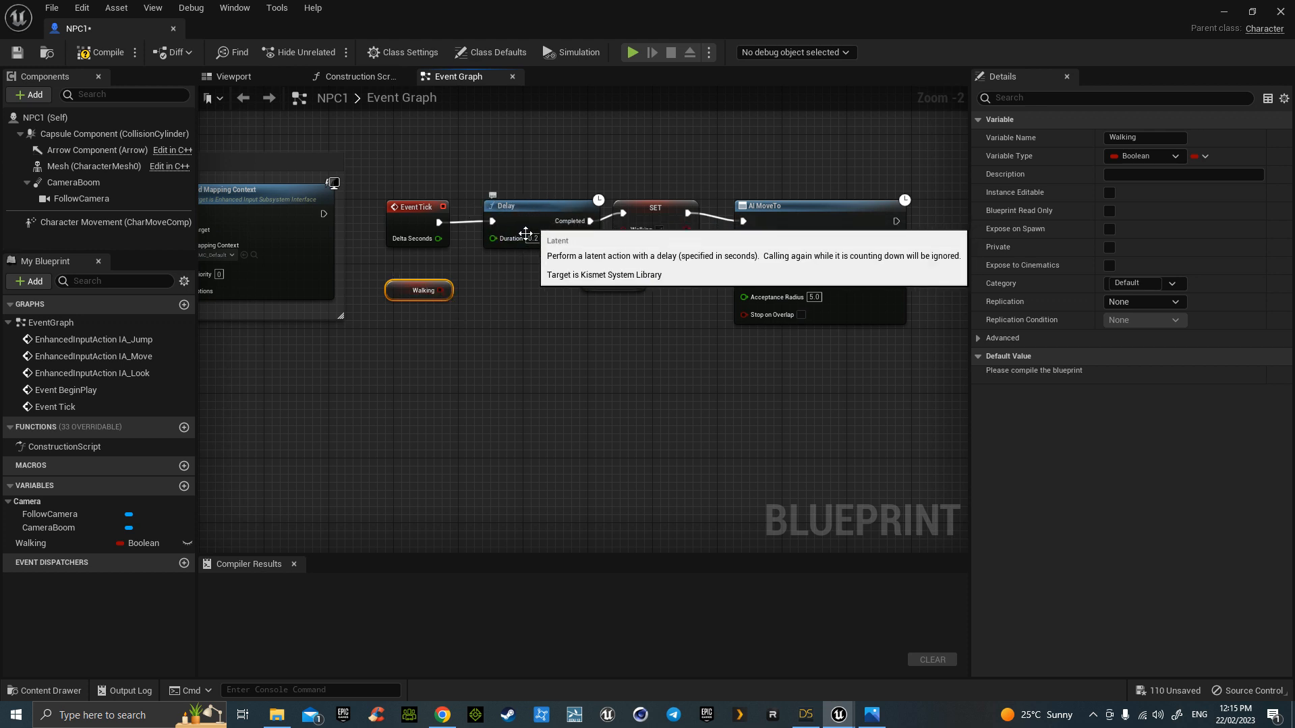
drag(448, 291, 483, 355)
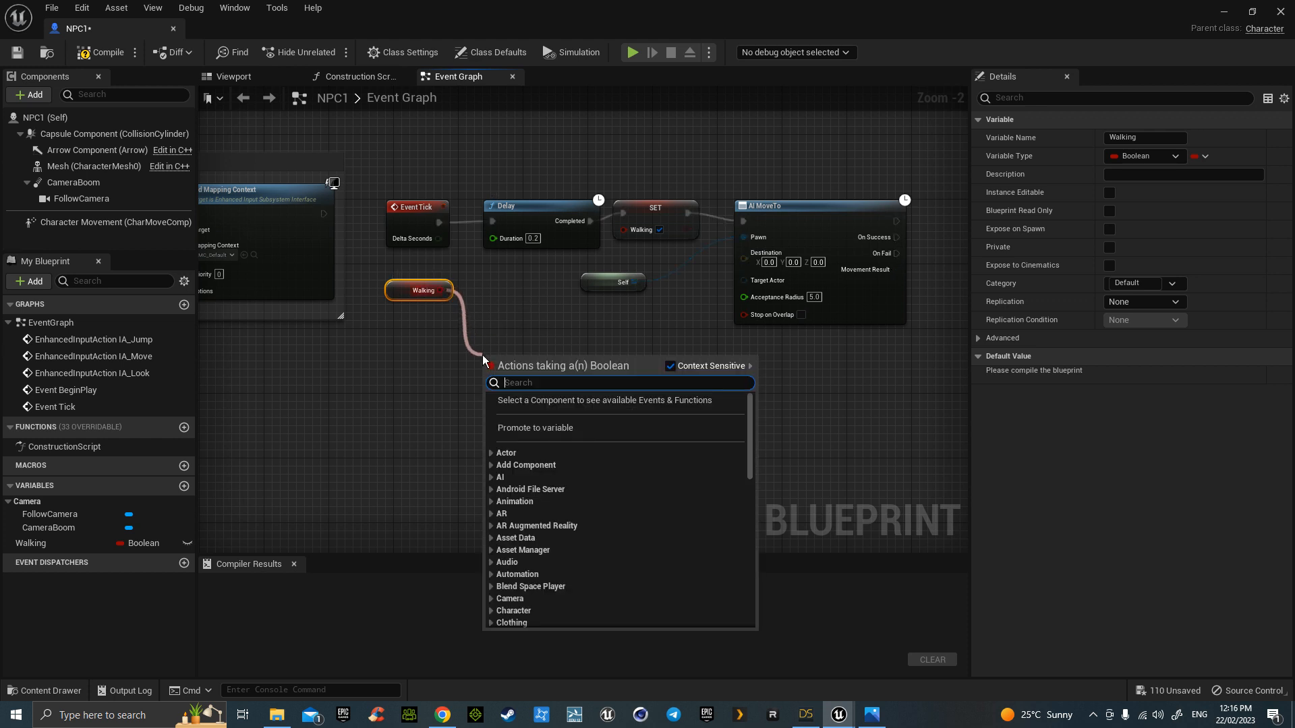
text(notb)
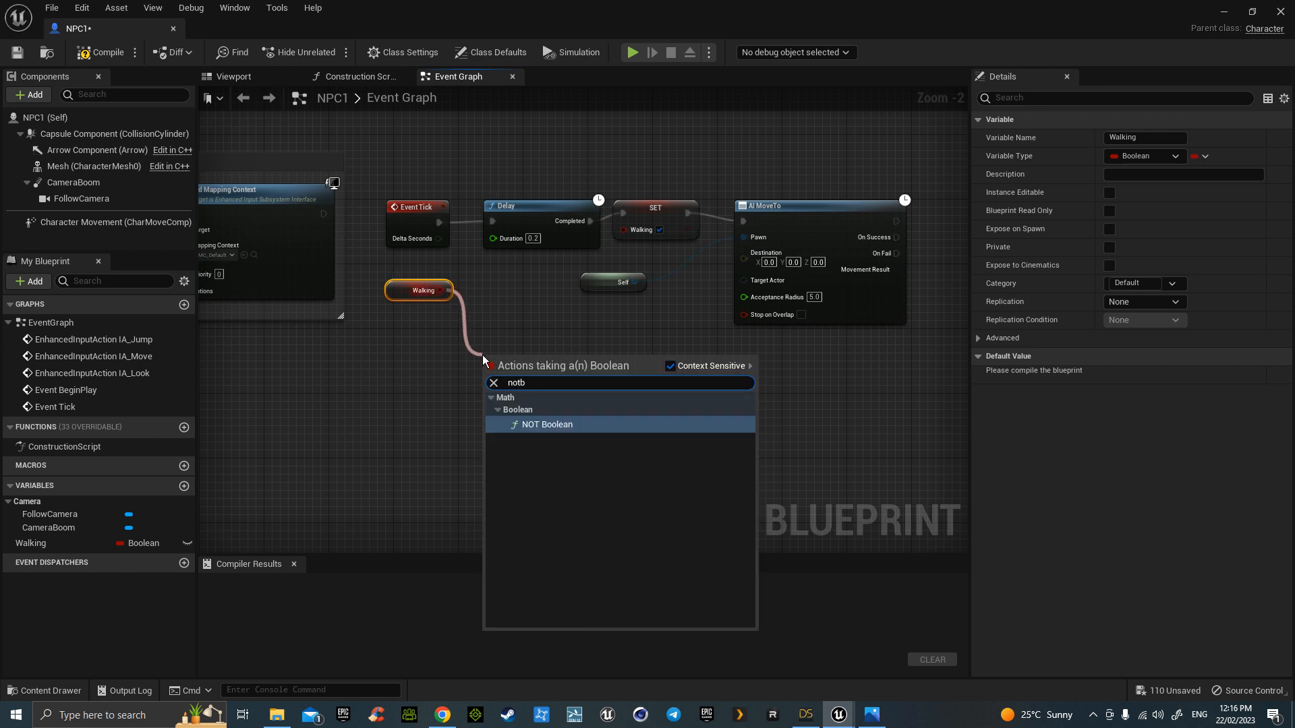
click(536, 424)
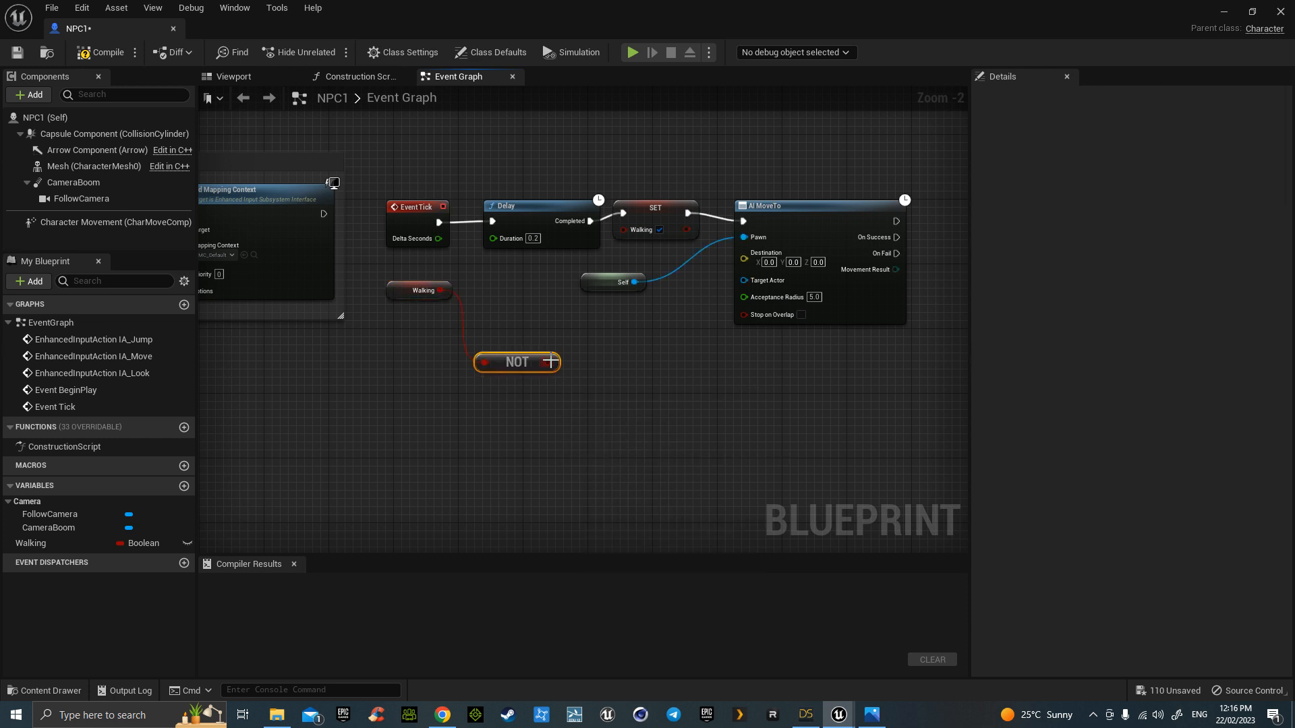
drag(552, 362, 493, 237)
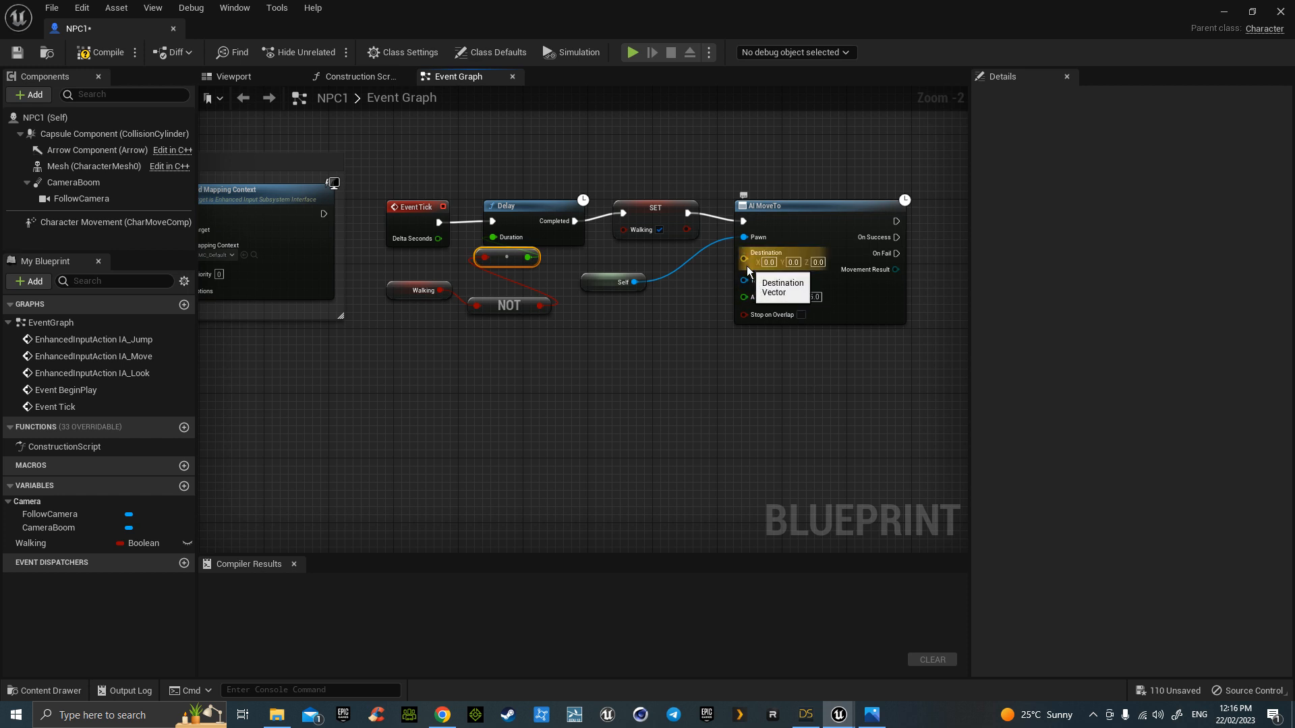
- Drive AI MoveTo's Destination with GetRandomReachablePointInRadius, radius 10000
drag(743, 259, 617, 353)
text(getran)
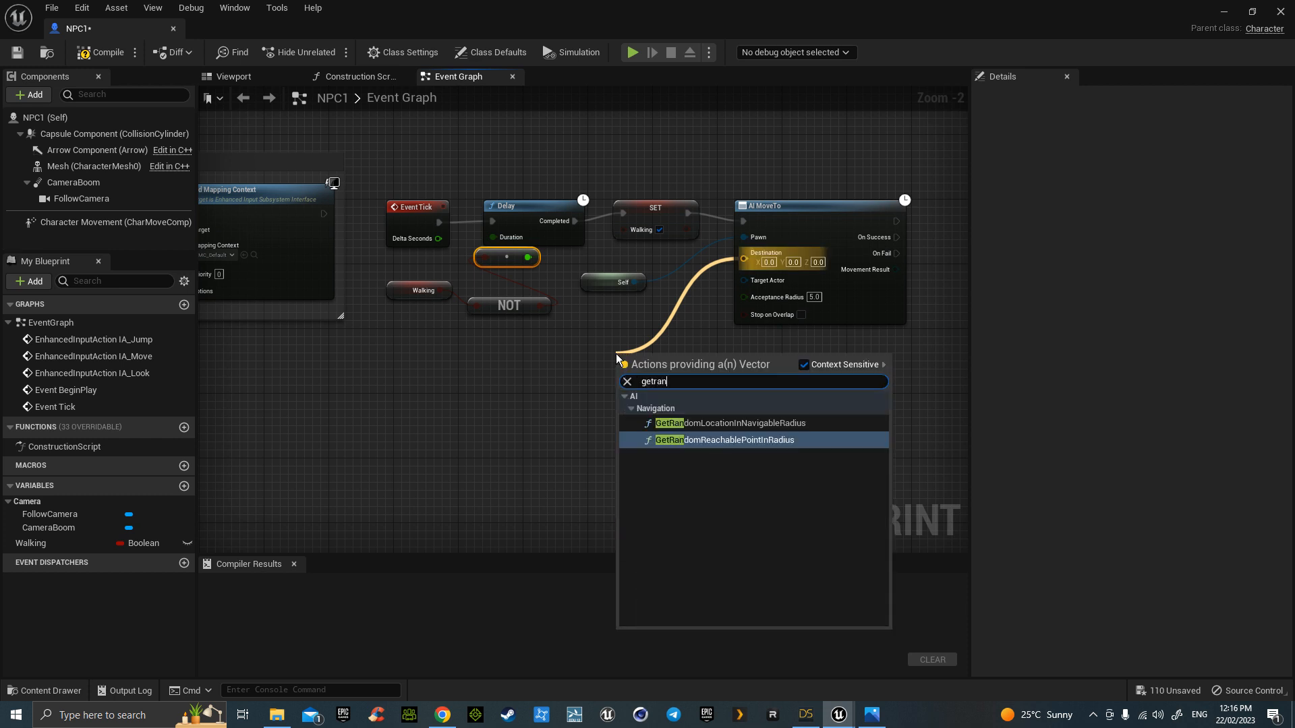
click(735, 440)
drag(693, 361, 613, 337)
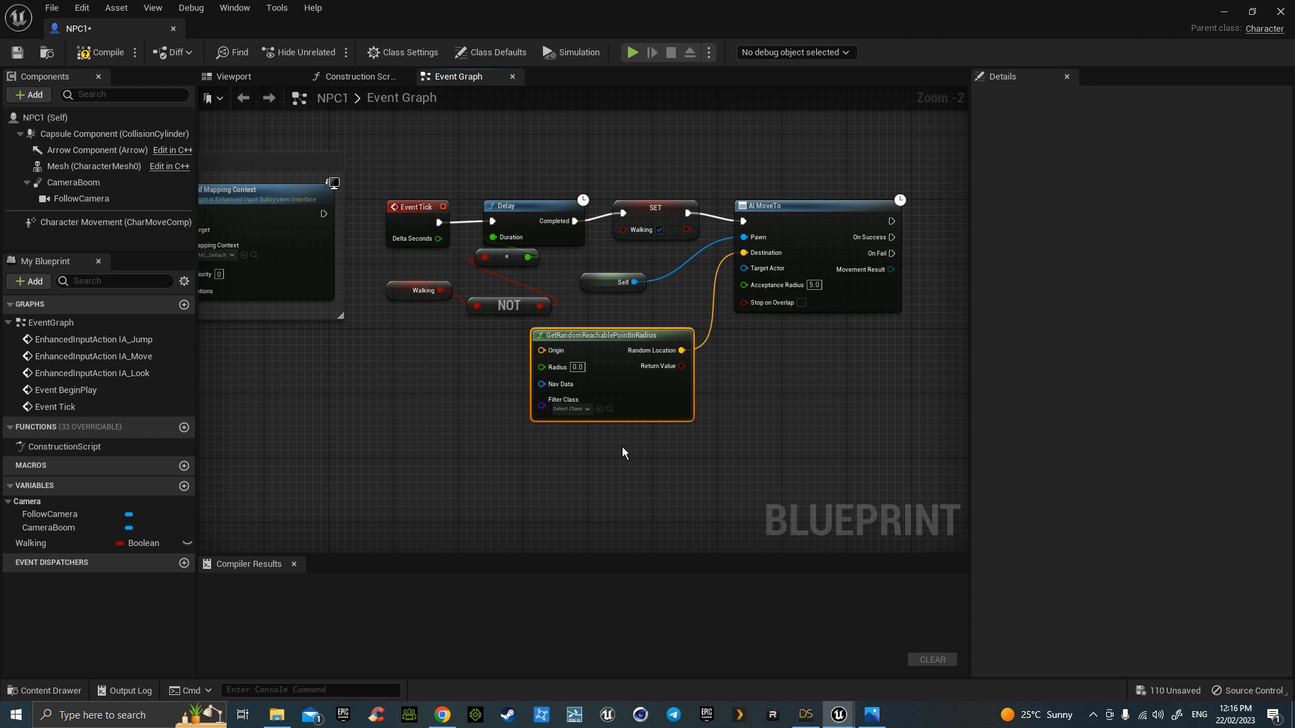
click(579, 367)
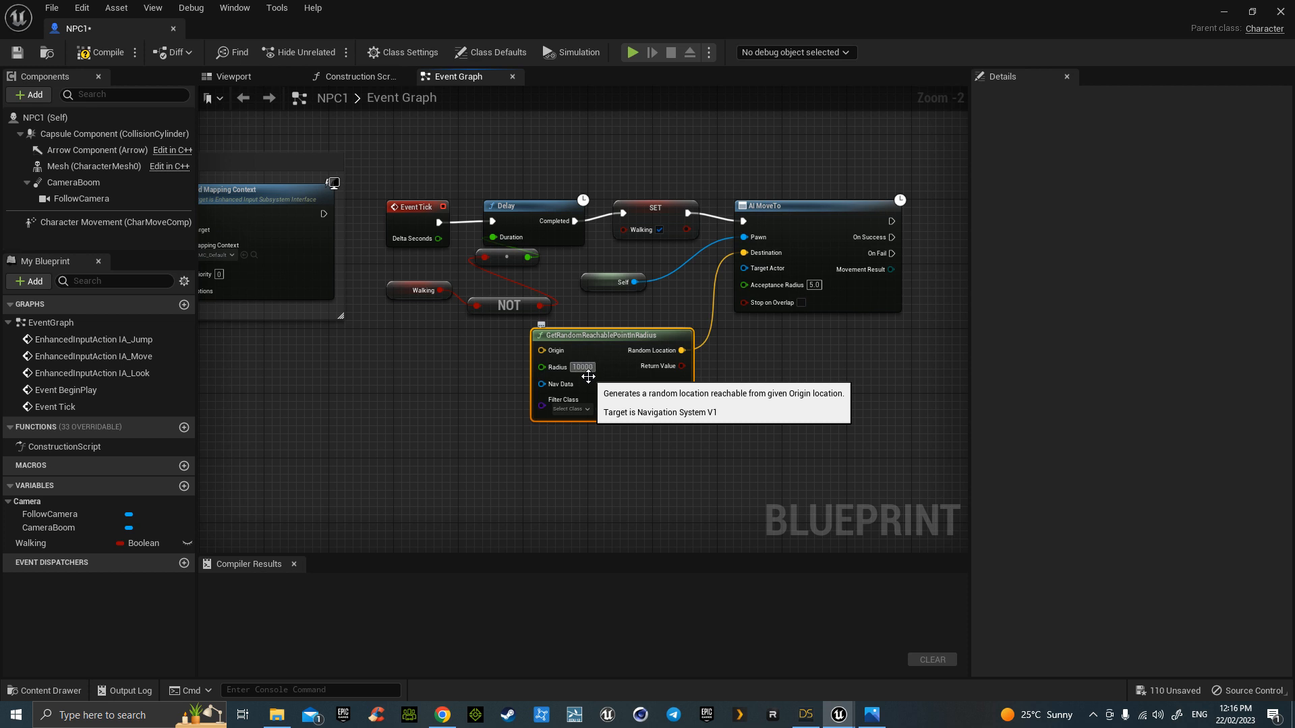
click(554, 462)
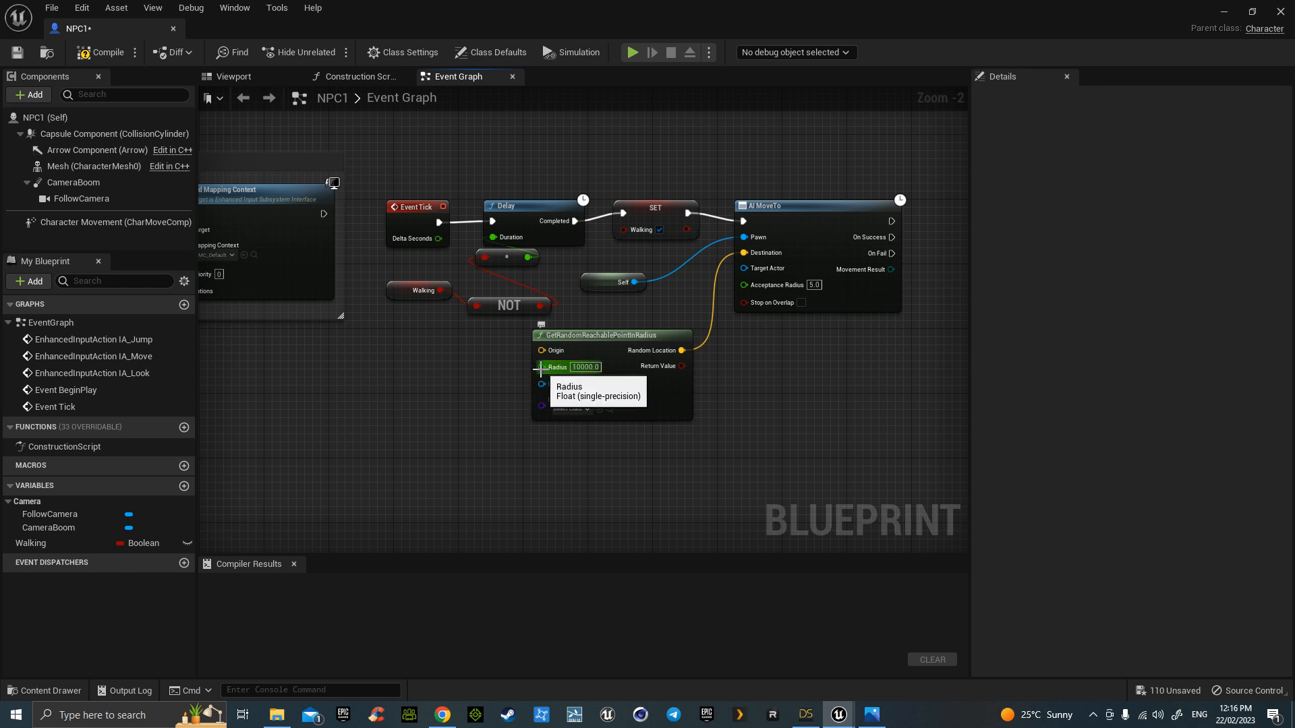
- Feed Get Actor Location into the random point's Origin
drag(542, 368, 481, 366)
text(ge)
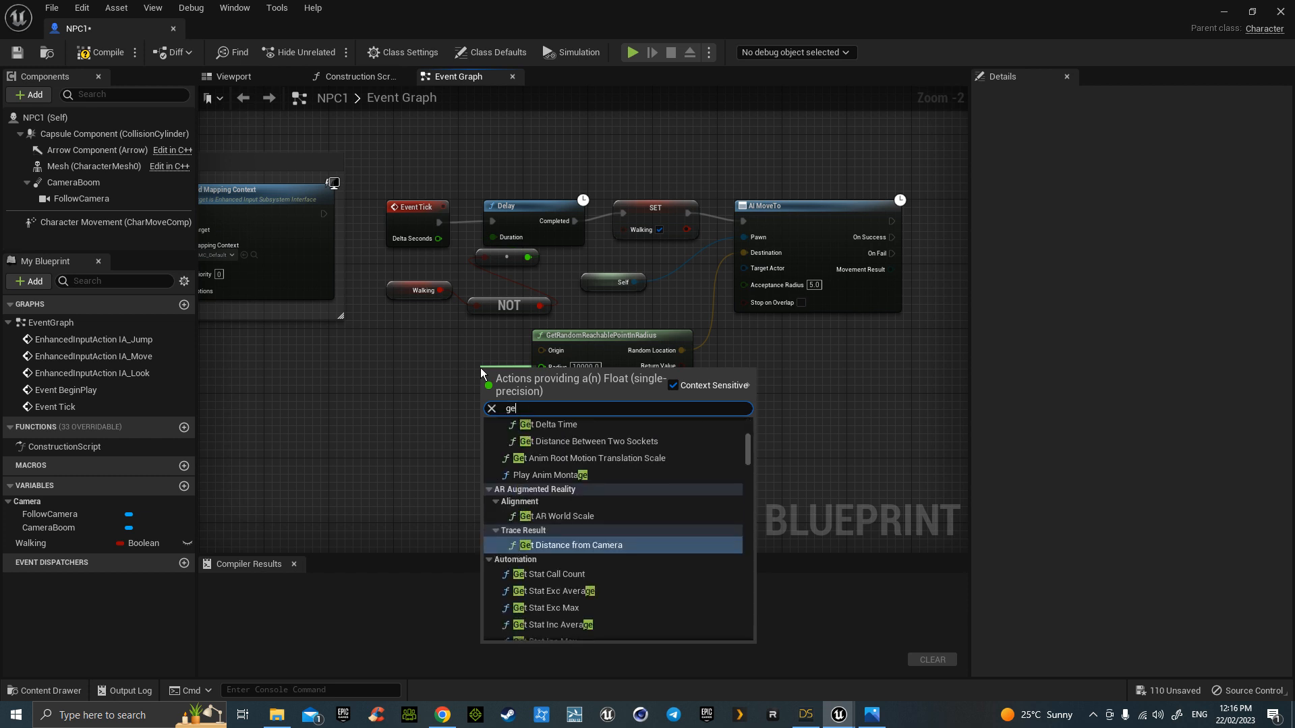
text(tact)
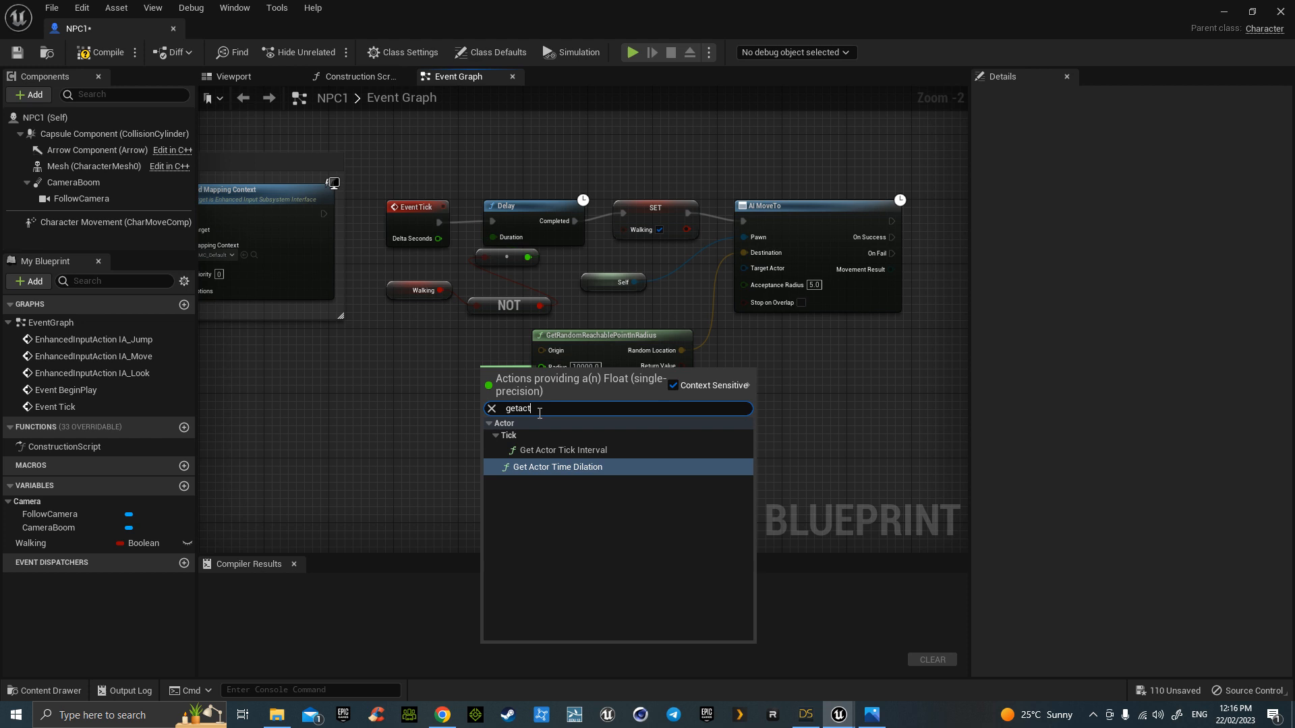
click(809, 424)
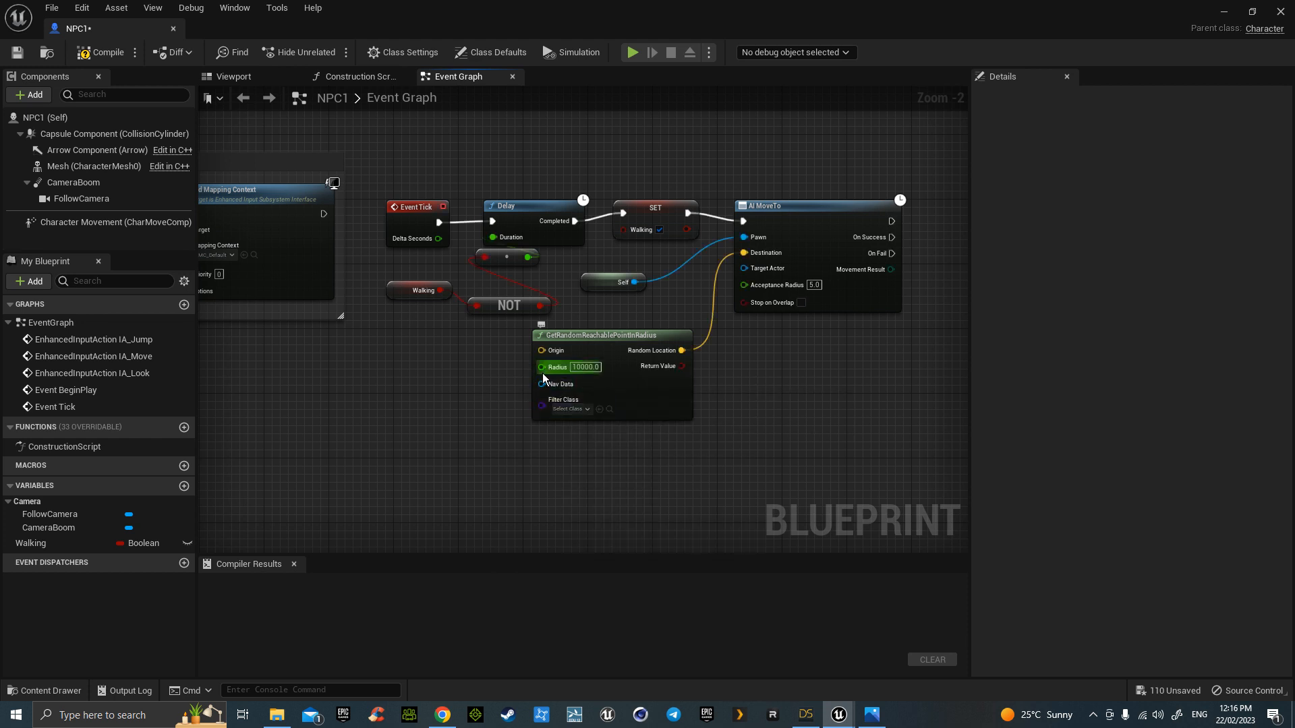
drag(541, 351, 472, 373)
text(getact)
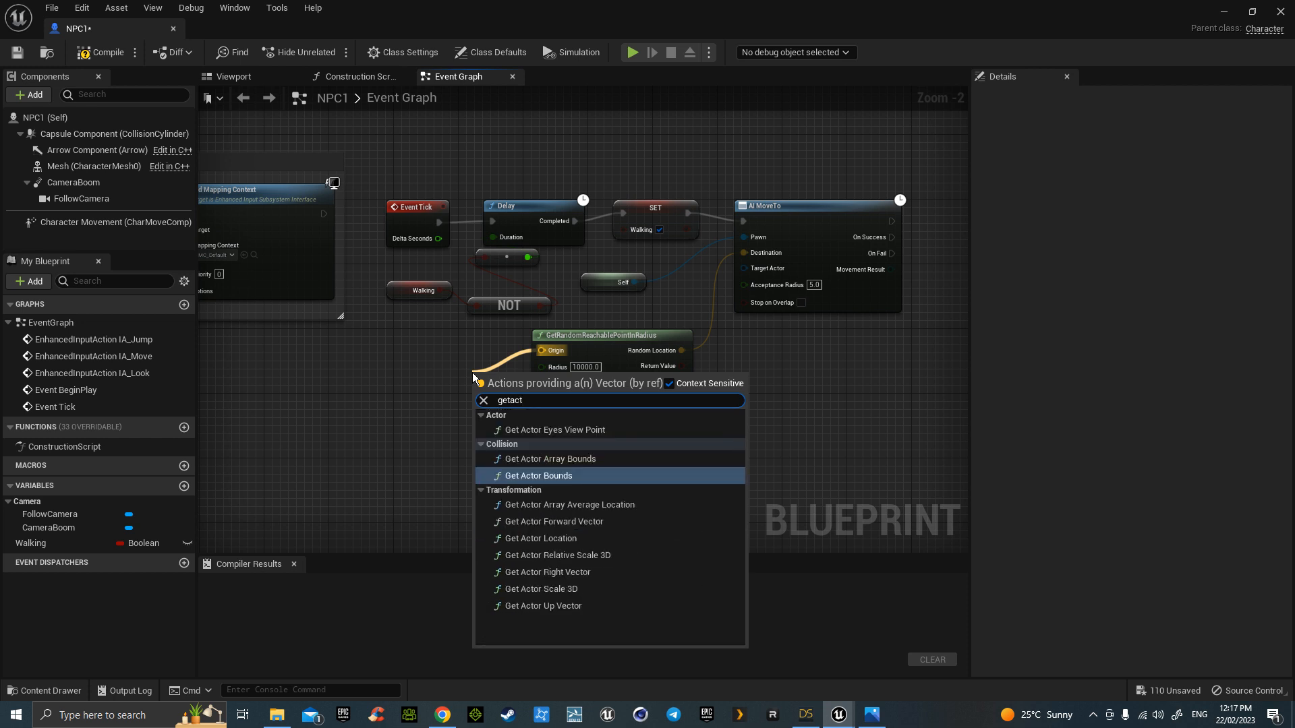
click(548, 539)
drag(498, 381, 409, 365)
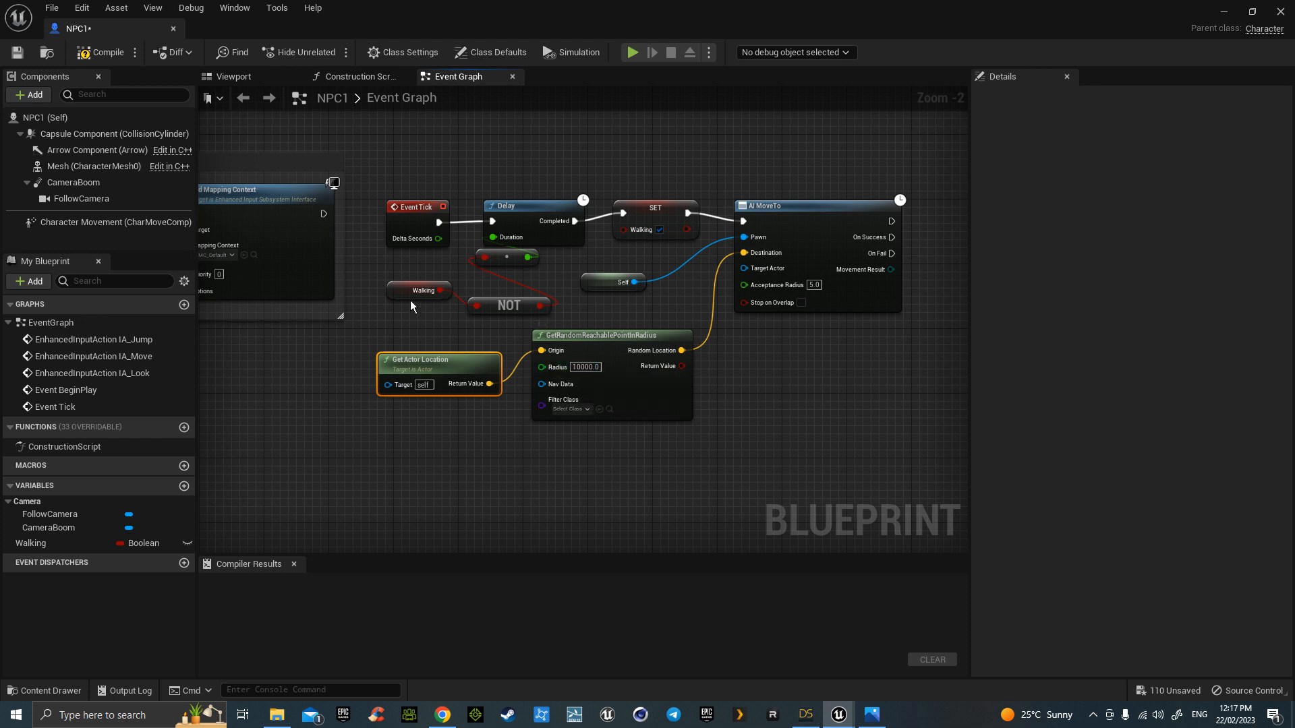
drag(399, 253, 514, 308)
- Delete the unused Multiply, Walking and NOT nodes and add Random Float in Range for the Delay duration
key(Delete)
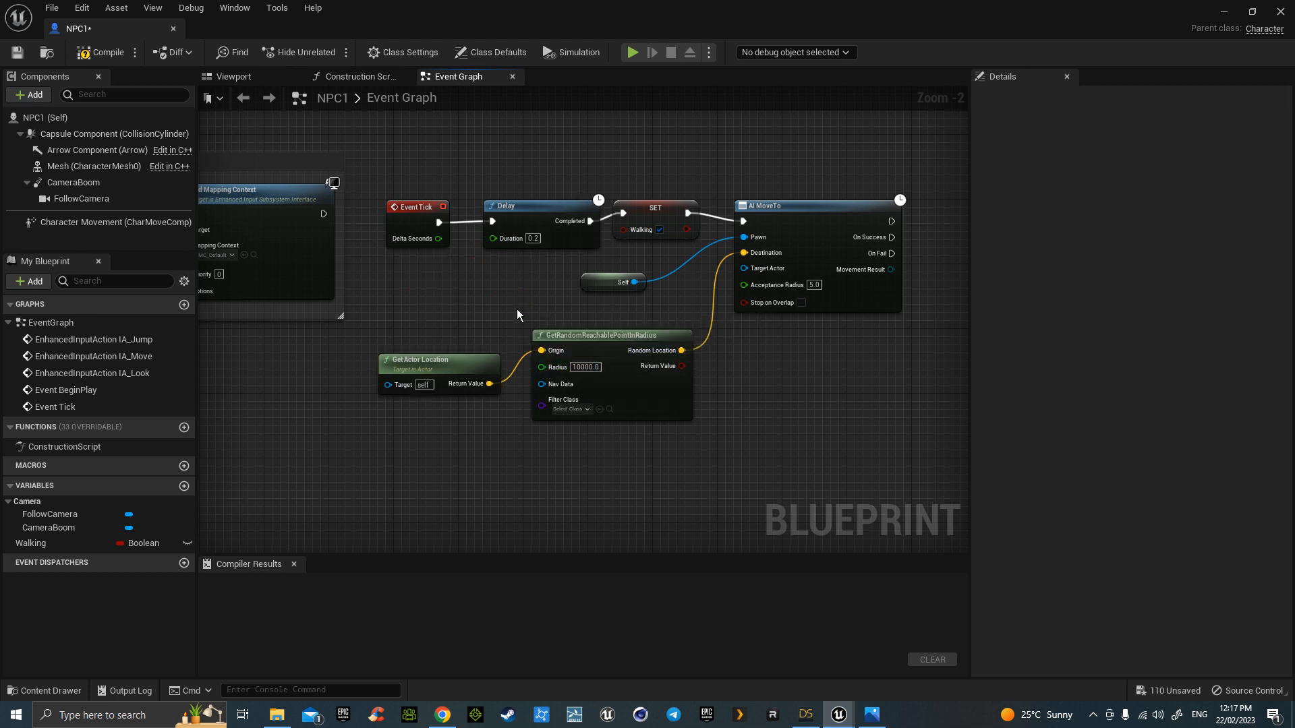
drag(492, 239, 459, 292)
text(rand)
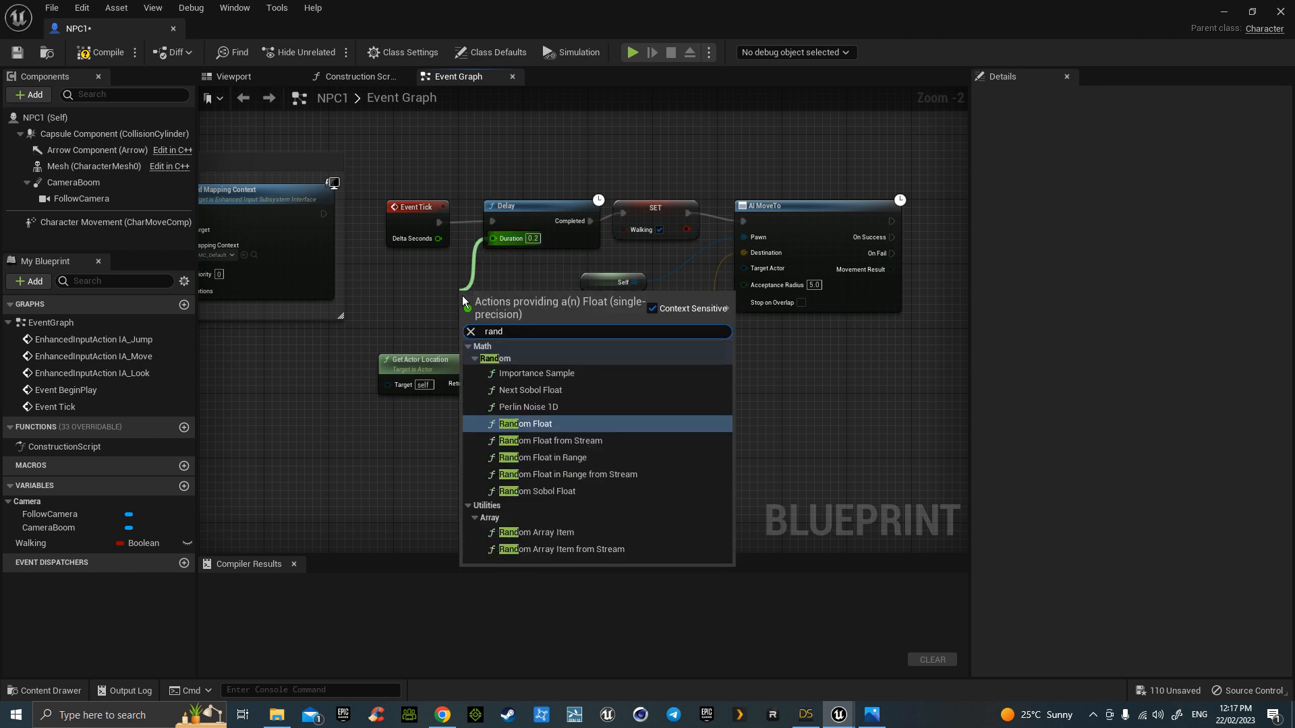
click(546, 456)
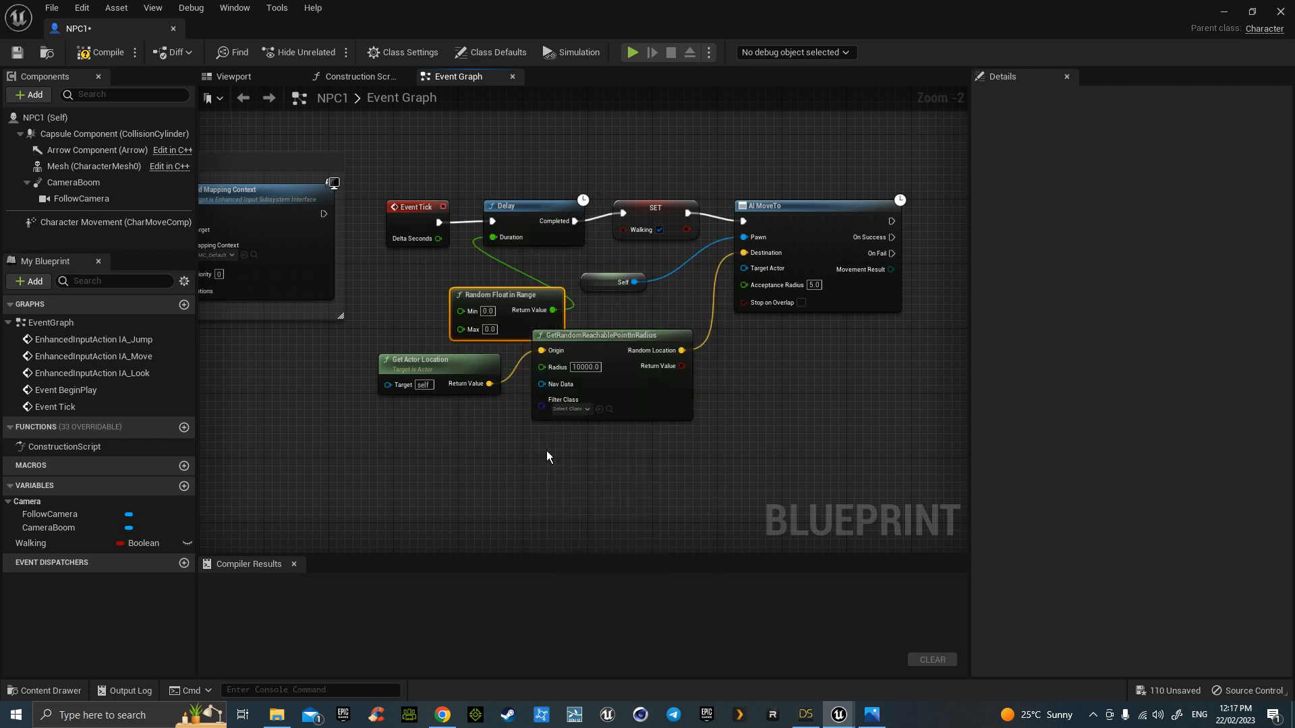
drag(493, 304, 429, 279)
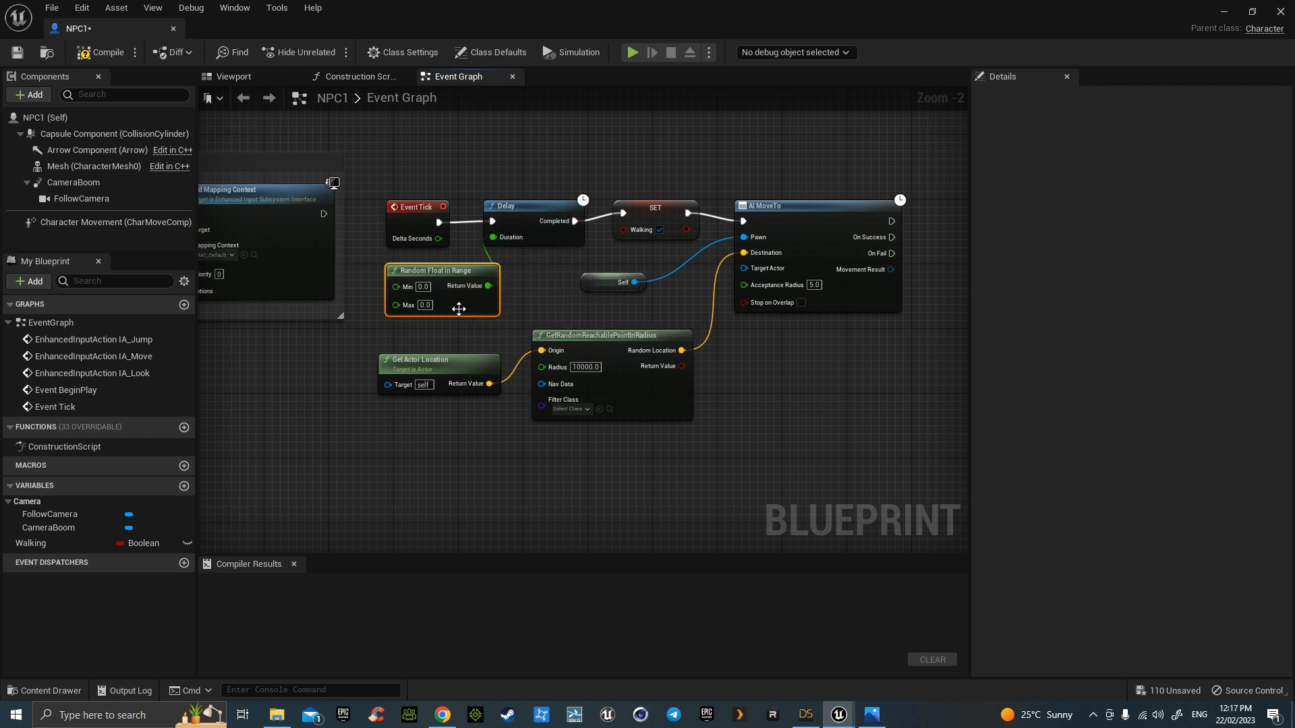
- Set the random range to Min 2 and Max 5
click(423, 287)
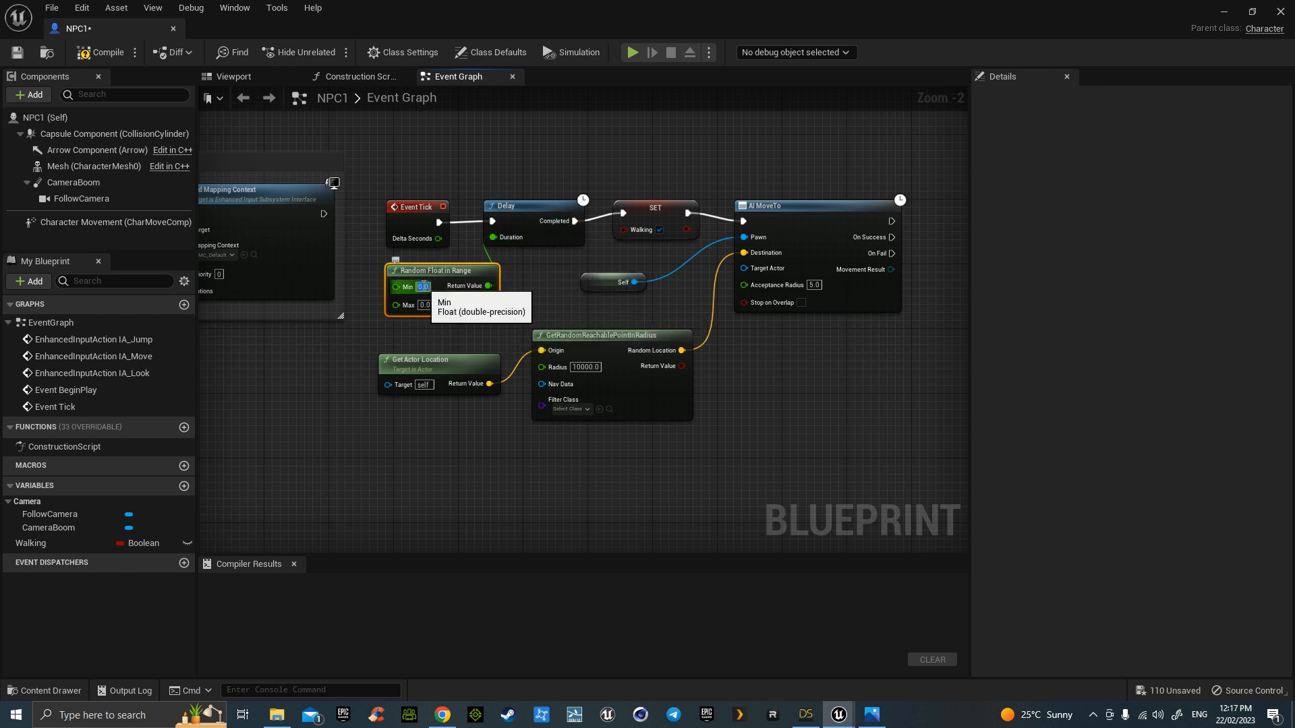
click(426, 304)
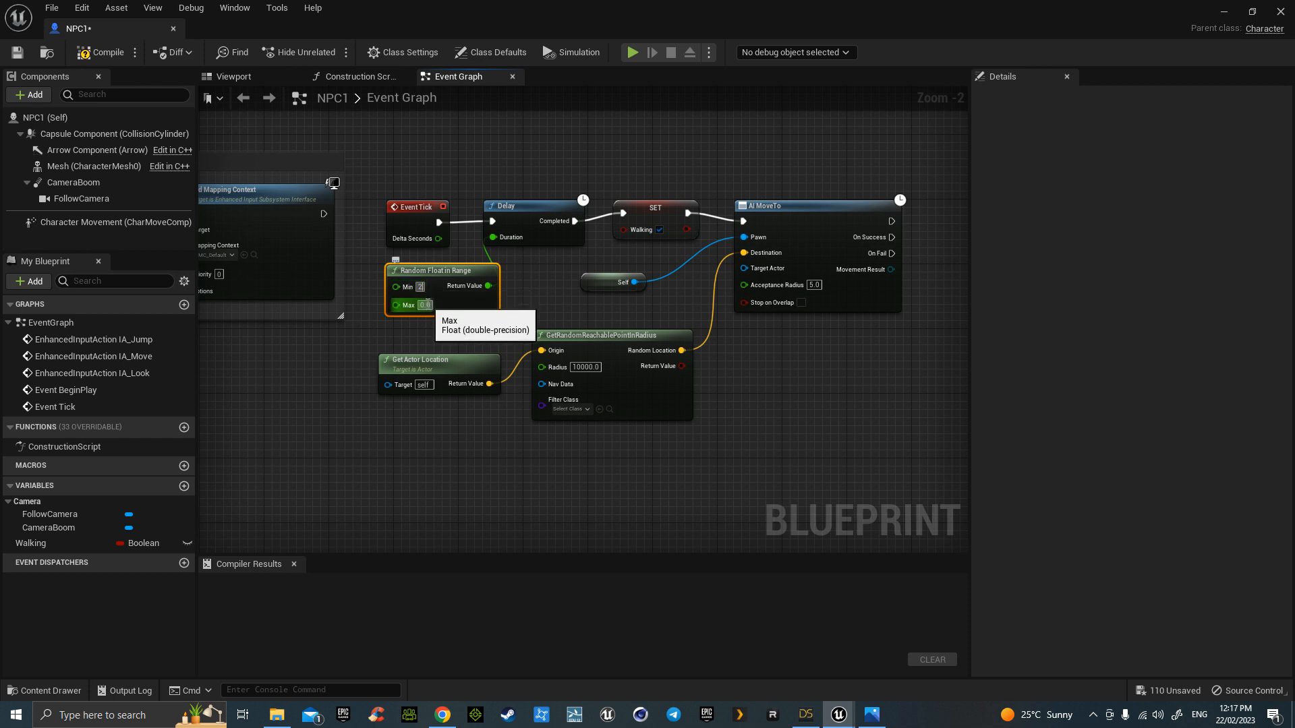
text(5)
key(Return)
click(513, 309)
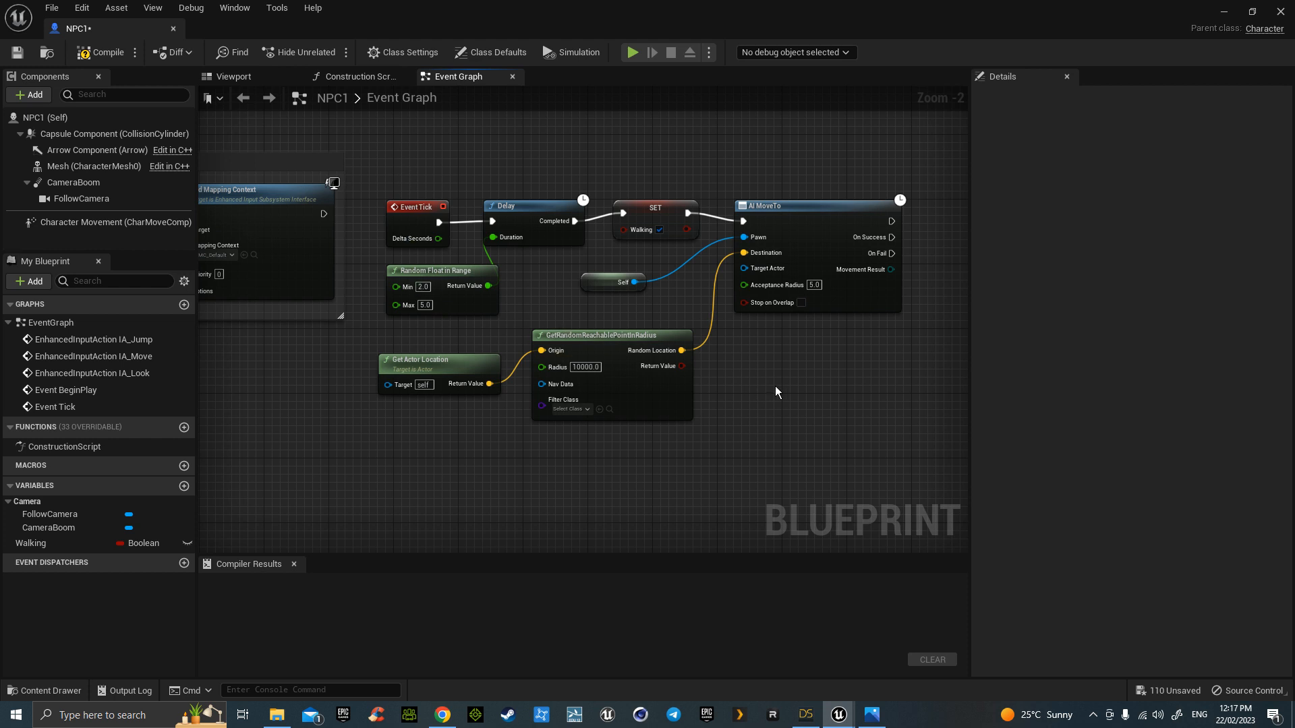
- Paste a copy of SET Walking set to false and run it on AI MoveTo success
right_drag(810, 407, 787, 352)
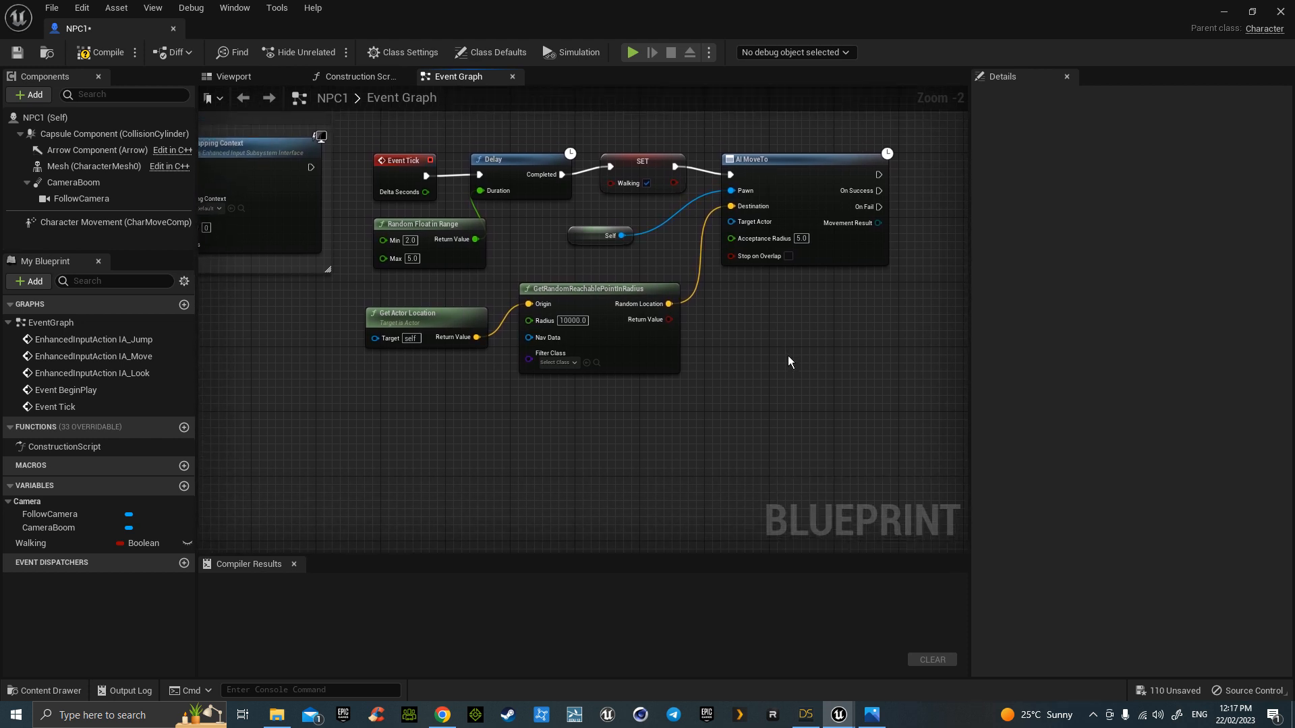
right_drag(789, 354, 740, 381)
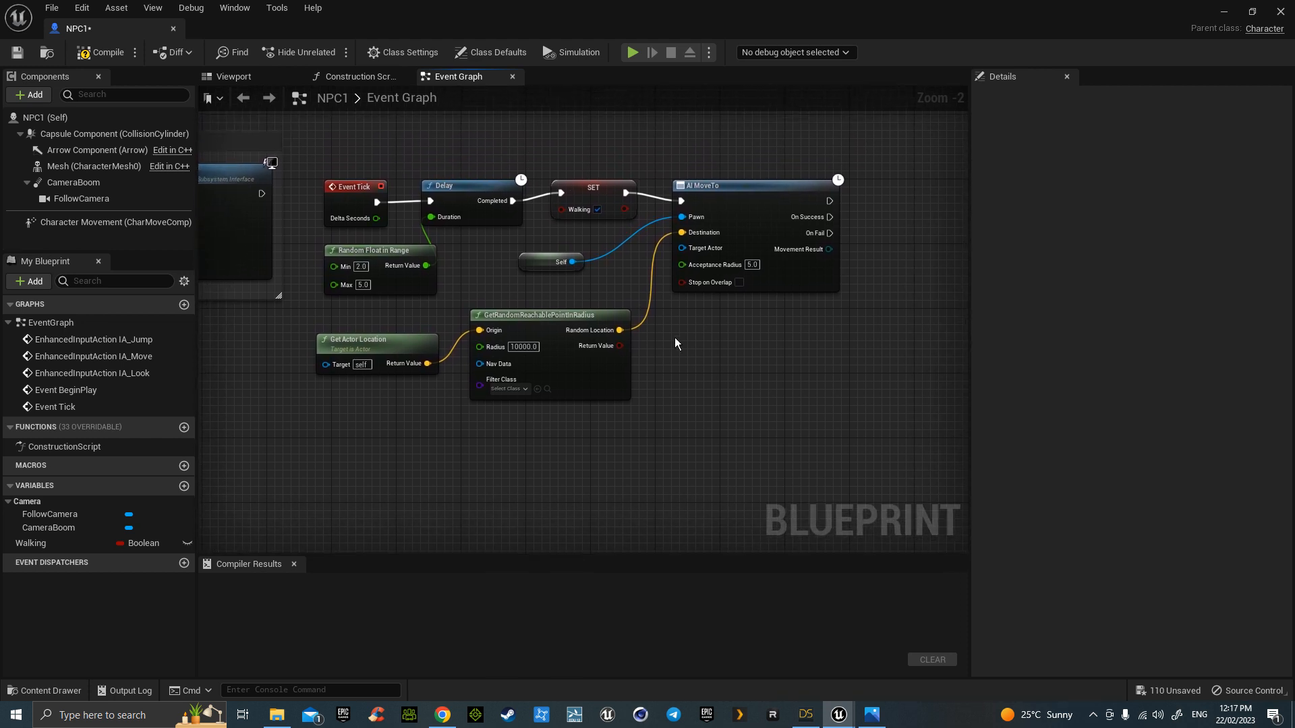
click(592, 188)
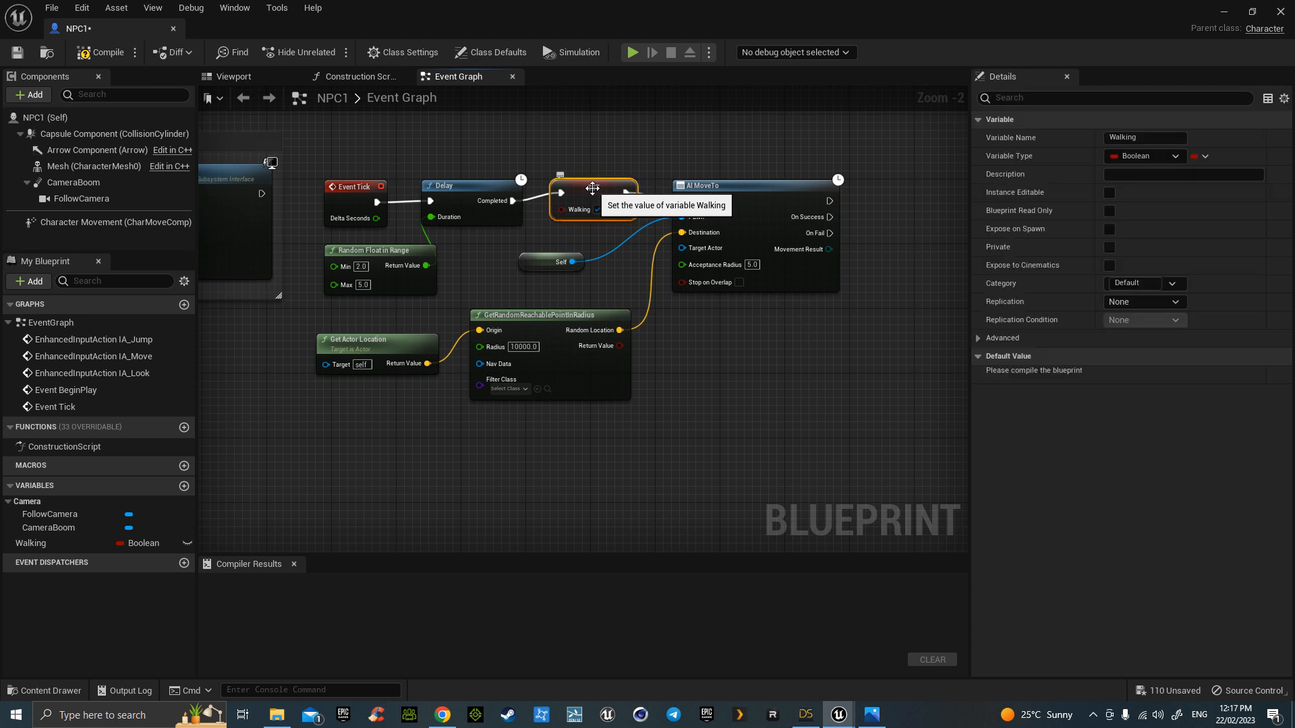
key(ctrl+c)
key(ctrl+v)
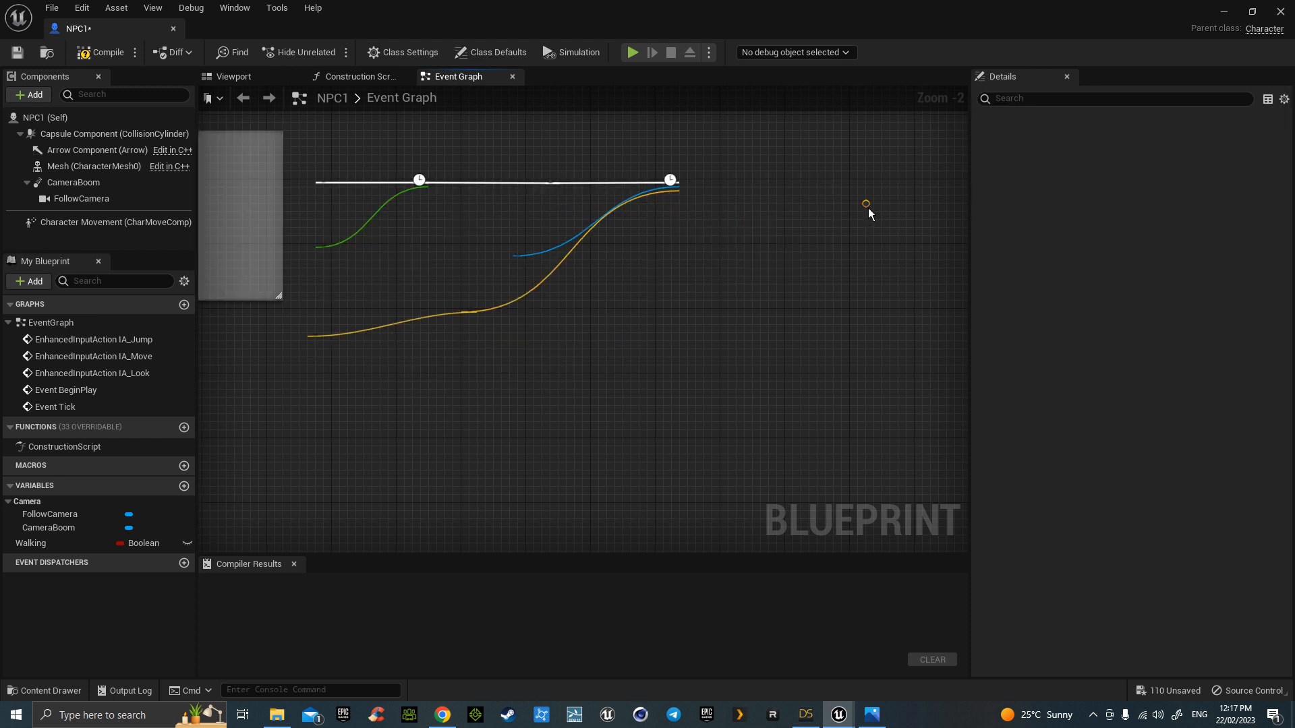
drag(899, 215, 900, 198)
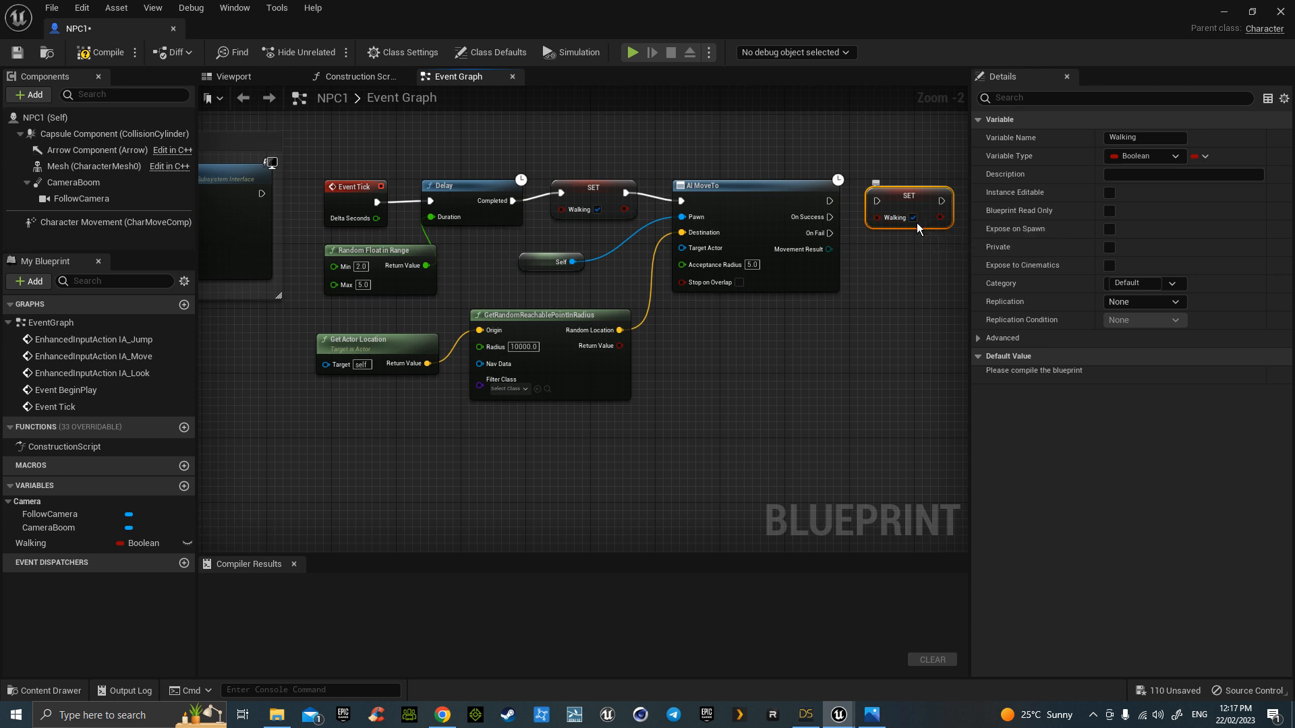
click(914, 217)
drag(830, 217, 875, 201)
right_drag(681, 441, 677, 465)
drag(306, 166, 921, 435)
- Wrap the movement nodes in a comment named 'NPC' and switch to the Viewport preview
key(c)
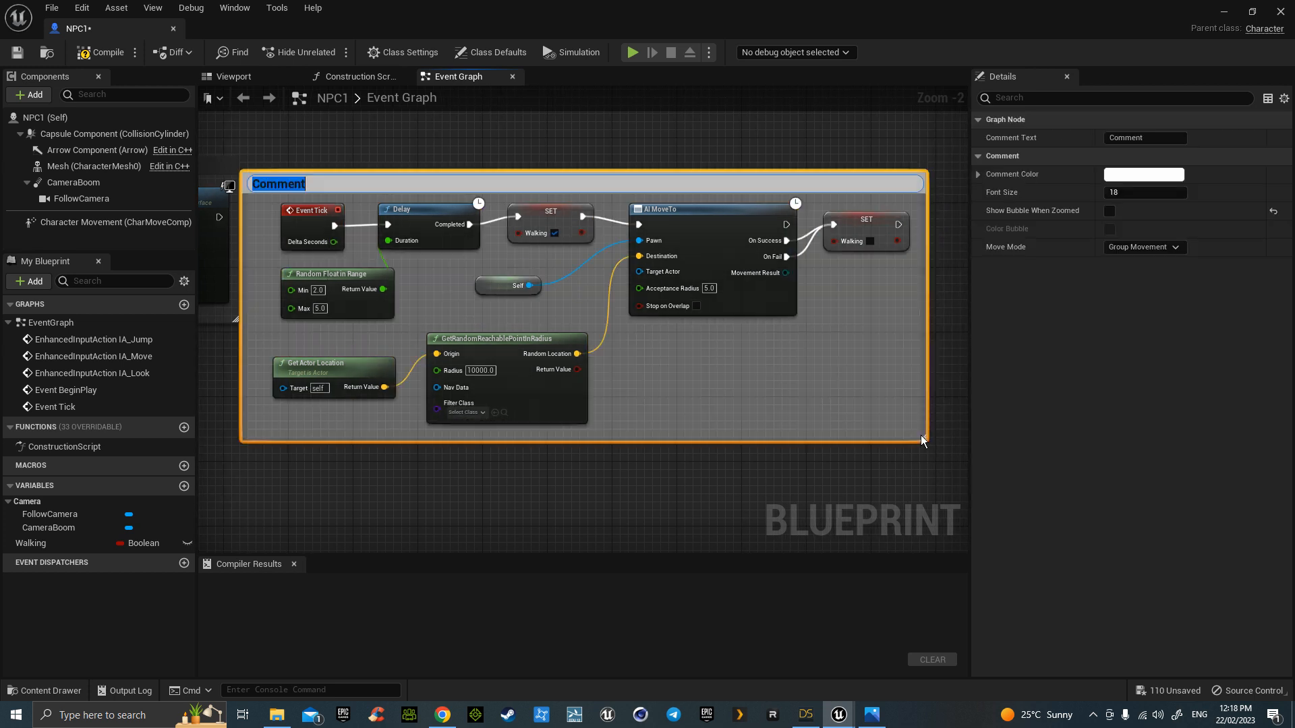
text(NPC)
click(634, 456)
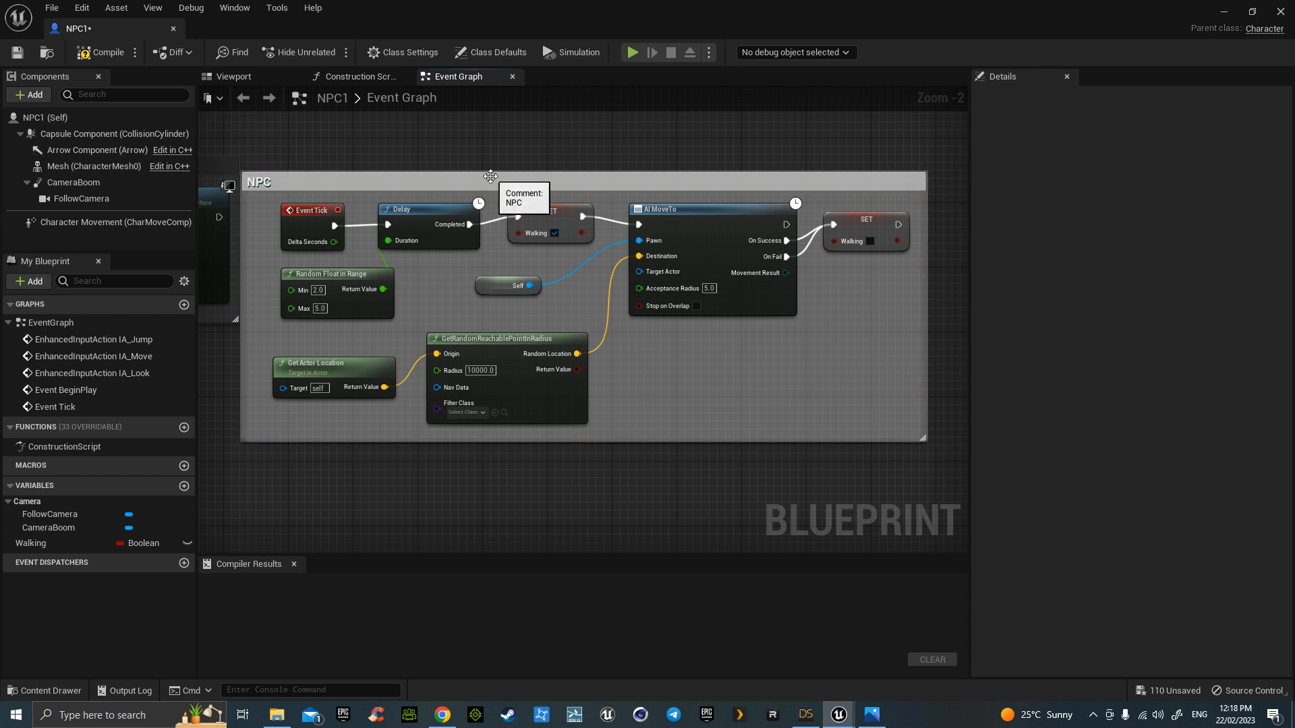
drag(491, 174, 515, 164)
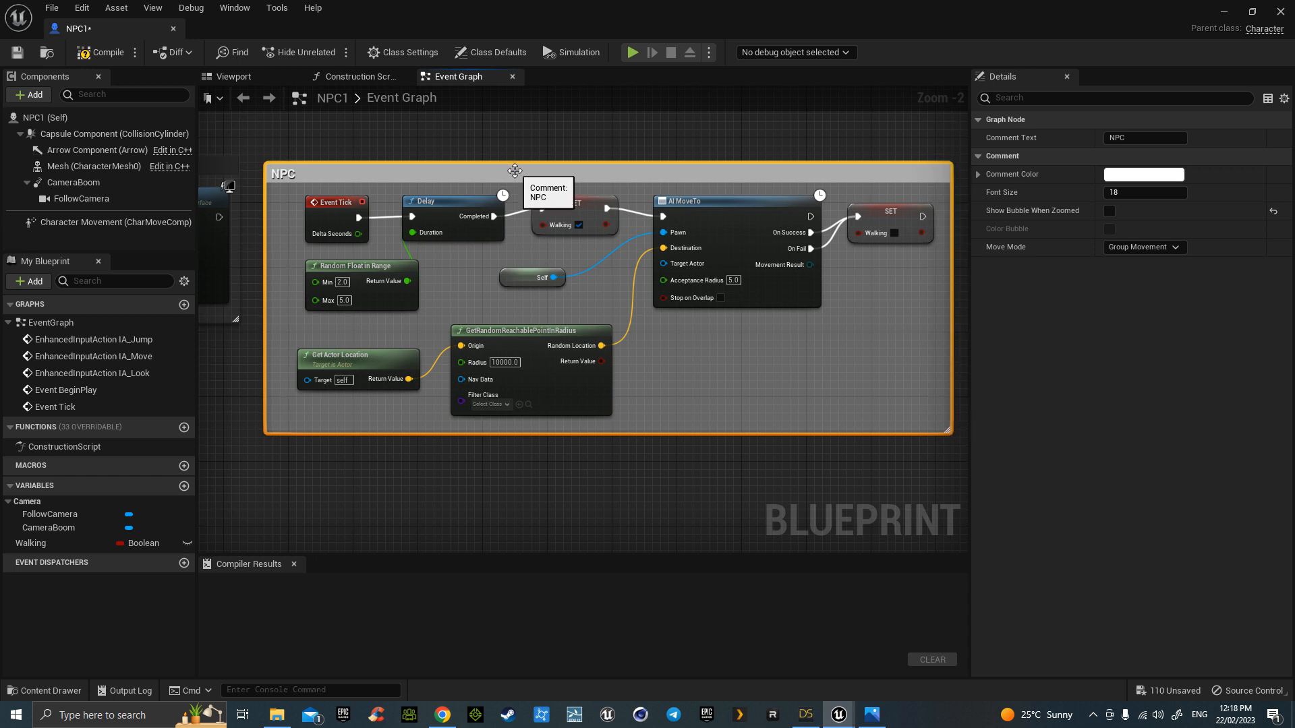
click(250, 77)
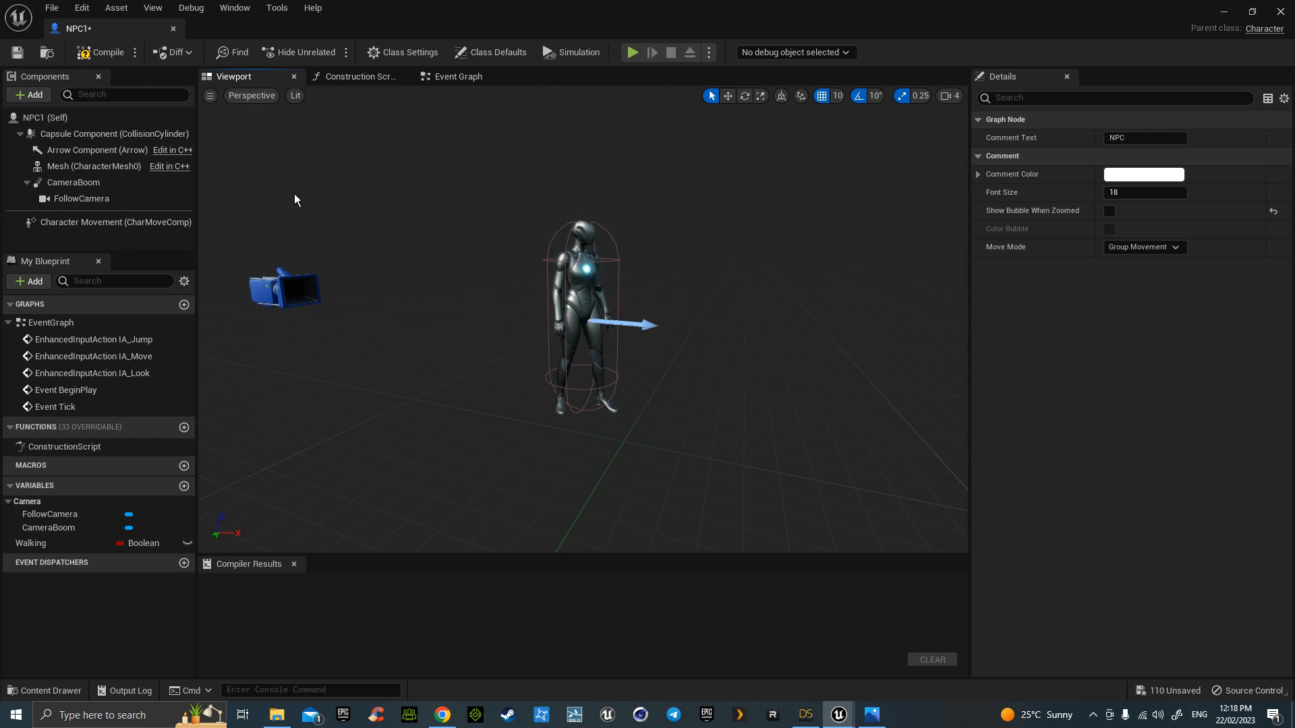
- Compile and save NPC1, dock its editor, and return to ThirdPersonMap
click(103, 53)
click(21, 55)
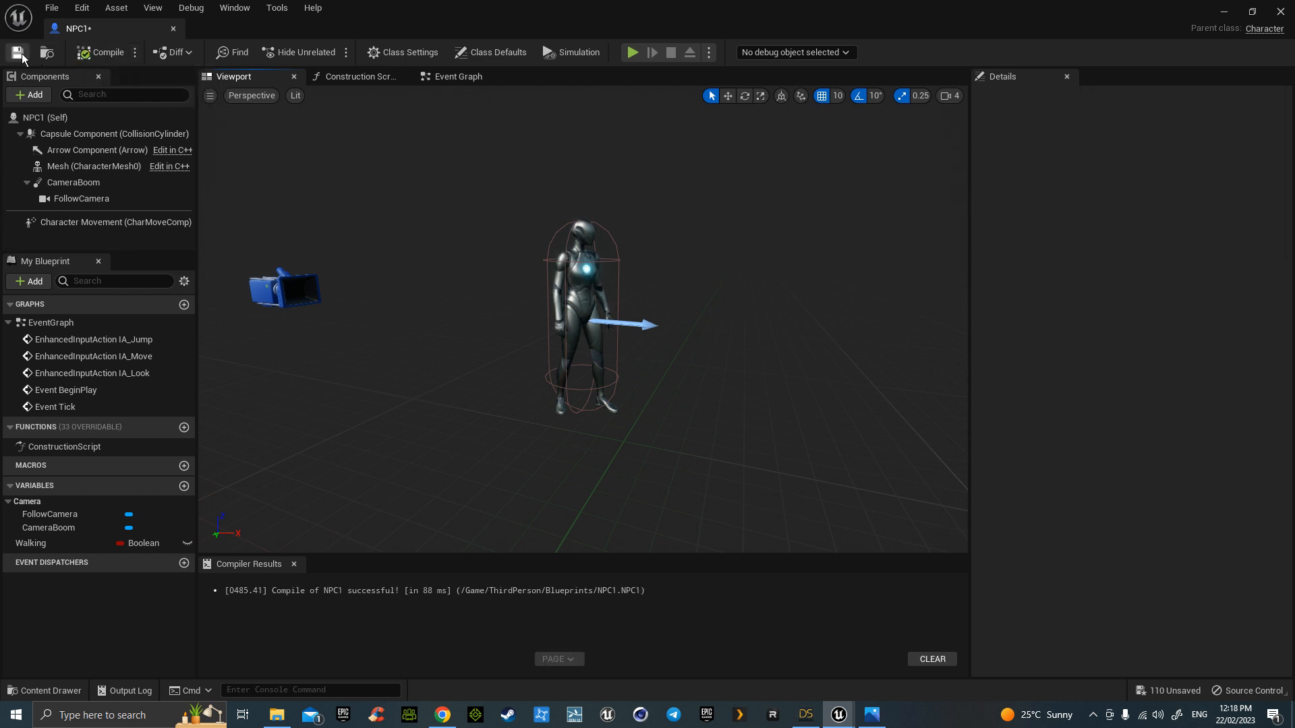
drag(123, 19, 256, 38)
click(99, 28)
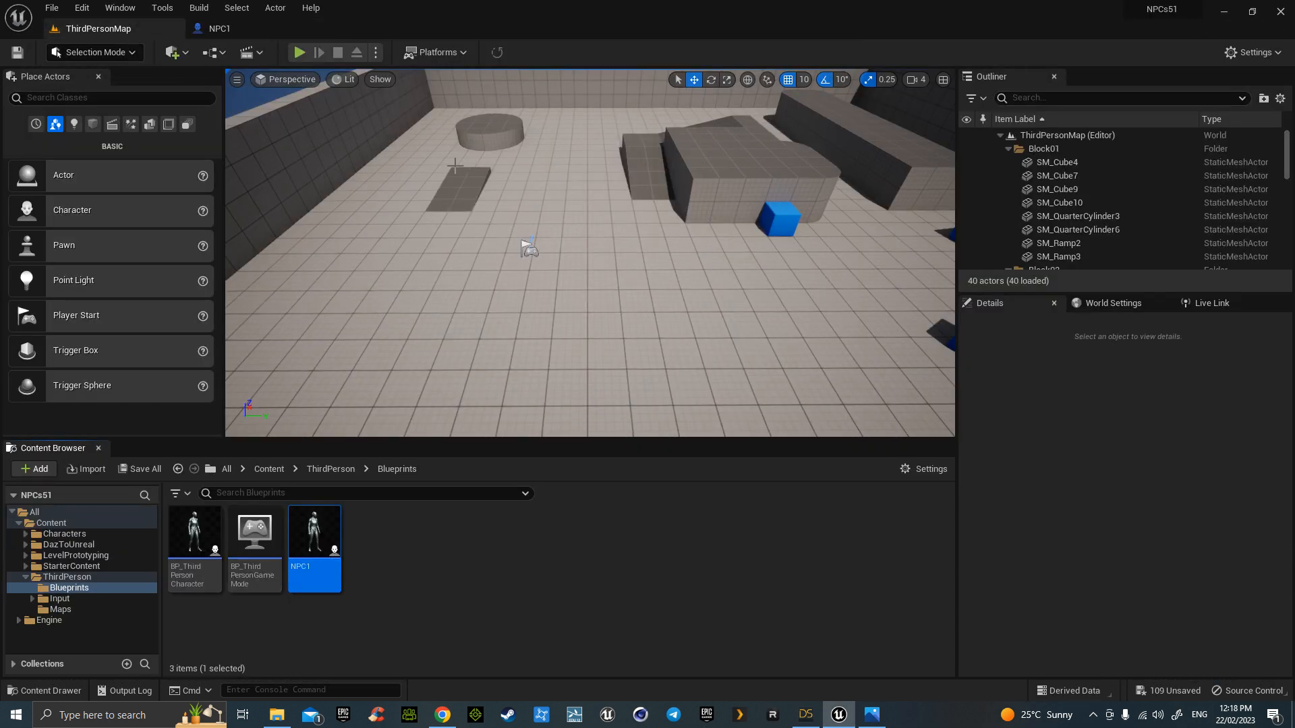
- Fly the camera up over the level and browse the Geometry actors to place
mouse_move(711, 359)
right_down()
mouse_move(748, 324)
mouse_move(723, 319)
mouse_move(721, 365)
right_up()
key(s)
key(e)
key(w)
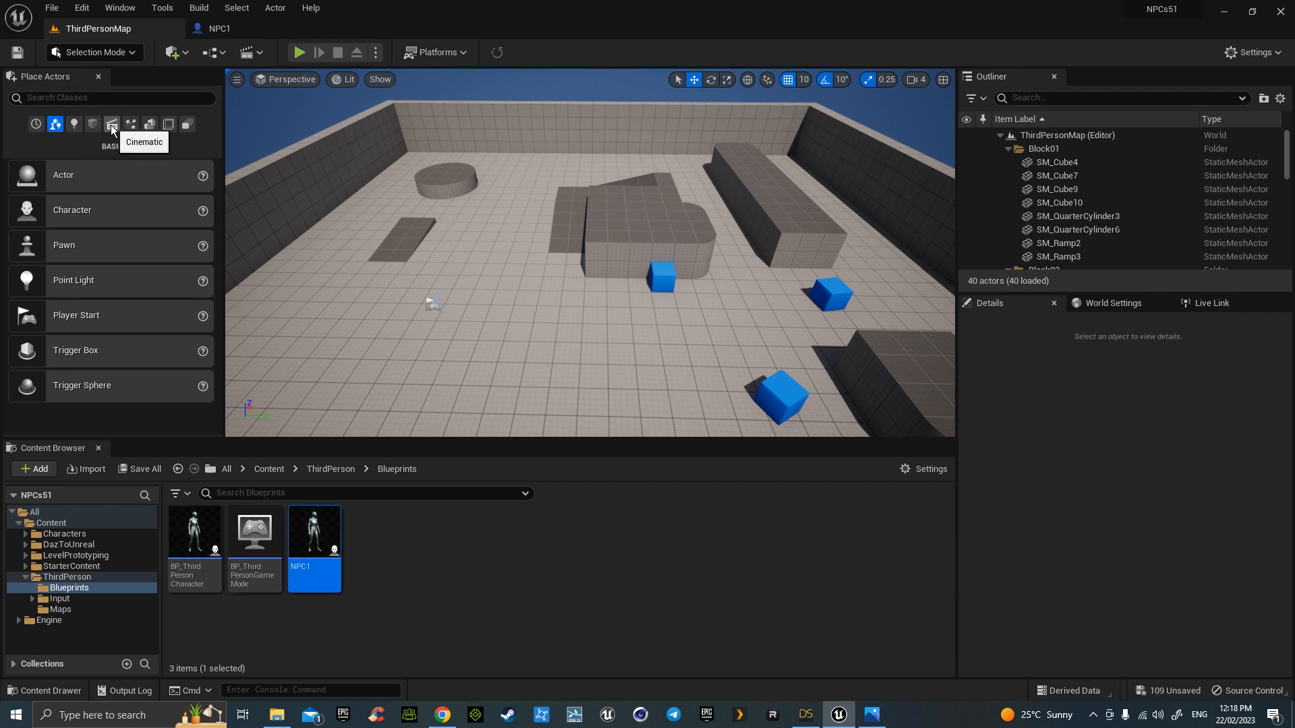
click(150, 127)
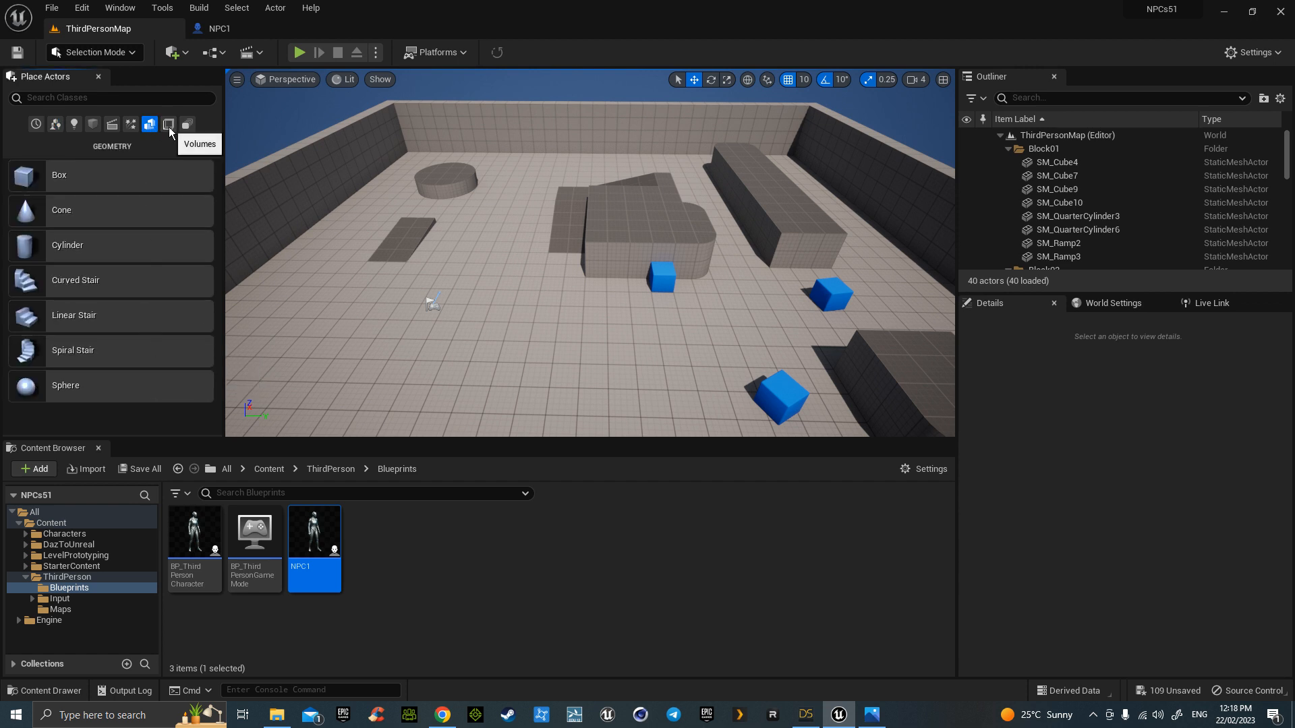
- Place a NavMeshBoundsVolume from the Volumes category into the level
click(168, 124)
scroll(116, 340, down, 3)
scroll(116, 341, down, 3)
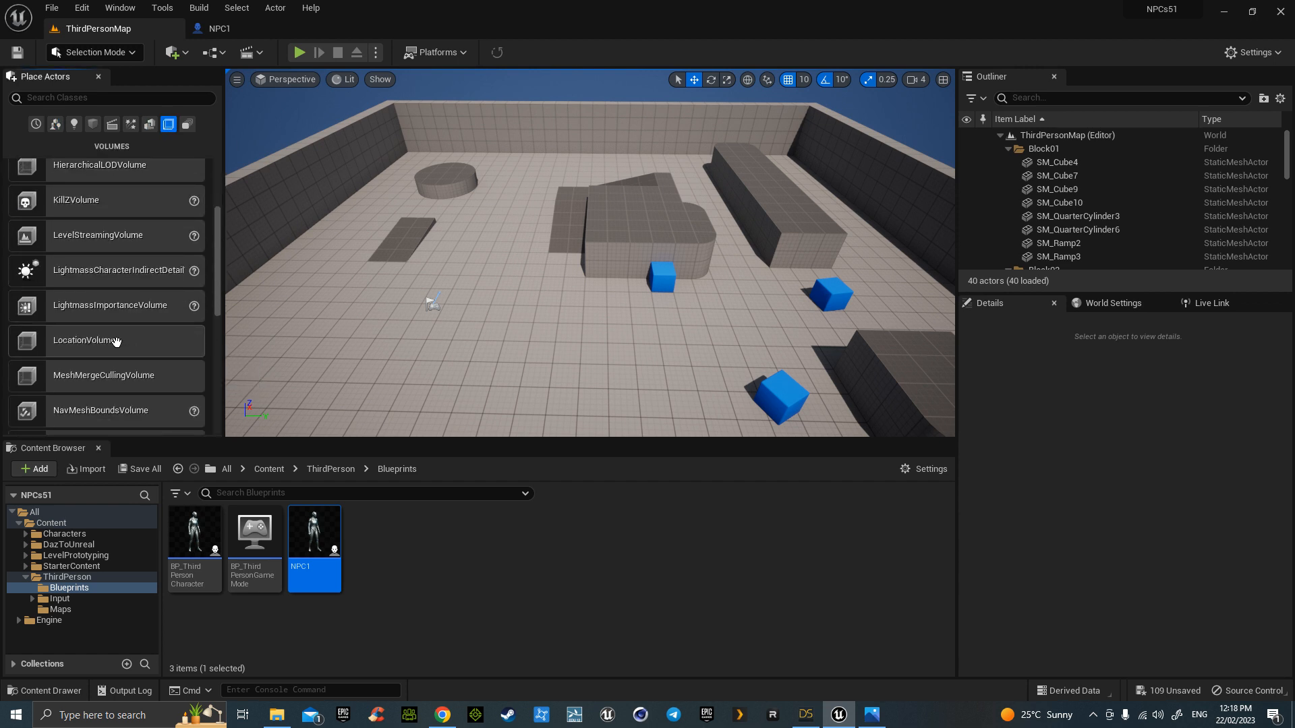
drag(95, 370, 557, 203)
- Scale the volume to about 7.0 by 12.5 and move it to X 1420
key(r)
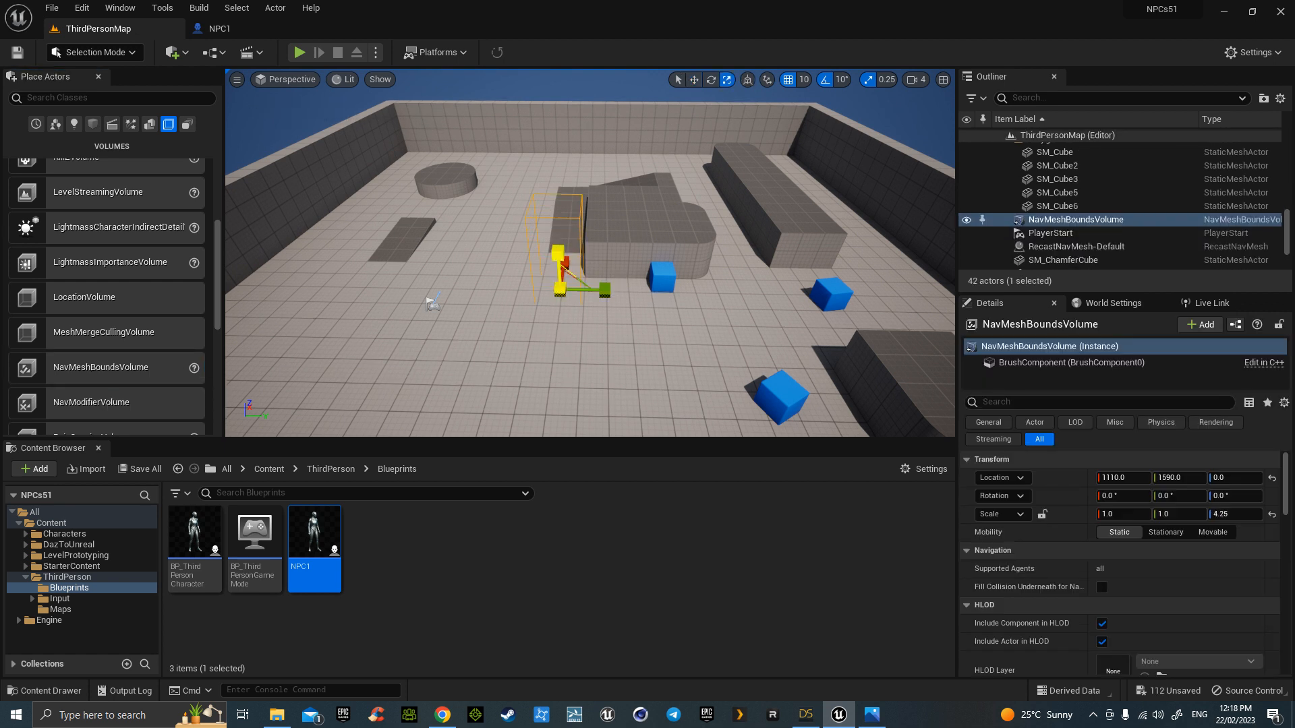
drag(599, 290, 781, 290)
mouse_move(567, 301)
right_down()
mouse_move(570, 364)
mouse_move(556, 324)
right_up()
key(s)
right_drag(534, 366, 570, 332)
drag(550, 274, 372, 273)
key(w)
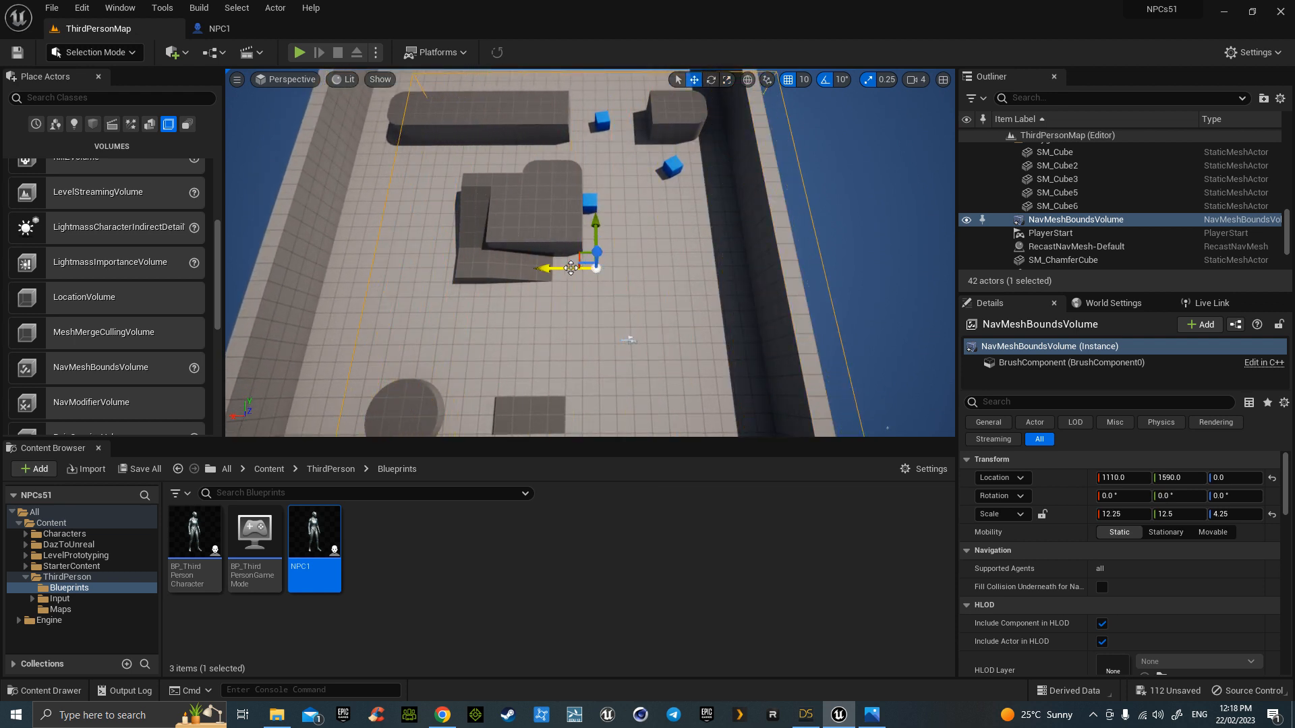
drag(545, 269, 499, 268)
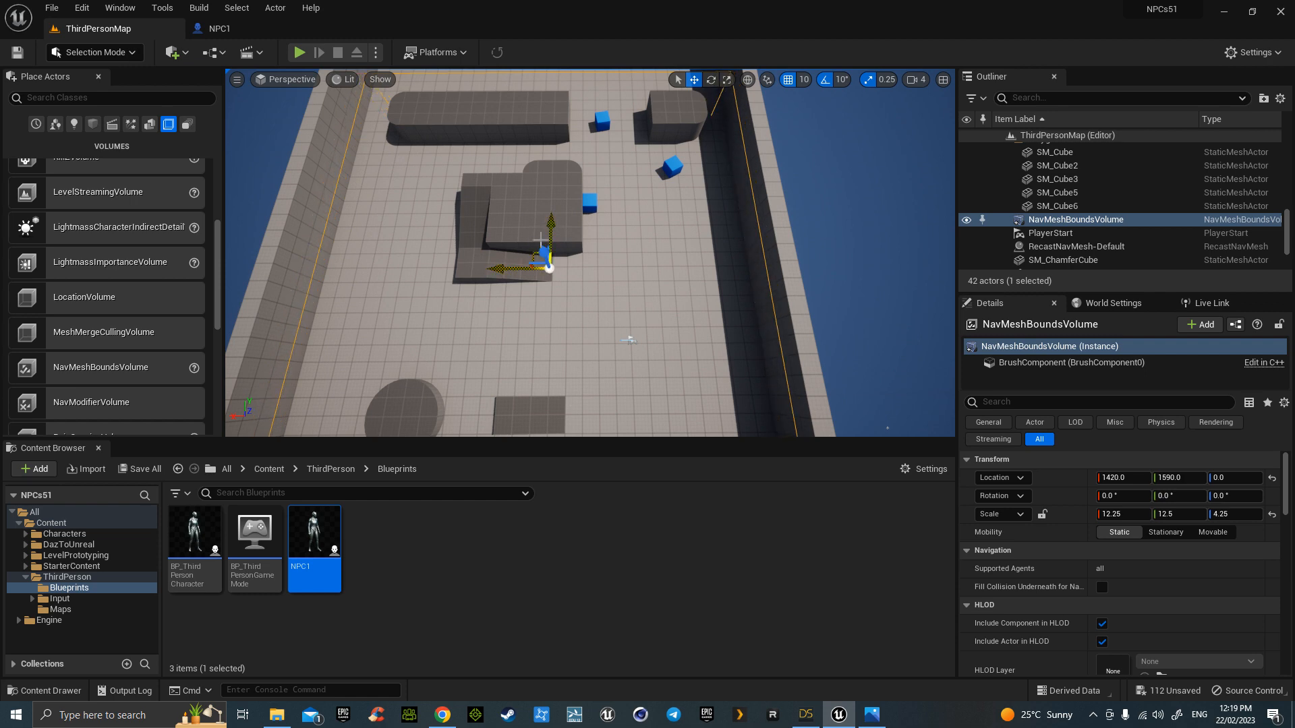
key(r)
drag(550, 230, 550, 224)
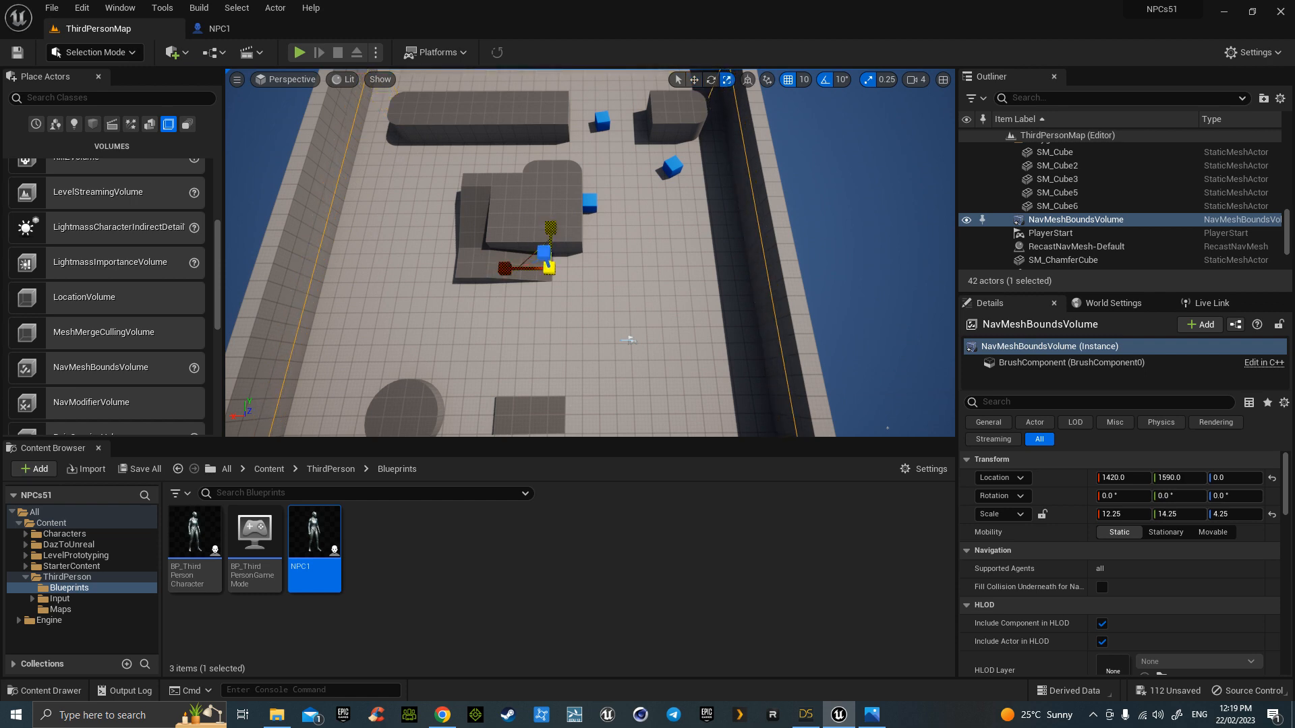
key(s)
right_drag(537, 287, 732, 310)
- Move the volume to Y 1690, scale it to 14.5, 16.0, 6.75, and show navigation
key(w)
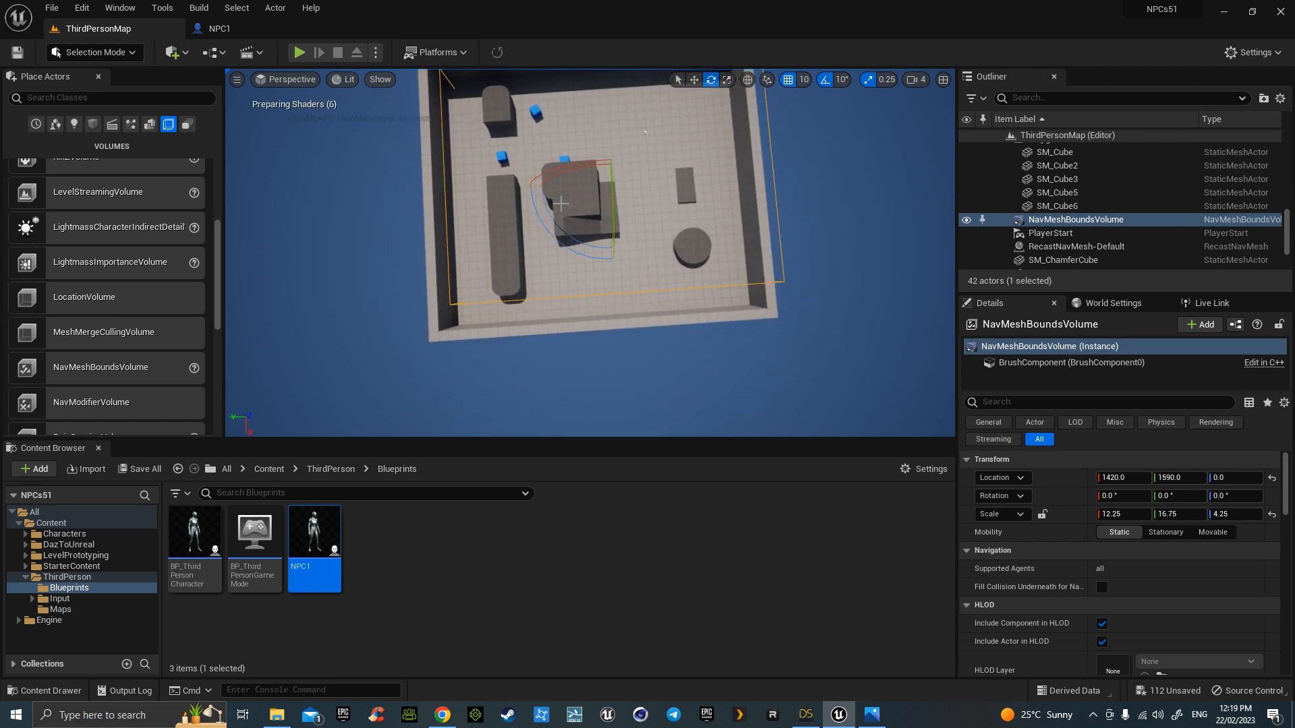
drag(556, 187, 560, 189)
key(r)
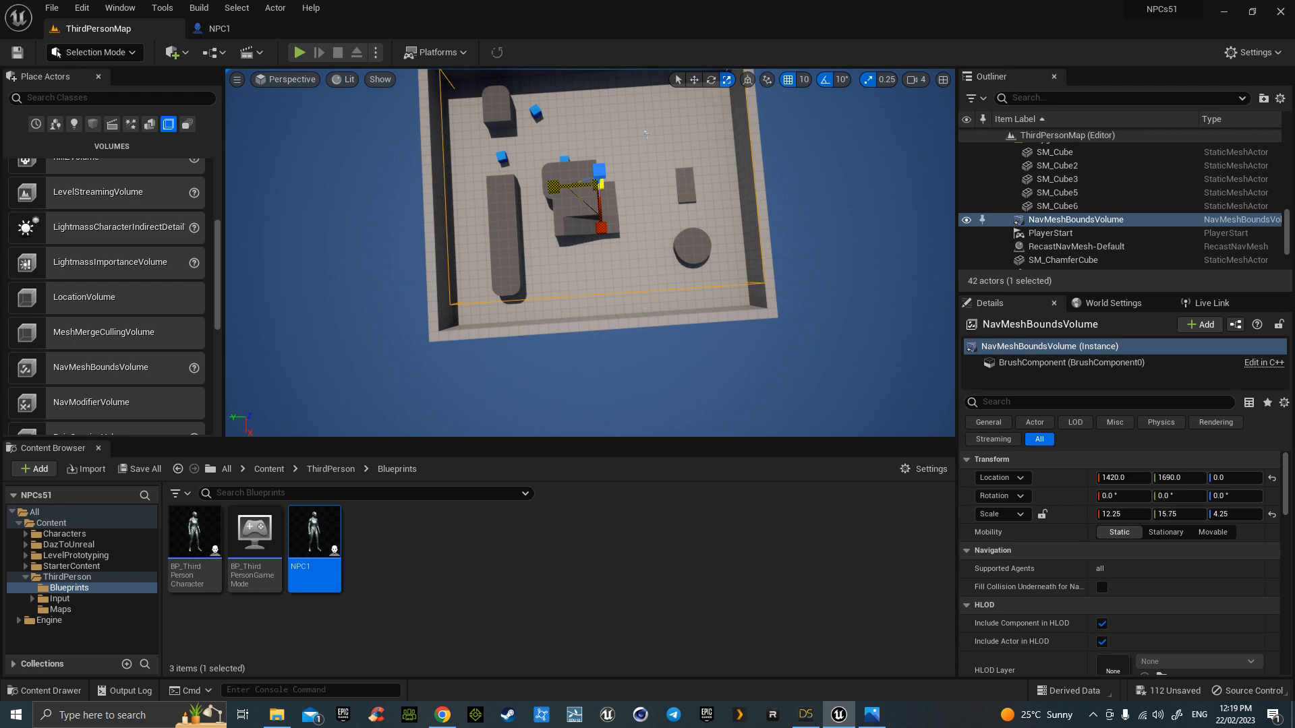
drag(604, 229, 607, 230)
drag(552, 185, 550, 185)
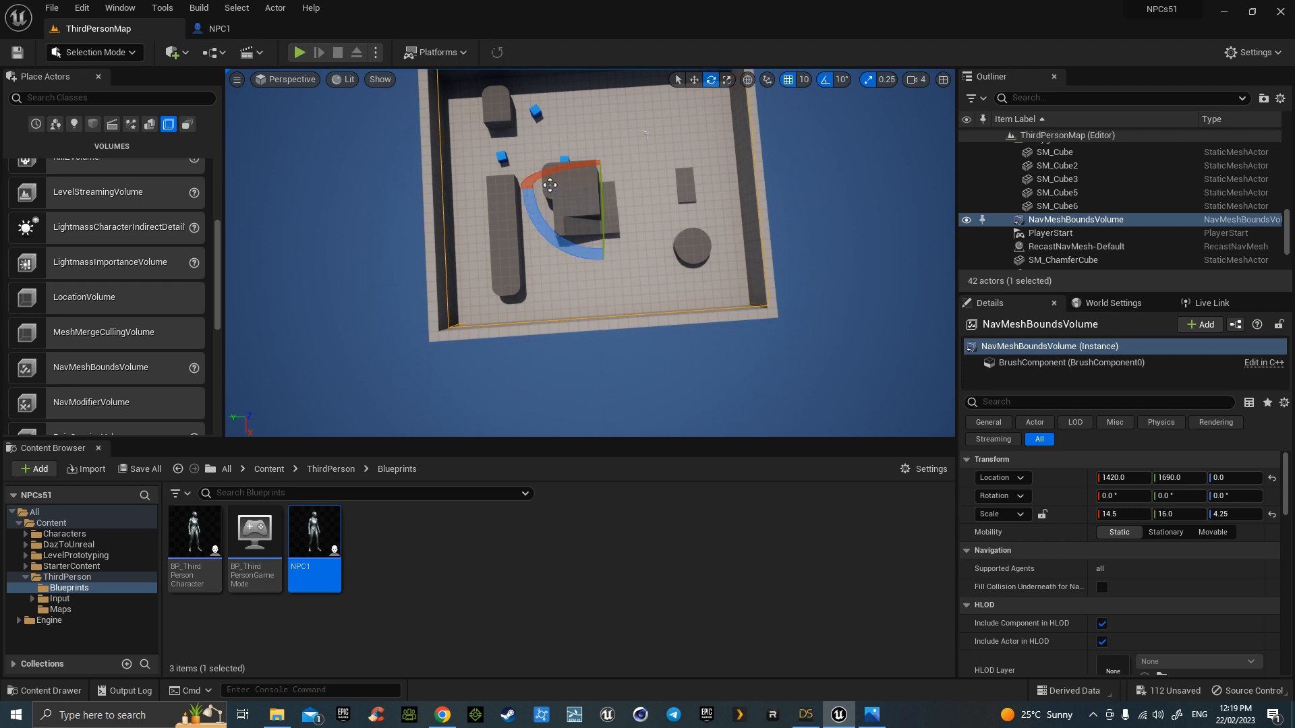
drag(599, 170, 599, 149)
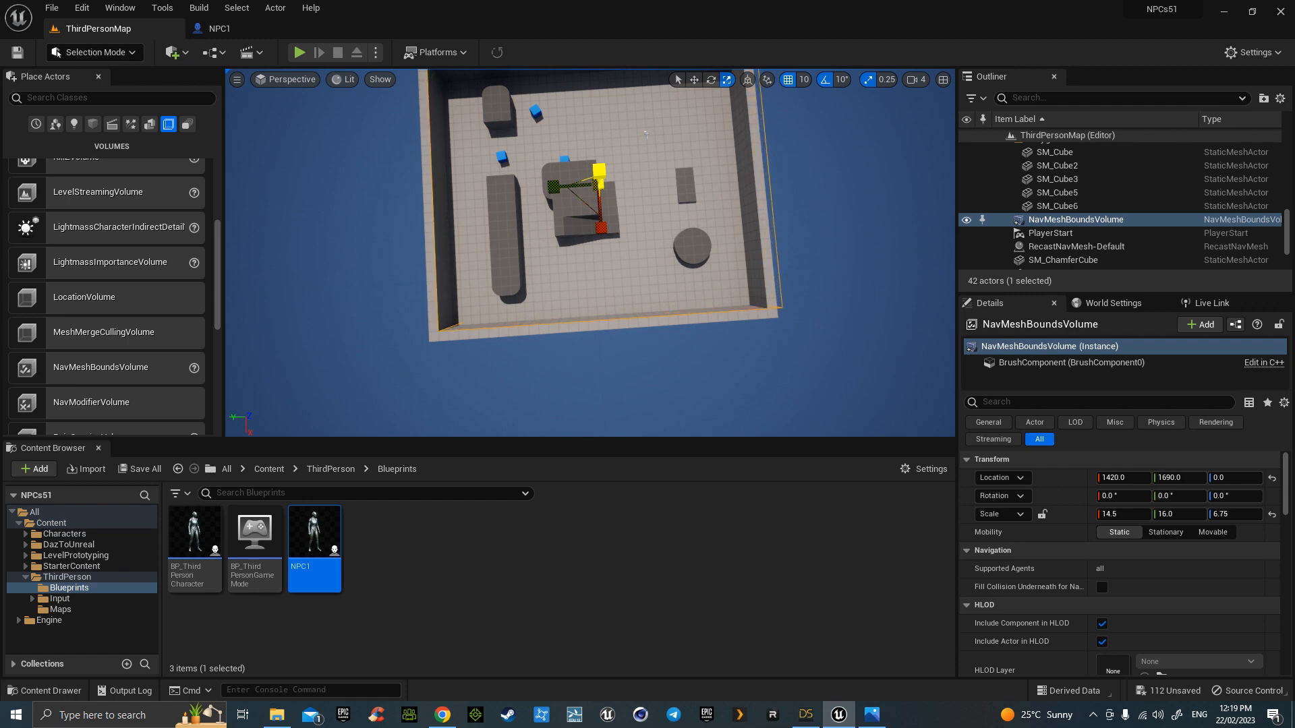
key(w)
right_drag(653, 230, 425, 155)
key(w)
key(s)
right_drag(653, 155, 653, 256)
key(p)
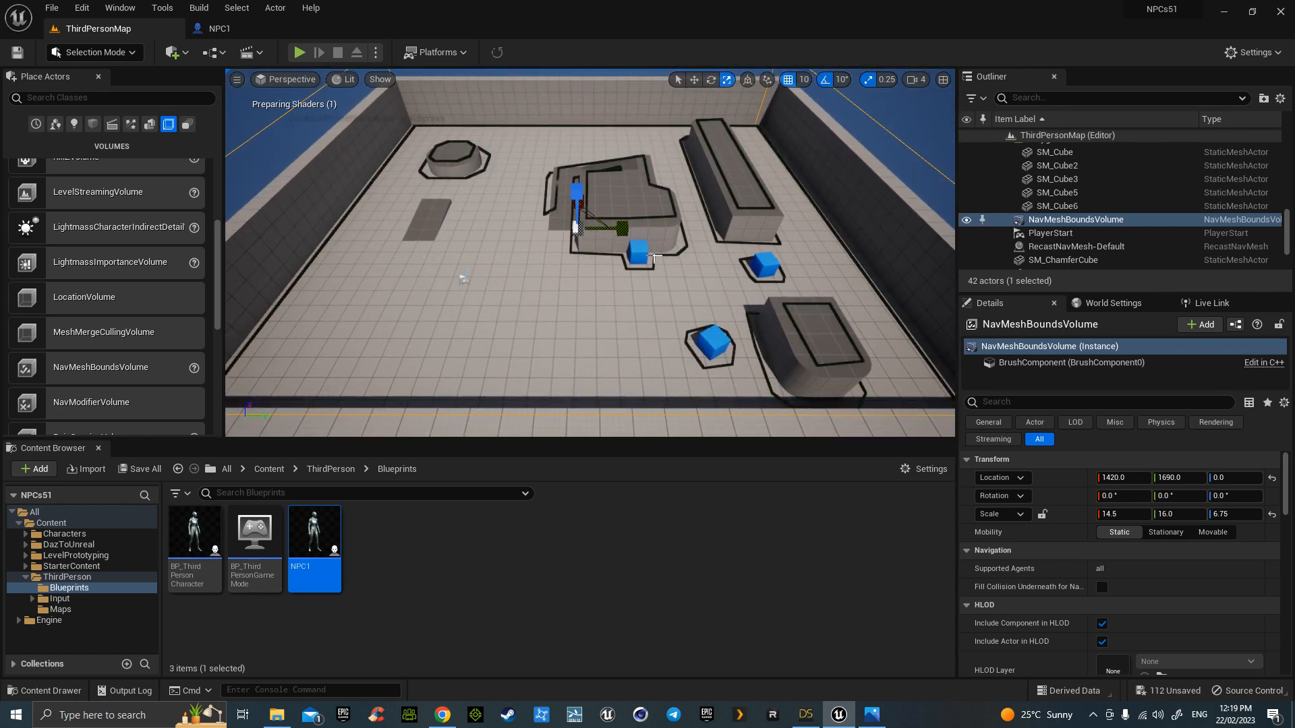
- Fly around the arena and central building to inspect the green navmesh coverage
right_drag(641, 301, 675, 312)
key(w)
key(s)
key(w)
key(a)
key(s)
key(d)
key(s)
key(a)
key(d)
key(w)
key(s)
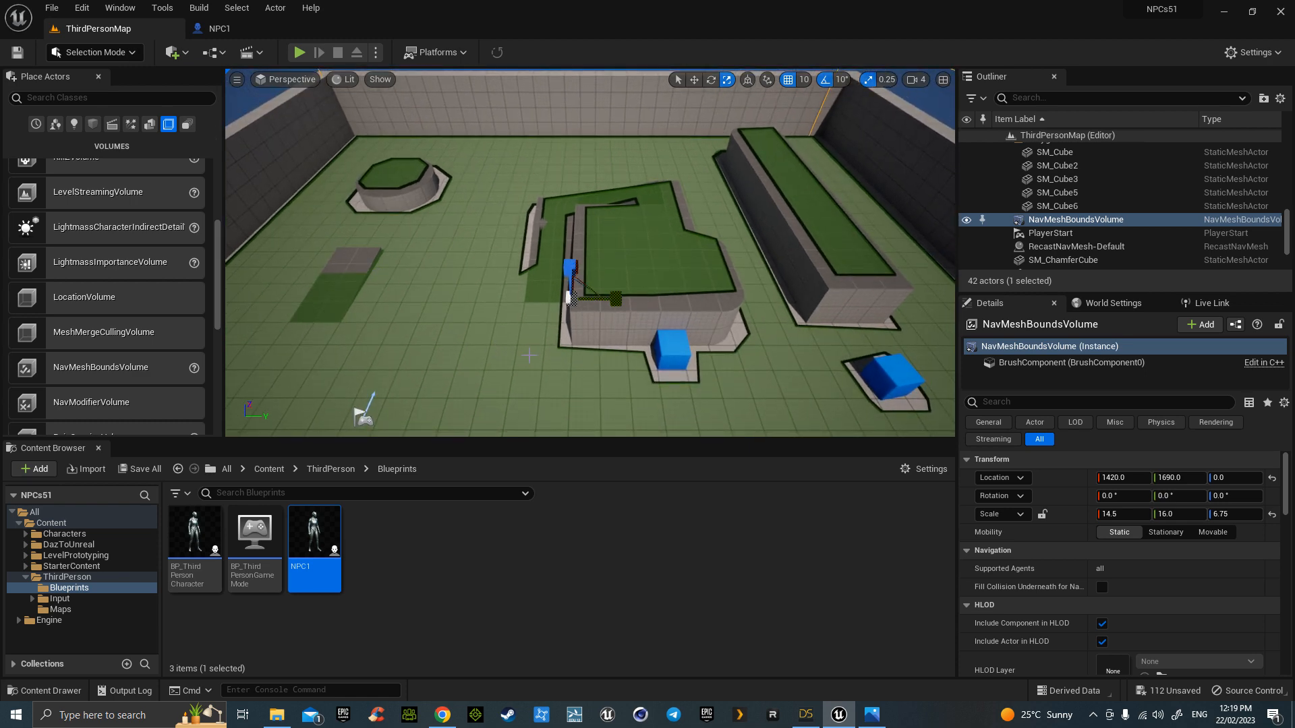
- Open Project Settings from the Edit menu
click(82, 8)
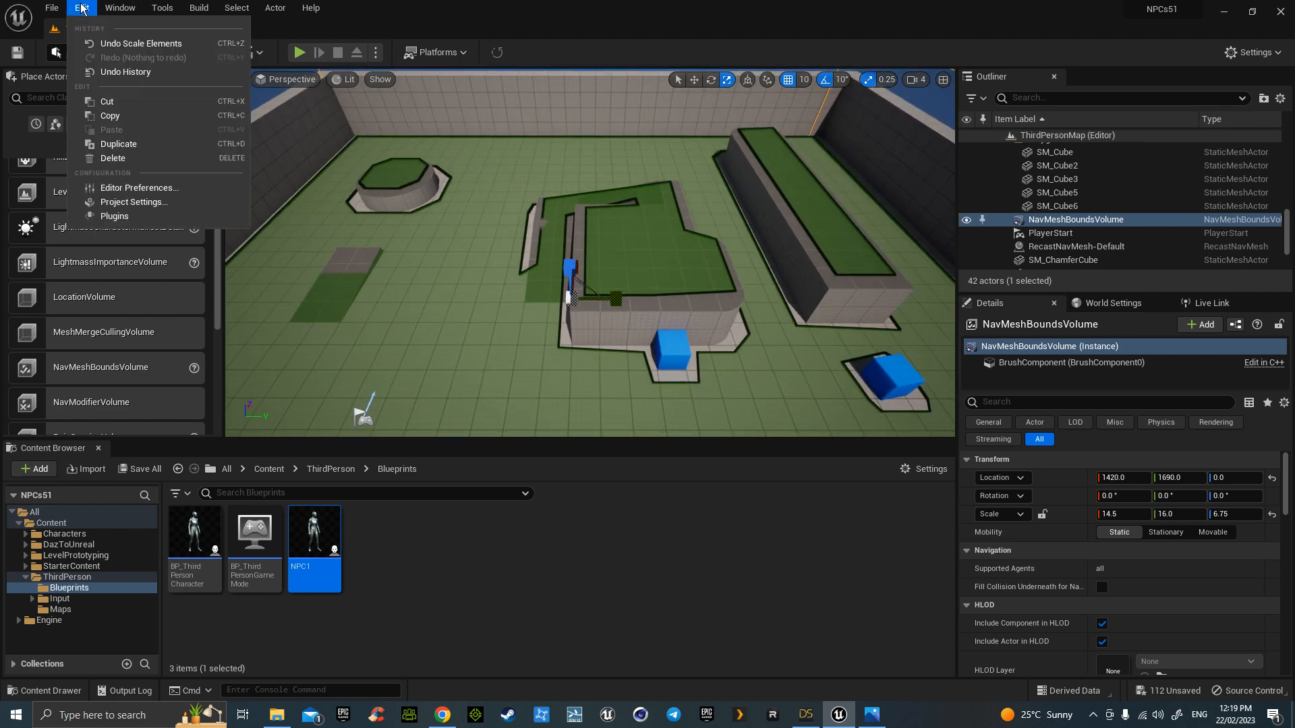
click(135, 202)
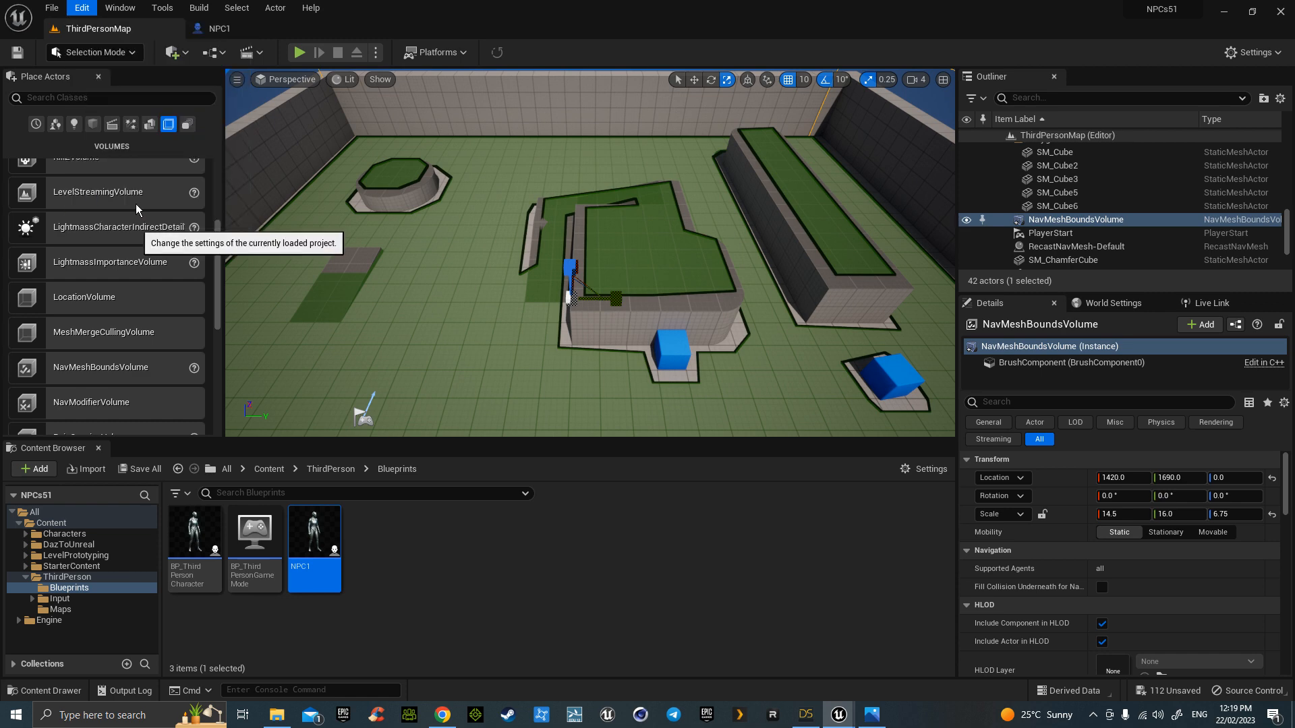
drag(642, 164, 641, 286)
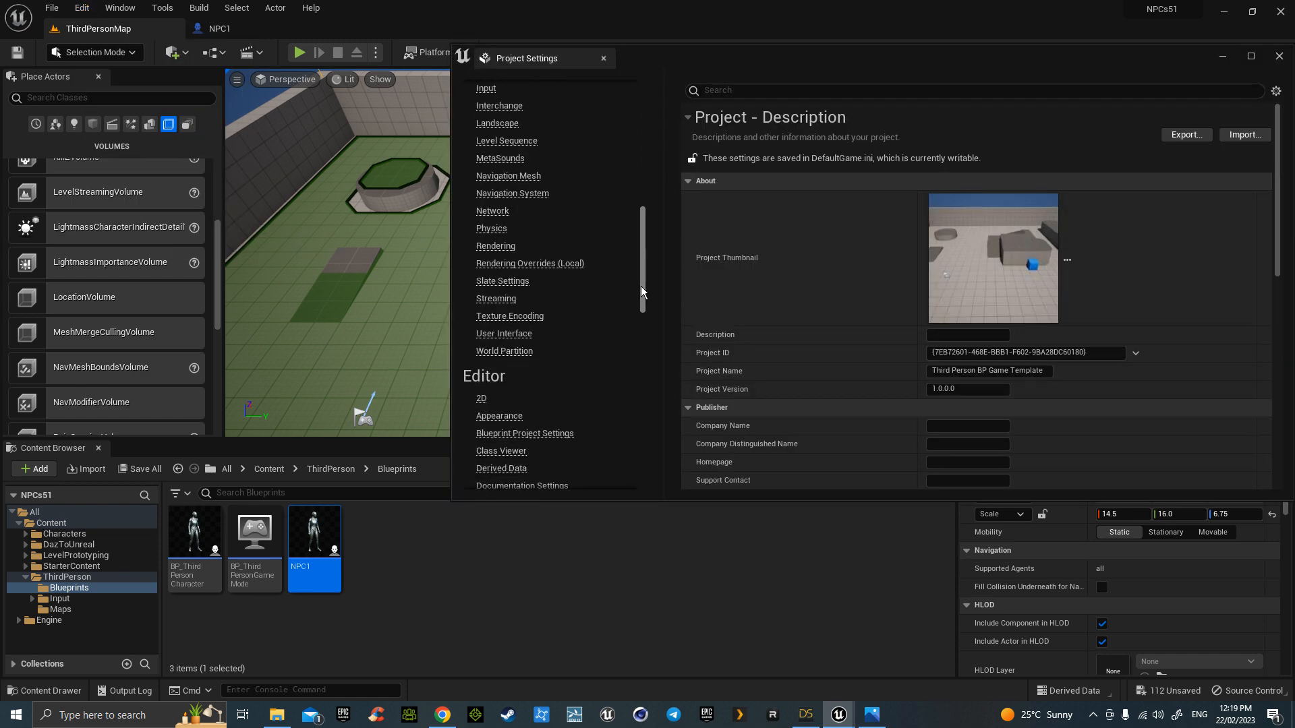
scroll(536, 263, down, 4)
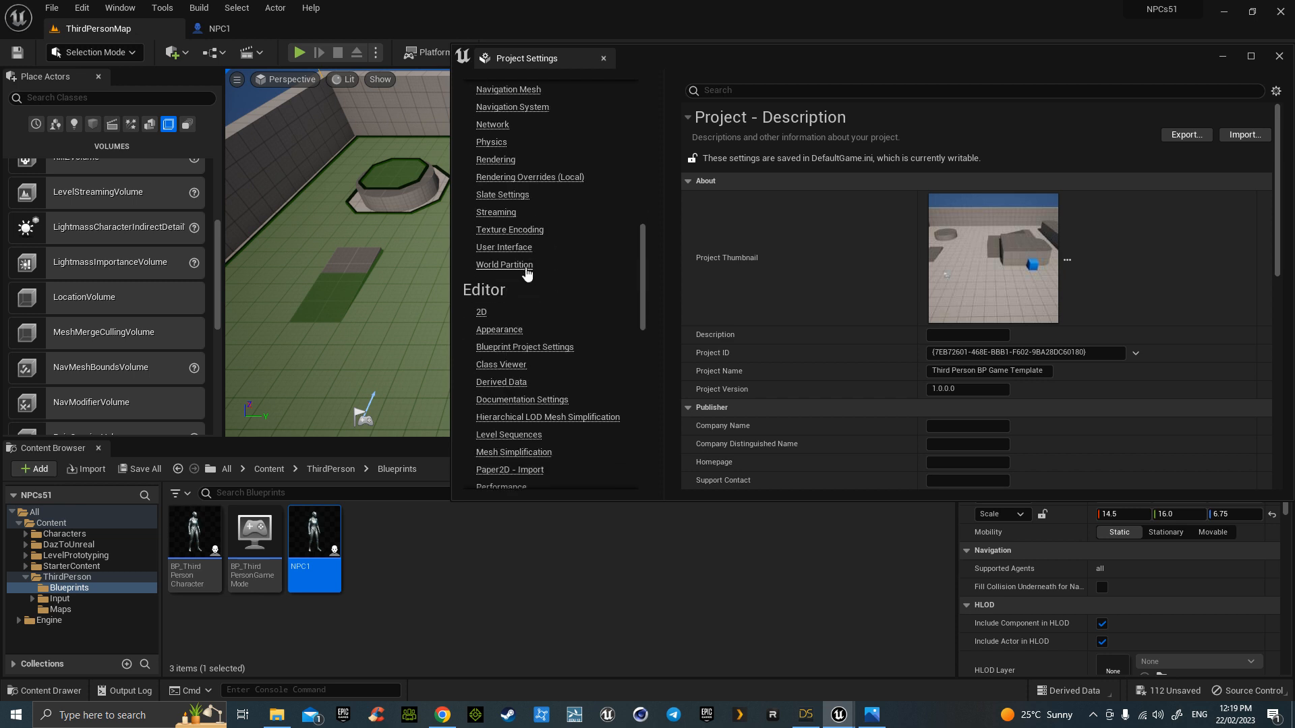
scroll(527, 274, down, 20)
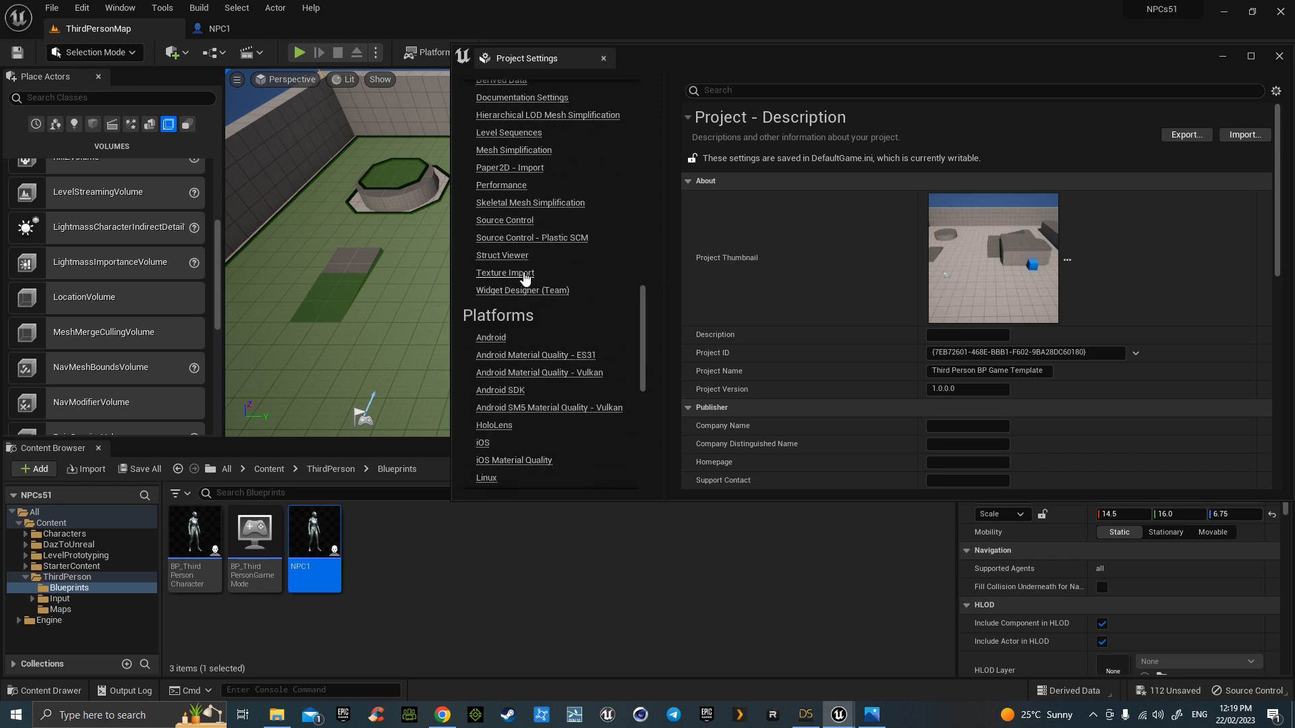
scroll(525, 280, down, 4)
scroll(524, 283, up, 18)
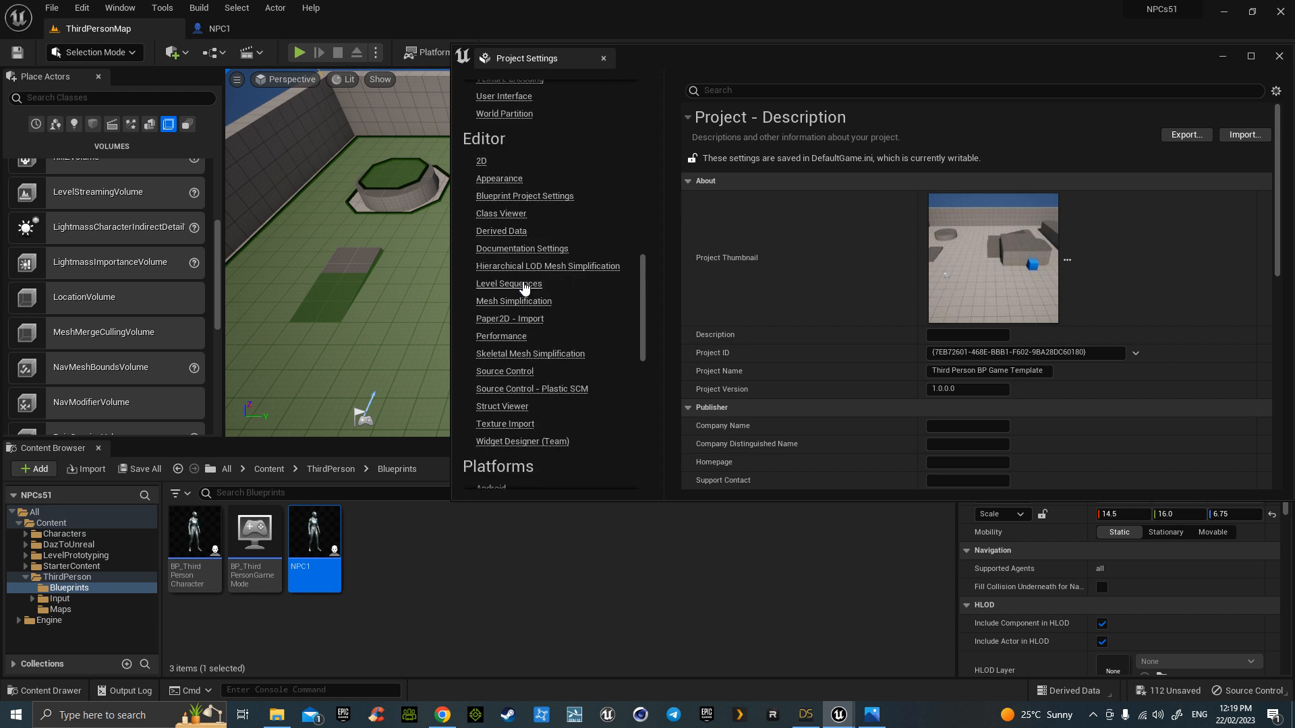
scroll(524, 293, up, 10)
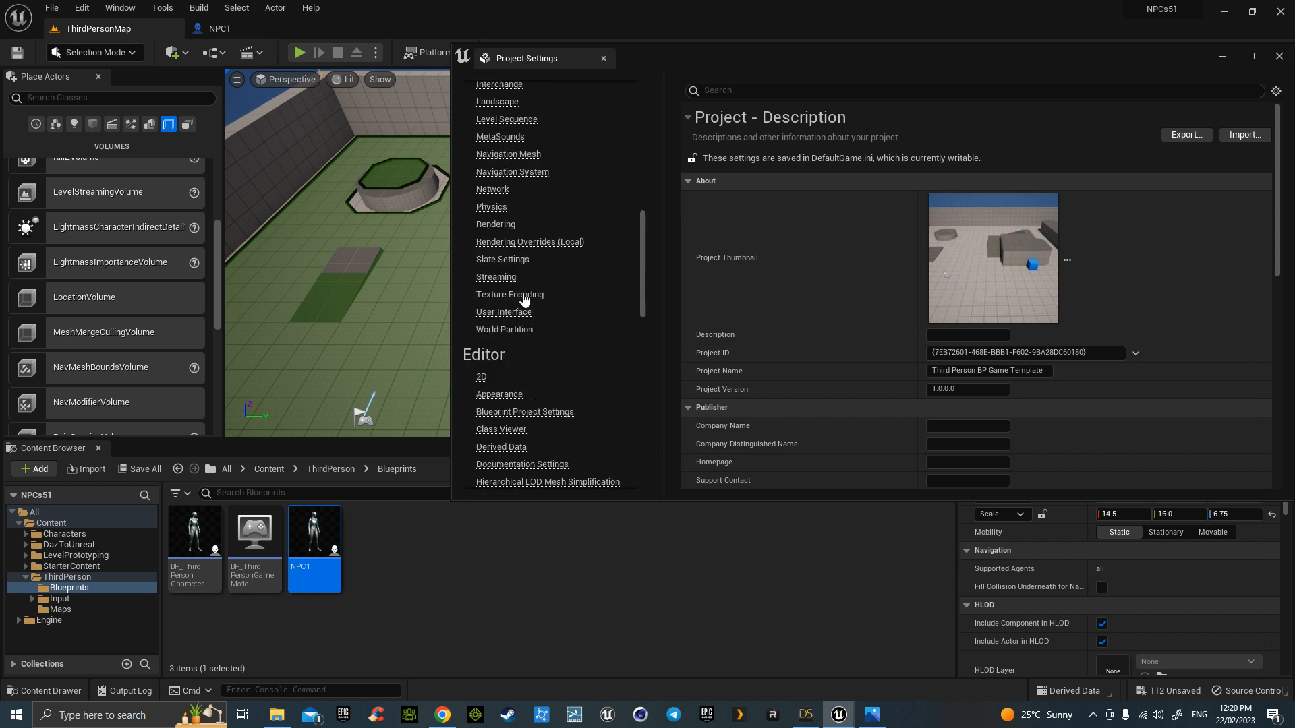
- Filter settings by 'mesh' and show Navigation Mesh generation: cell size 19, agent radius 34, height 144
click(752, 90)
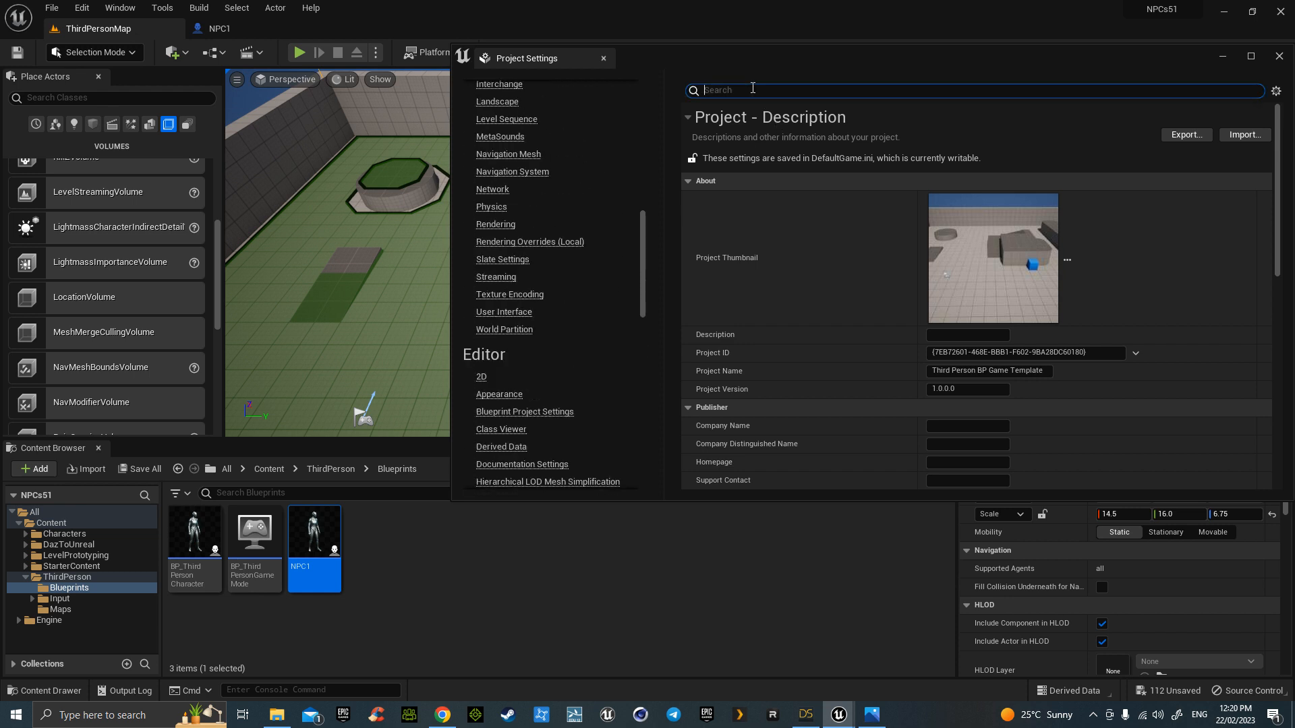
text(mes)
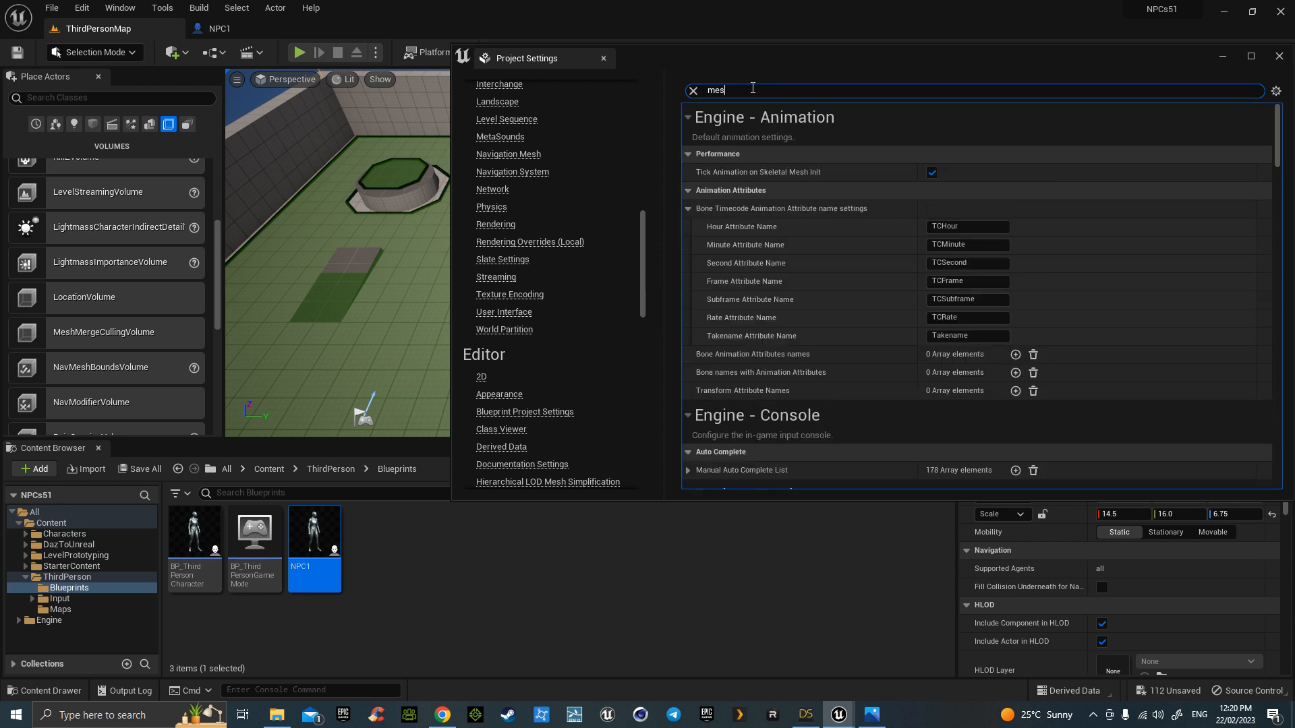
text(h)
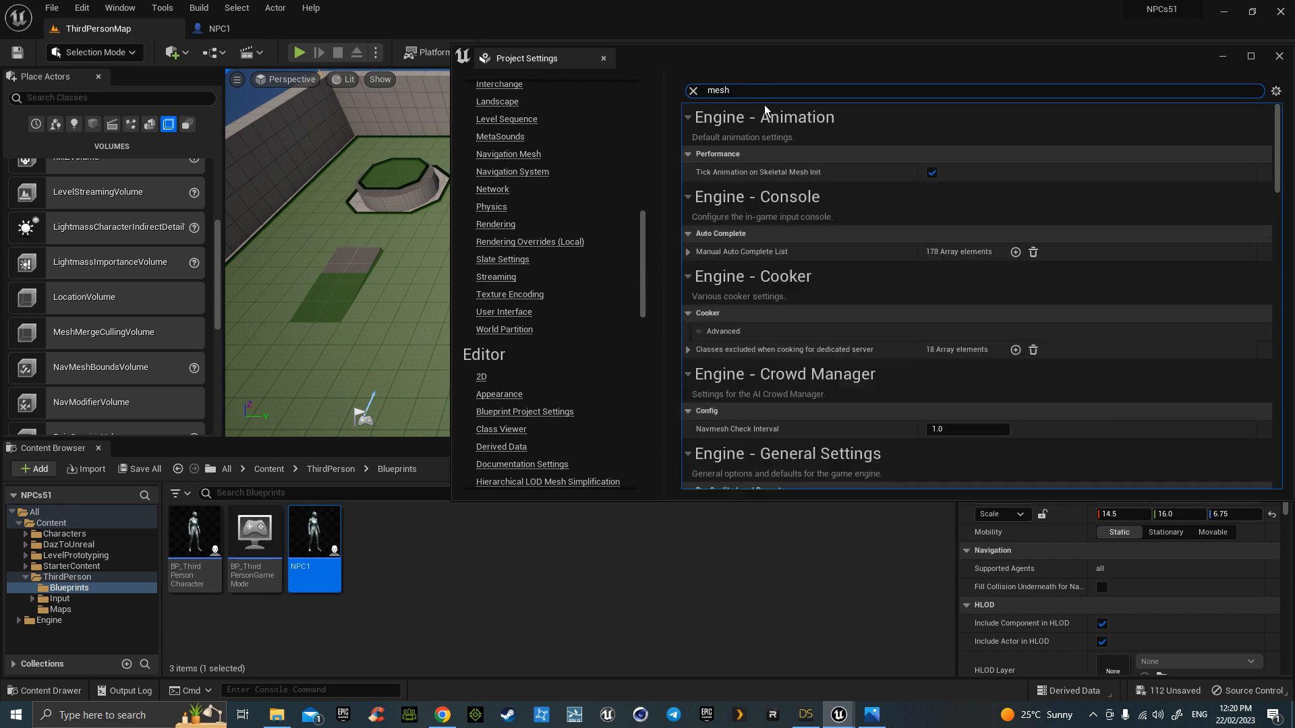
scroll(861, 243, down, 10)
scroll(901, 385, down, 10)
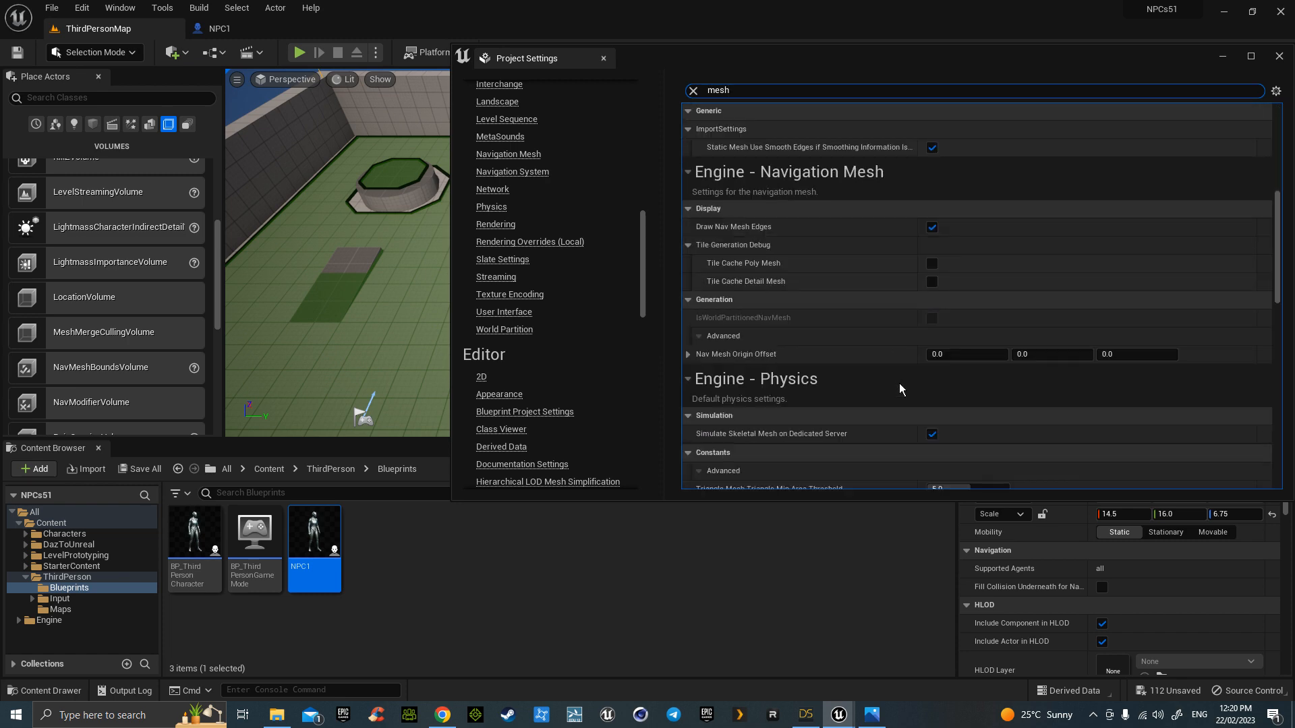
scroll(1149, 386, down, 4)
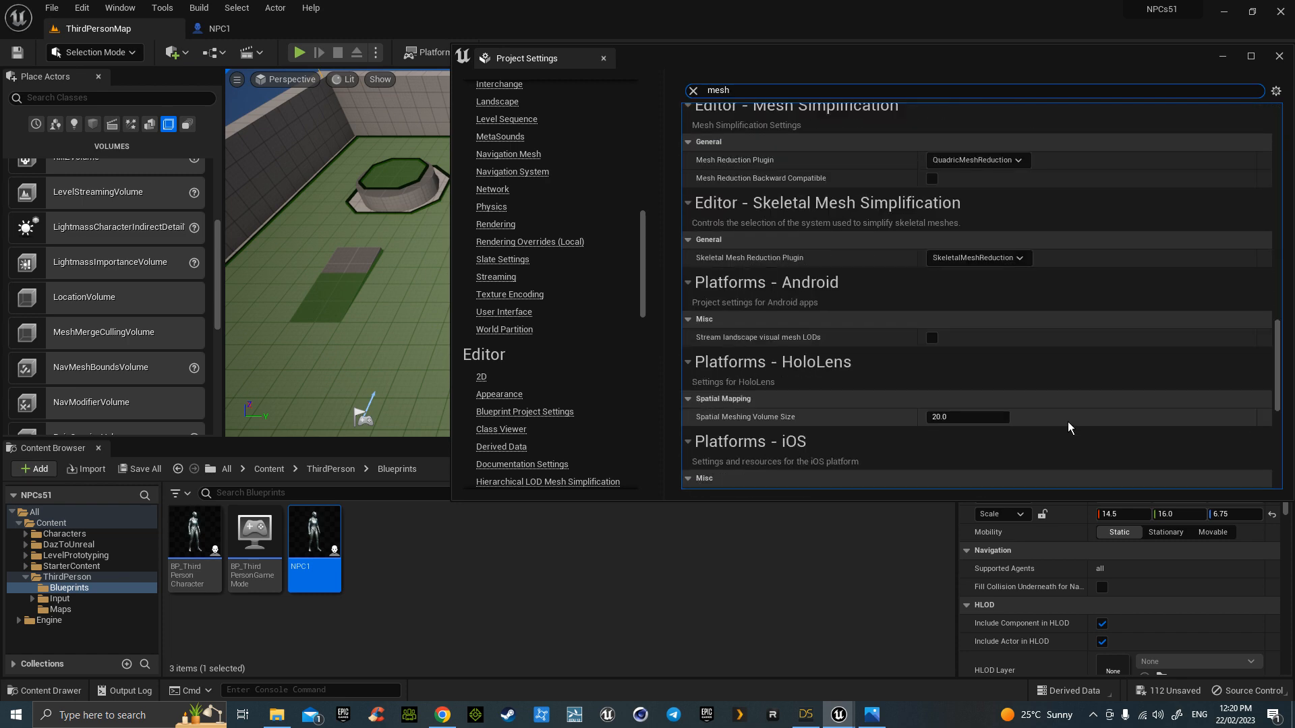
drag(643, 266, 642, 230)
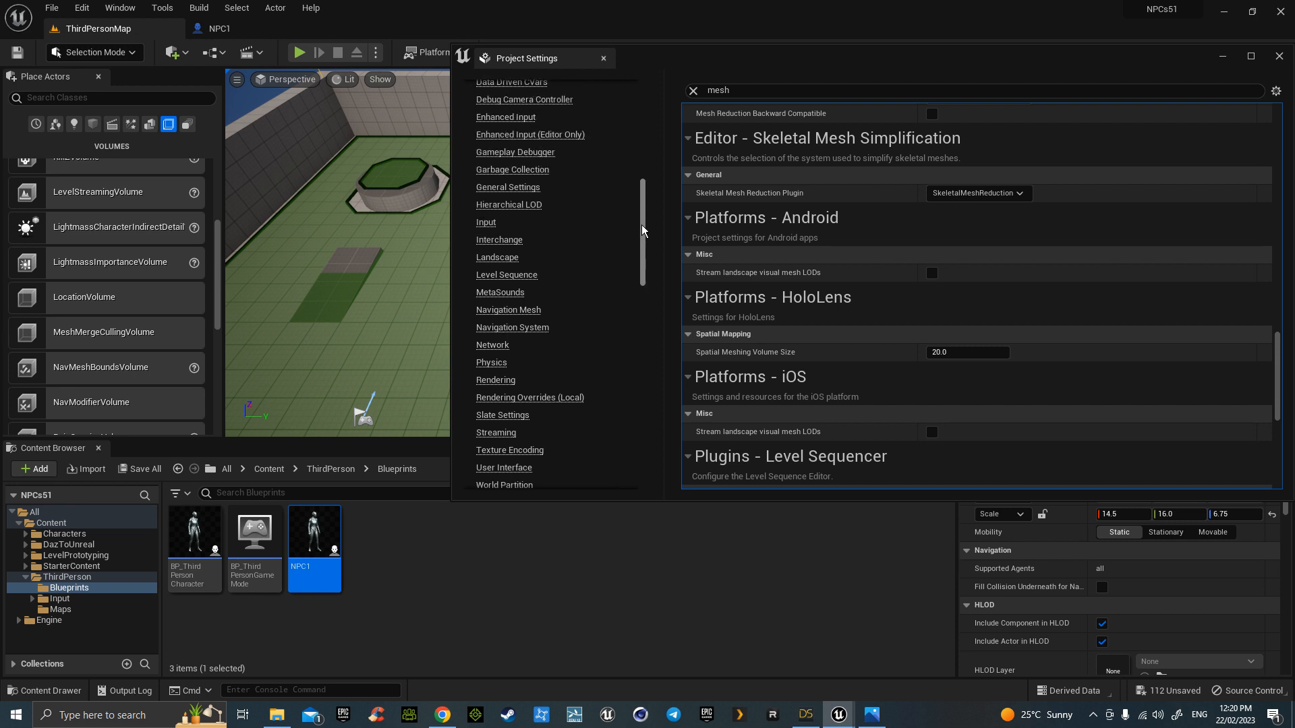
click(519, 310)
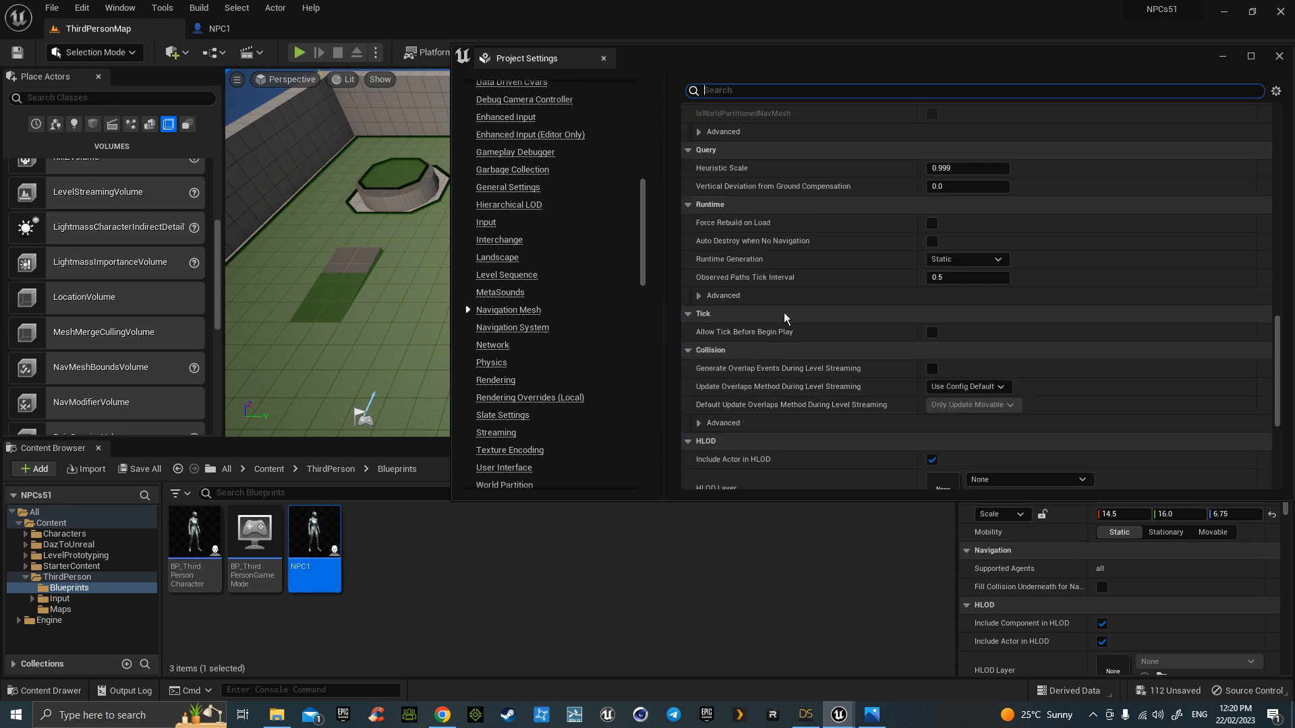
scroll(796, 328, down, 6)
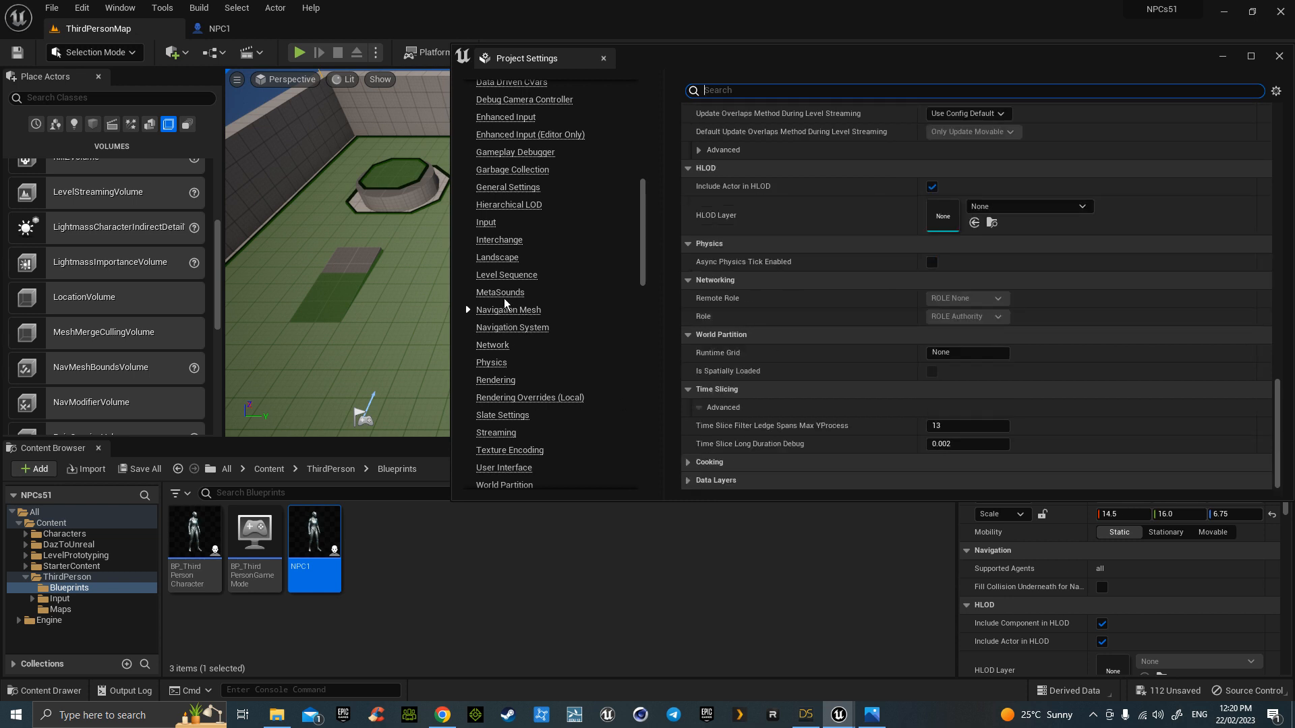
scroll(790, 316, up, 3)
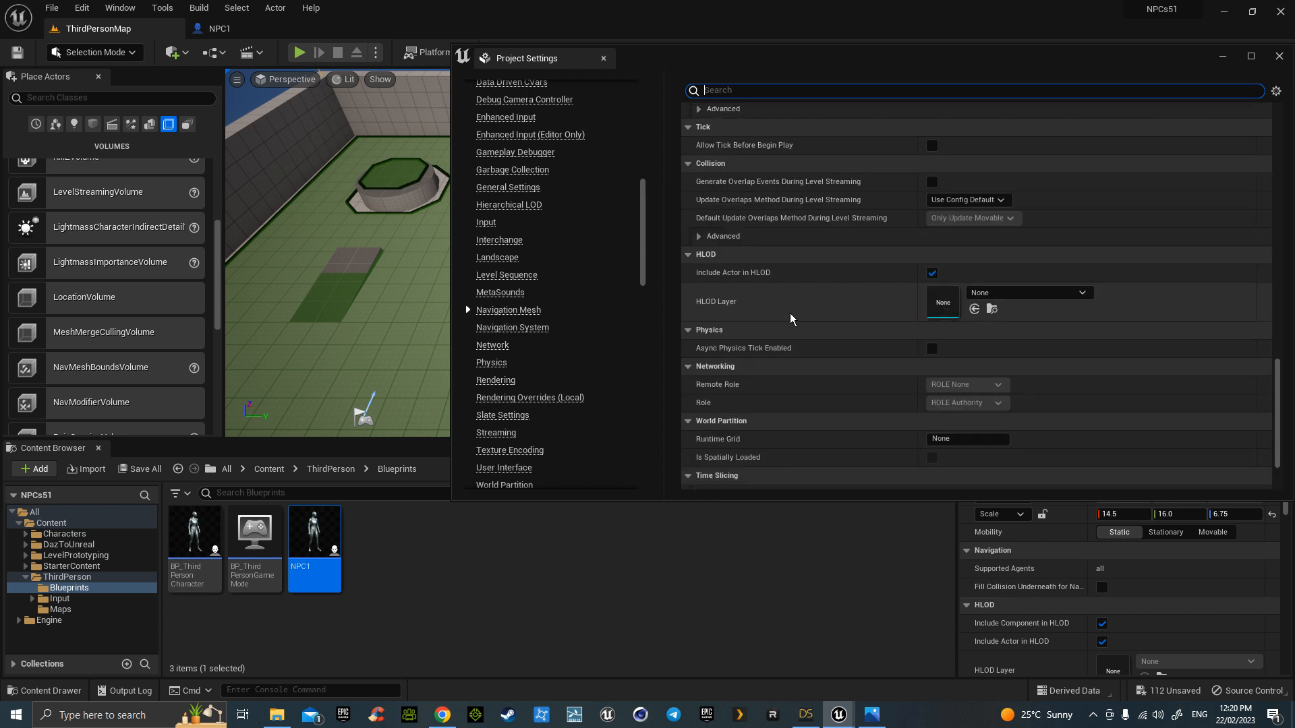
scroll(776, 318, up, 3)
scroll(837, 317, up, 6)
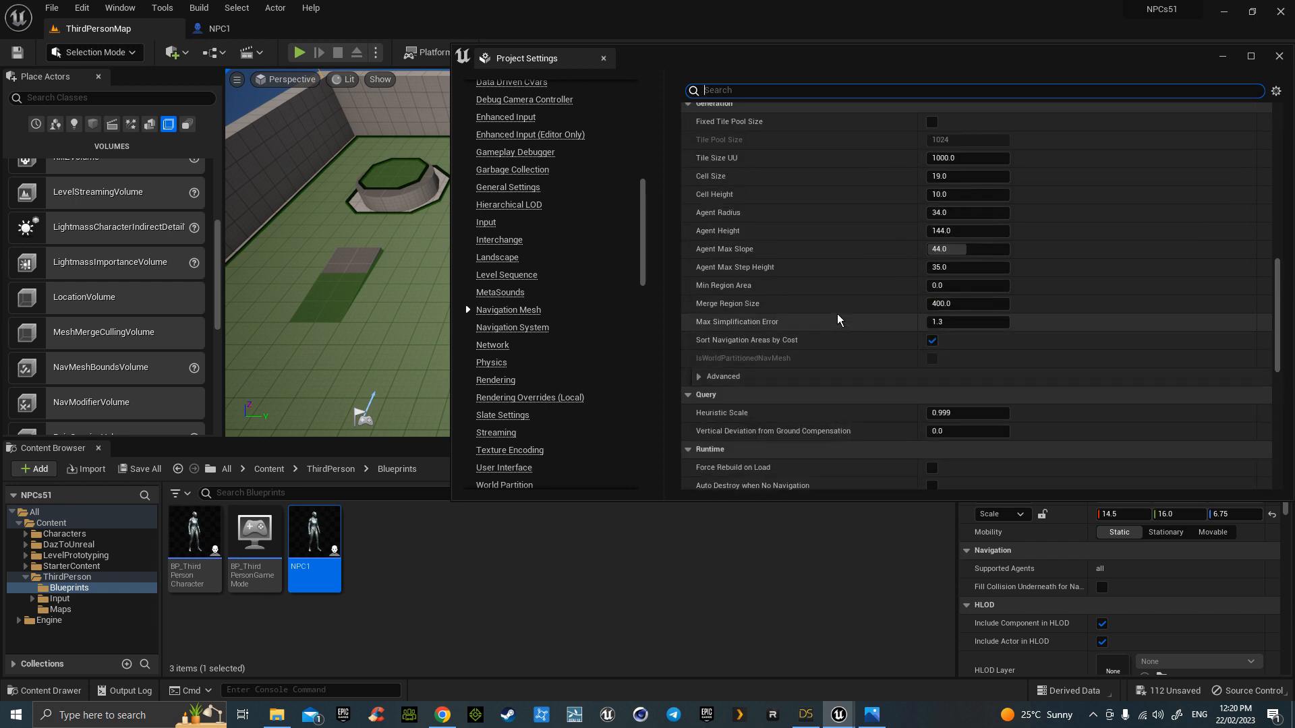
scroll(838, 315, up, 2)
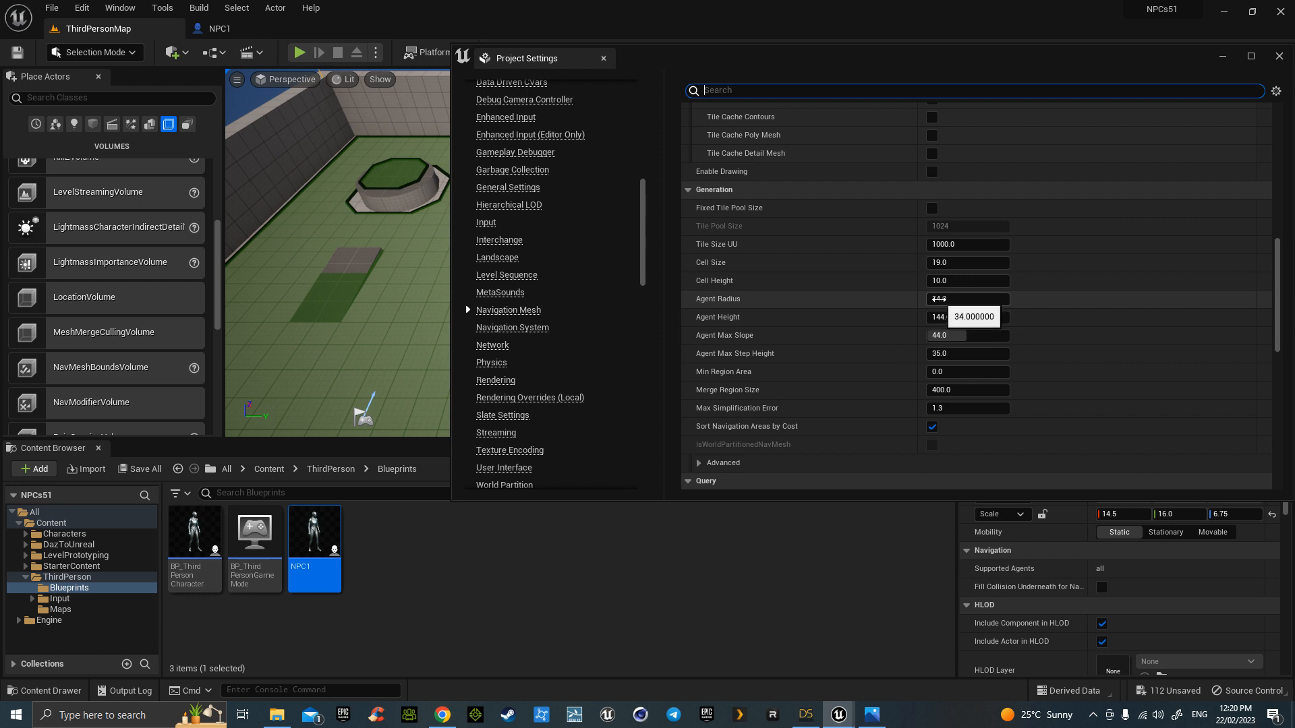
- Set nav mesh agent radius to 20, agent height to 50 and cell size to 10
click(940, 299)
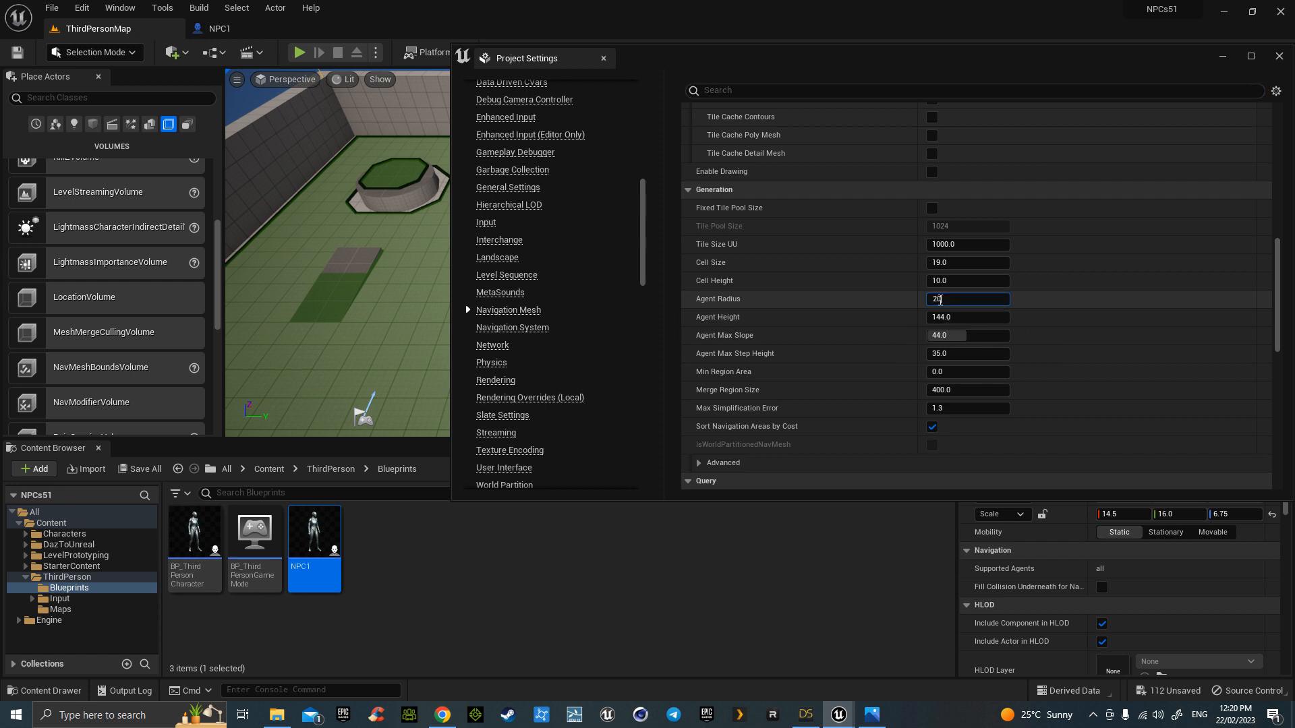
click(940, 317)
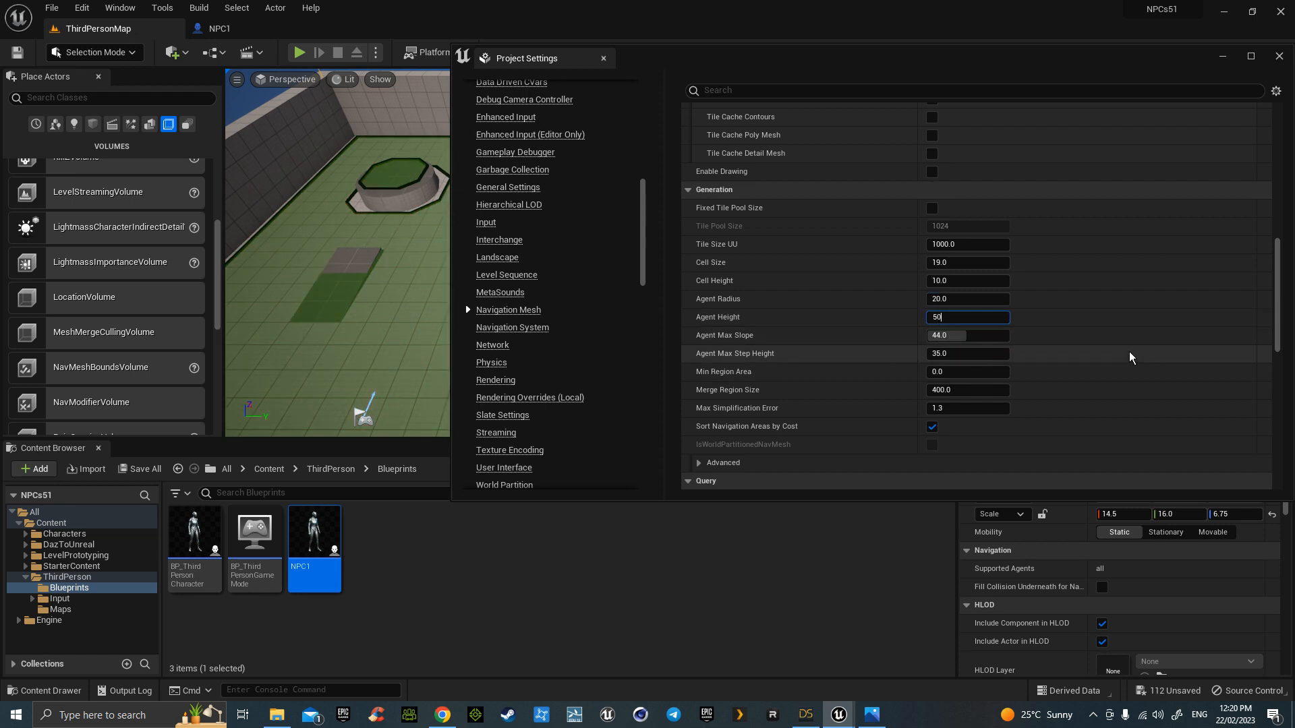
key(Return)
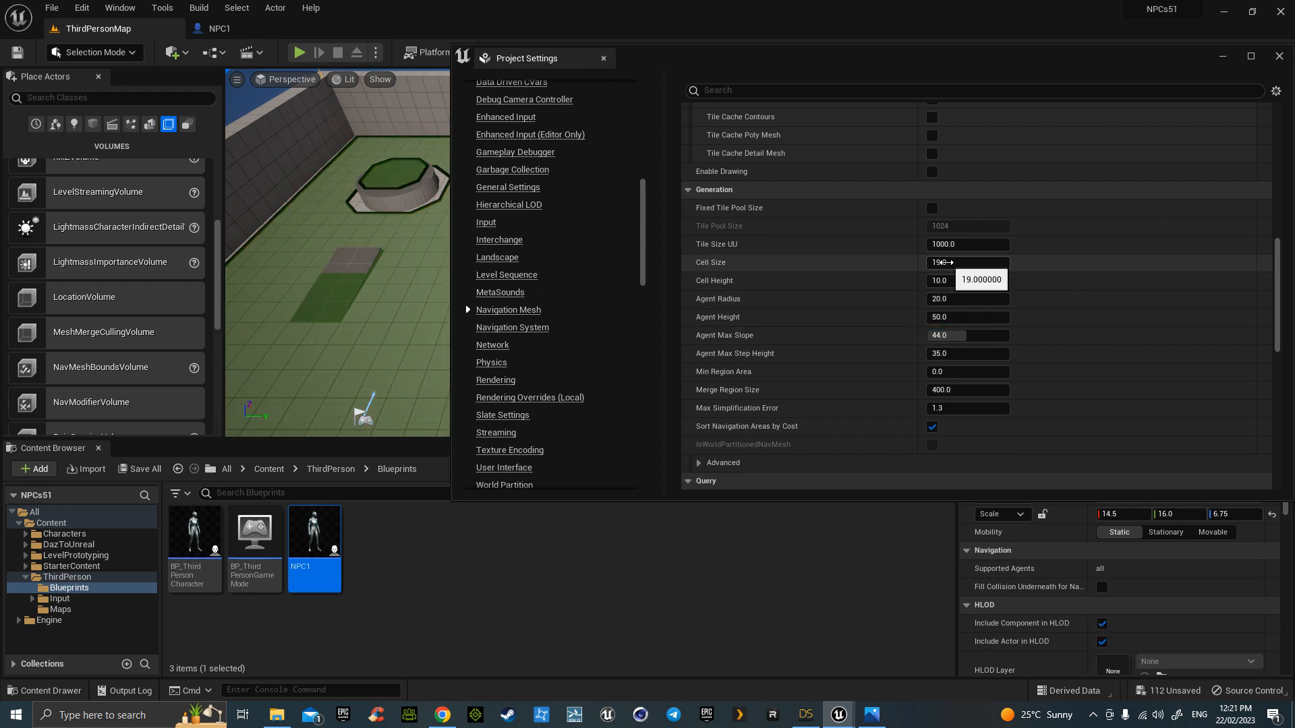
click(943, 263)
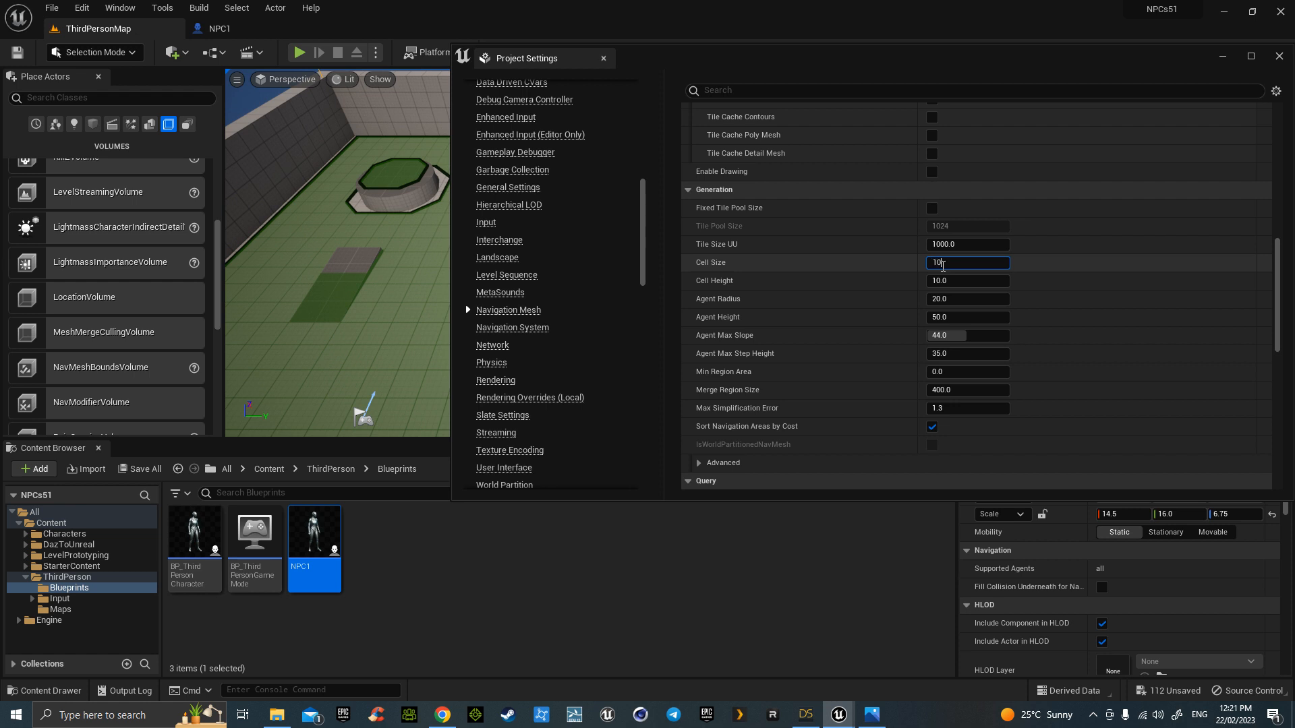
key(Return)
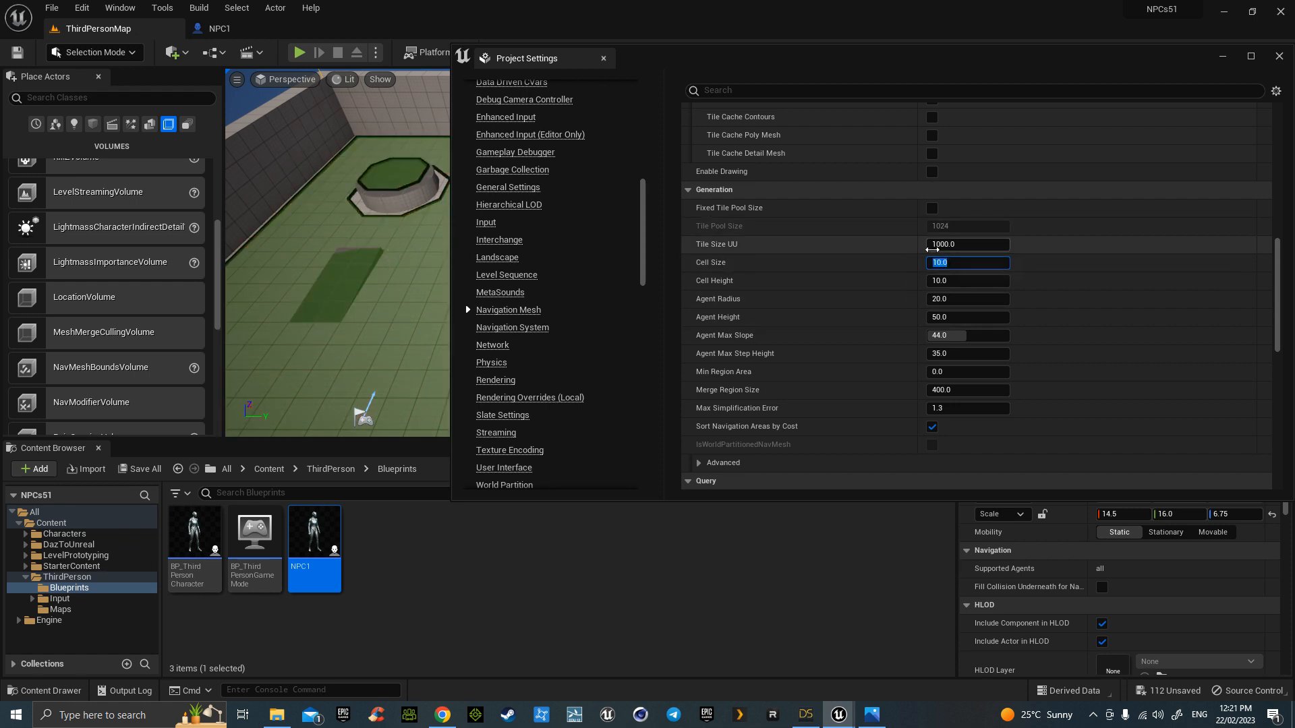
- Try a tile size of 500, revert it to 1000, and close Project Settings
click(943, 246)
text(500)
key(Return)
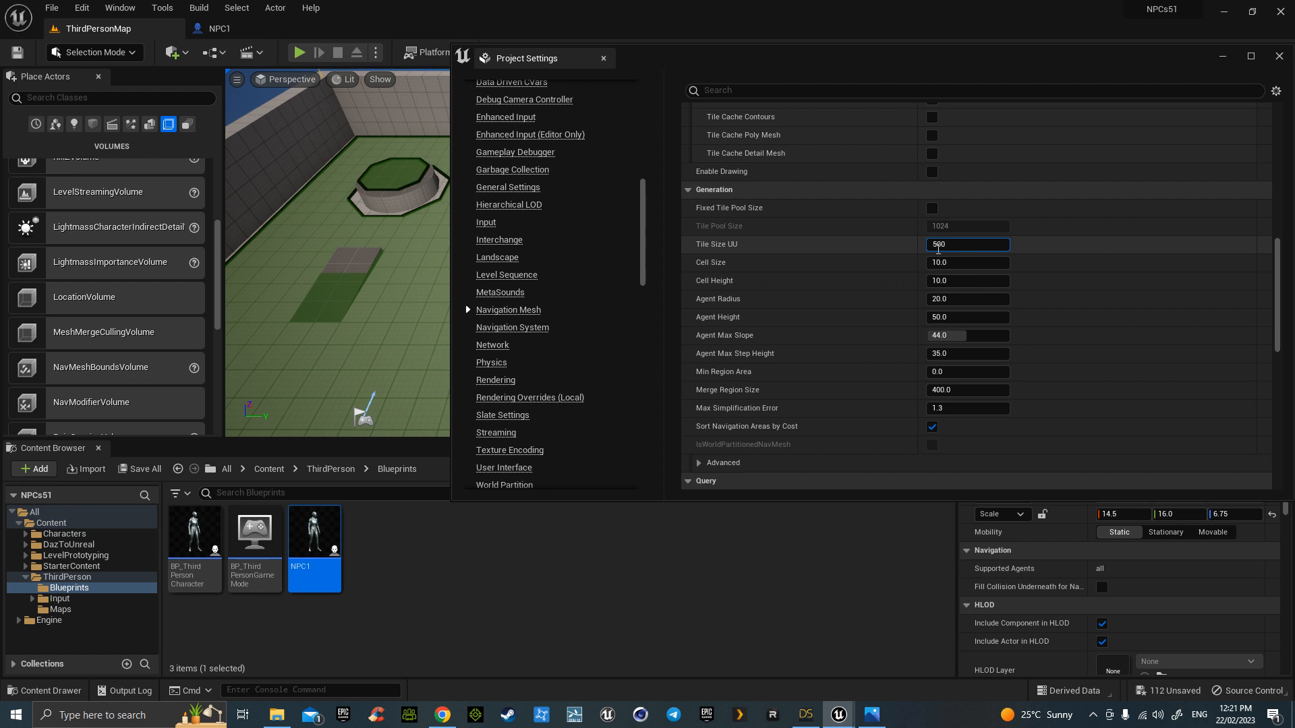
click(938, 247)
text(1000)
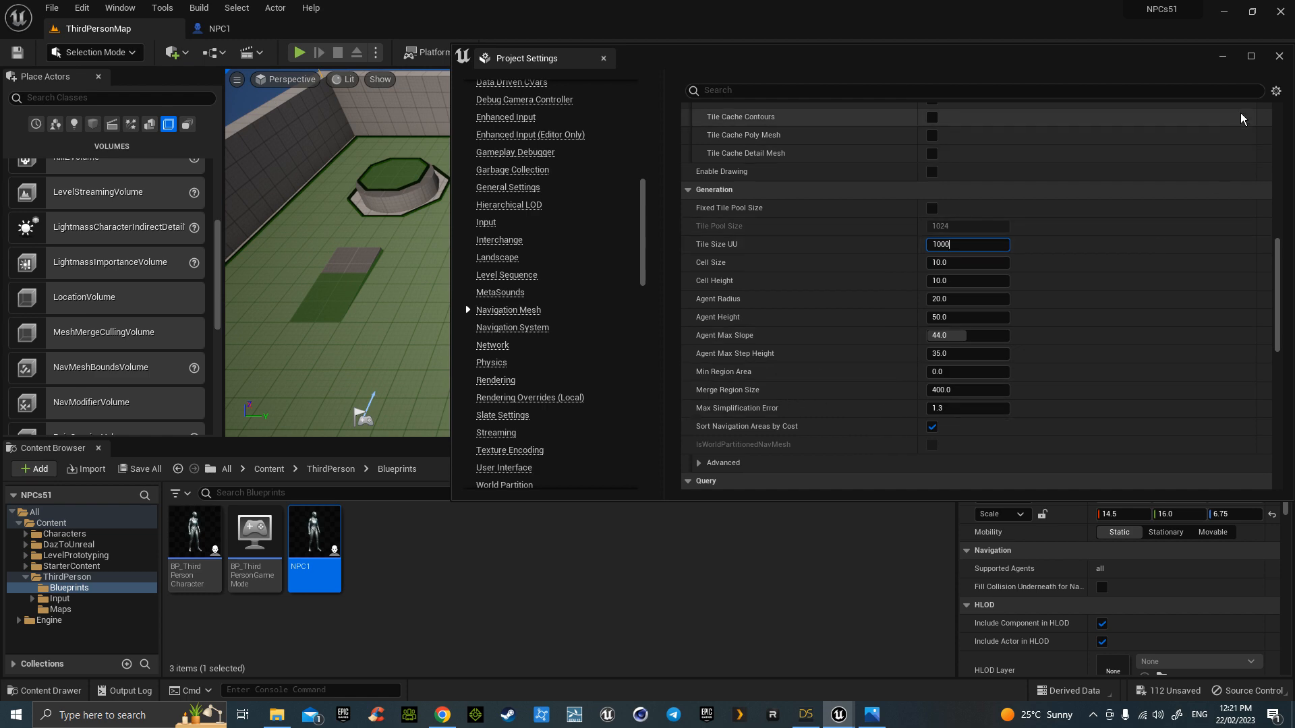
key(Return)
click(1280, 57)
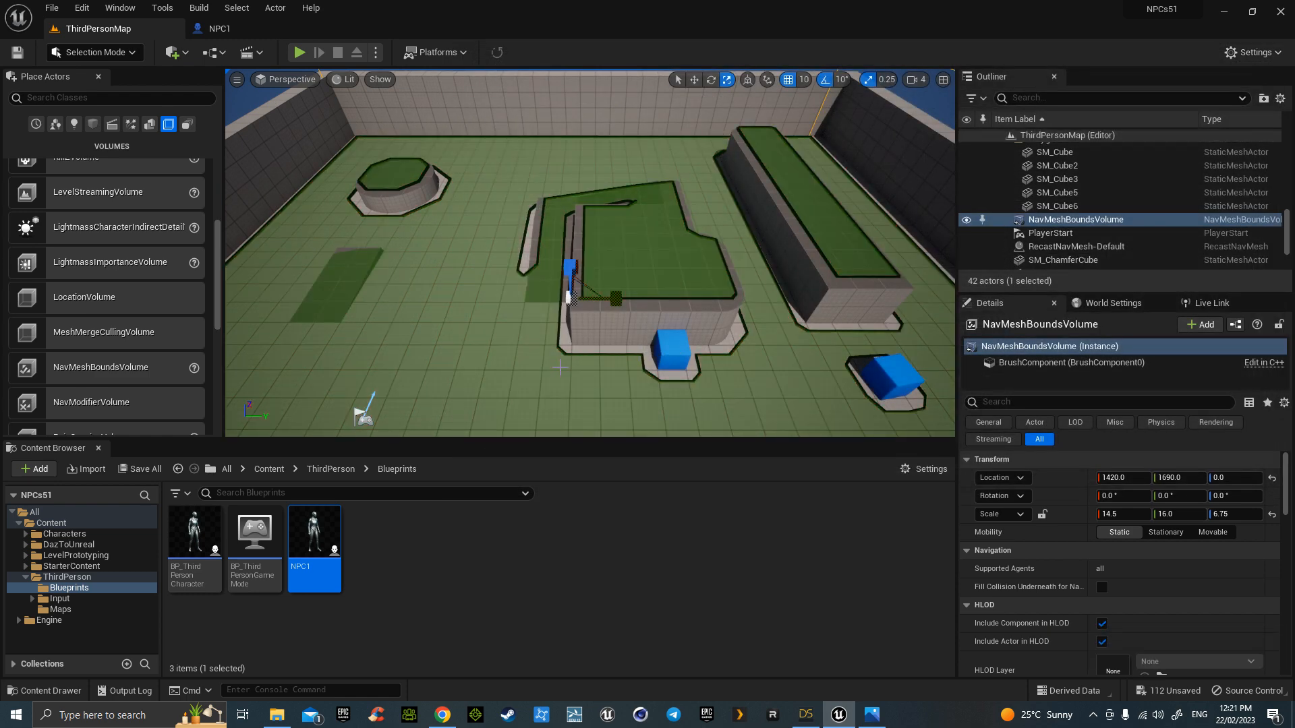
- Reopen the Navigation Mesh settings and set the cell size to 50
click(82, 8)
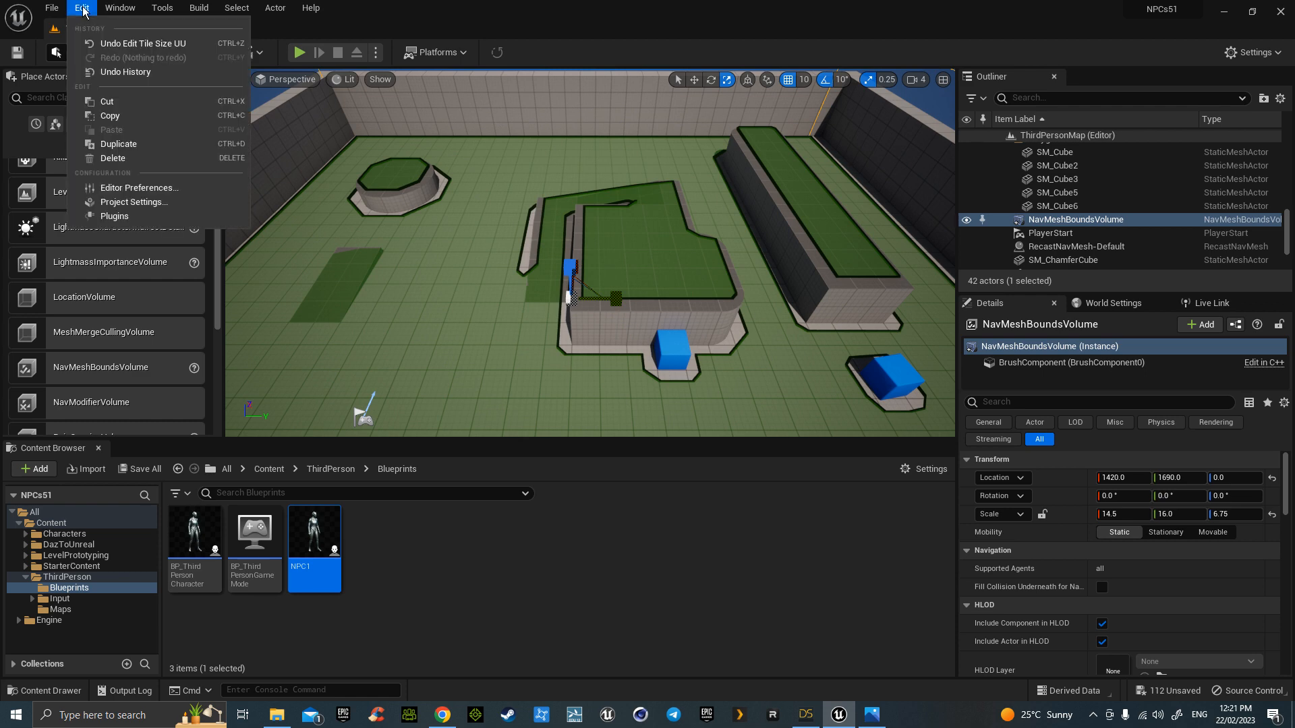
click(147, 203)
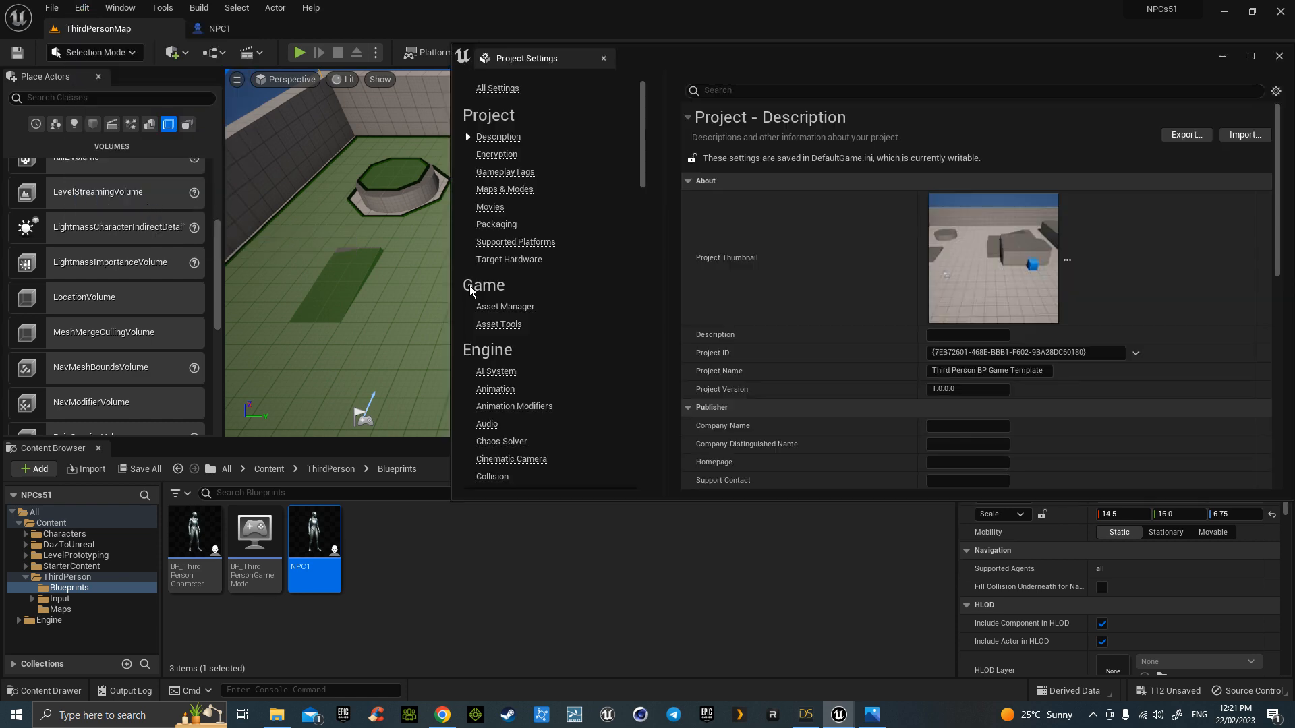
drag(640, 163, 658, 286)
click(508, 182)
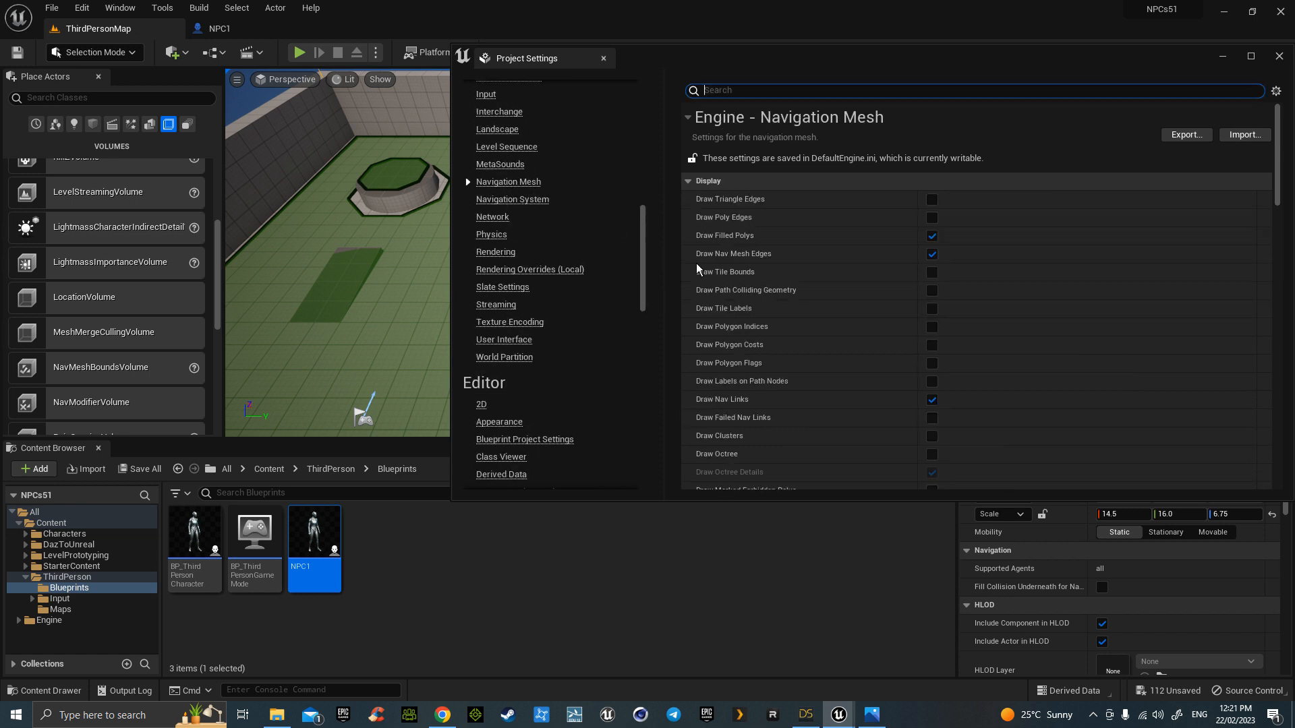
scroll(910, 325, down, 2)
scroll(910, 325, down, 10)
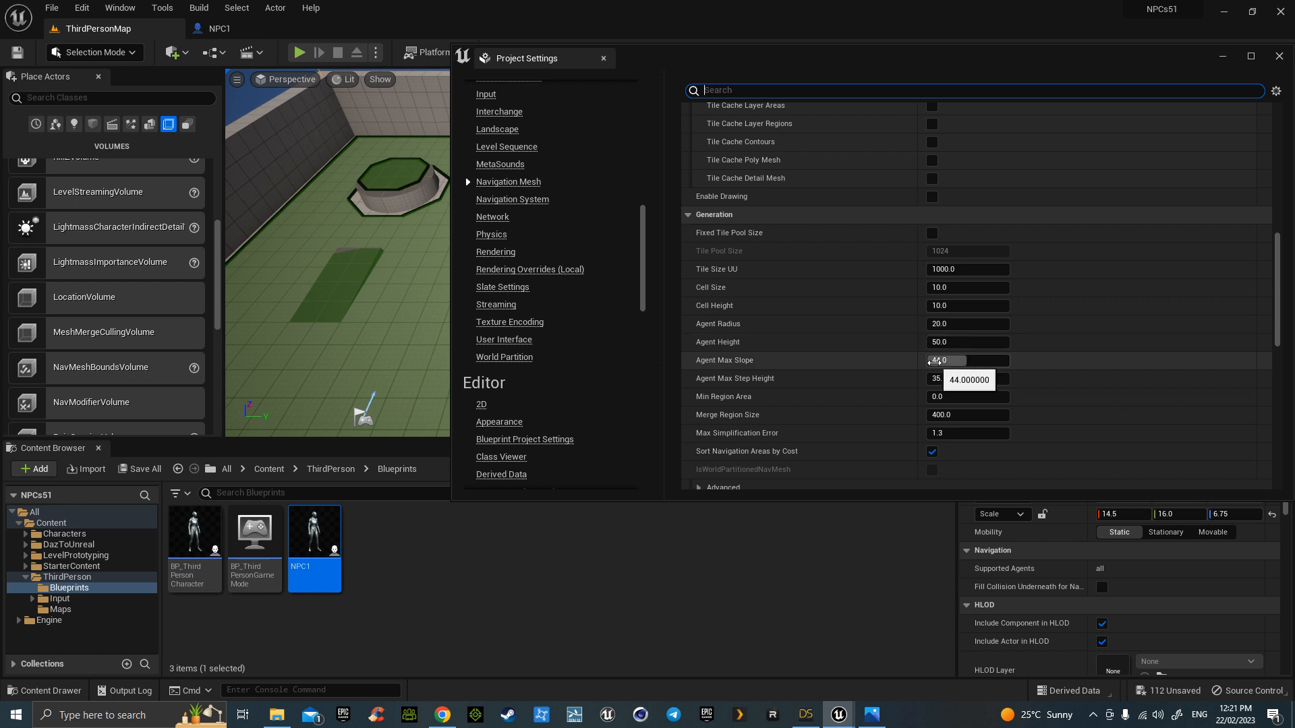
click(944, 288)
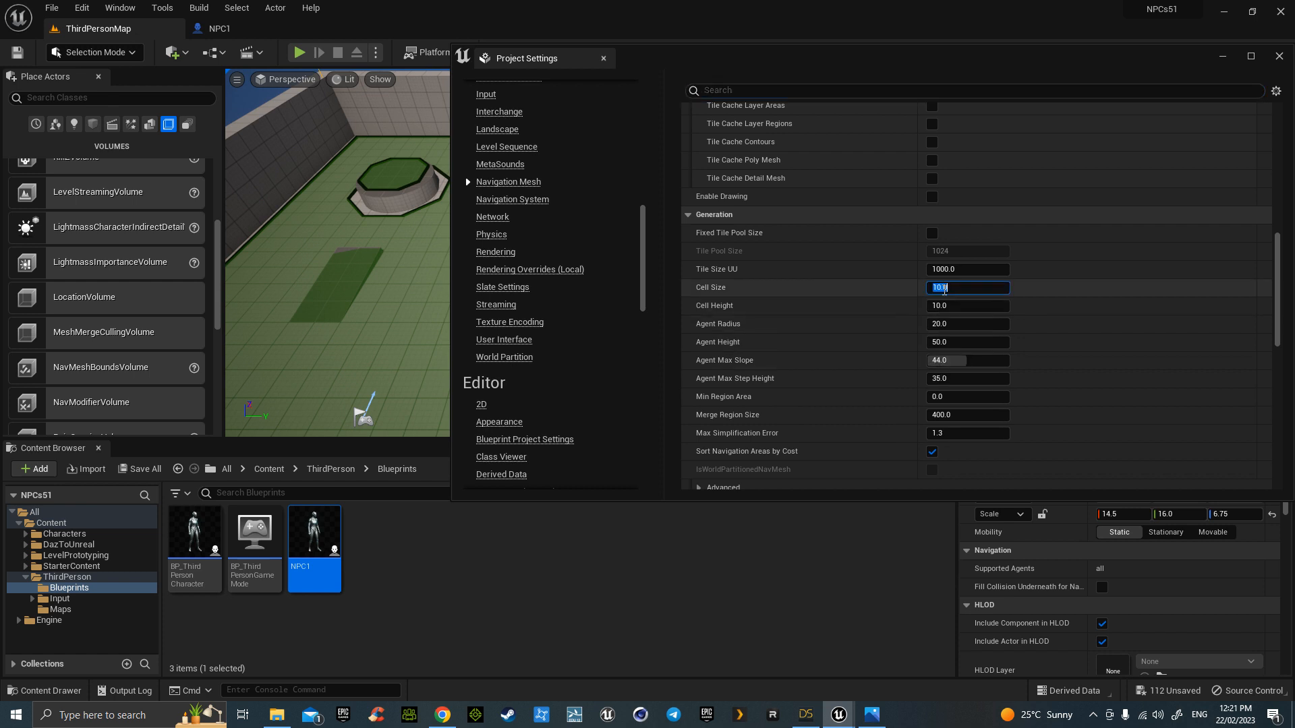
text(50)
key(Return)
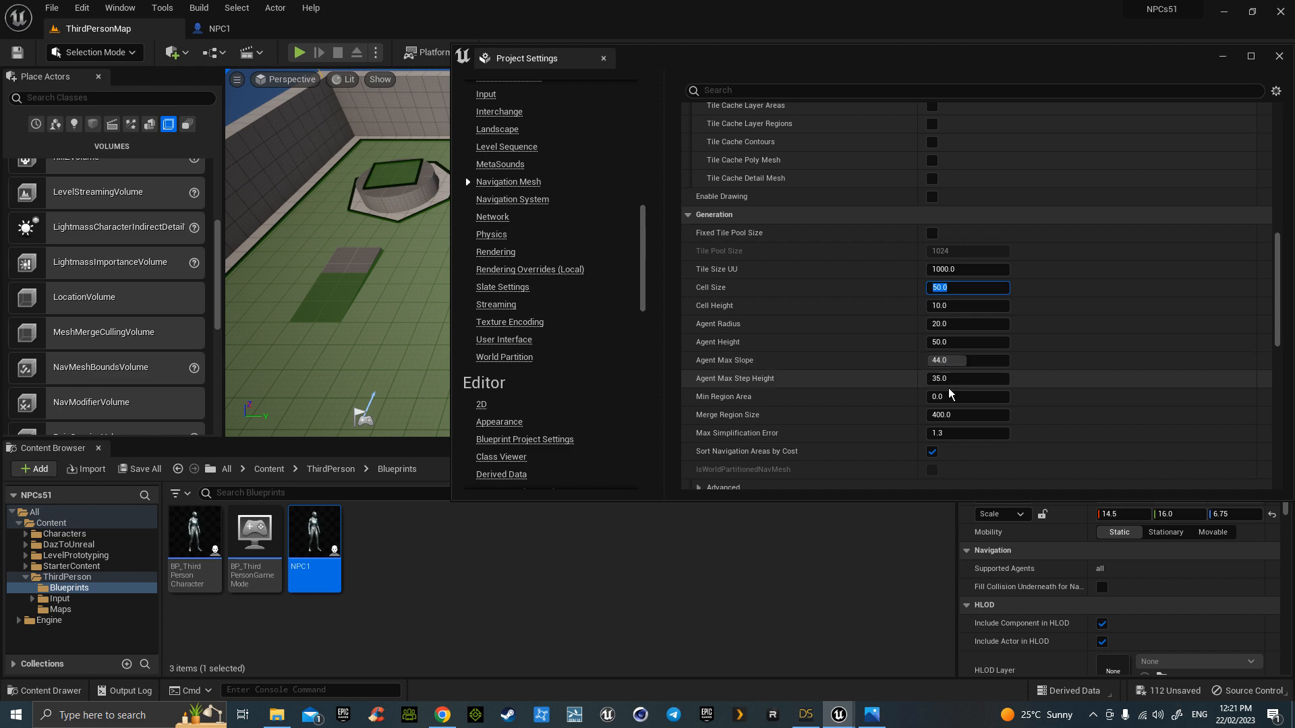
- Close Project Settings and fly the viewport toward the blocks and blue cube
click(1280, 57)
right_drag(749, 265, 732, 216)
key(w)
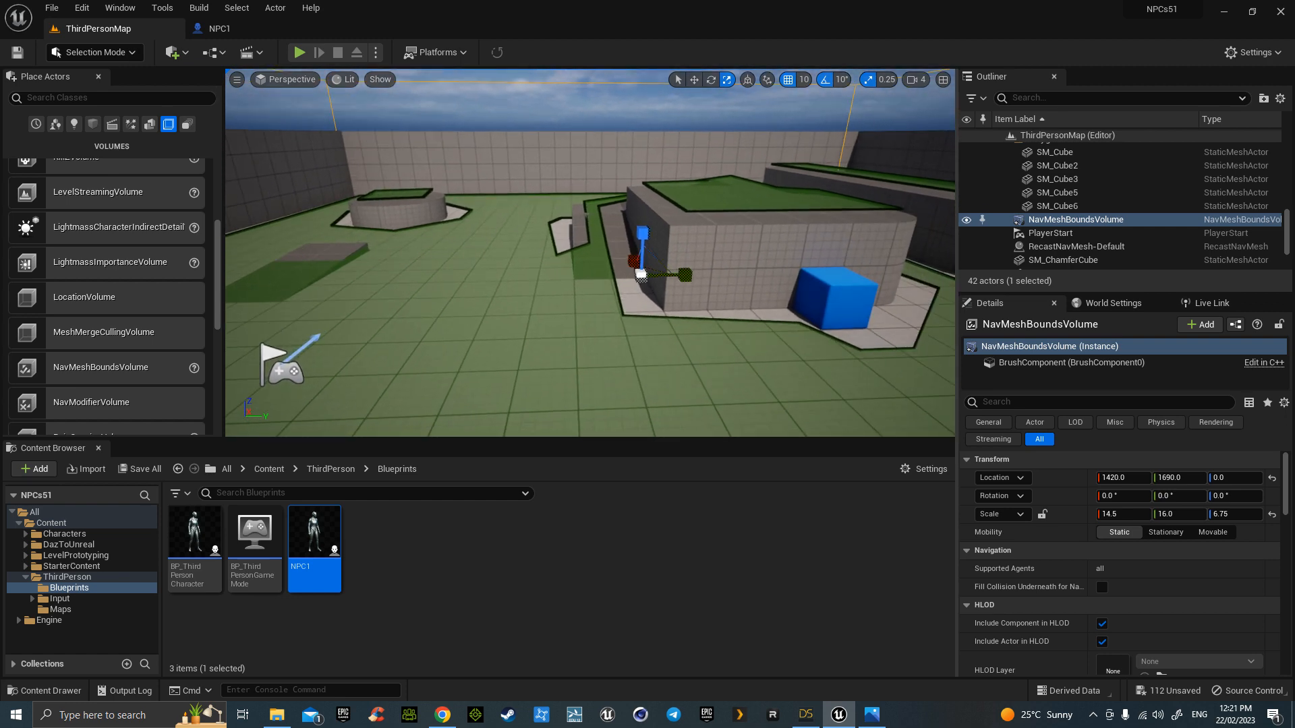
- Drop an NPC1 into the arena, then play-test by walking toward it and stopping
drag(315, 540, 530, 330)
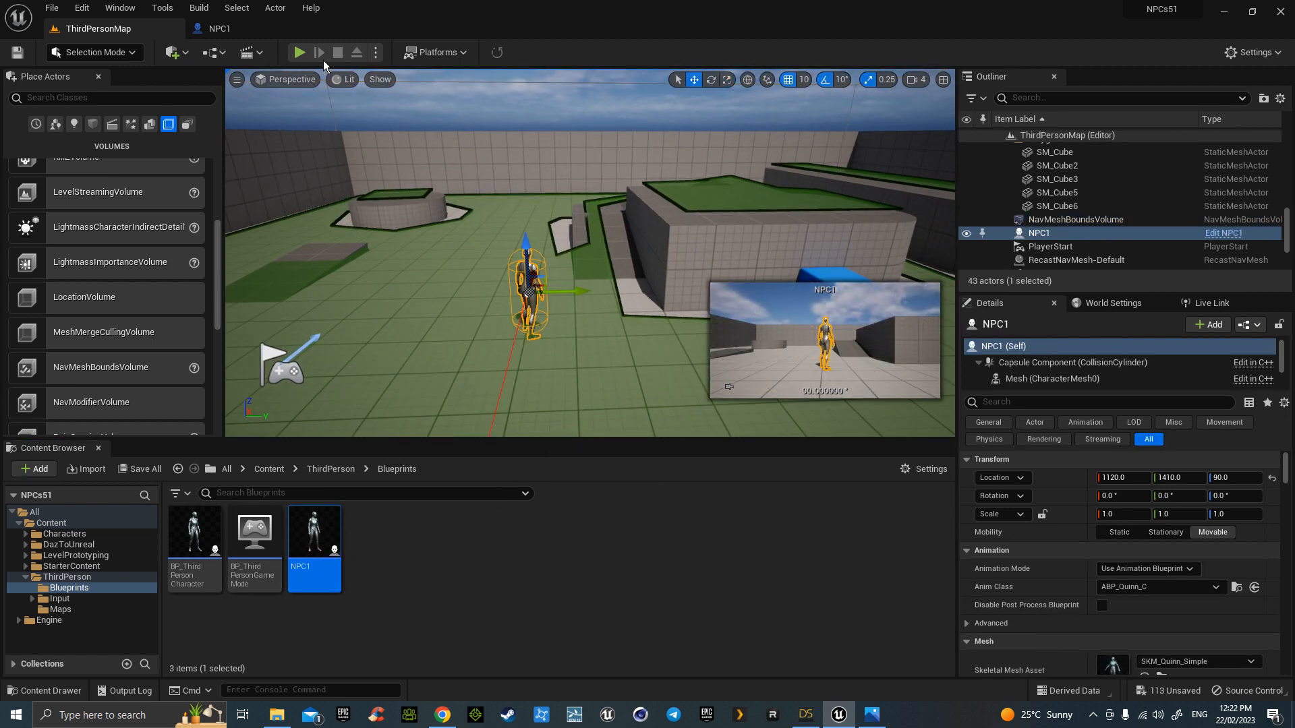
click(299, 53)
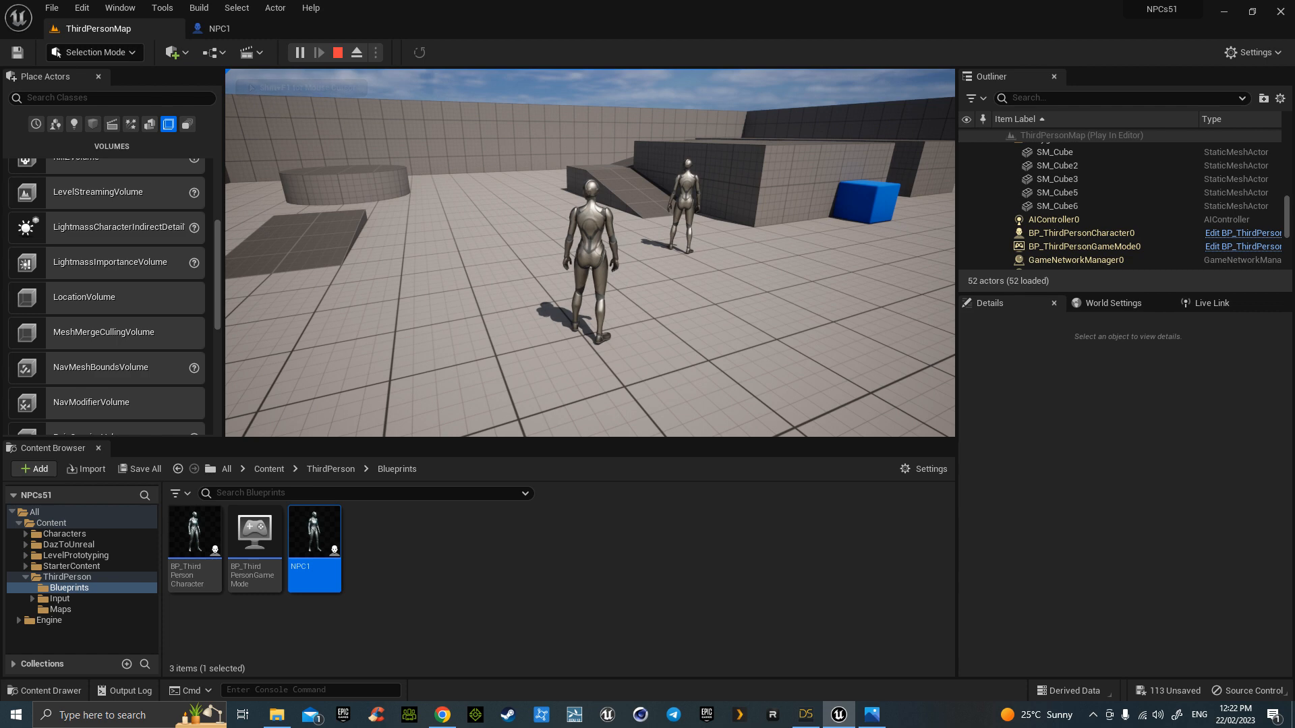
key(w)
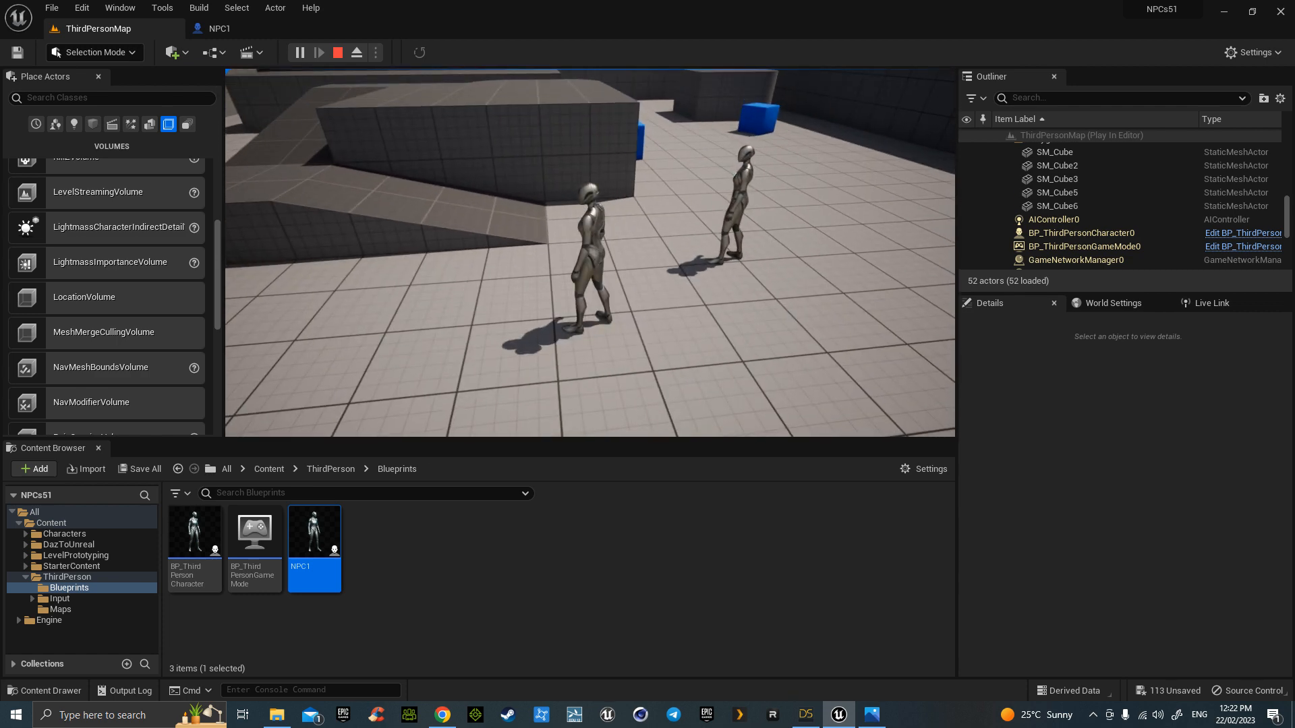
key(Escape)
click(256, 30)
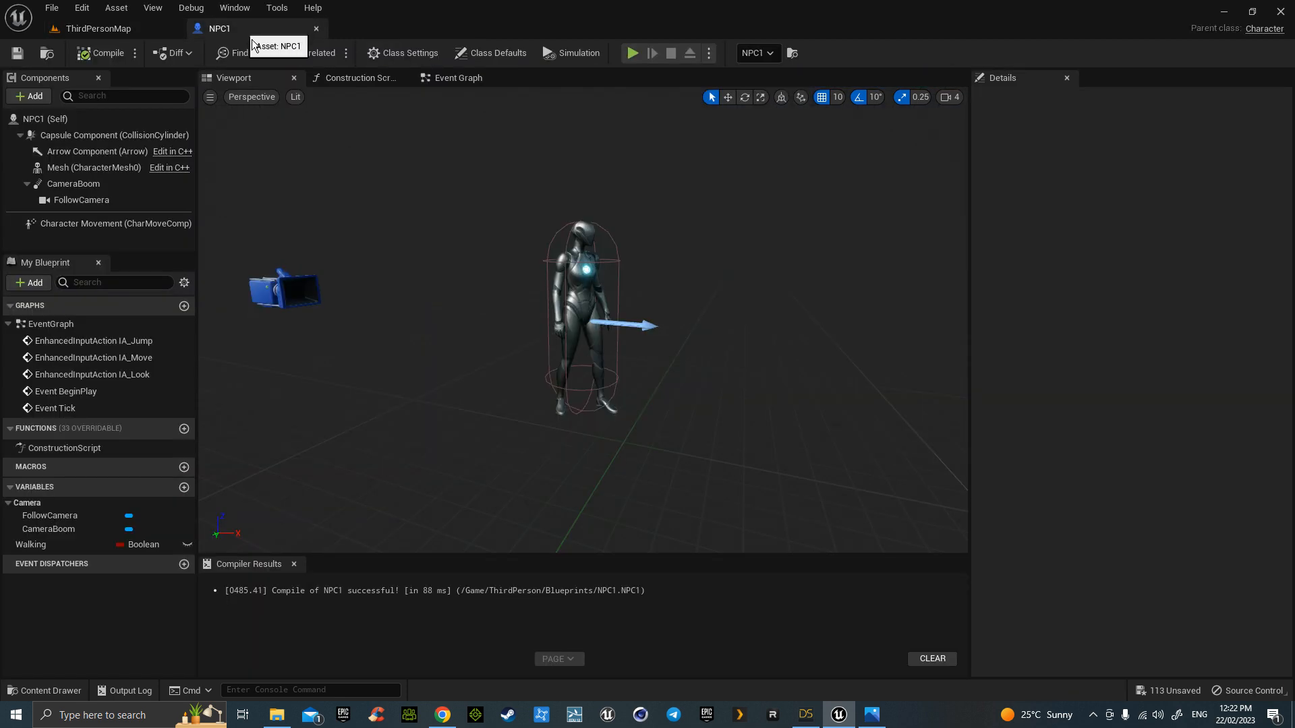
click(460, 79)
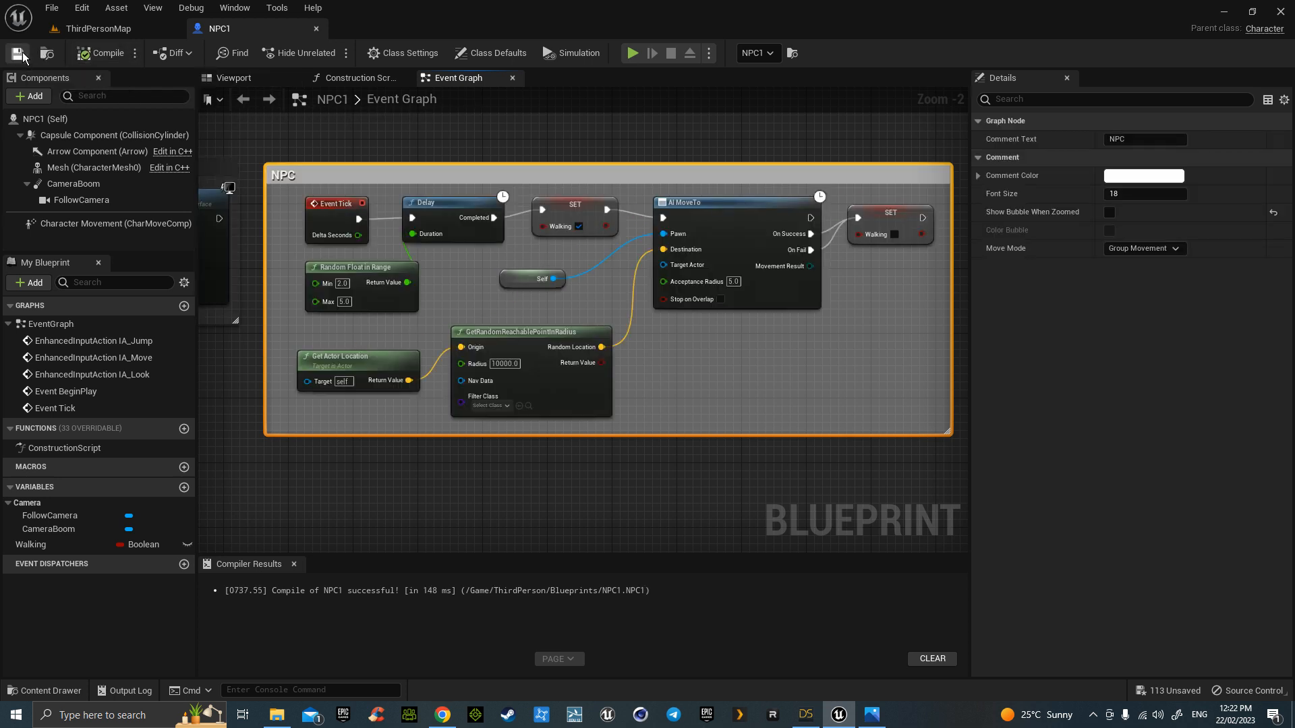
click(99, 28)
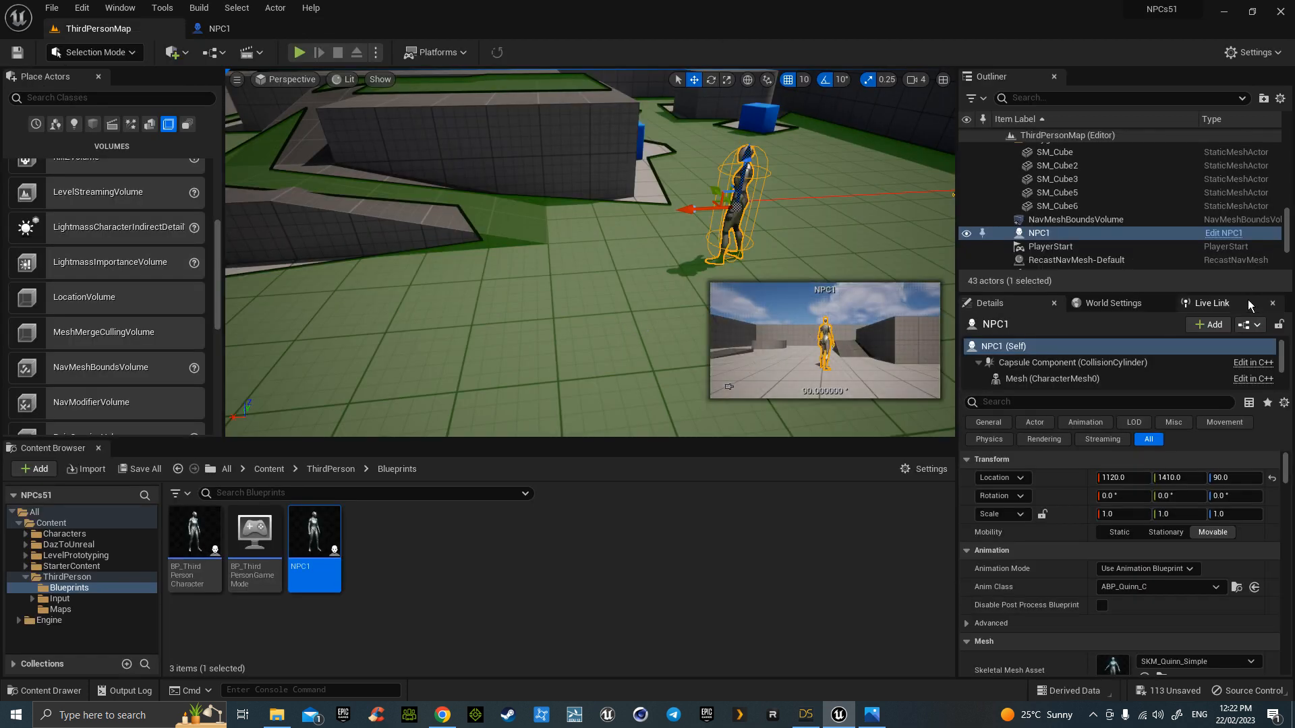
- Delete the NavMeshBoundsVolume and quit the editor choosing Don't Save
click(1105, 222)
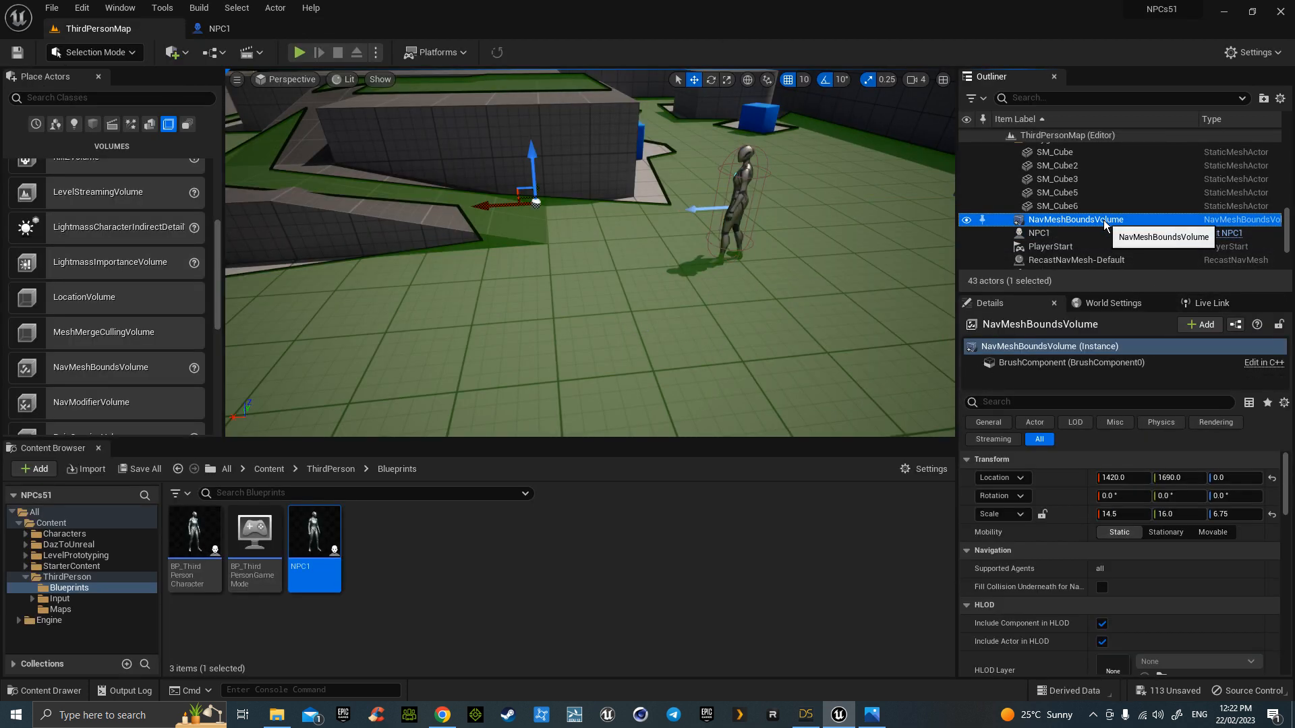
key(Delete)
mouse_move(838, 312)
right_down()
mouse_move(927, 219)
mouse_move(748, 337)
mouse_move(675, 310)
mouse_move(831, 305)
mouse_move(841, 320)
right_up()
key(s)
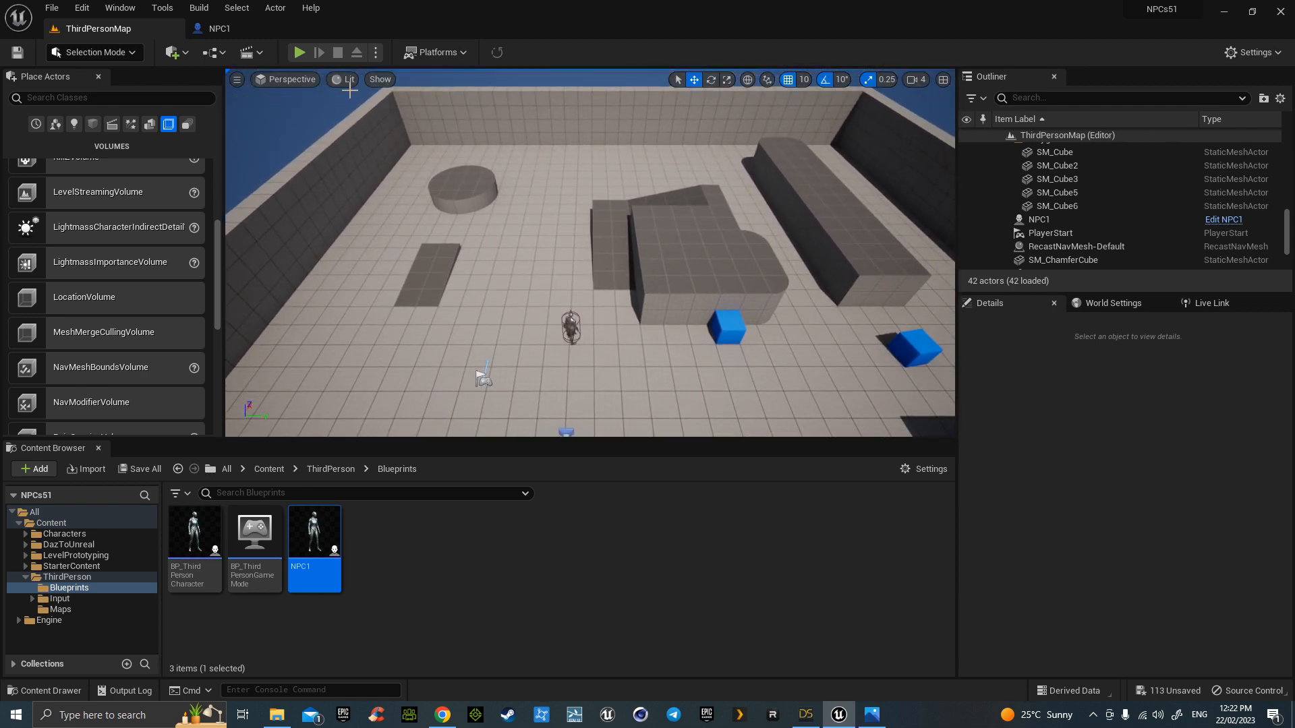
click(497, 52)
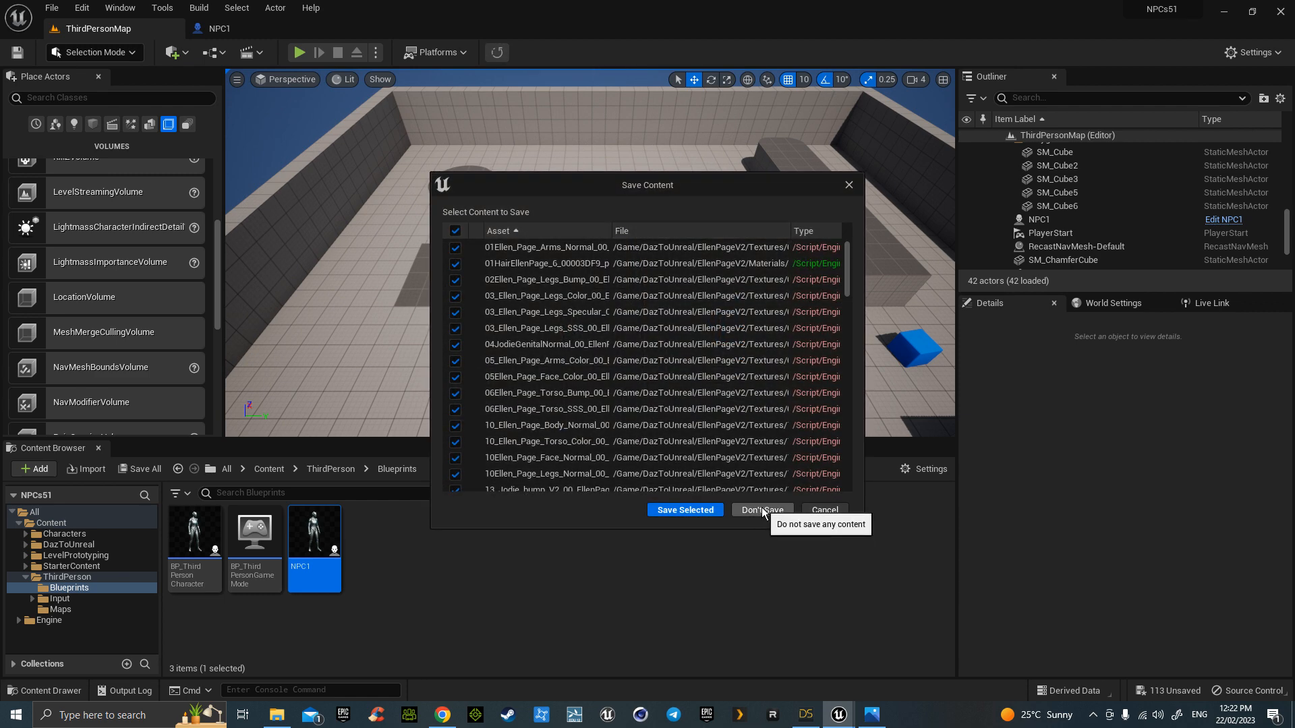
click(762, 510)
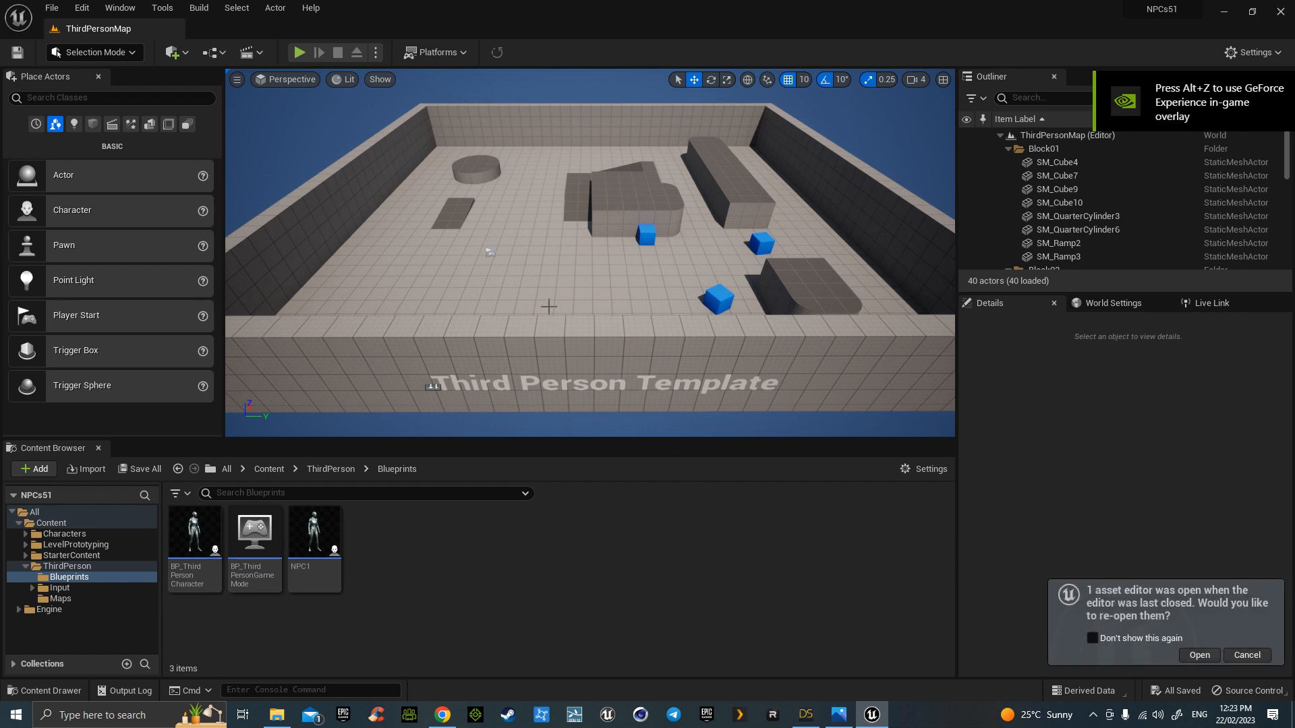
- Place a new NavMeshBoundsVolume from the Volumes list into the arena
key(w)
mouse_move(540, 373)
right_down()
mouse_move(540, 338)
mouse_move(541, 373)
right_up()
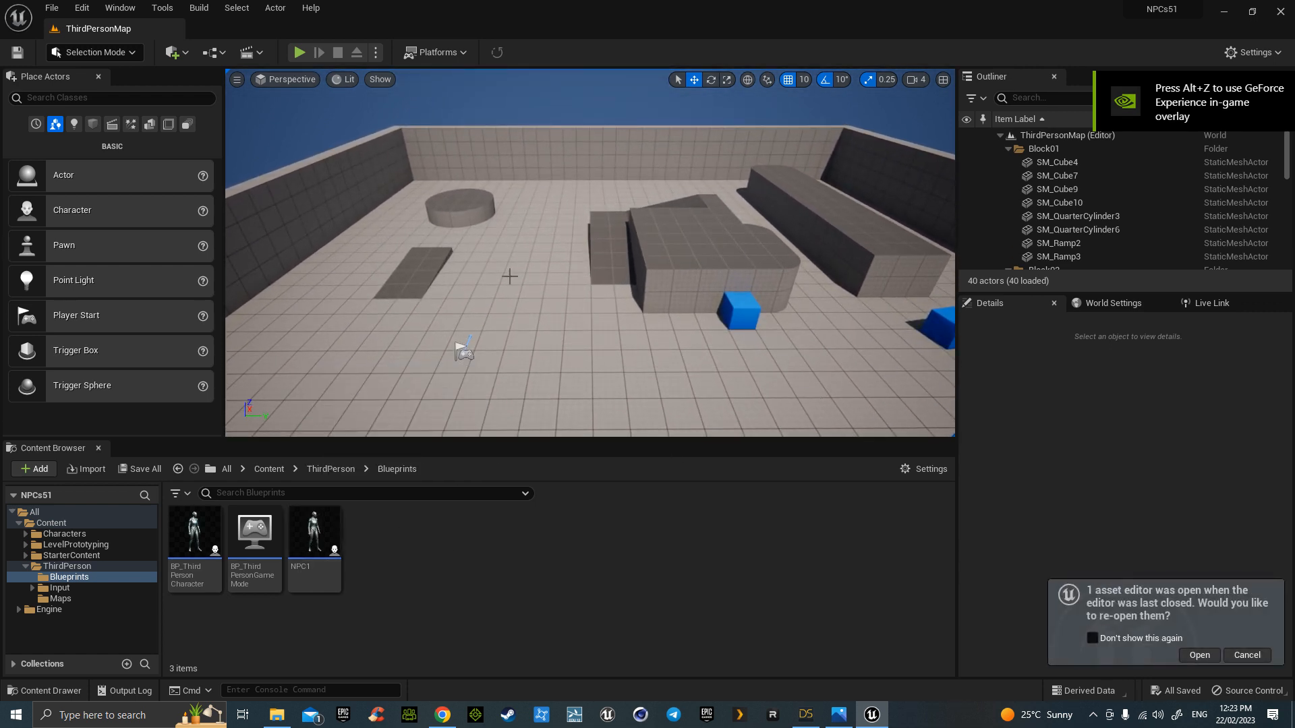
click(169, 124)
scroll(113, 404, down, 2)
scroll(113, 404, down, 3)
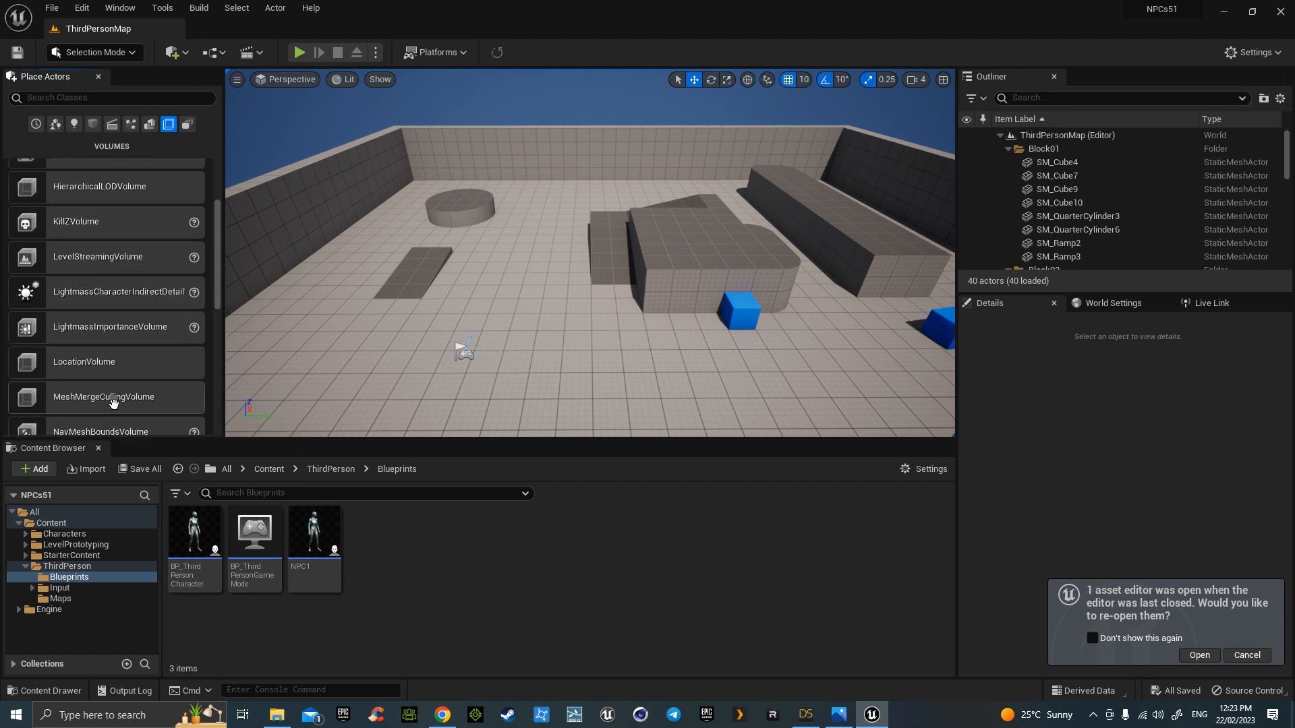
drag(111, 368, 561, 305)
- Scale the volume to cover the arena (about 16.25, 15.5, 5.5) and place another NPC1
key(r)
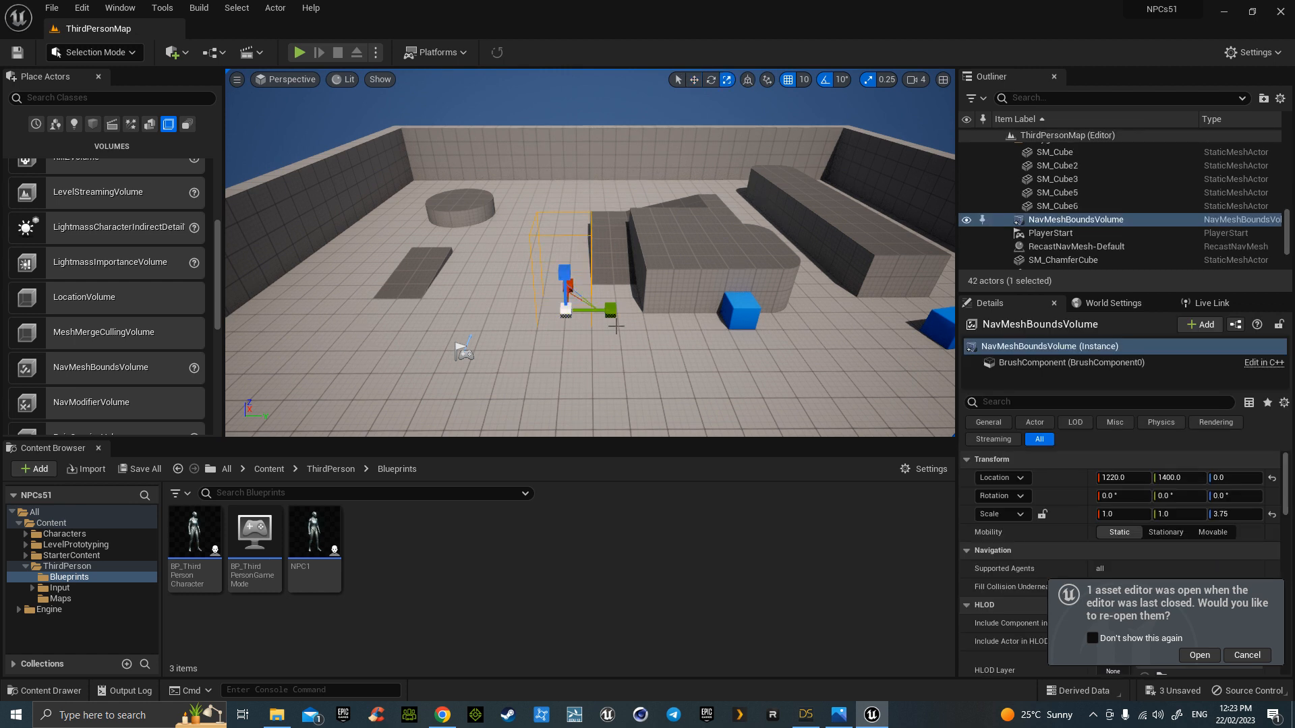
drag(614, 312, 598, 282)
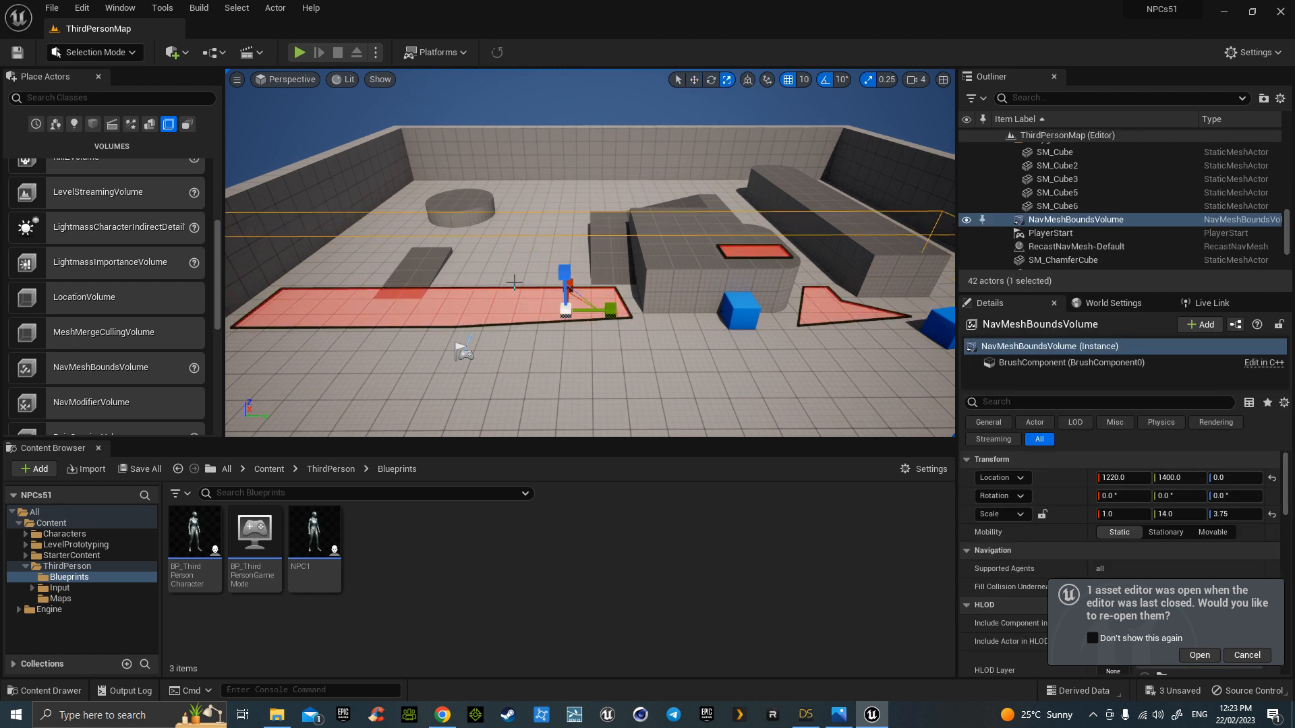
drag(572, 284, 710, 334)
key(w)
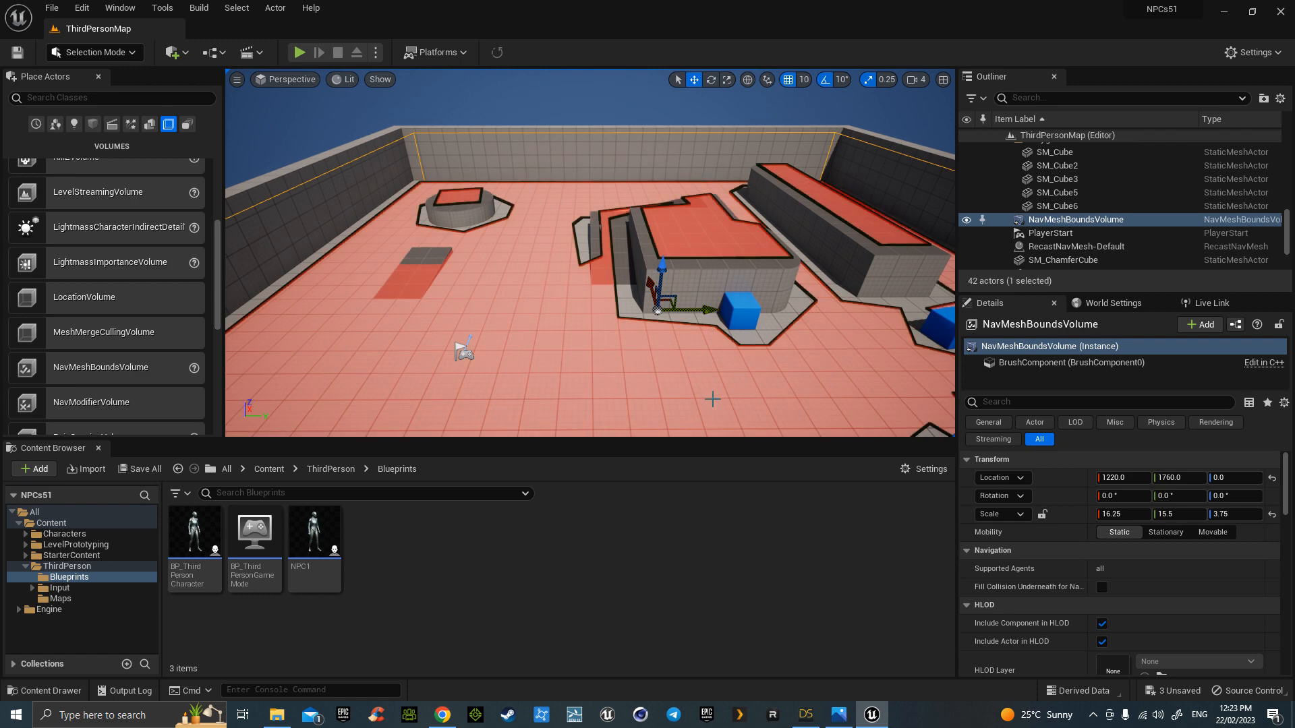
key(r)
drag(663, 275, 662, 251)
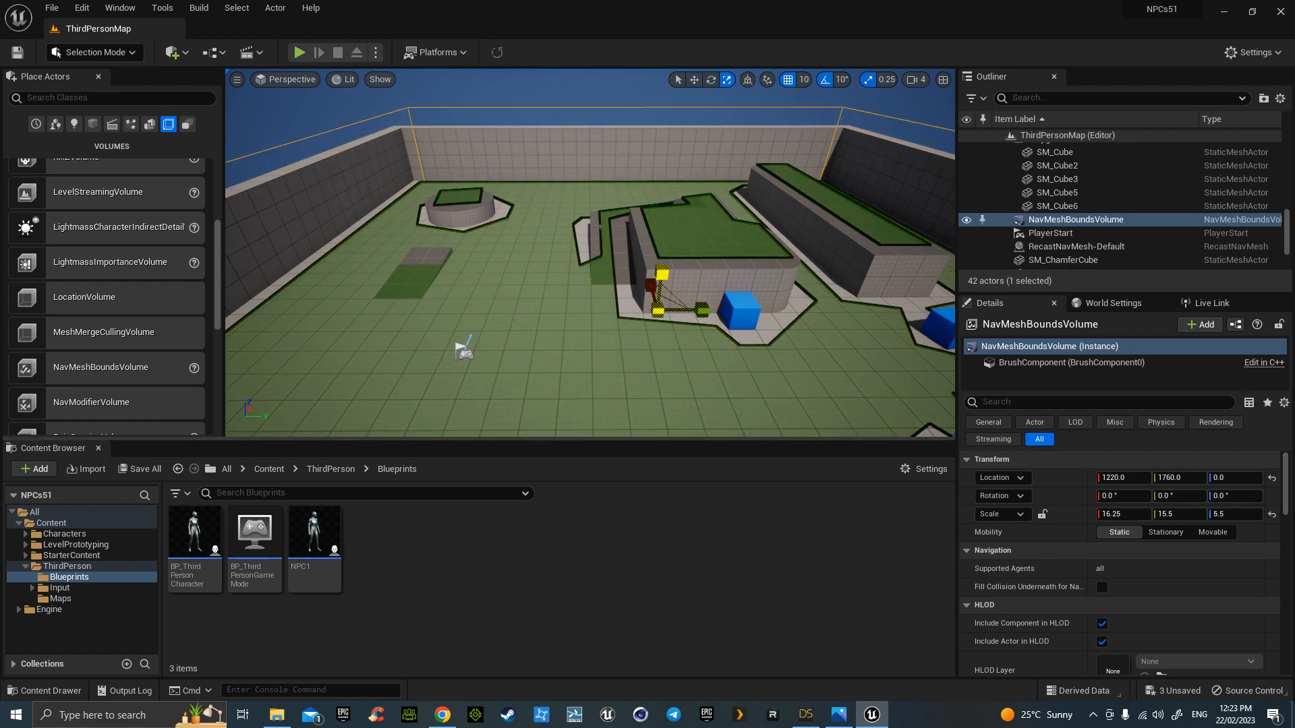
drag(315, 539, 542, 303)
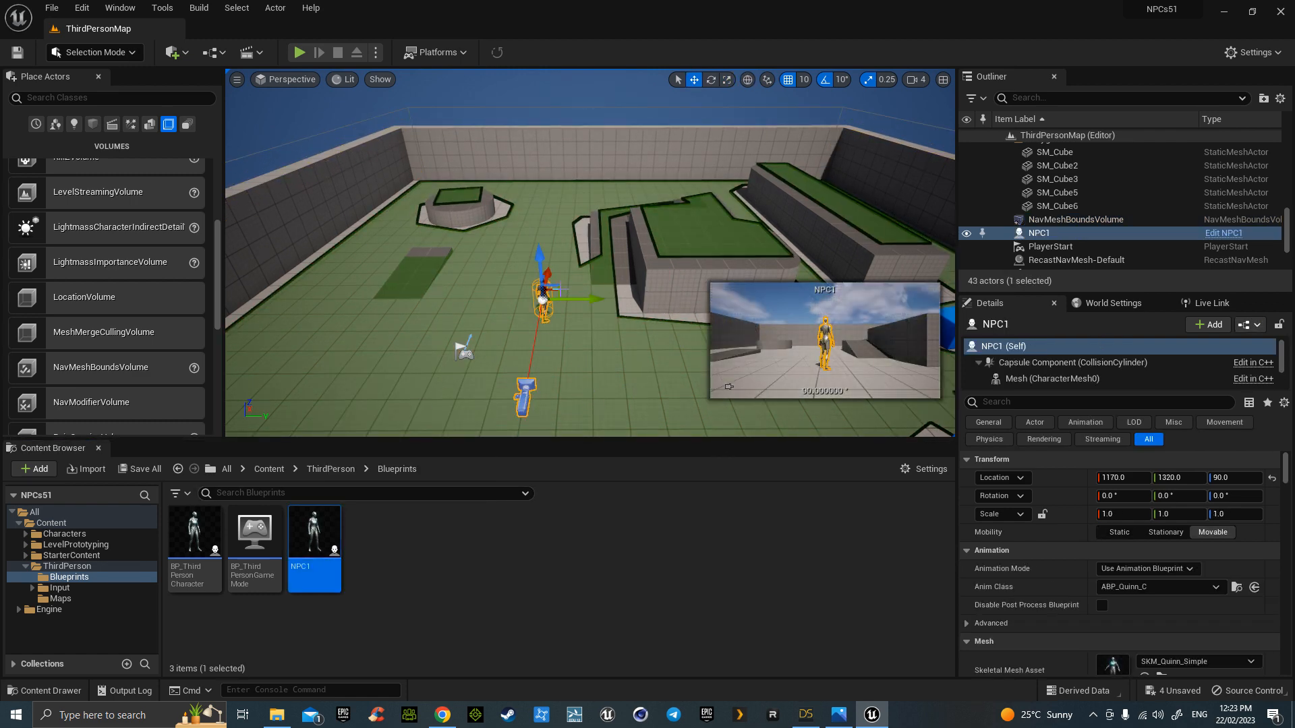
click(300, 51)
key(w)
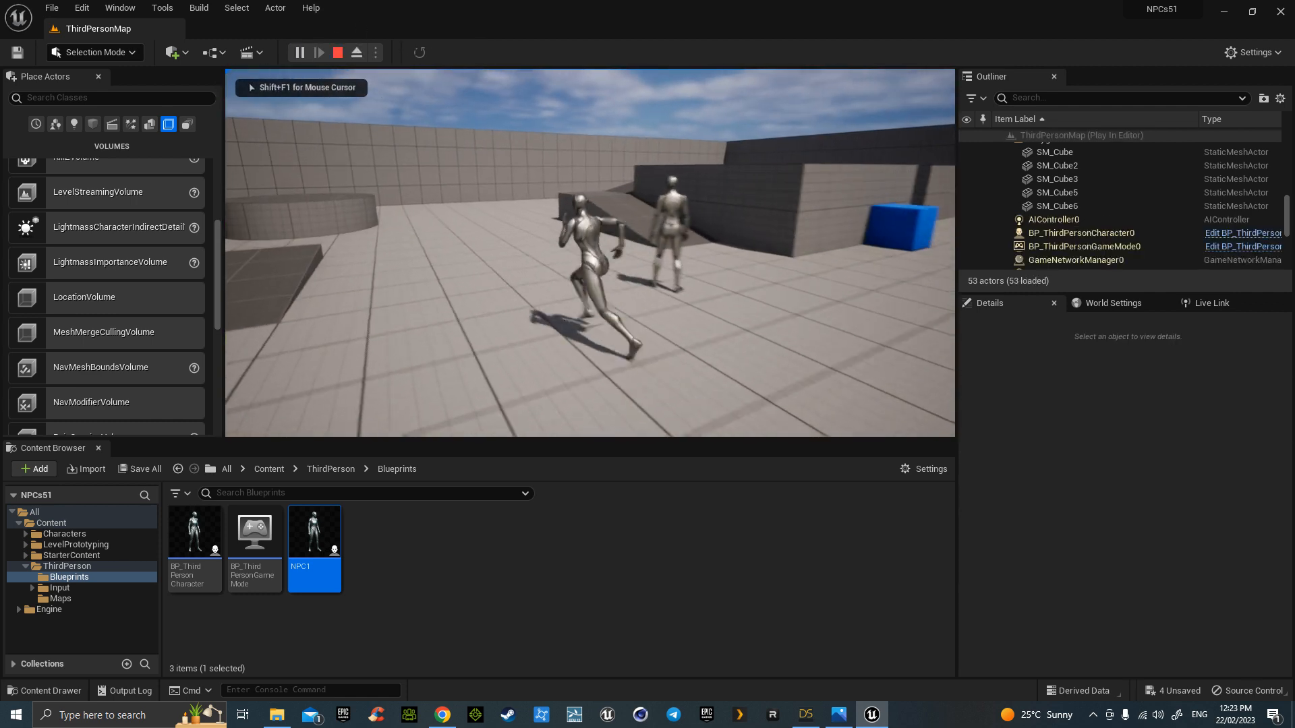
key(a)
key(d)
key(s)
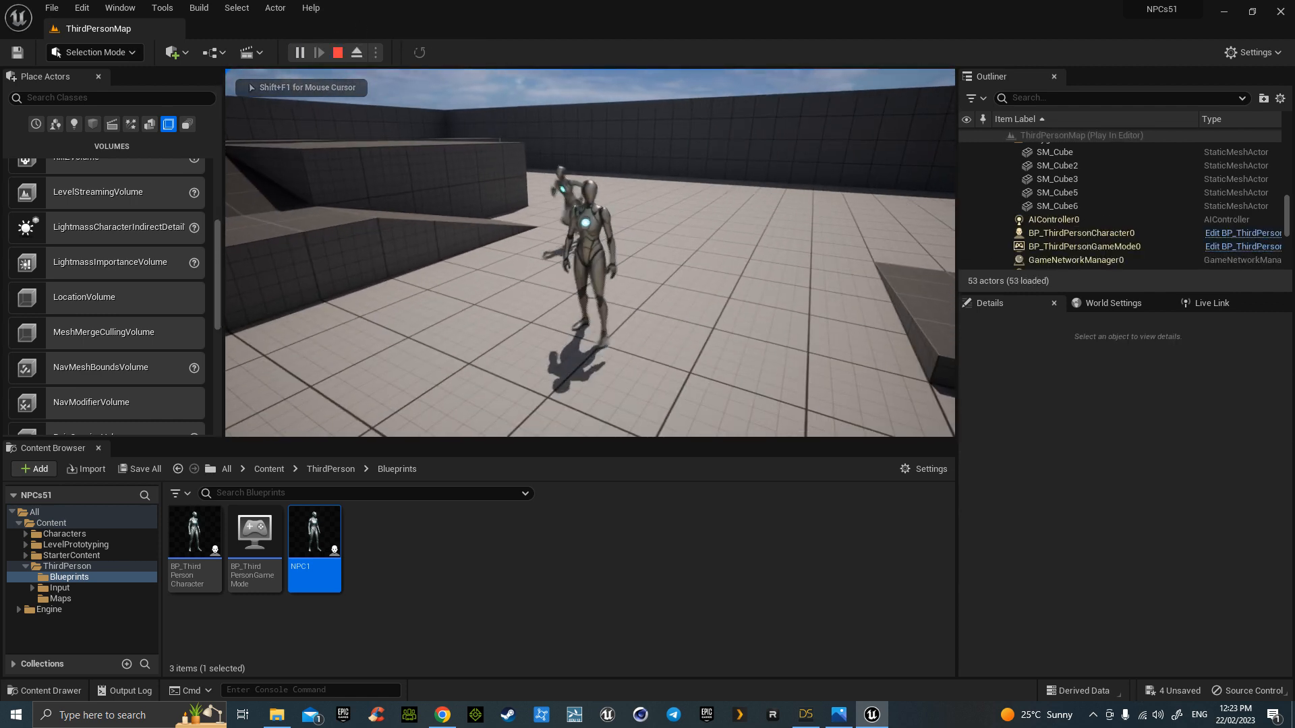
key(d)
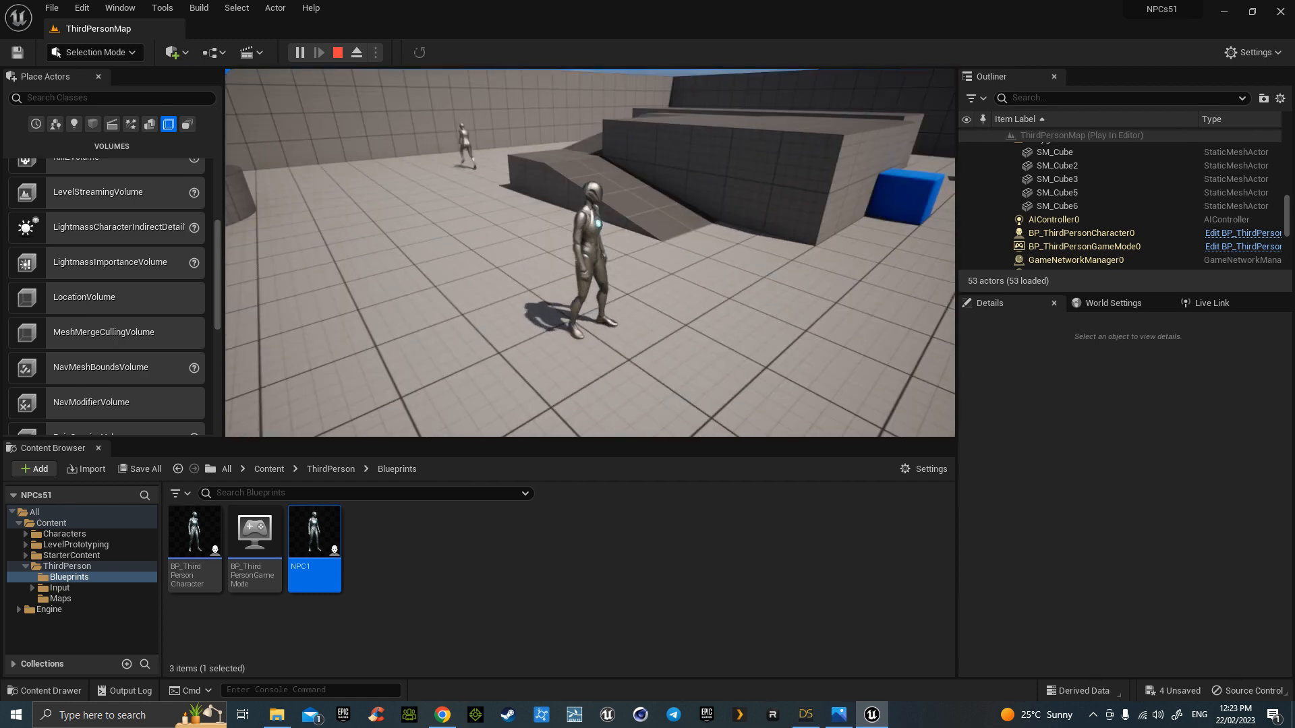
key(w)
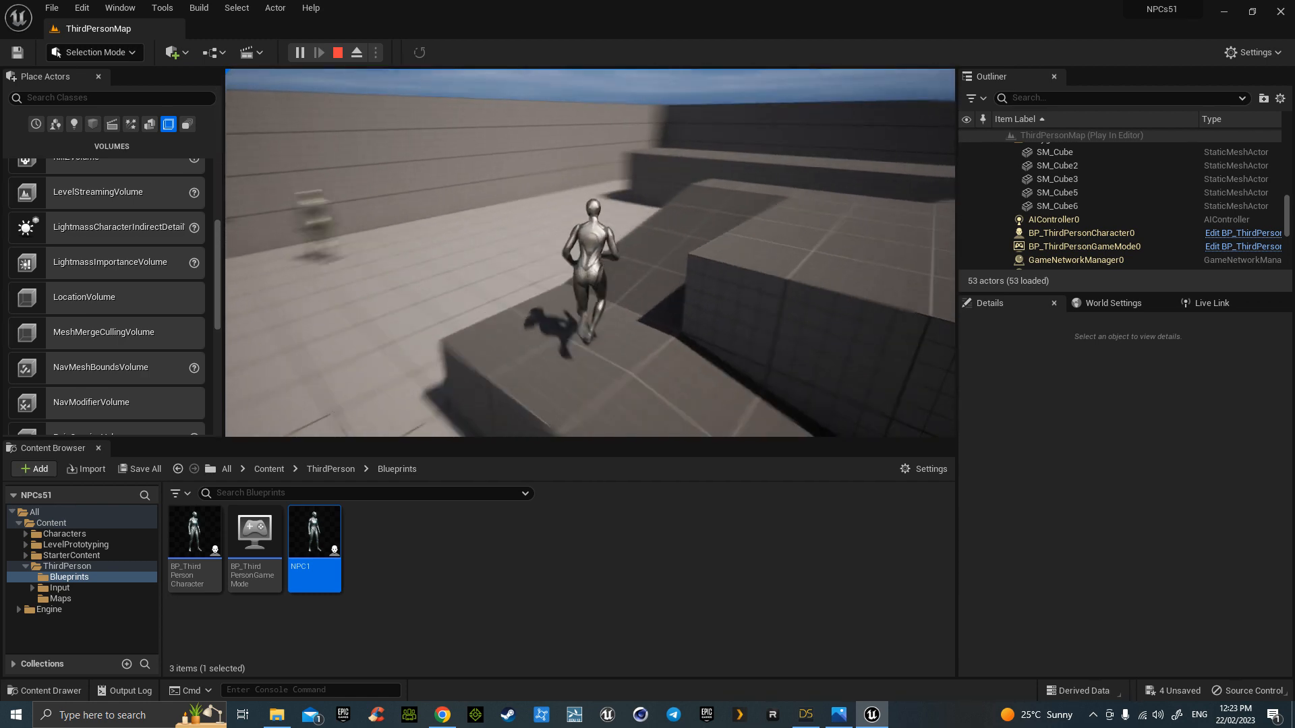
key(space)
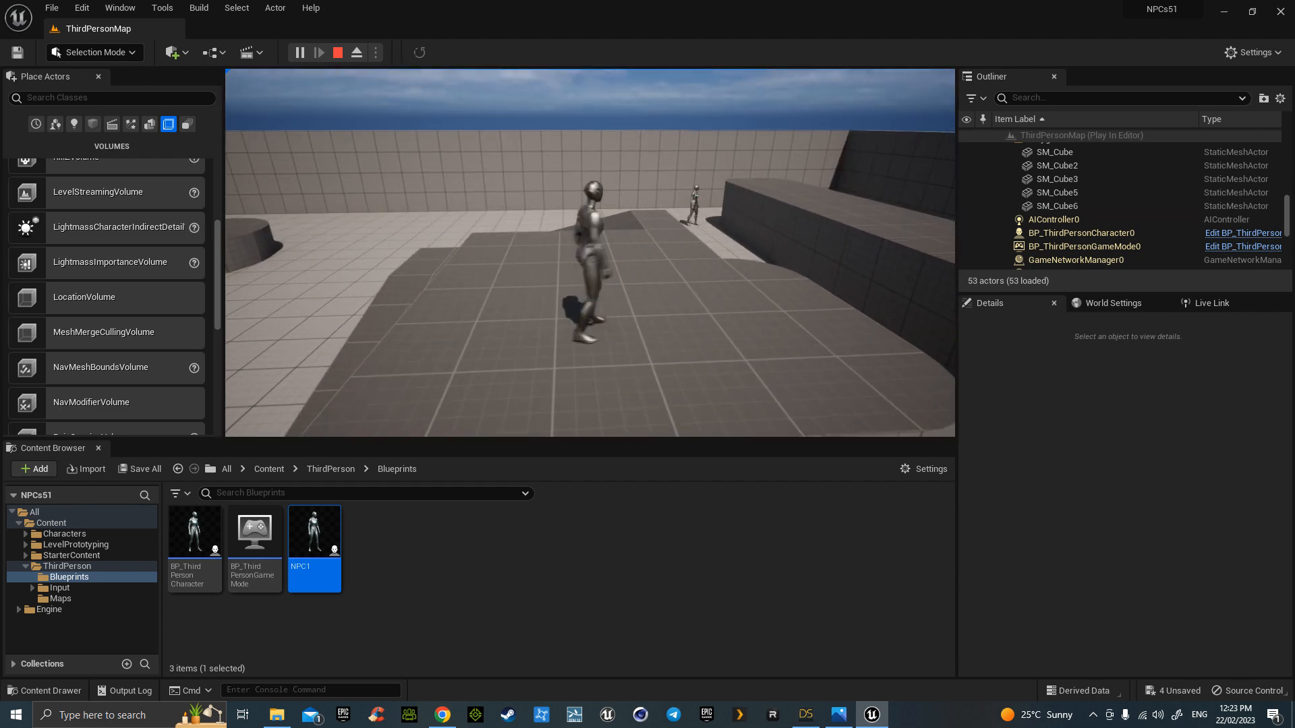
key(s)
key(w)
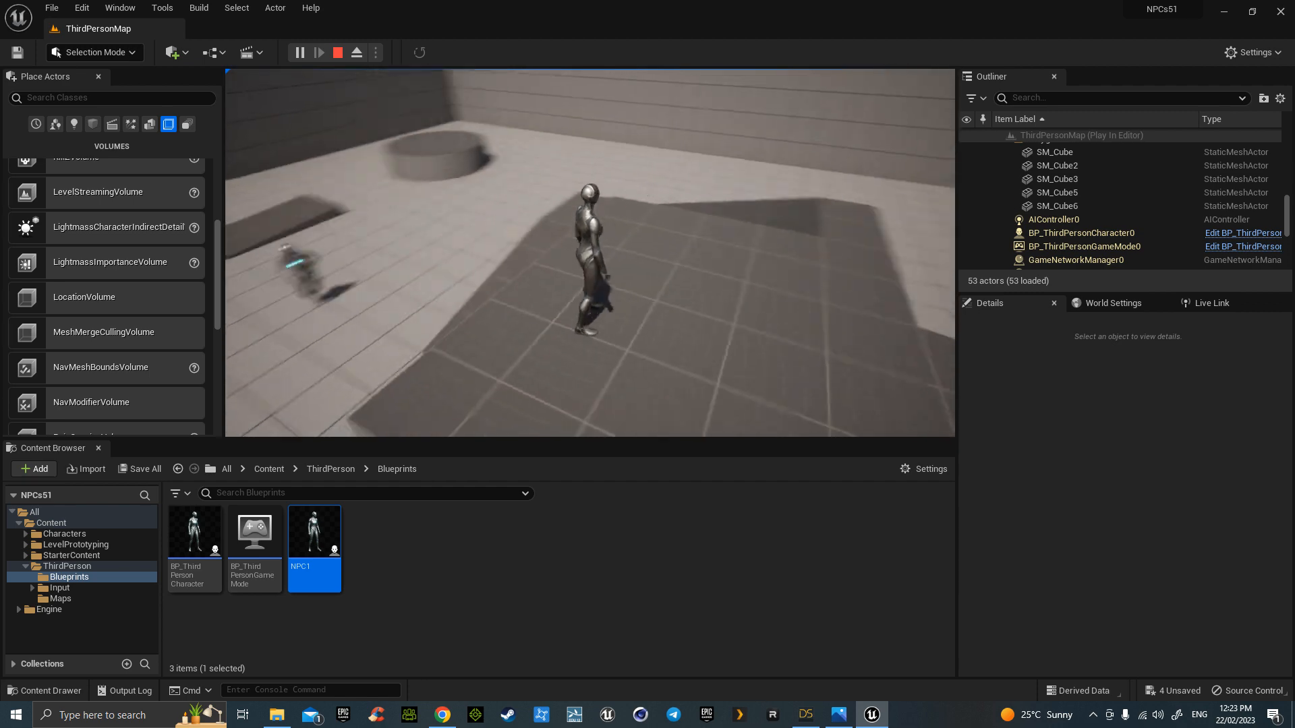
key(s)
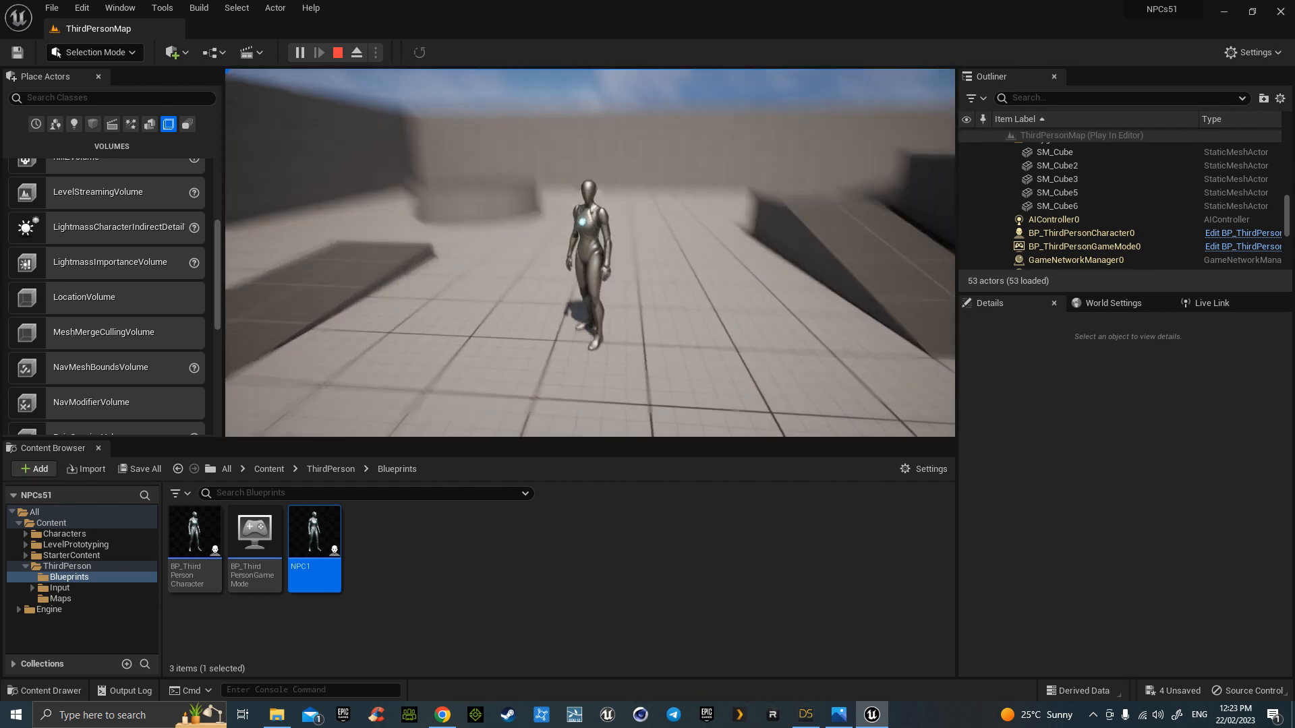
key(Escape)
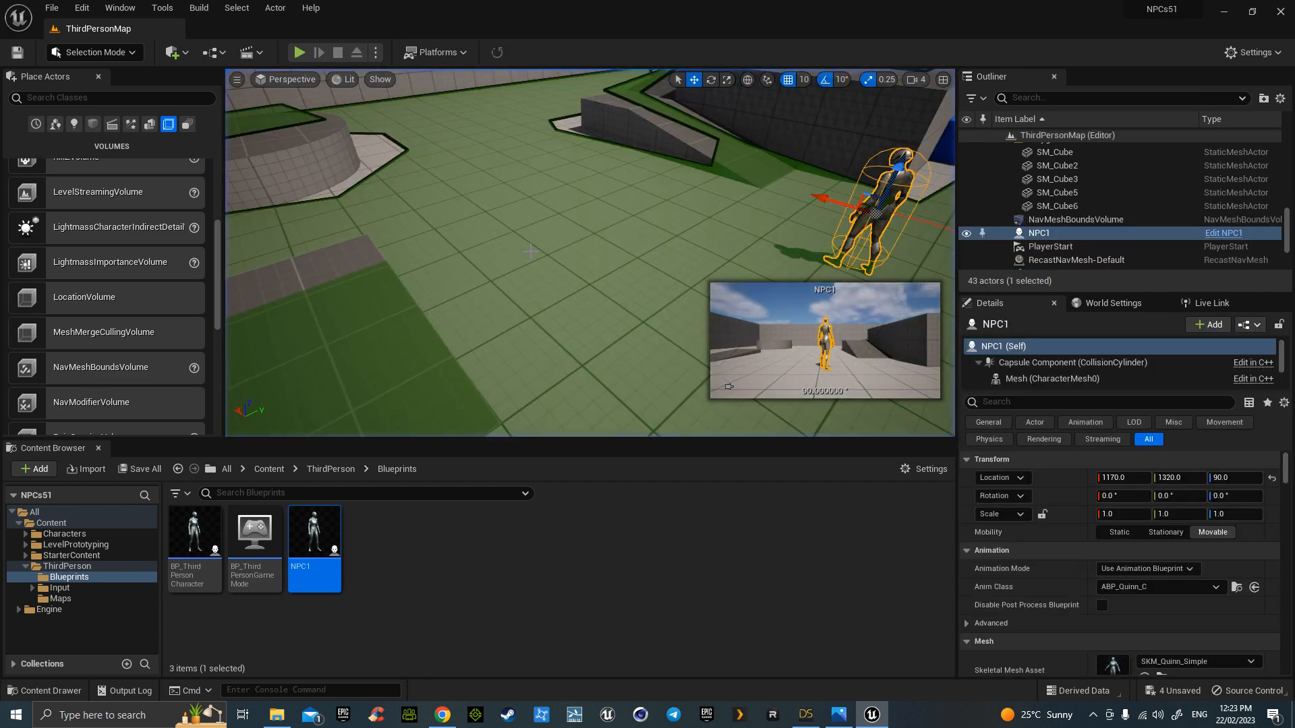
right_drag(574, 223, 358, 152)
key(s)
key(w)
right_drag(690, 203, 469, 209)
key(d)
key(w)
key(s)
key(w)
right_drag(657, 233, 657, 247)
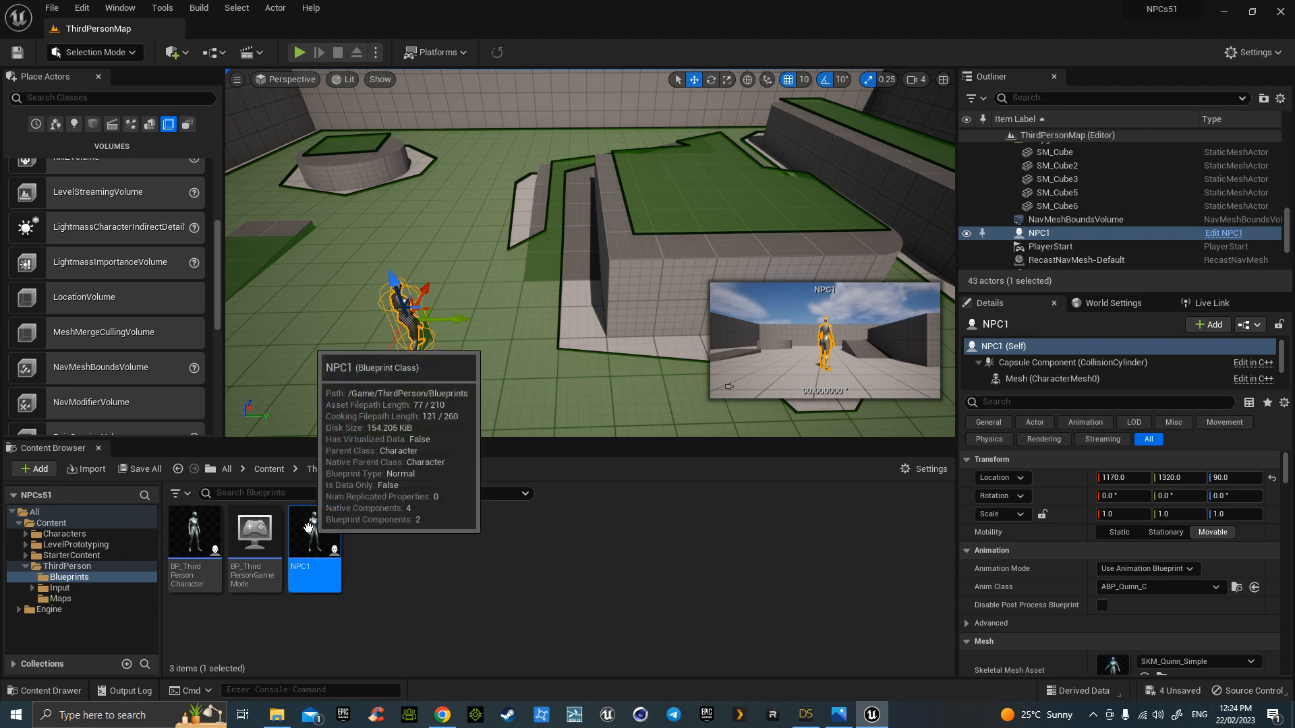
right_click(314, 550)
- Duplicate the NPC1 blueprint as NPC2 and open it
click(436, 267)
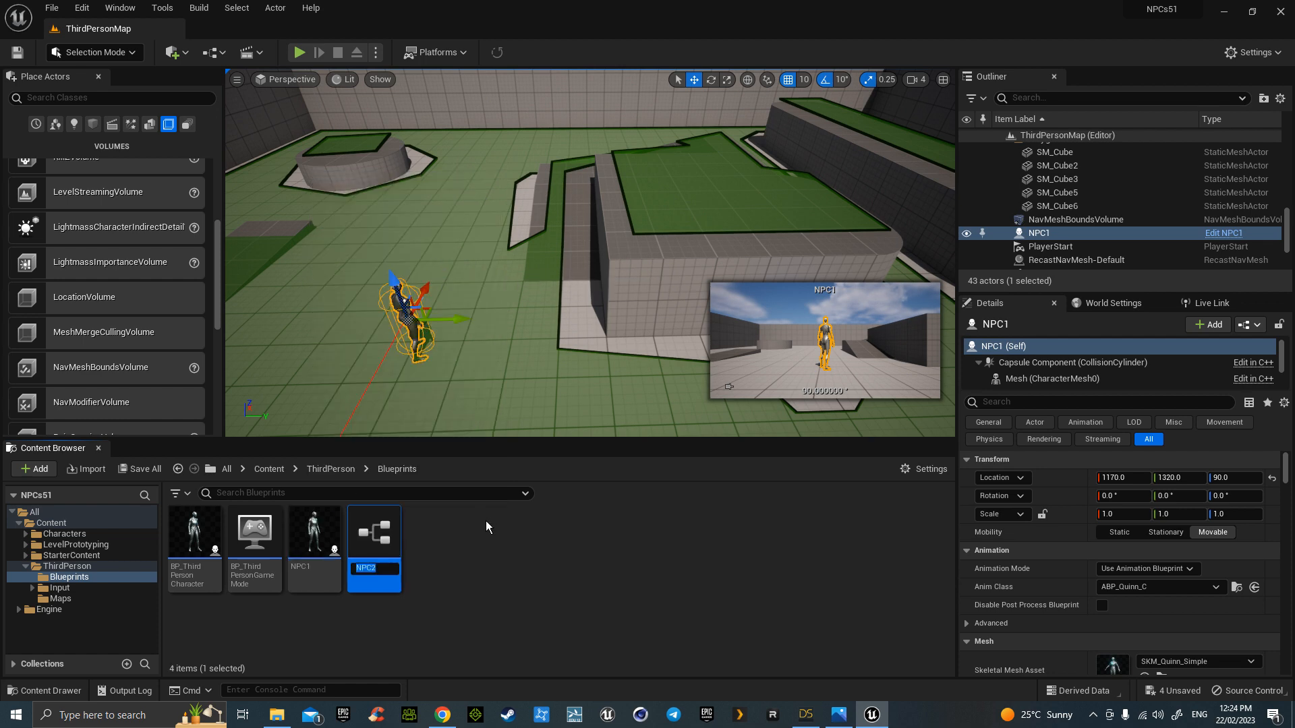
key(Return)
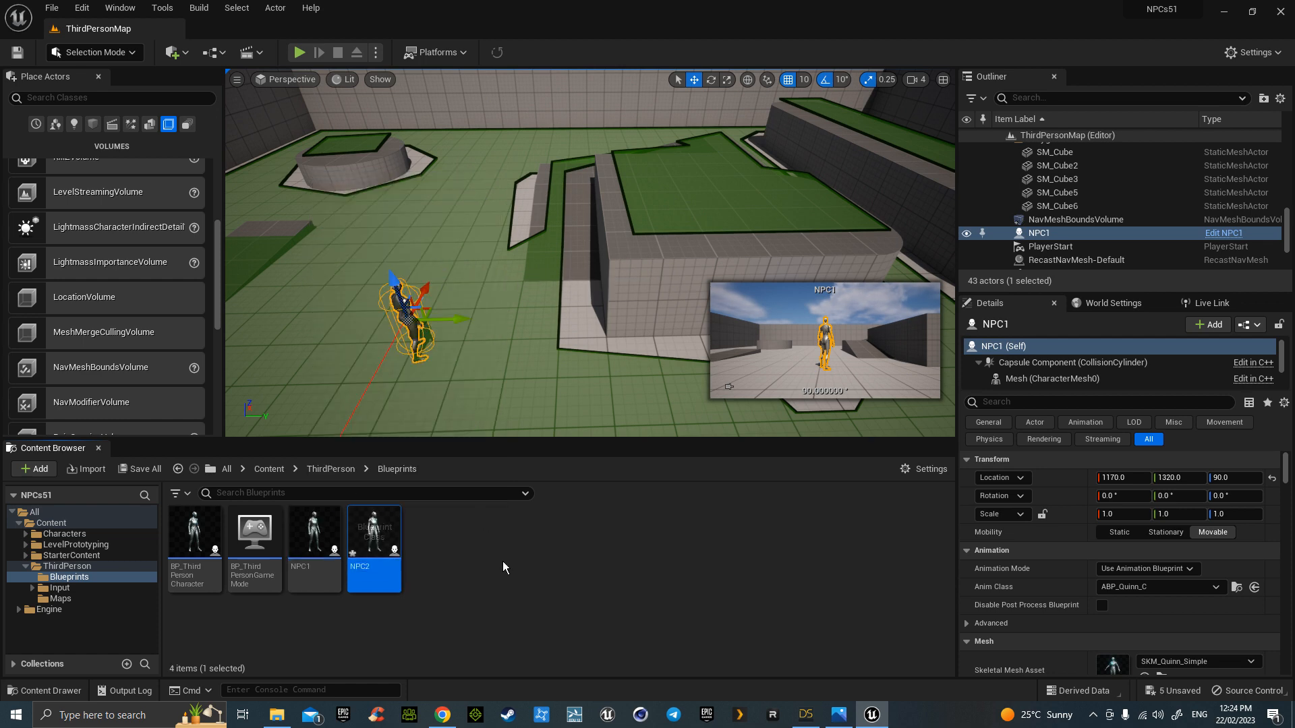
double_click(379, 540)
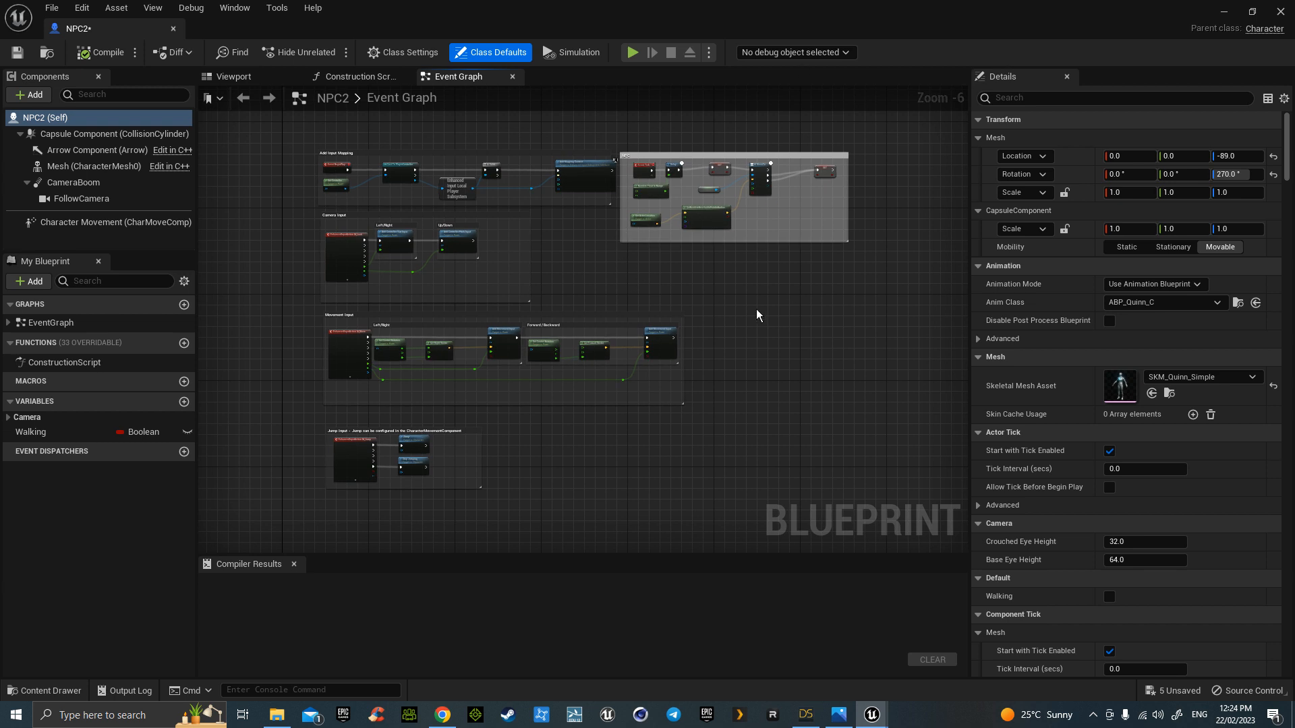
- Inspect NPC2's skeletal mesh unchanged, dock its editor, and return to ThirdPersonMap
click(95, 166)
click(245, 79)
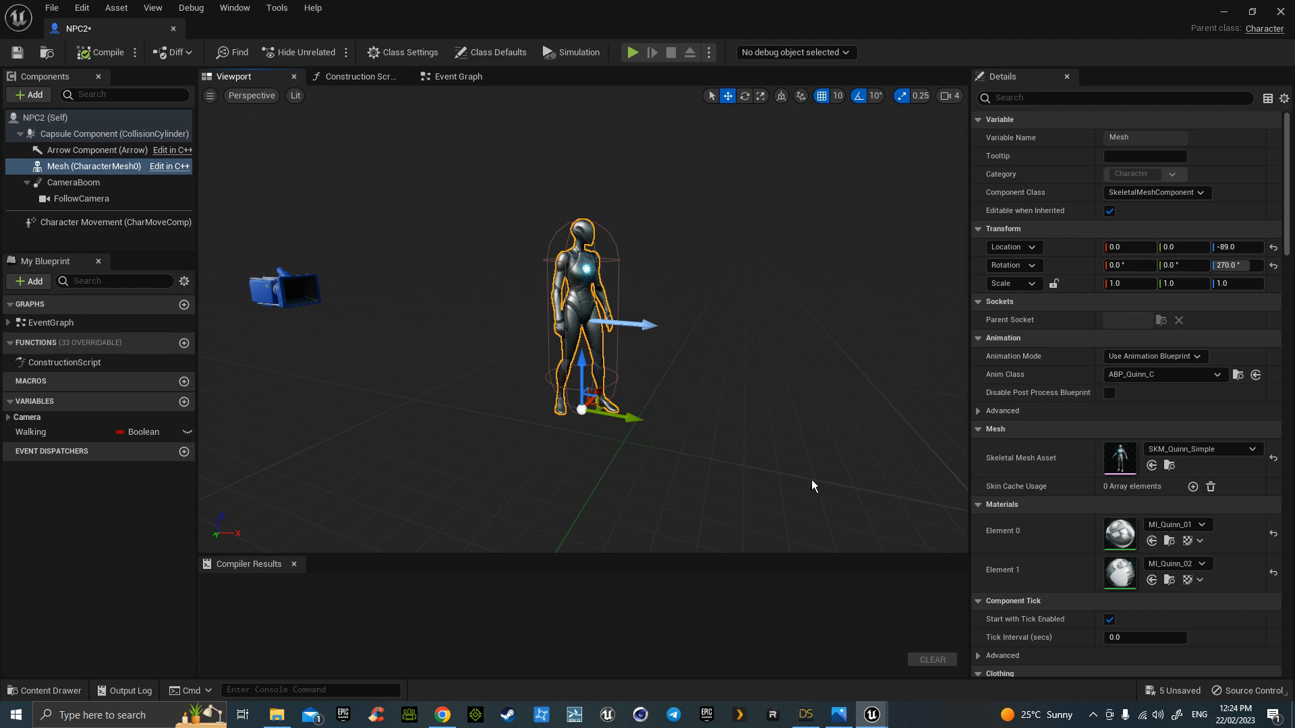
click(1199, 450)
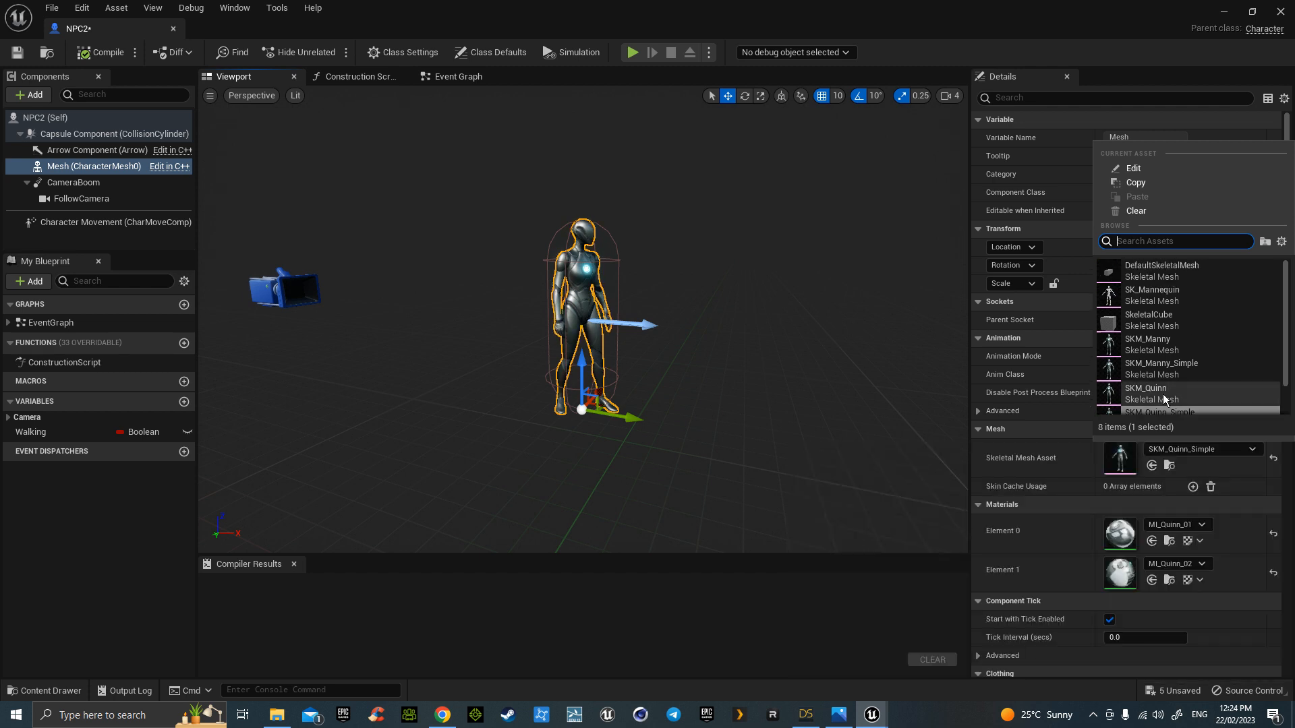
click(1199, 448)
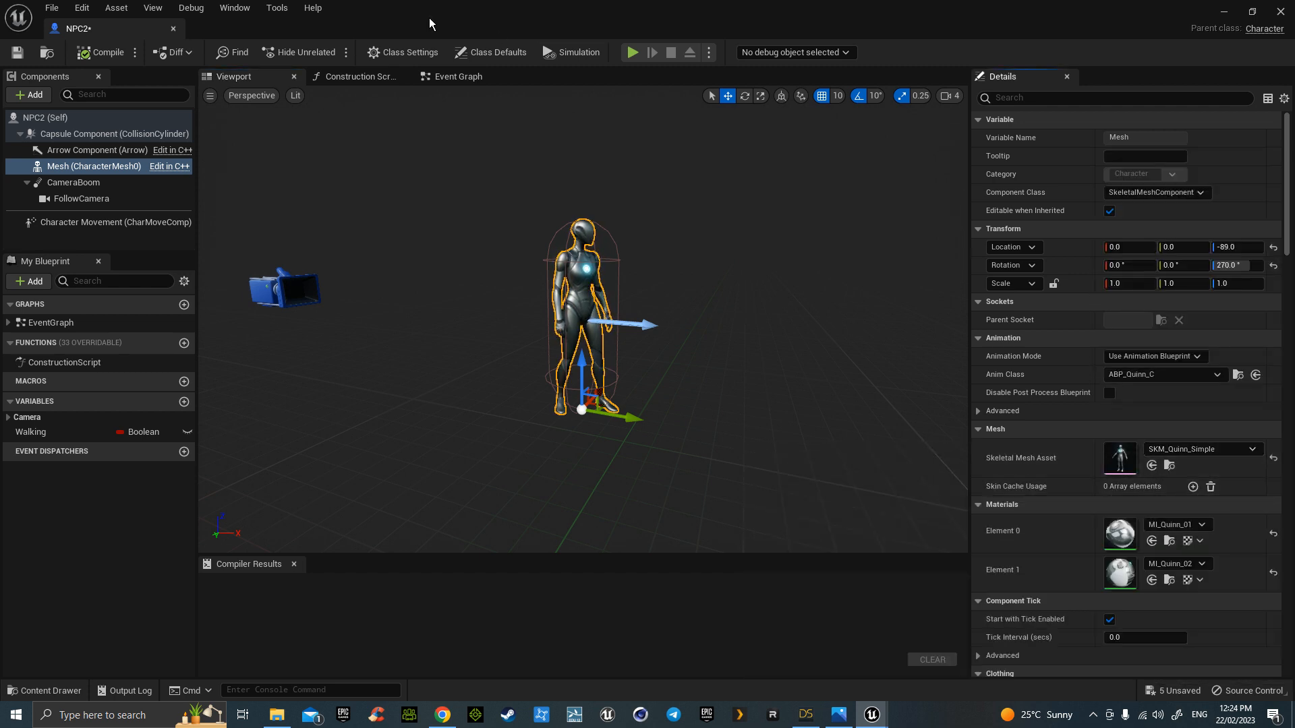
drag(135, 26, 321, 34)
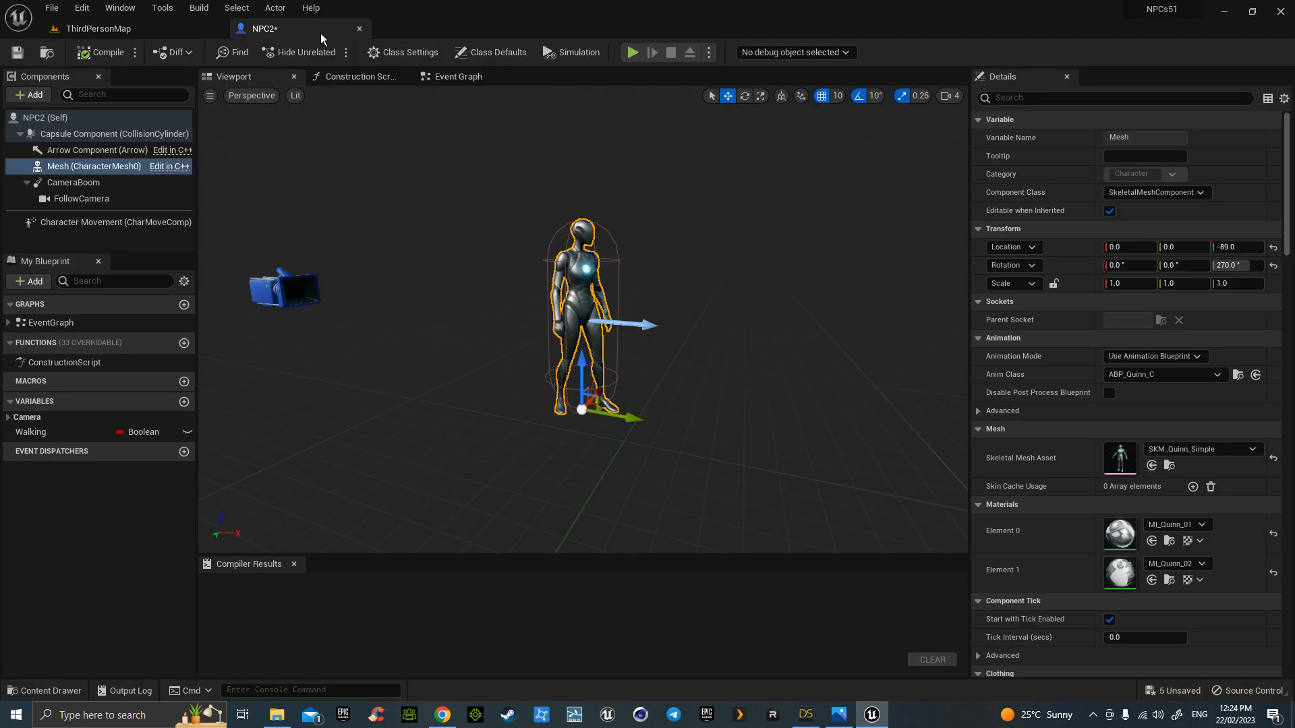
click(141, 24)
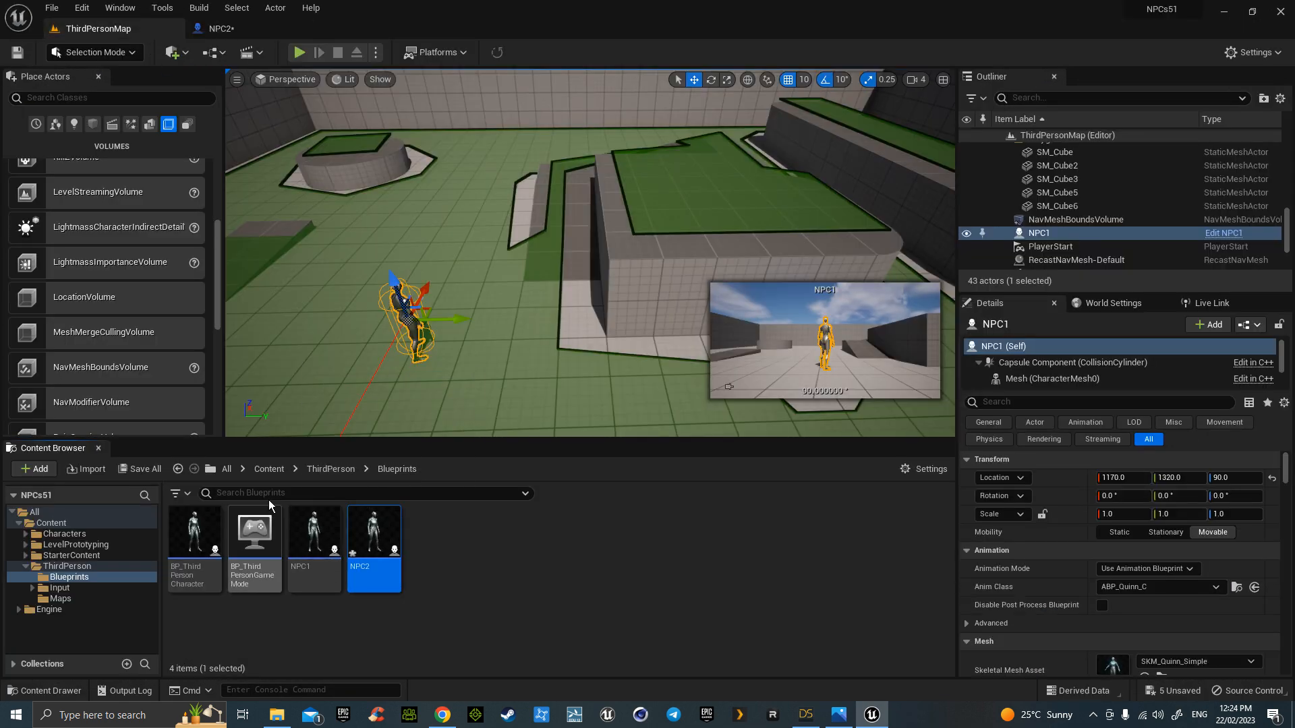
- Go up to the top-level Content folder, select the floor SM_Cube, and switch to DAZ Studio
click(268, 470)
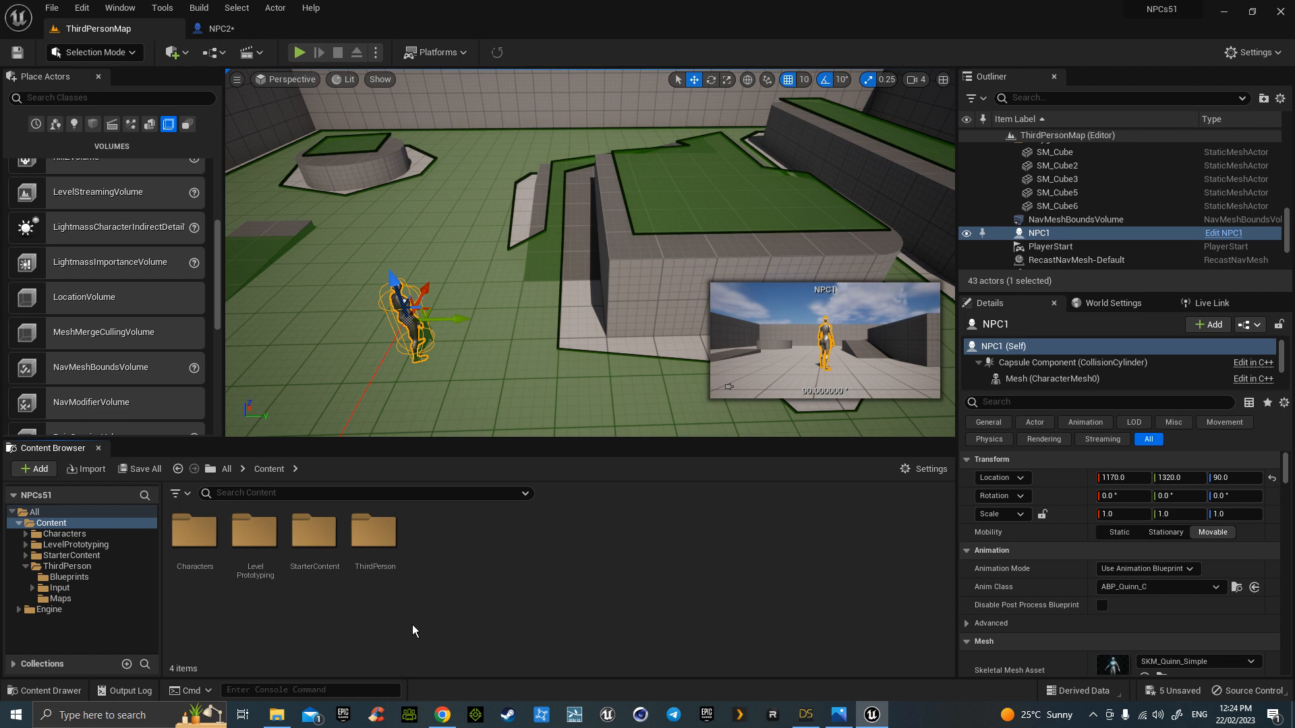
mouse_move(521, 385)
right_down()
mouse_move(480, 381)
mouse_move(524, 380)
right_up()
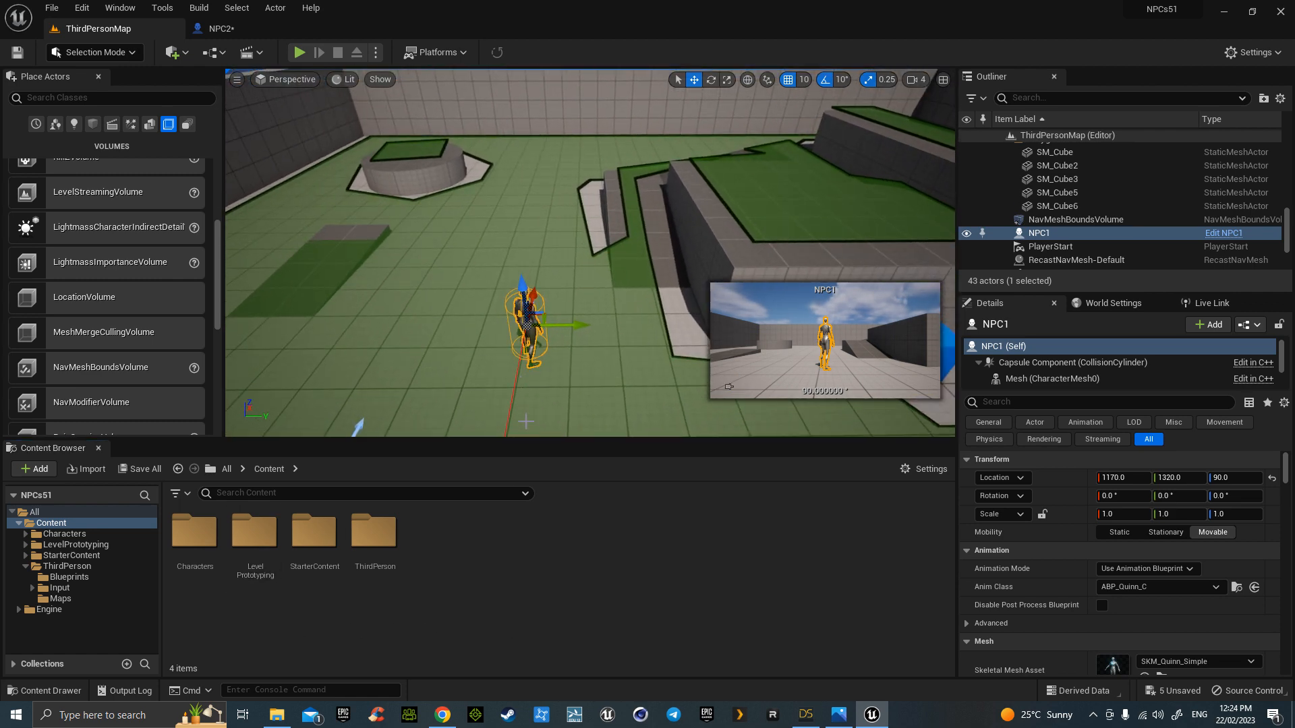
click(562, 418)
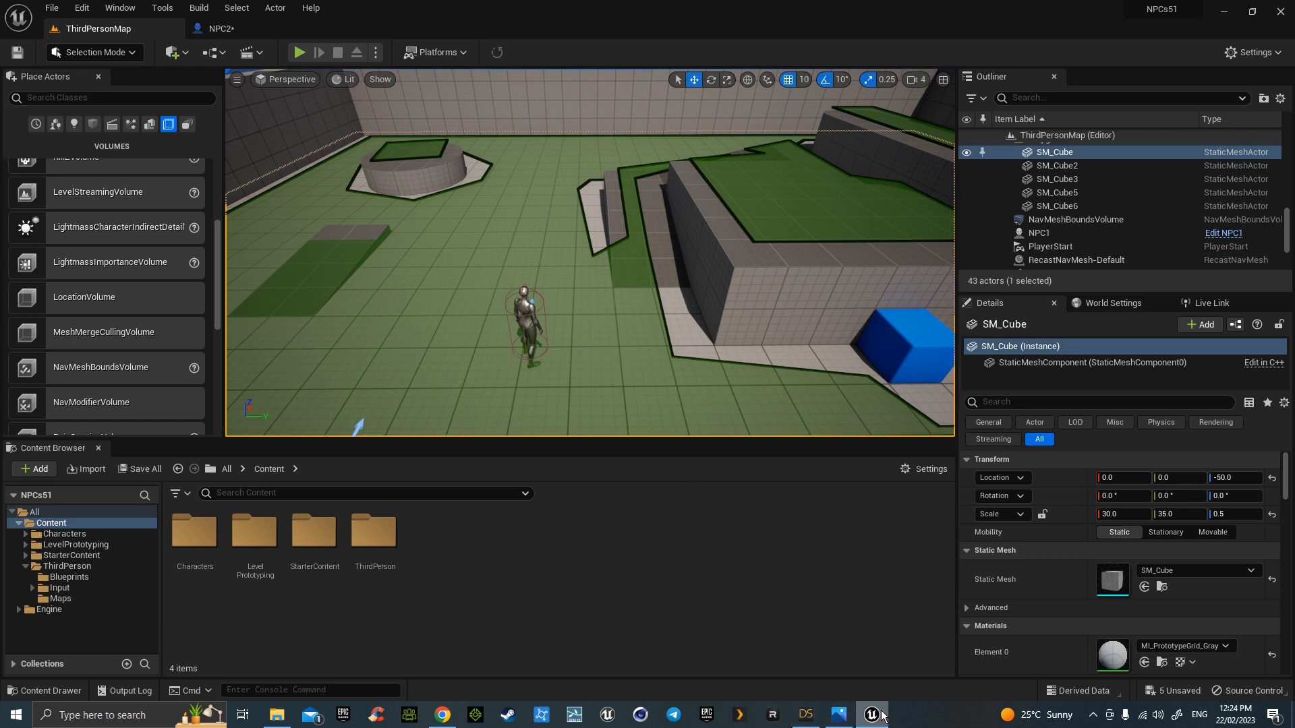
click(811, 716)
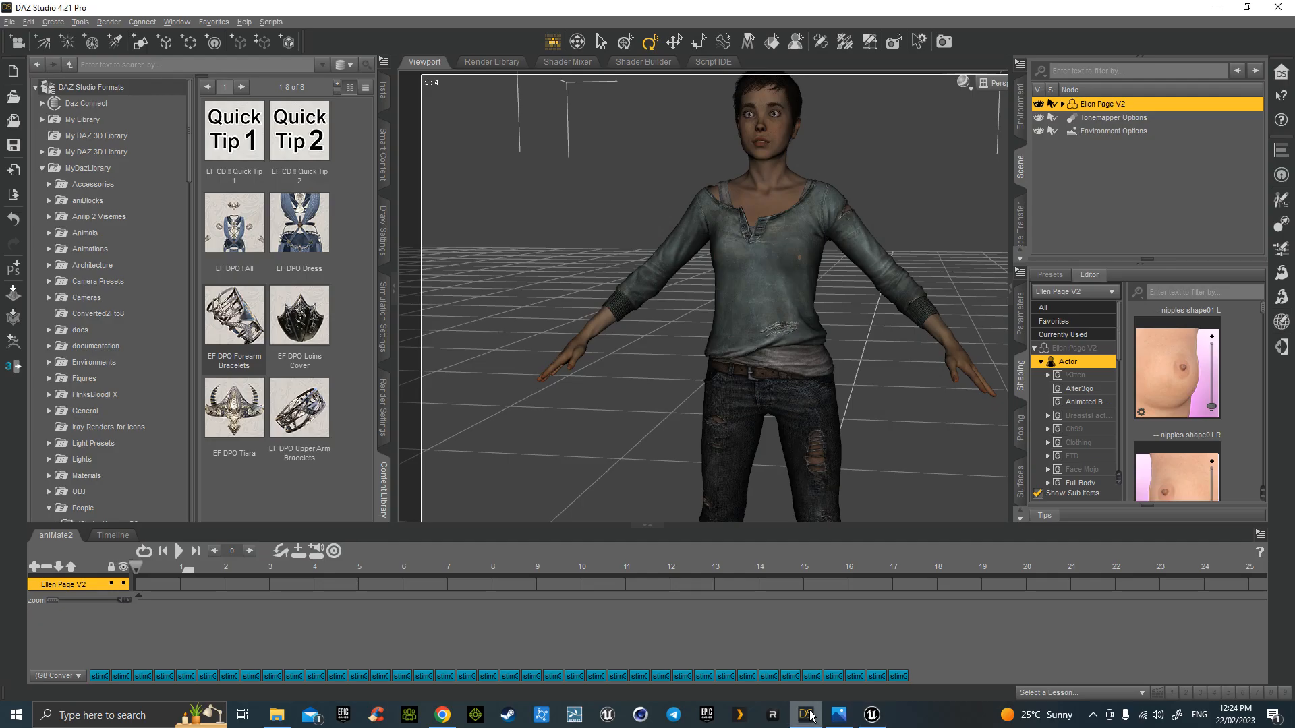
- Export Ellen Page V2 via Daz to Unreal with default FBX options, then return to Unreal
click(10, 21)
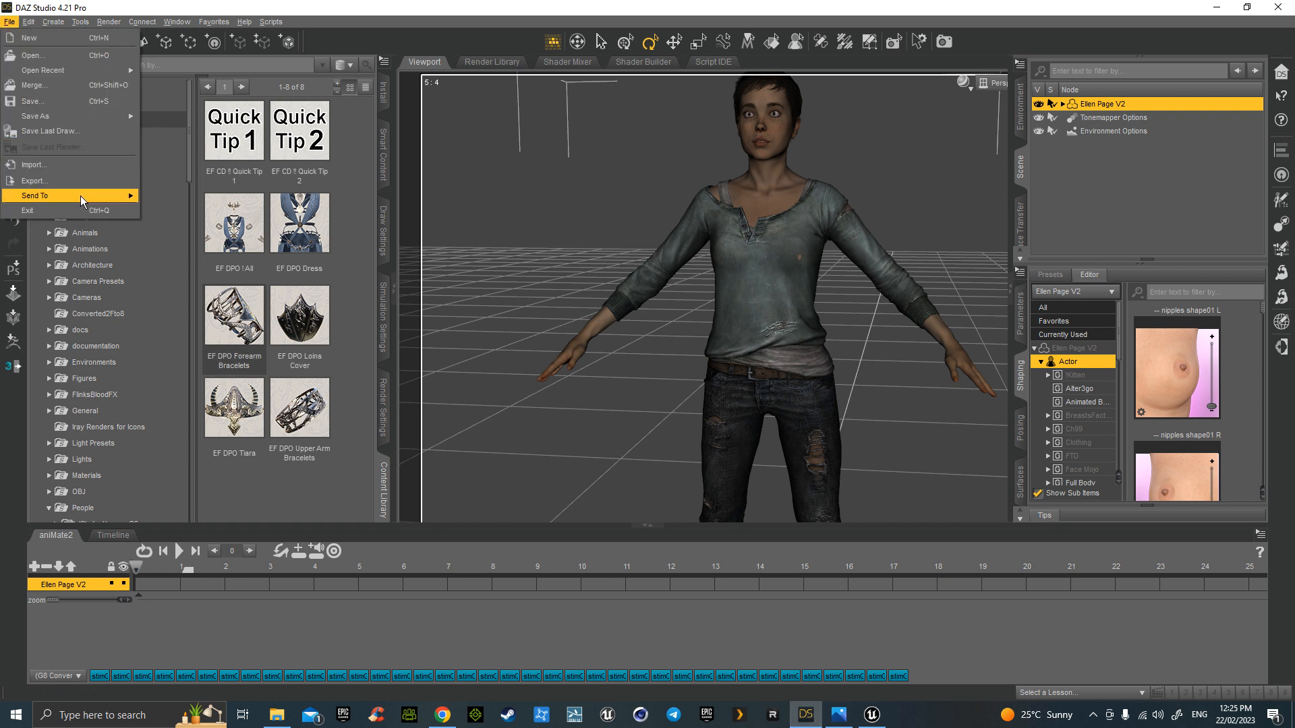
mouse_move(80, 195)
click(208, 298)
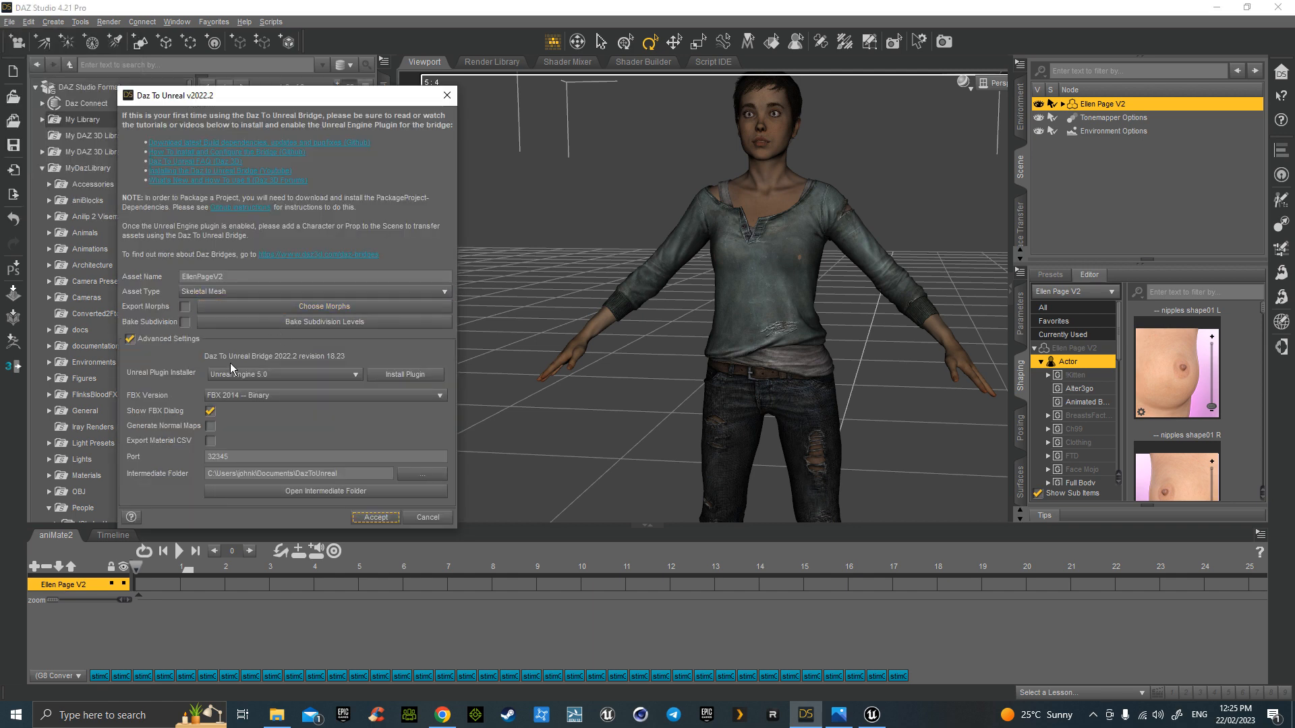
click(376, 517)
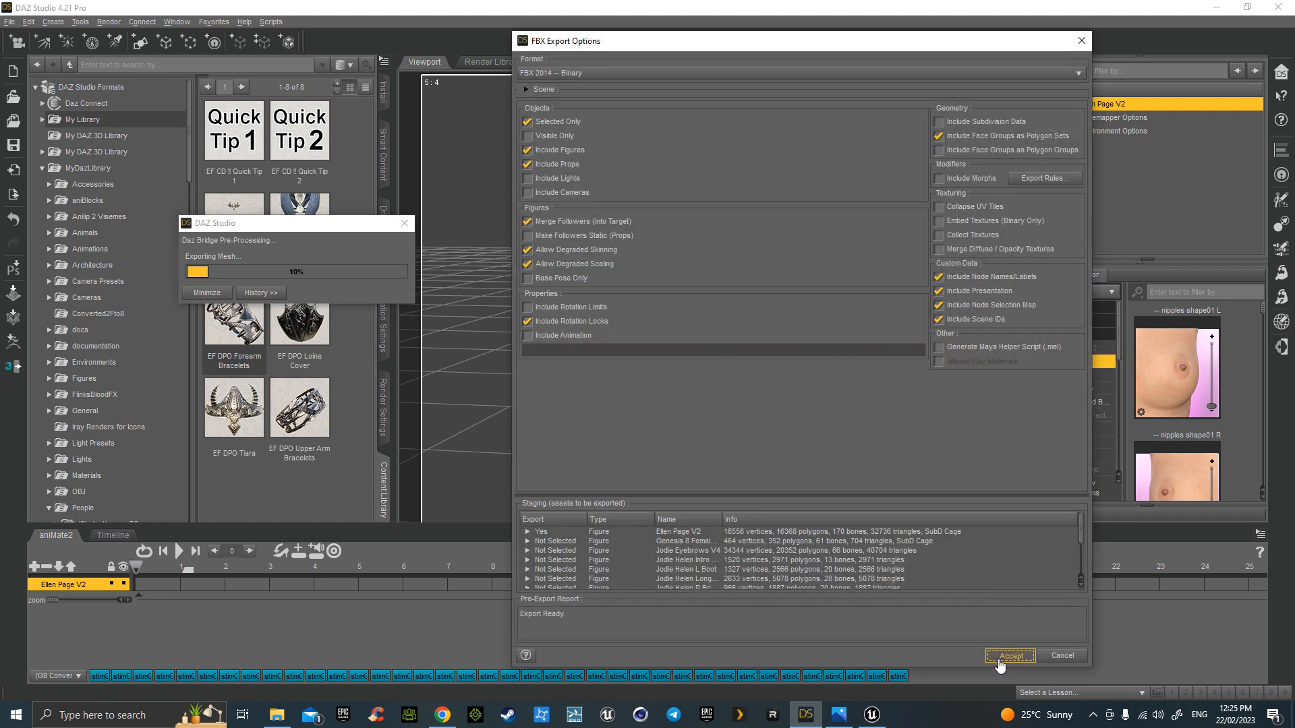
click(1010, 656)
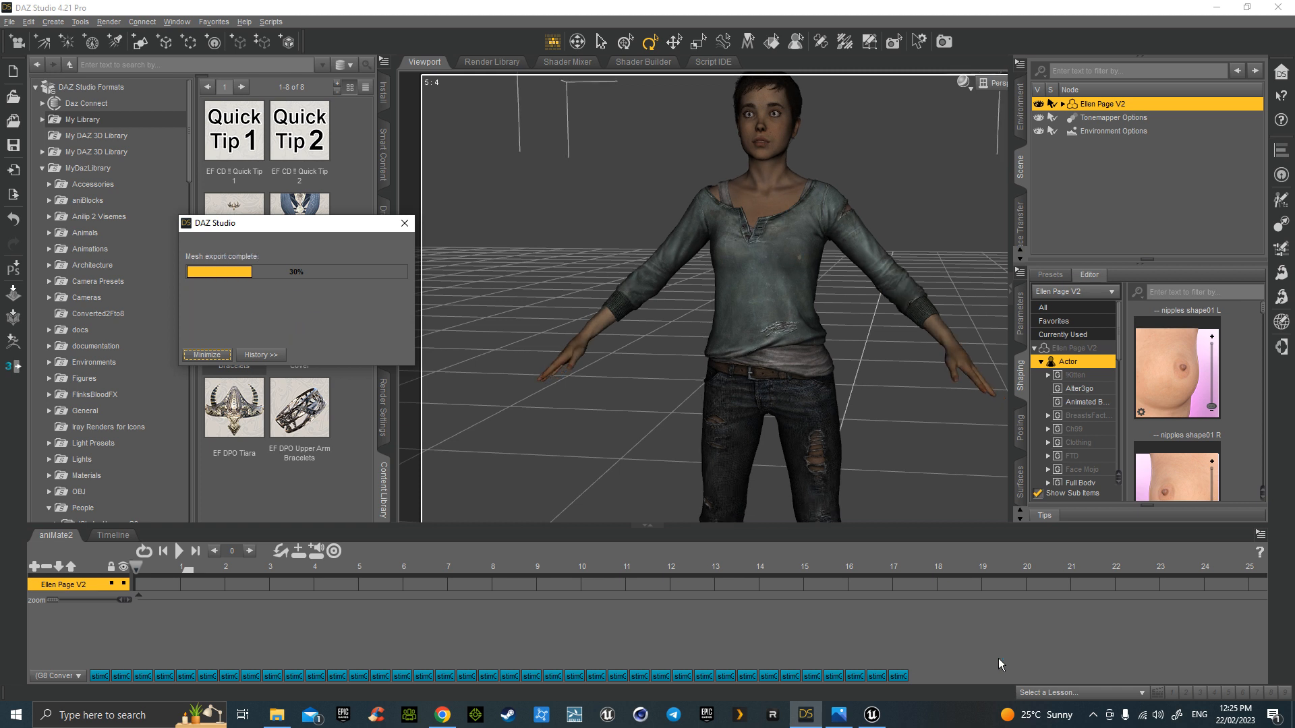
click(648, 365)
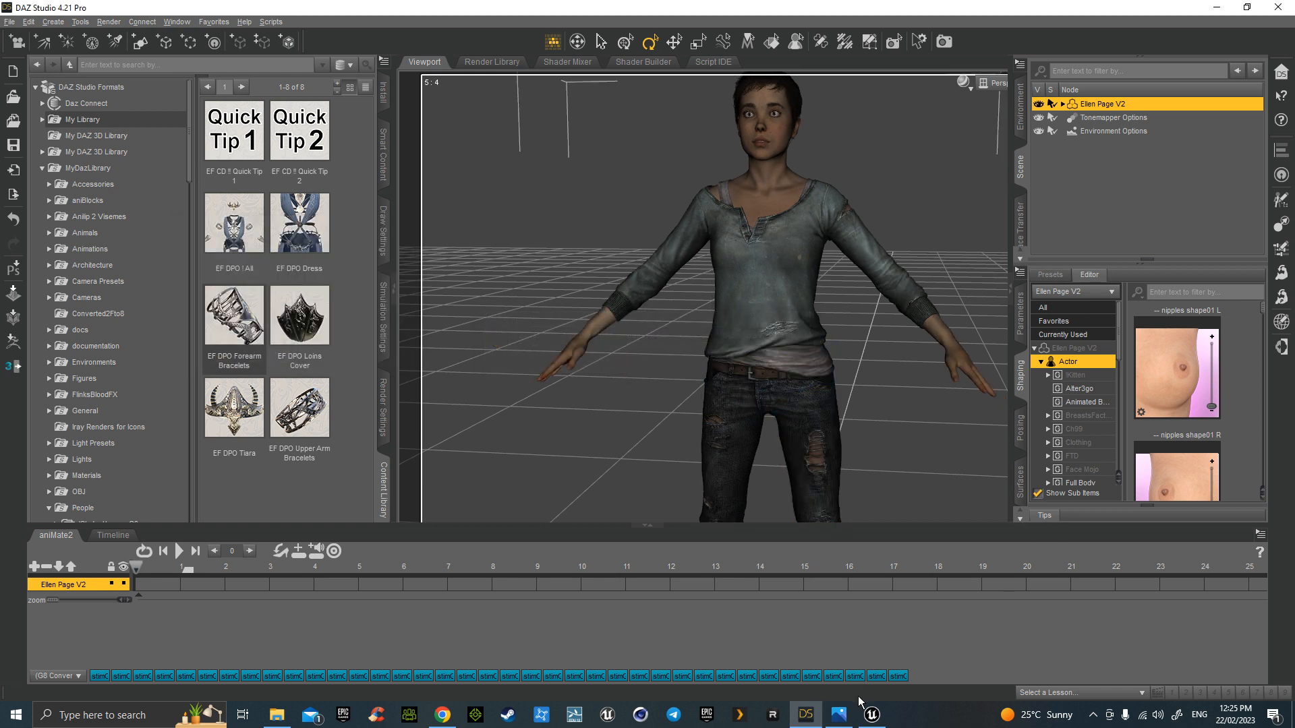
mouse_move(872, 714)
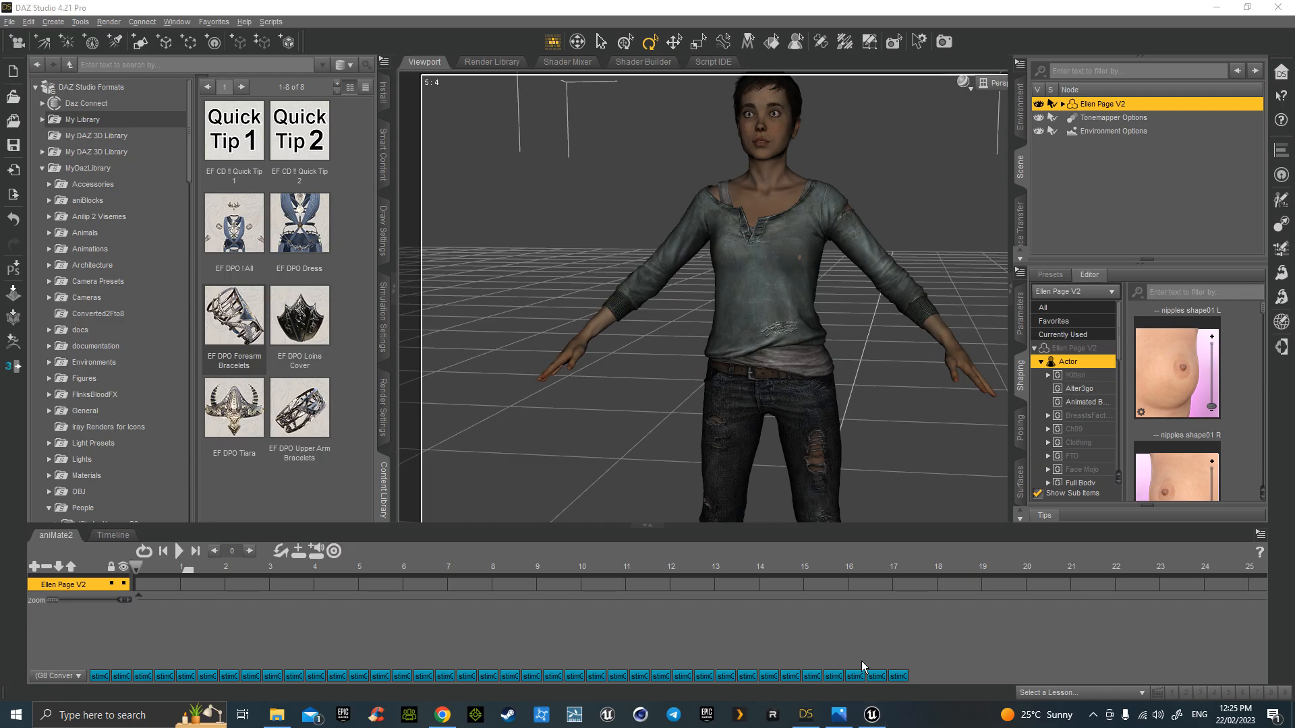
click(872, 688)
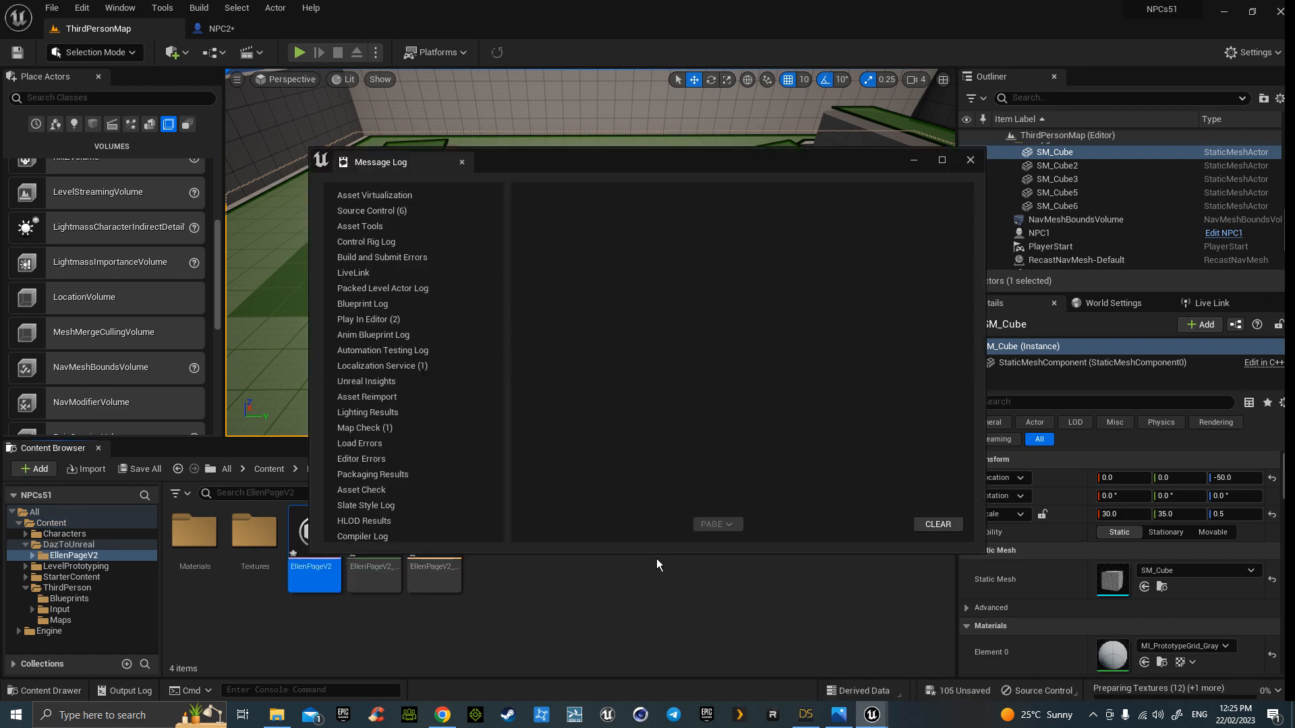
- Close the import log and browse to Content/Characters/Mannequins/Animations, selecting ABP_Manny
click(971, 160)
click(533, 618)
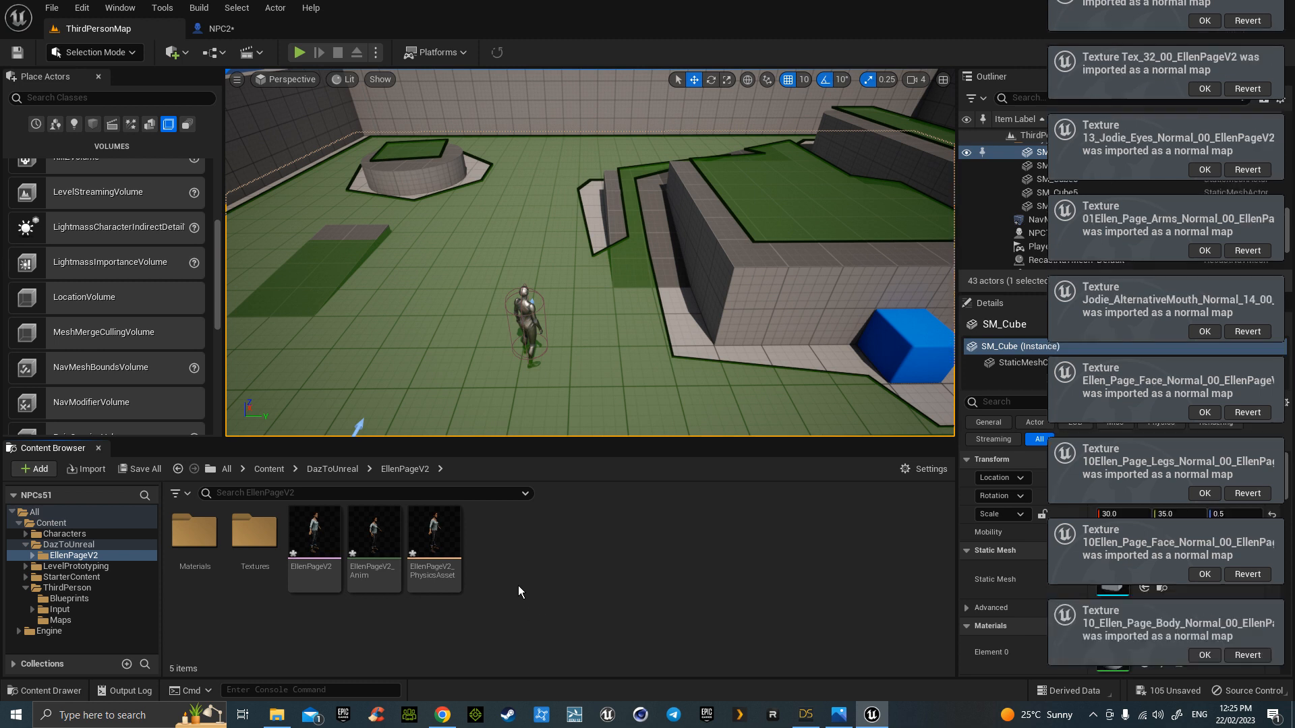
click(276, 469)
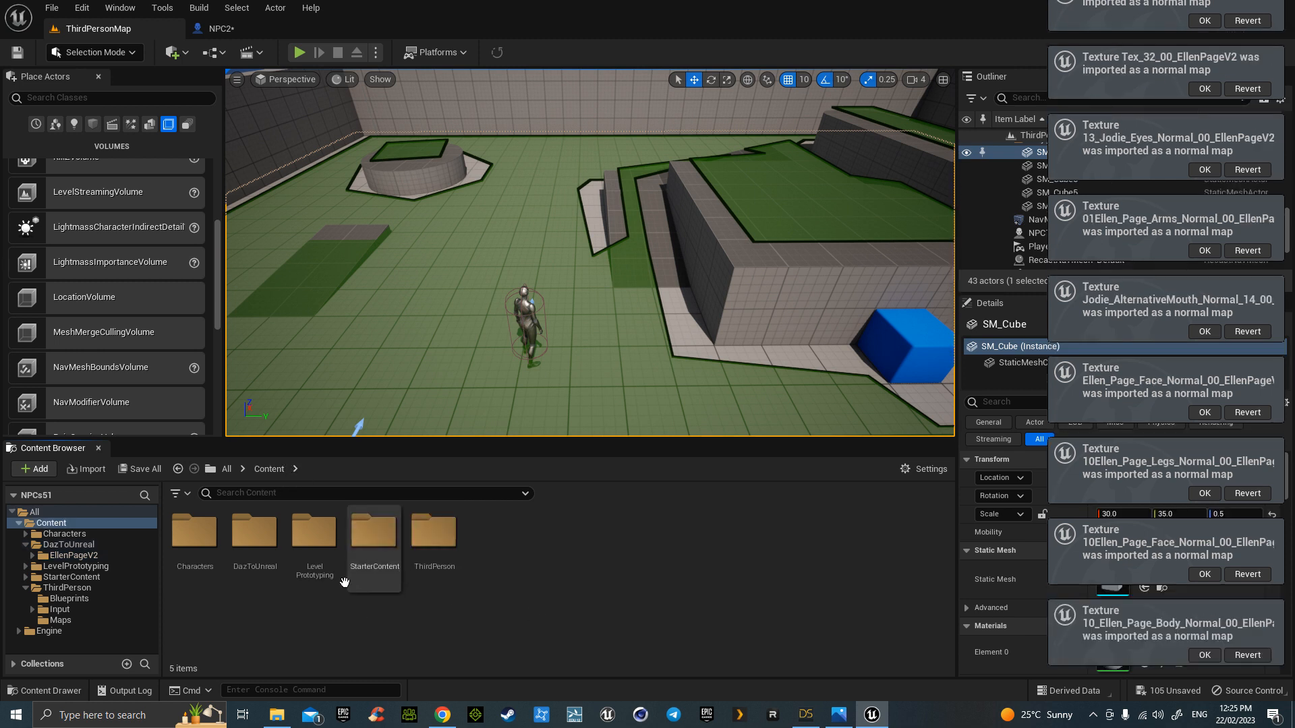
double_click(194, 534)
double_click(254, 547)
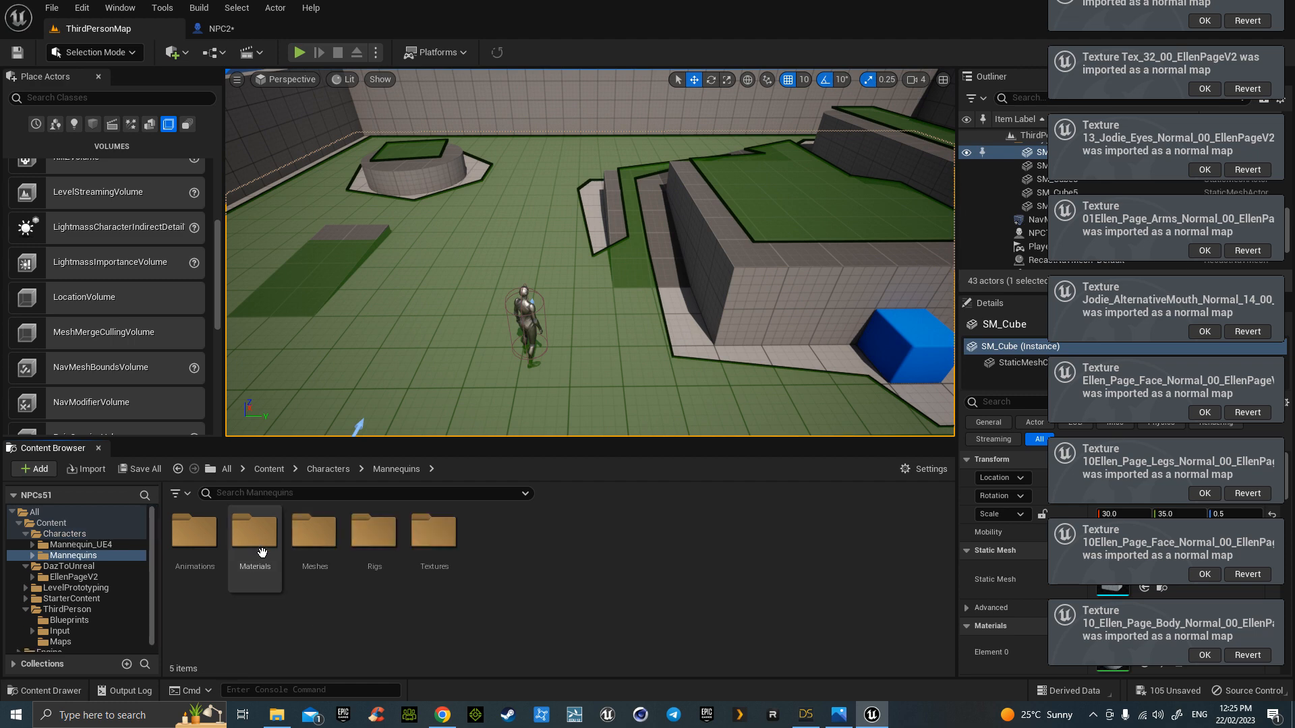
click(193, 543)
double_click(193, 543)
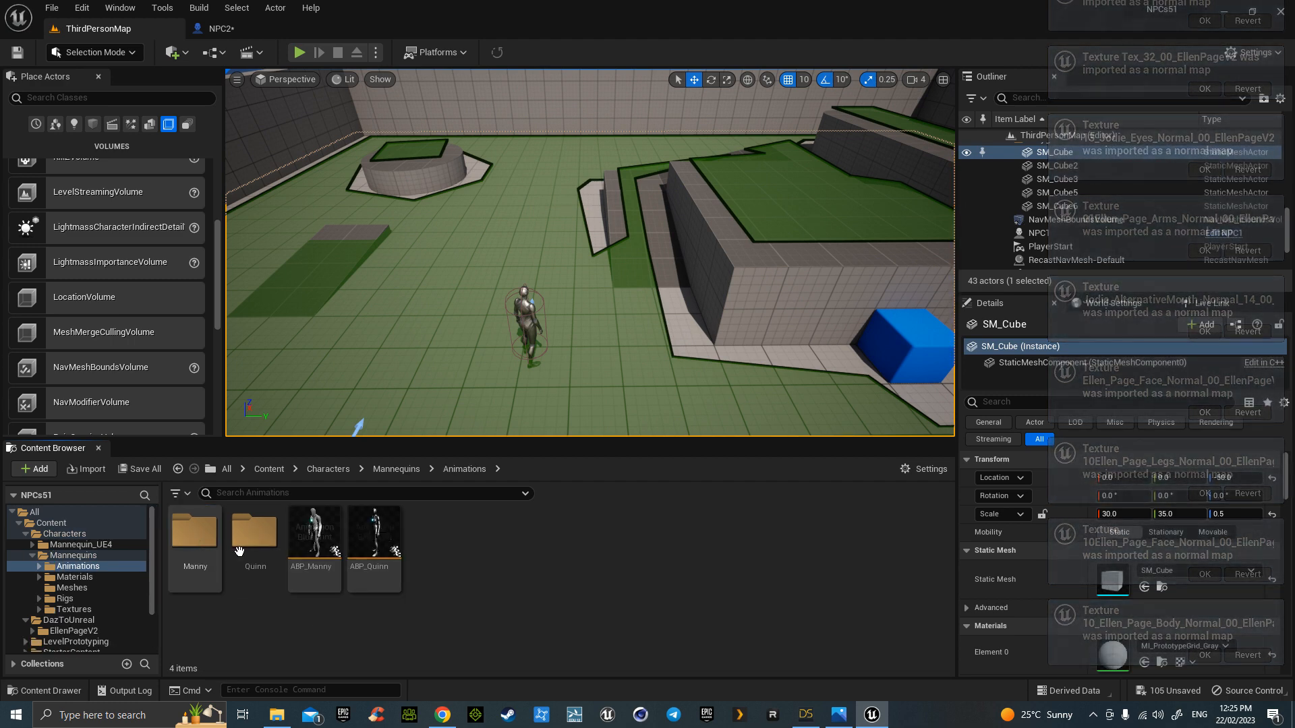
click(315, 533)
- Duplicate and retarget ABP_Manny to EllenPageV2 via G81FixRotZeroRoot, prefix D_, into DazToUnreal/EllenPageV2
right_click(319, 532)
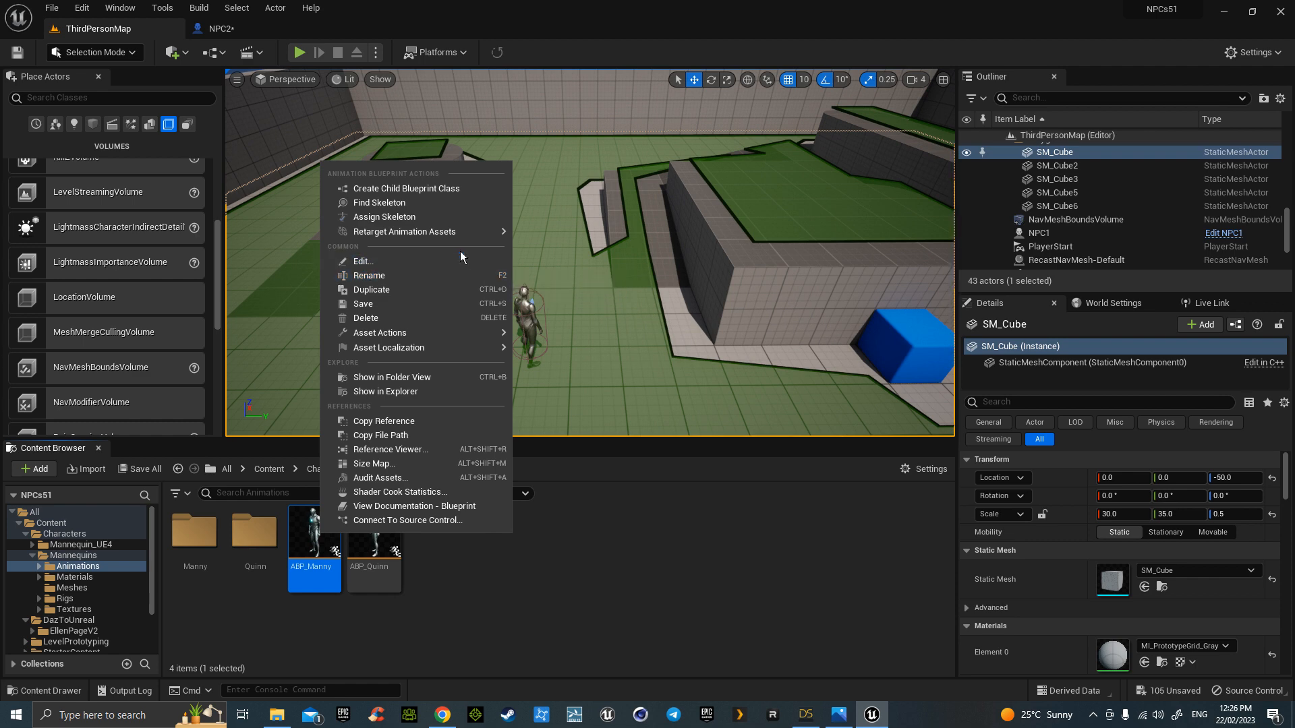
click(584, 253)
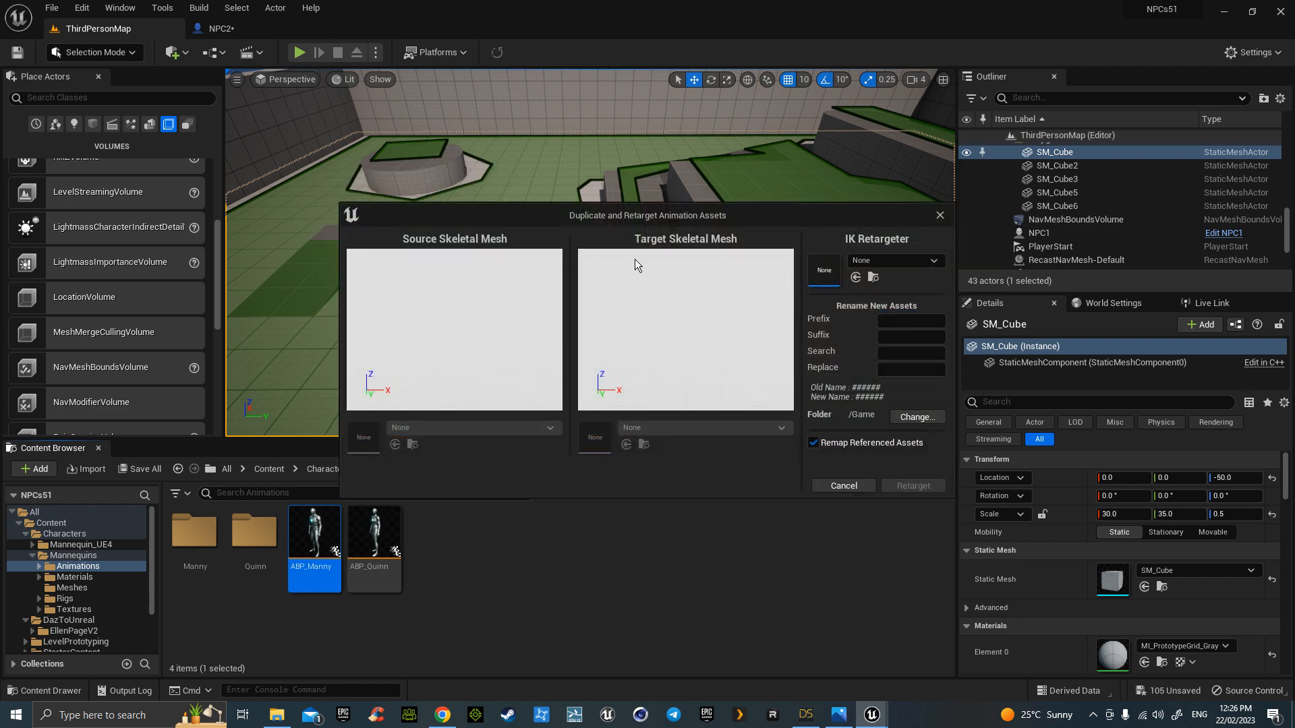
click(885, 262)
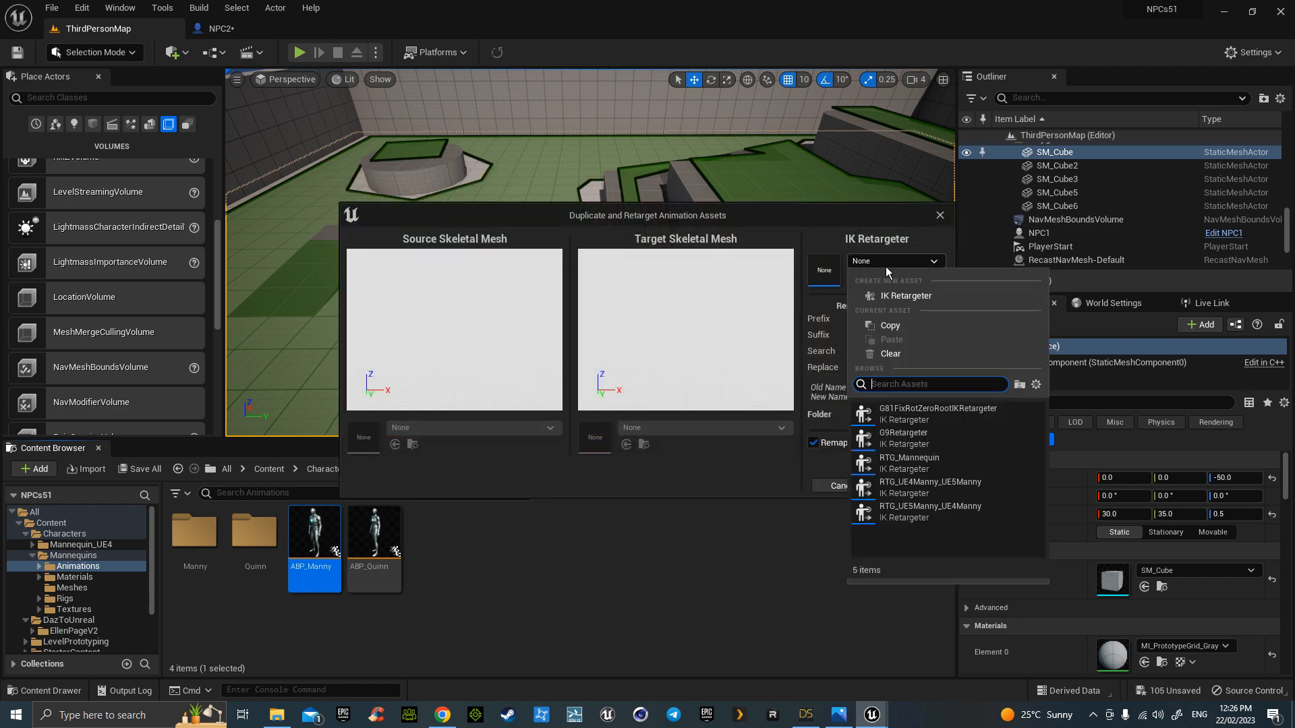
click(905, 415)
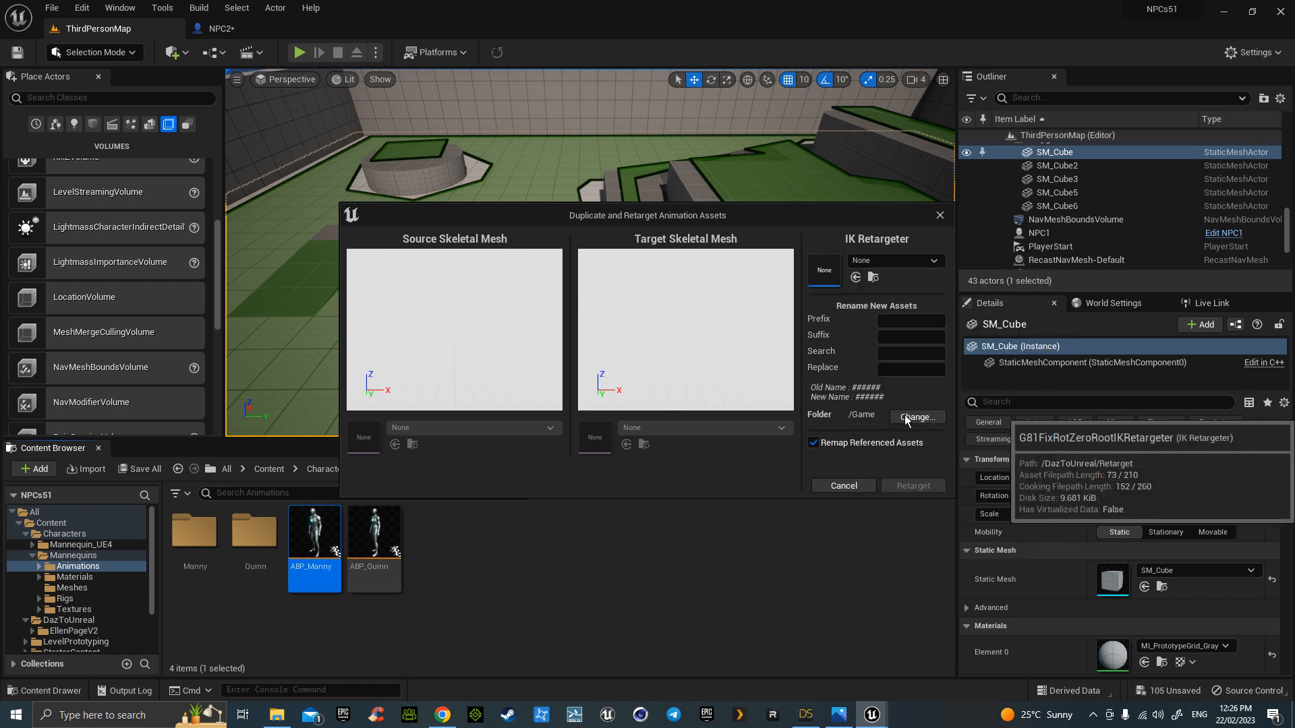
click(786, 428)
click(675, 296)
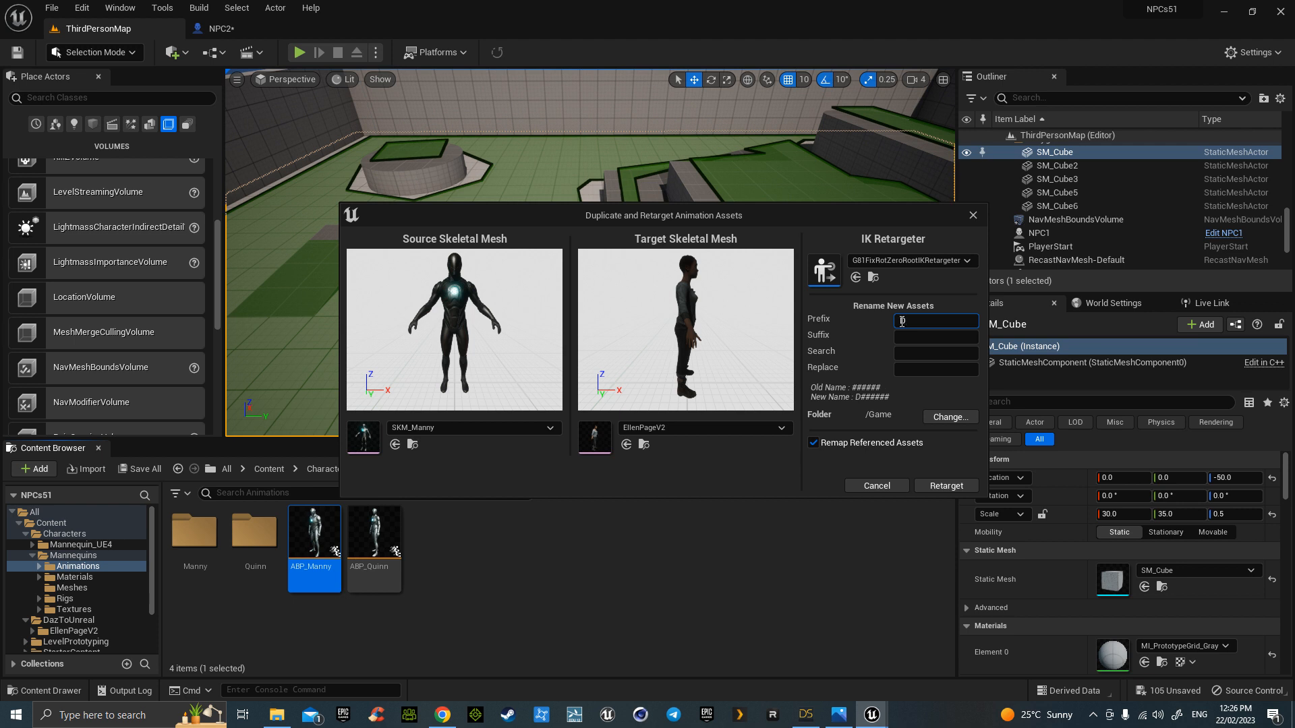
click(950, 416)
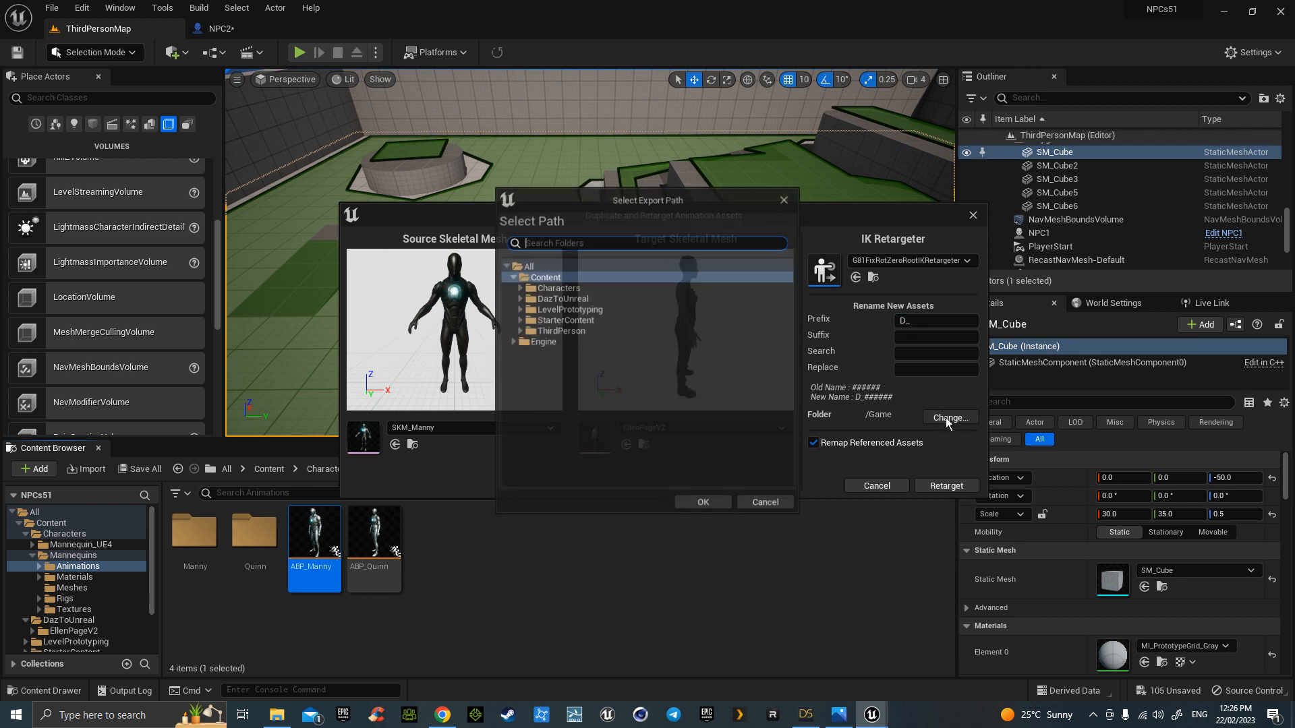
click(519, 298)
click(566, 309)
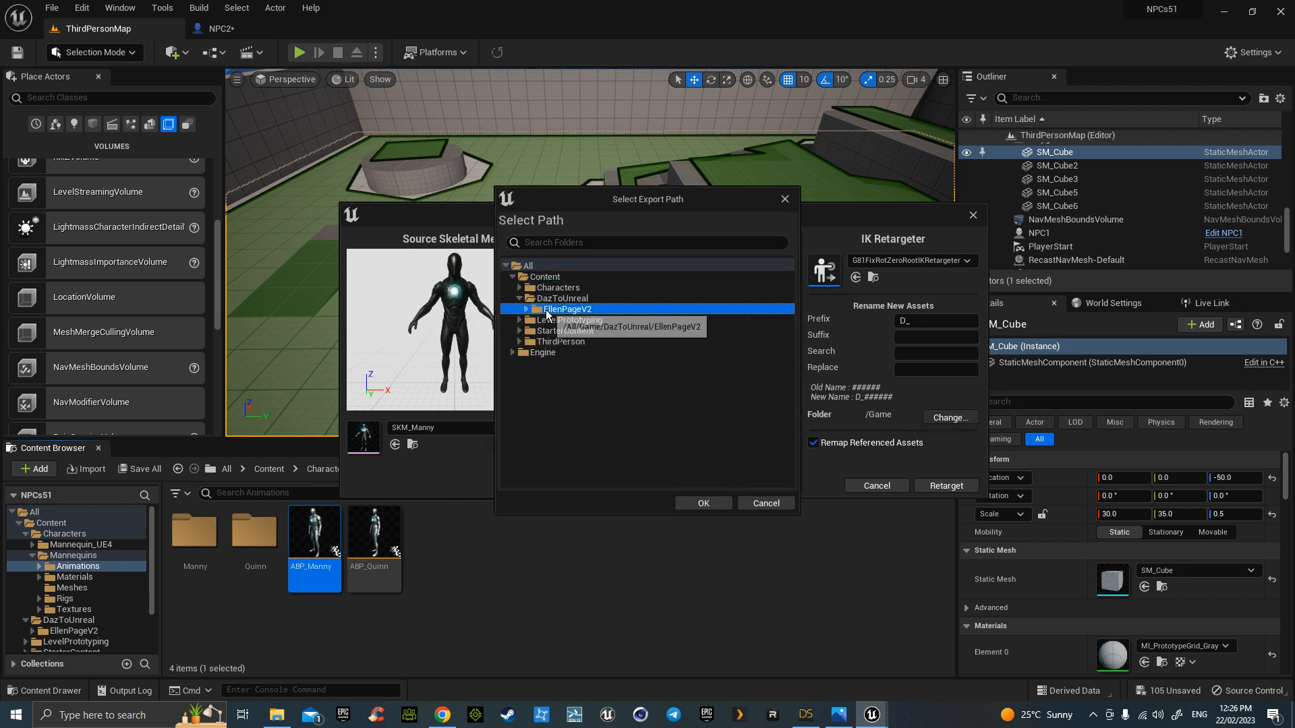
click(700, 504)
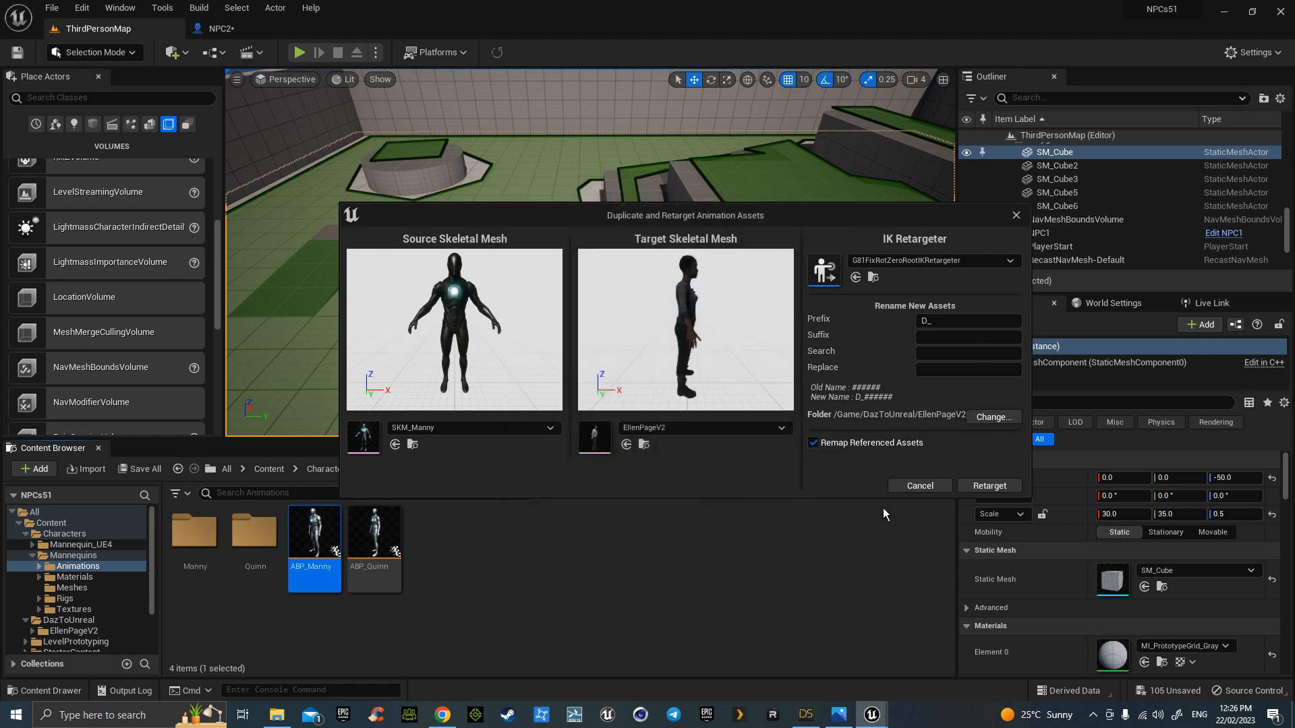
click(998, 486)
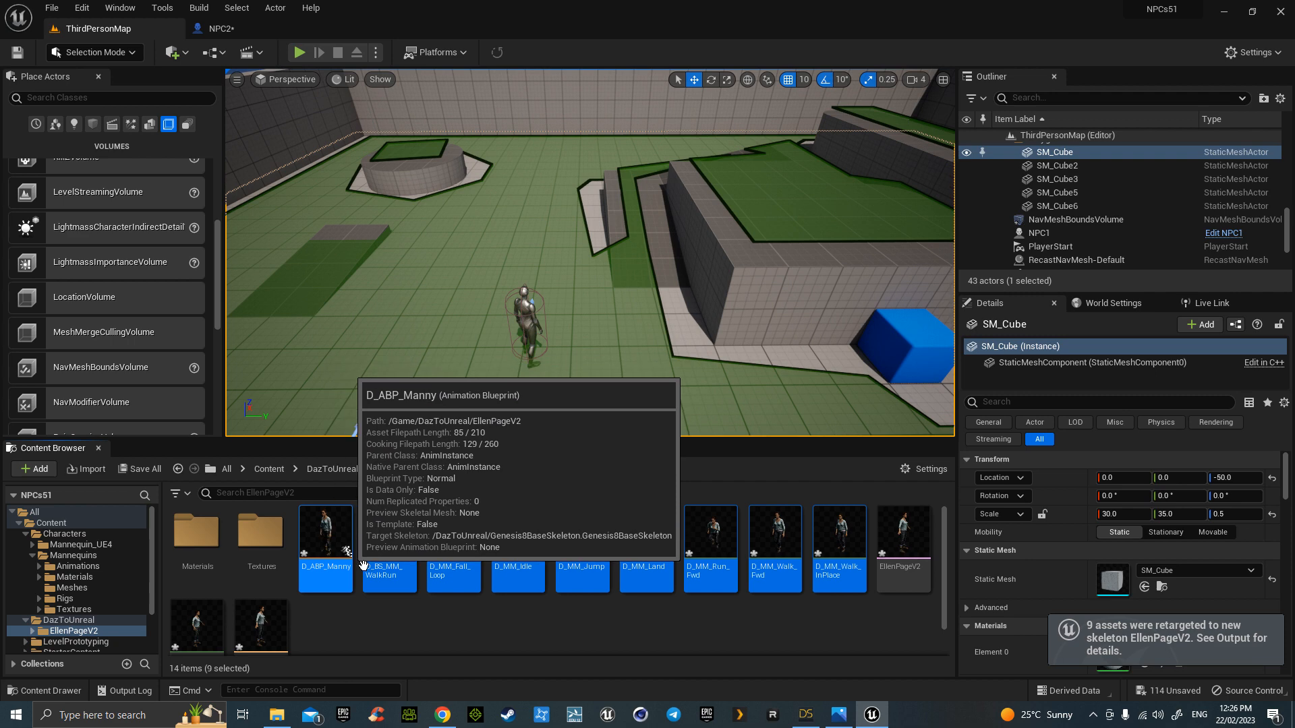
- Set NPC2's Skeletal Mesh Asset to EllenPageV2 and Anim Class to D_ABP_Manny_C, then compile
key(alt+Left)
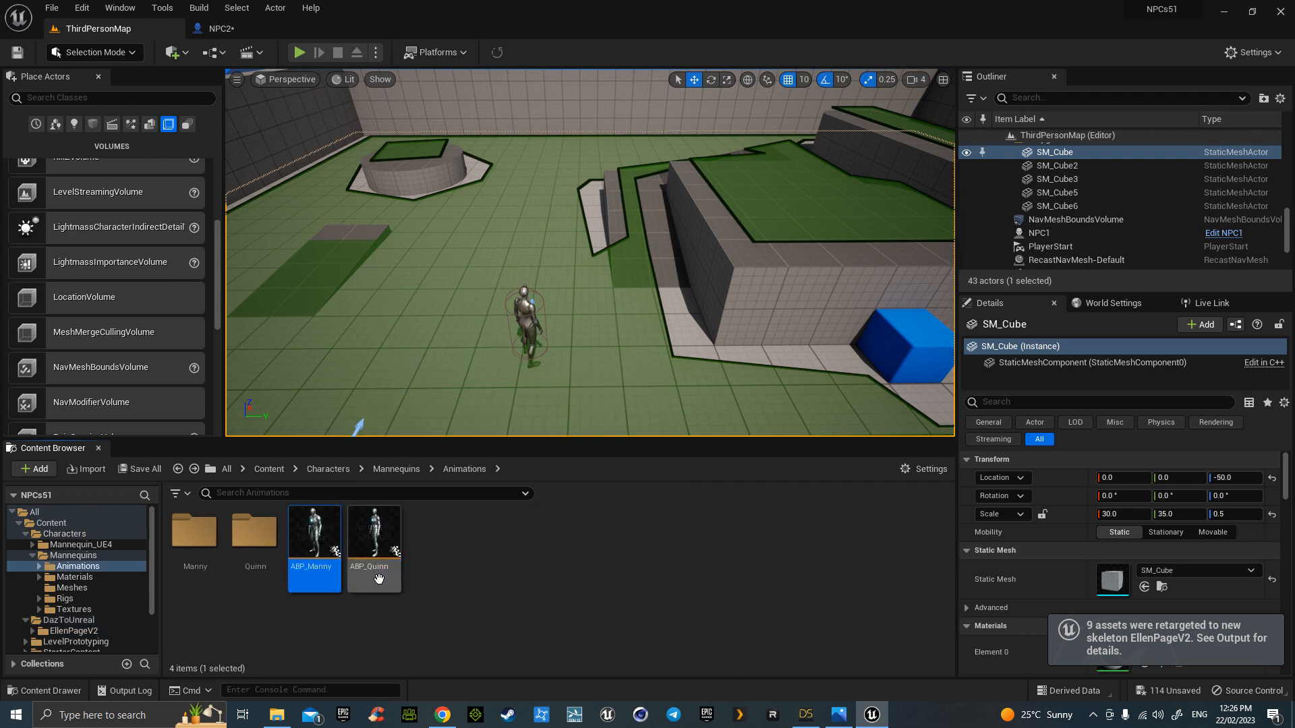
key(alt+Left)
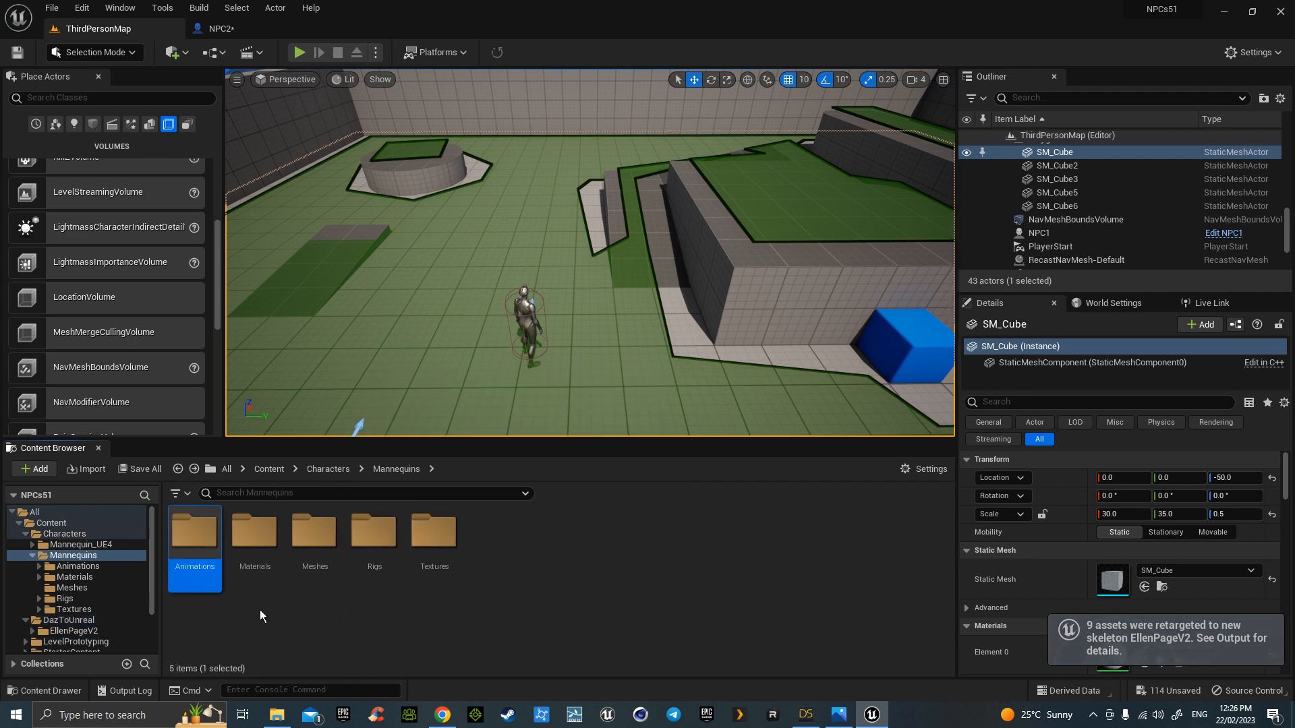
double_click(192, 540)
key(alt+Left)
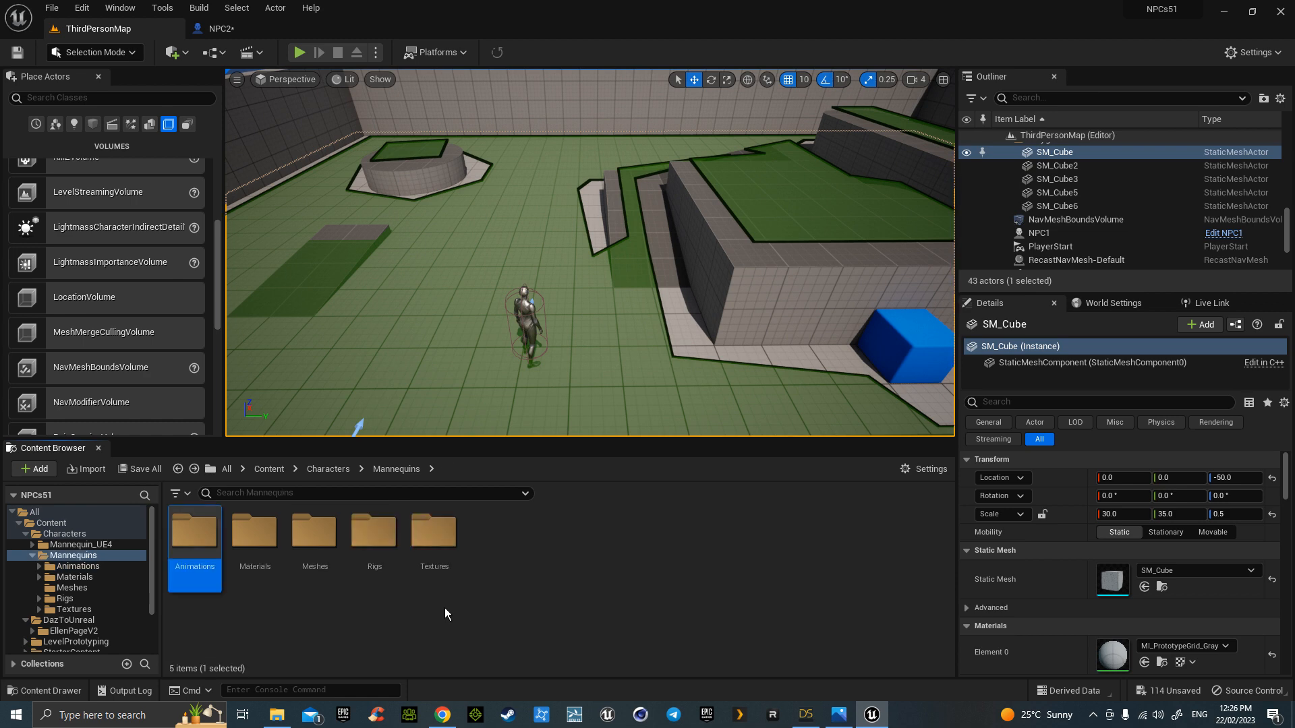
click(236, 28)
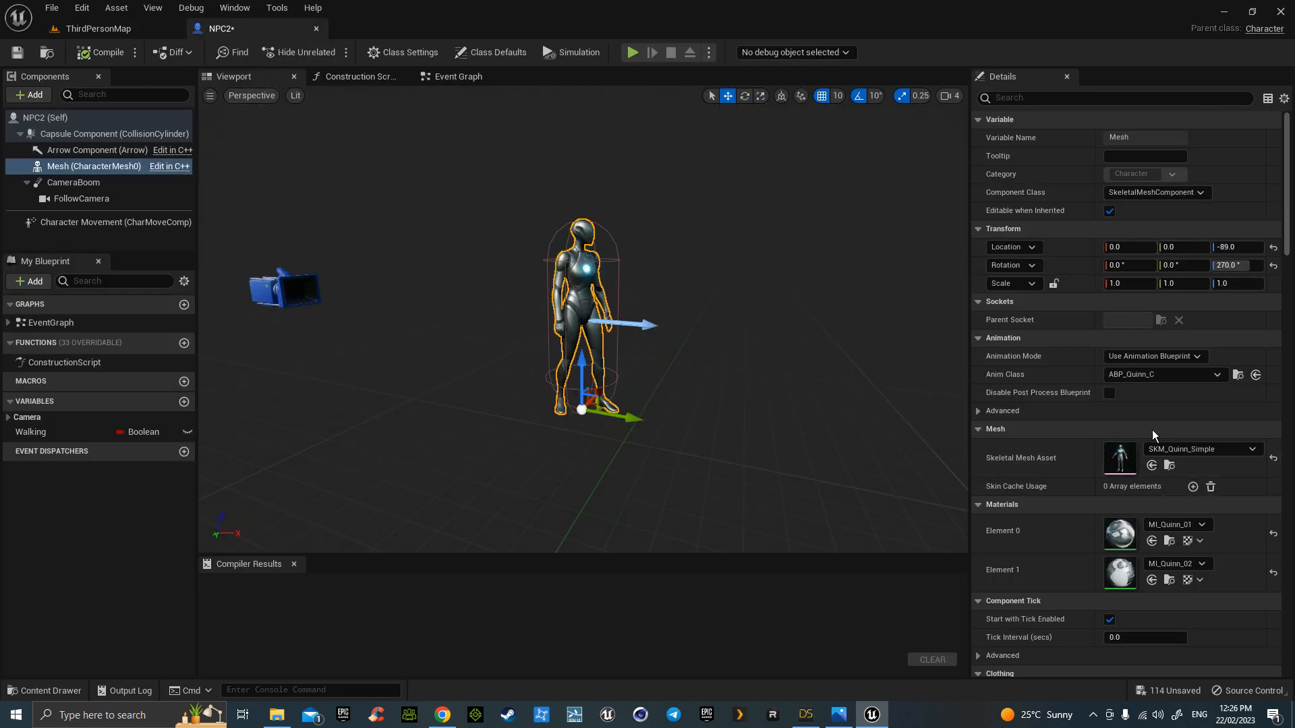
click(1192, 449)
scroll(1165, 362, up, 3)
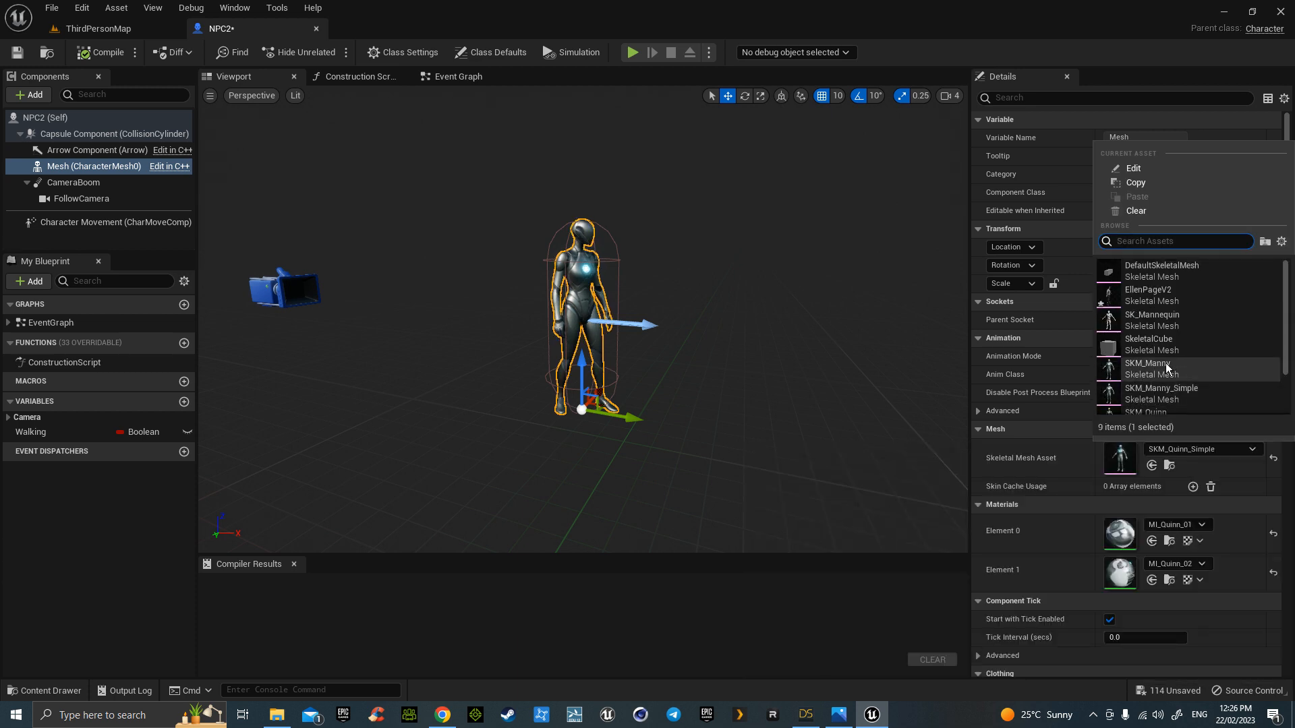
click(1155, 291)
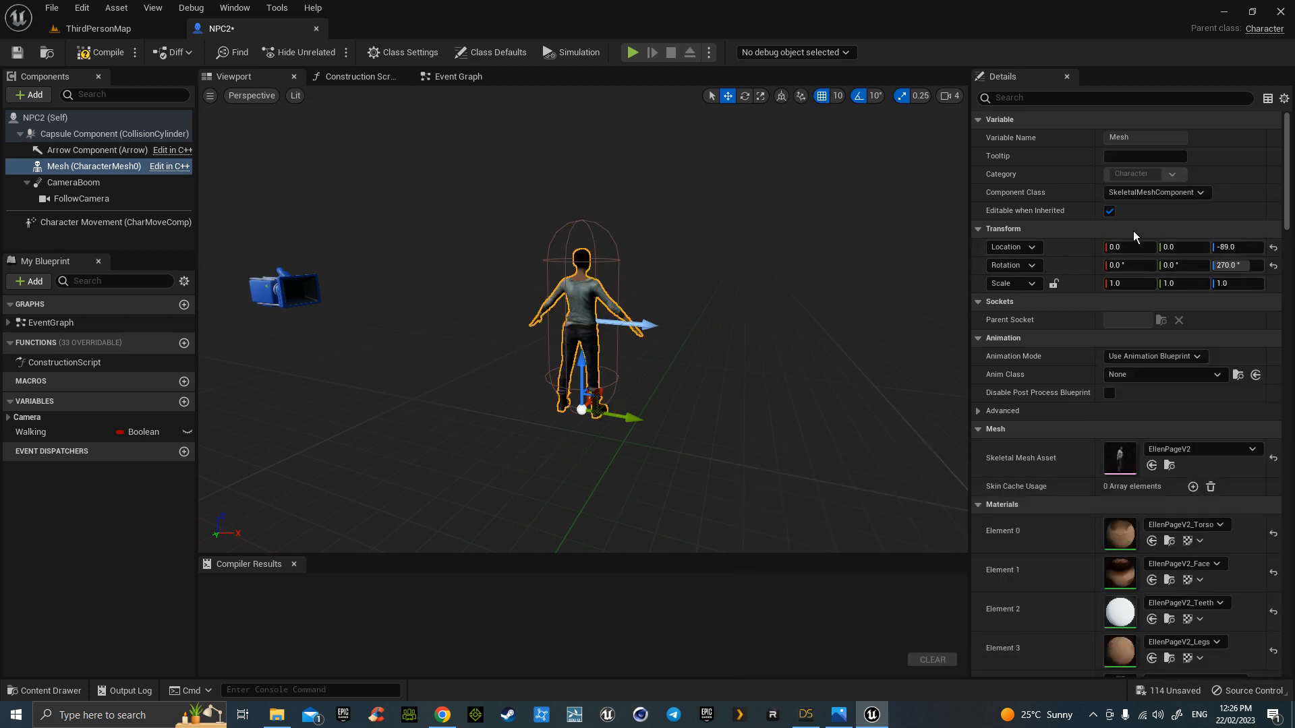
click(1168, 373)
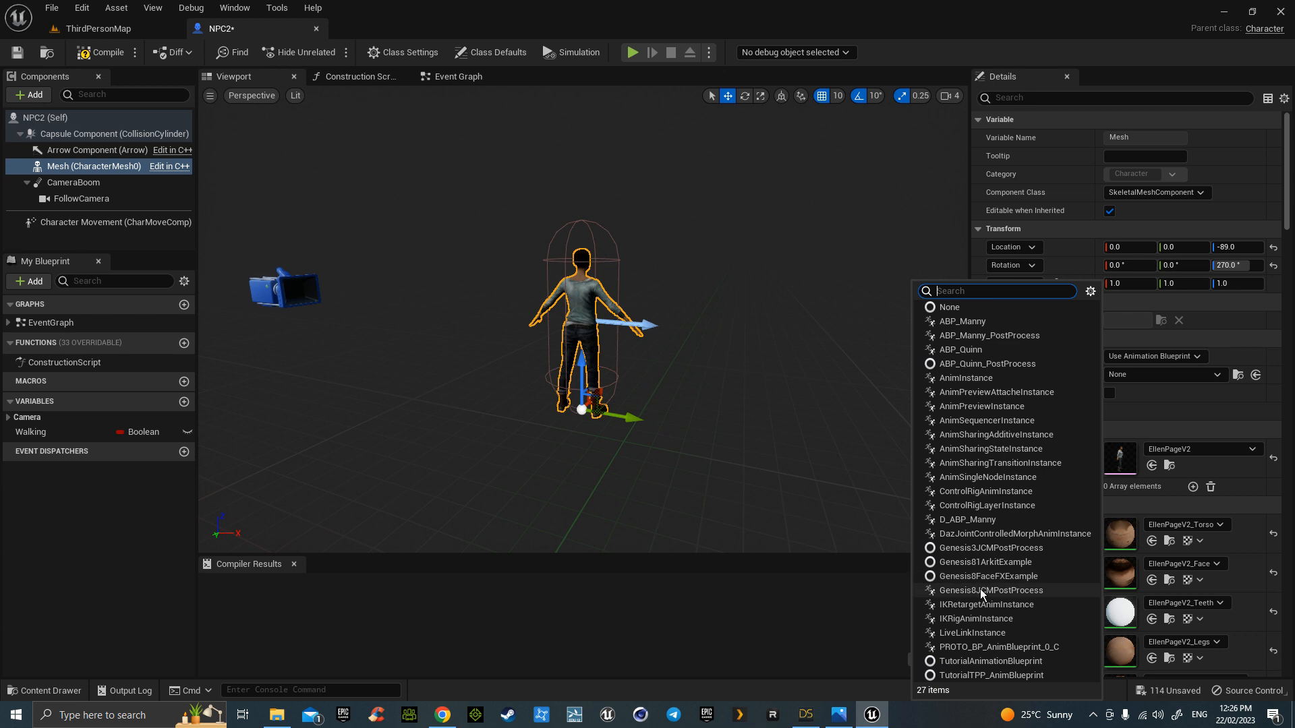
click(961, 520)
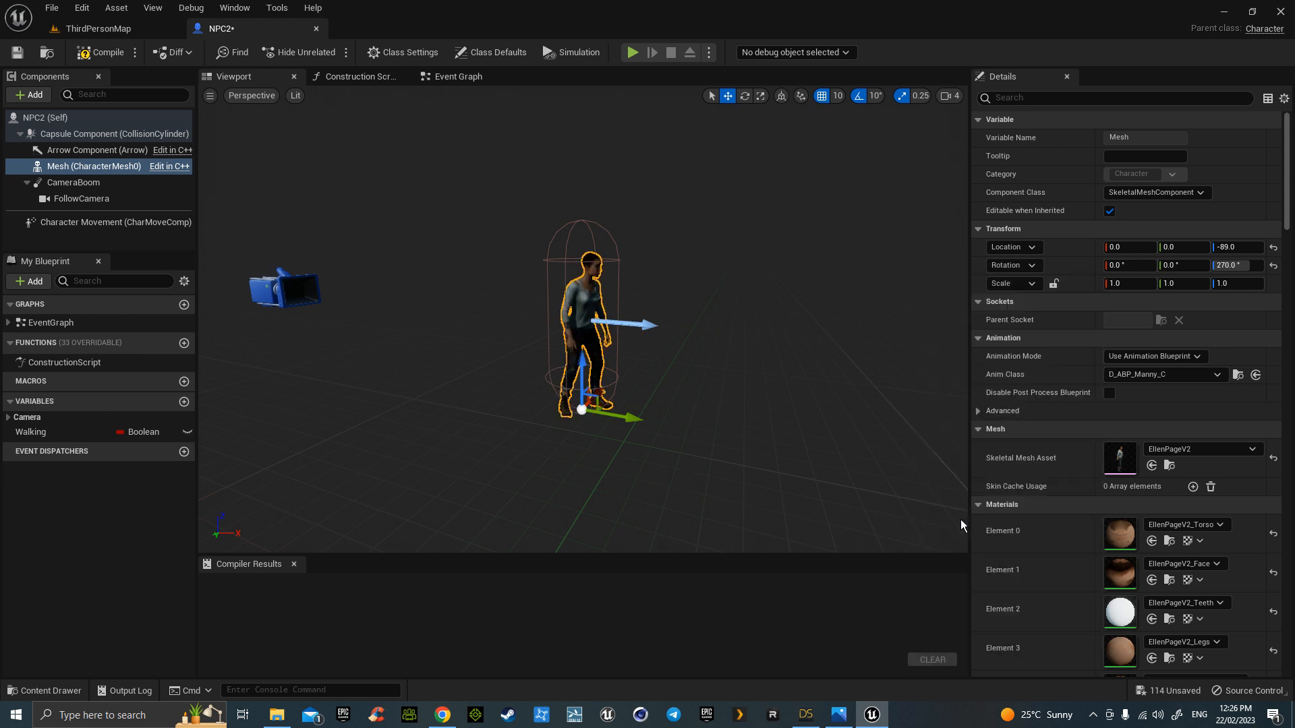
click(108, 52)
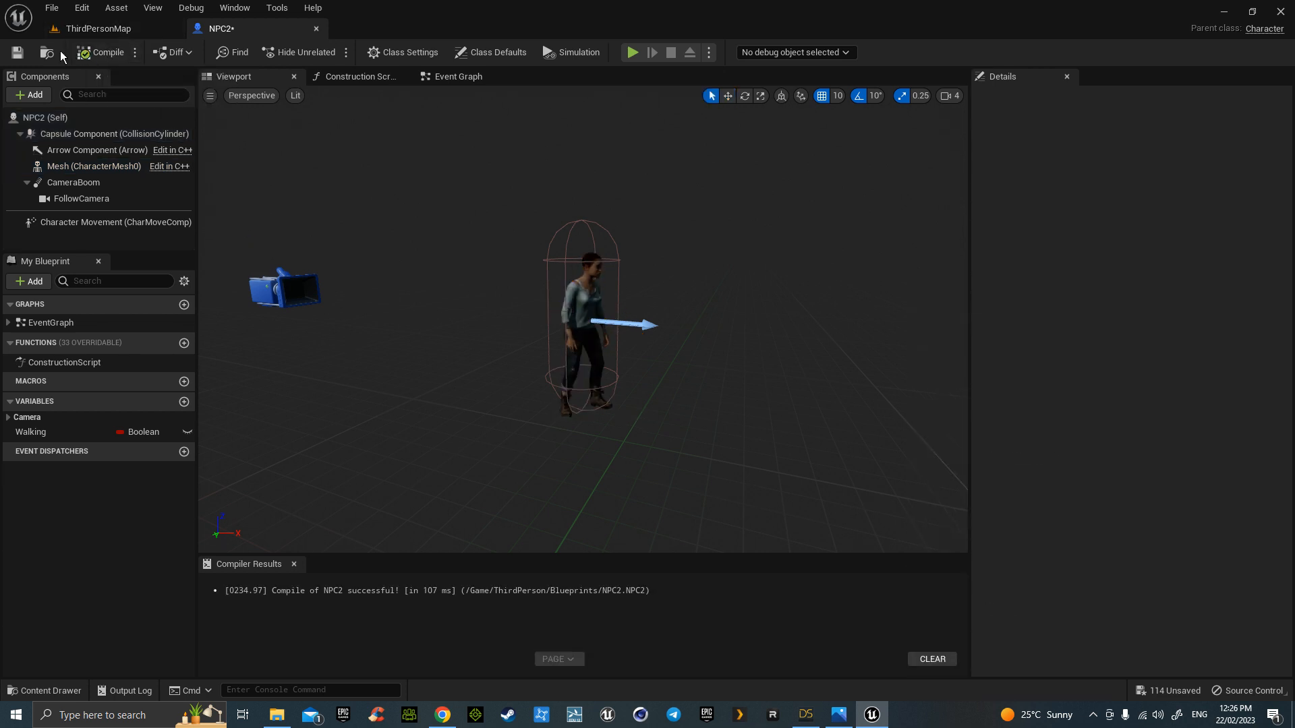
- Save NPC2 and drag it from ThirdPerson/Blueprints into ThirdPersonMap beside the round platform
click(17, 52)
click(123, 30)
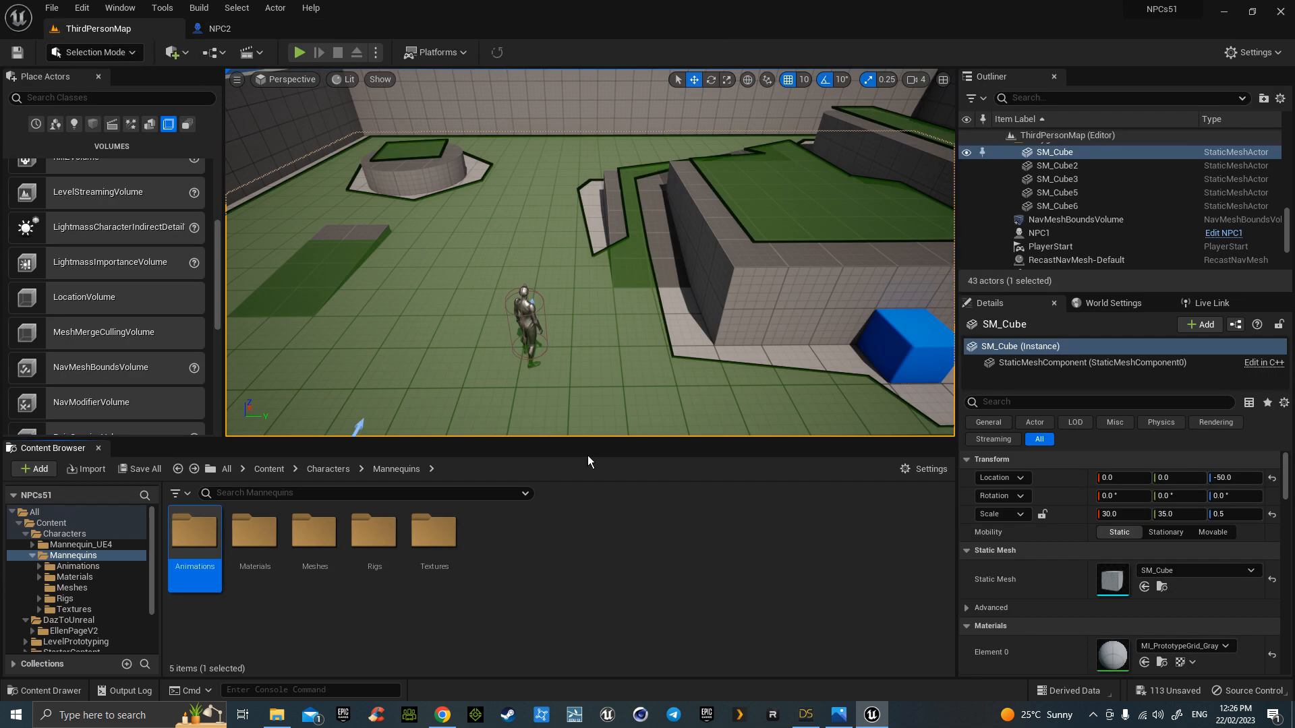
click(327, 468)
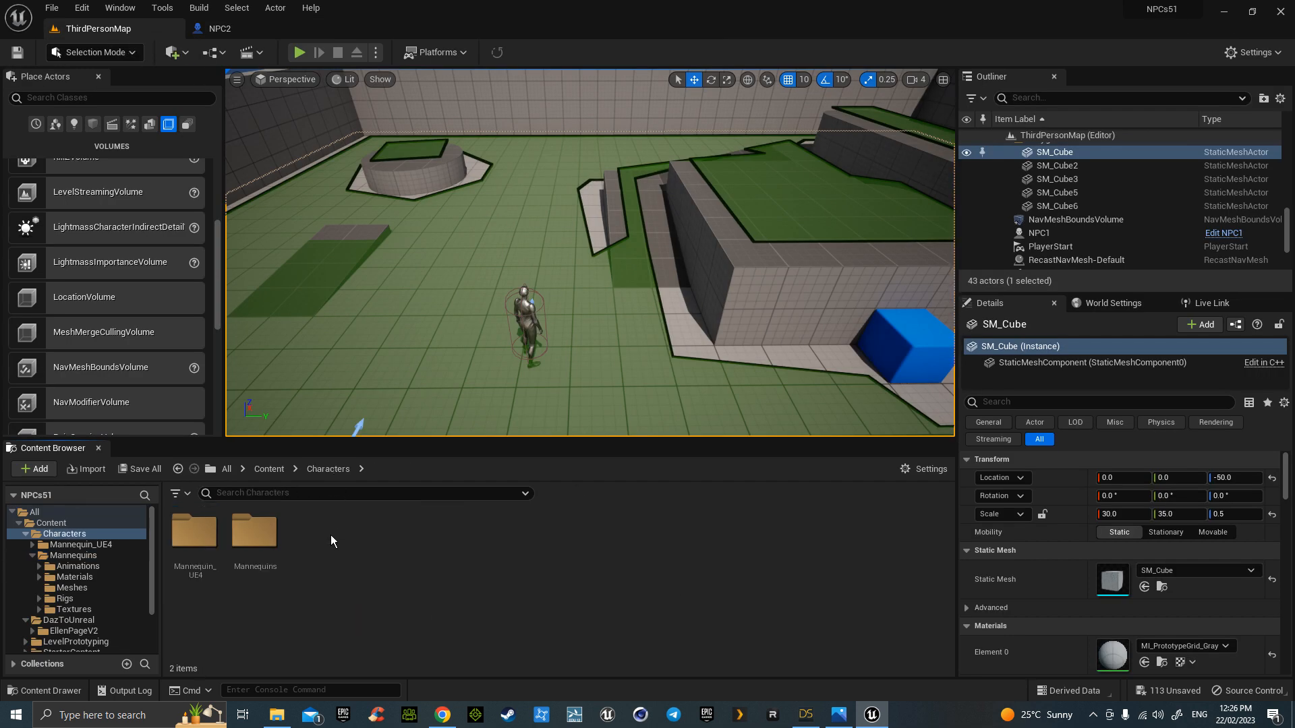
double_click(255, 533)
key(alt+Left)
key(alt+Left)
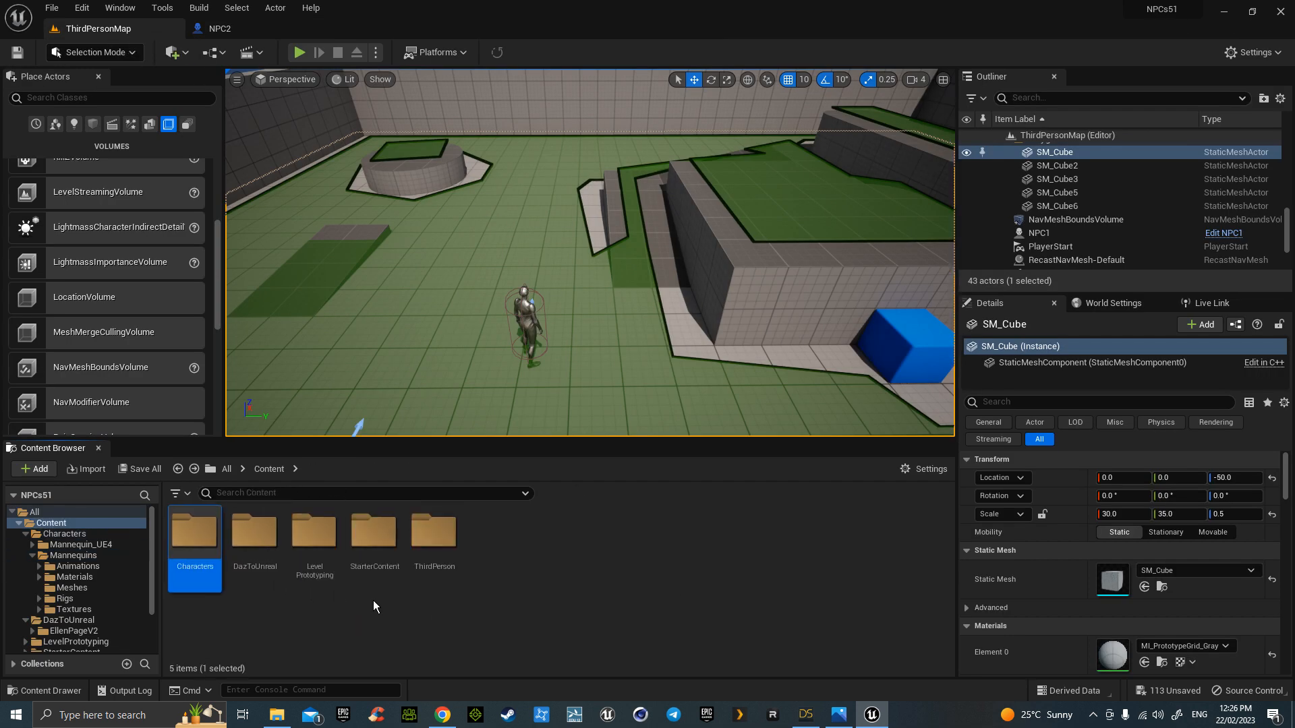
double_click(253, 531)
key(alt+Left)
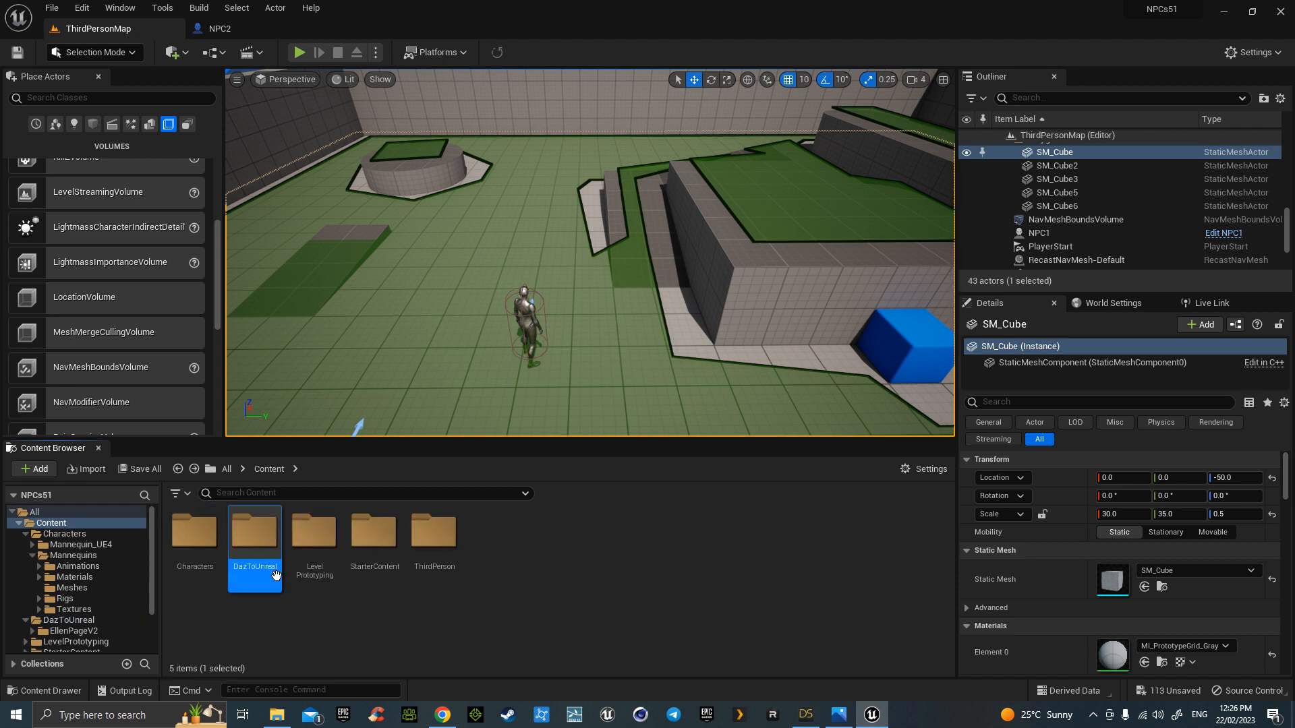
double_click(425, 555)
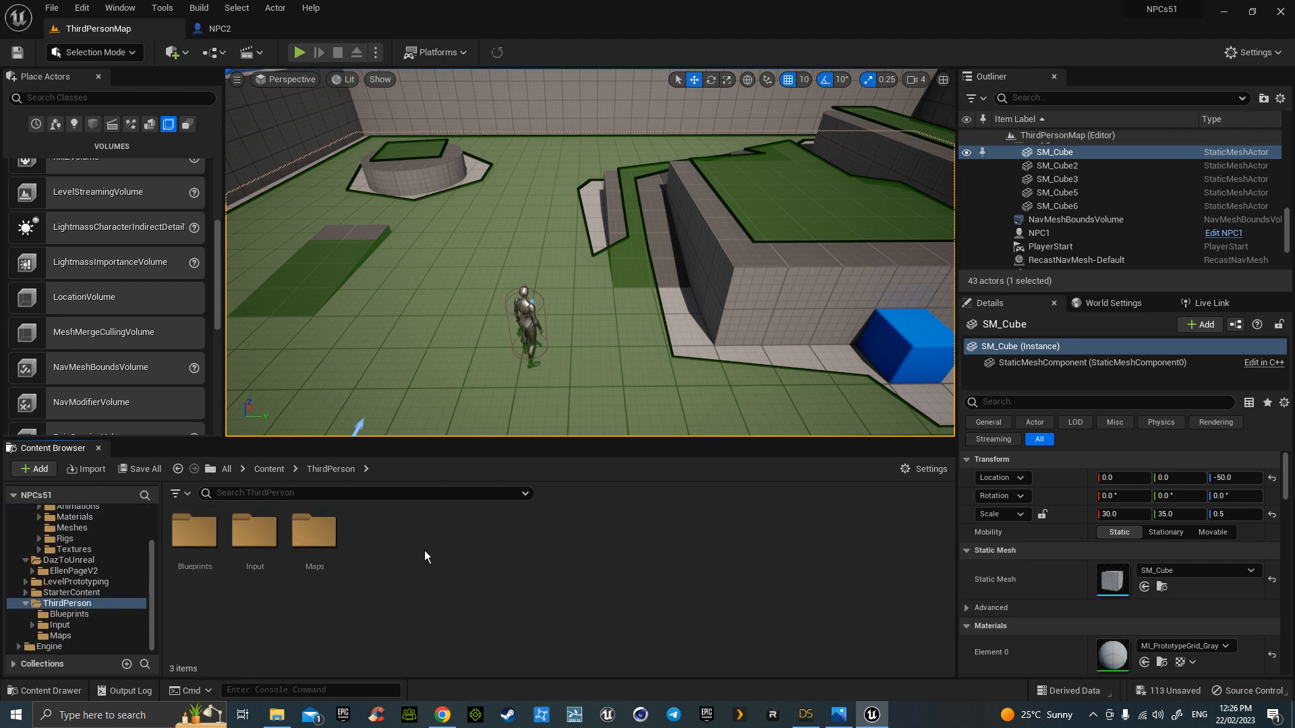
double_click(194, 531)
drag(375, 539, 410, 266)
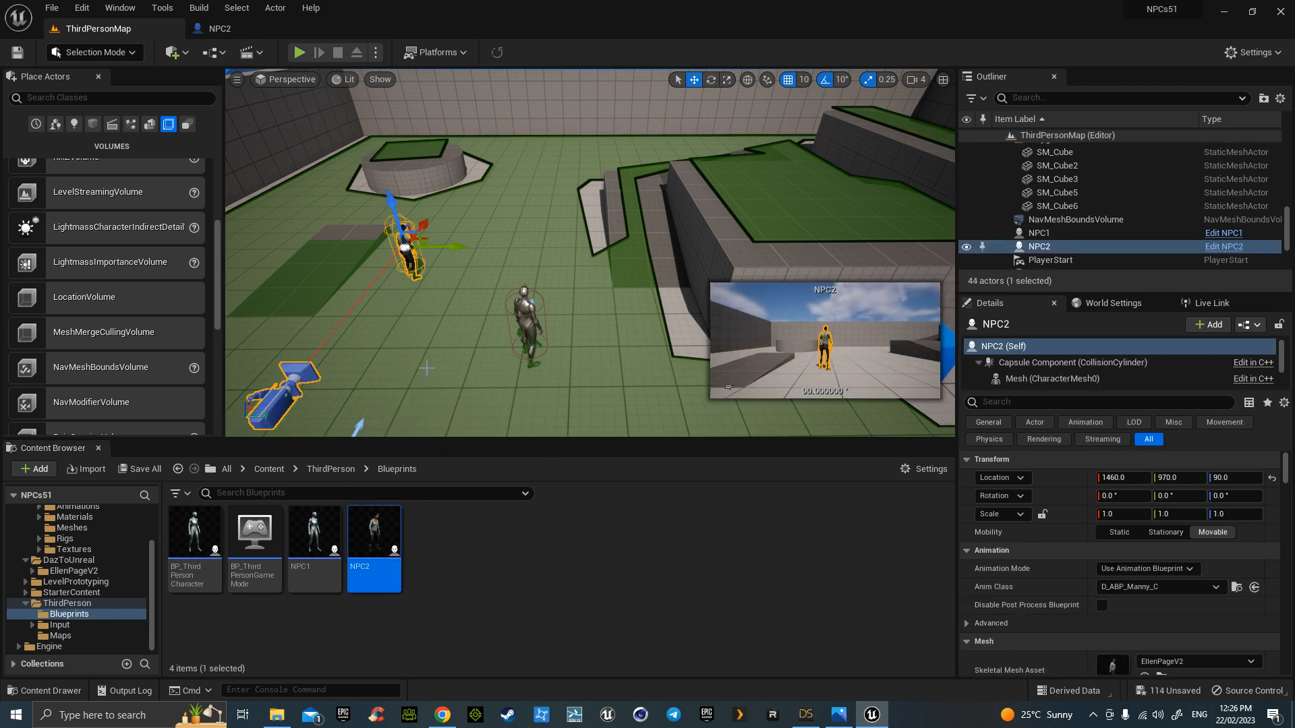
- Delete NPC2's FollowCamera and CameraBoom components, then compile and save
click(267, 32)
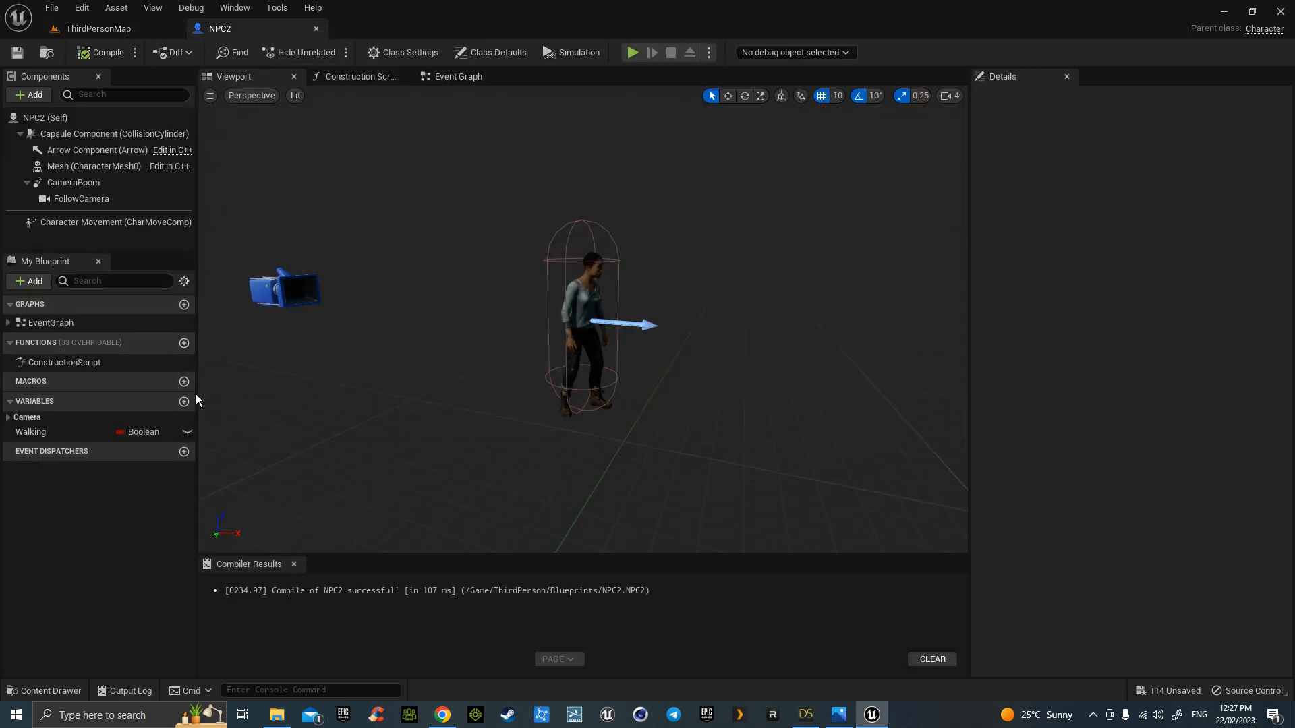
click(91, 198)
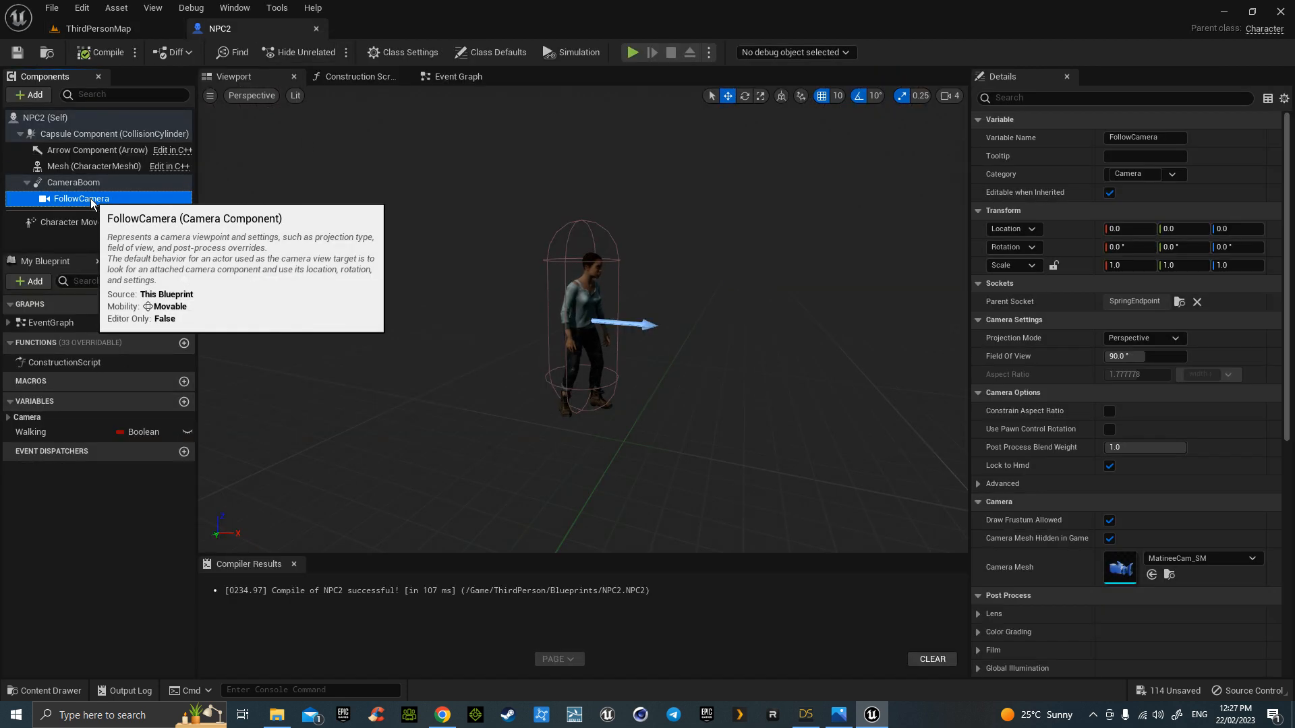
key(Delete)
click(89, 185)
click(87, 167)
key(Delete)
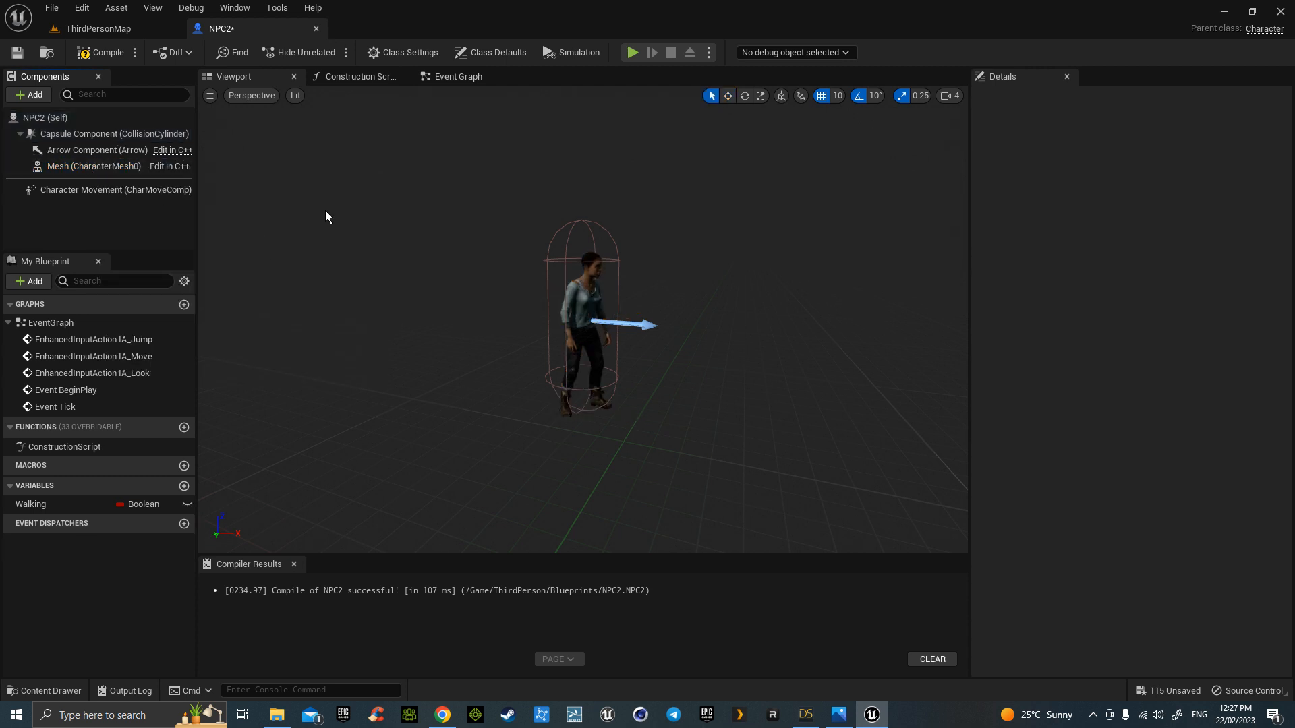
click(105, 53)
click(18, 51)
- Set Character Movement's Max Walk Speed to 180, then compile and save NPC2
click(116, 190)
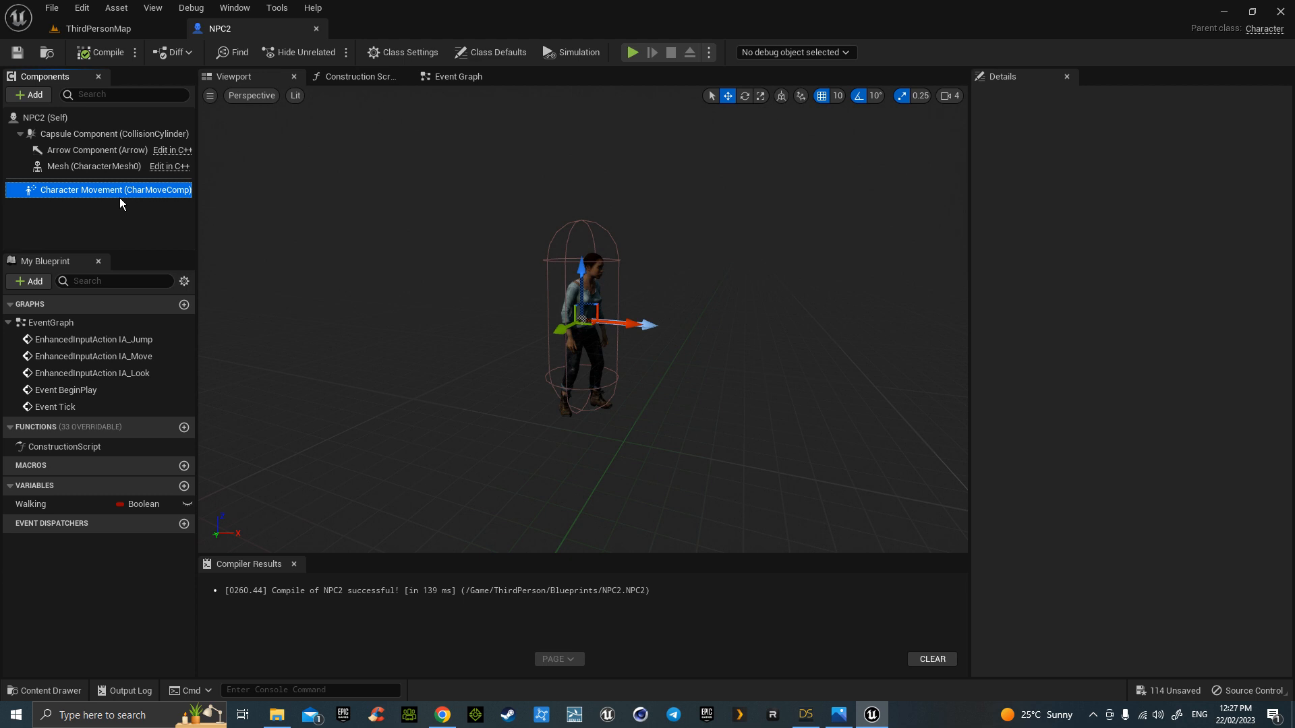
click(1119, 557)
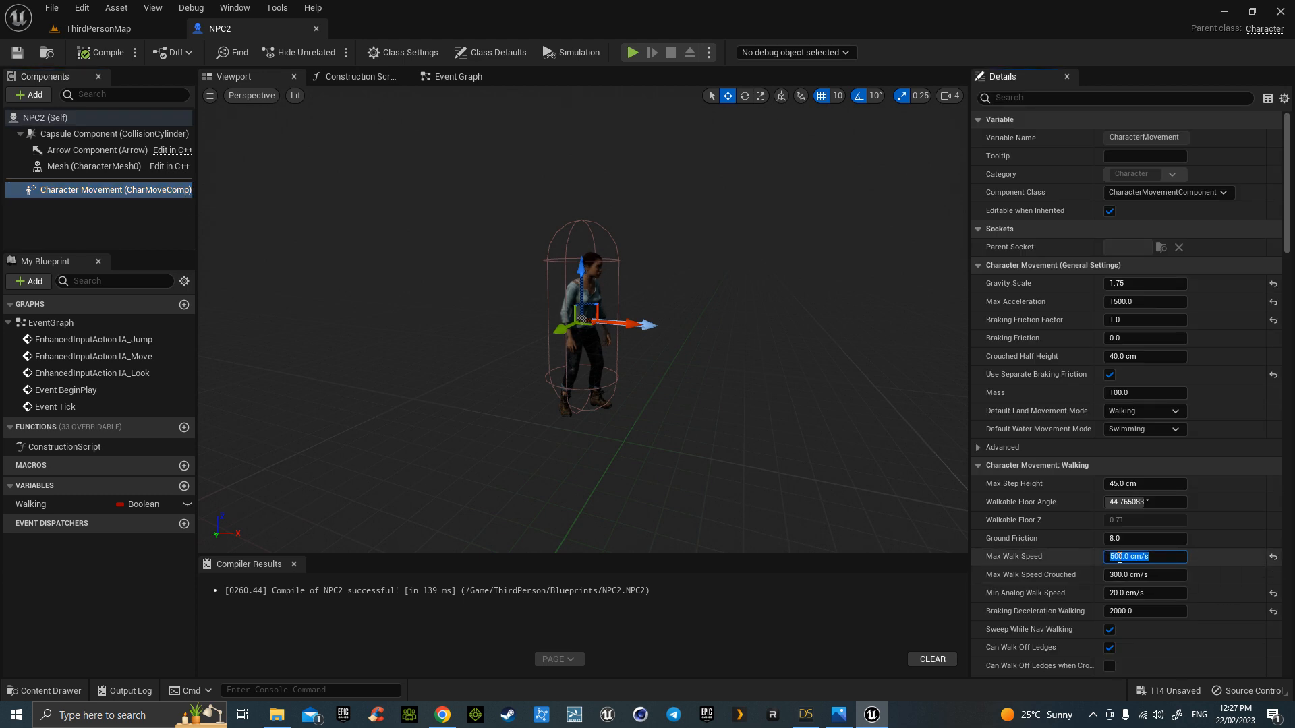
text(180)
key(Return)
click(101, 53)
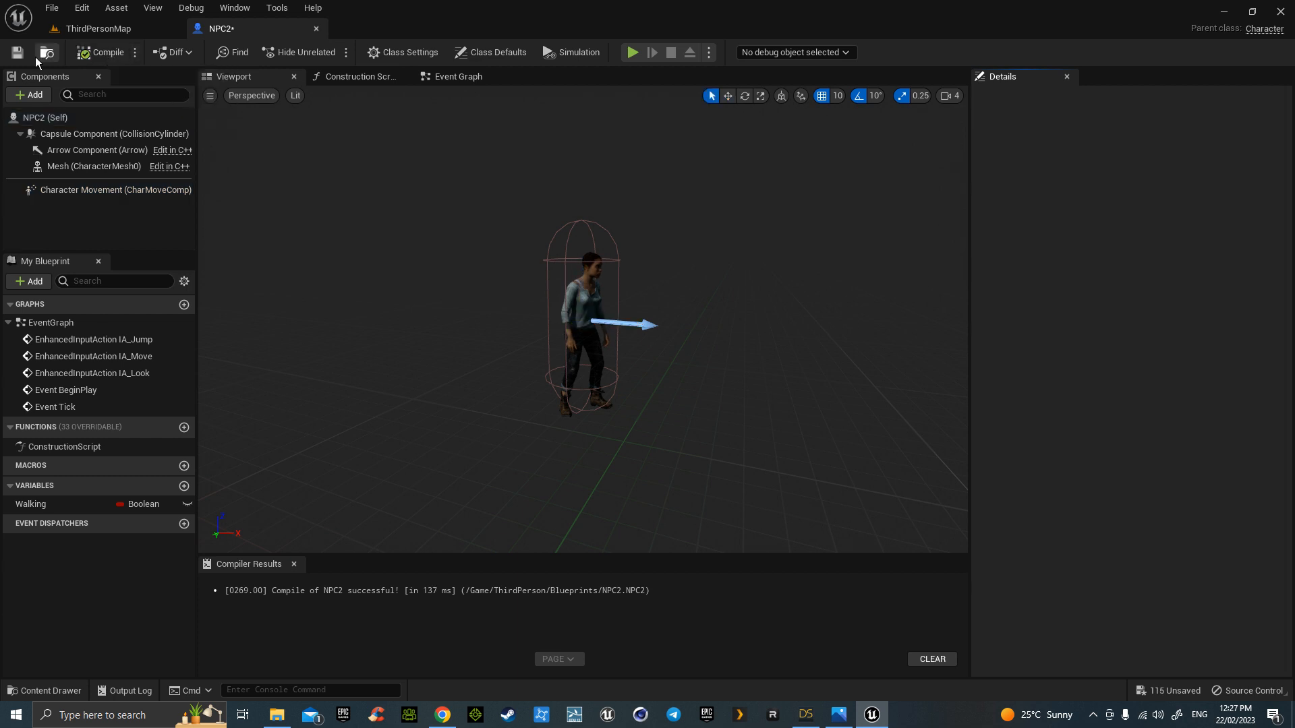
click(18, 53)
click(122, 28)
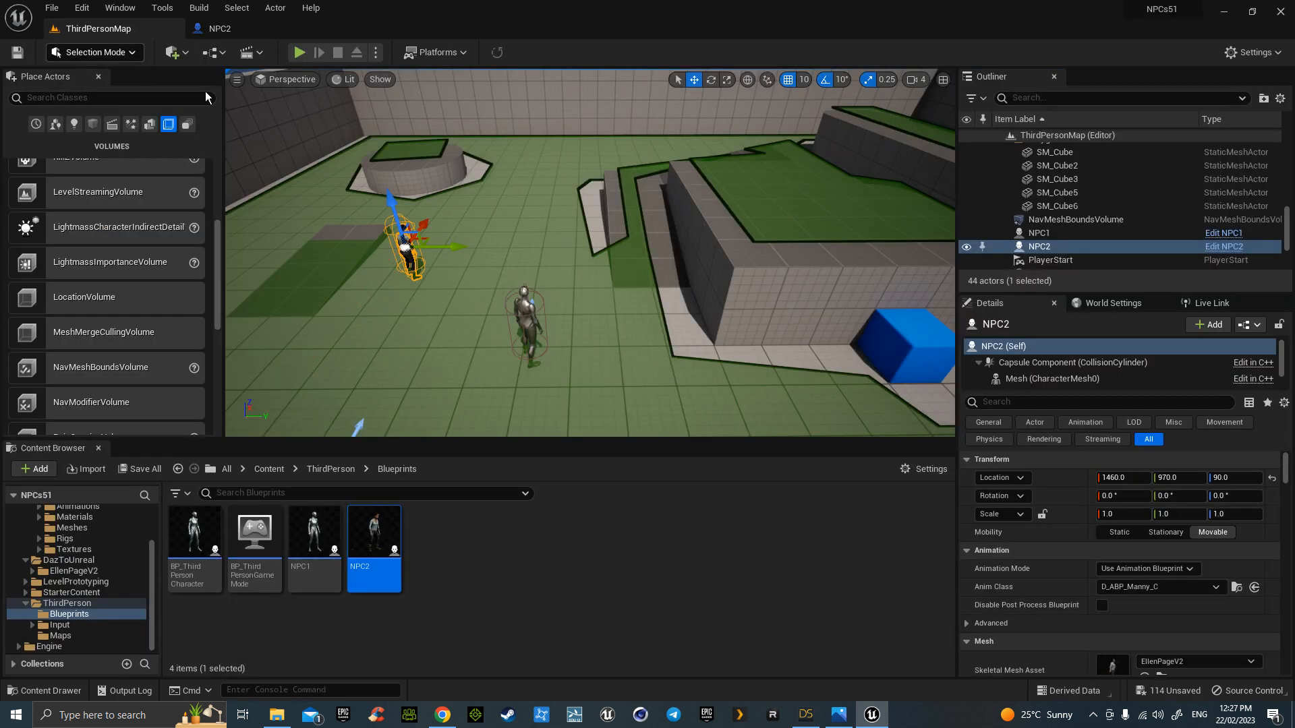
click(299, 54)
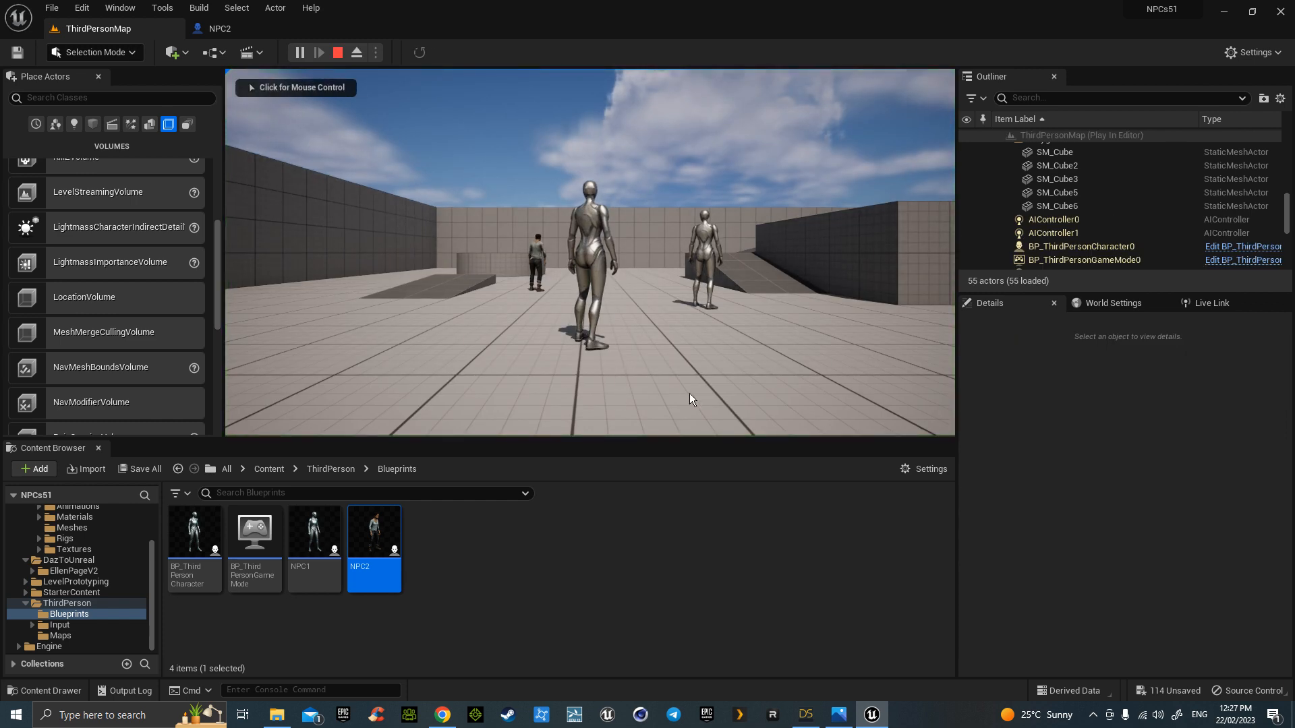
click(689, 394)
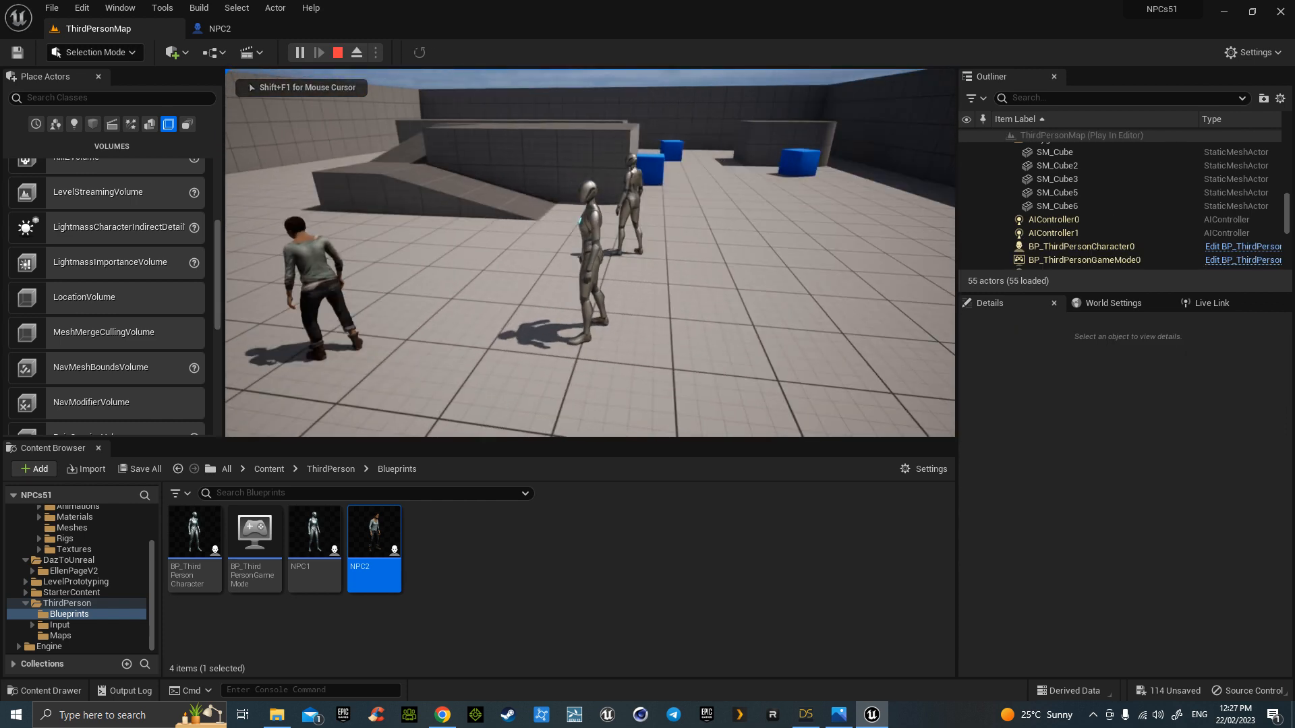
key(d)
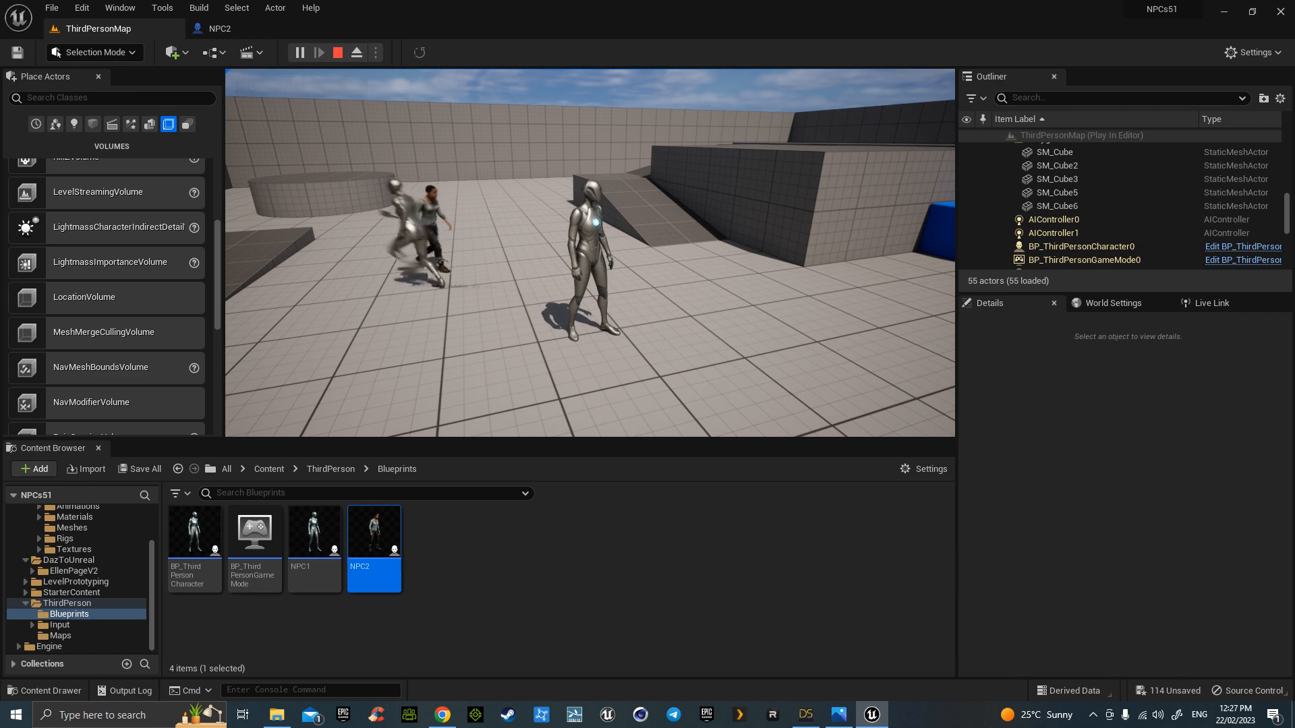
key(w)
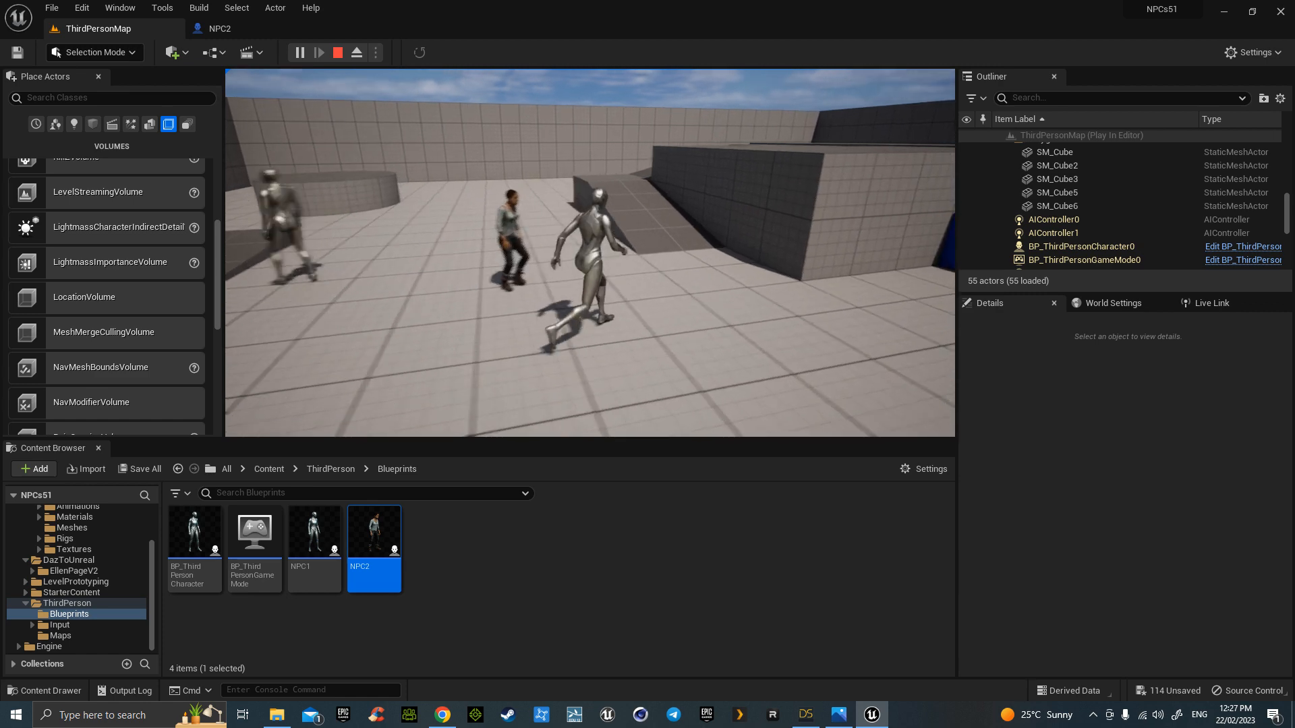
key(w)
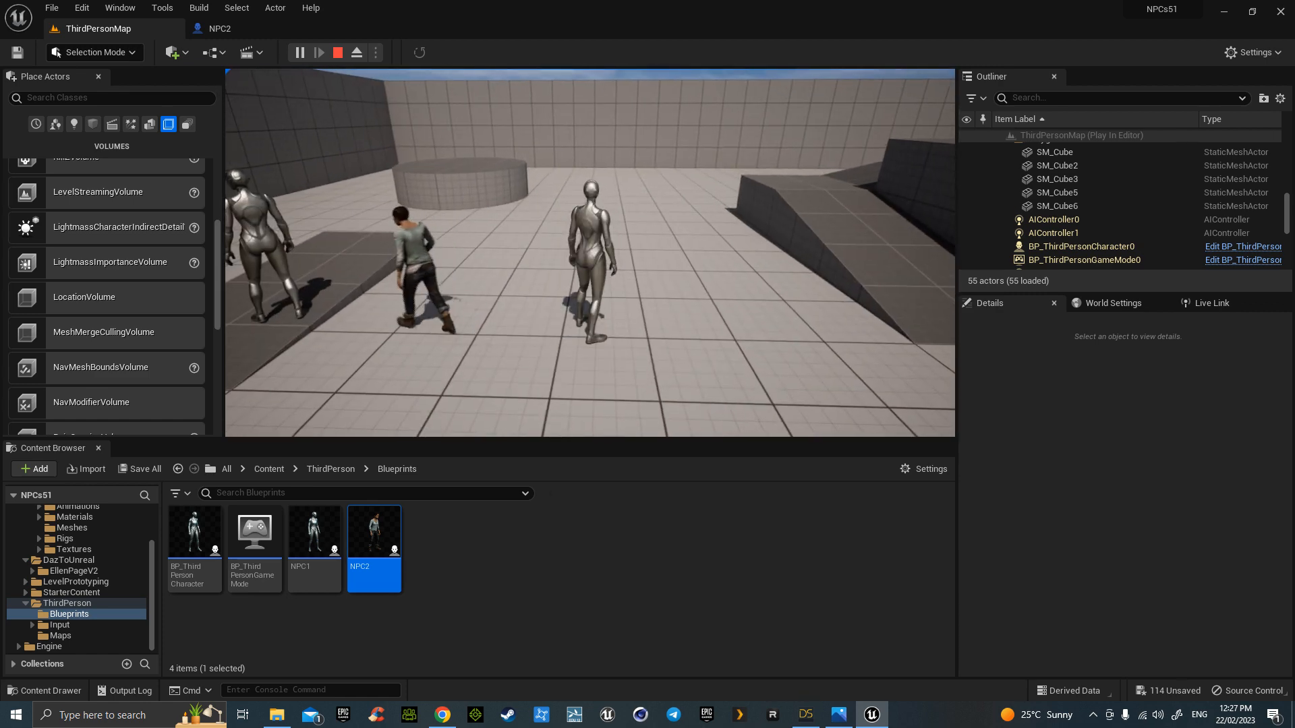
key(a)
key(s)
key(d)
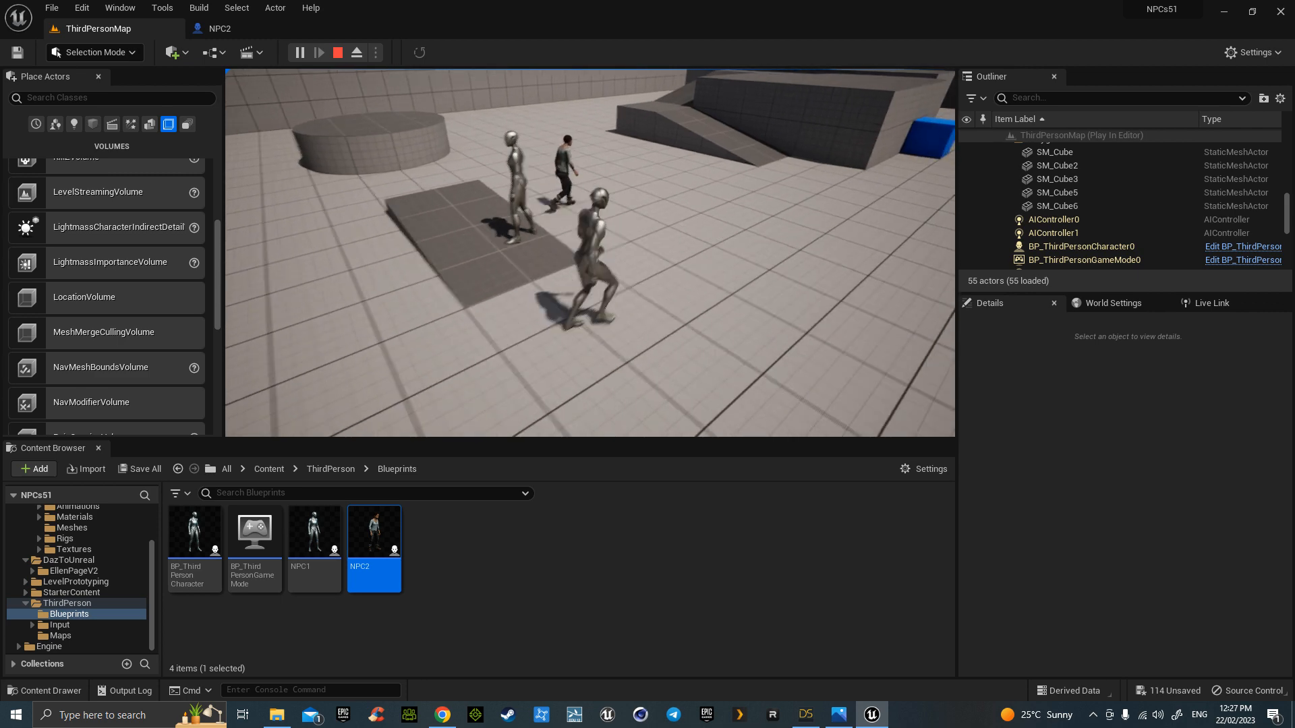
key(s)
key(d)
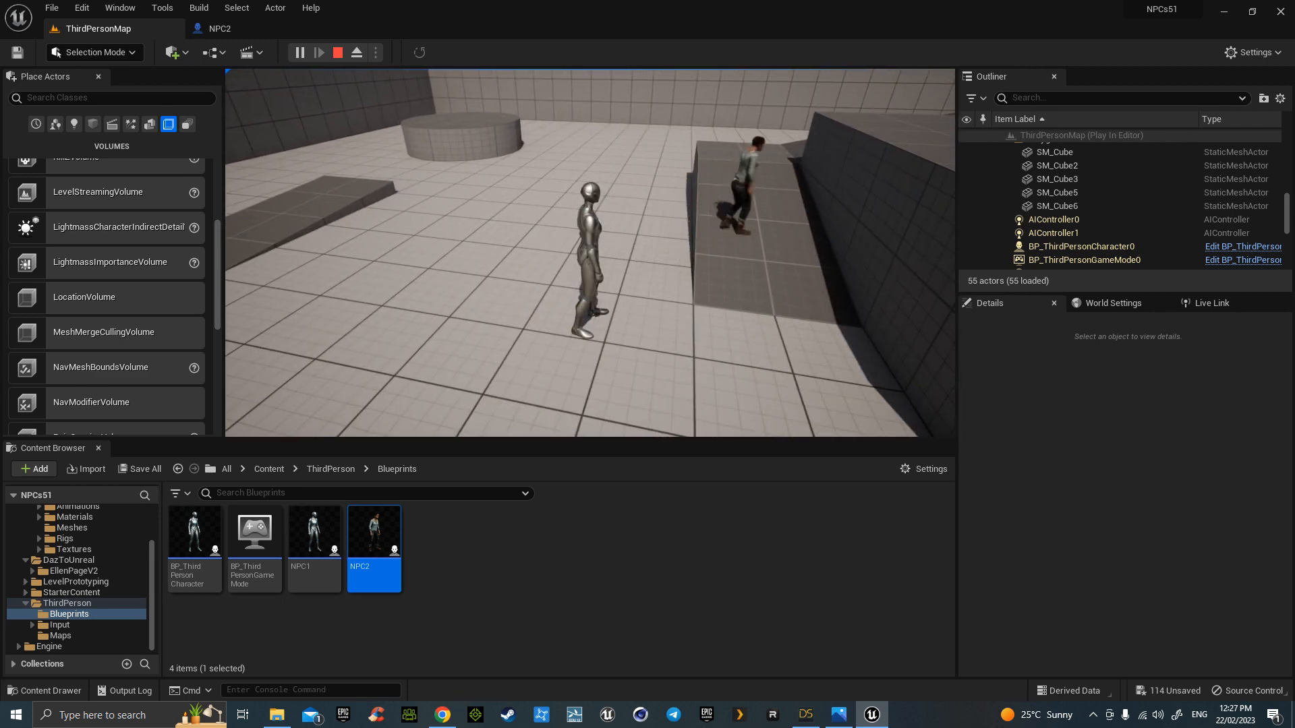
key(s)
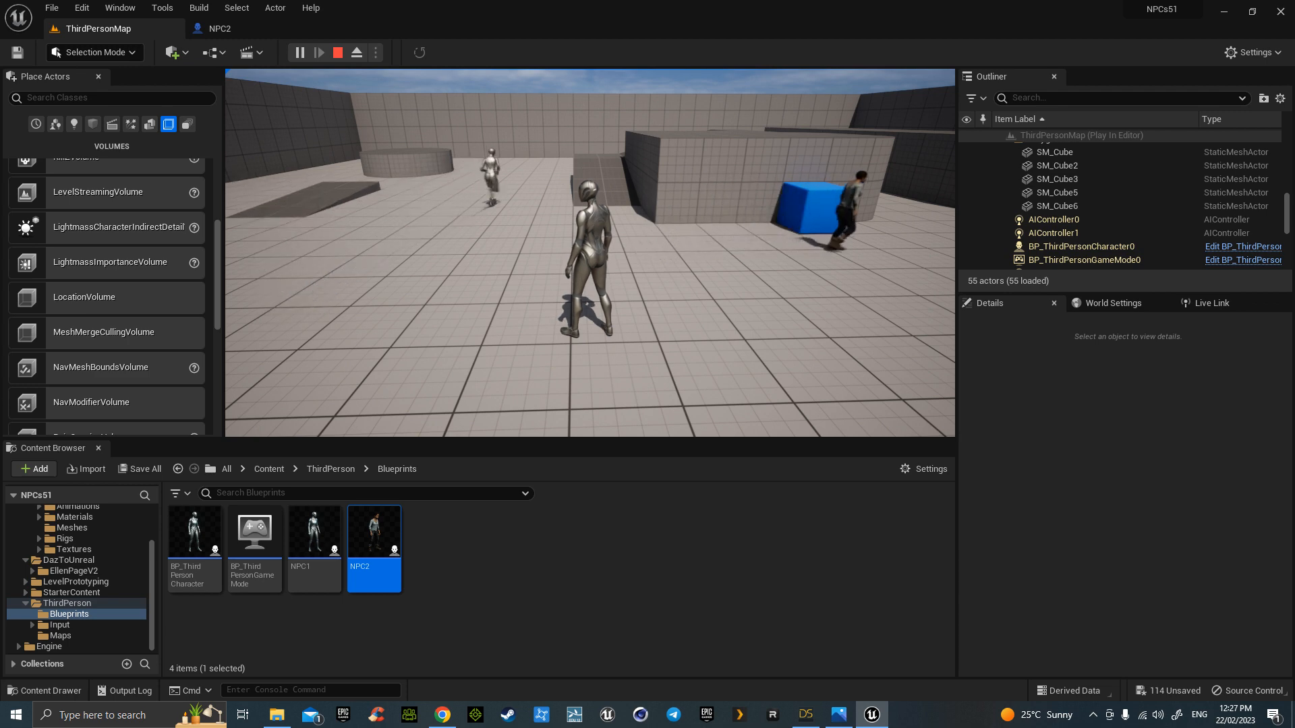
key(d)
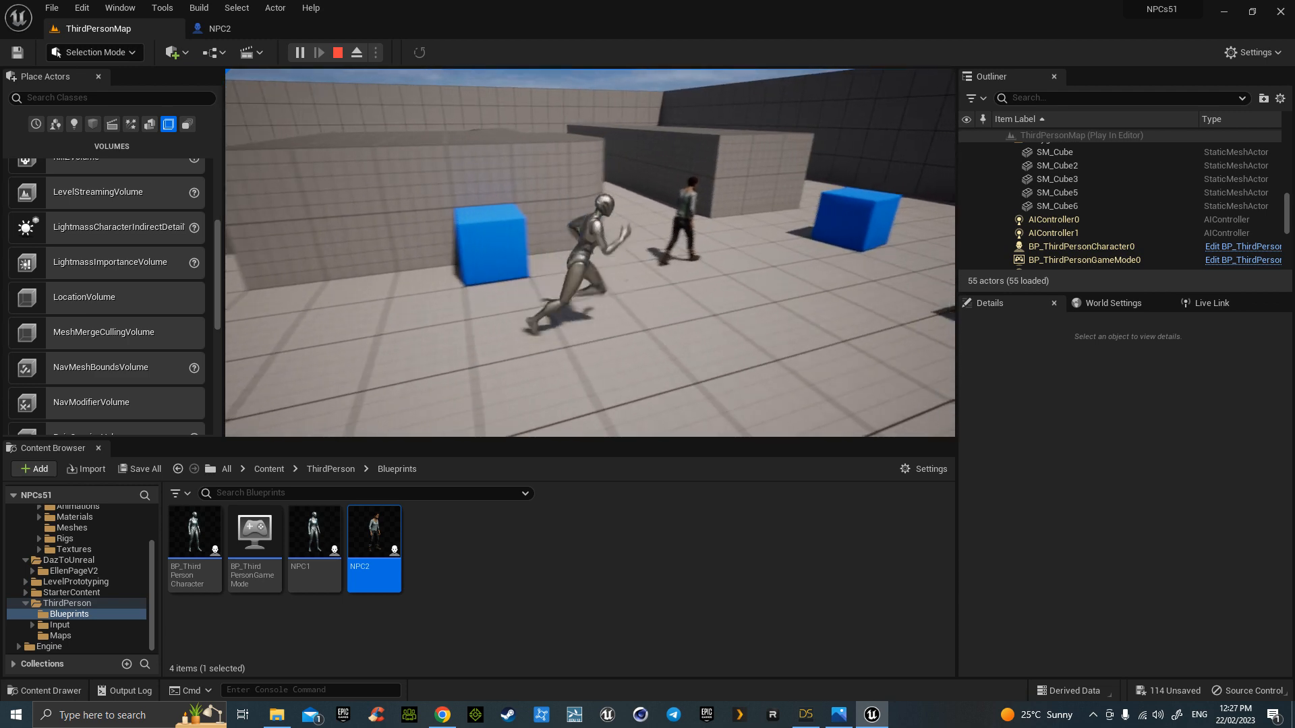
key(d)
key(a)
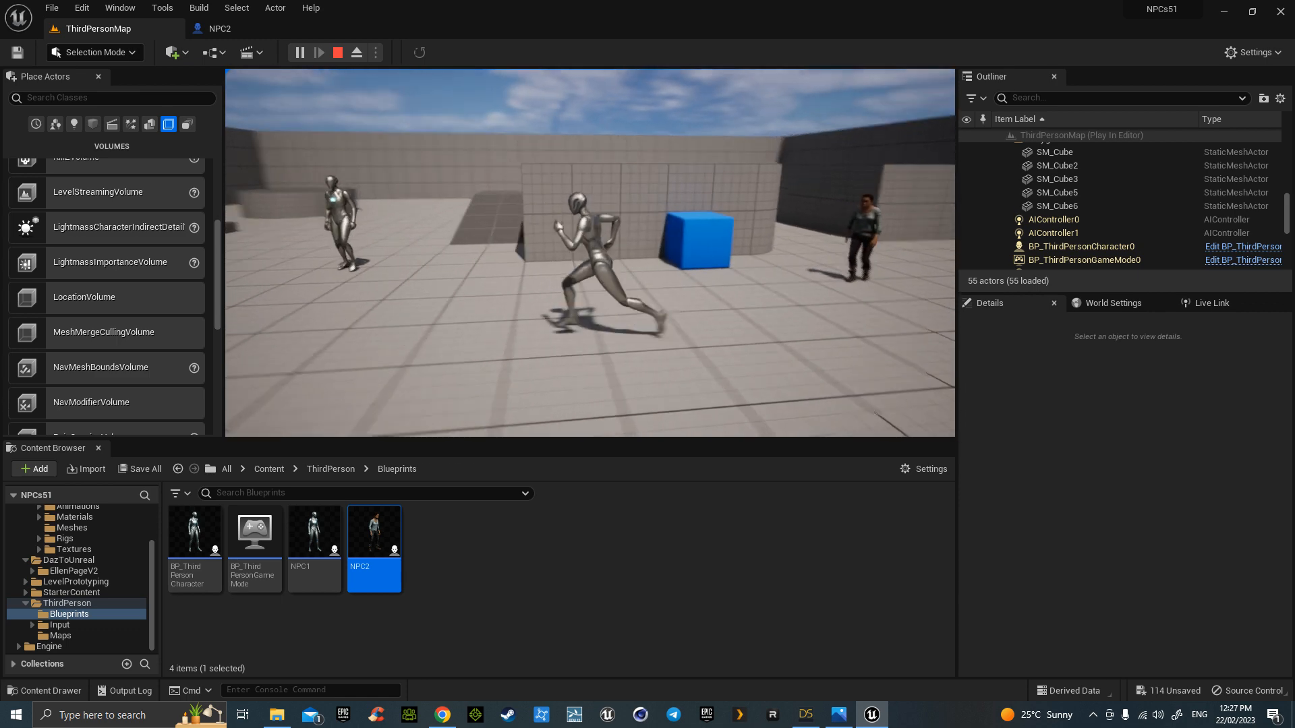
key(s)
key(a)
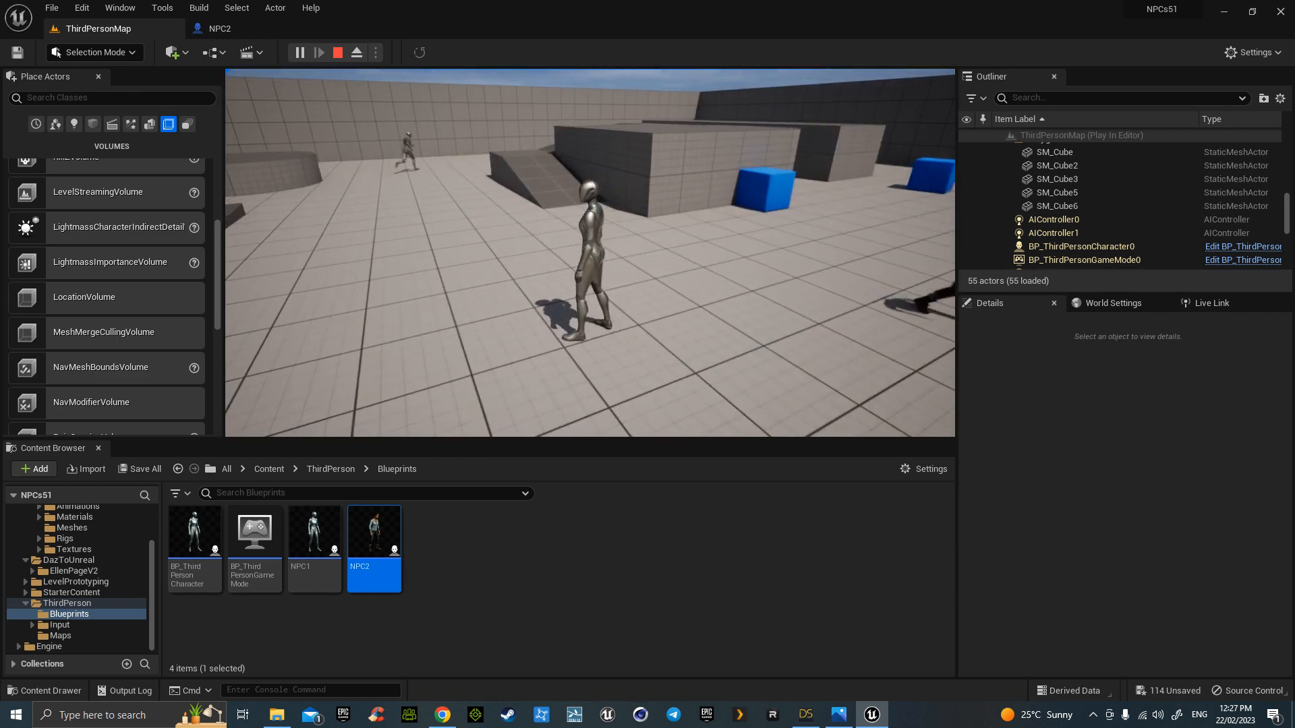
key(Escape)
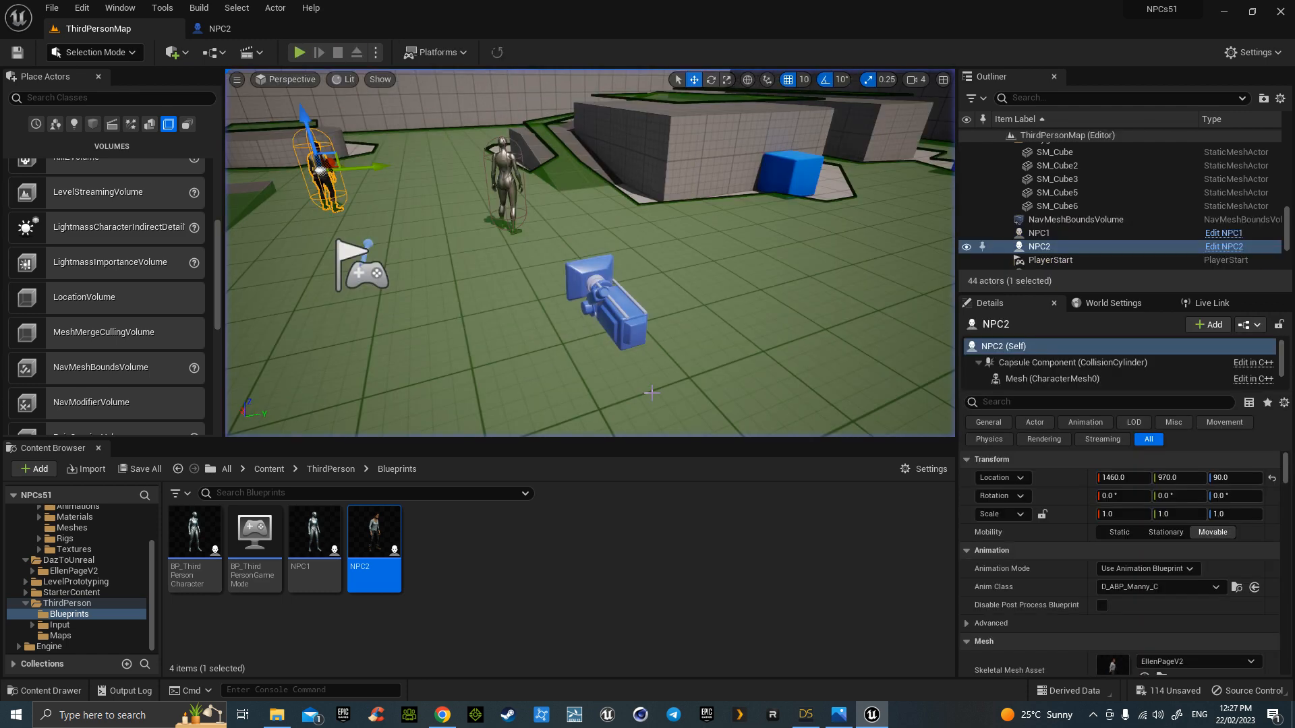
- Launch Quixel Bridge from the quick-add menu and list the 19 local MetaHumans
right_drag(695, 369, 695, 369)
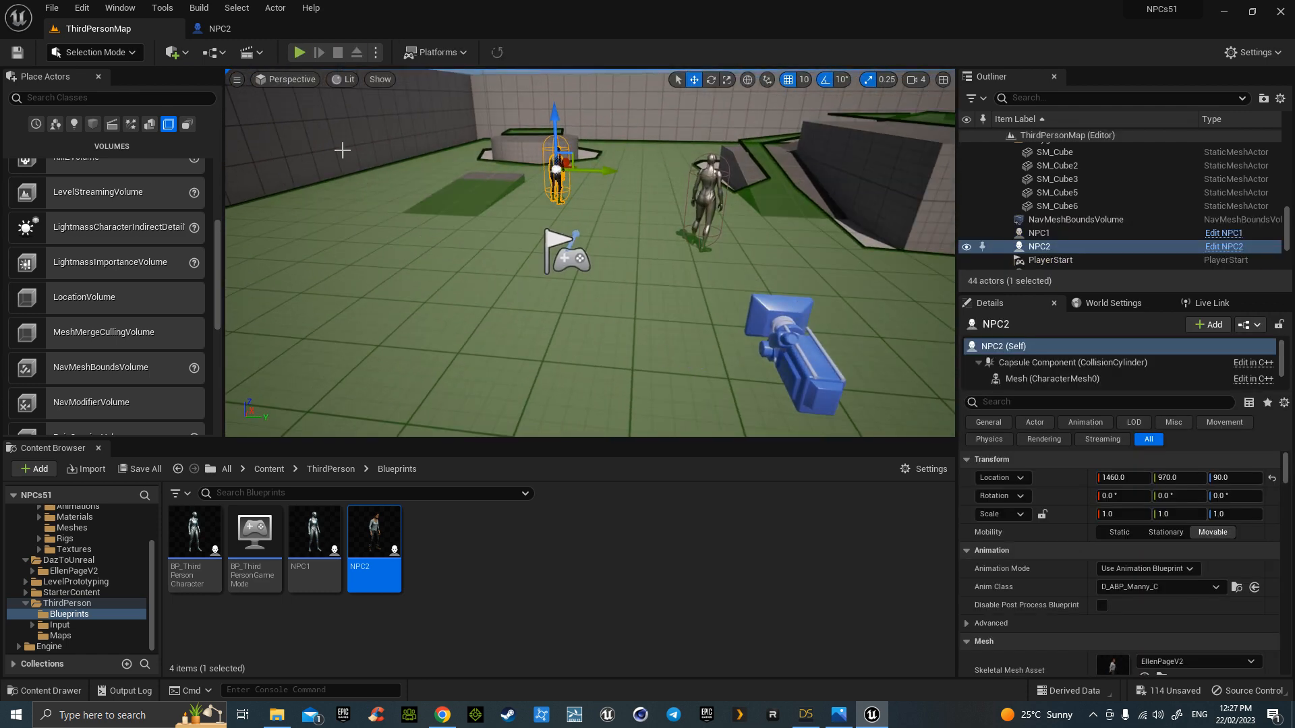
click(175, 52)
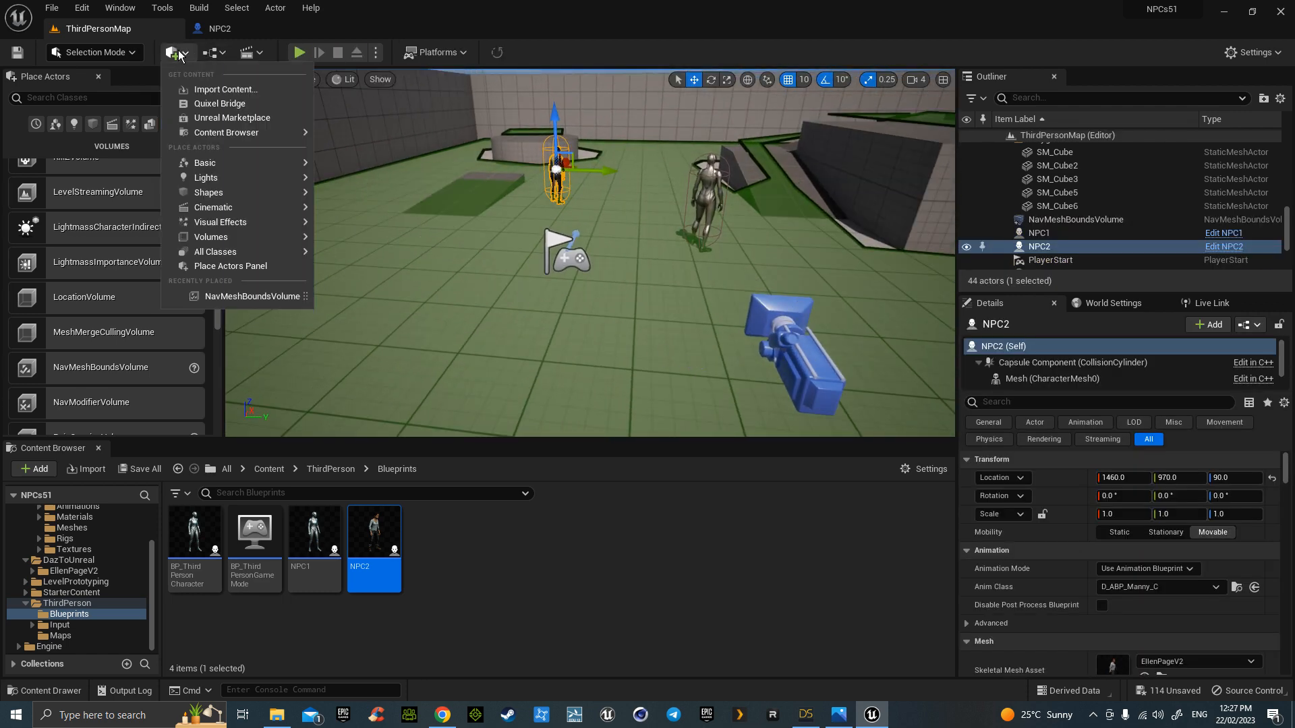
click(246, 104)
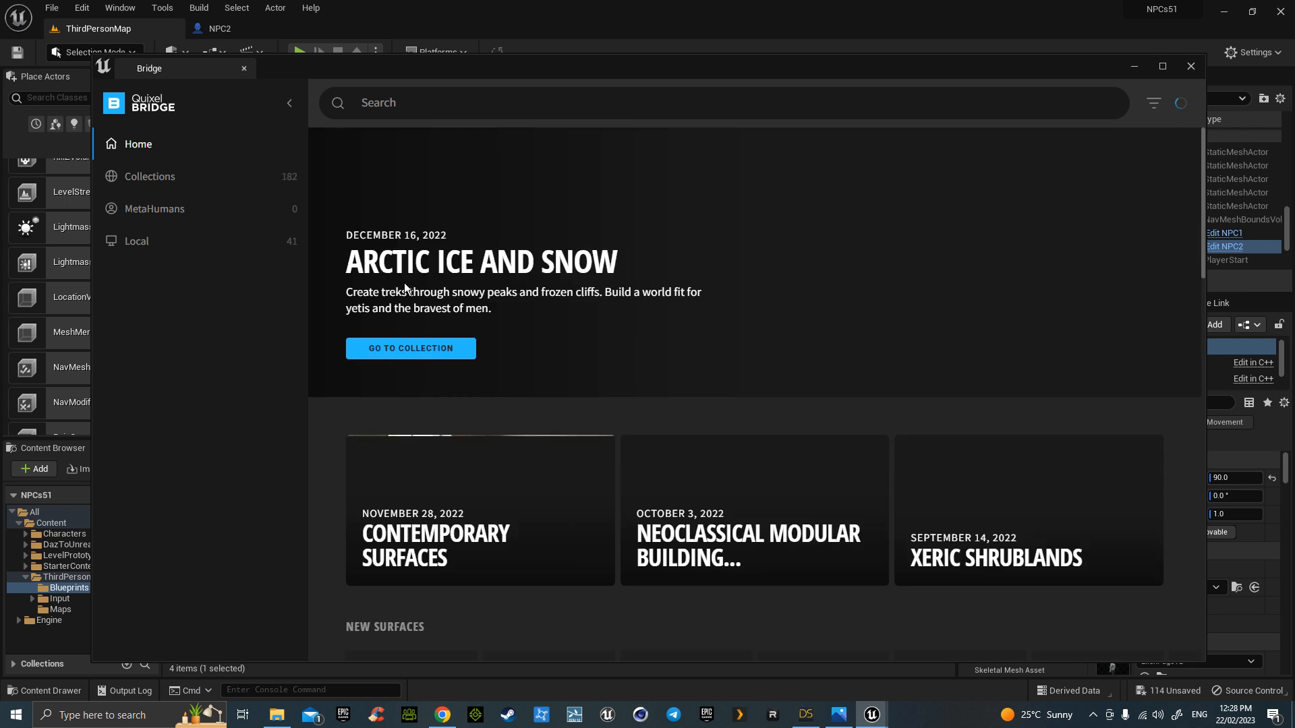
click(141, 244)
click(160, 301)
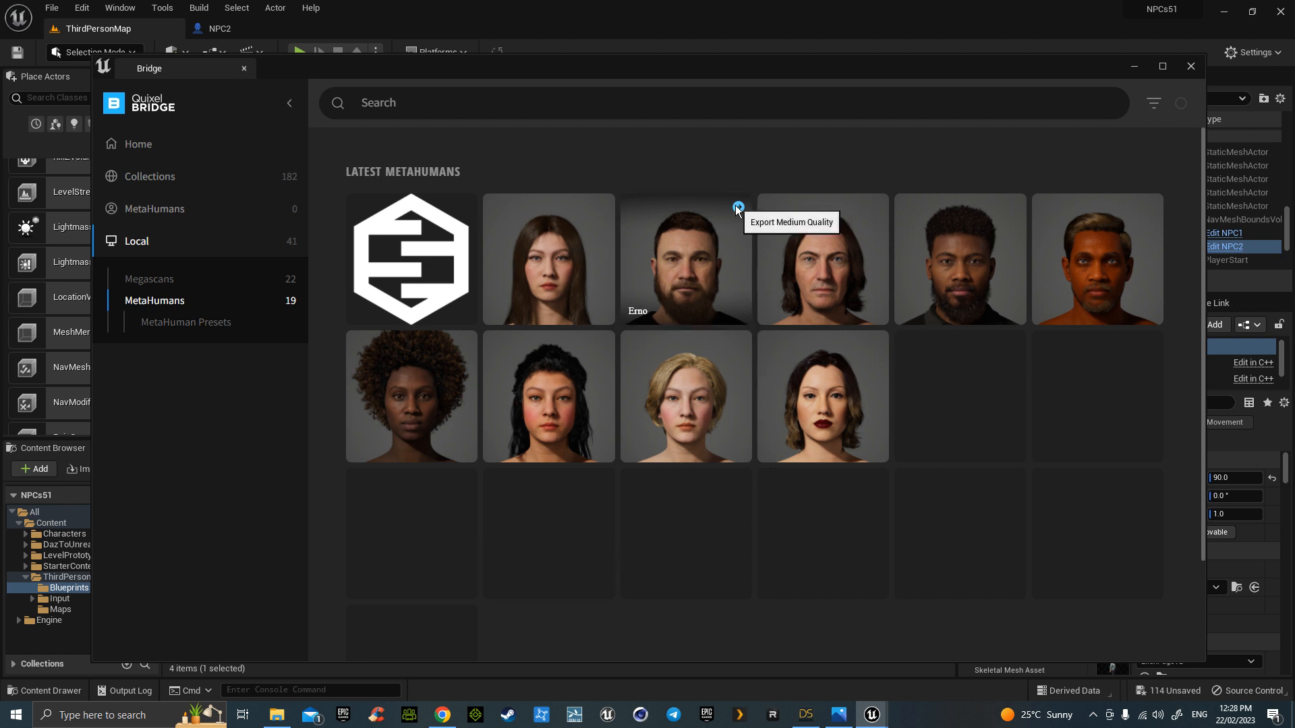
- Export Erno and Enable Missing on each plugin and project-settings notification
click(738, 207)
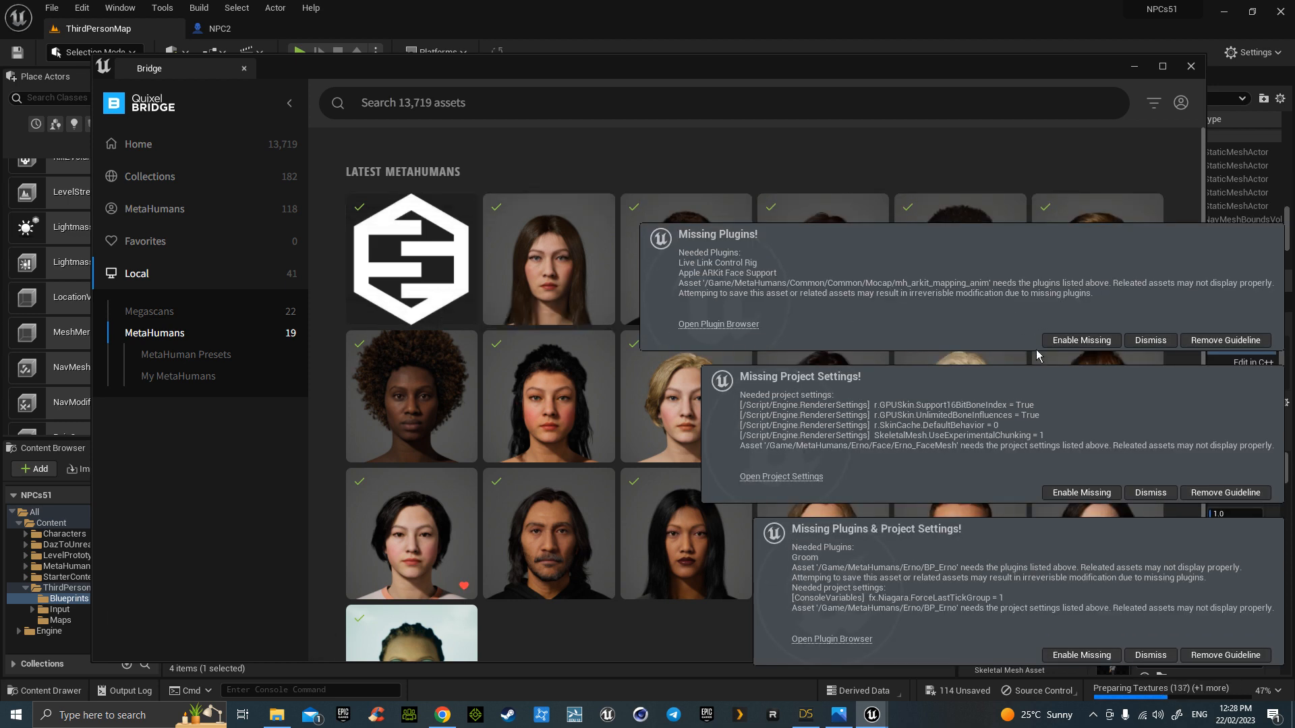
click(1077, 341)
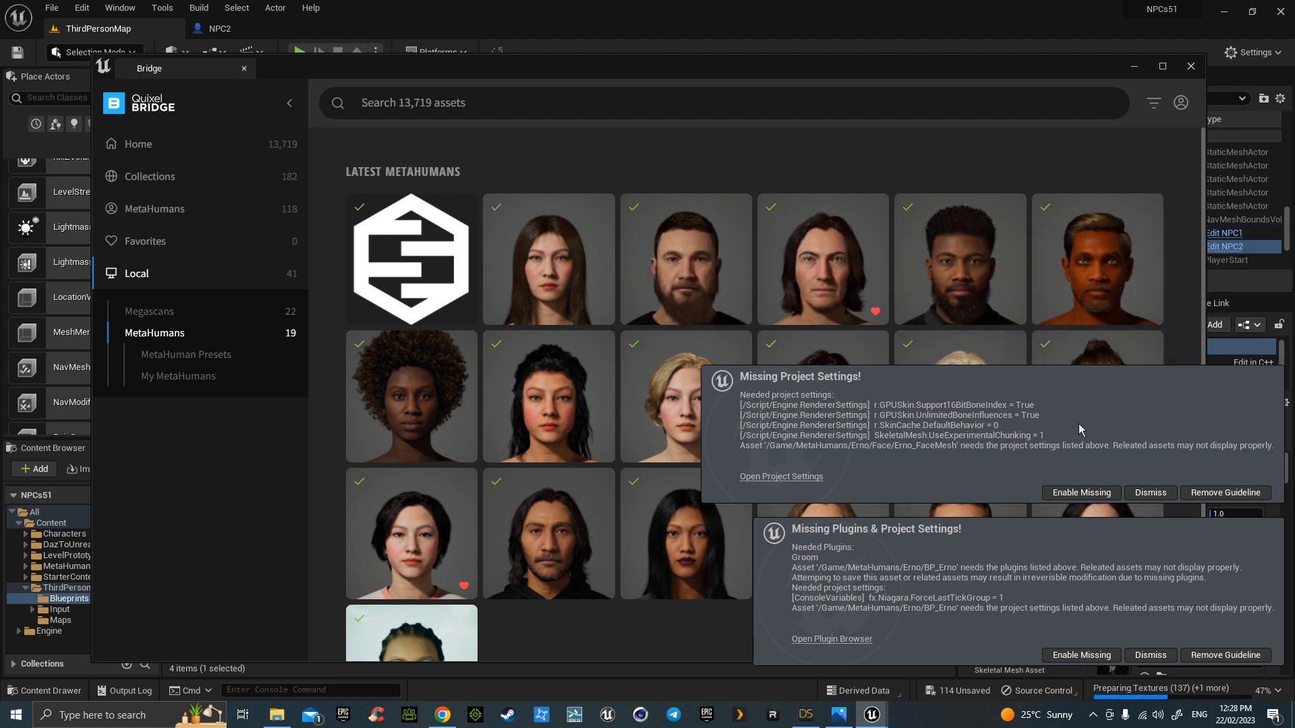
click(1092, 493)
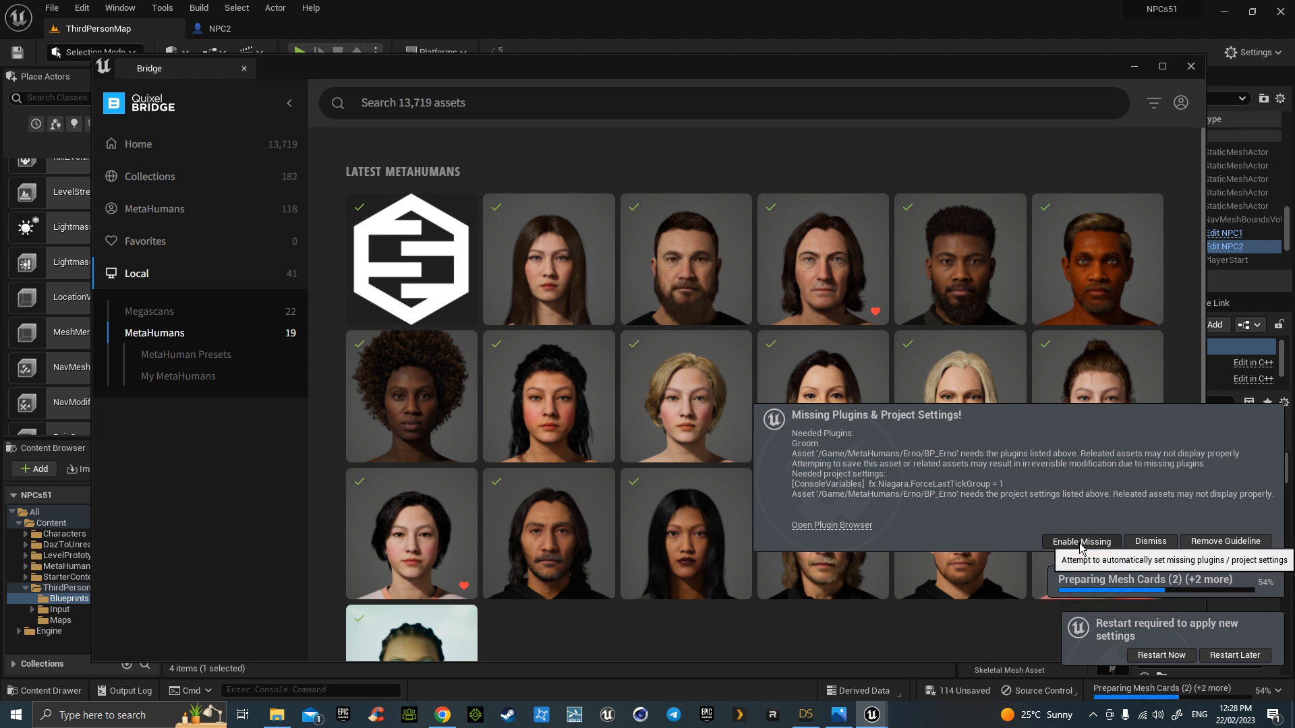
click(1081, 542)
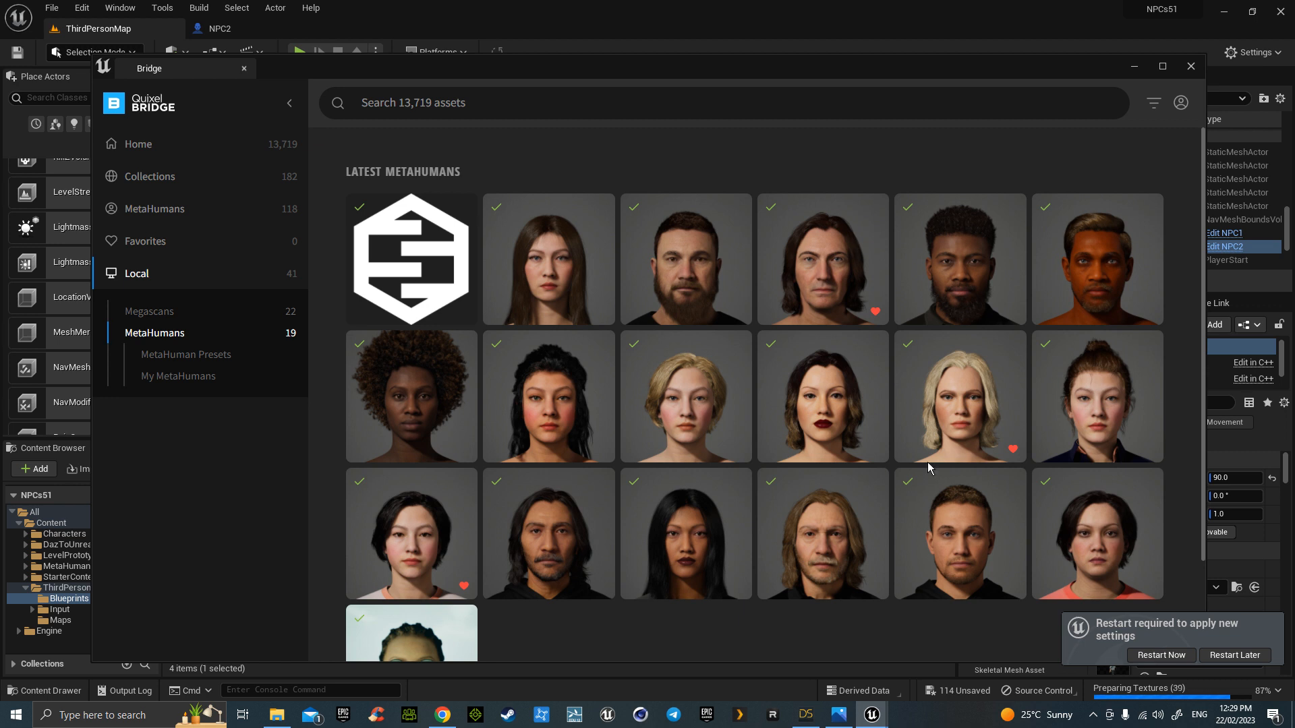
- Open the custom MetaHuman's details, then Restart Now, choosing Save Selected for modified assets
click(425, 264)
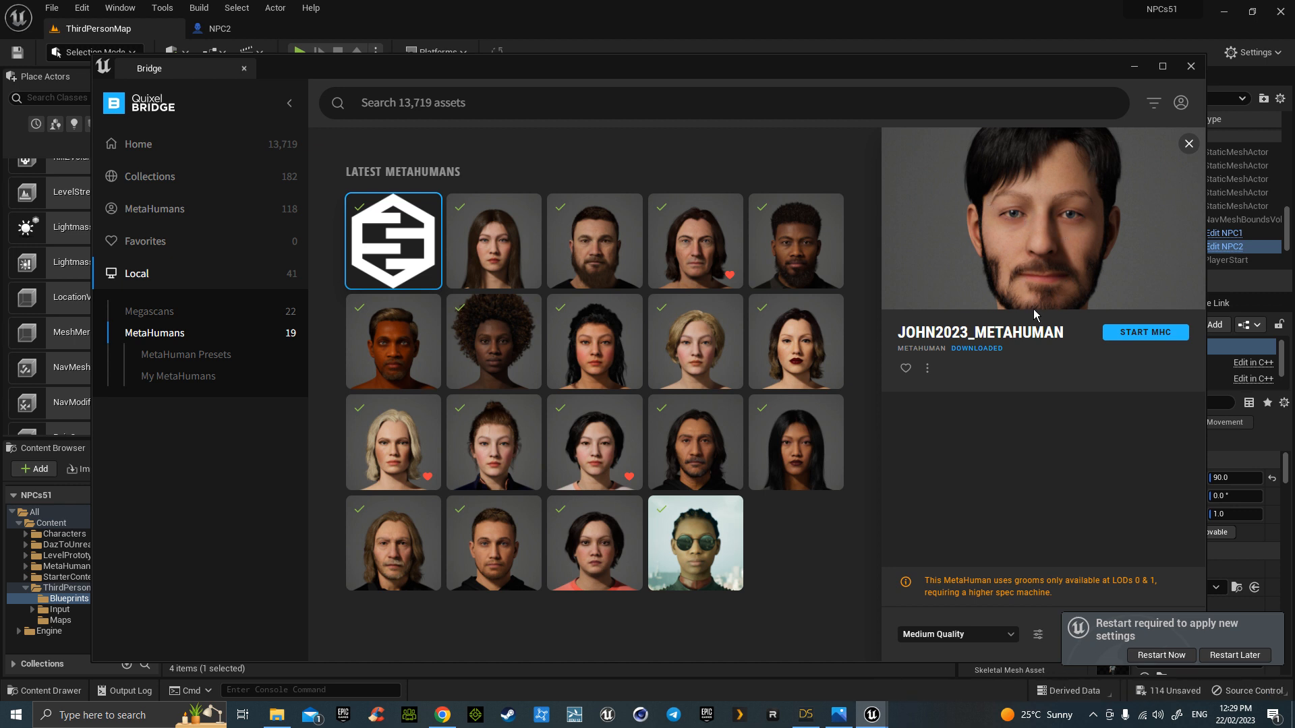
click(1161, 655)
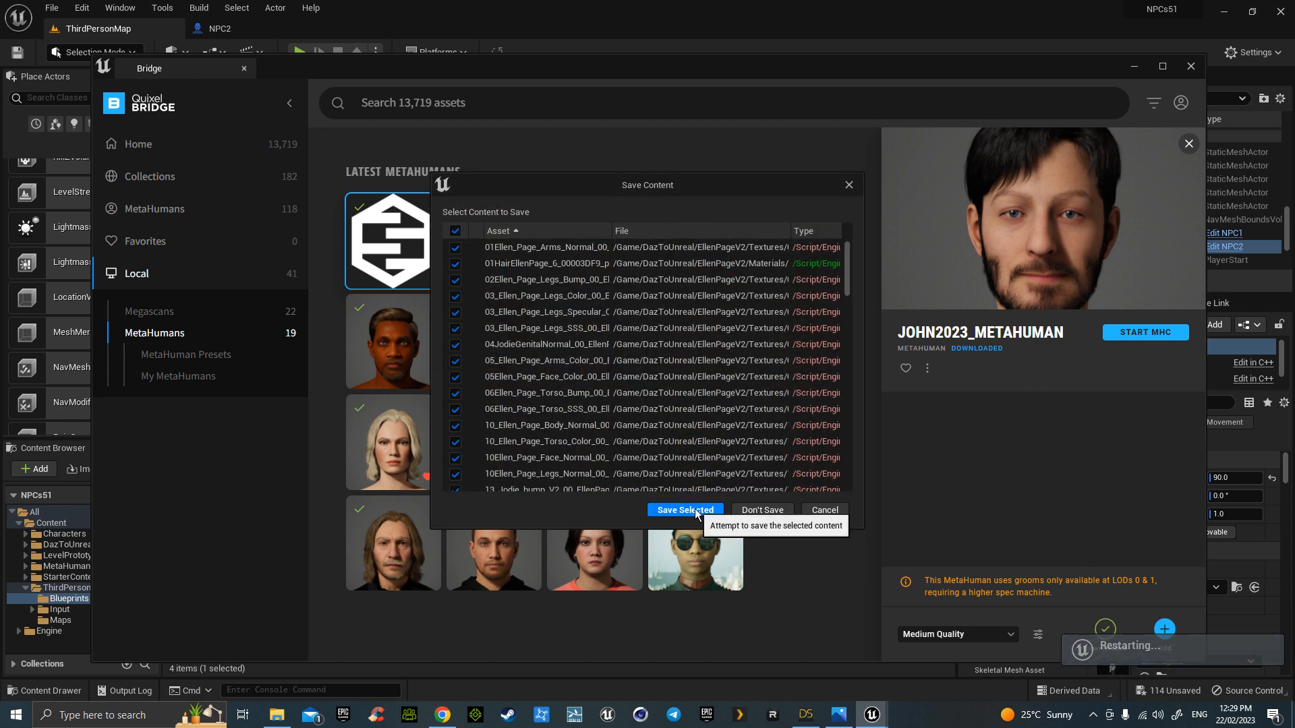
click(696, 511)
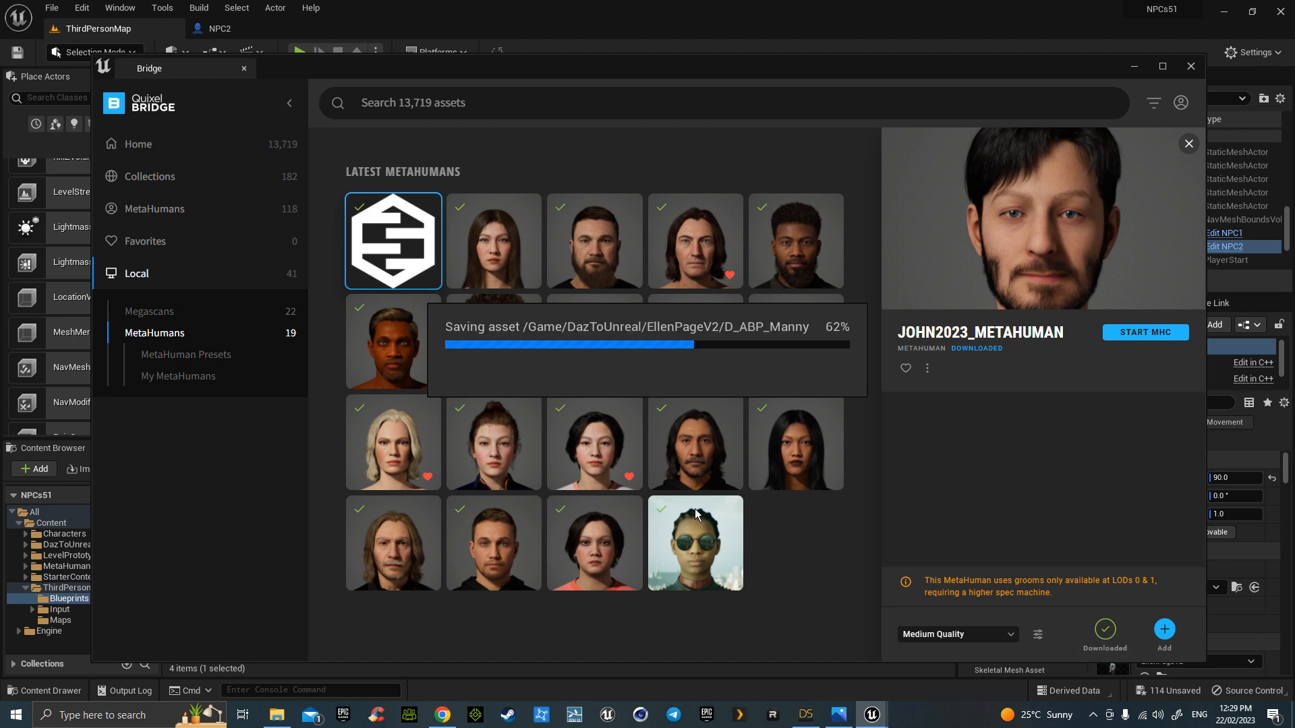
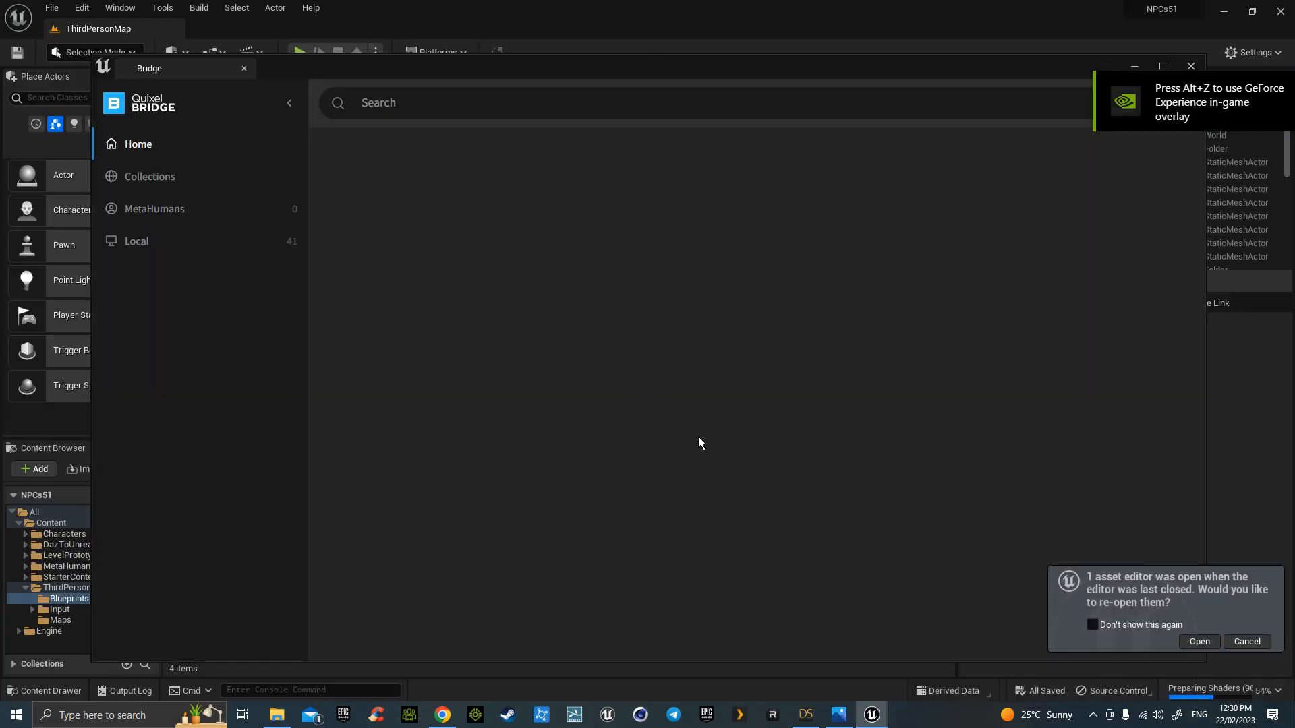
- Close the Quixel Bridge window to get back to the NPCs51 project's ThirdPersonMap
click(1191, 67)
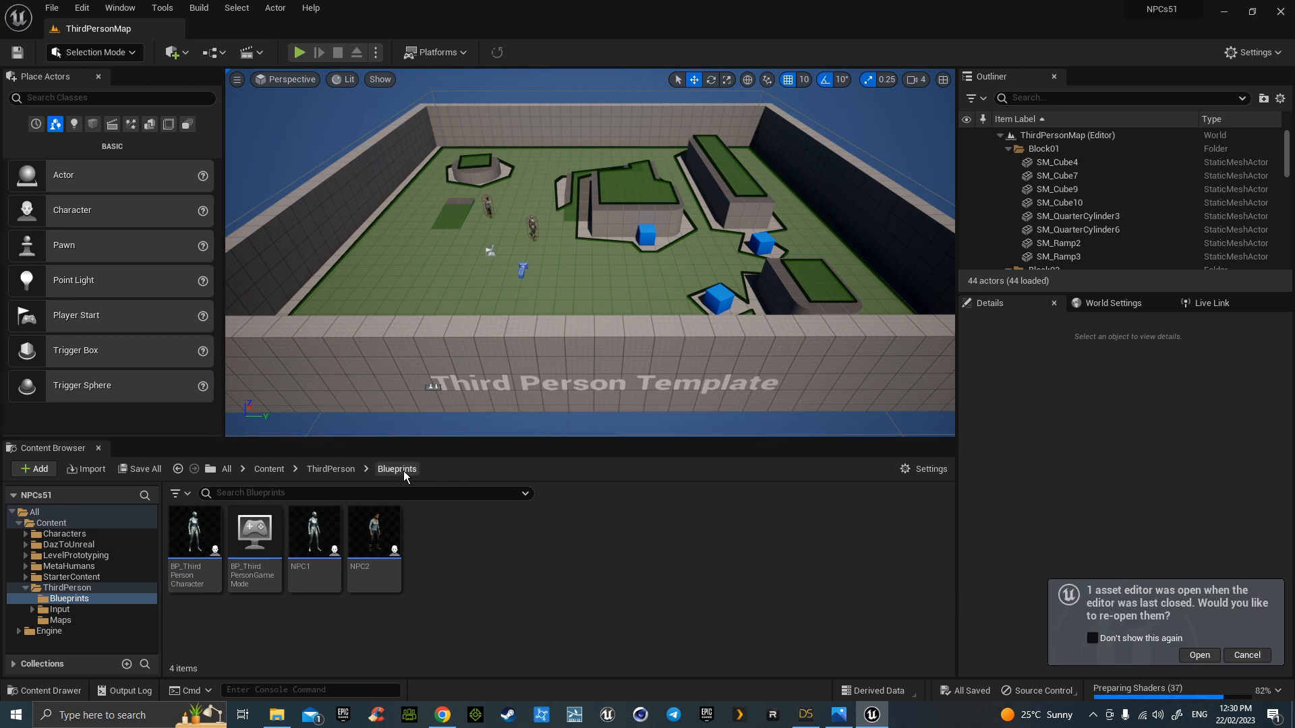
- Browse Content > MetaHumans > Erno and open the BP_Erno blueprint
click(258, 466)
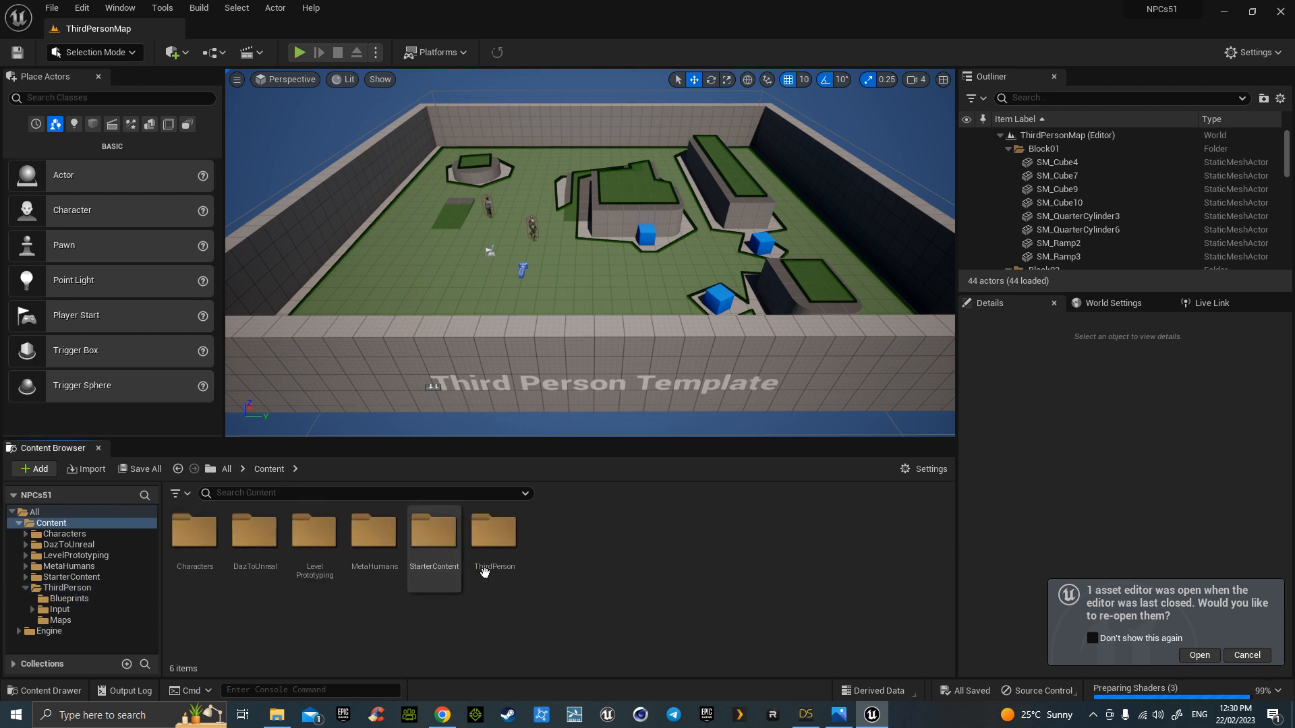
double_click(384, 549)
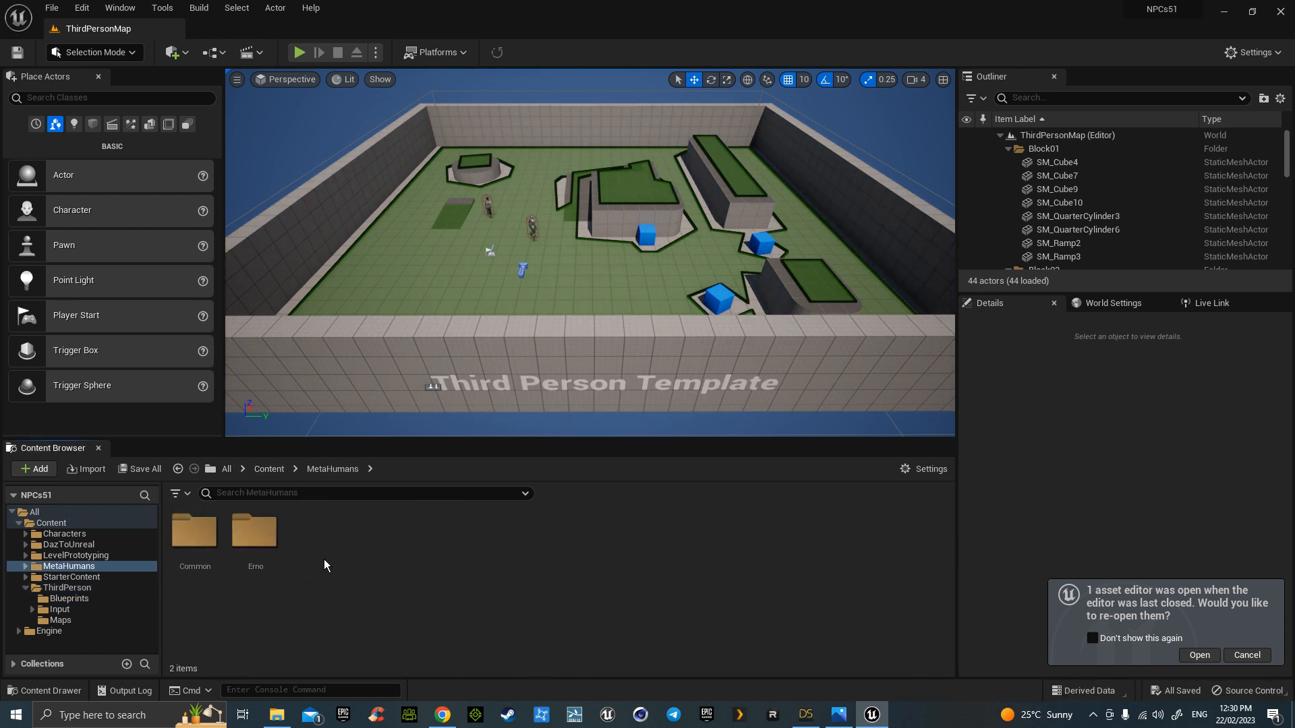
double_click(254, 533)
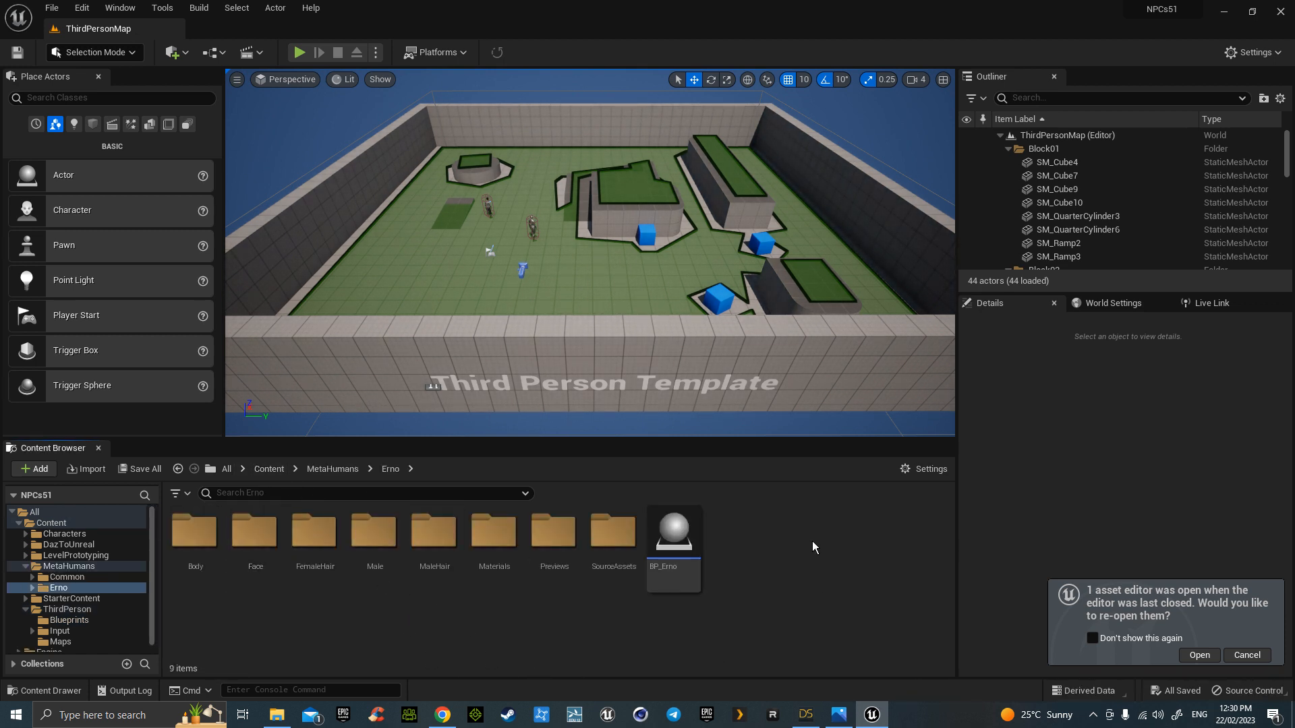
double_click(673, 539)
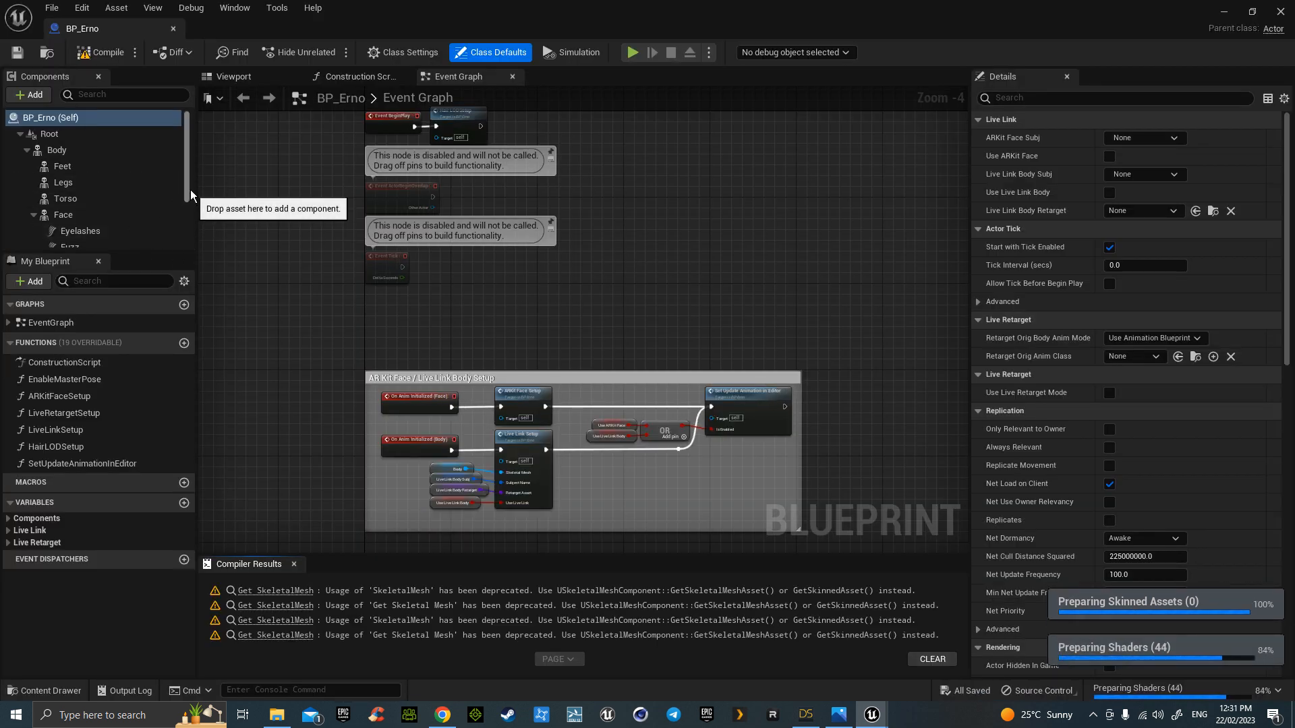
- Set the LODSync component's Forced LOD to 1
drag(187, 192, 182, 254)
click(169, 240)
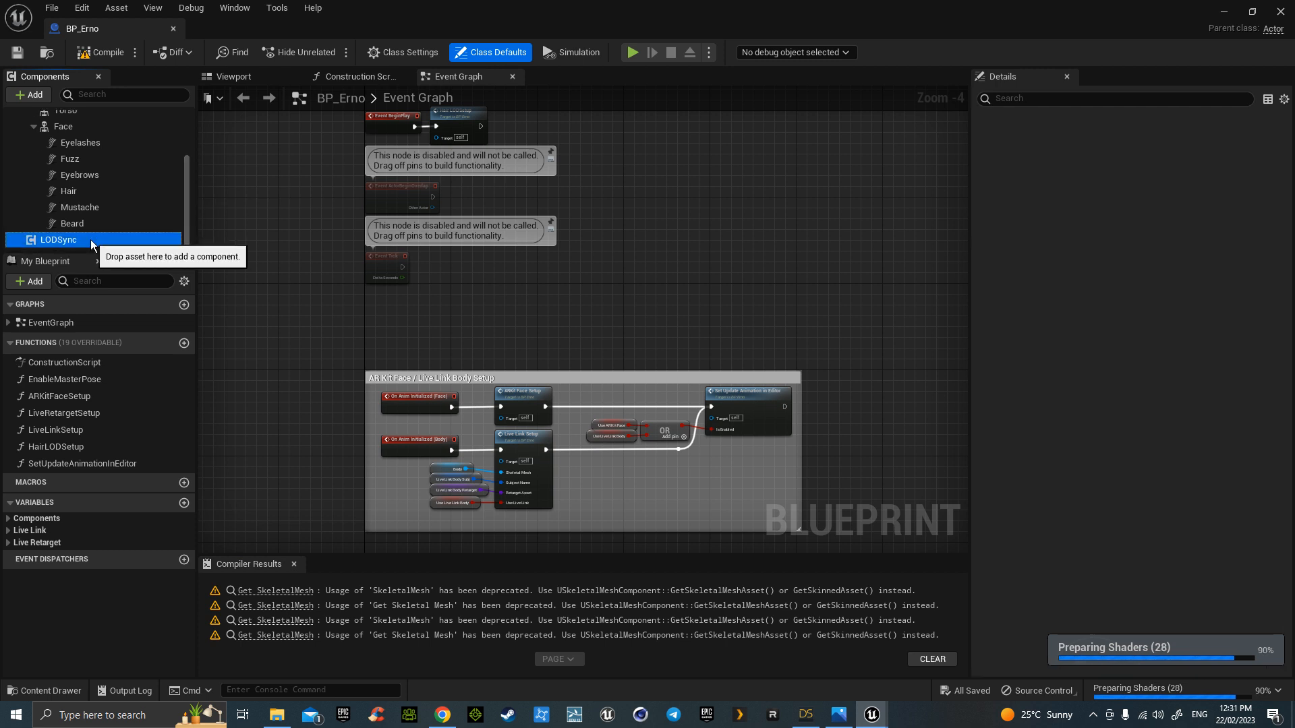
click(1117, 283)
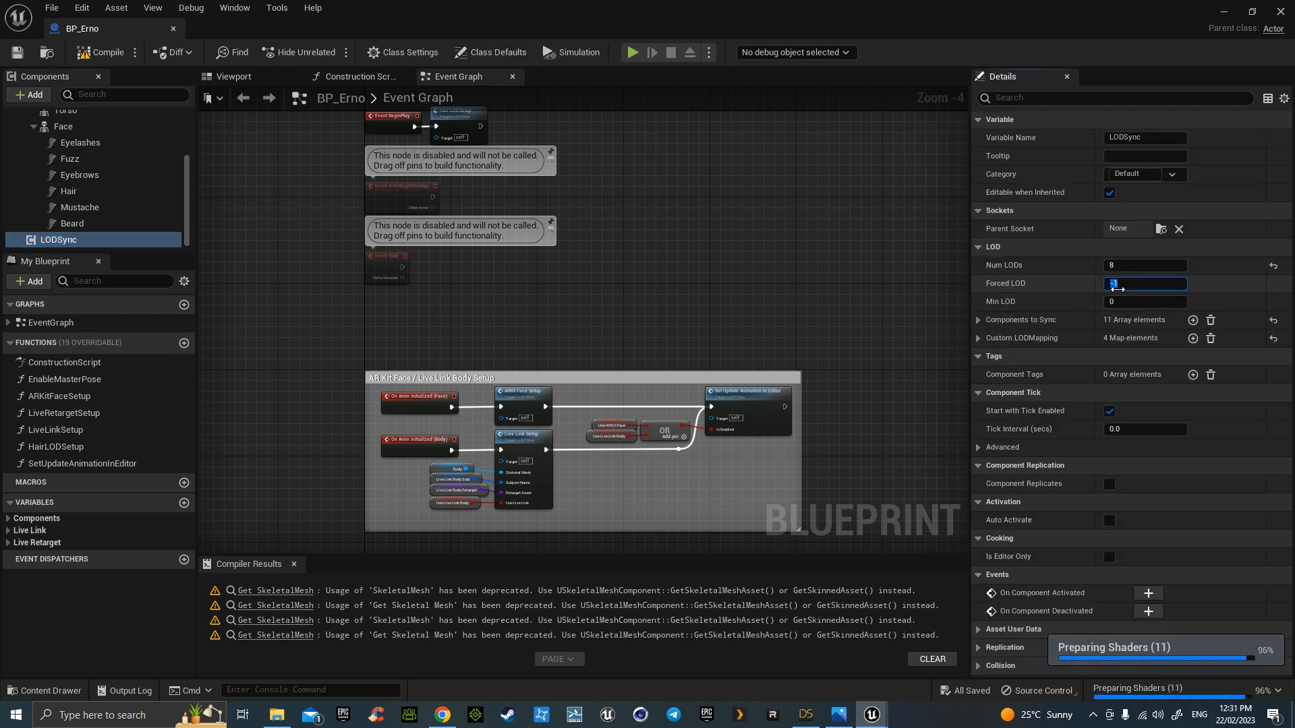
text(1)
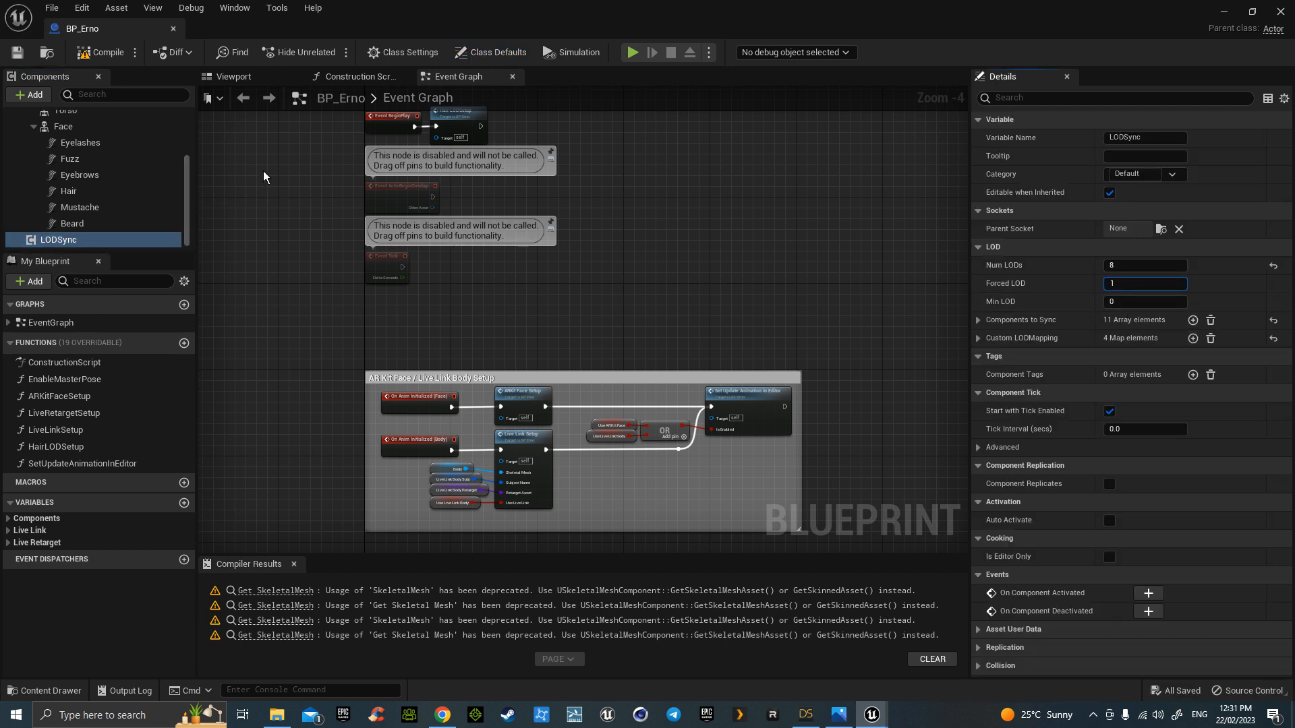
- Reparent BP_Erno to BP_ThirdPersonCharacter in Class Settings
drag(184, 212, 191, 132)
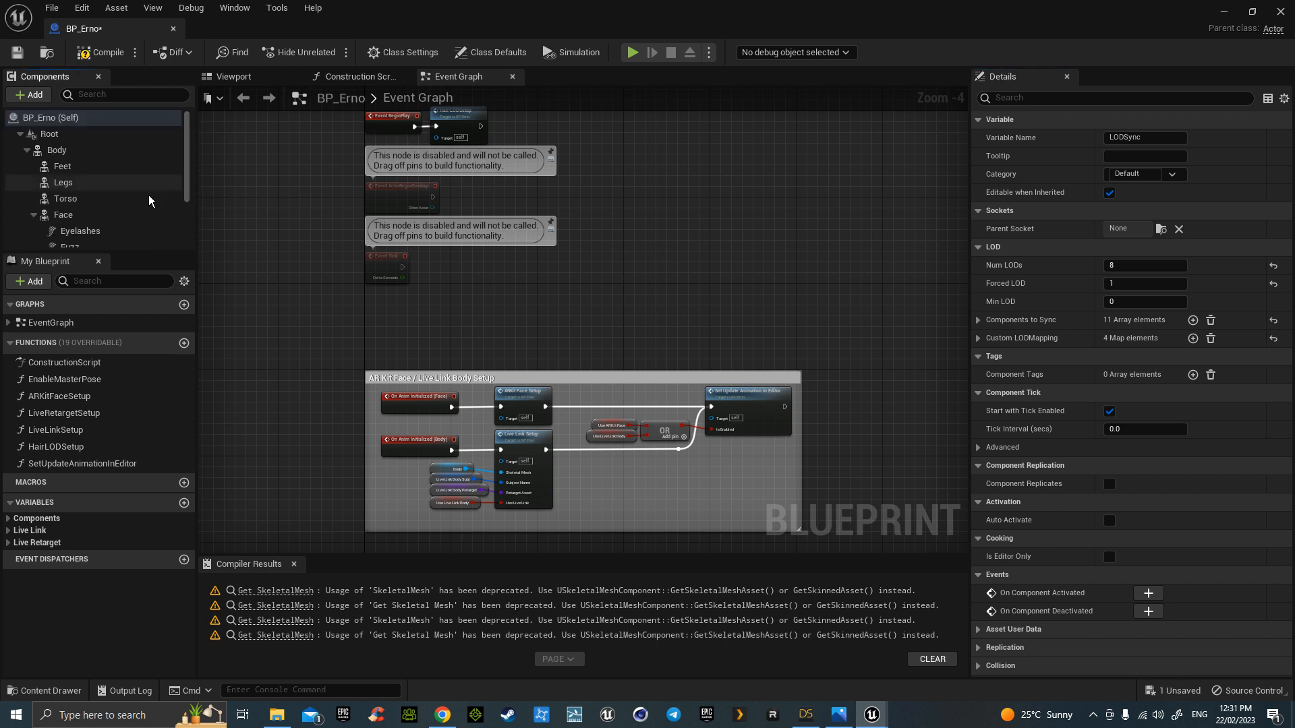
click(90, 154)
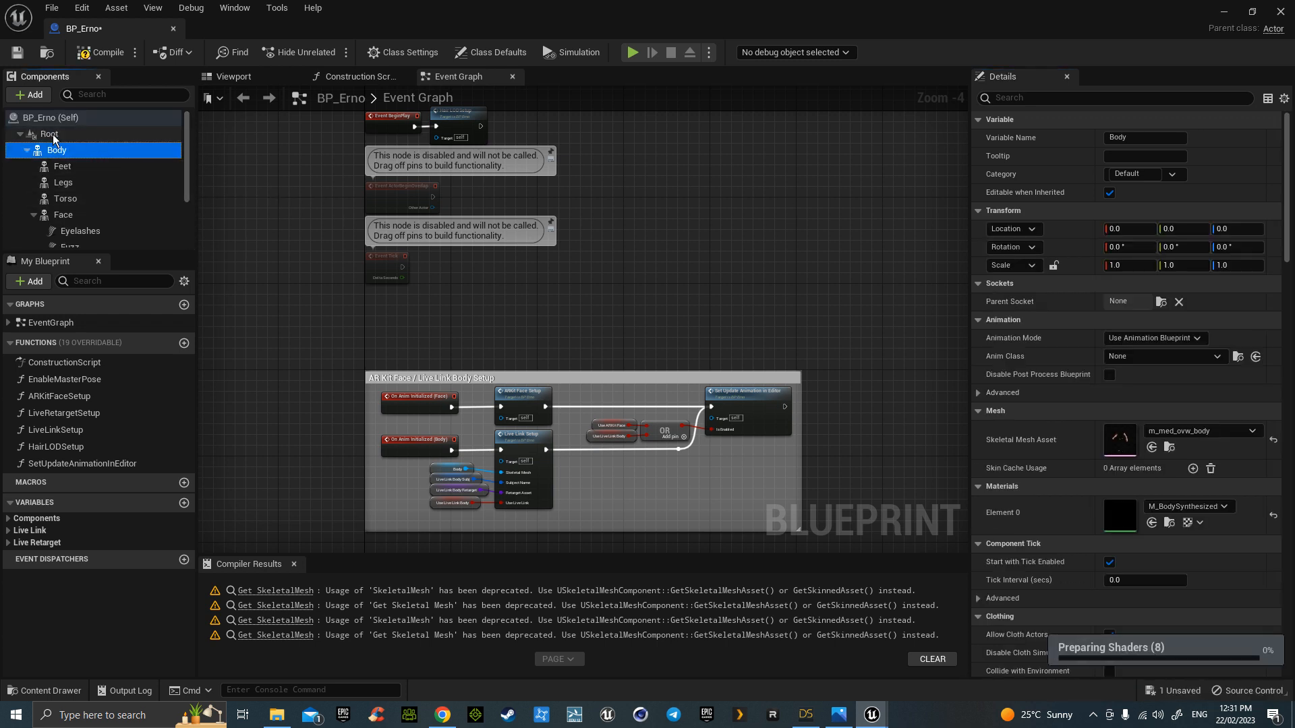
click(51, 118)
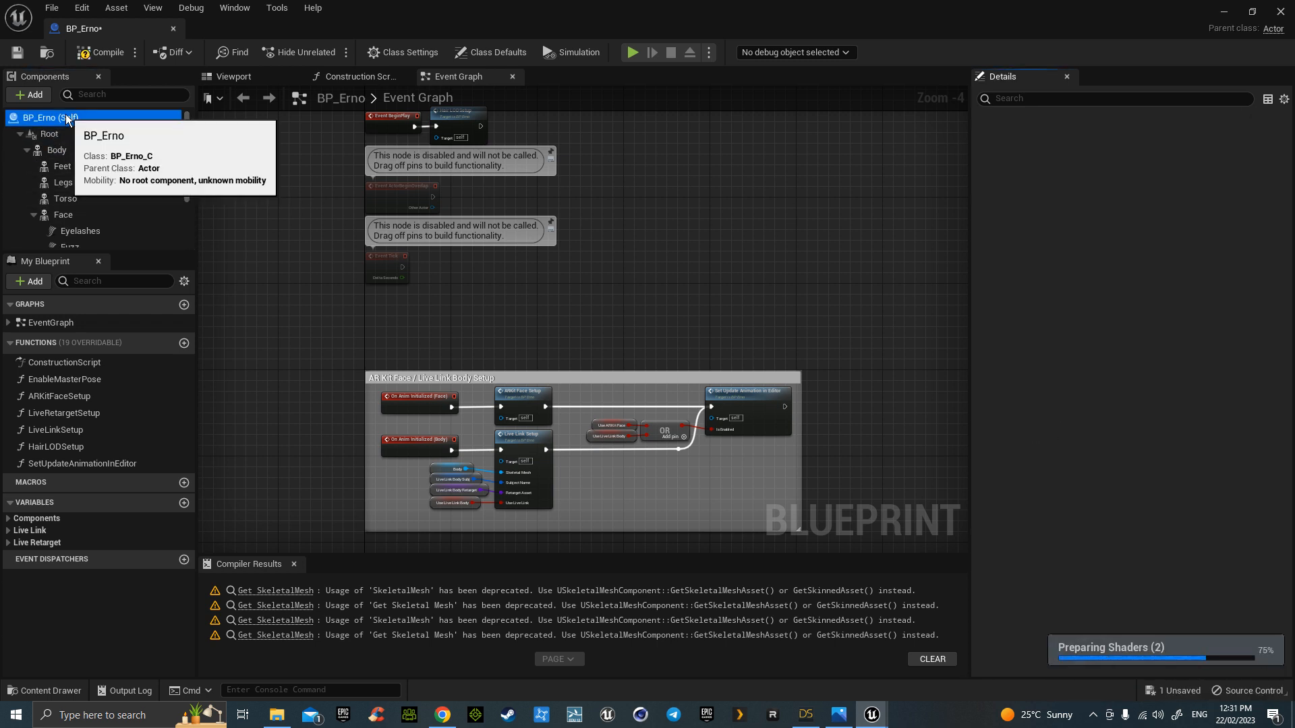
click(402, 52)
click(1140, 138)
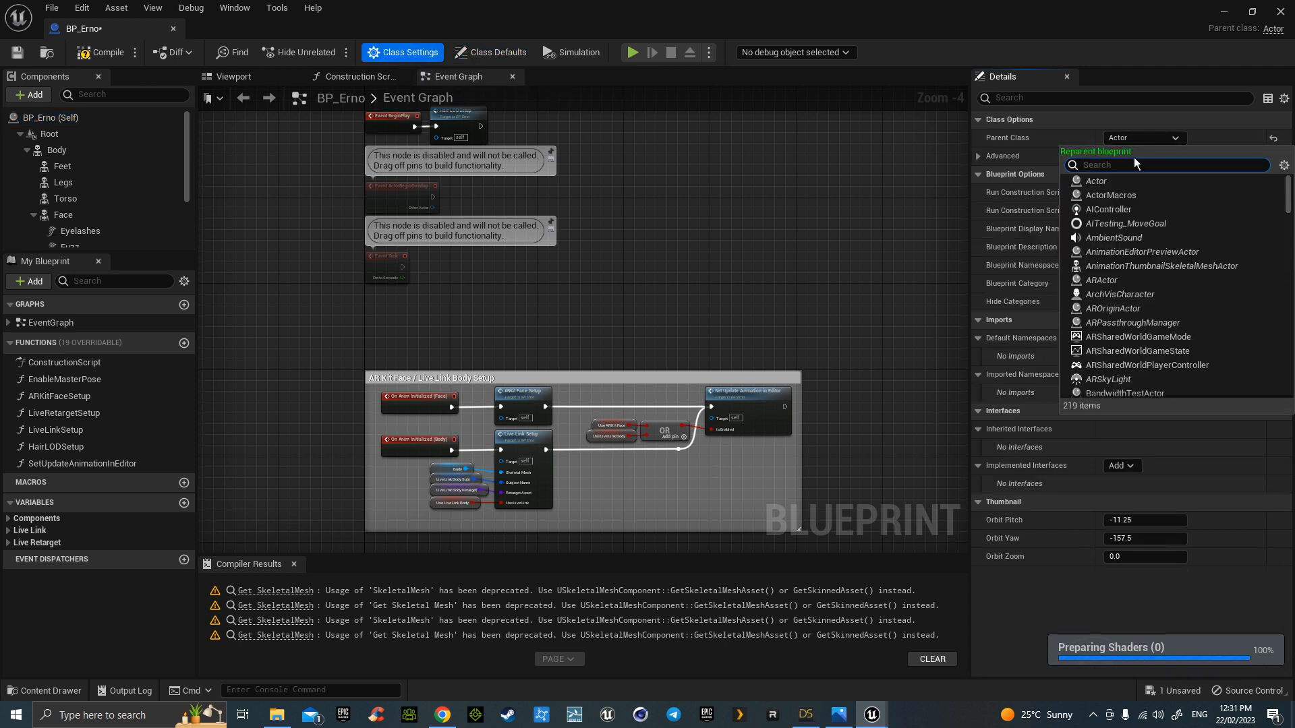
text(thi)
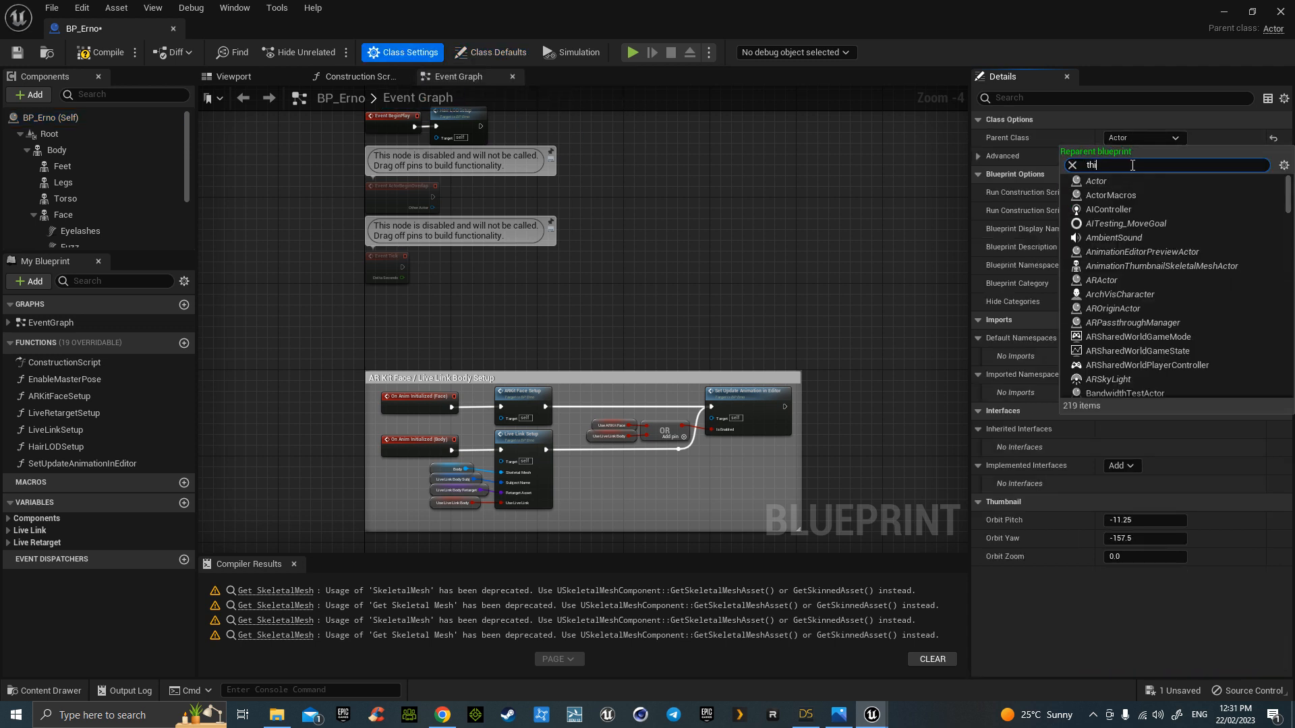
click(1137, 183)
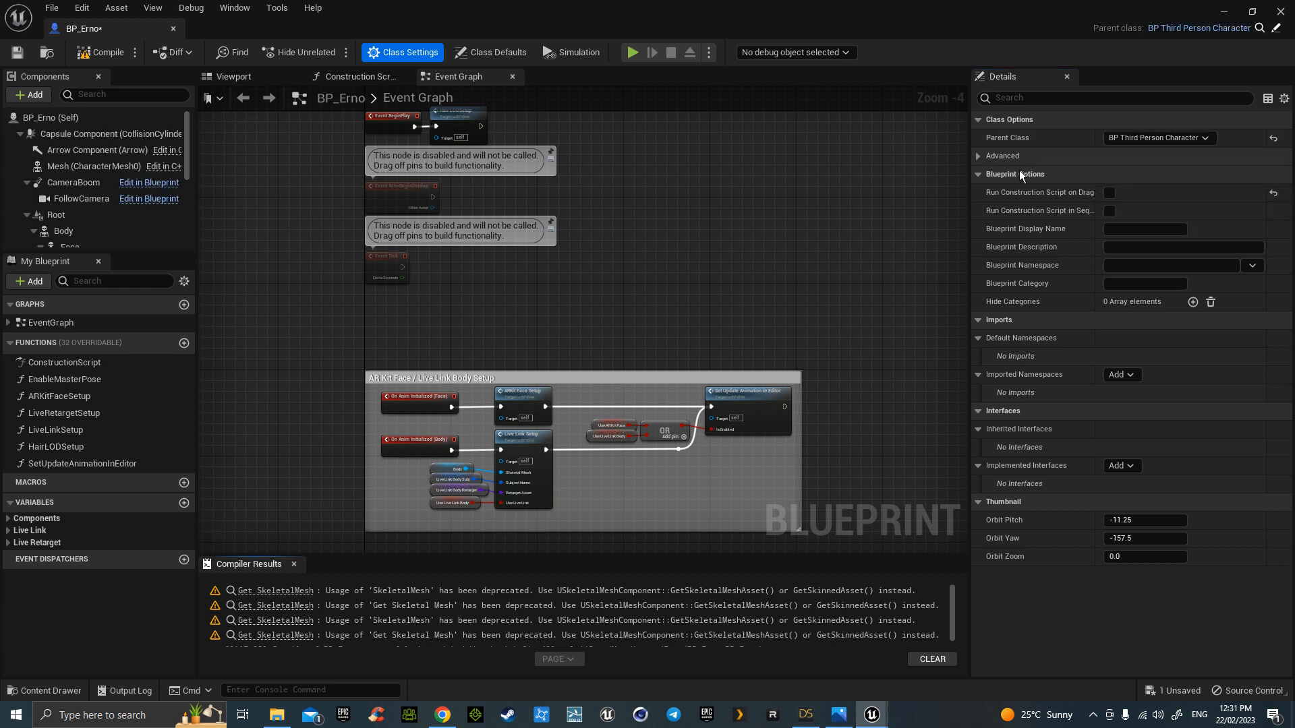
- Attach the Body component under Mesh (CharacterMesh0) in the component hierarchy
click(63, 231)
drag(64, 231, 68, 164)
scroll(79, 213, down, 5)
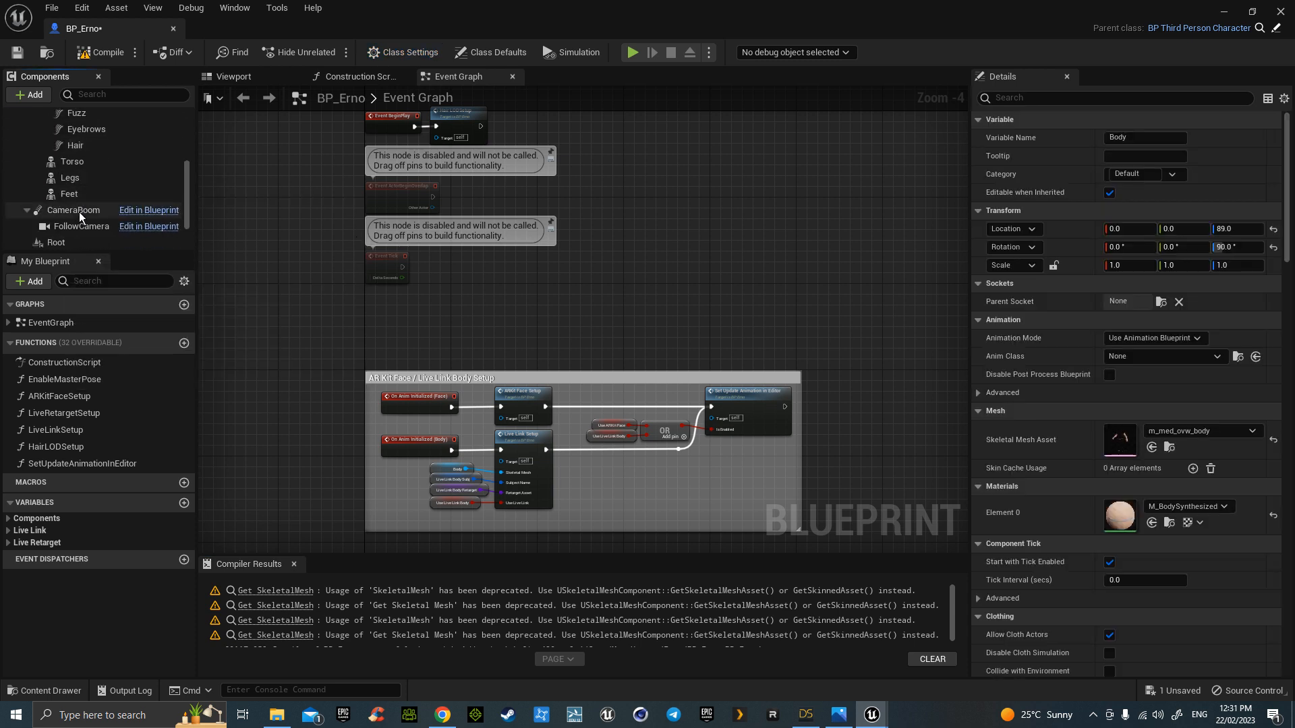
drag(71, 206, 70, 201)
scroll(104, 215, up, 8)
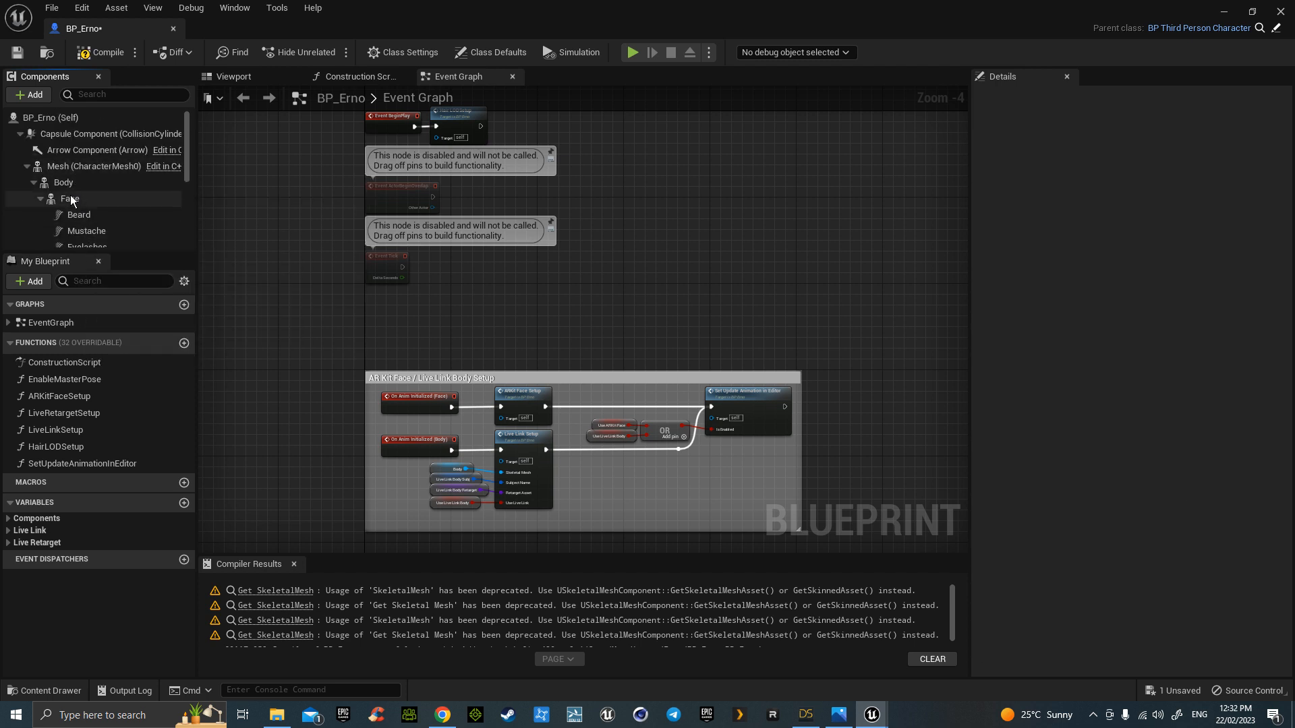
- Hide the inherited Mesh and set its anim tick option to Always Tick Pose and Refresh Bones
click(67, 167)
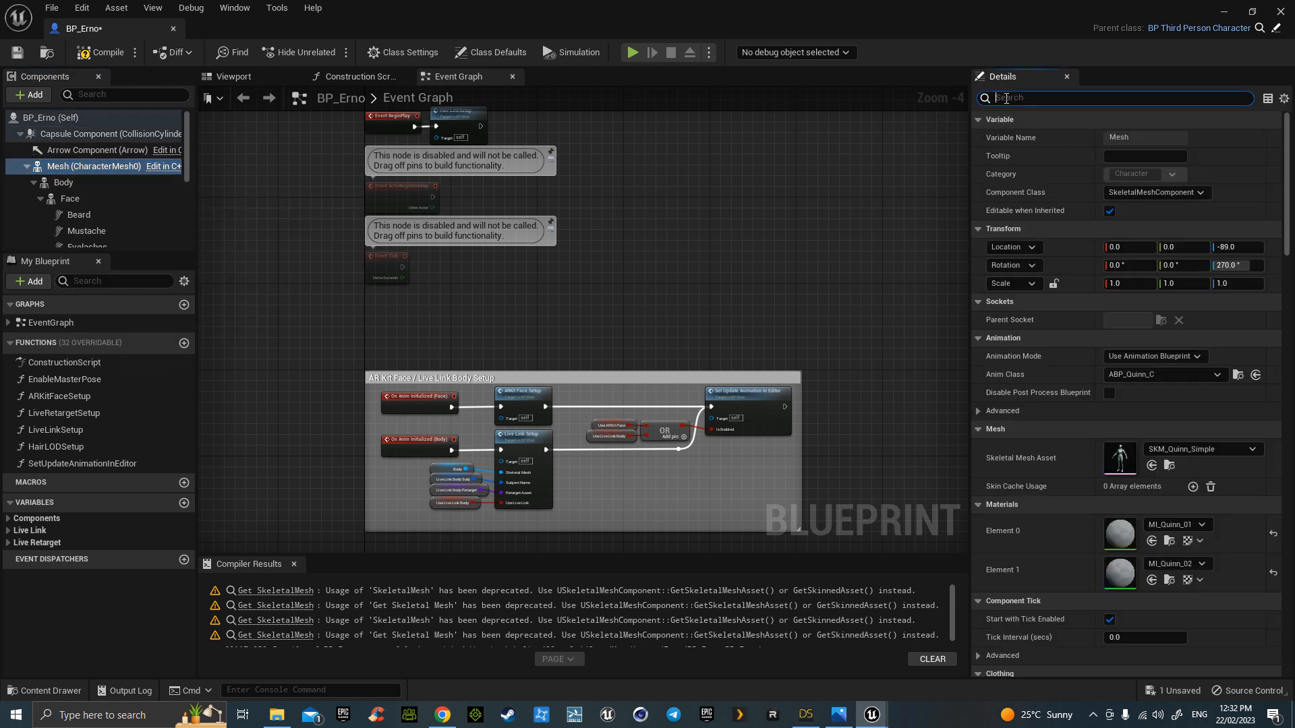
text(vis)
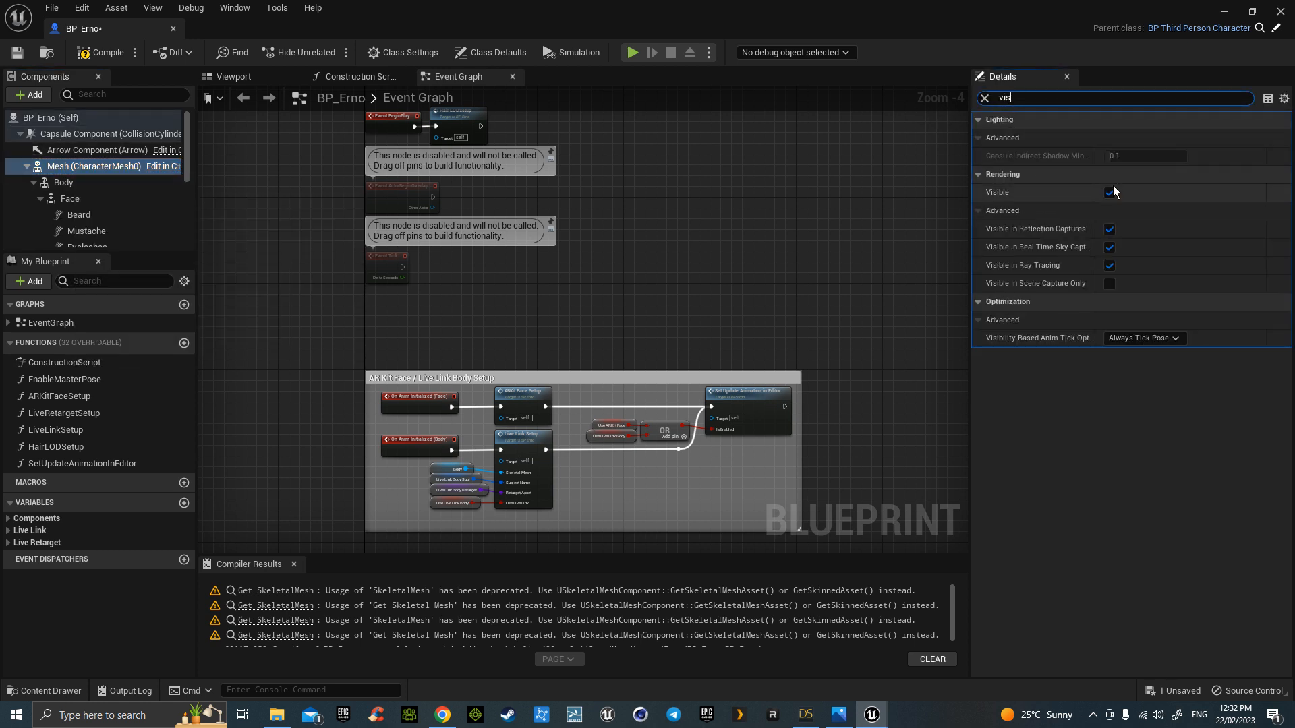
click(1111, 193)
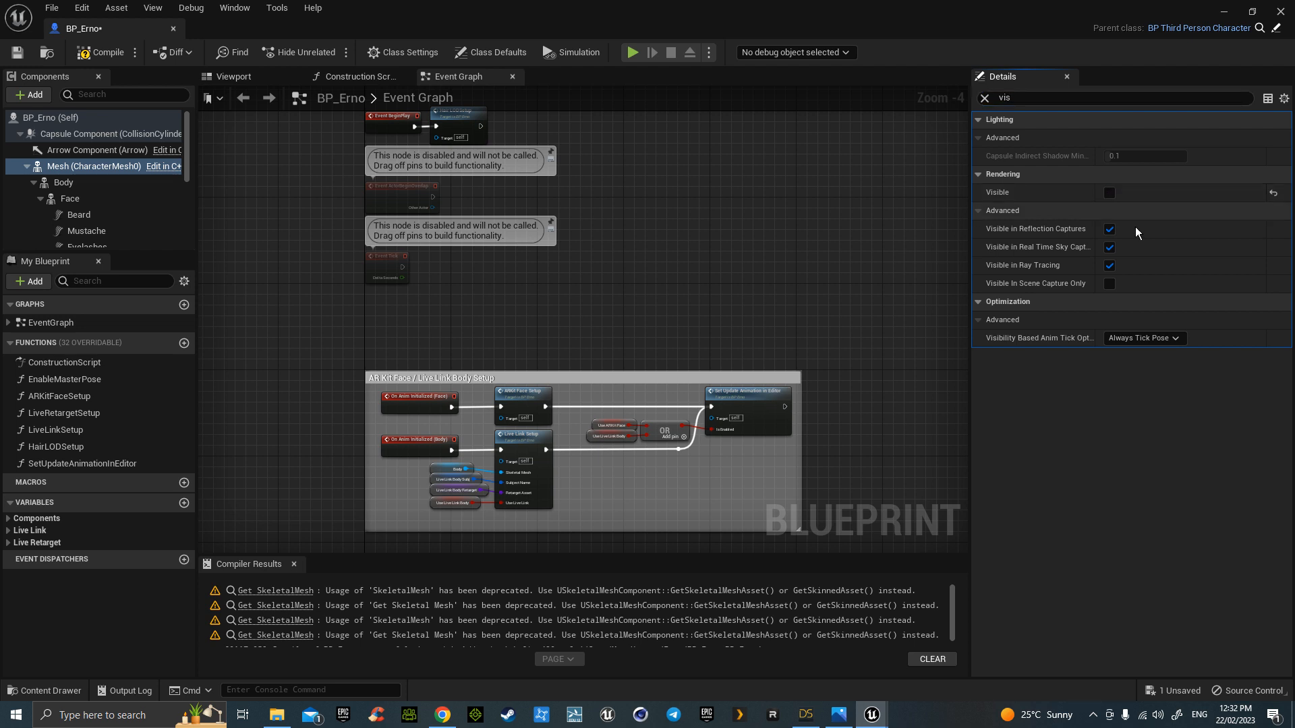
click(1177, 340)
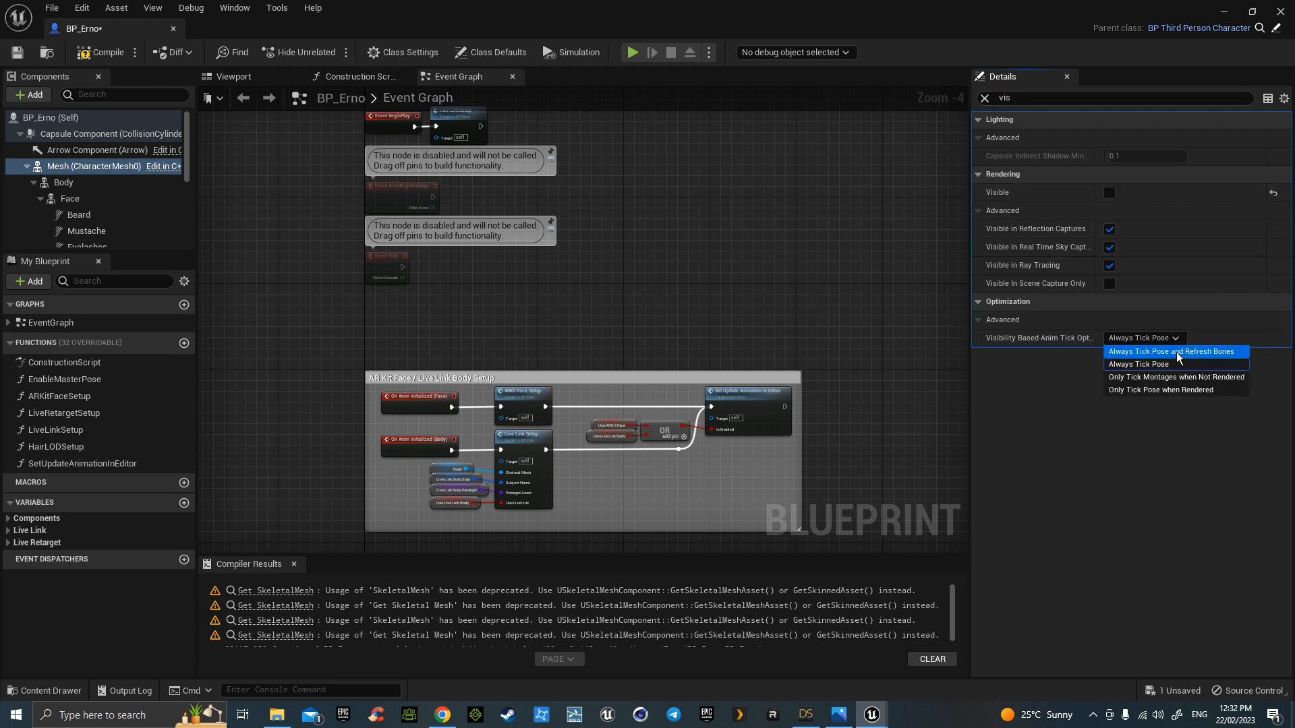
click(1156, 353)
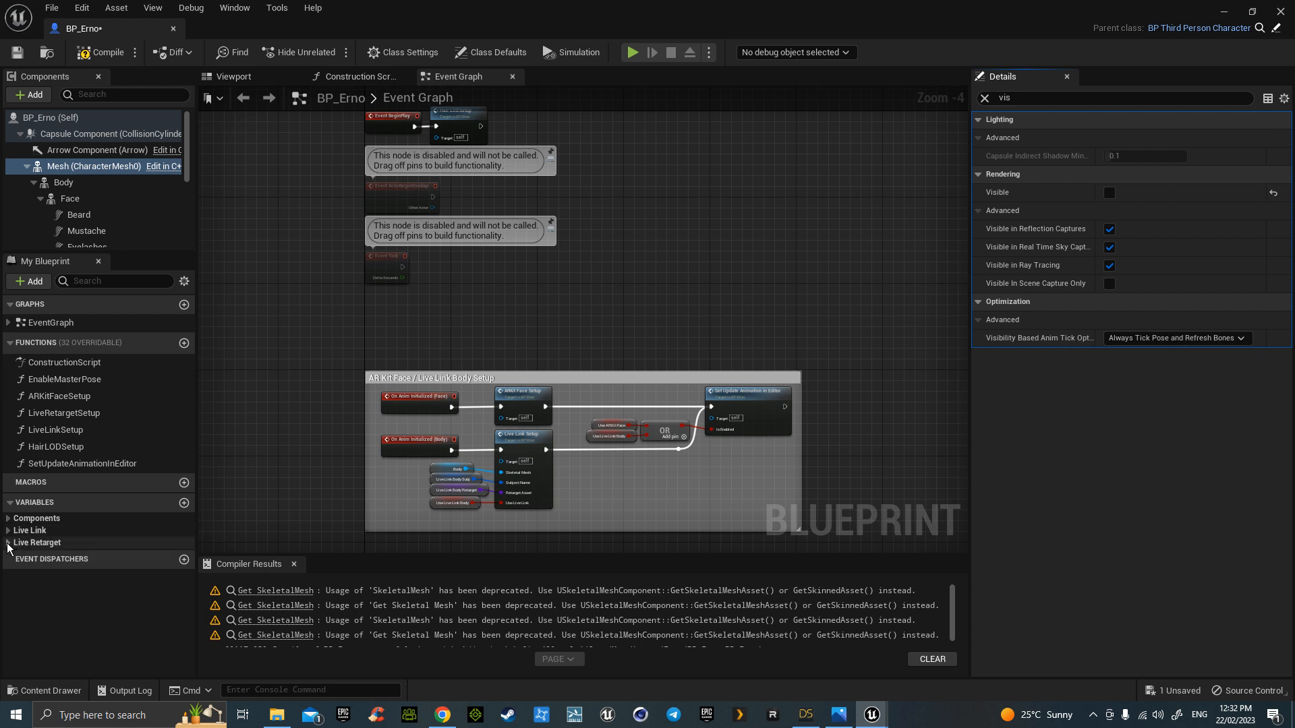
- Make the Live Retarget variable UseLiveRetargetMode default to true
click(8, 543)
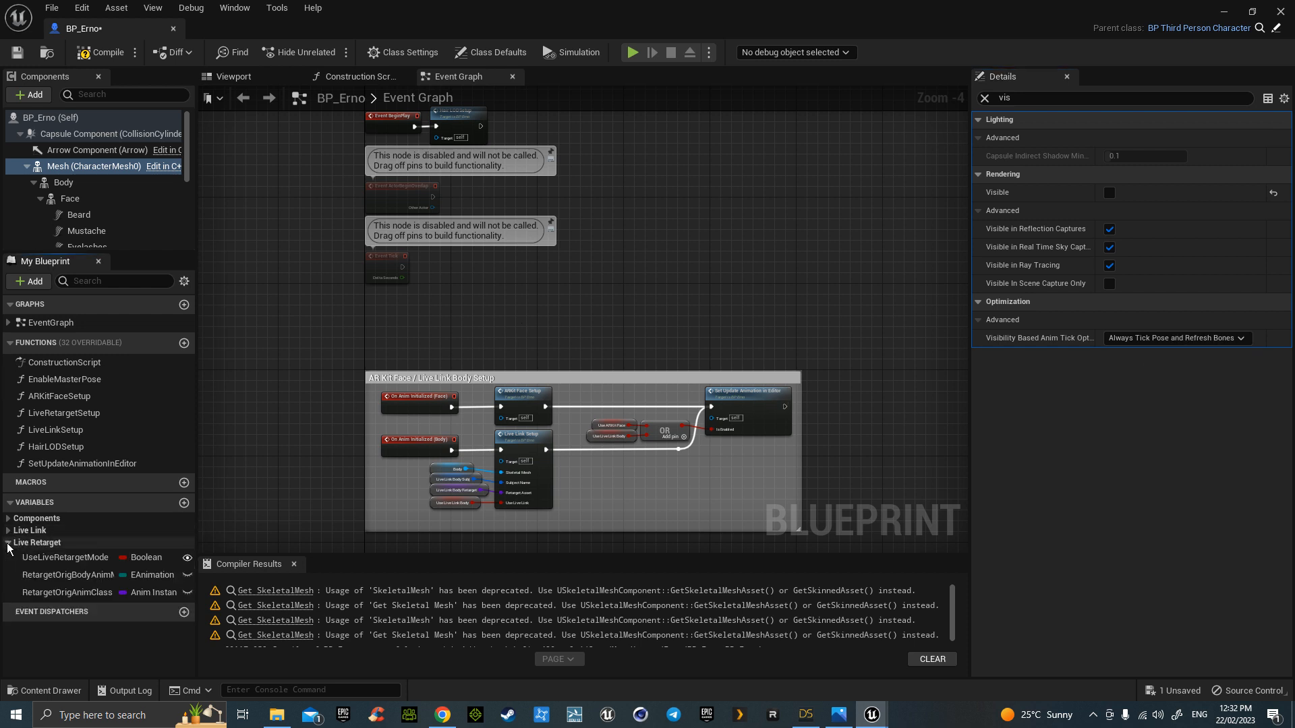
click(54, 557)
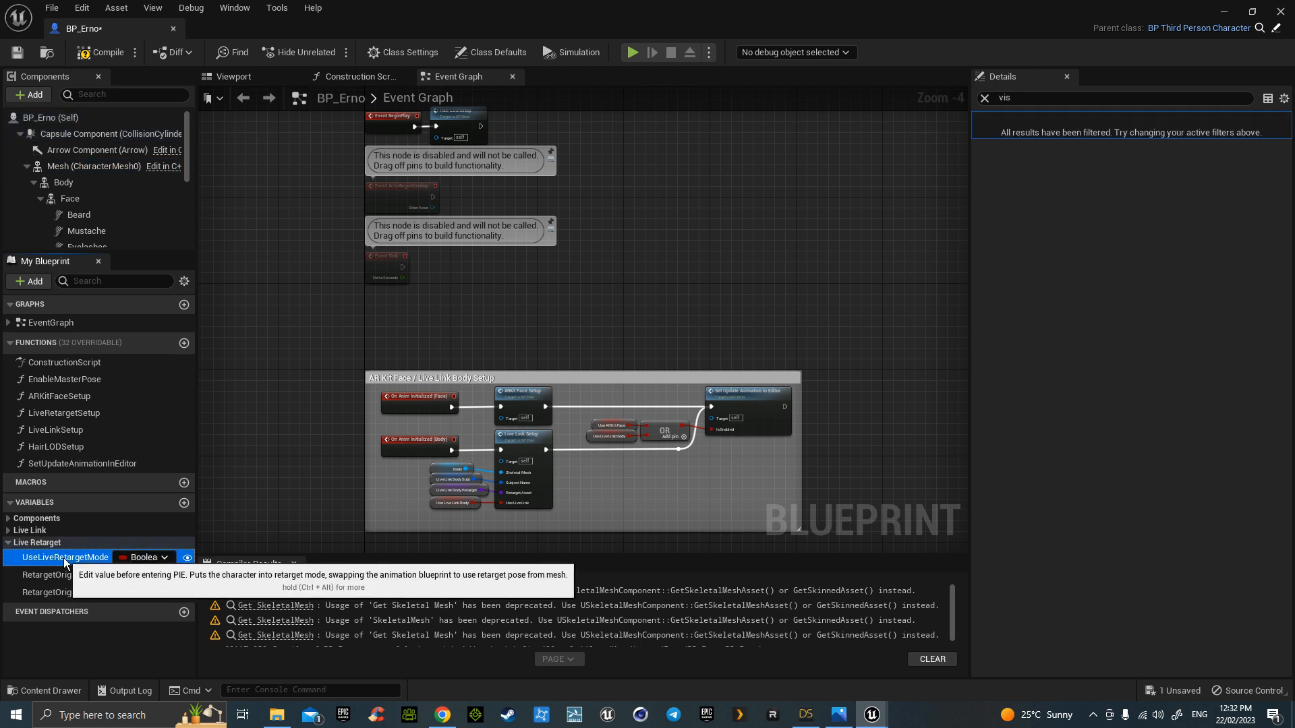
click(985, 98)
click(978, 137)
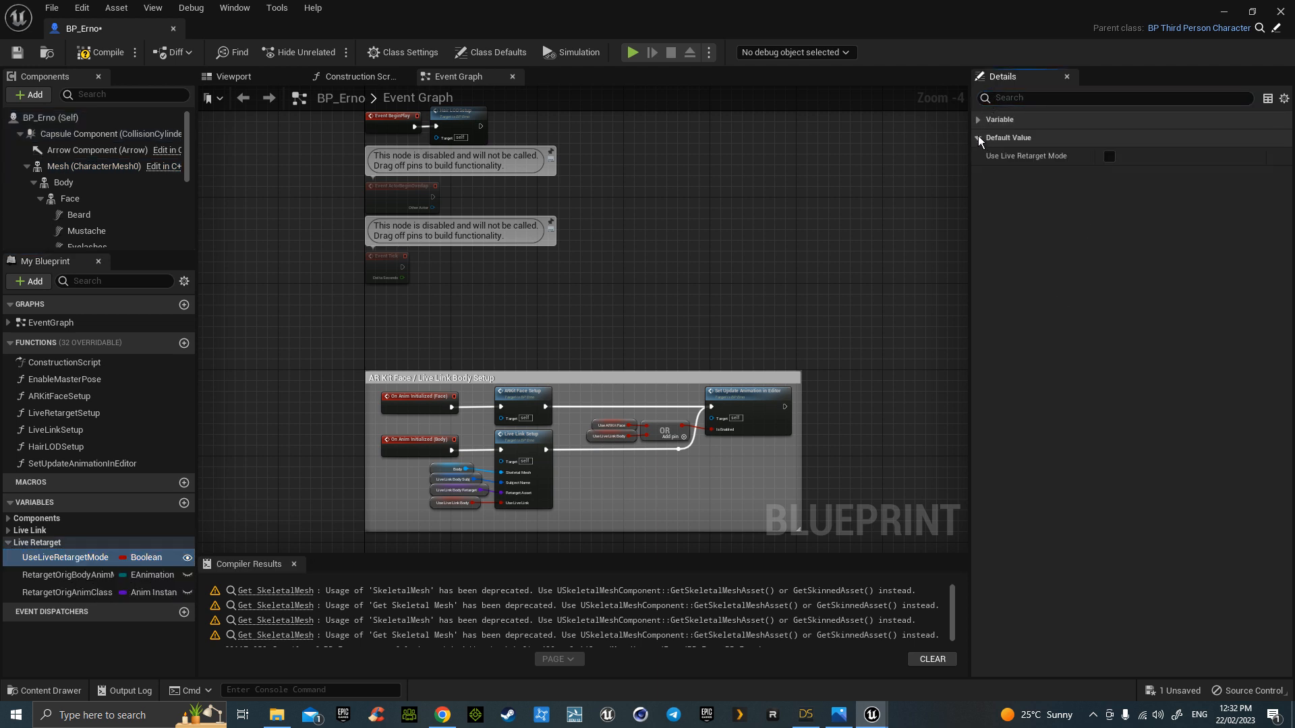
click(1109, 156)
- Reset the Body's Location Z to 0 and view the character in the Viewport
click(108, 182)
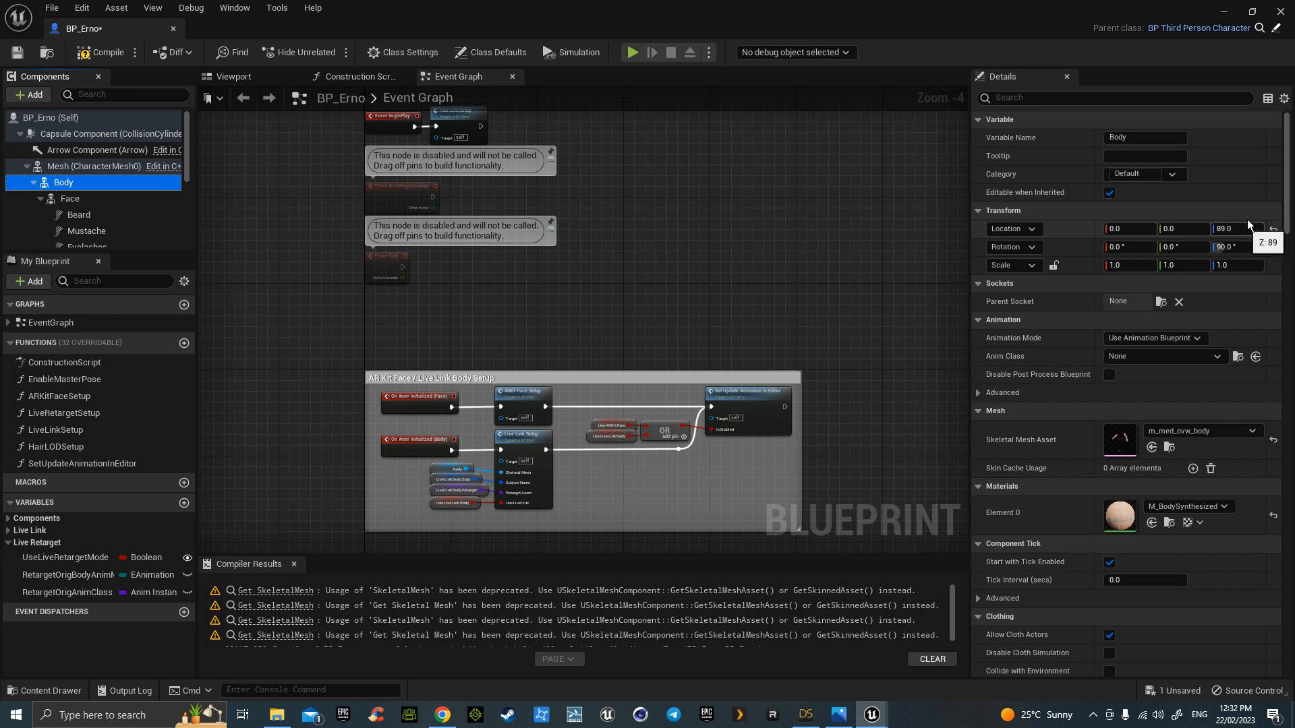
click(1275, 229)
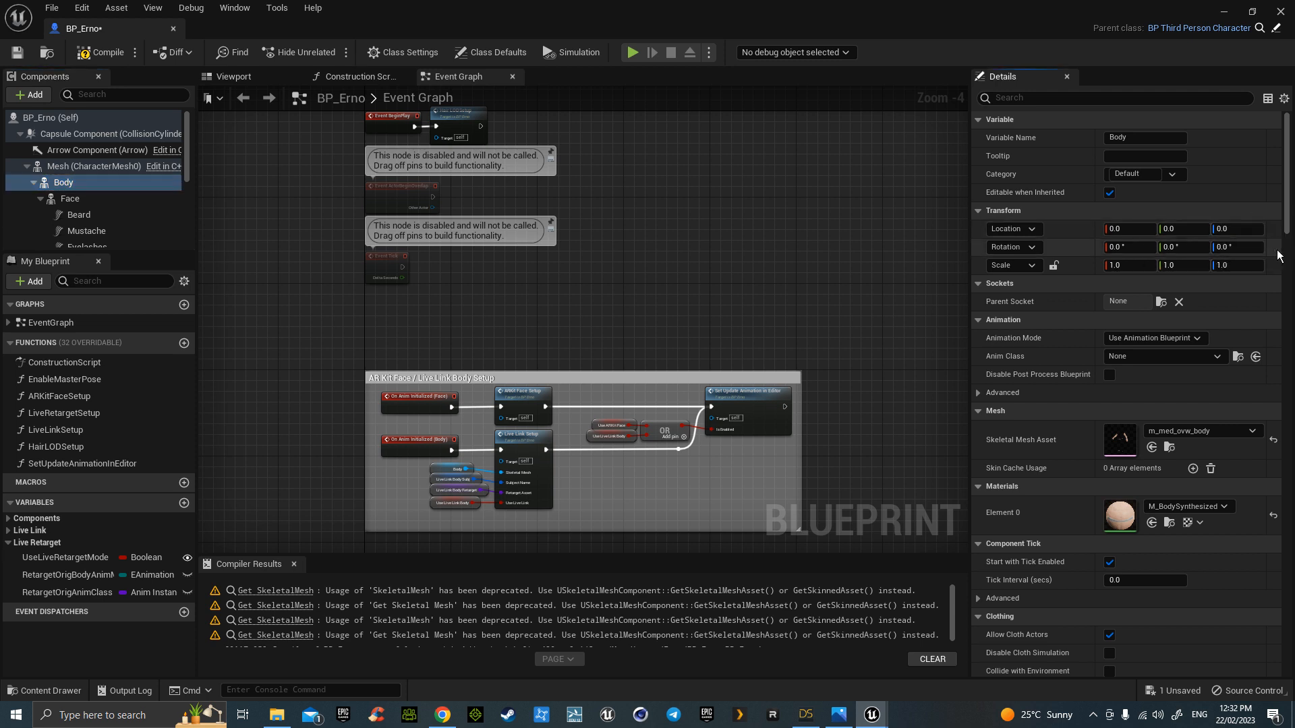
click(233, 76)
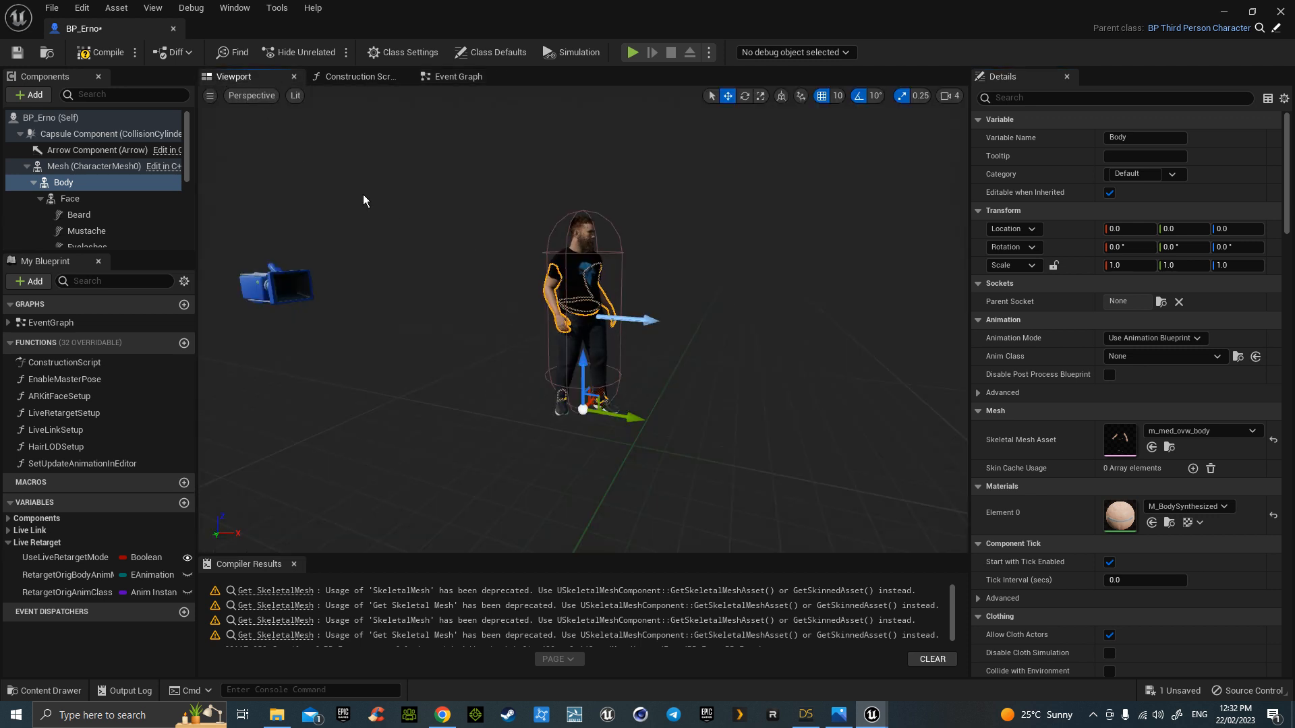
- Compile BP_Erno and jump to the fatal Get Children Components error
click(124, 55)
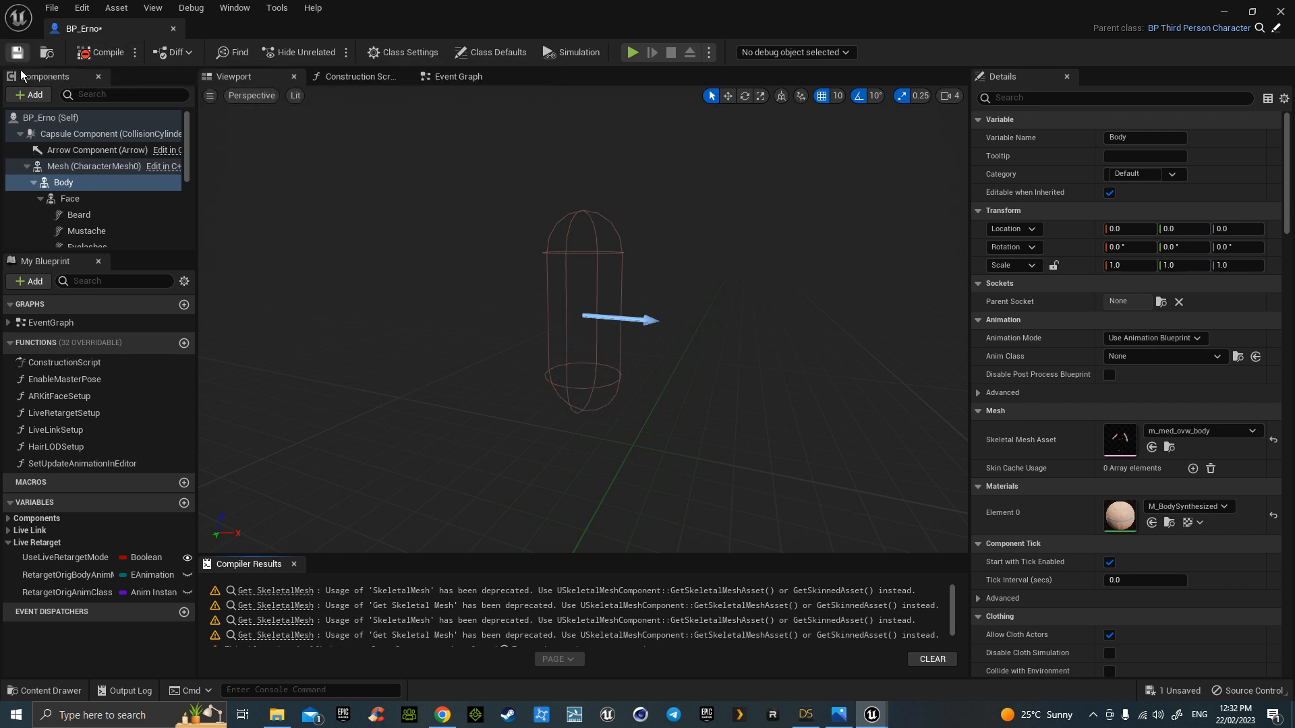
scroll(350, 624, down, 2)
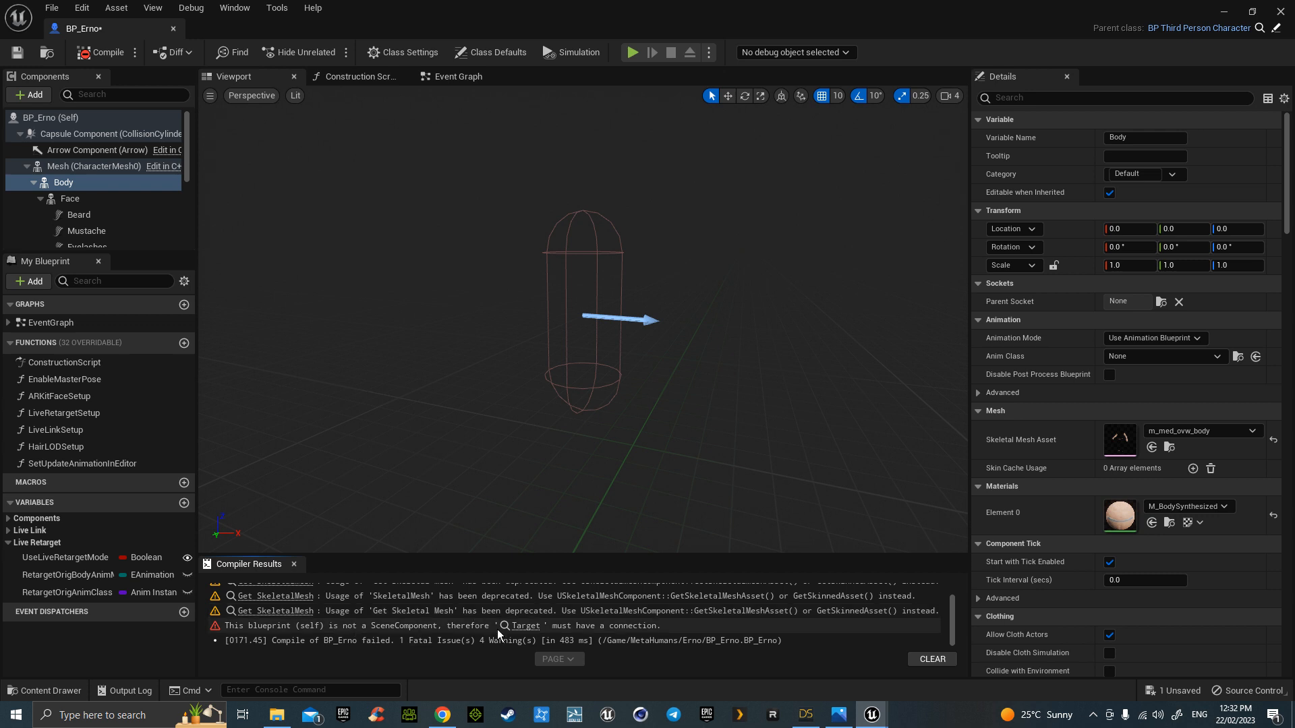
click(527, 626)
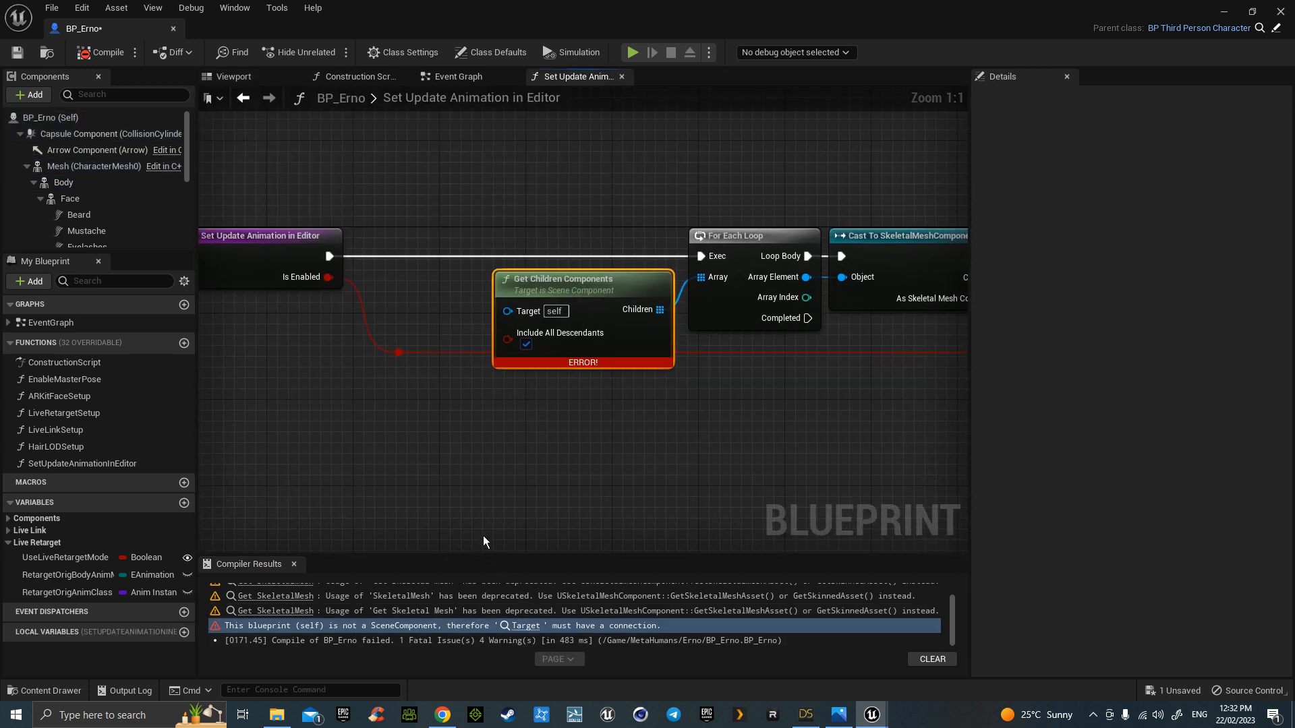
- Wire the Mesh component into Get Children Components' Target, recompile and save
drag(54, 164, 509, 312)
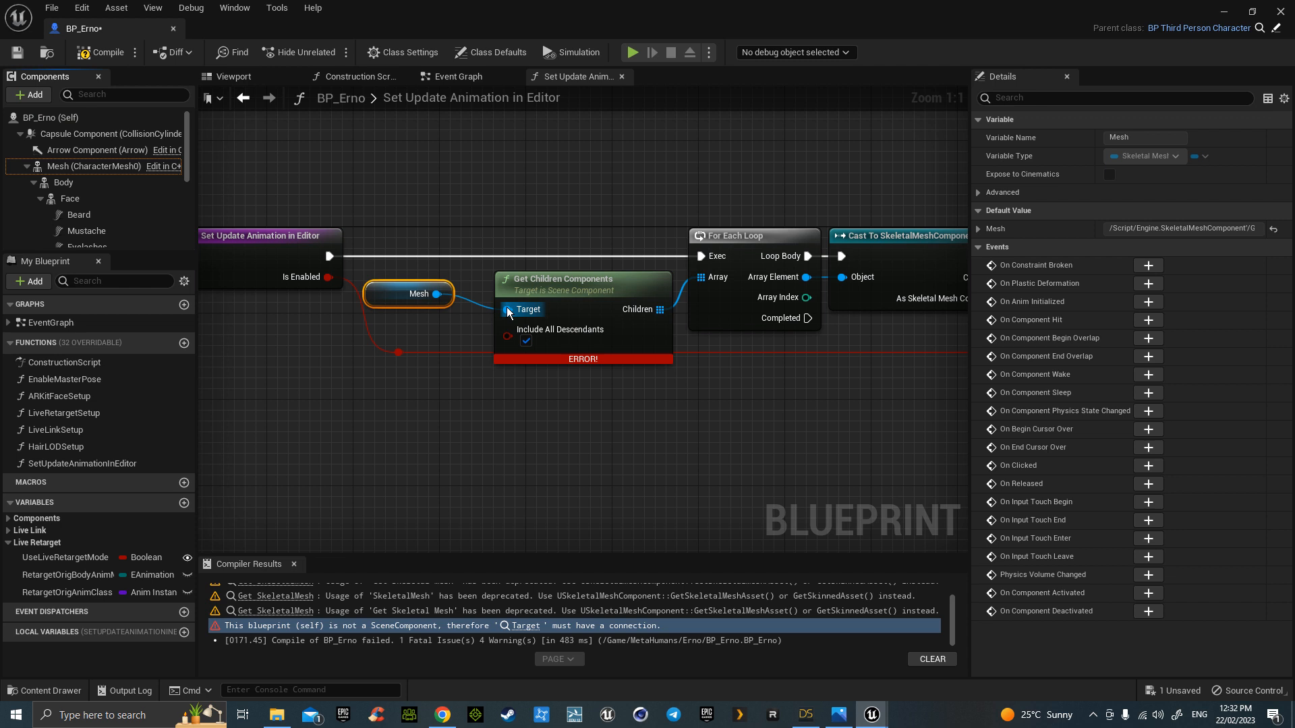
click(98, 52)
click(17, 52)
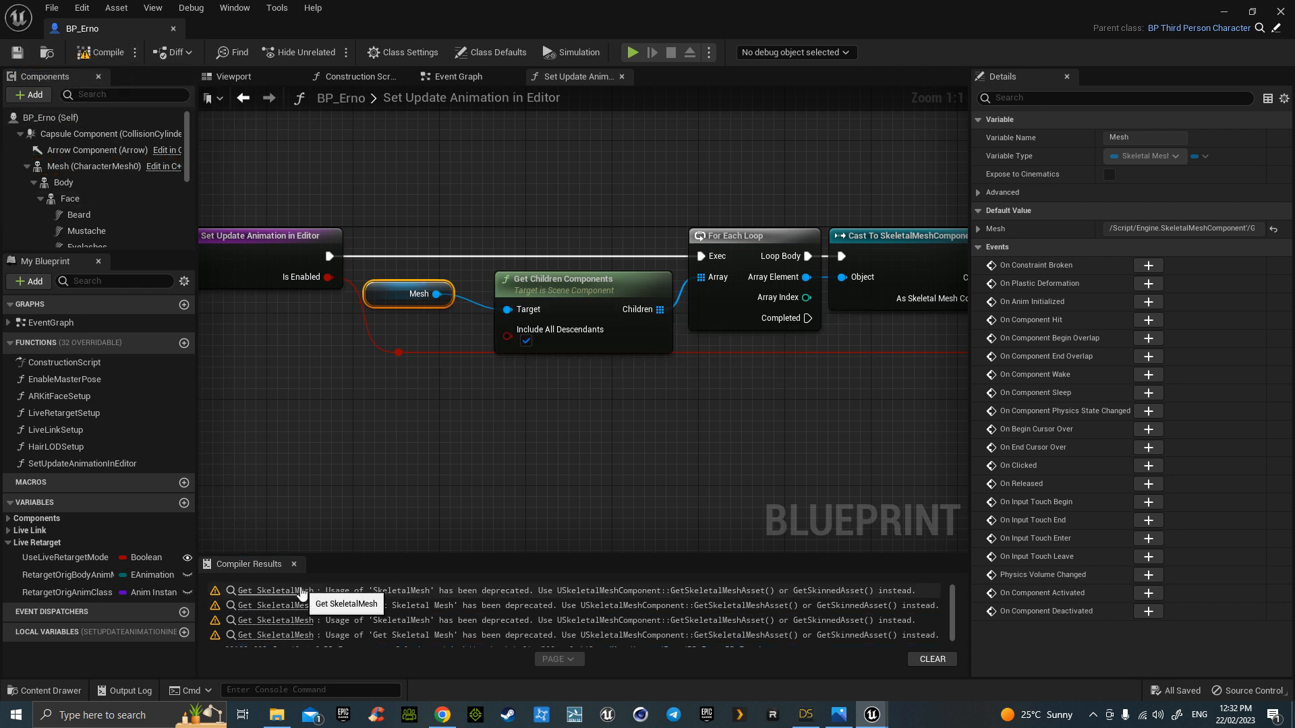
- Replace the Construction Script's Face Get SkeletalMesh with Get Skeletal Mesh Asset feeding Is Valid, then compile and save
click(395, 592)
drag(474, 313, 495, 370)
text(gets)
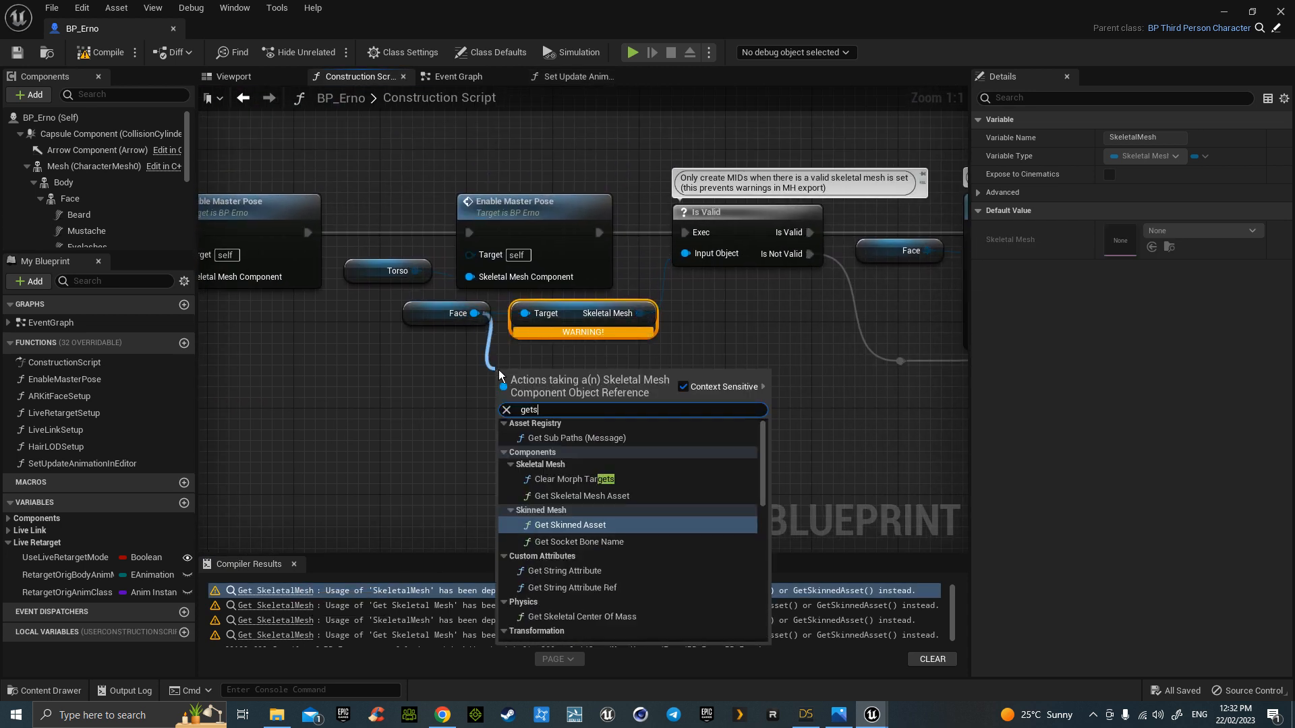
click(597, 497)
drag(646, 404, 684, 254)
click(566, 307)
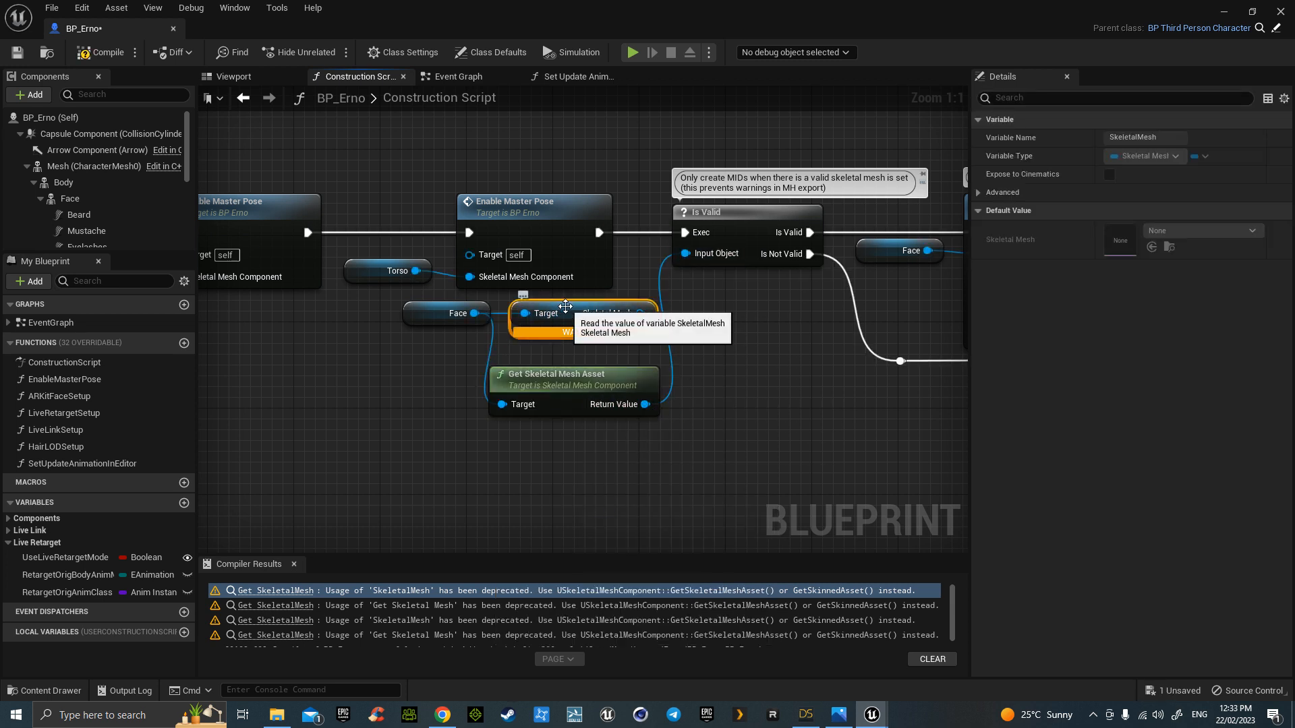
key(Delete)
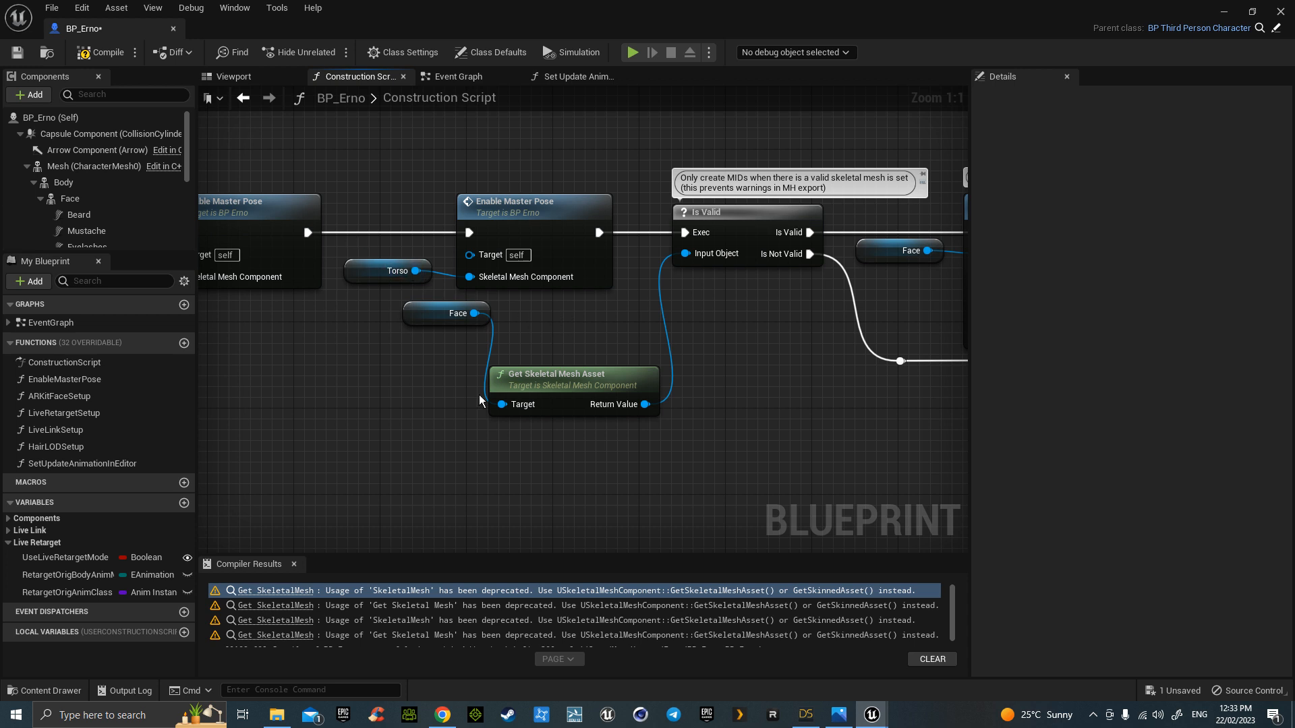
click(100, 52)
click(17, 52)
- In Enable Master Pose, swap Get SkeletalMesh for Get Skeletal Mesh Asset wired to Is Valid, then recompile
click(284, 591)
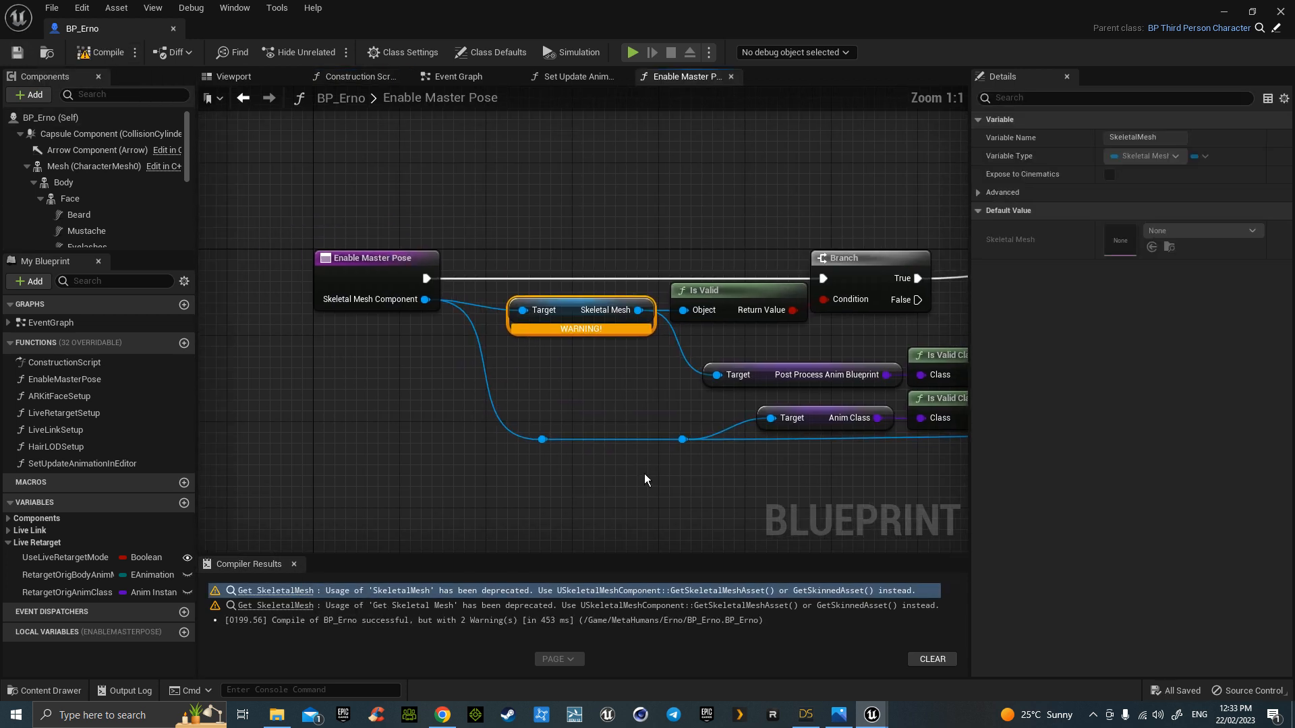
drag(427, 303, 533, 374)
text(ge)
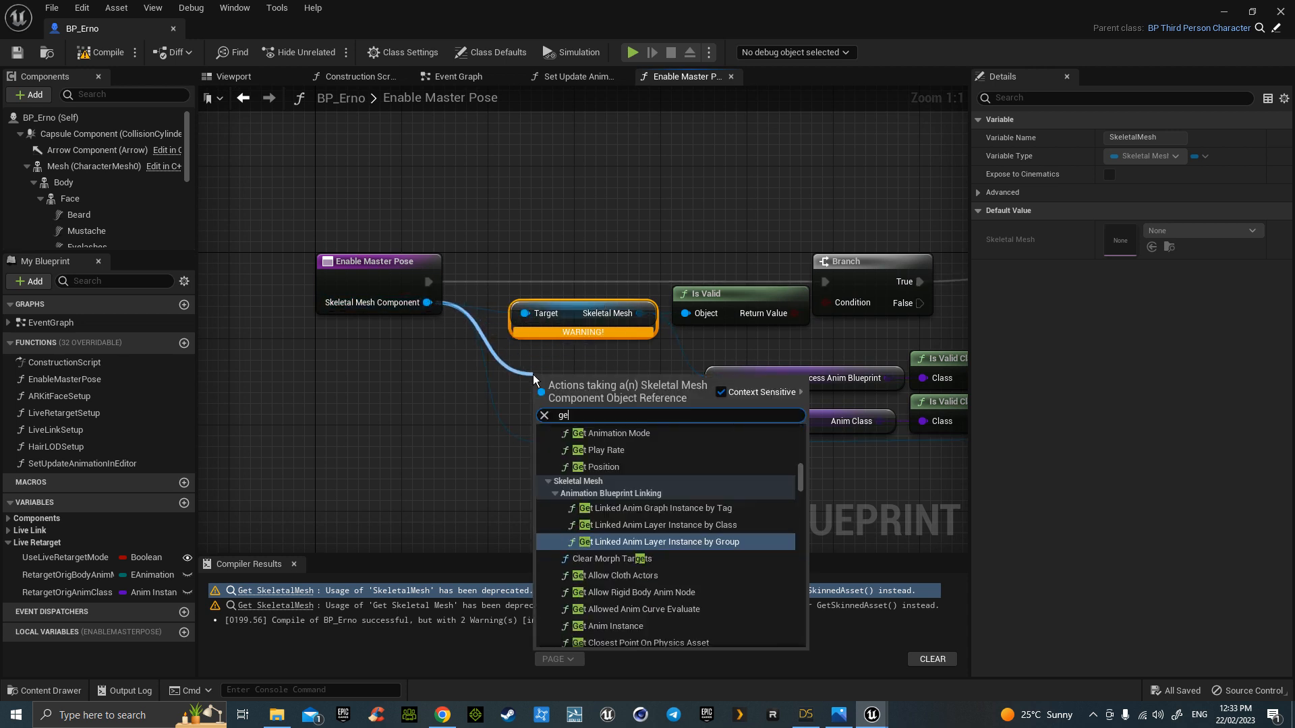
text(tsk)
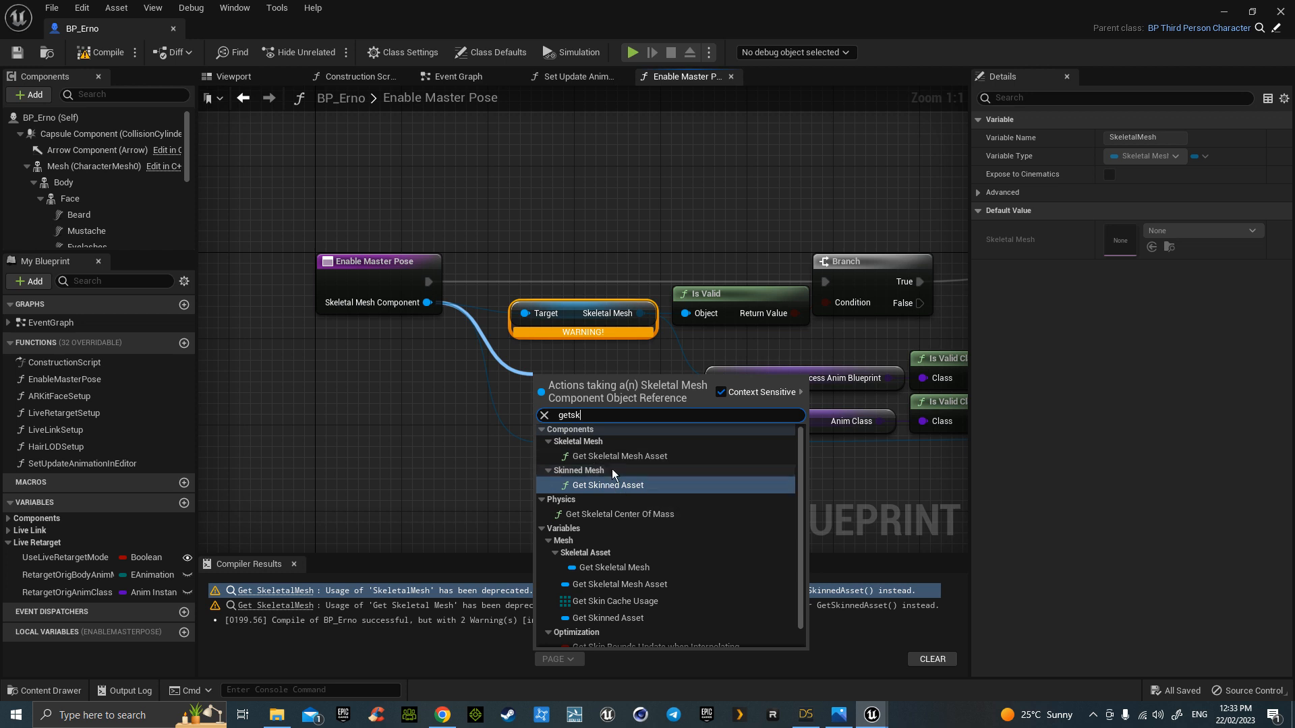
click(612, 460)
drag(632, 385, 685, 314)
drag(646, 400, 718, 378)
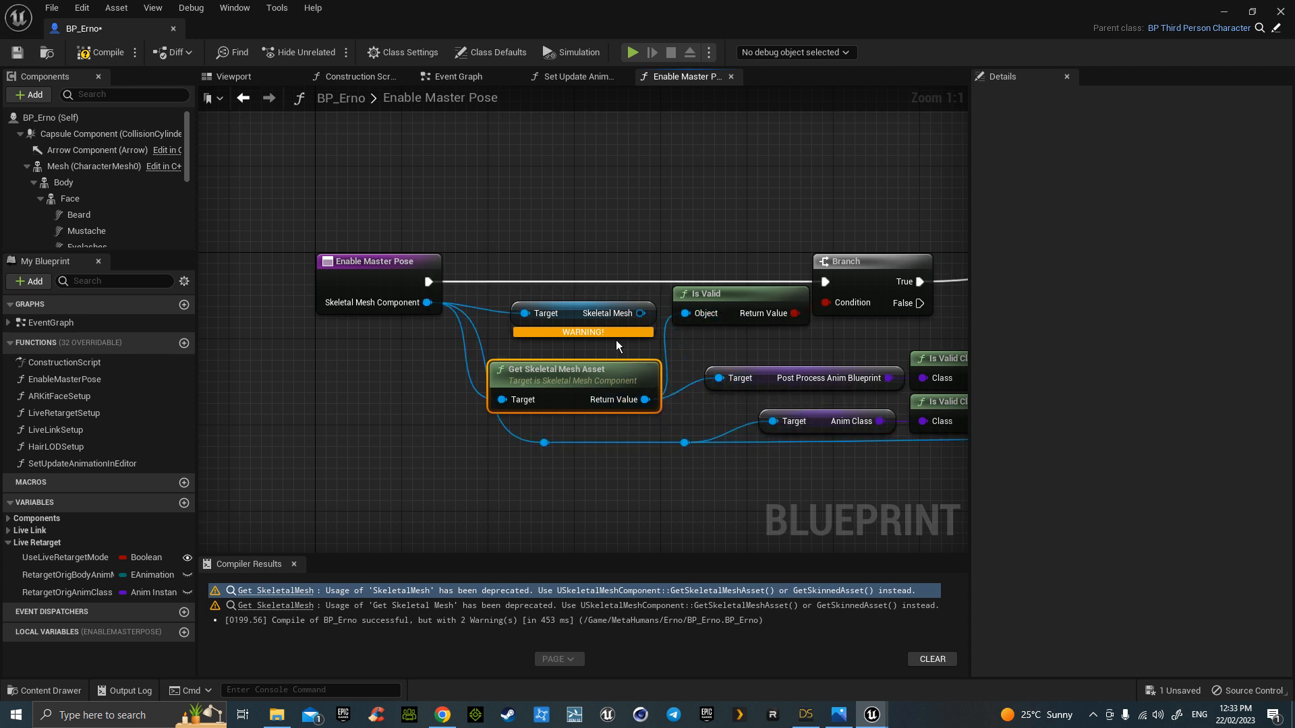
click(568, 307)
key(Delete)
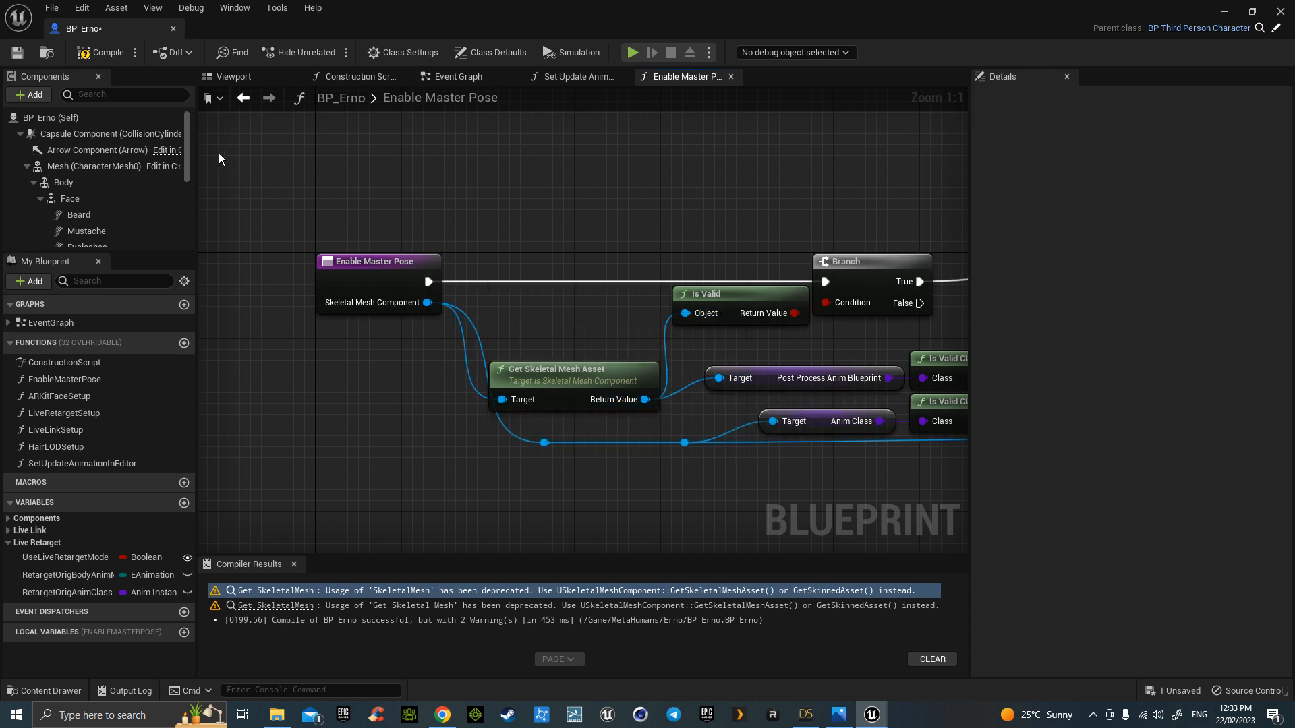
click(98, 49)
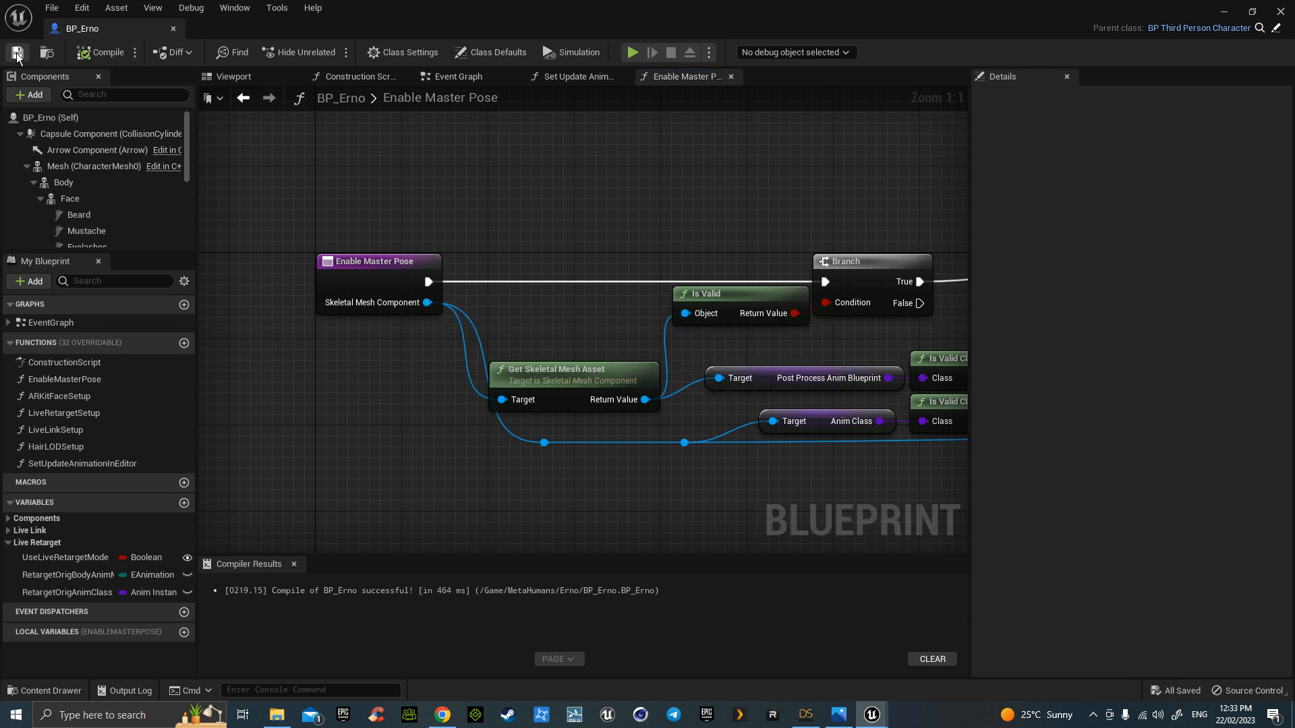
- Fly the Viewport camera around BP_Erno to inspect the character from front and side
click(248, 78)
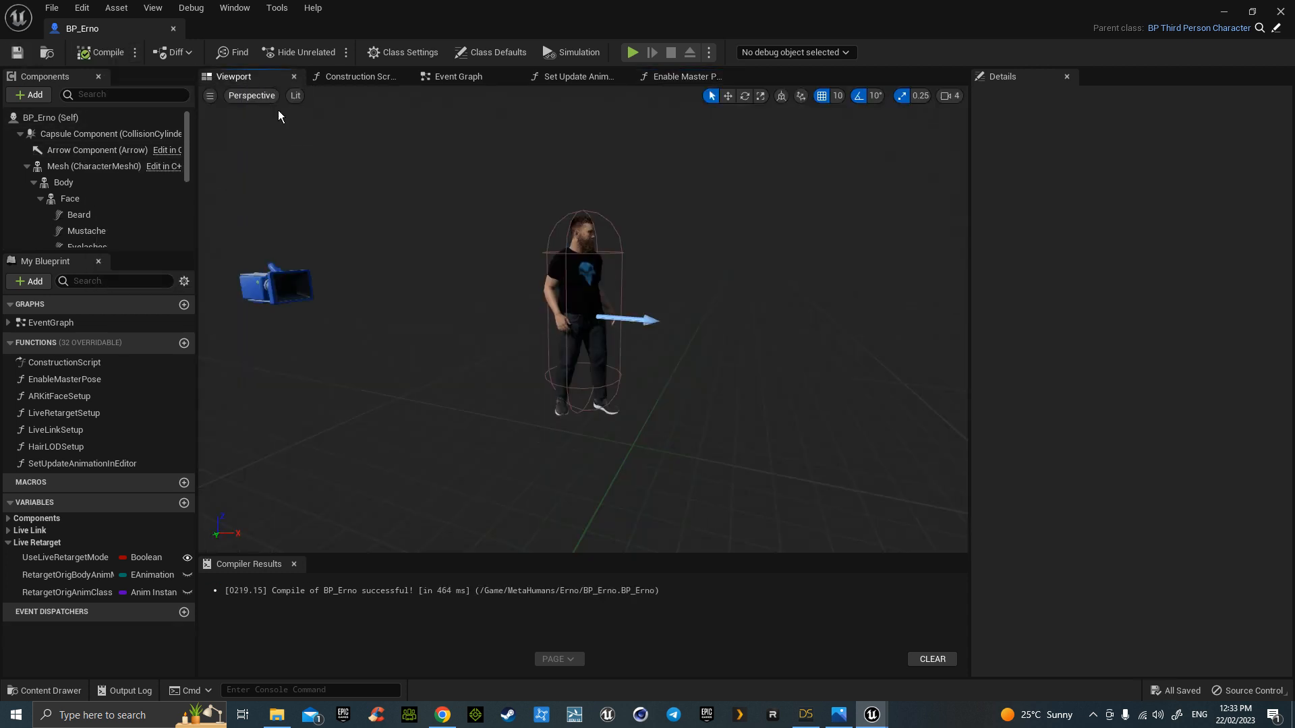
key(d)
right_drag(691, 373, 649, 371)
key(w)
key(s)
key(a)
key(w)
key(s)
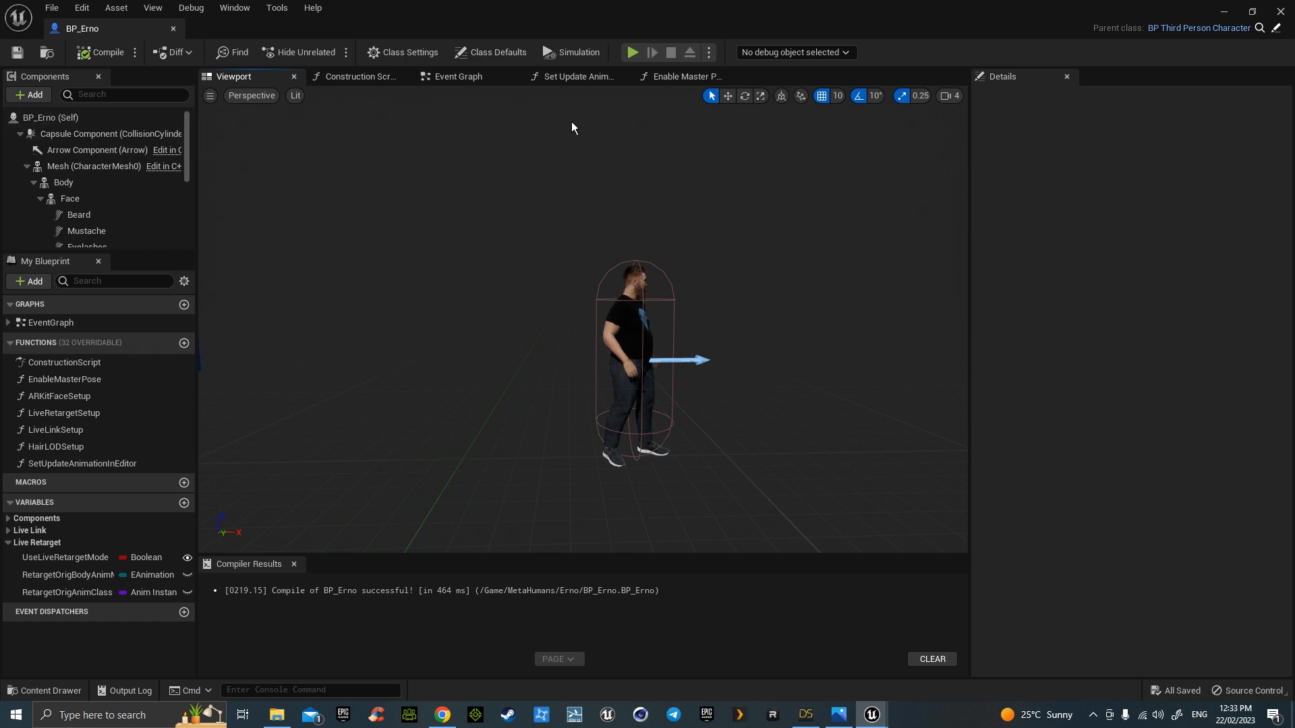
- Return to the Event Graph and select the Body component
click(493, 80)
right_drag(710, 228, 619, 310)
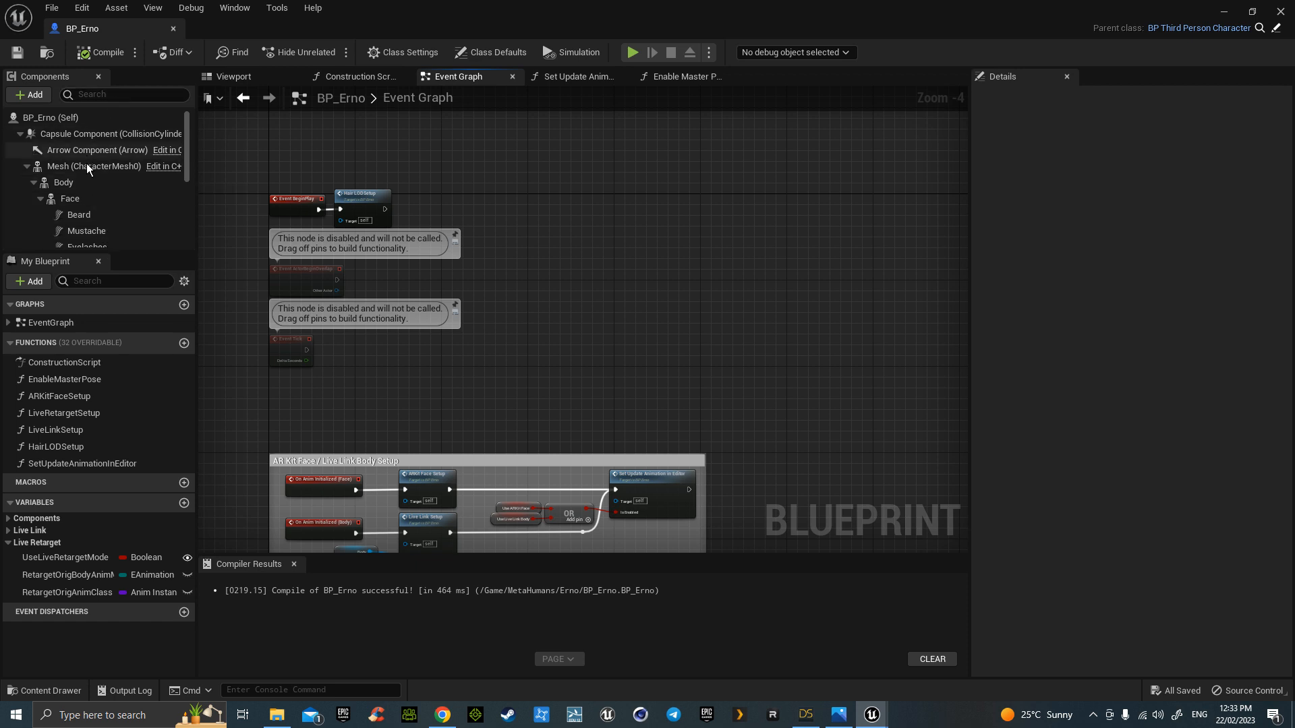
click(87, 183)
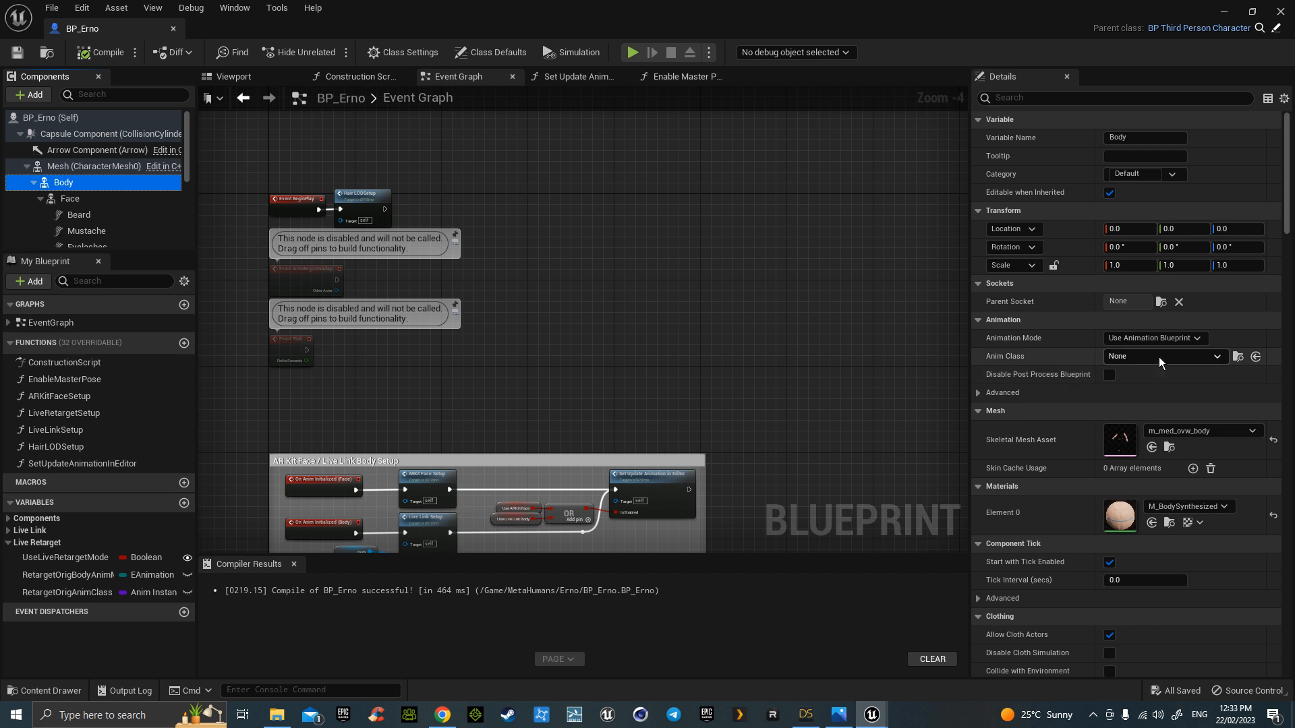
- Check Body's Anim Class options, leave it as None, and go back to ThirdPersonMap
click(1159, 357)
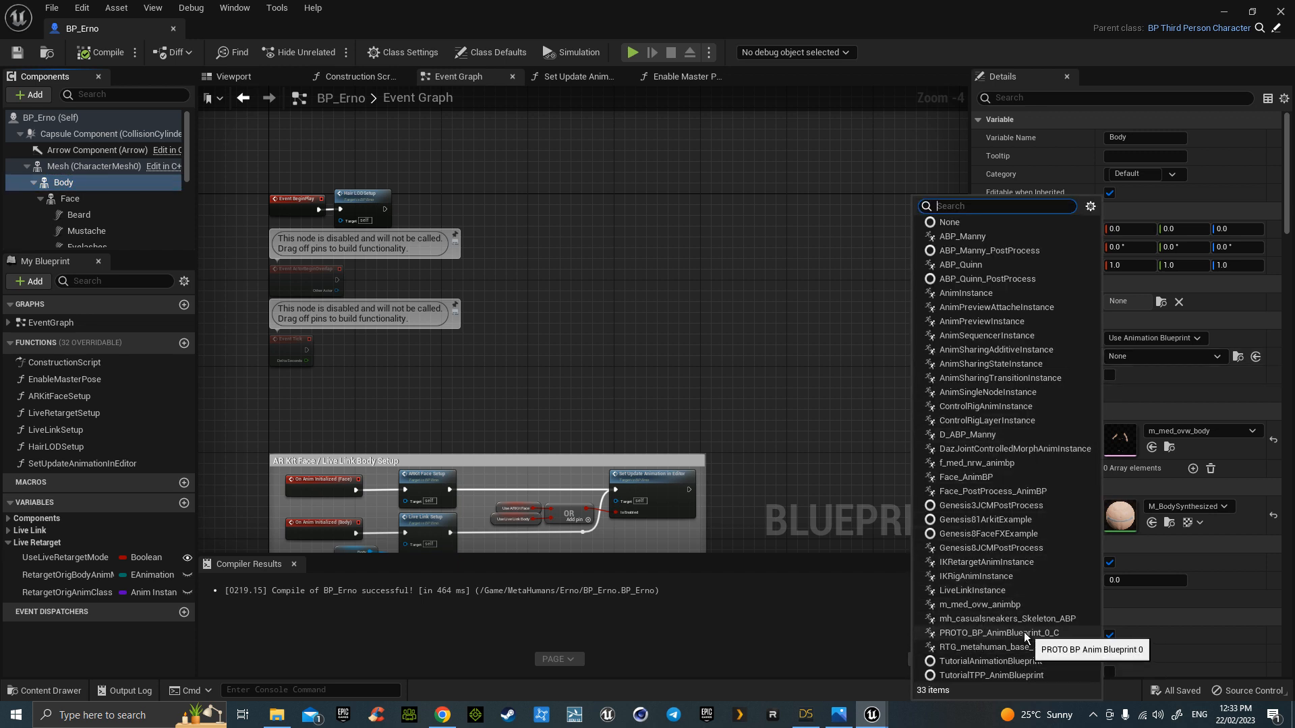
click(895, 458)
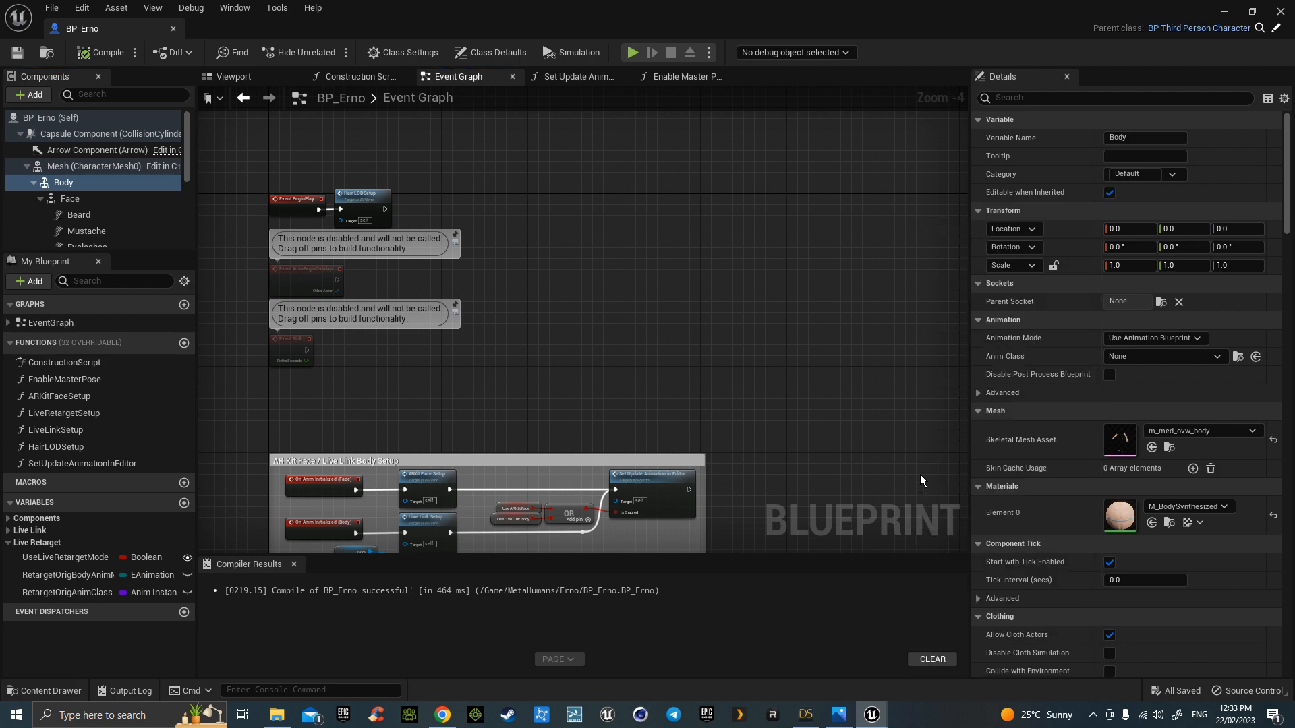
drag(132, 28, 269, 30)
click(162, 29)
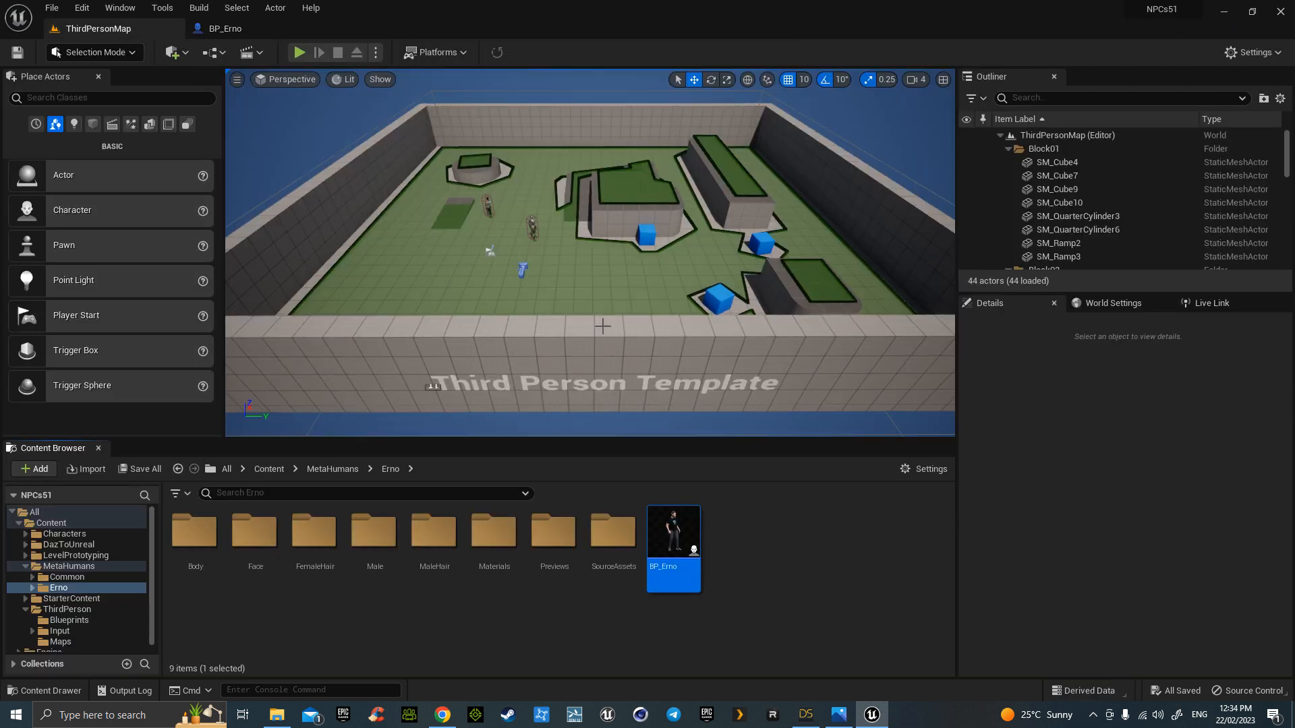
- Browse to Content > ThirdPerson > Blueprints and open the NPC1 blueprint
key(w)
mouse_move(603, 348)
right_down()
mouse_move(605, 369)
mouse_move(603, 349)
right_up()
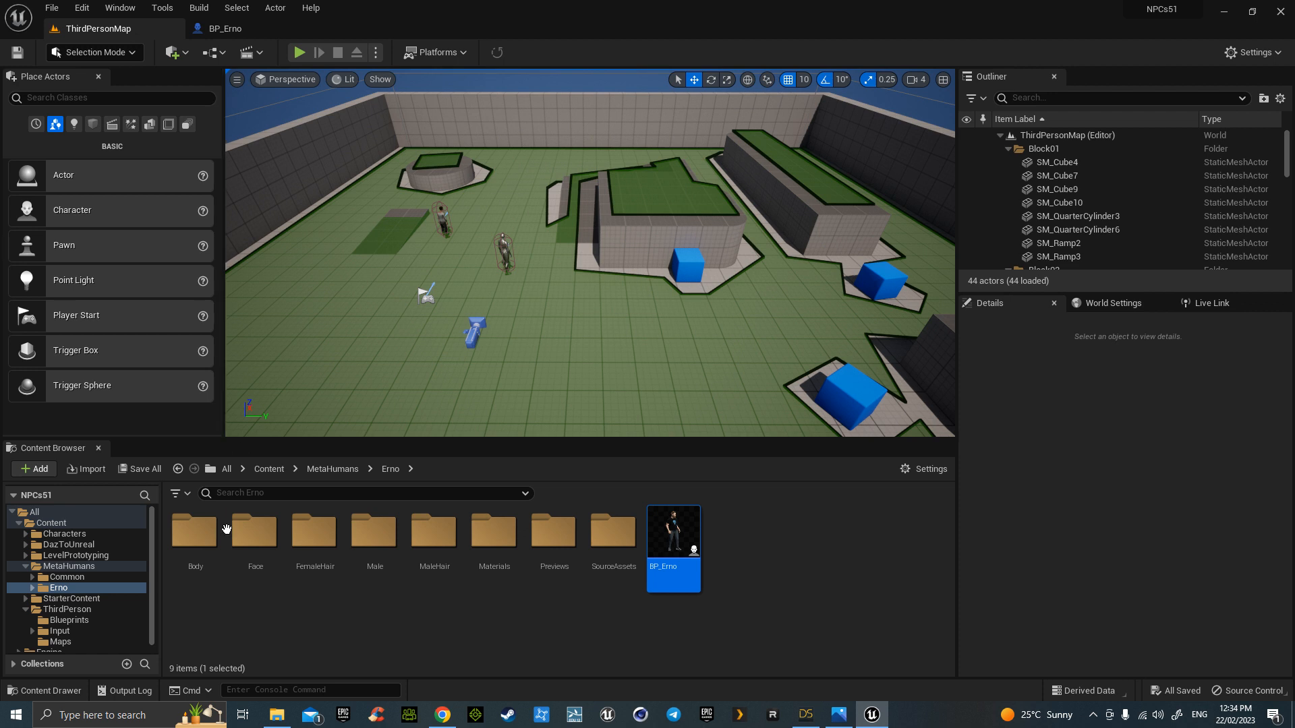
key(alt+Left)
key(alt+Left)
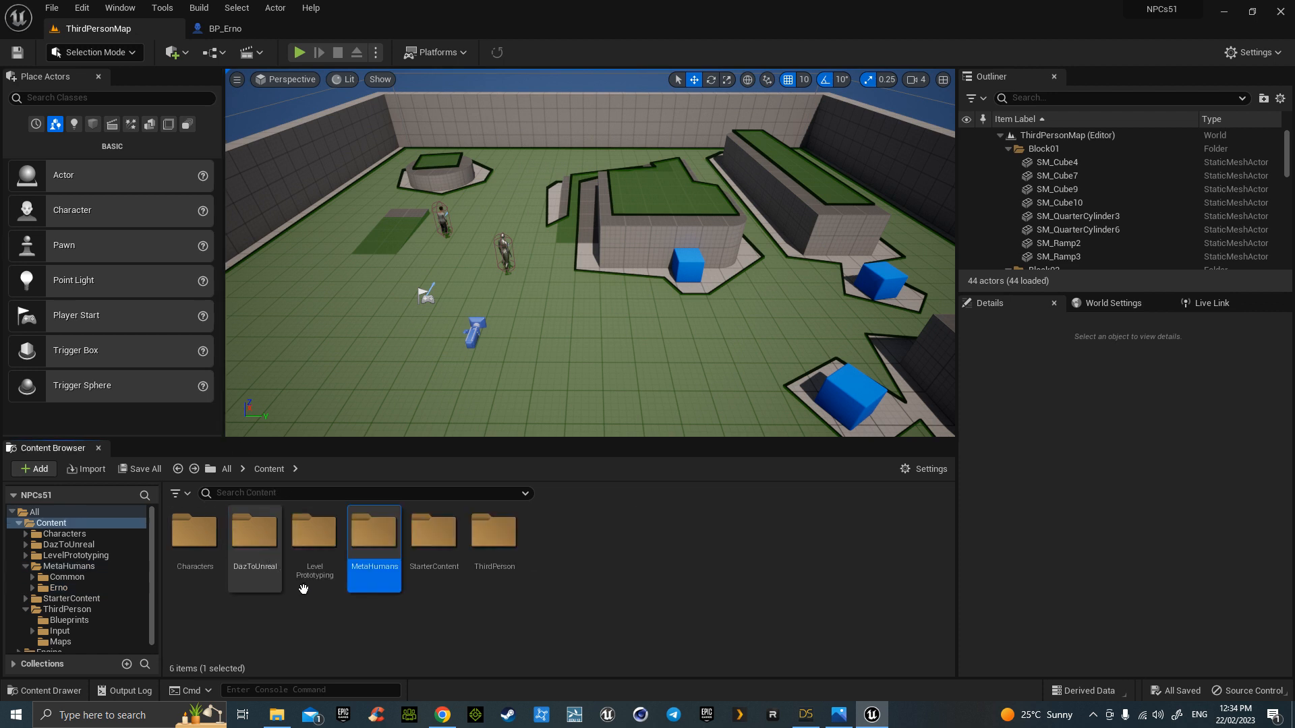
double_click(498, 537)
double_click(196, 536)
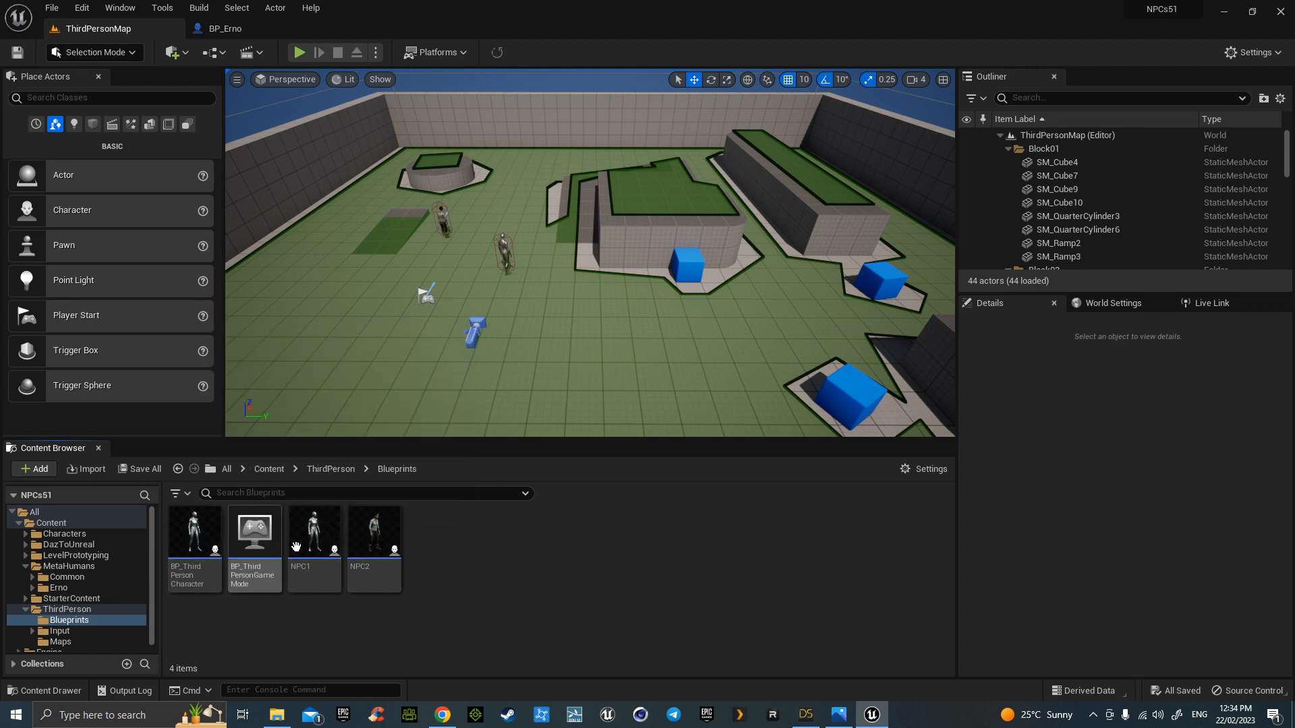
click(316, 543)
- Copy NPC1's NPC roaming node group and paste it into empty space in BP_Erno's Event Graph
double_click(316, 543)
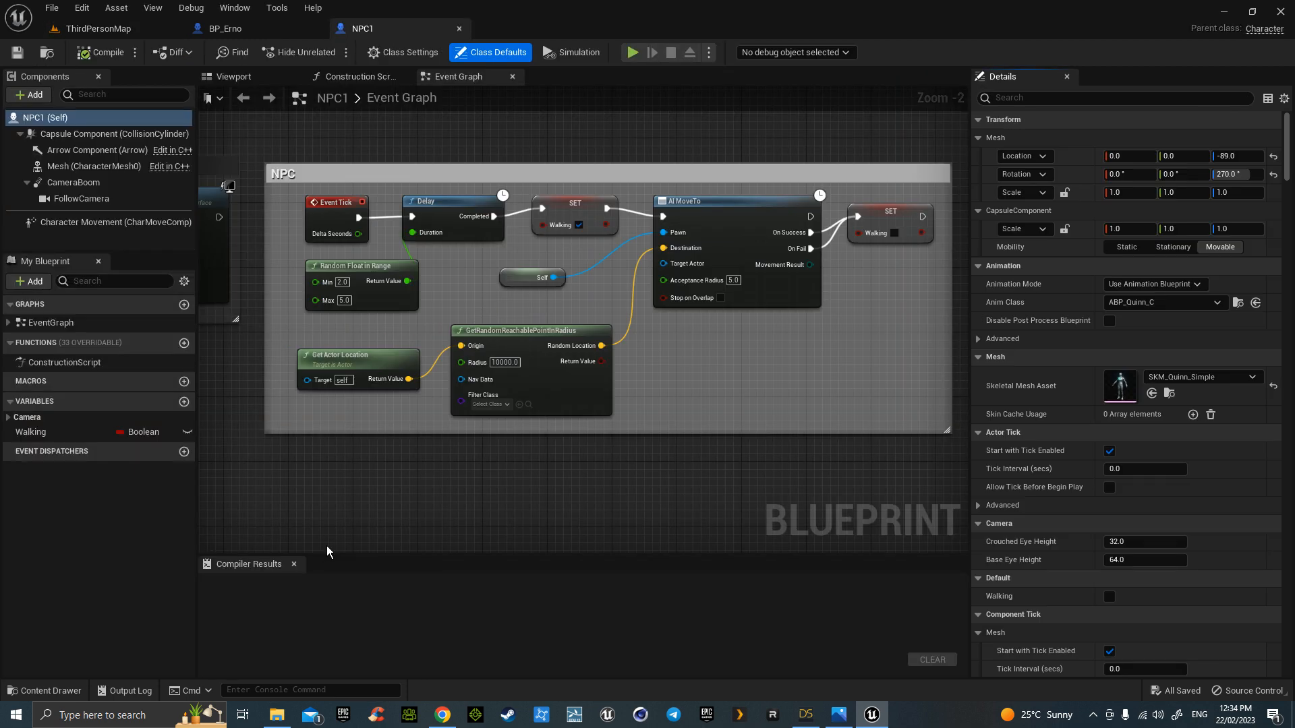
drag(272, 149, 943, 482)
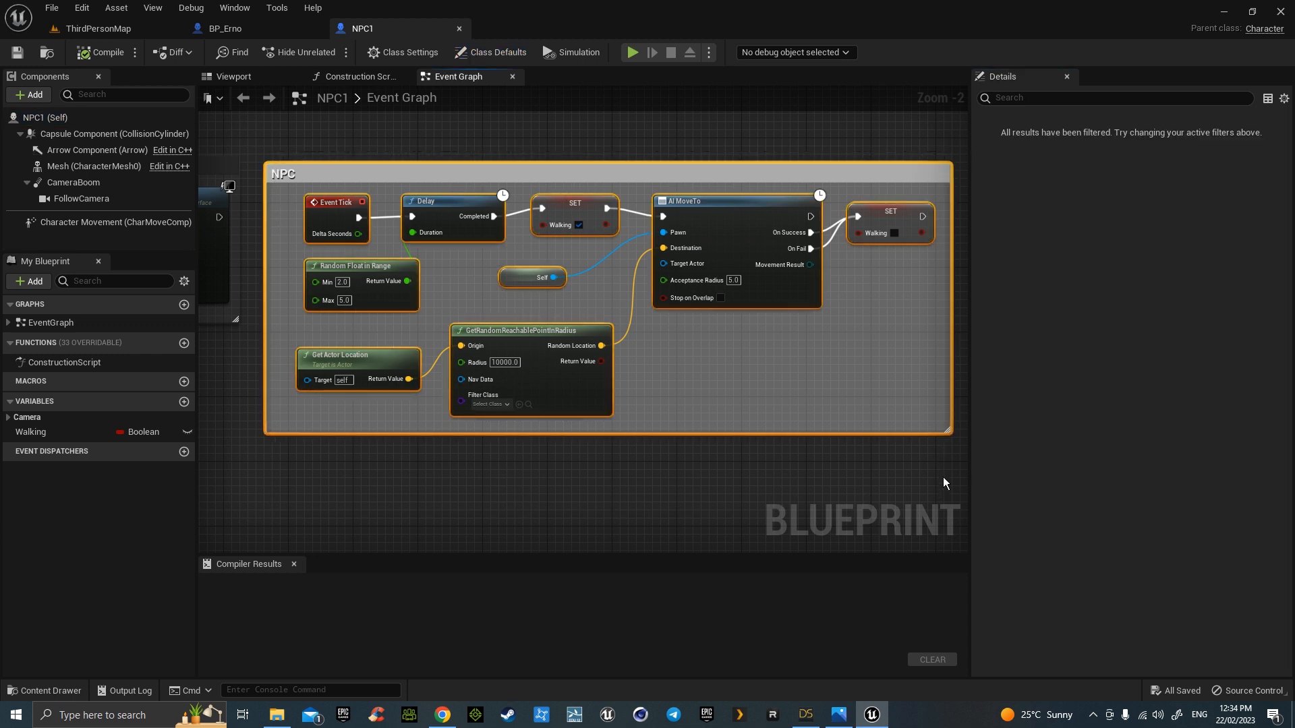
click(269, 31)
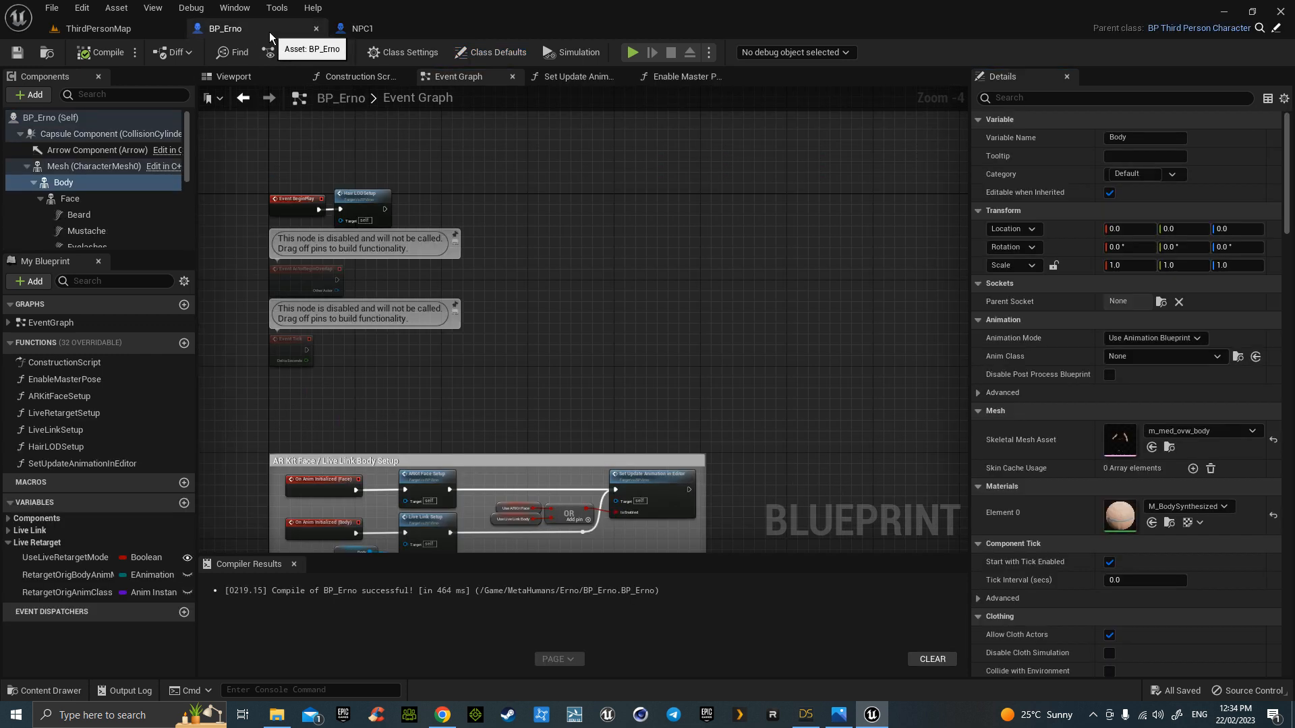
right_drag(784, 353, 403, 86)
right_drag(396, 405, 621, 310)
scroll(620, 310, down, 3)
right_drag(632, 386, 633, 339)
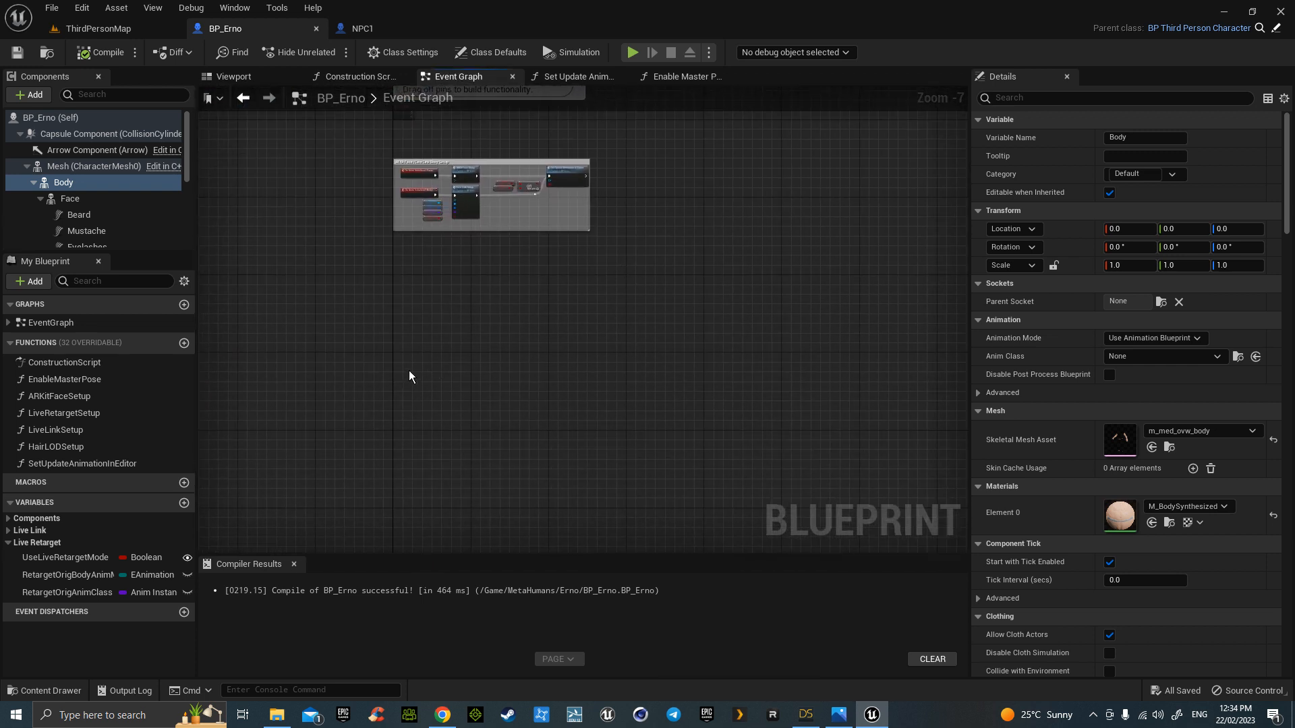
key(ctrl+v)
scroll(466, 359, up, 2)
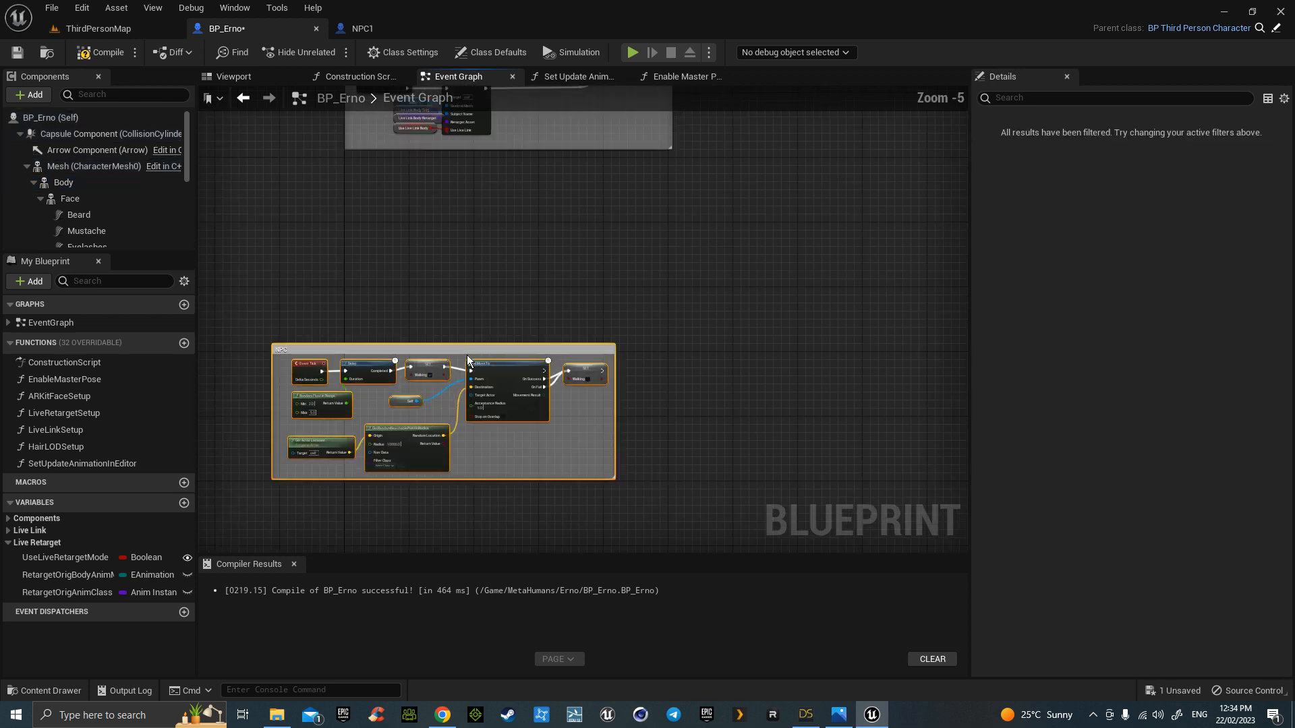
right_drag(457, 287, 571, 262)
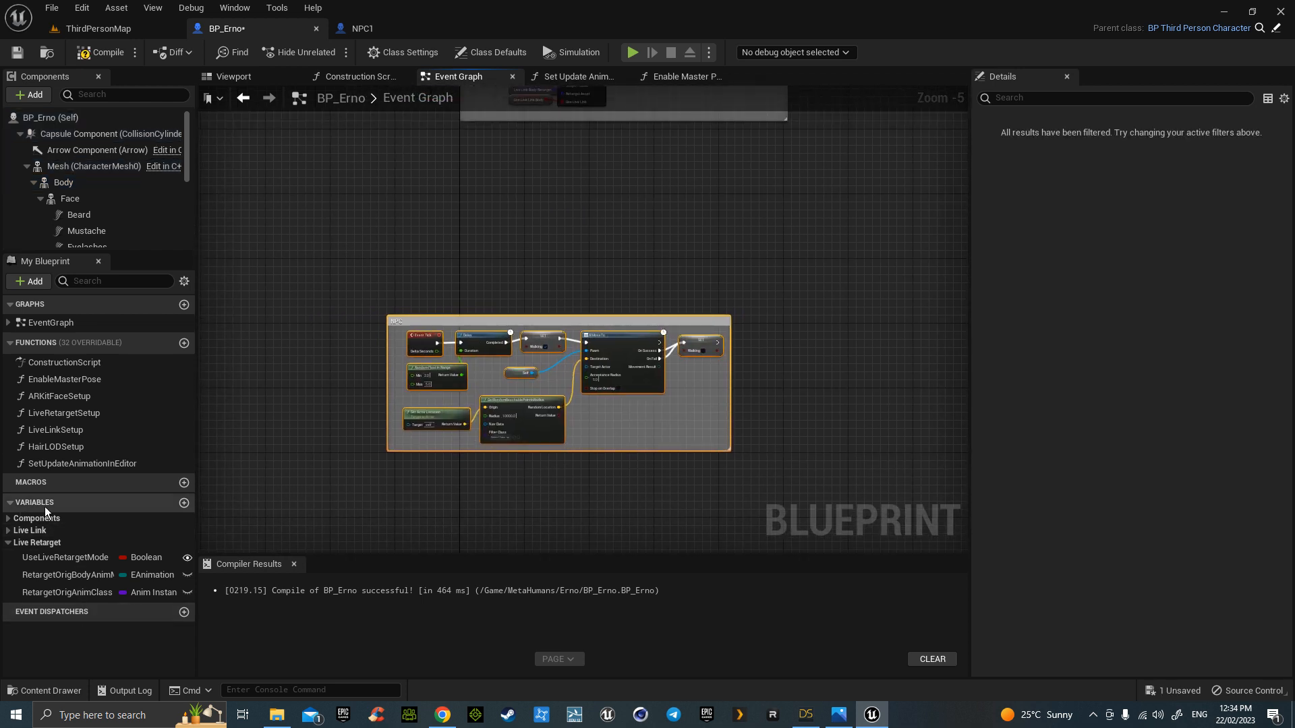
- Add a Boolean variable named Walking and save BP_Erno
click(184, 503)
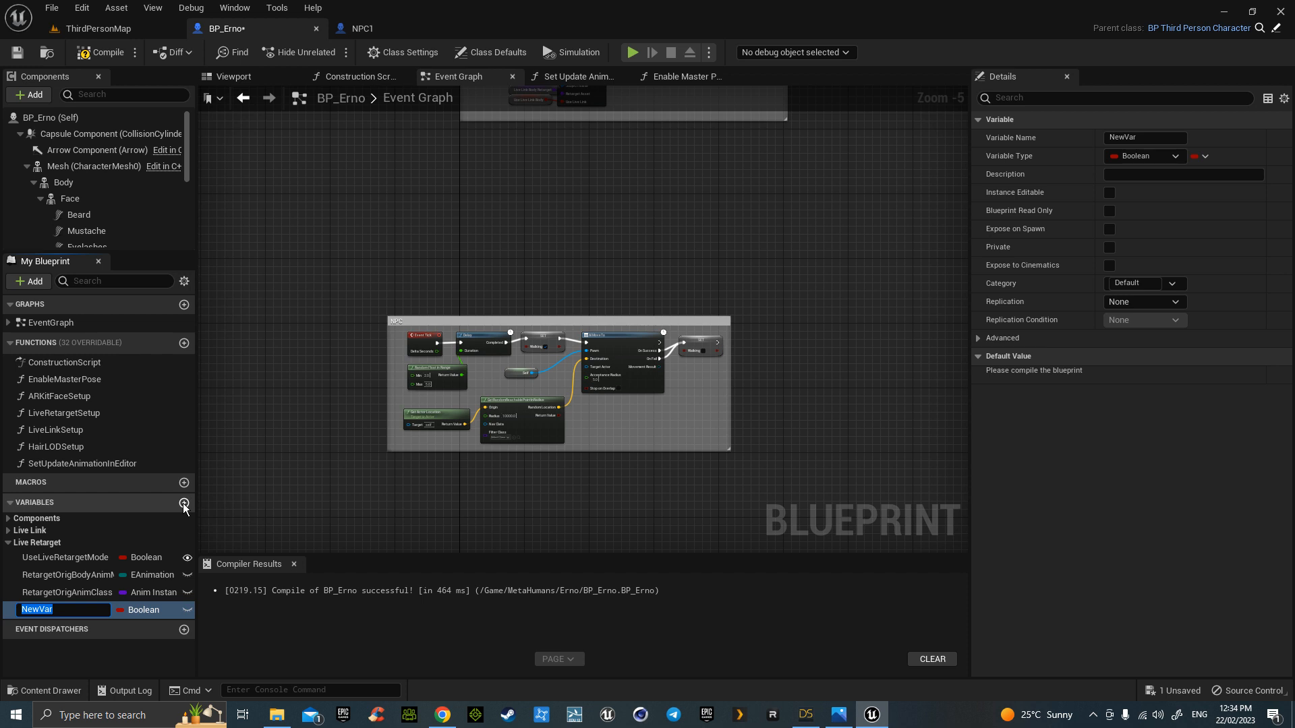
text(Walking)
key(Return)
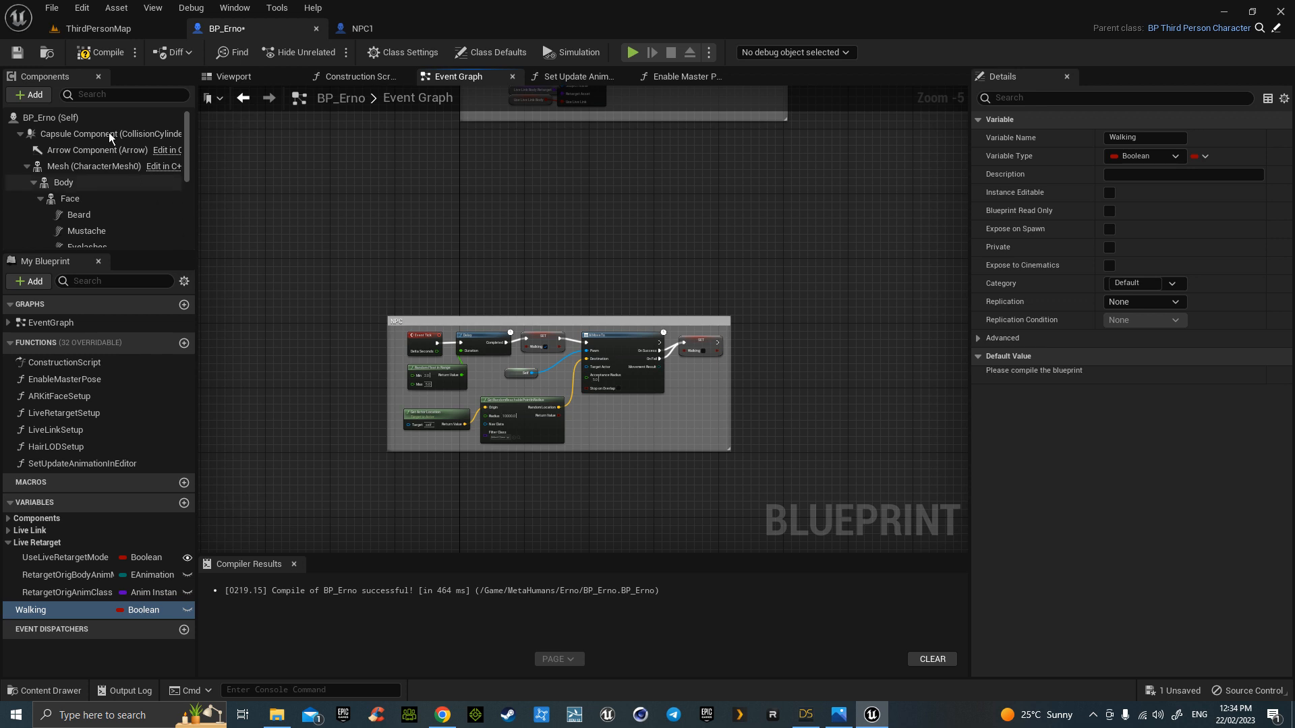
click(18, 53)
- In NPC1's Event Graph, move the NPC block aside and select the four input comment blocks
click(361, 36)
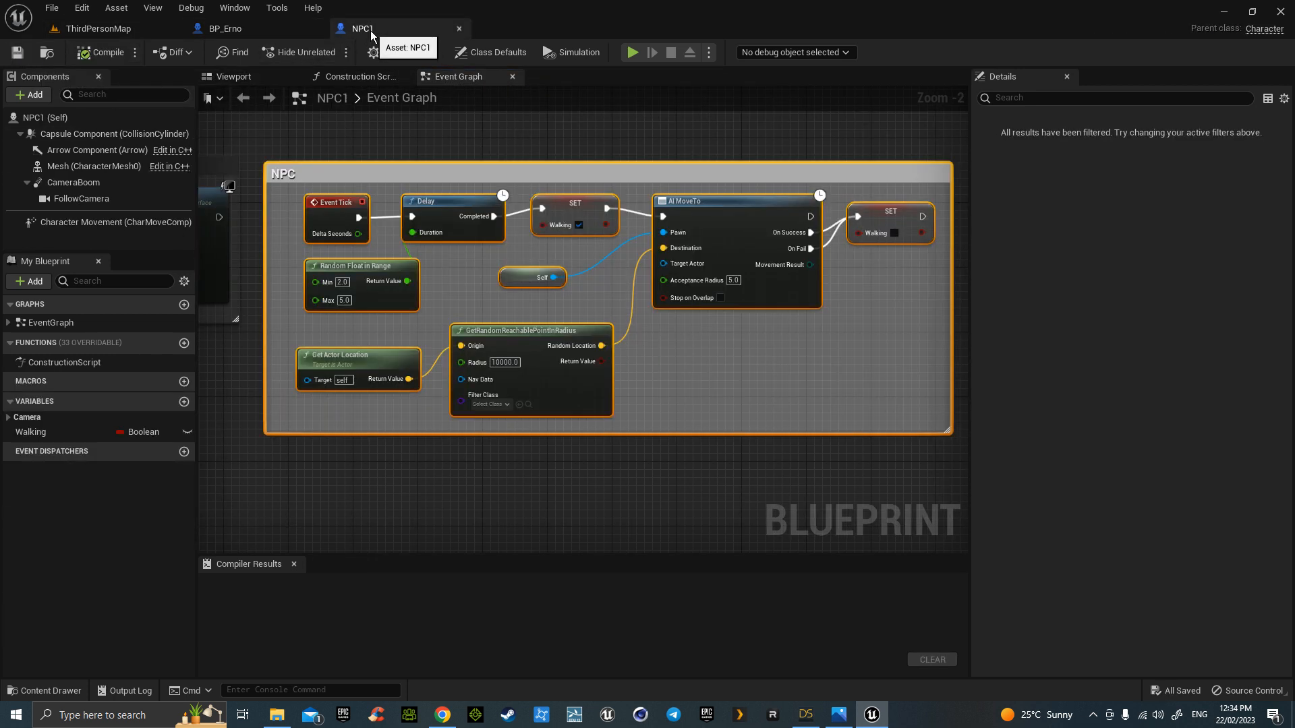
right_drag(360, 456, 660, 472)
scroll(500, 433, up, 1)
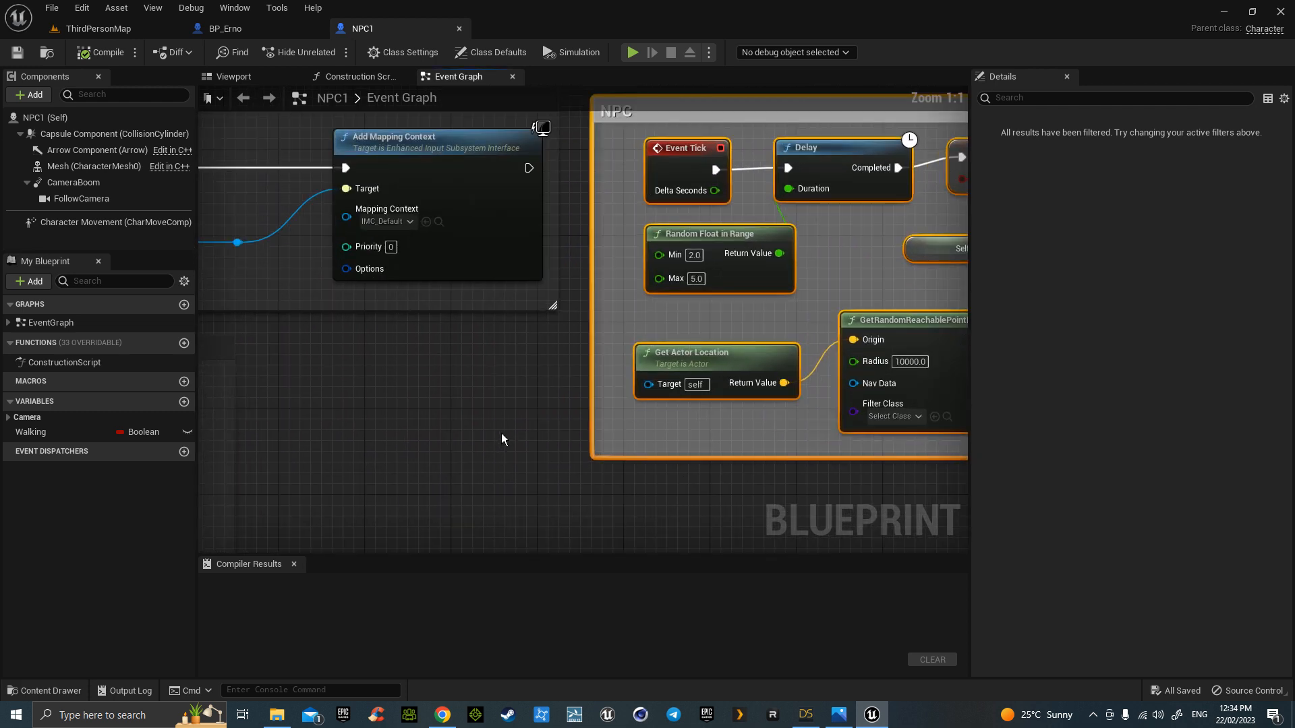
scroll(501, 433, down, 4)
right_drag(517, 446, 760, 247)
scroll(761, 251, down, 2)
scroll(881, 312, up, 2)
right_drag(881, 312, 633, 424)
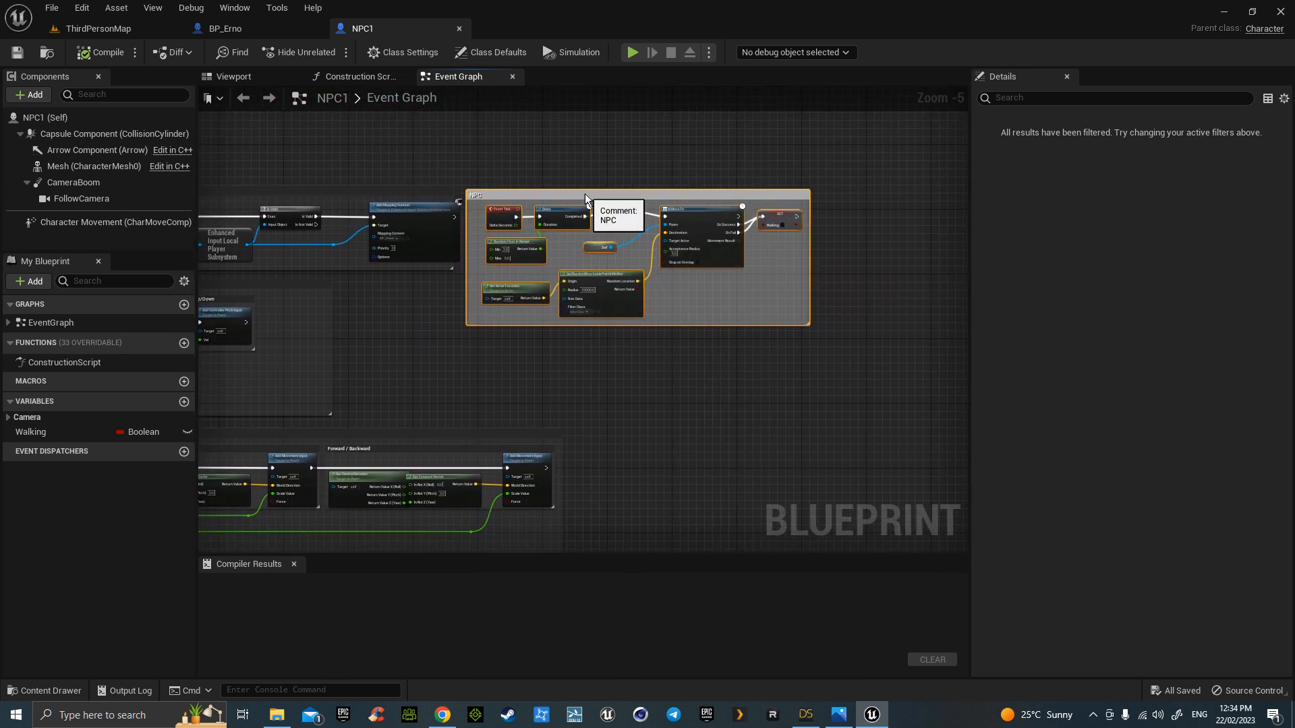
drag(588, 224, 844, 228)
click(602, 358)
right_drag(464, 321, 679, 276)
scroll(679, 277, down, 2)
right_drag(825, 432, 837, 371)
drag(402, 123, 794, 460)
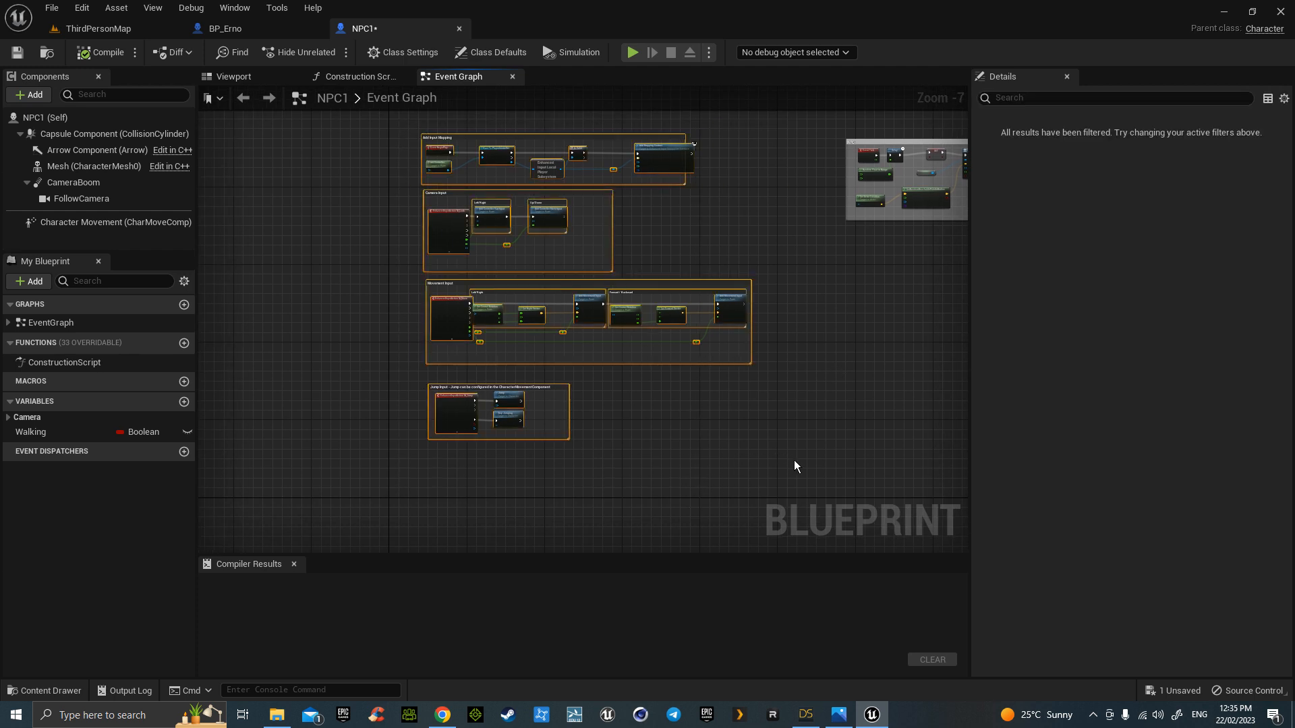
- Paste the copied input mapping, camera and movement blocks into BP_Erno's Event Graph
click(281, 31)
scroll(766, 289, down, 2)
right_drag(783, 514, 668, 553)
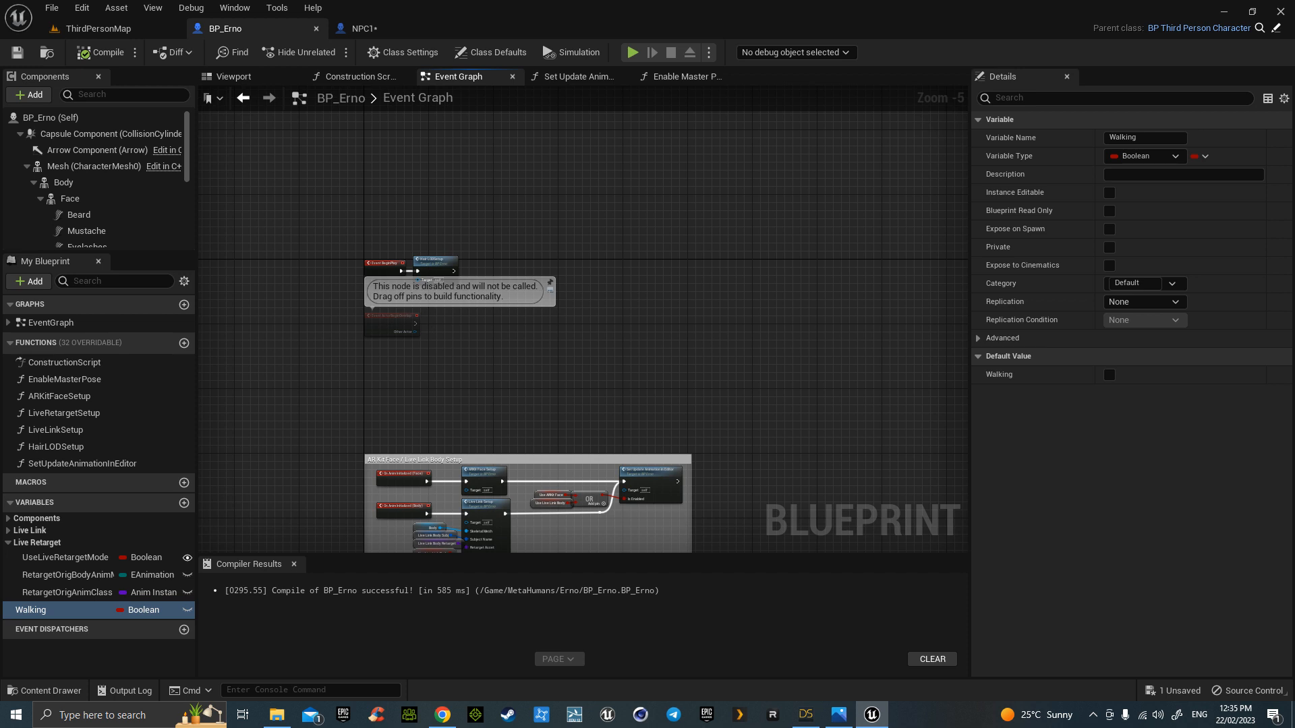
right_drag(655, 404, 511, 367)
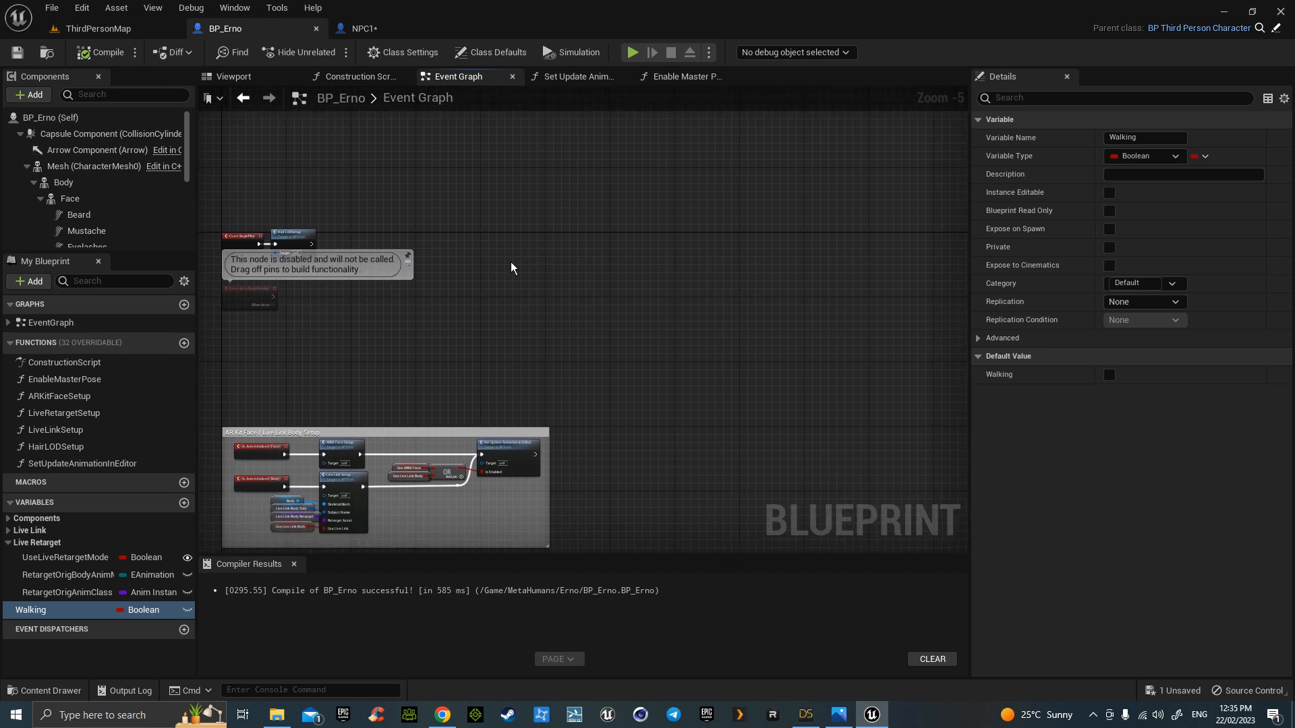
key(ctrl+v)
right_drag(325, 348, 553, 492)
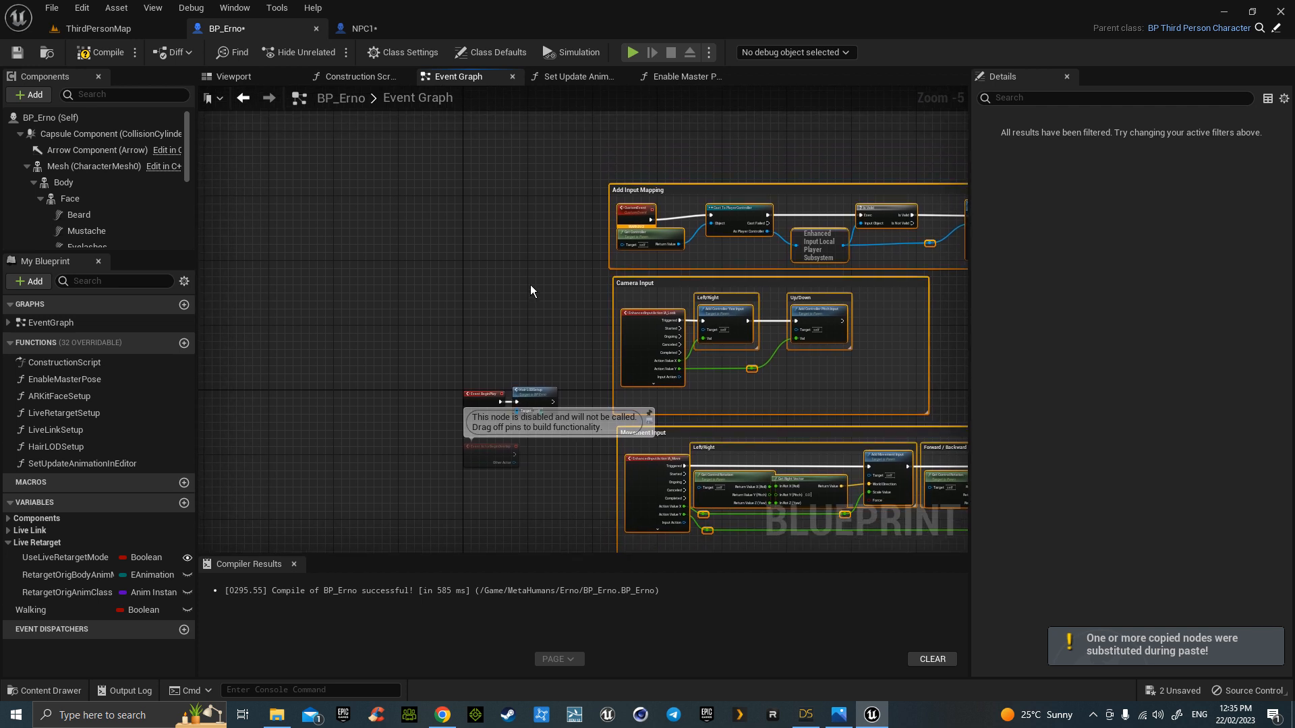
- Delete the extra custom event, hook Event BeginPlay and HairLODSetup to Add Input Mapping, then compile and save
click(635, 212)
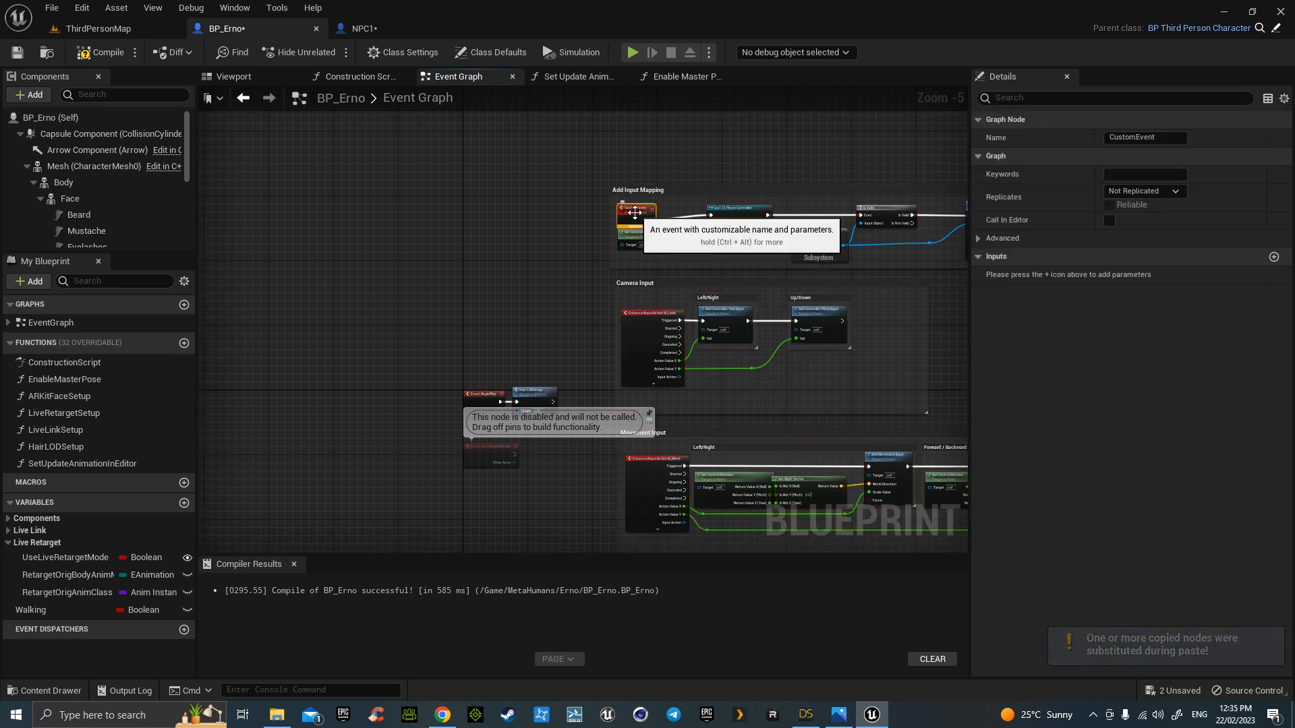
key(Delete)
drag(479, 346, 712, 217)
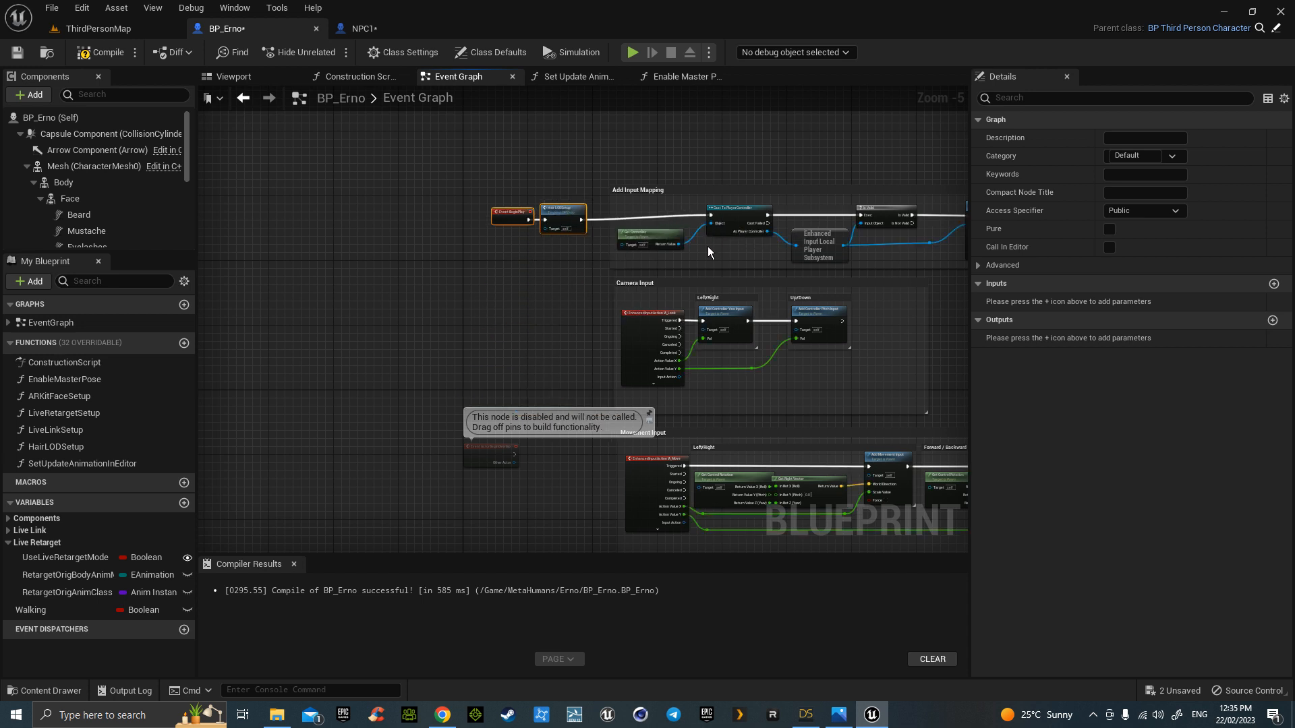
click(105, 57)
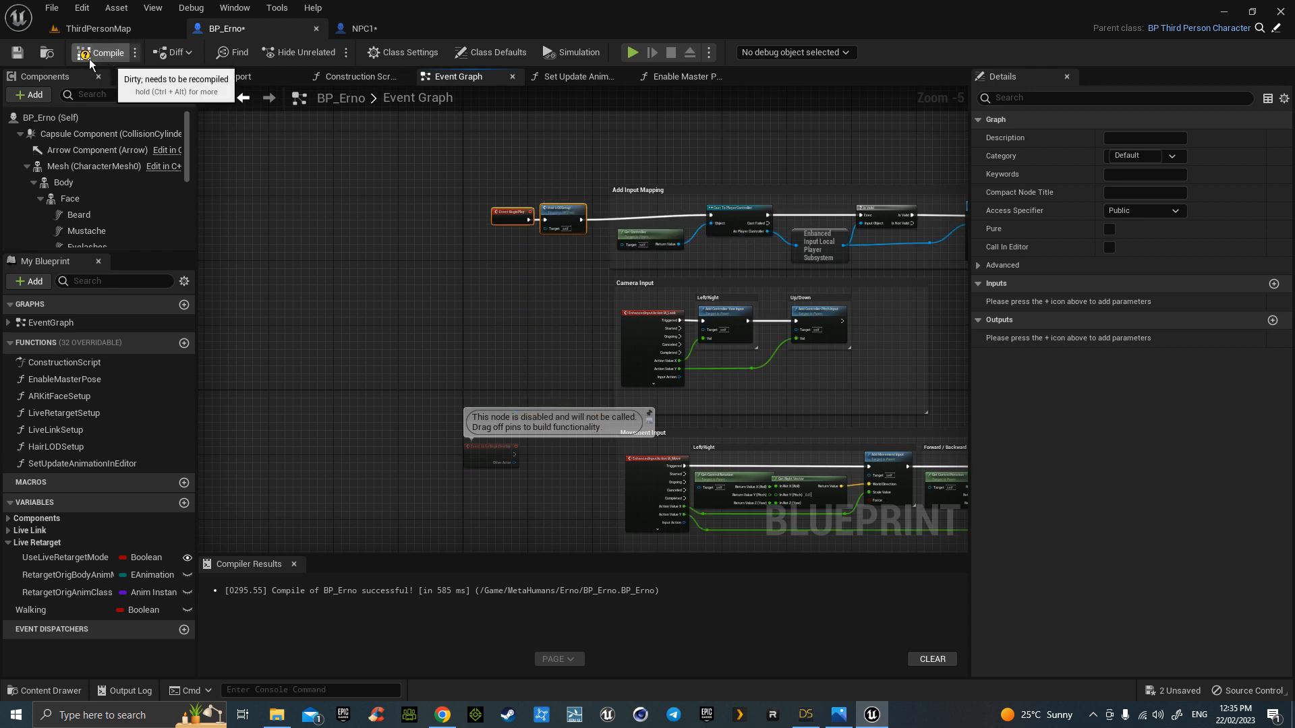
click(19, 54)
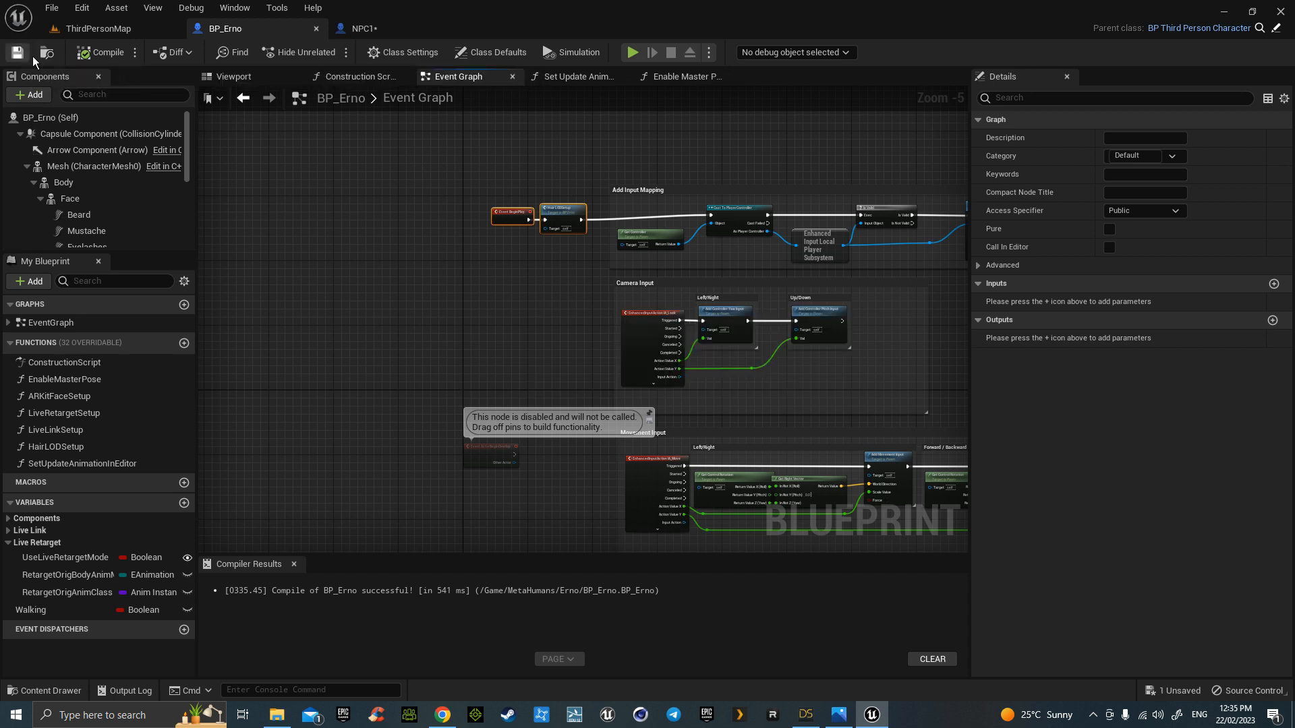
- Duplicate the NPC2 blueprint as NPC3 from the ThirdPersonMap Content Browser
click(104, 30)
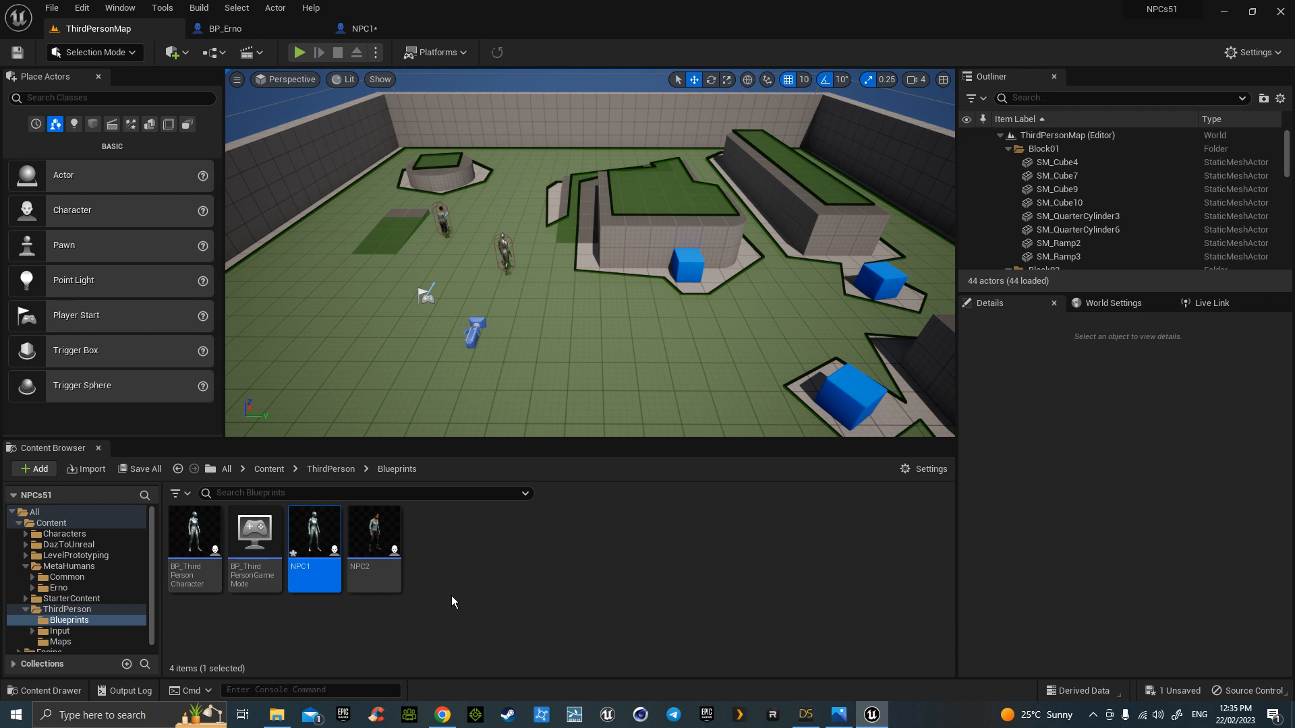
right_click(375, 543)
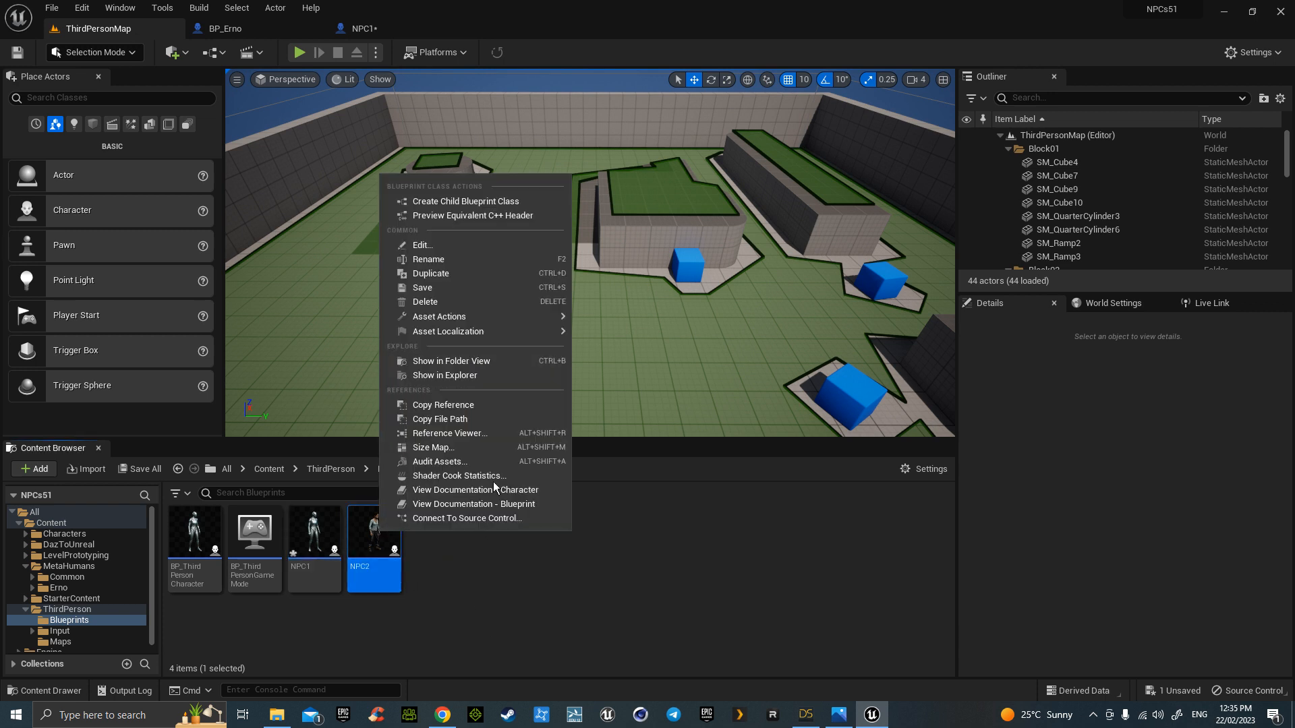
click(472, 274)
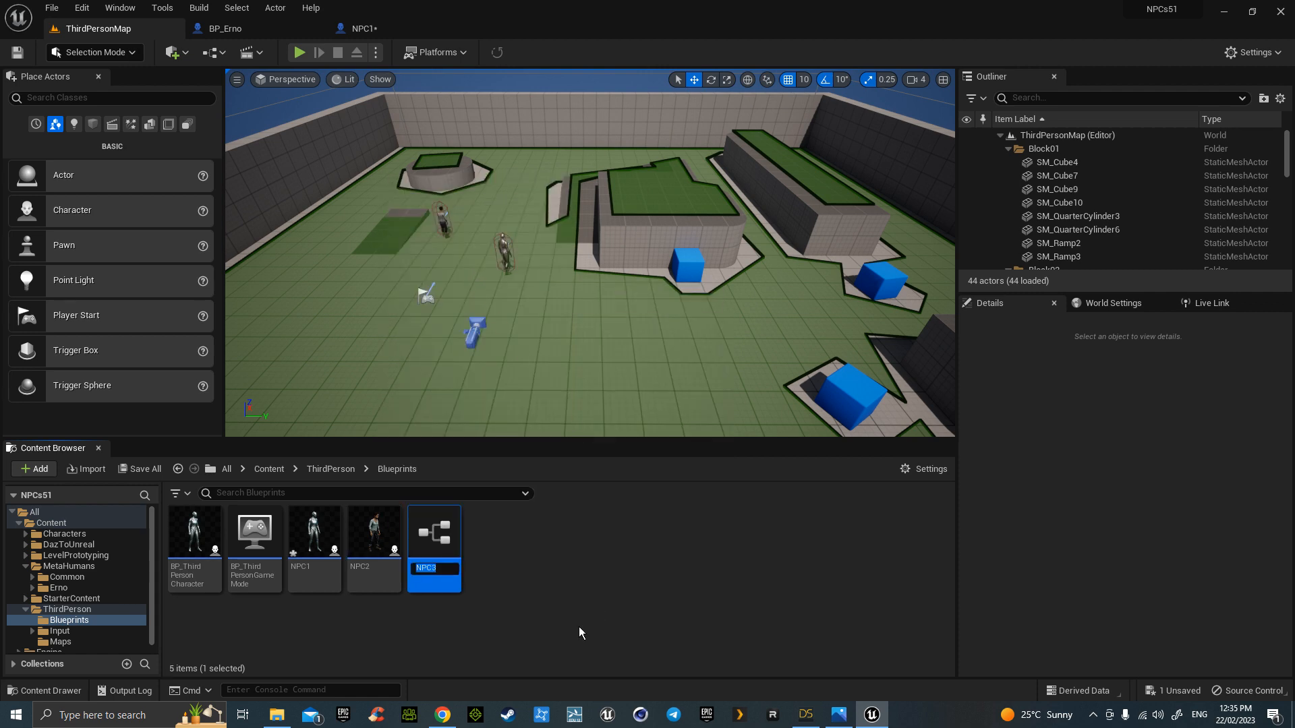
key(Return)
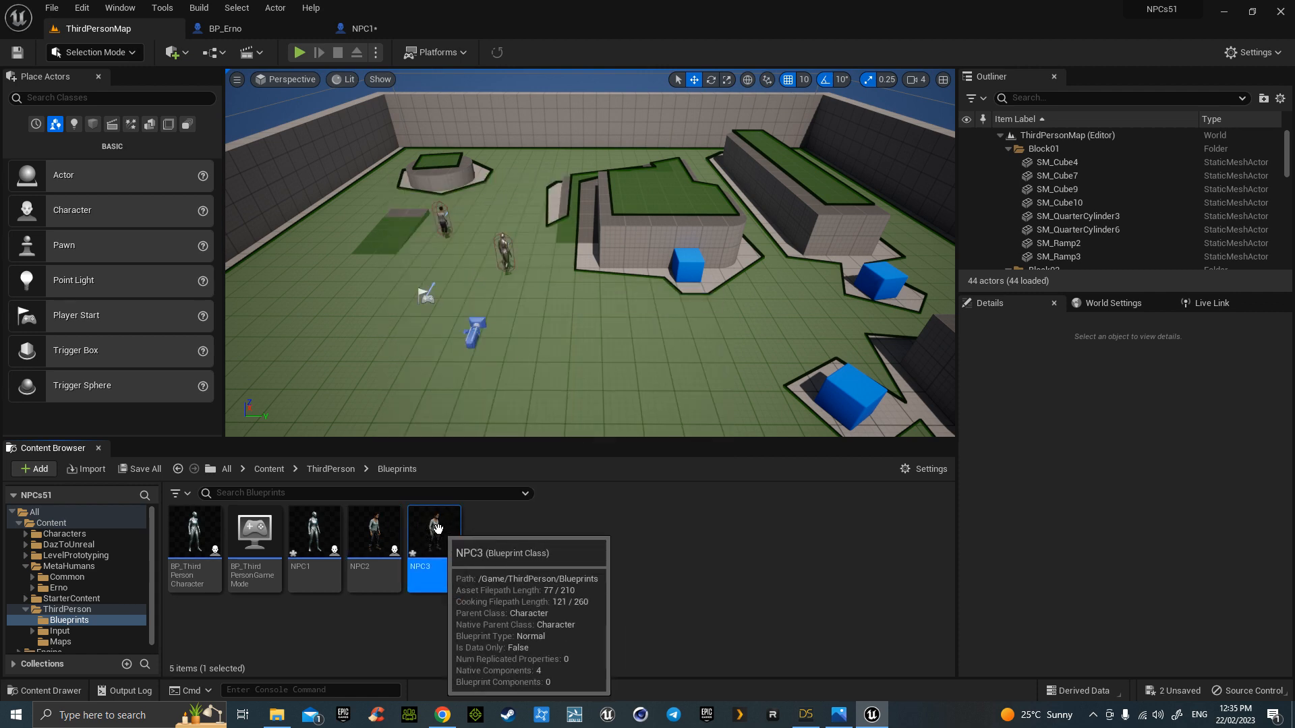
- Open NPC3 to check its mesh component, close it, and return to ThirdPersonMap
double_click(437, 528)
click(110, 168)
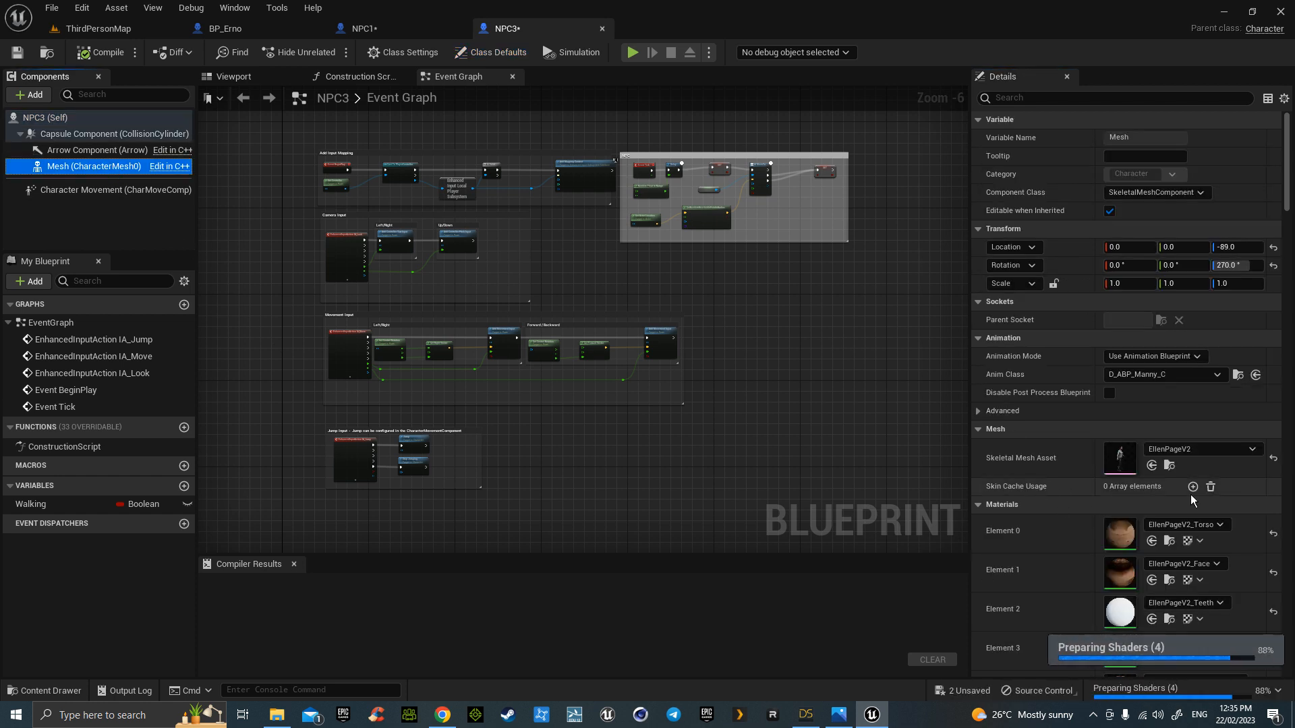
click(602, 28)
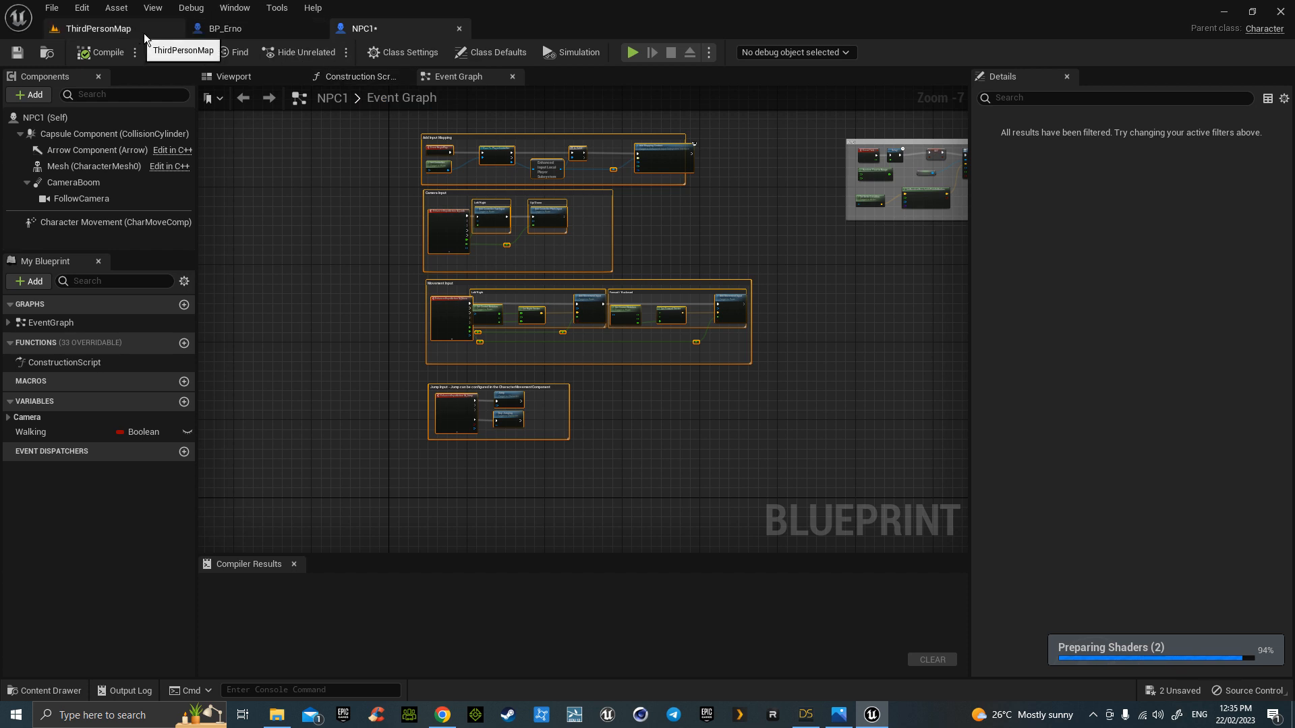
click(122, 28)
click(532, 592)
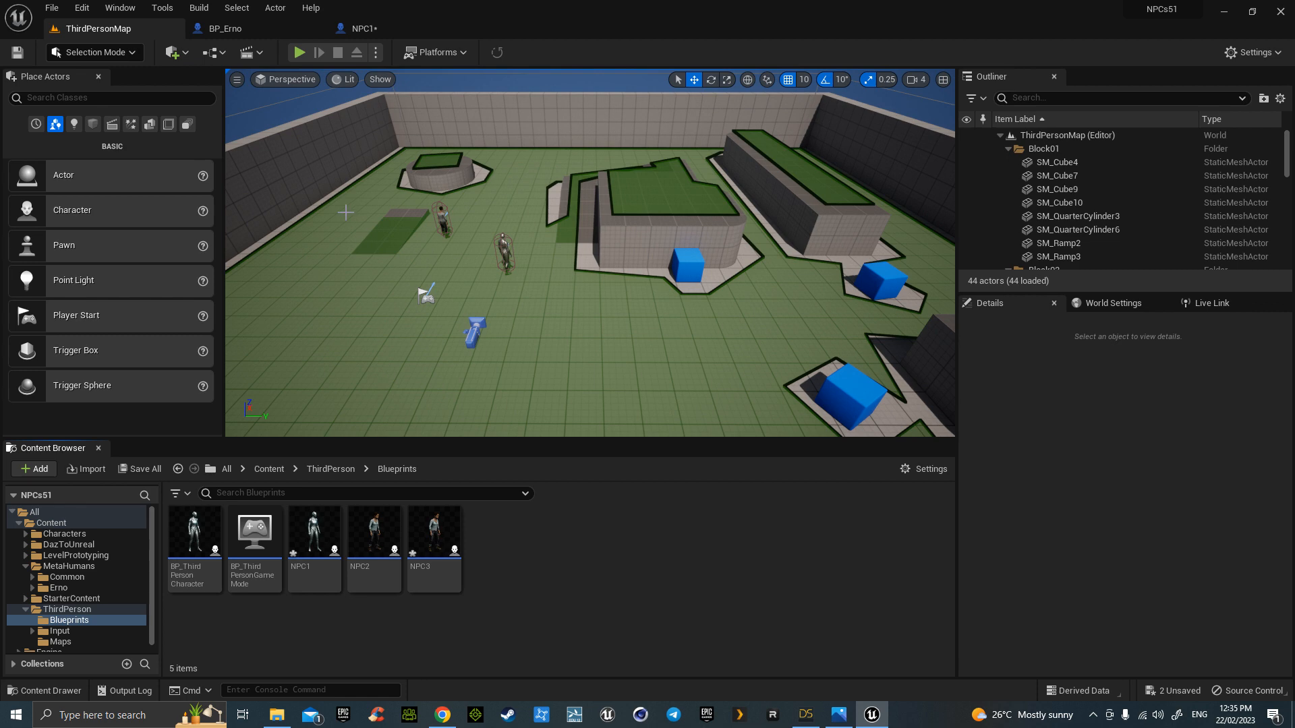
- Save BP_Erno, then close the BP_Erno and NPC1 blueprint editors
click(225, 28)
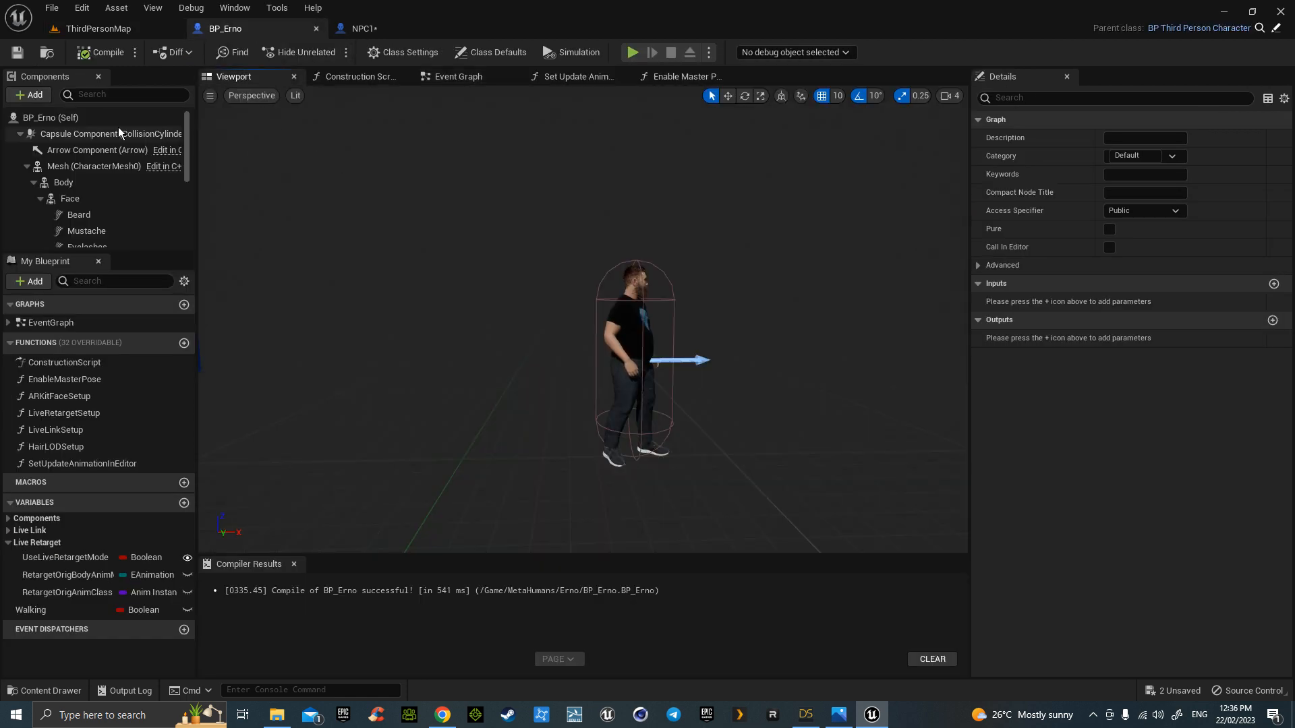
click(19, 53)
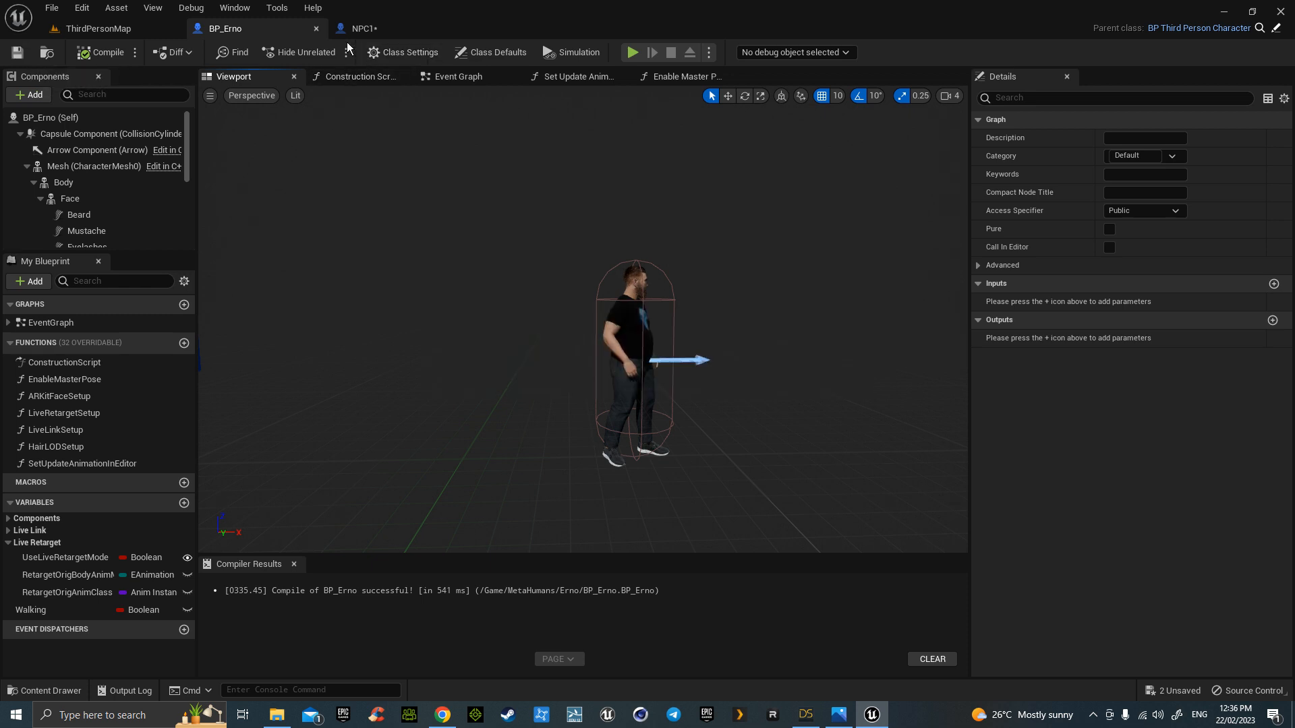
click(316, 29)
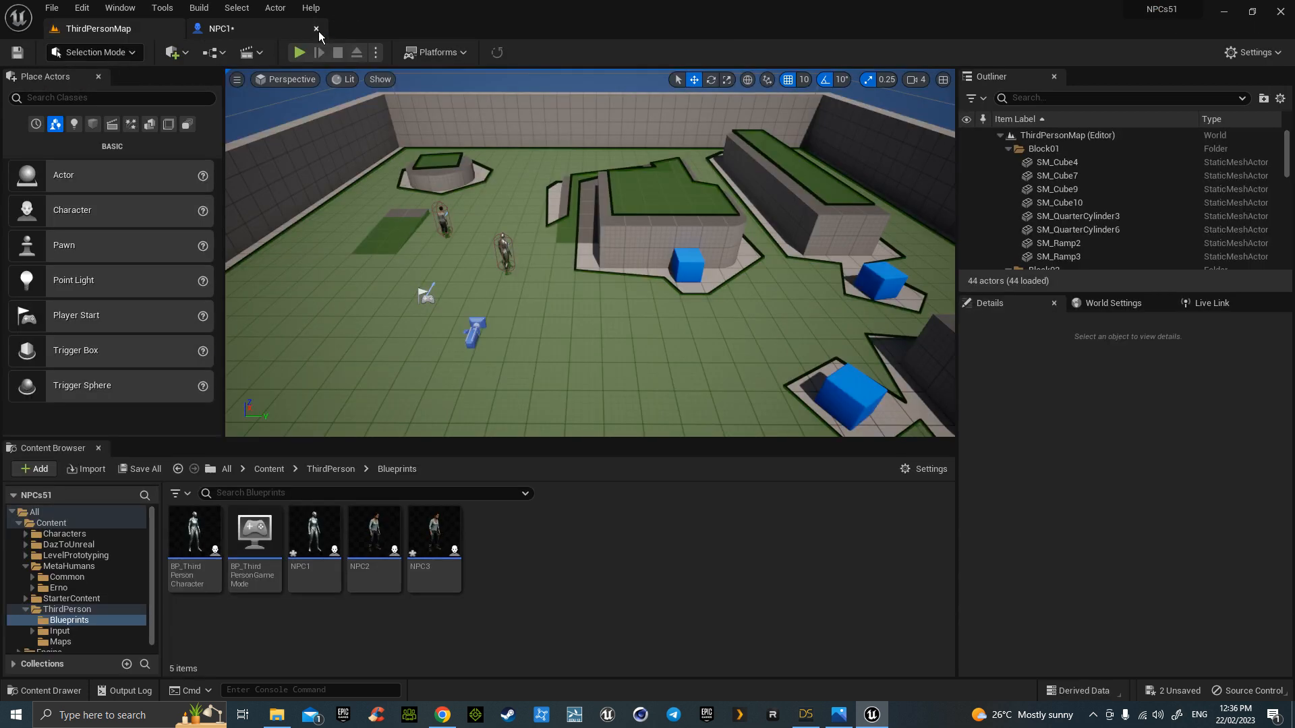
click(316, 29)
- Browse to Content/MetaHumans/Erno and drag BP_Erno into the level viewport
click(269, 469)
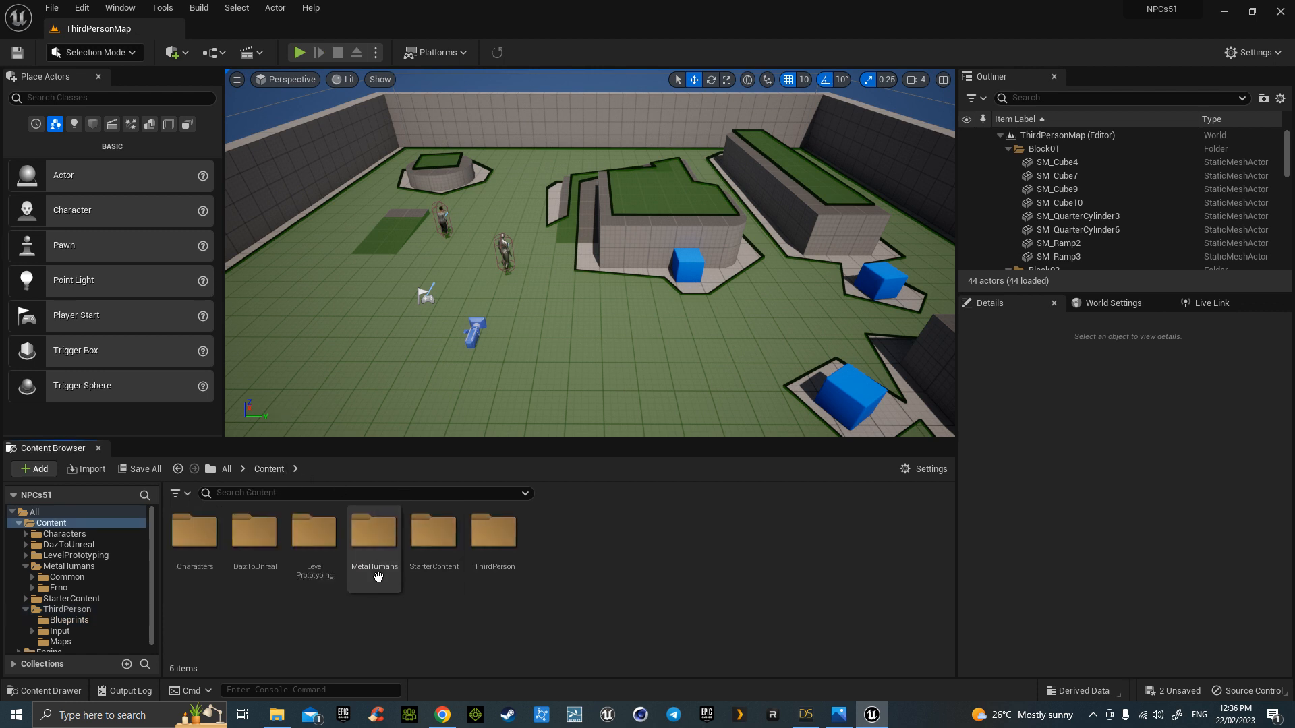
double_click(375, 533)
click(270, 538)
double_click(271, 540)
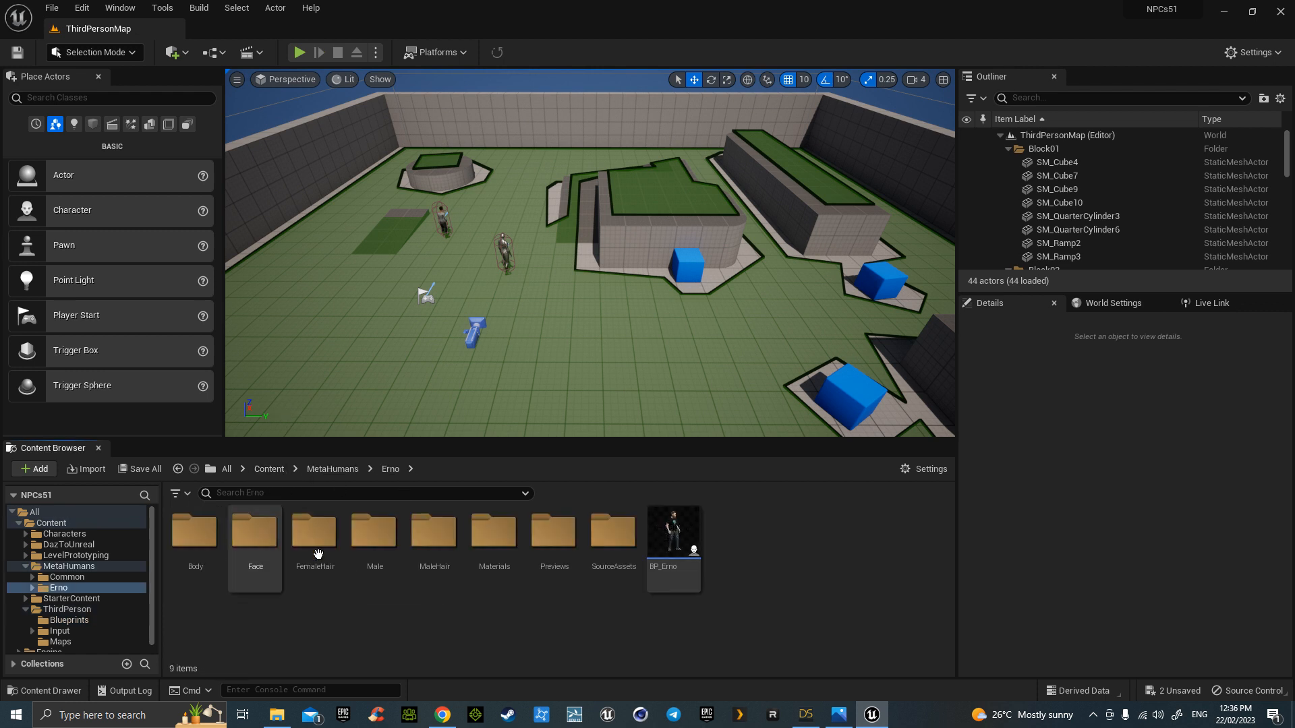
click(691, 565)
drag(386, 299, 385, 326)
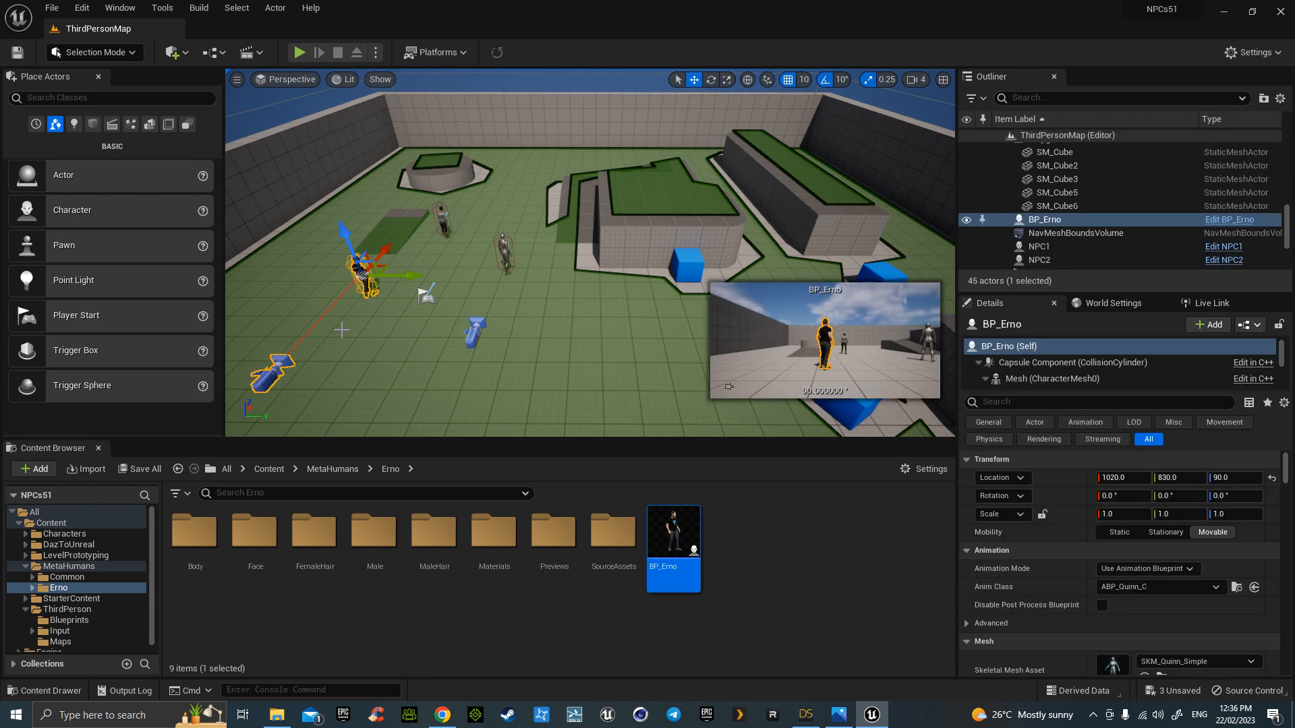
- Inspect BP_Erno's FollowCamera and CameraBoom, then open the parent BP_ThirdPersonCharacter blueprint
double_click(671, 534)
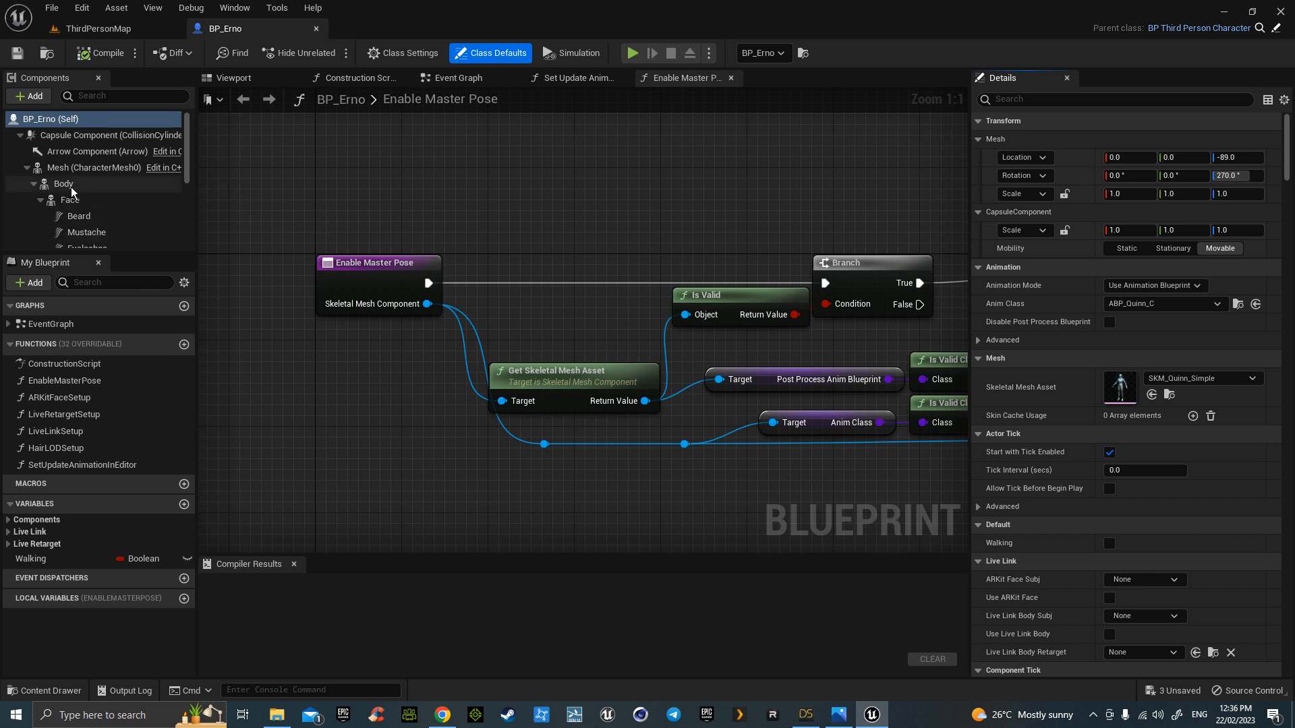
click(27, 169)
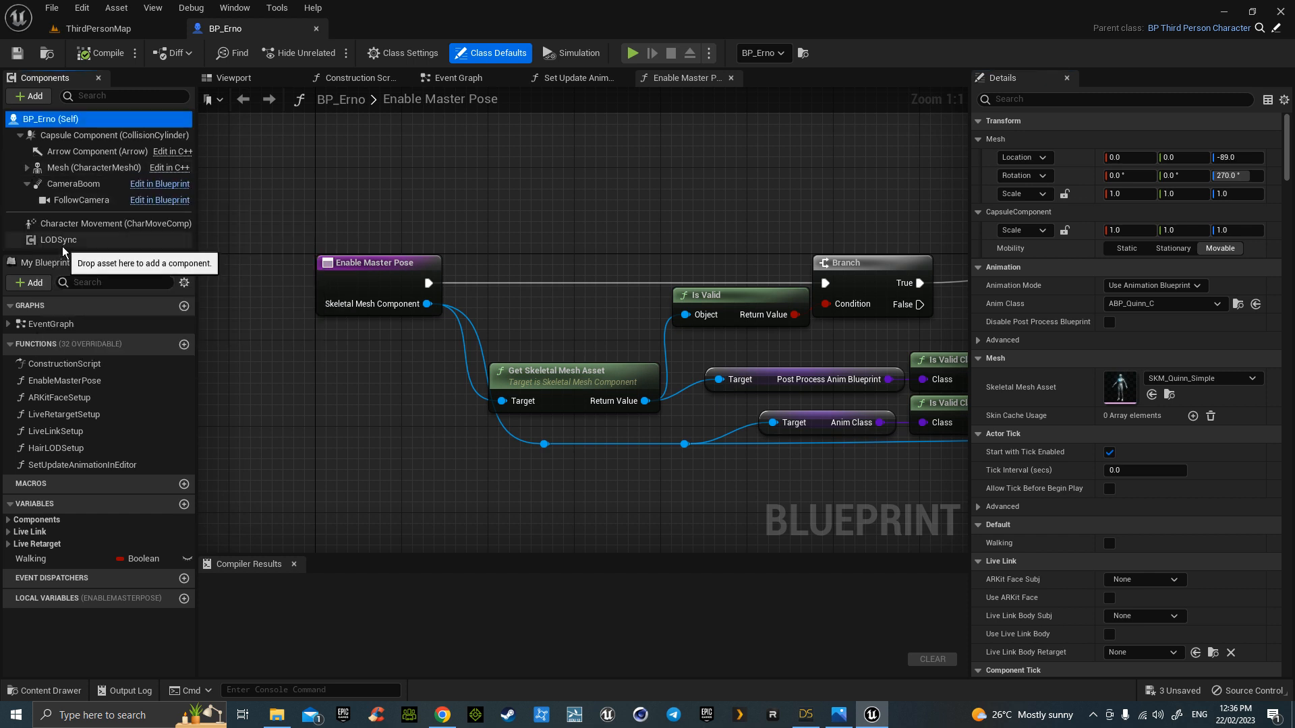
click(64, 201)
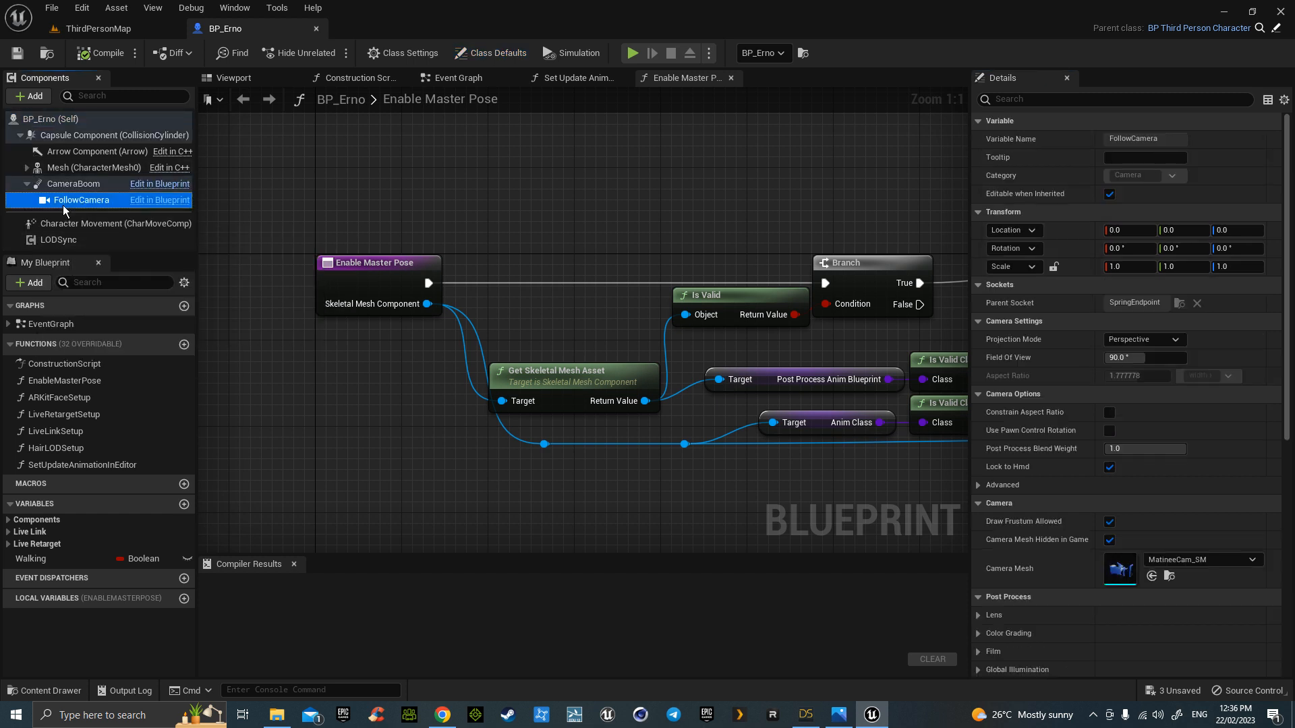
click(71, 185)
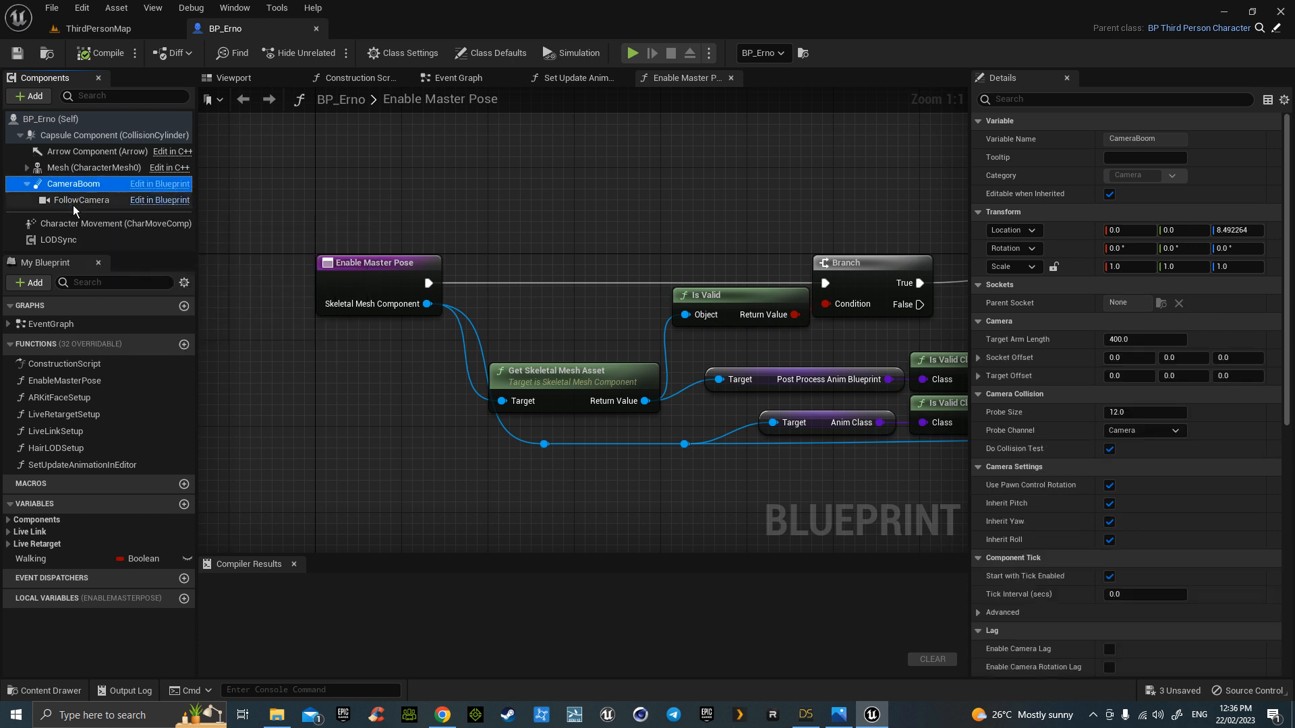
click(74, 202)
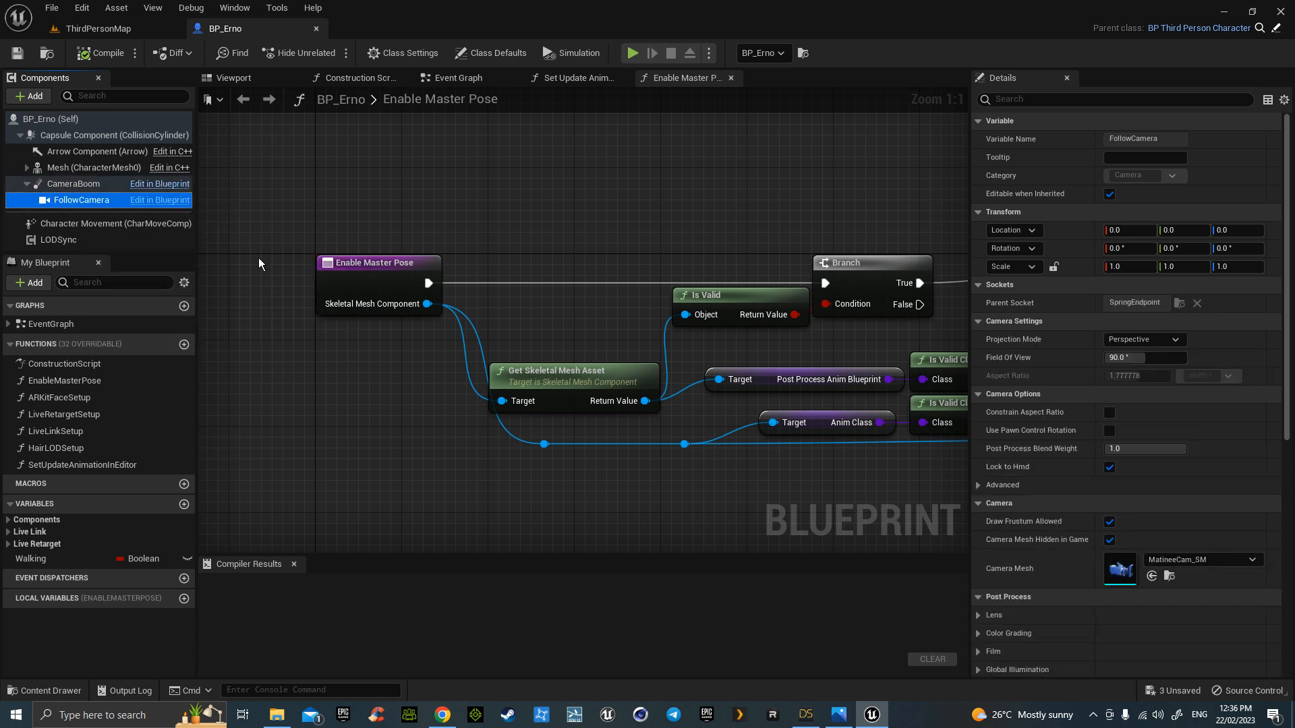
click(162, 200)
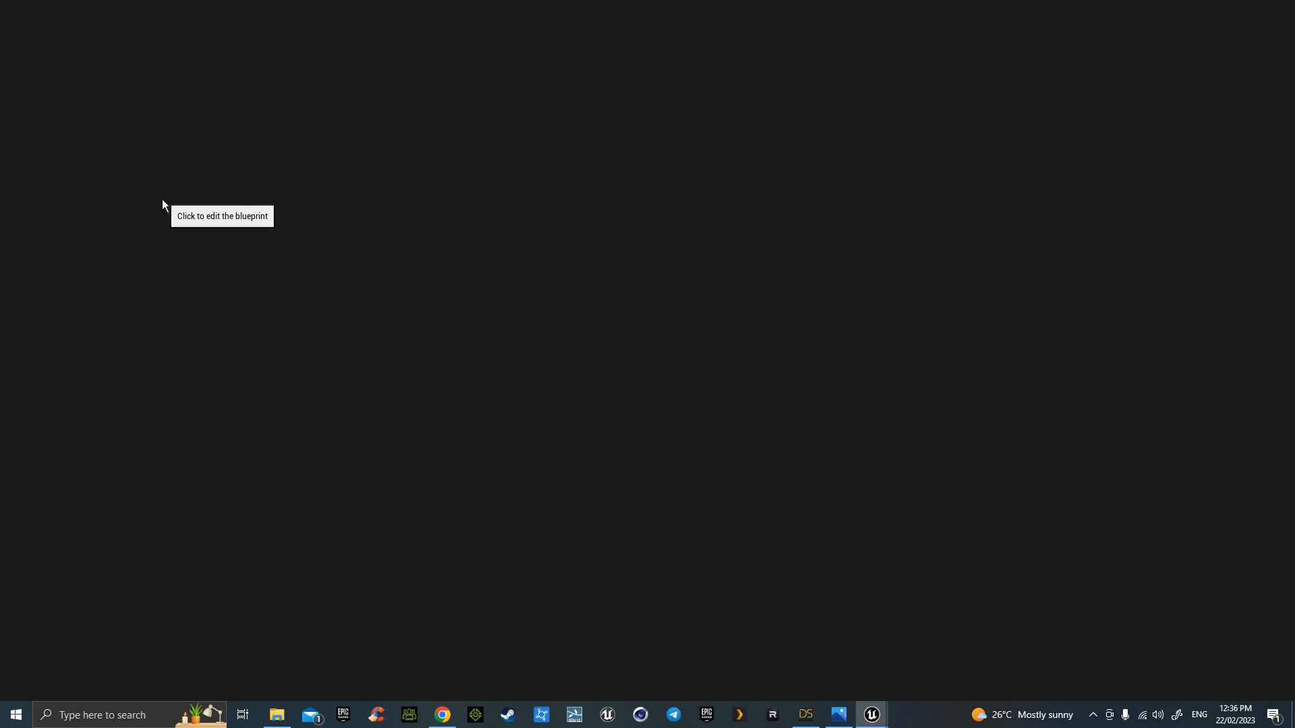
- Delete the FollowCamera and CameraBoom components and compile the character blueprint
click(103, 201)
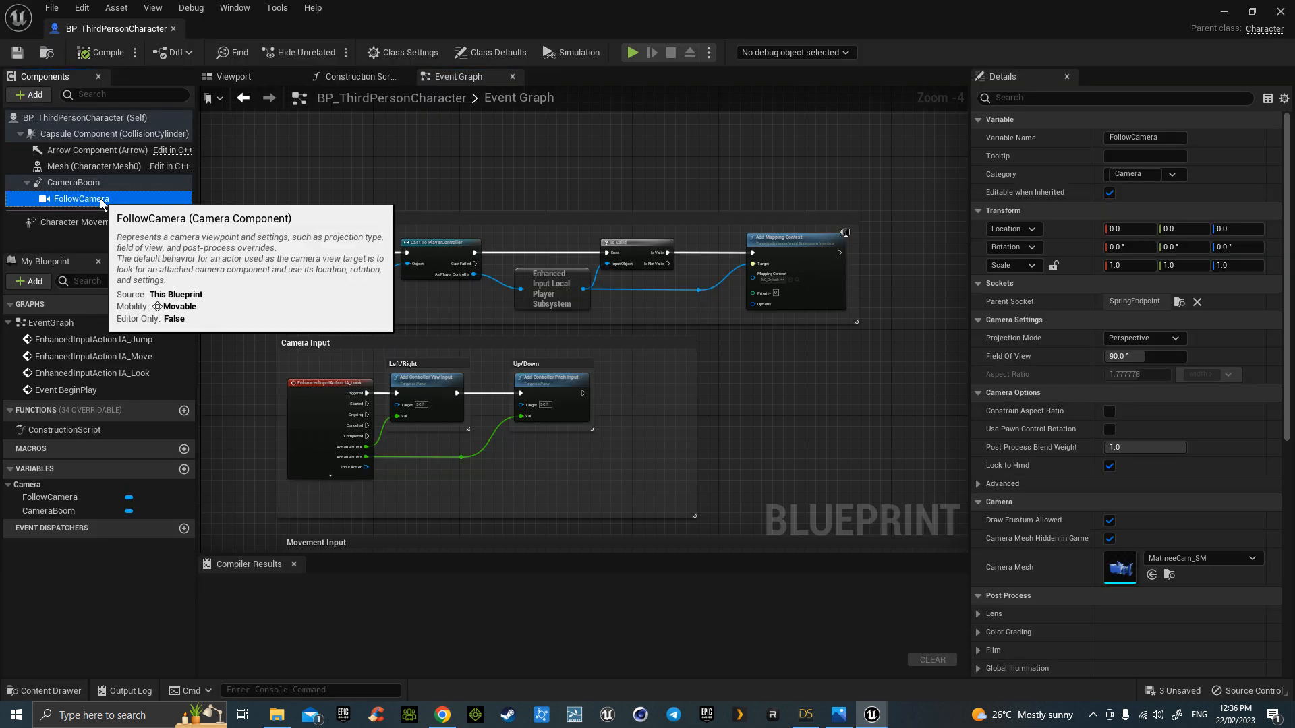
key(Delete)
click(67, 182)
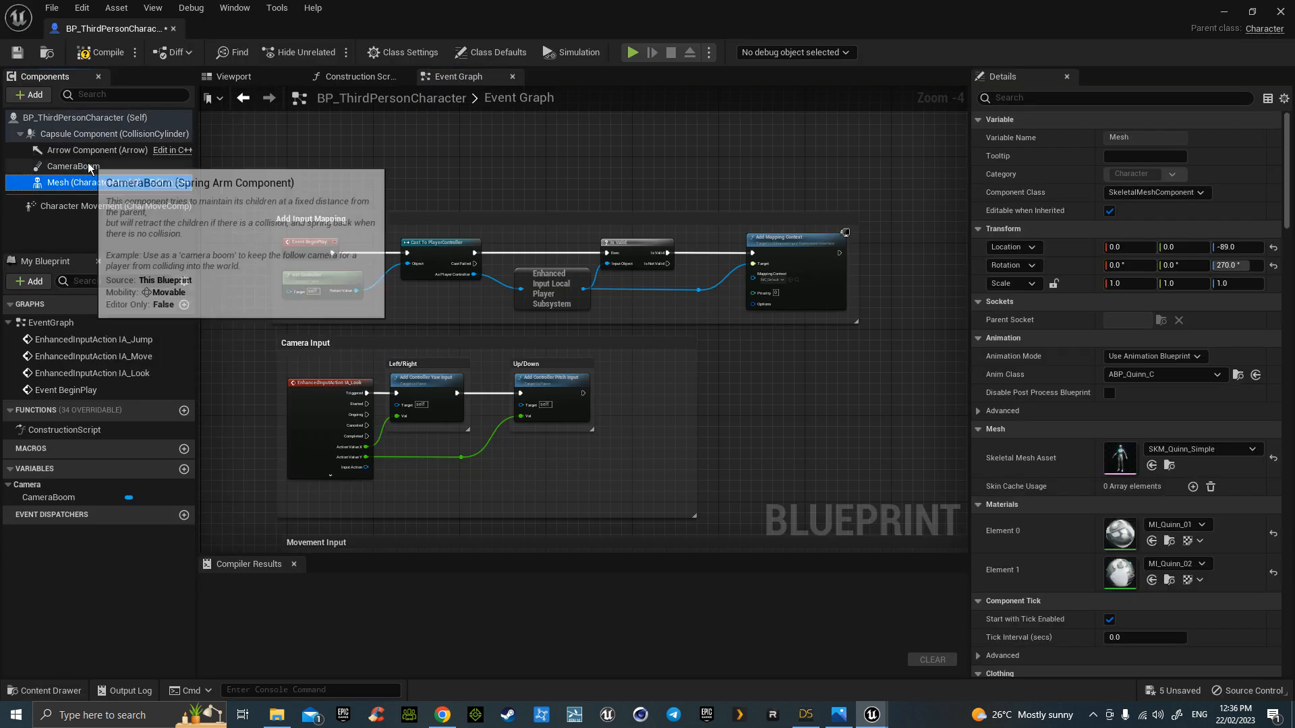
click(88, 168)
key(Delete)
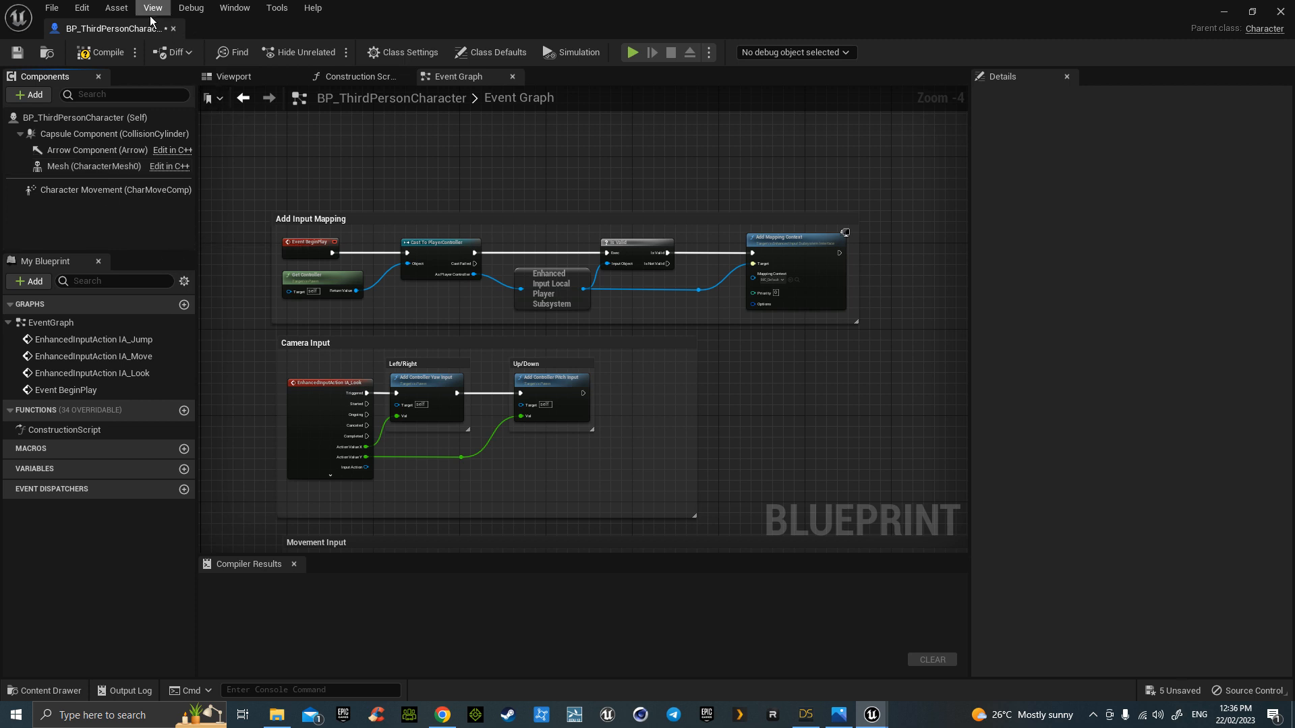
click(106, 53)
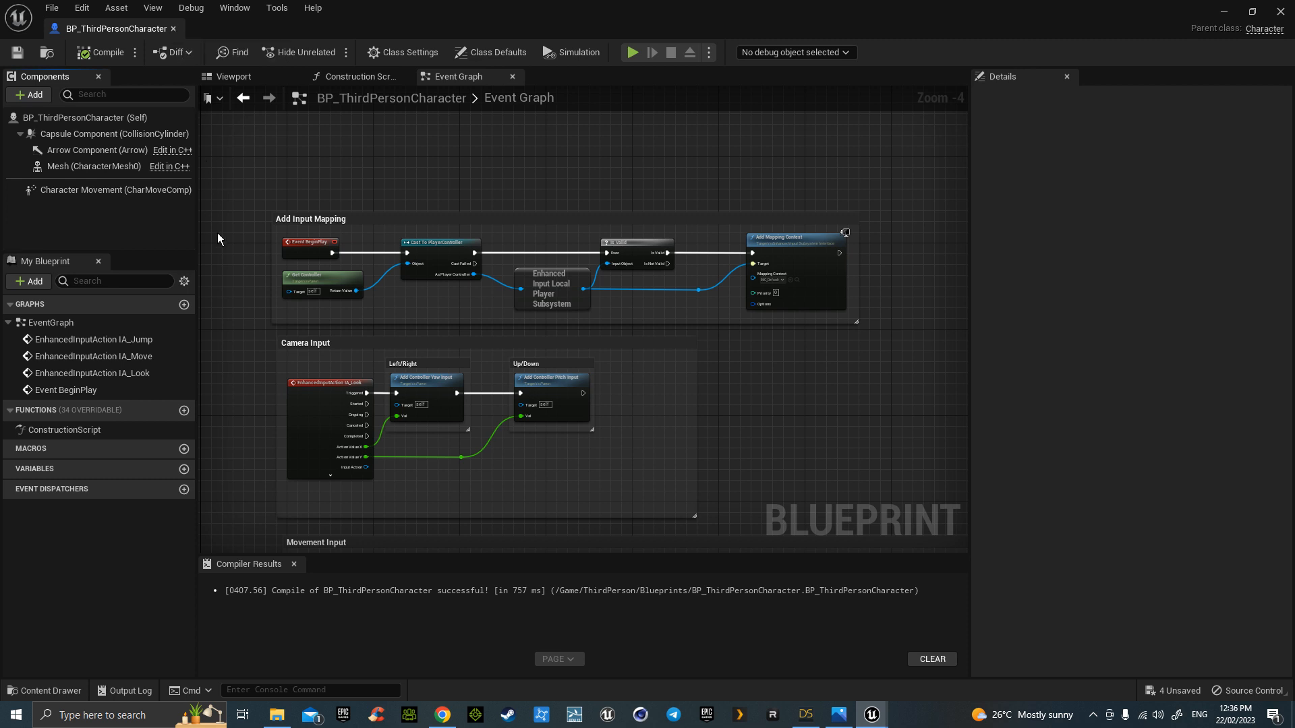
- Undo both deletions to restore CameraBoom and FollowCamera, save, and return to ThirdPersonMap
key(ctrl+z)
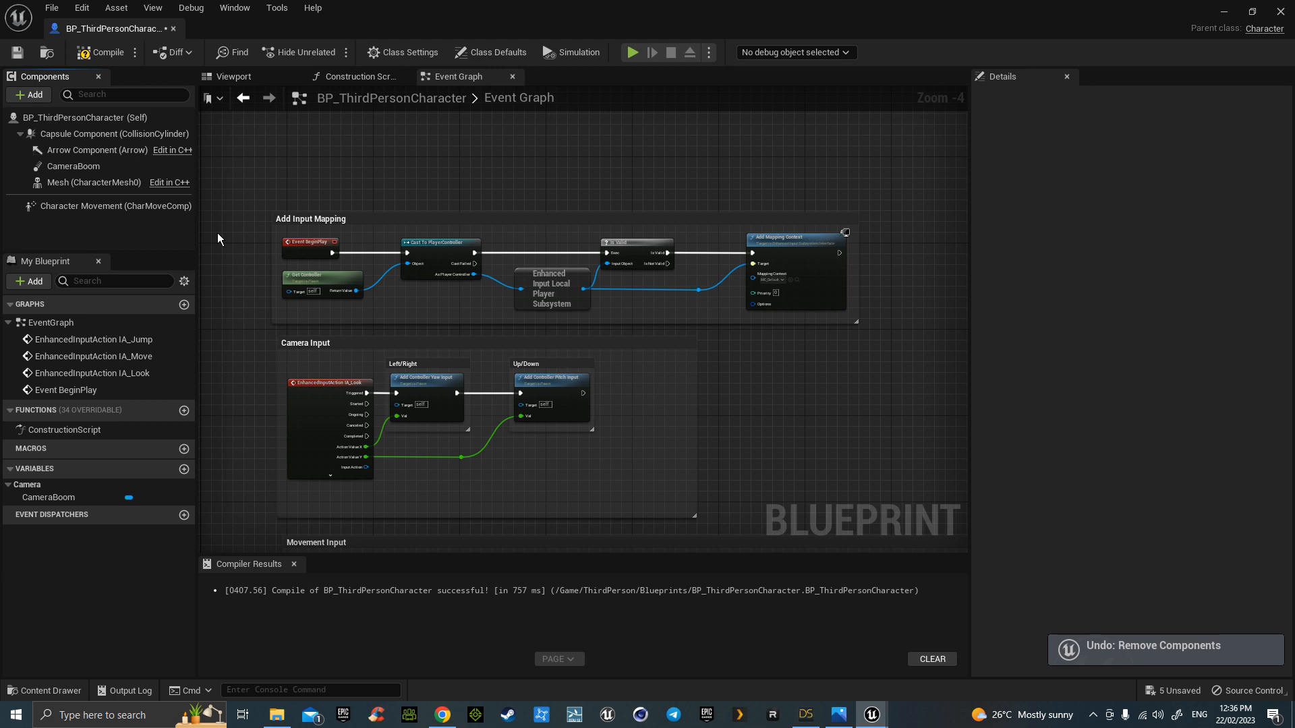
key(ctrl+z)
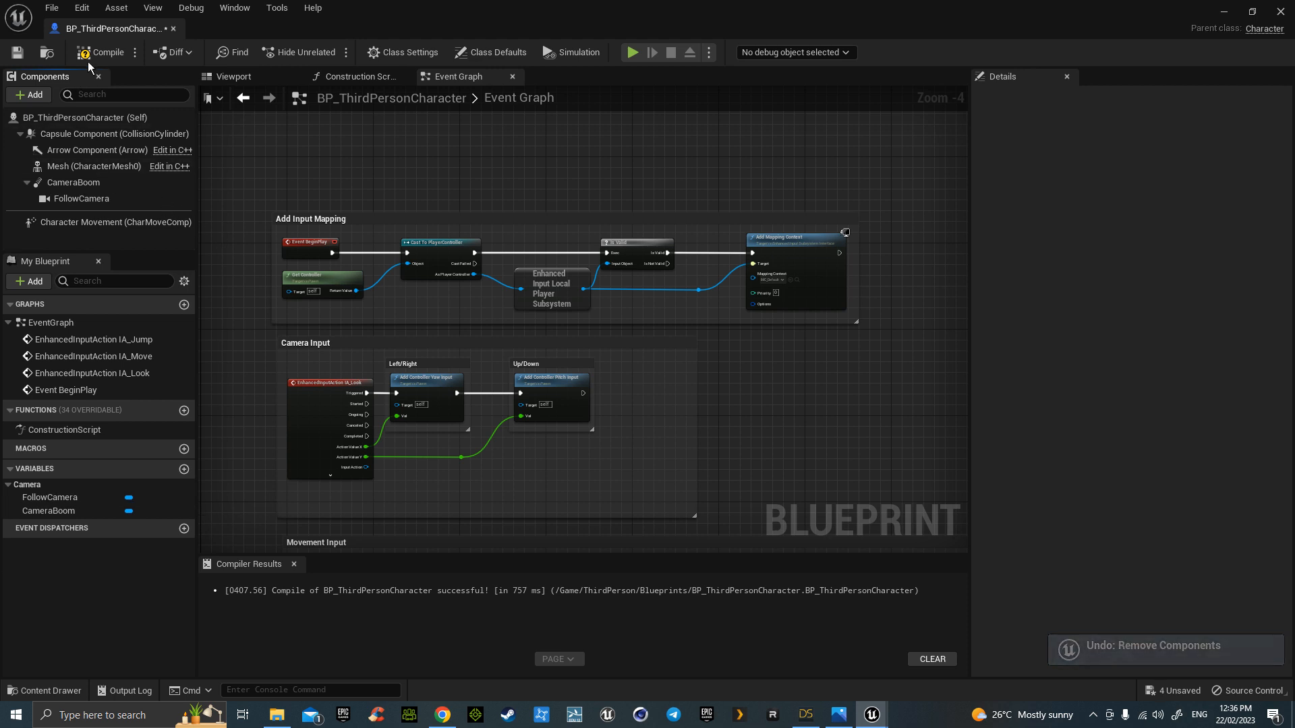
click(17, 52)
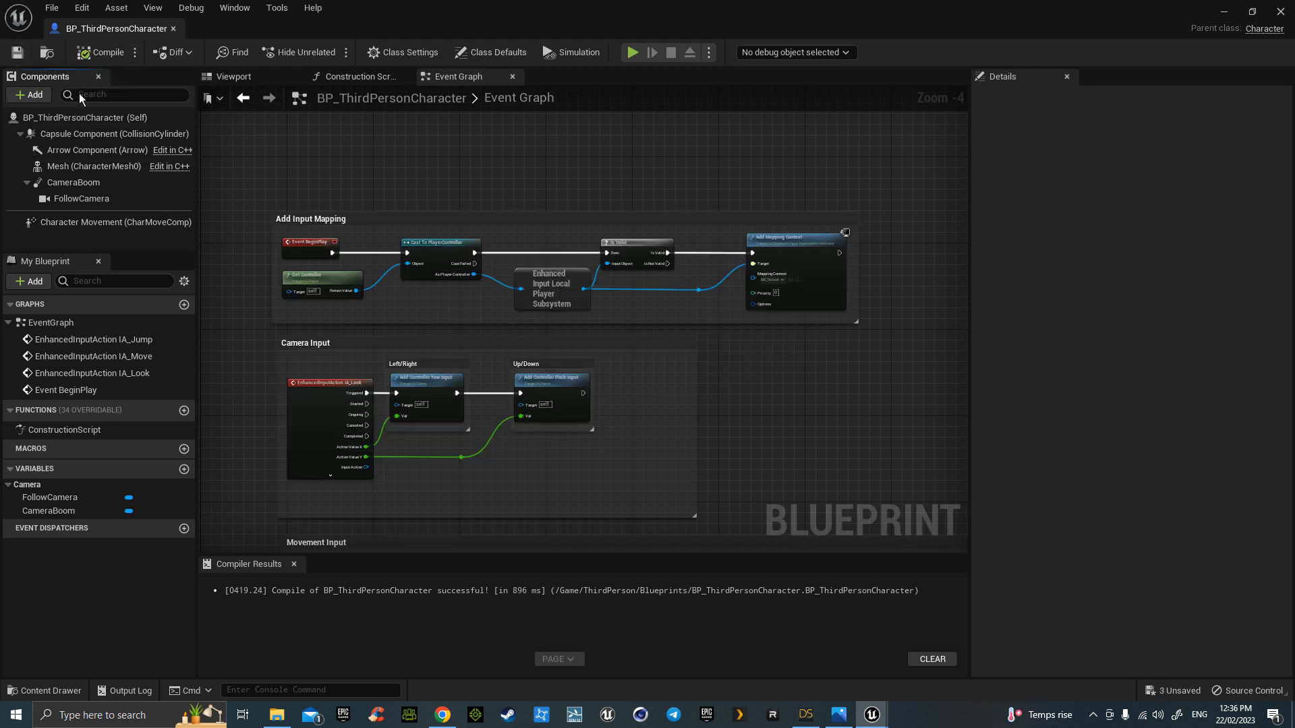
click(75, 184)
drag(115, 28, 440, 33)
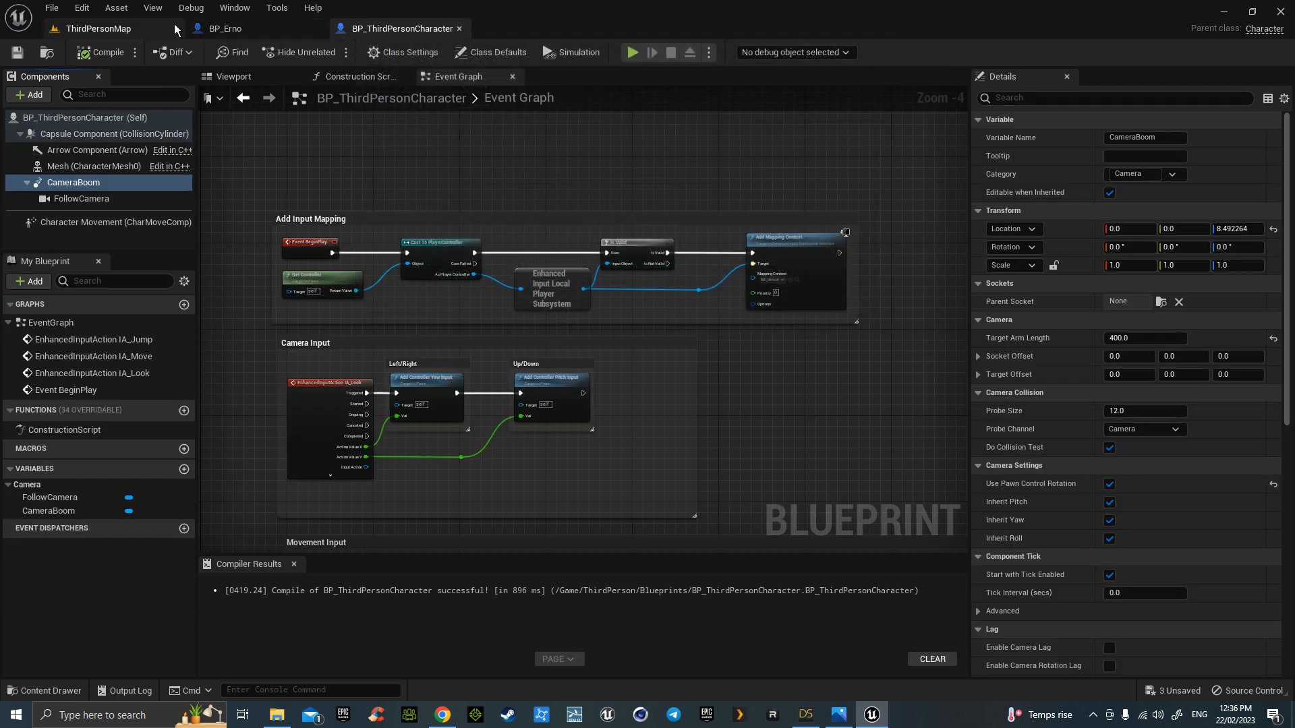
click(157, 29)
right_drag(419, 245, 416, 250)
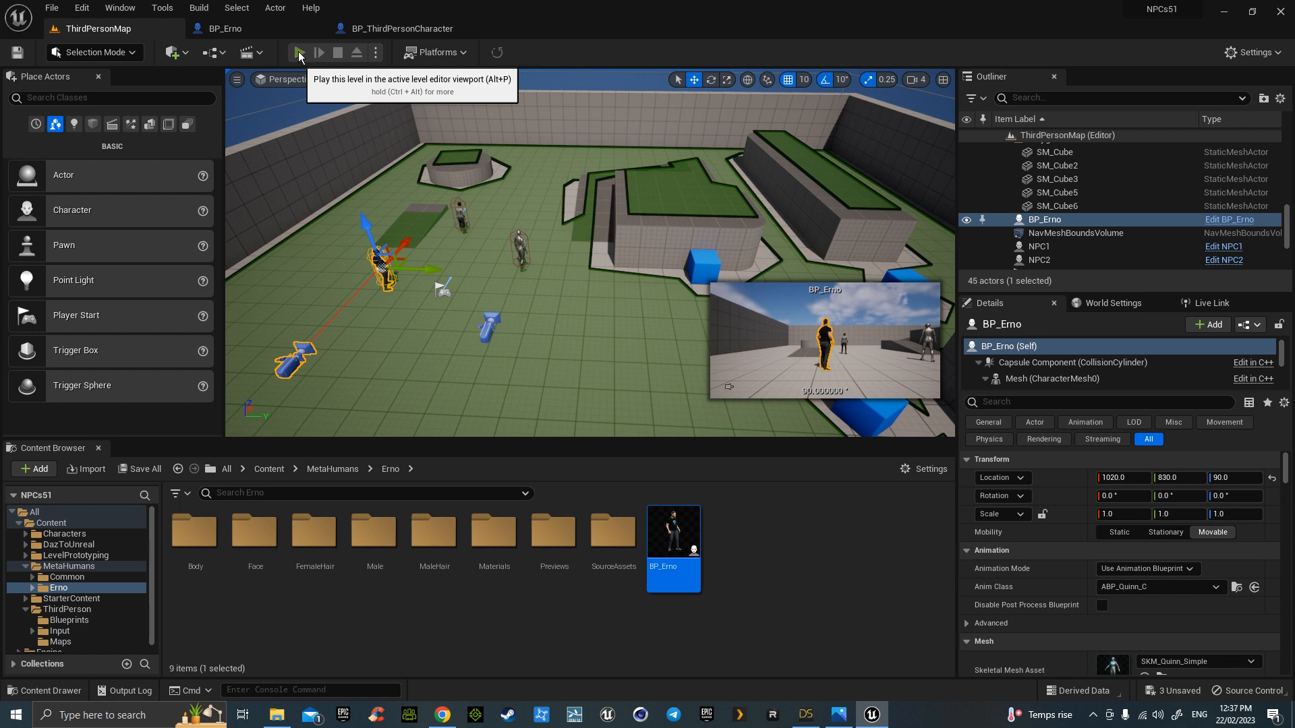
- Play the level with Alt+P, run among the roaming NPCs, stop, then launch Character Creator
key(alt+p)
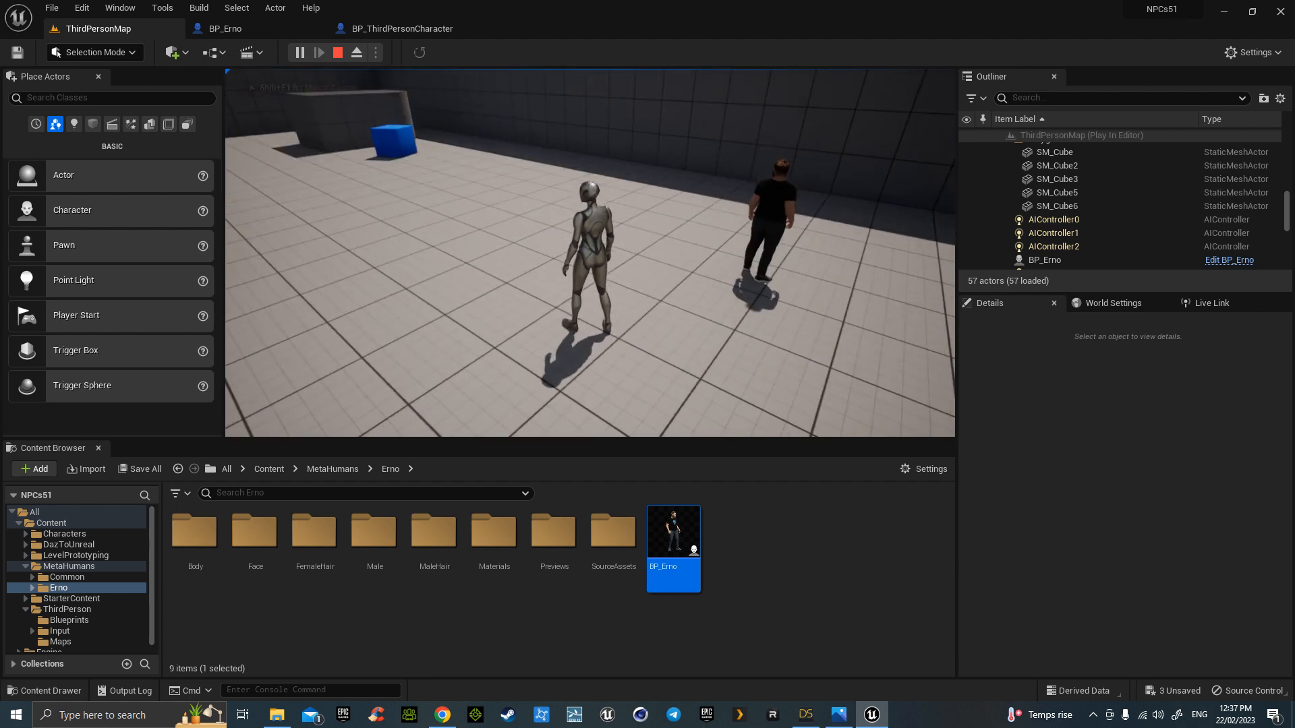
key(w)
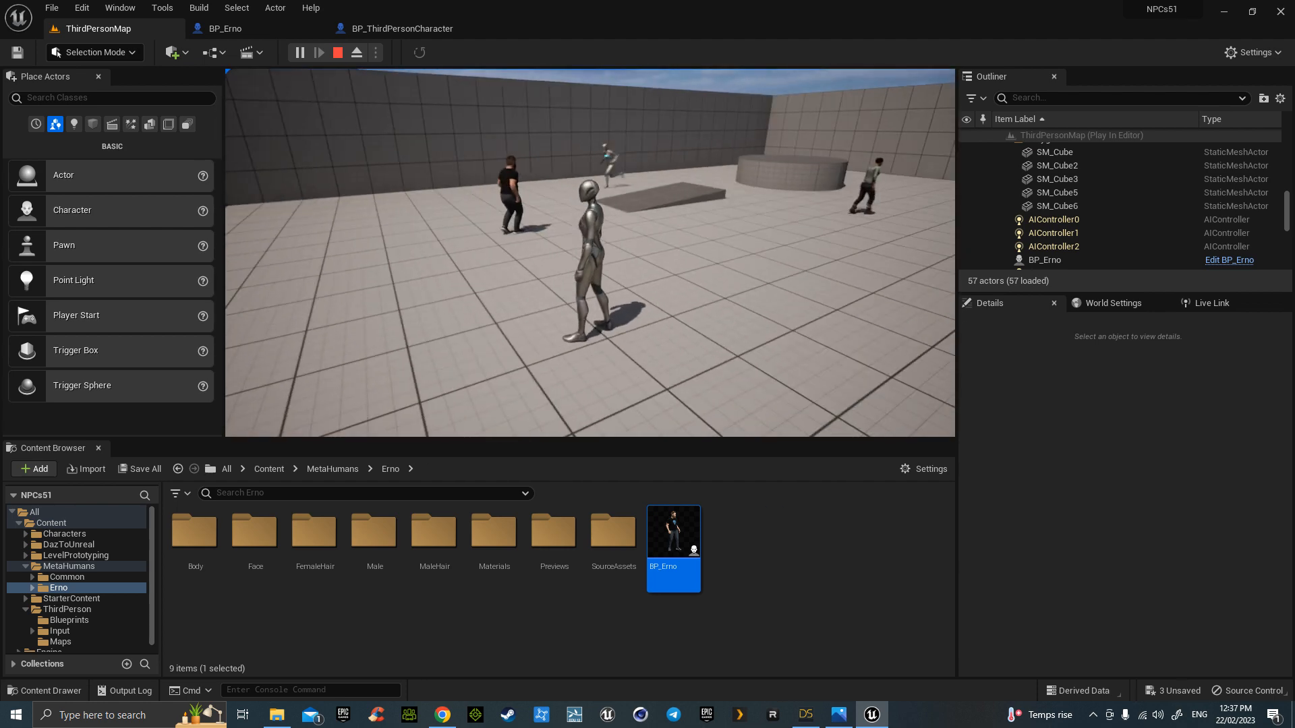
key(w)
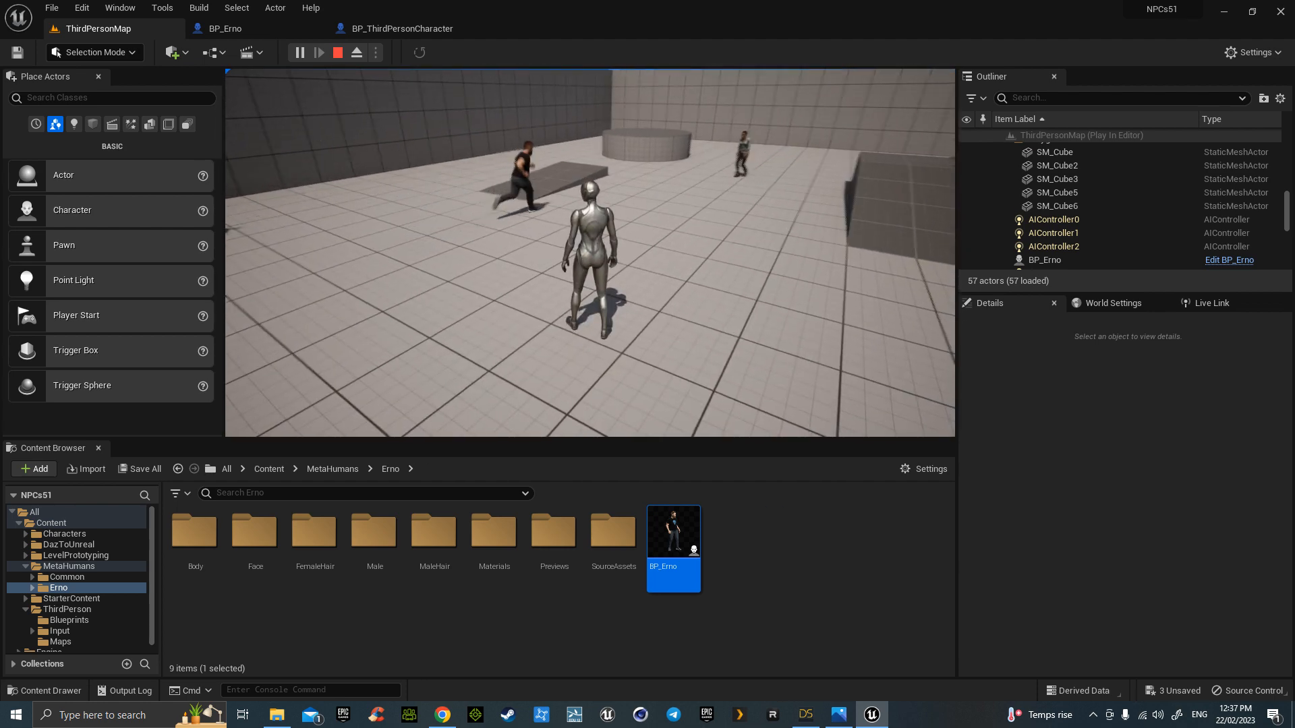
key(w)
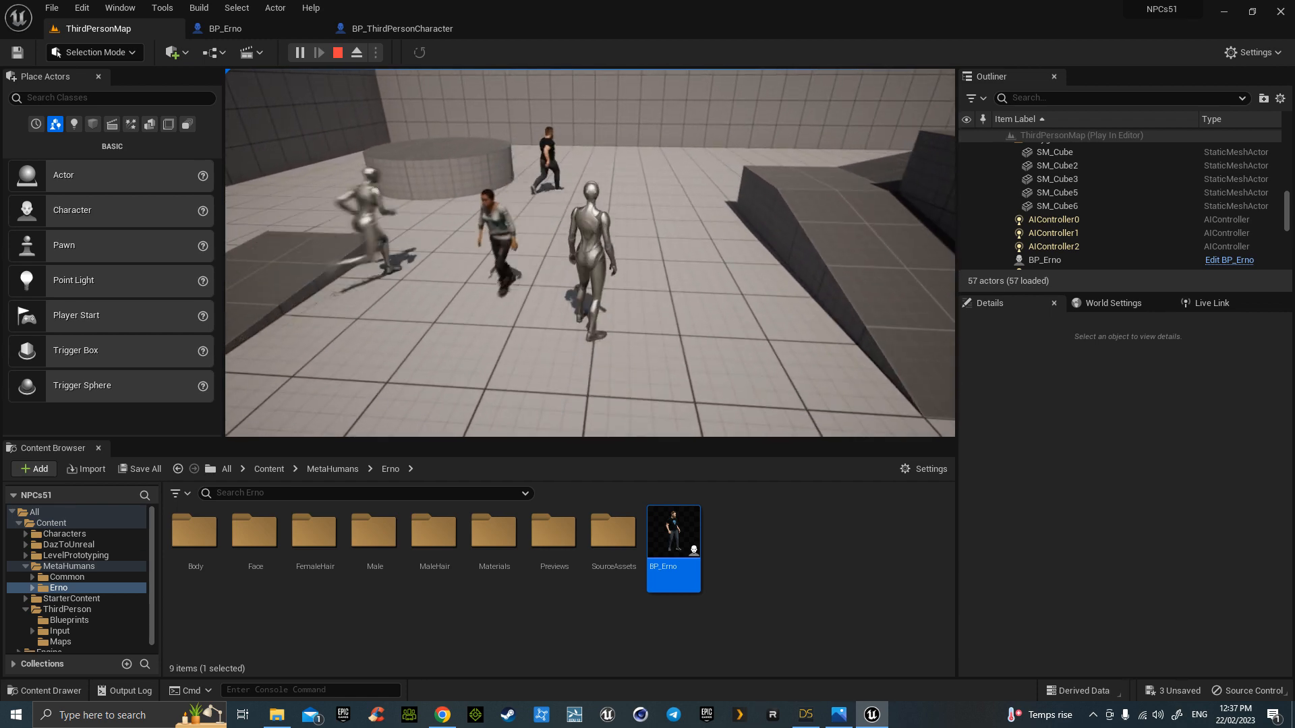
key(s)
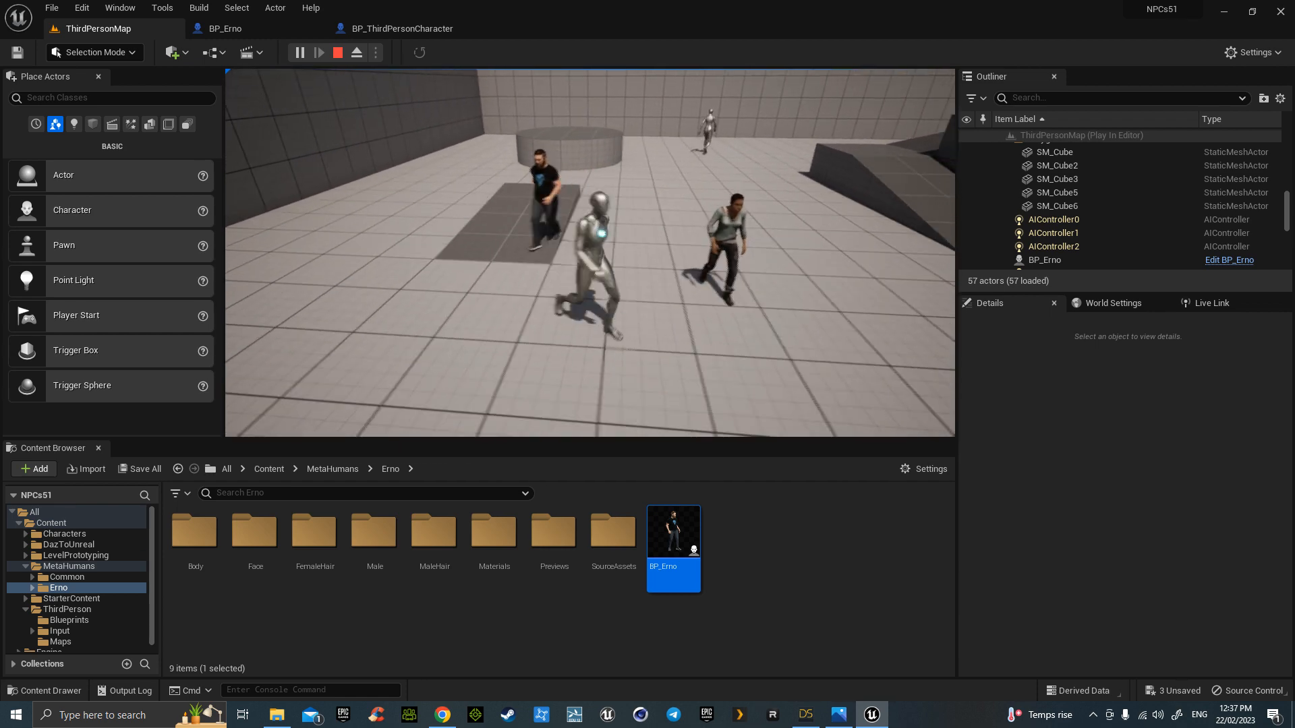
key(w)
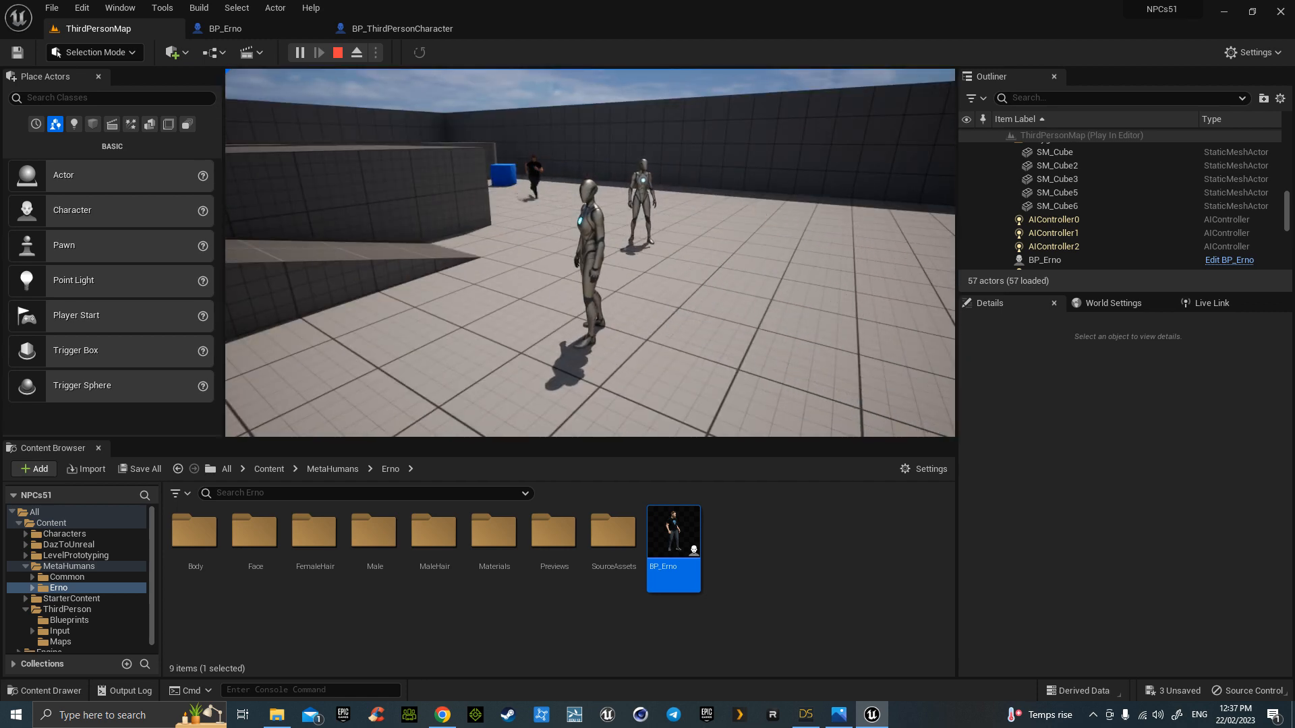
key(Escape)
click(410, 714)
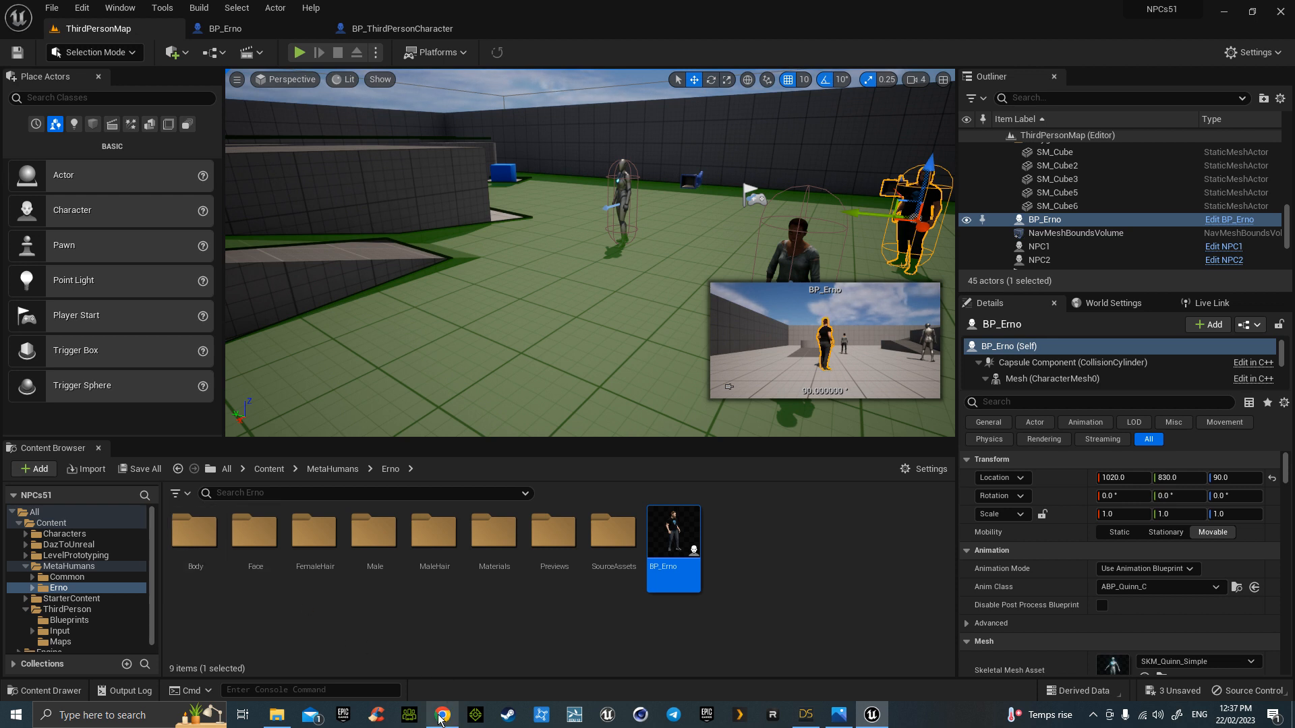
- Save all unsaved content, confirming BP_Erno, NPC1 and NPC3
mouse_move(439, 719)
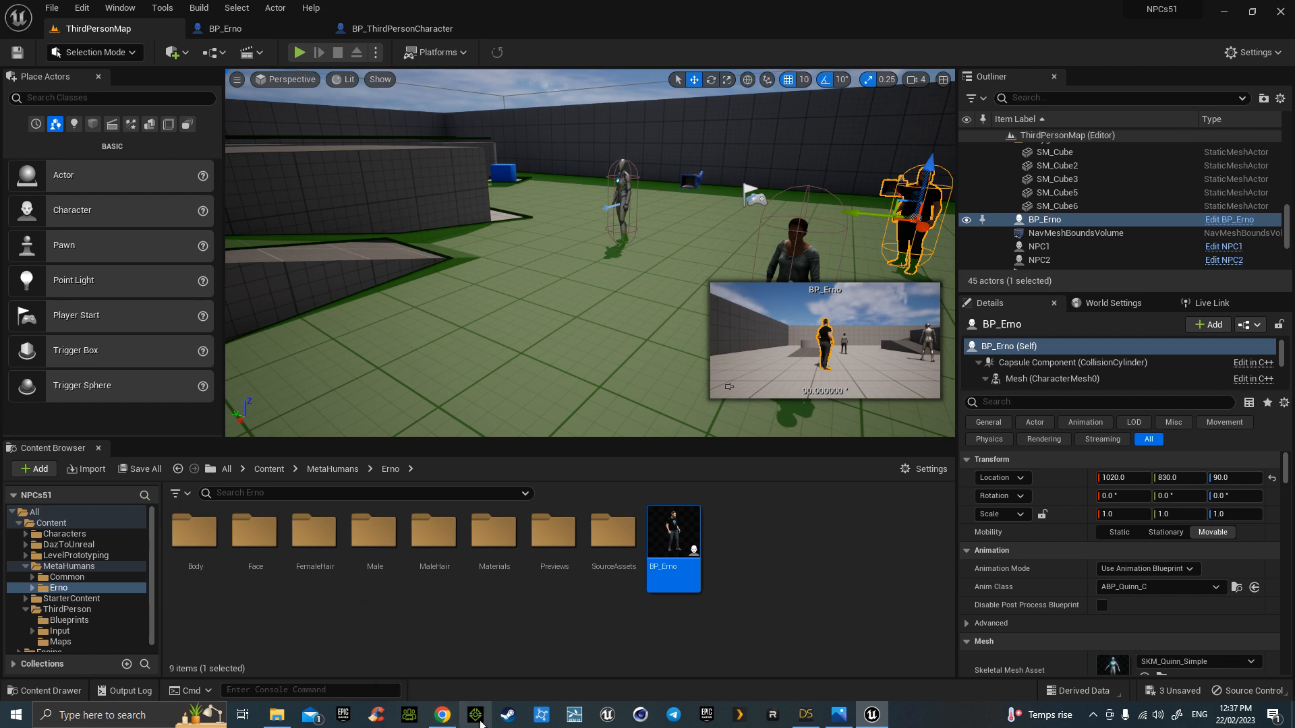
right_click(443, 716)
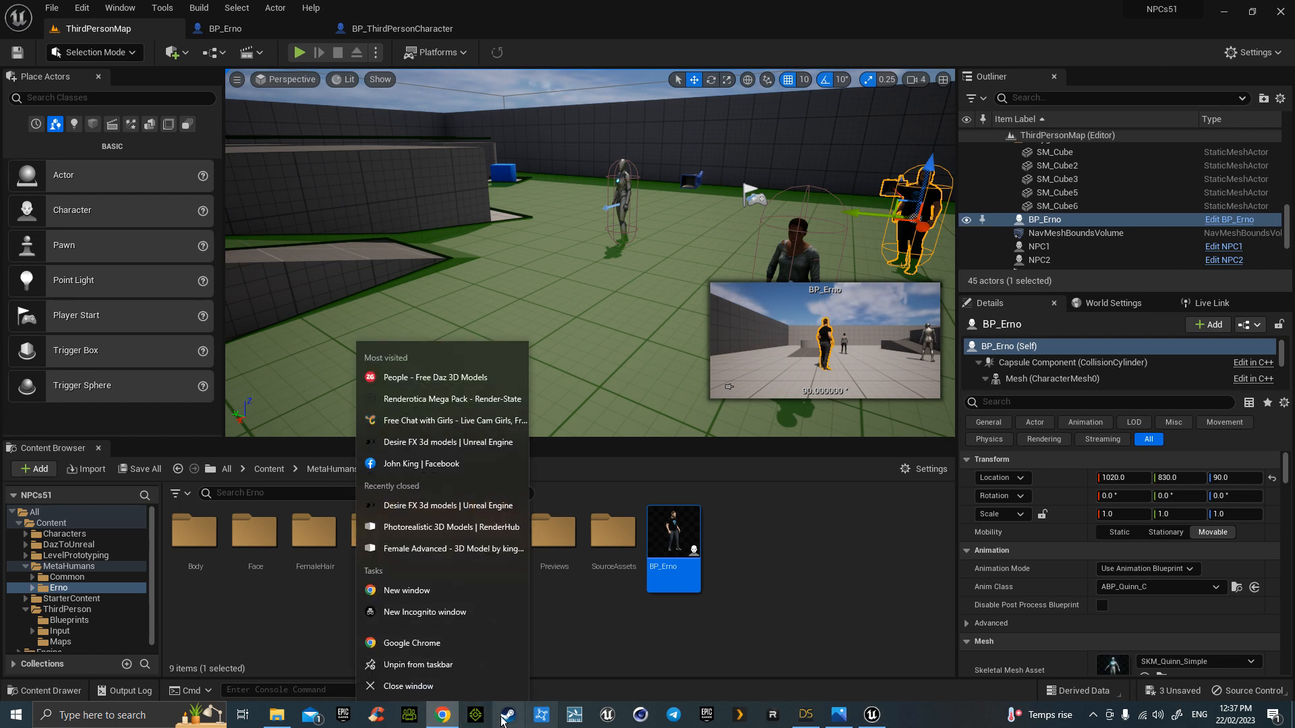
click(449, 686)
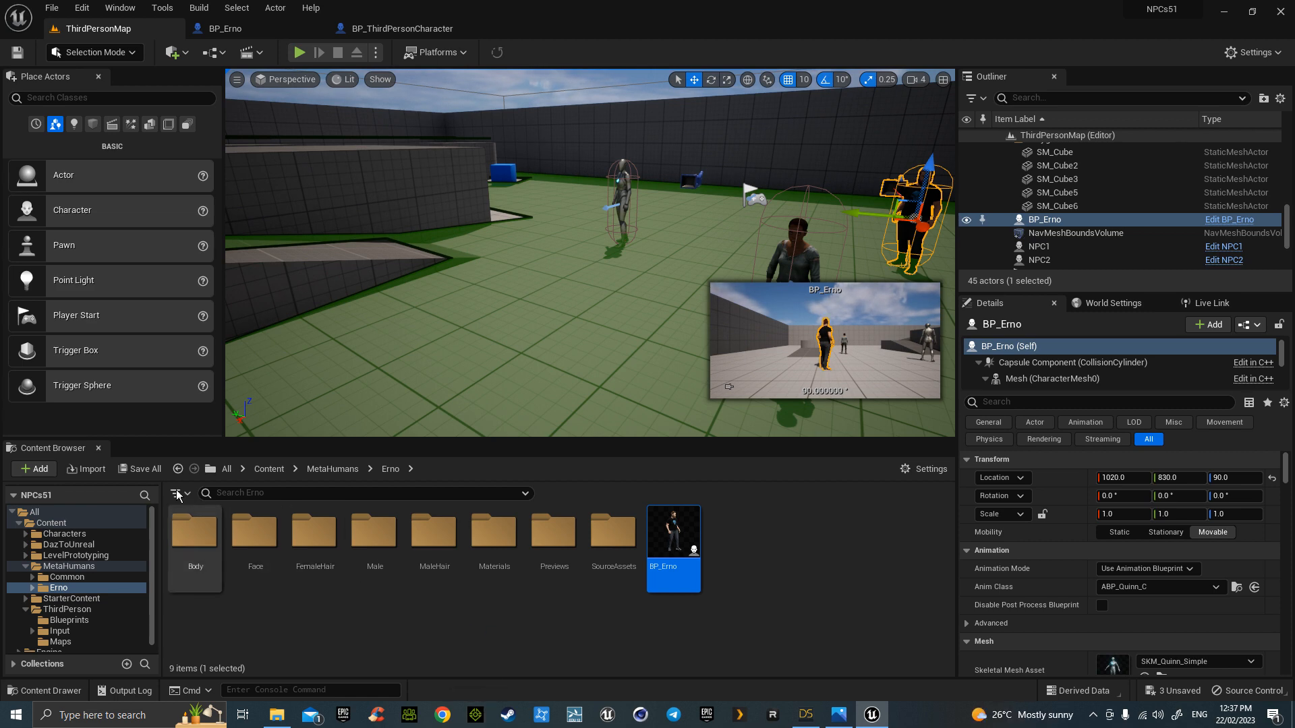
click(147, 474)
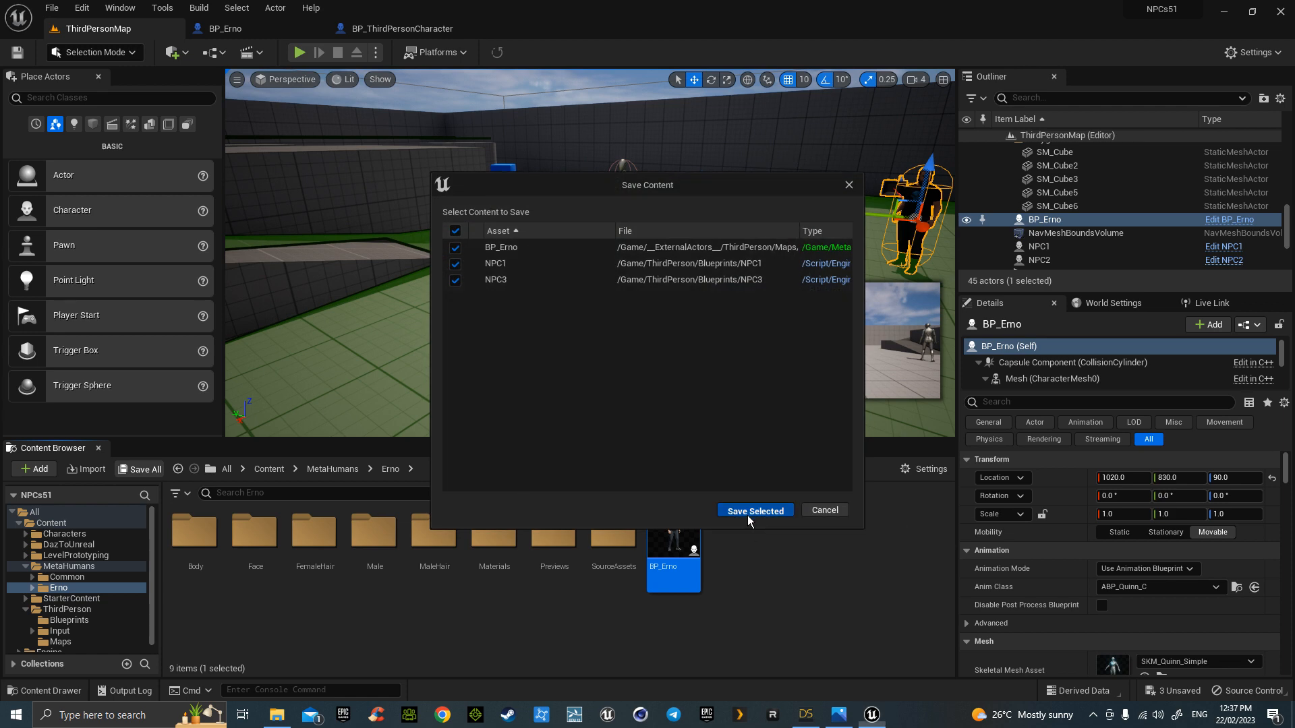
click(756, 513)
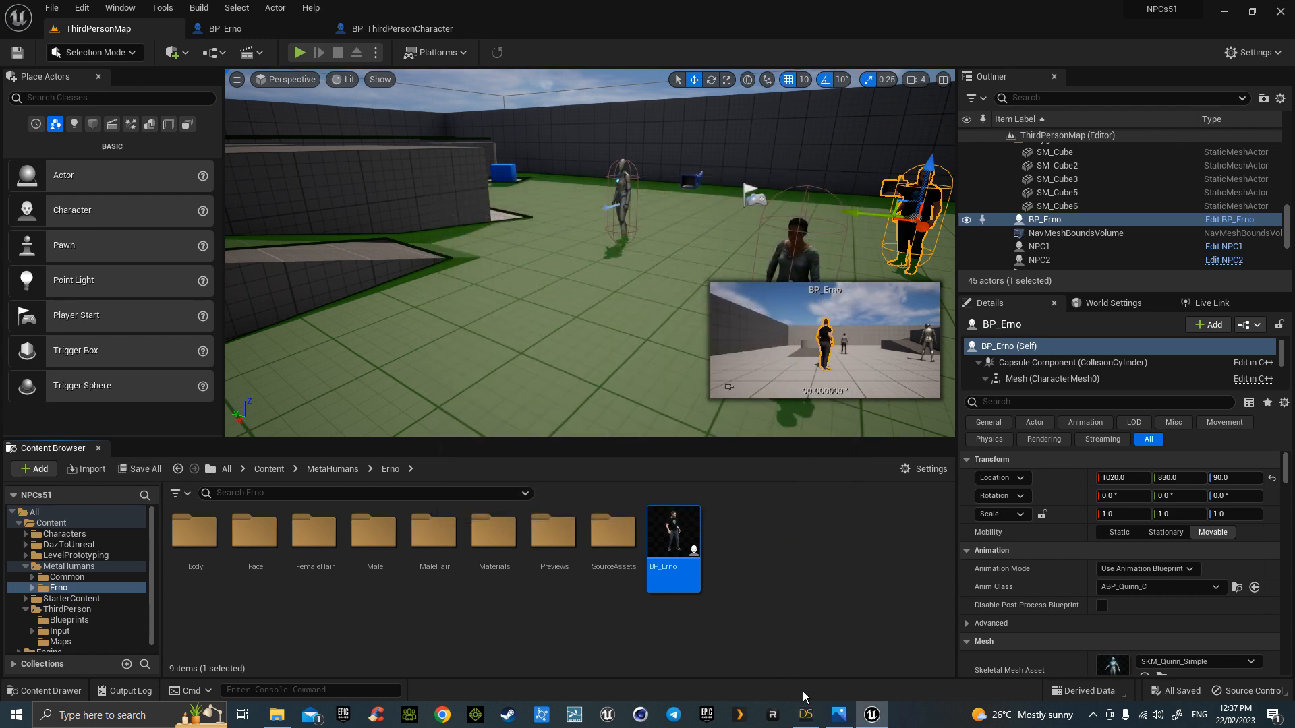
- Bring DAZ Studio forward, return to Unreal's MetaHumans folder, launch iClone 8, then refocus Unreal
mouse_move(805, 714)
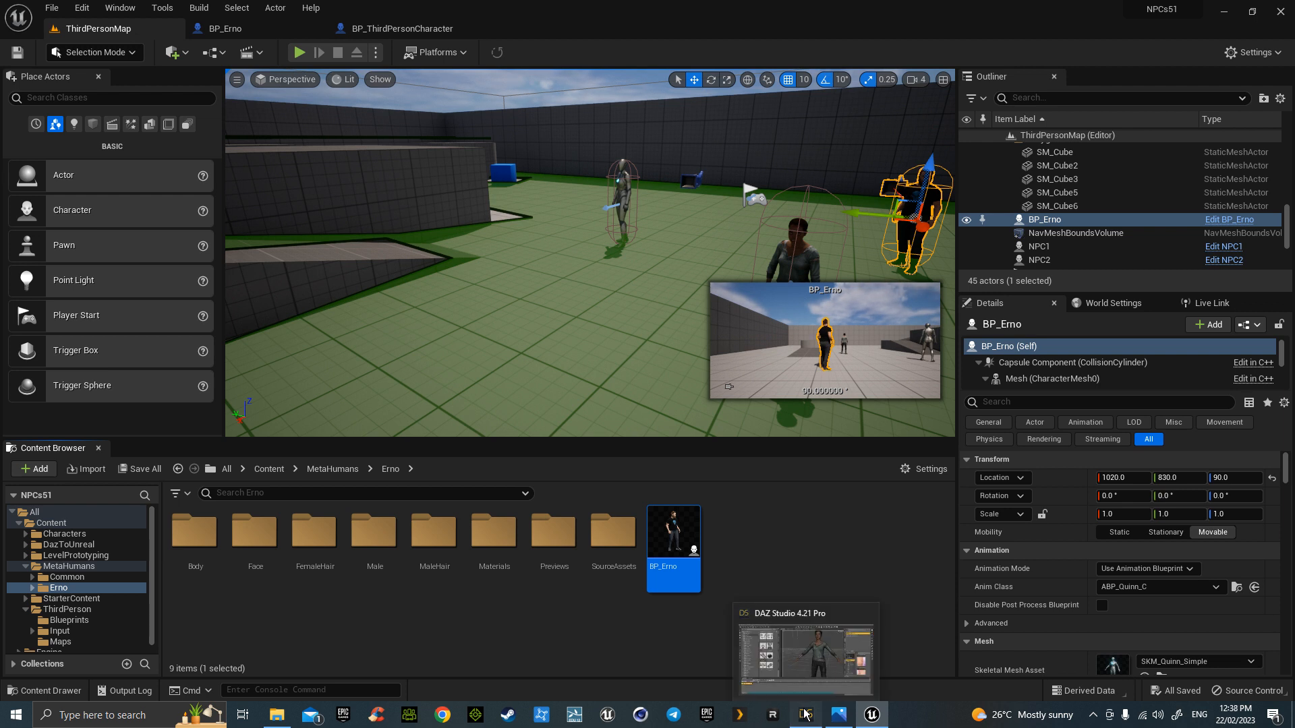
click(805, 714)
key(alt+Tab)
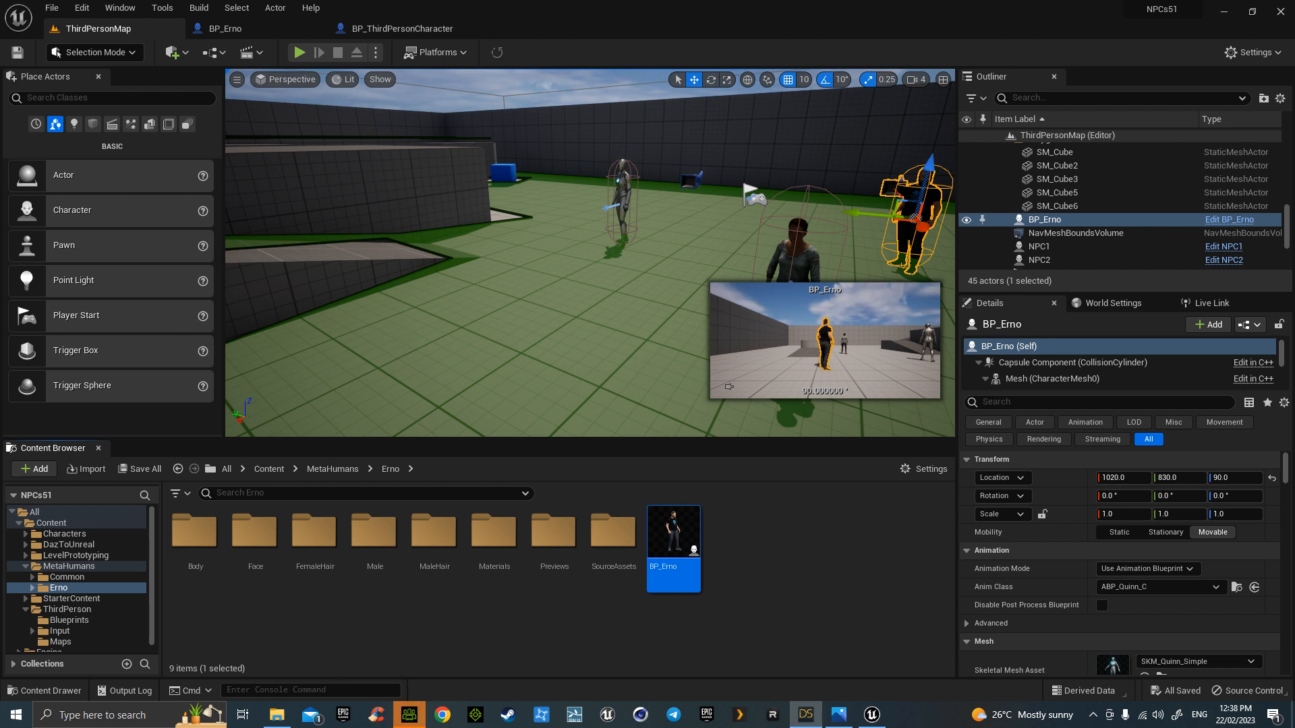
click(178, 469)
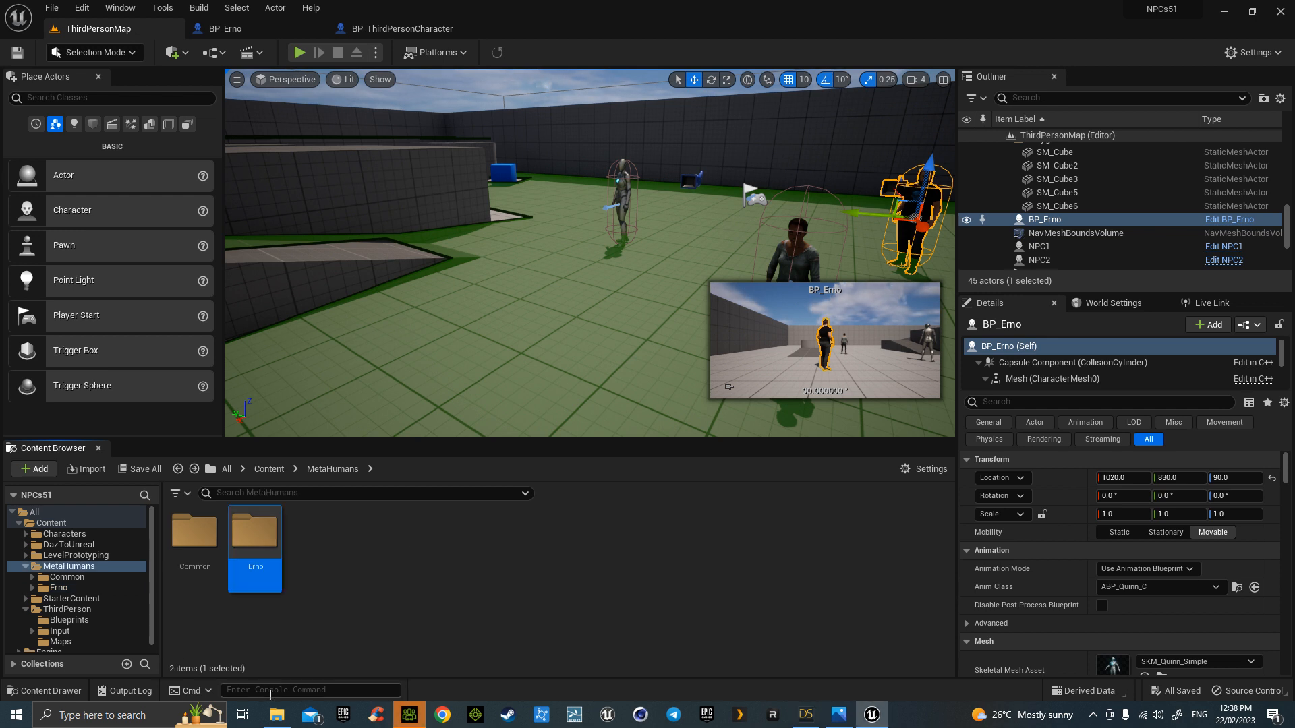
click(405, 723)
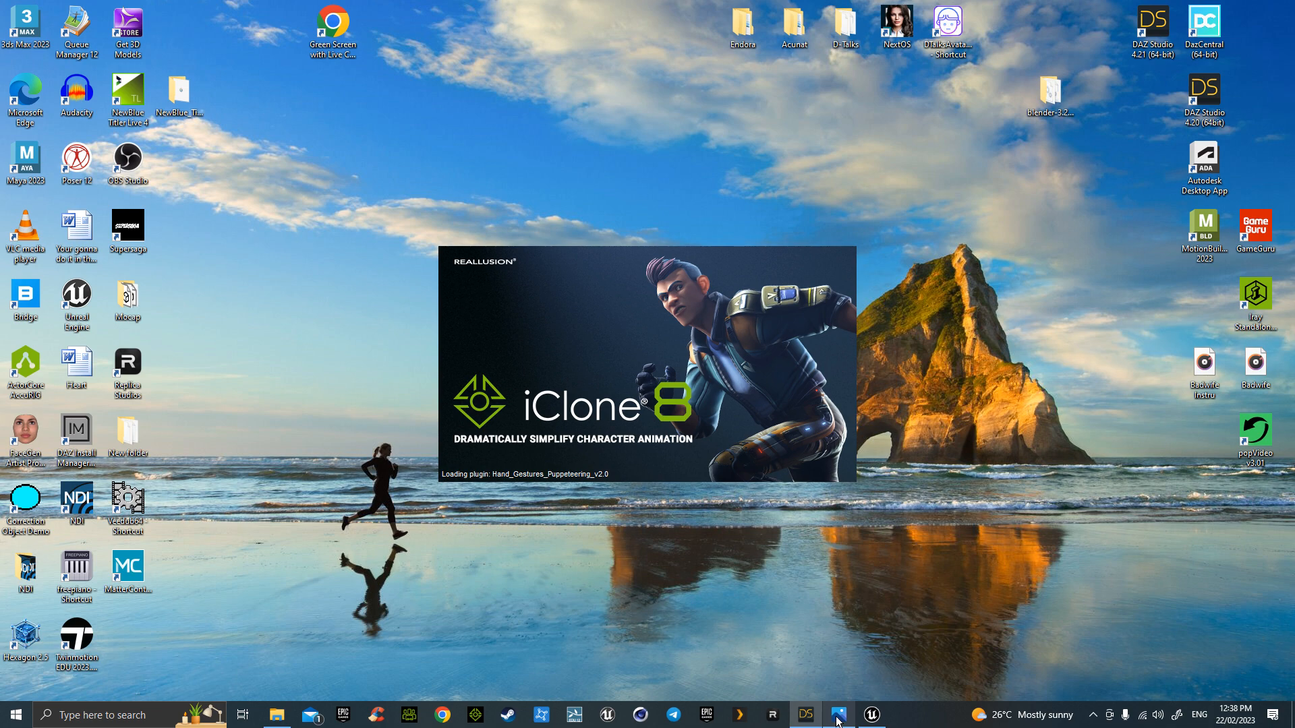
click(875, 716)
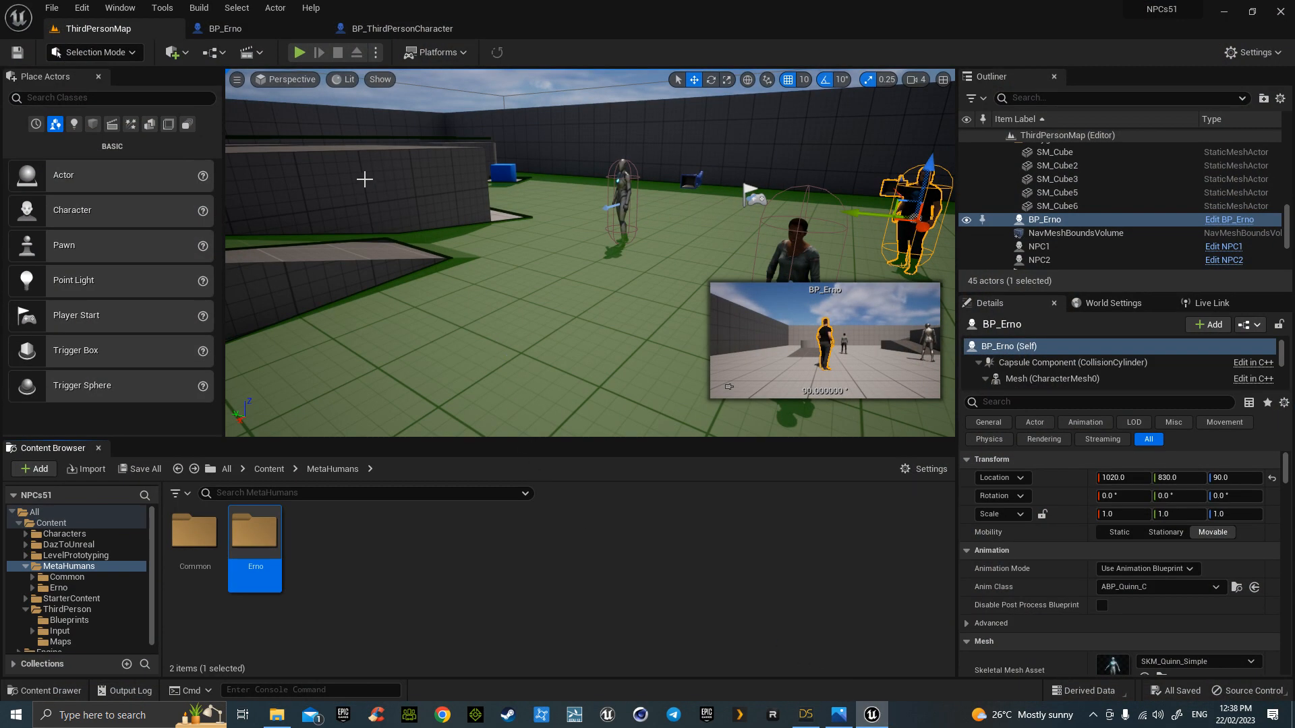
- Open BP_ThirdPersonCharacter and frame its entire Event Graph, including the Jump Input section
click(402, 29)
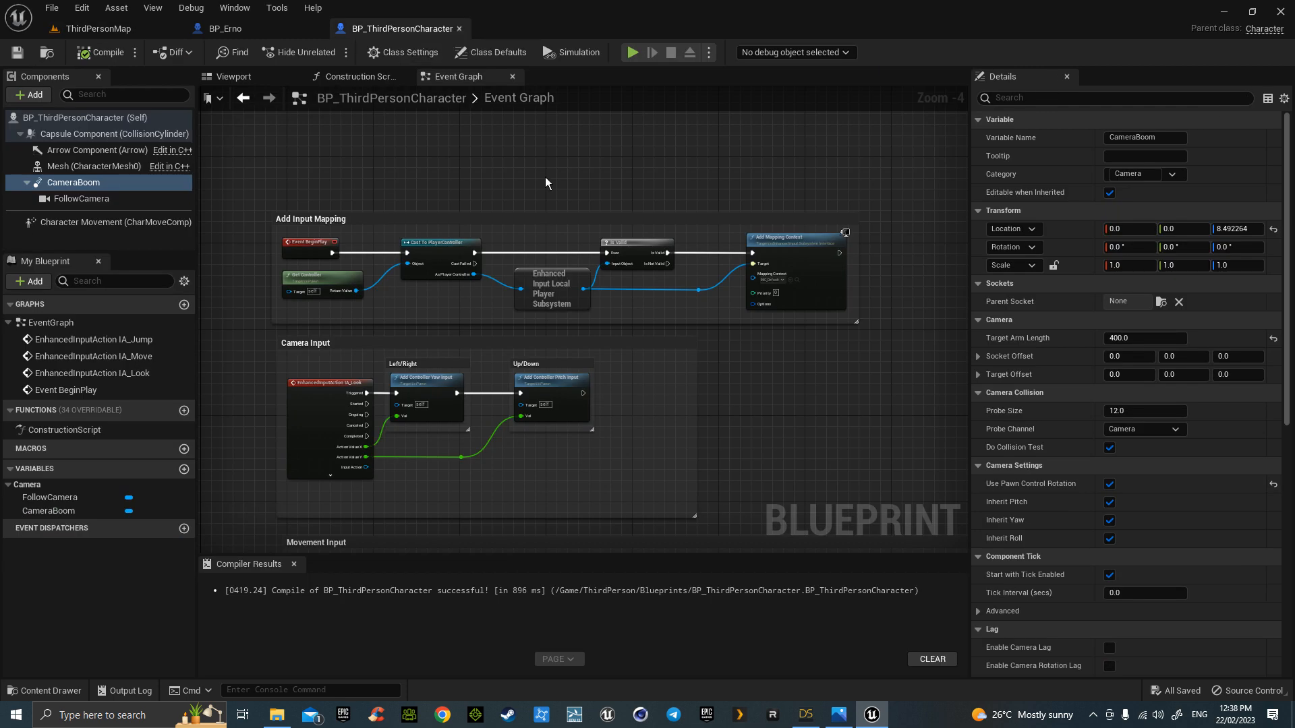
right_drag(545, 190, 598, 129)
scroll(599, 142, down, 3)
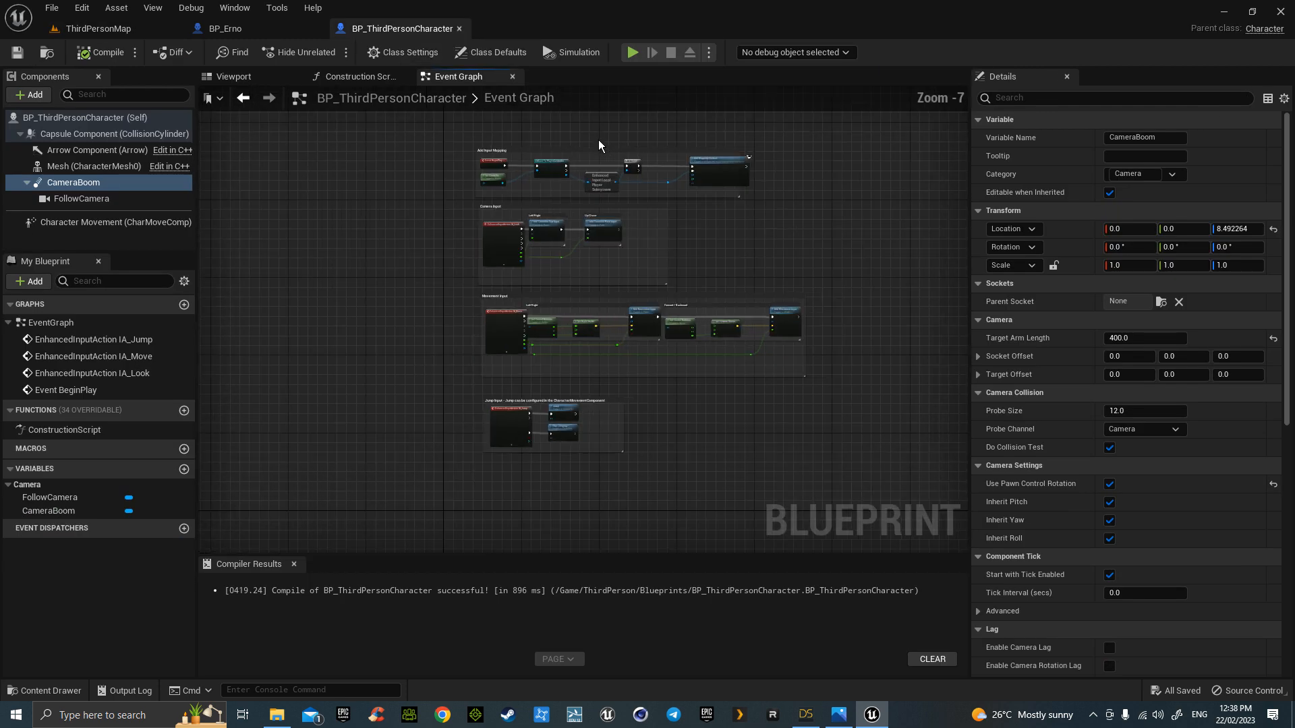
scroll(625, 172, up, 2)
right_drag(336, 364, 340, 316)
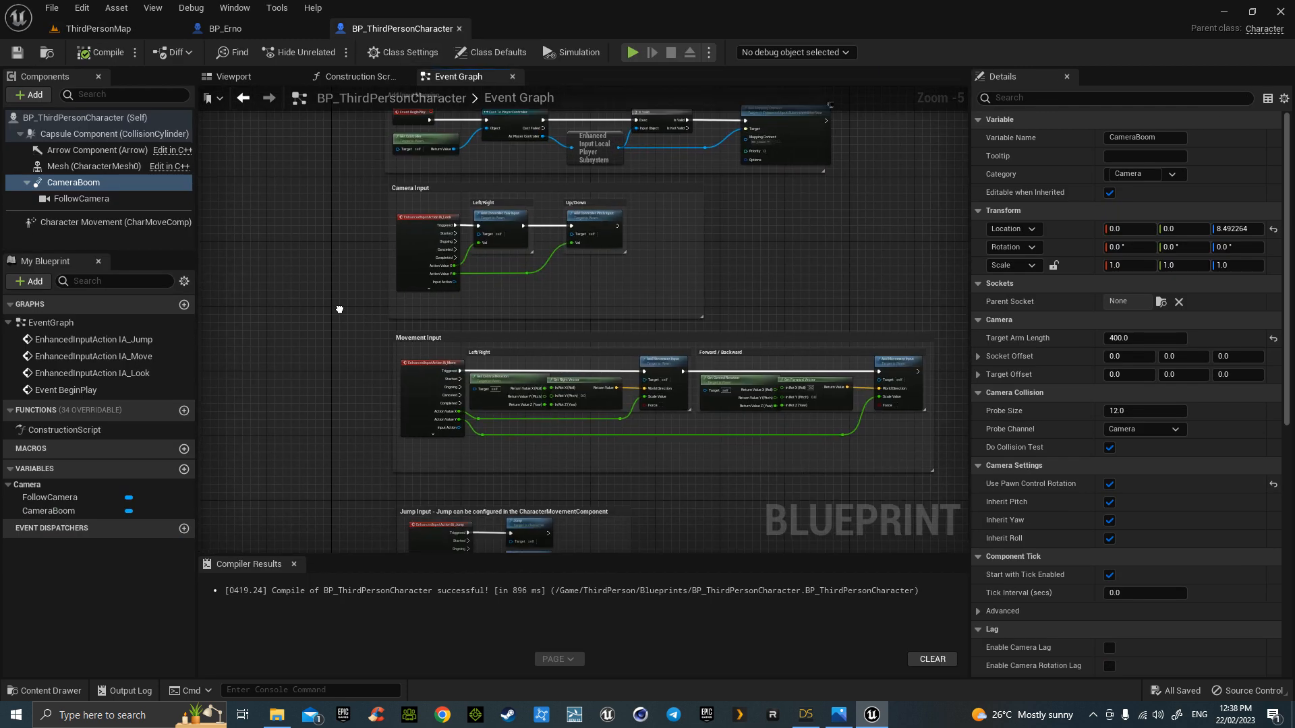
scroll(340, 314, down, 1)
scroll(340, 314, up, 2)
scroll(340, 315, down, 1)
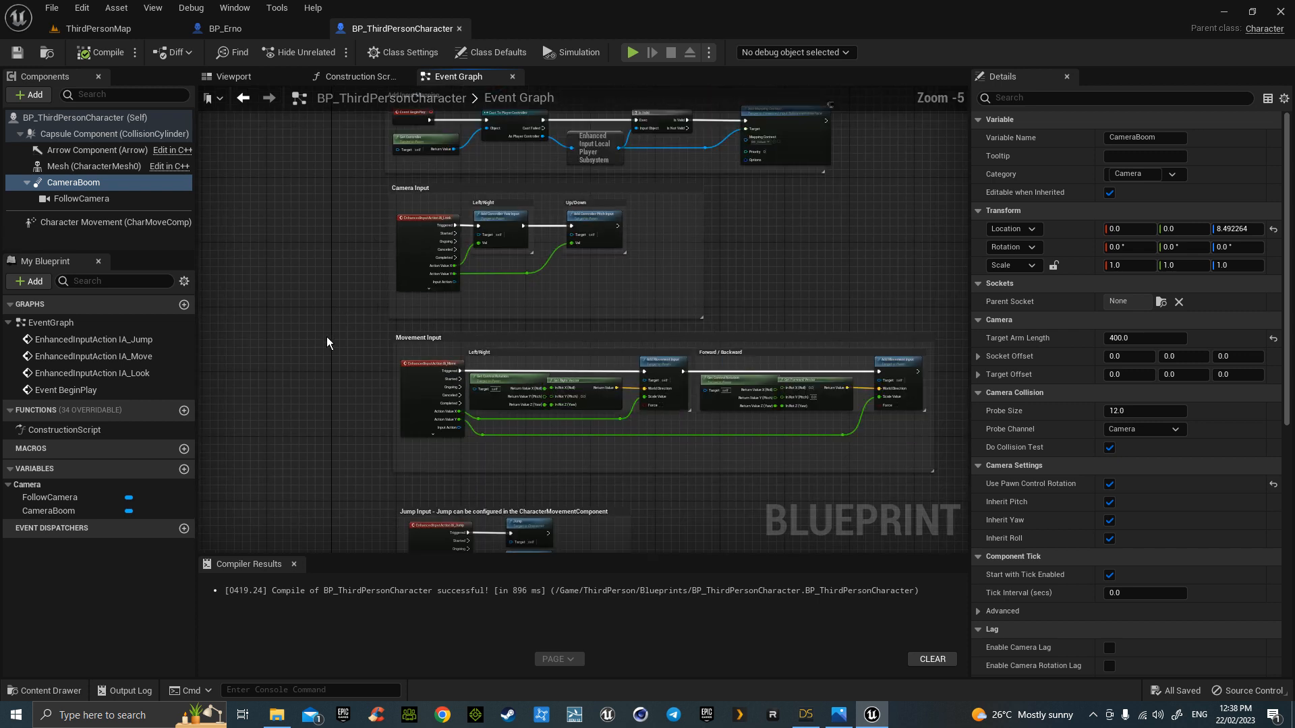
right_drag(329, 341, 317, 373)
drag(497, 557, 506, 641)
right_drag(715, 577, 700, 566)
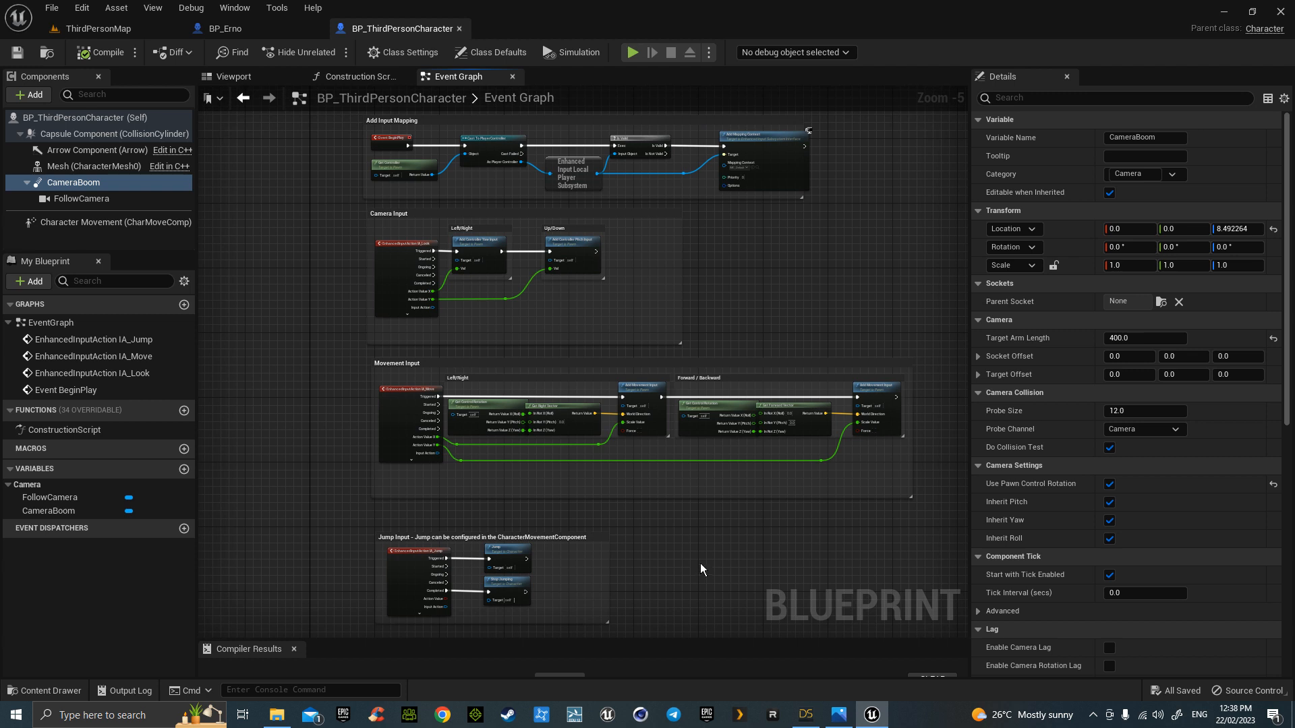
- Launch Snipping Tool, capture the whole Event Graph, and move the snip window aside
click(17, 716)
text(snip)
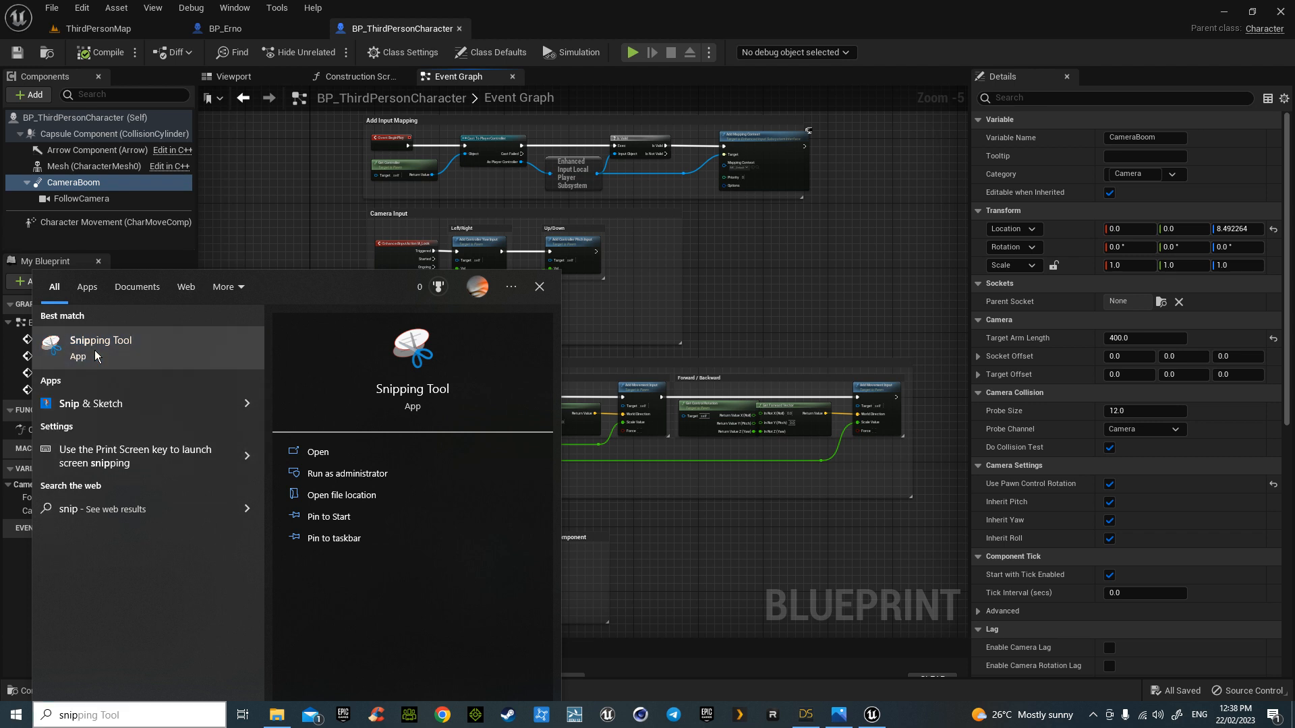
click(144, 351)
drag(282, 180, 1111, 211)
click(1013, 232)
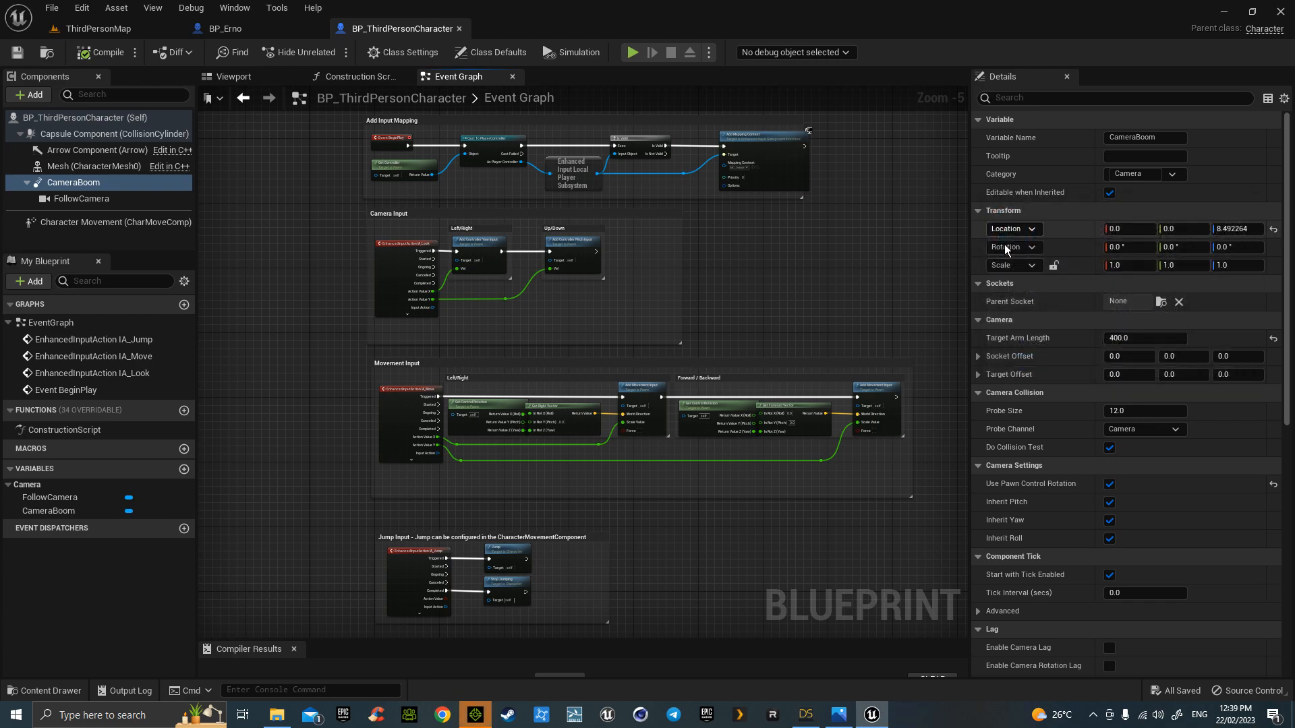
drag(316, 119, 937, 633)
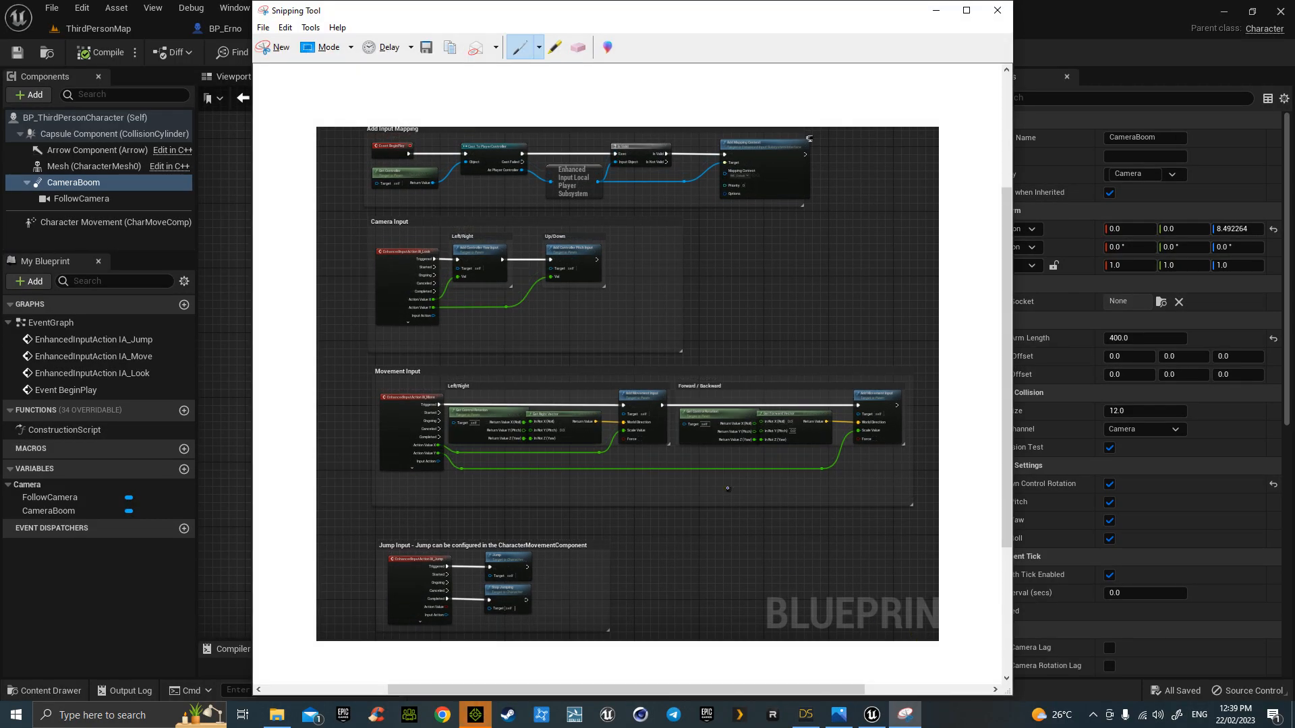
drag(640, 17, 0, 108)
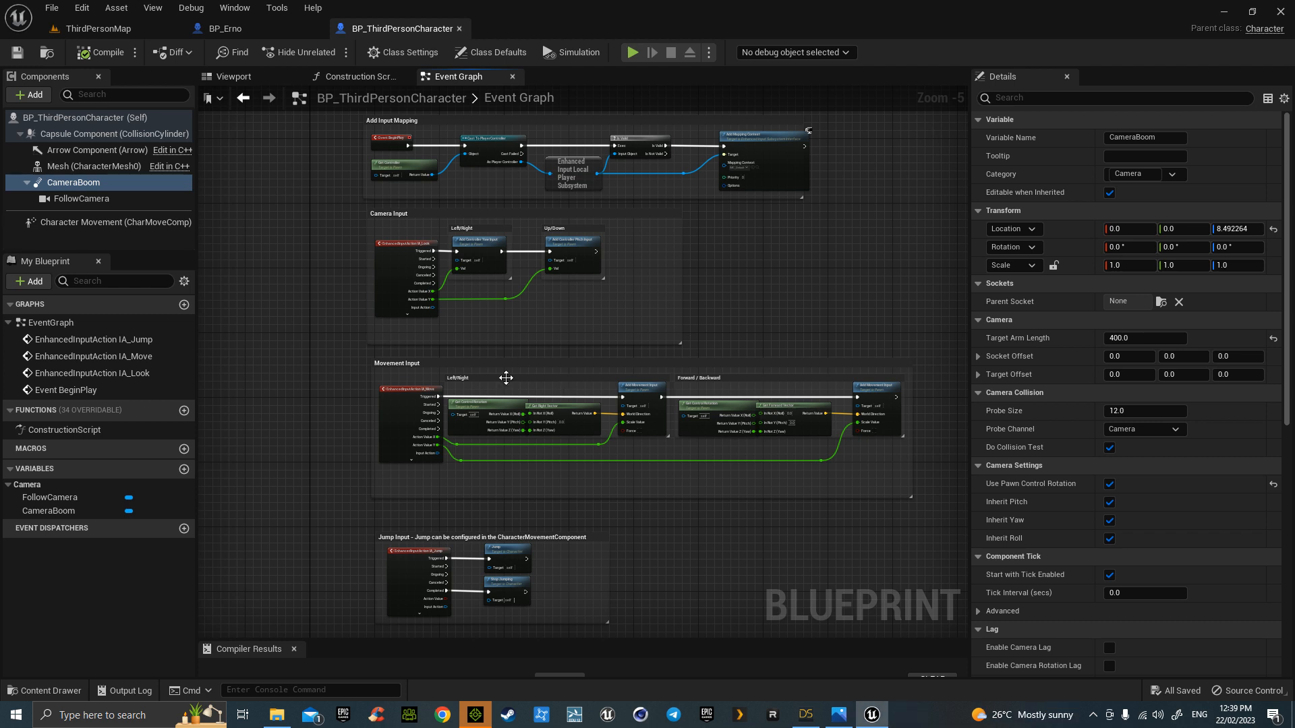
scroll(324, 280, up, 3)
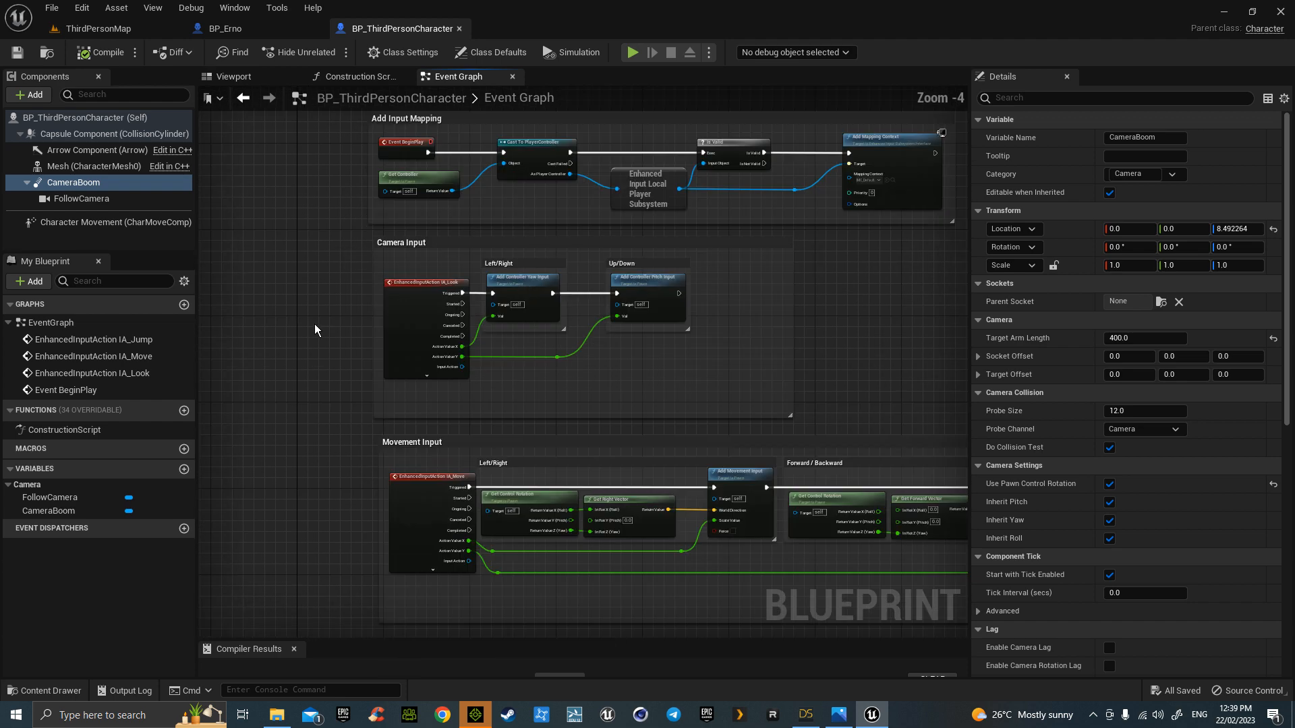
right_drag(301, 422, 268, 174)
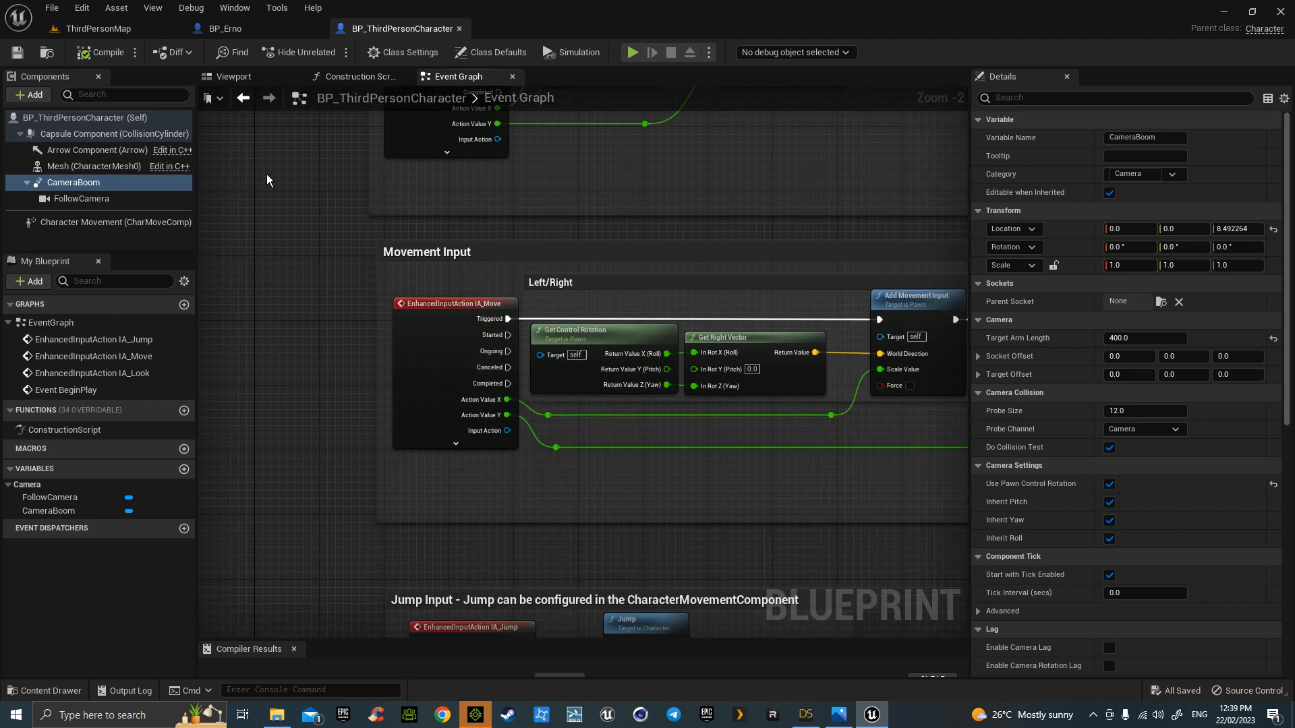
right_drag(329, 248, 230, 183)
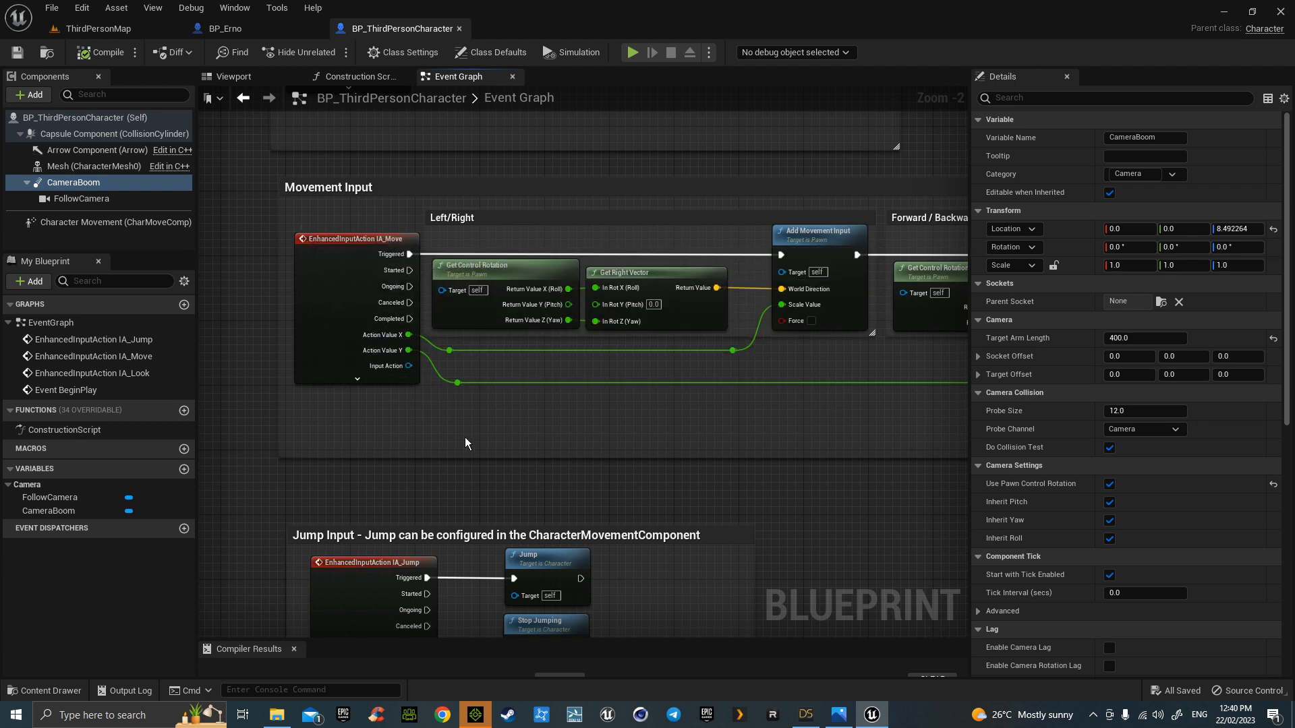
right_drag(483, 515, 526, 286)
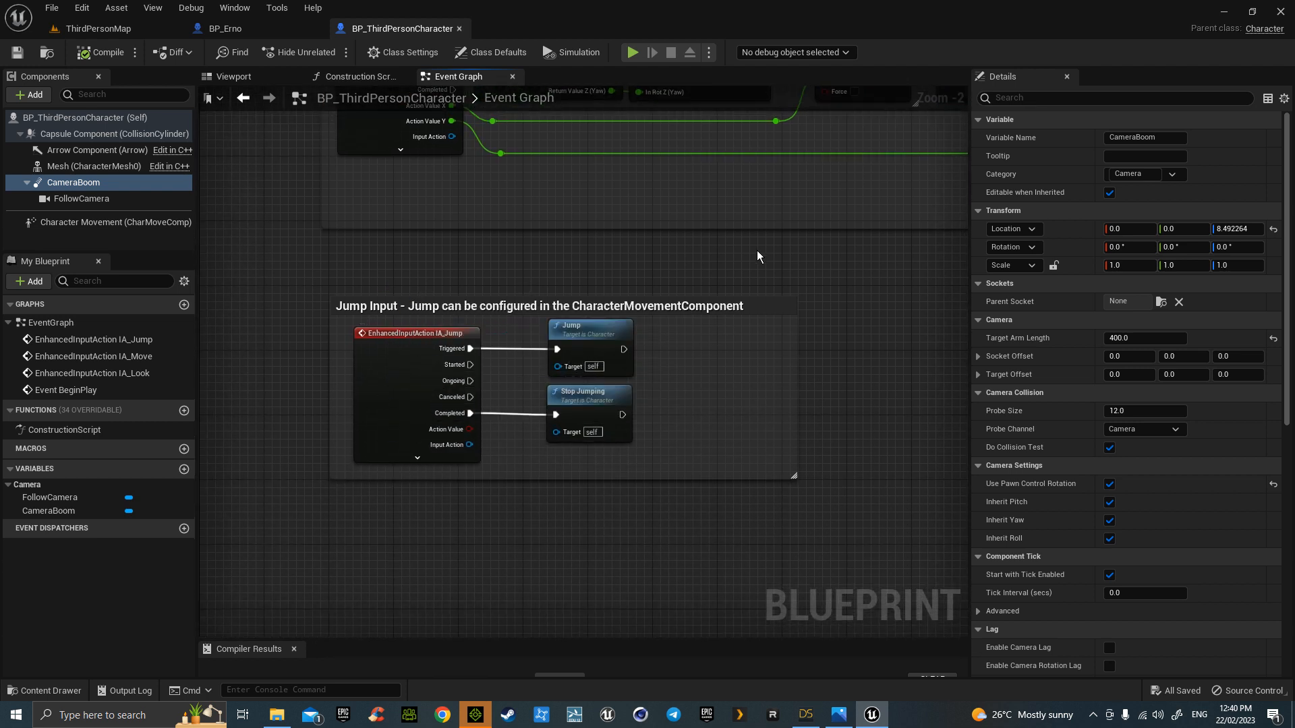
right_drag(803, 254, 622, 355)
scroll(621, 355, down, 4)
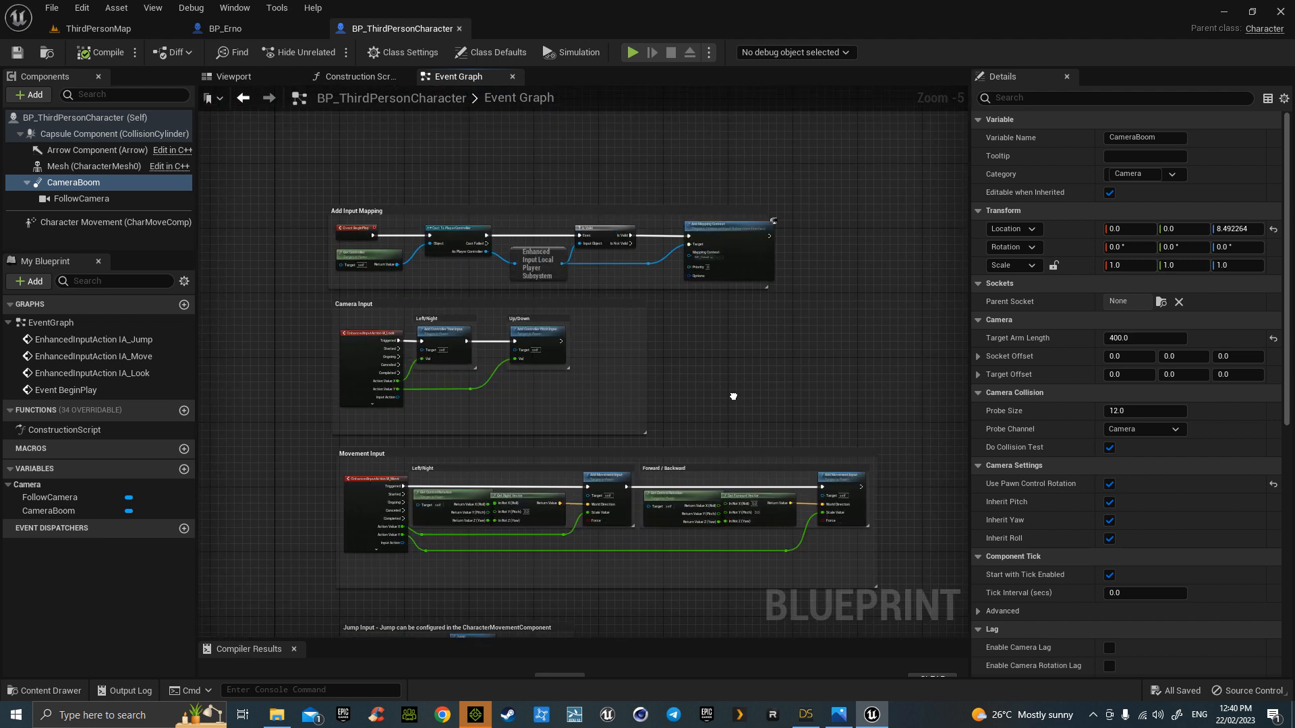
scroll(808, 378, up, 2)
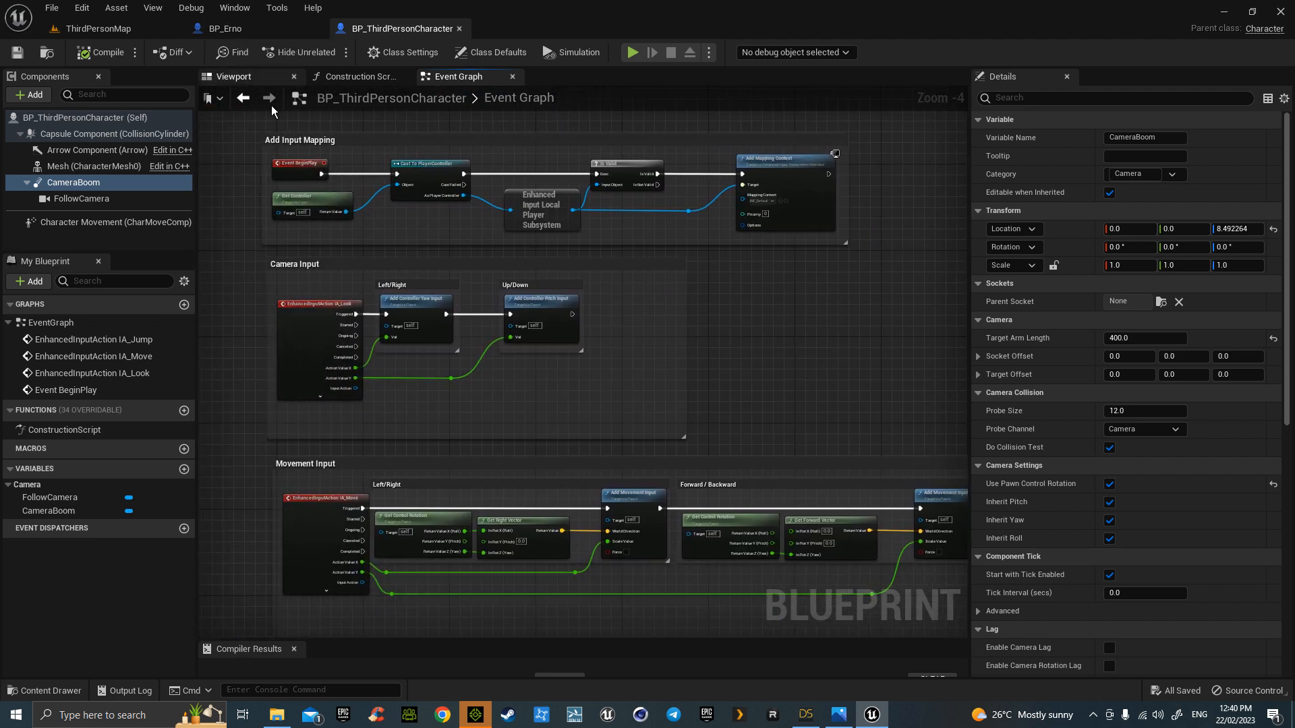
click(471, 719)
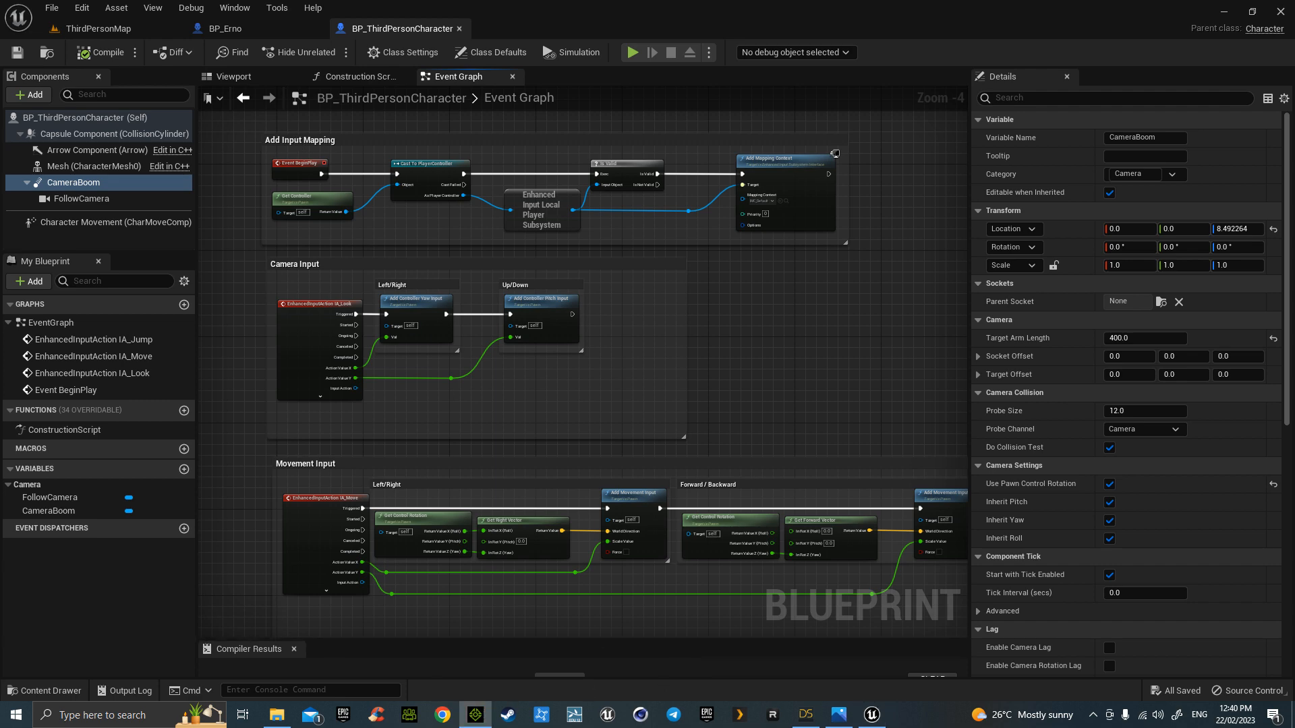
drag(0, 36, 0, 73)
drag(0, 56, 655, 62)
double_click(654, 62)
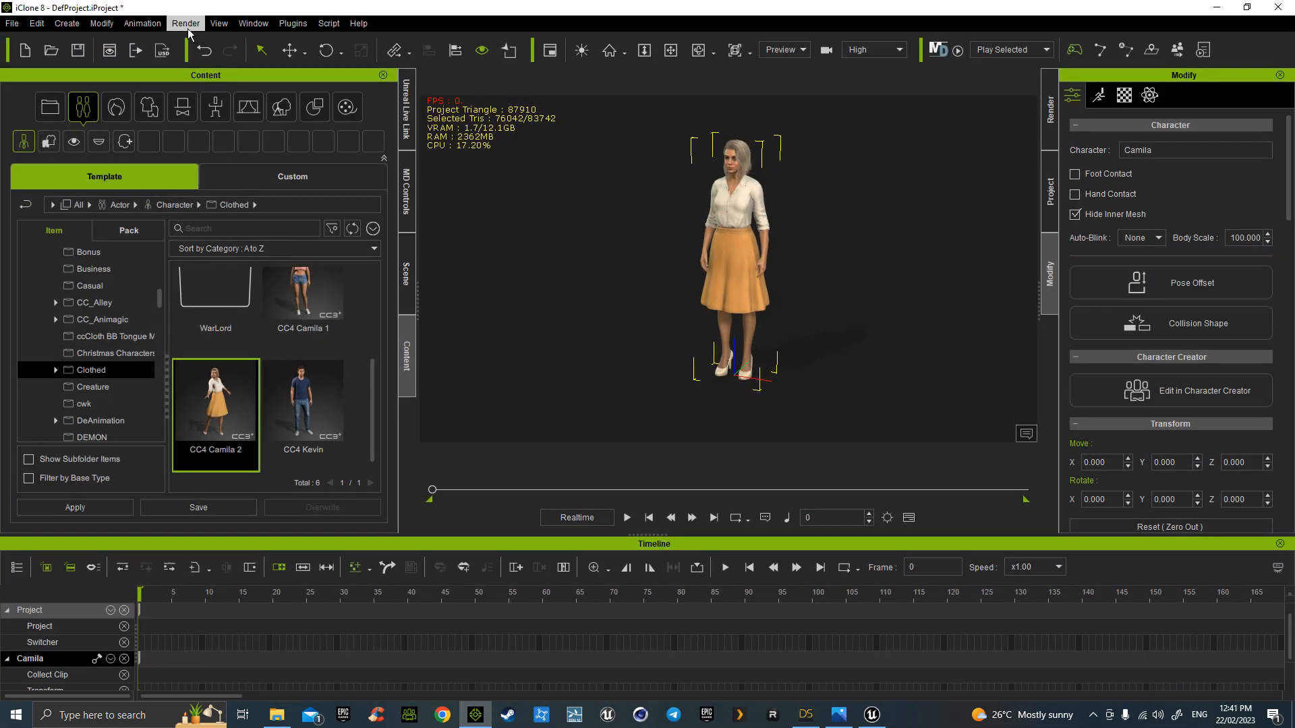
click(293, 23)
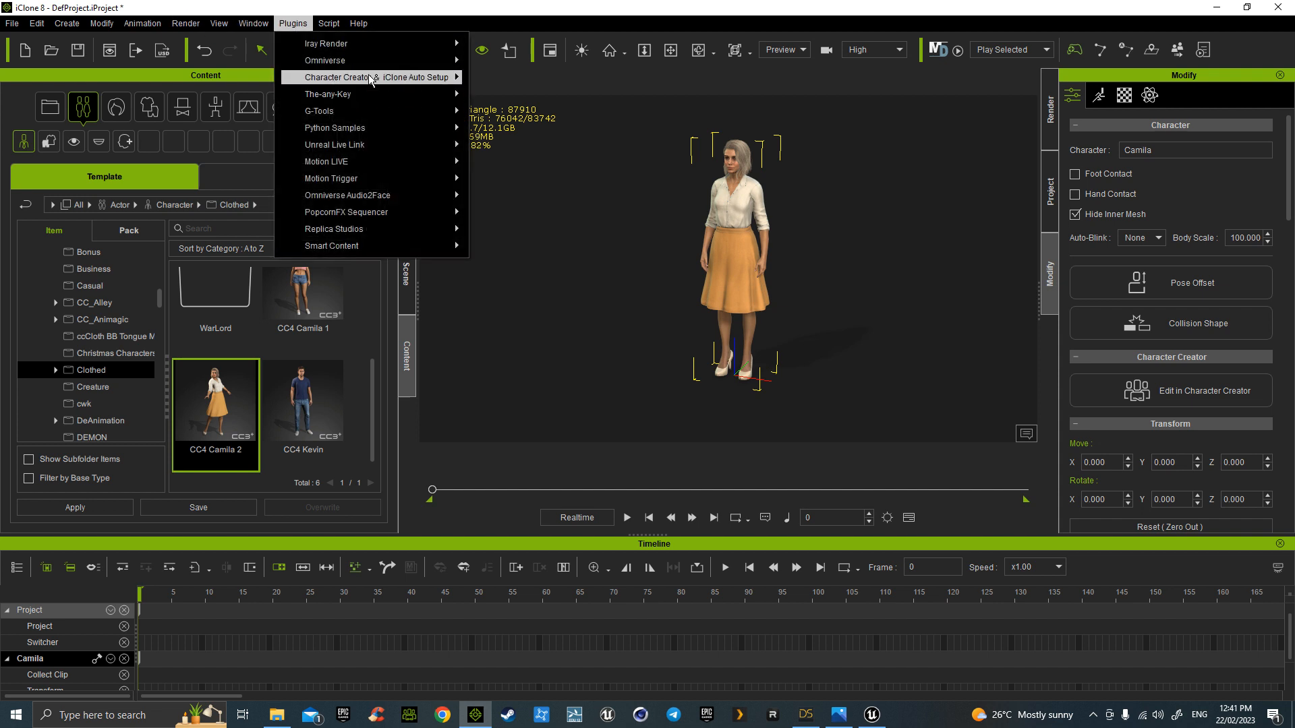
mouse_move(372, 80)
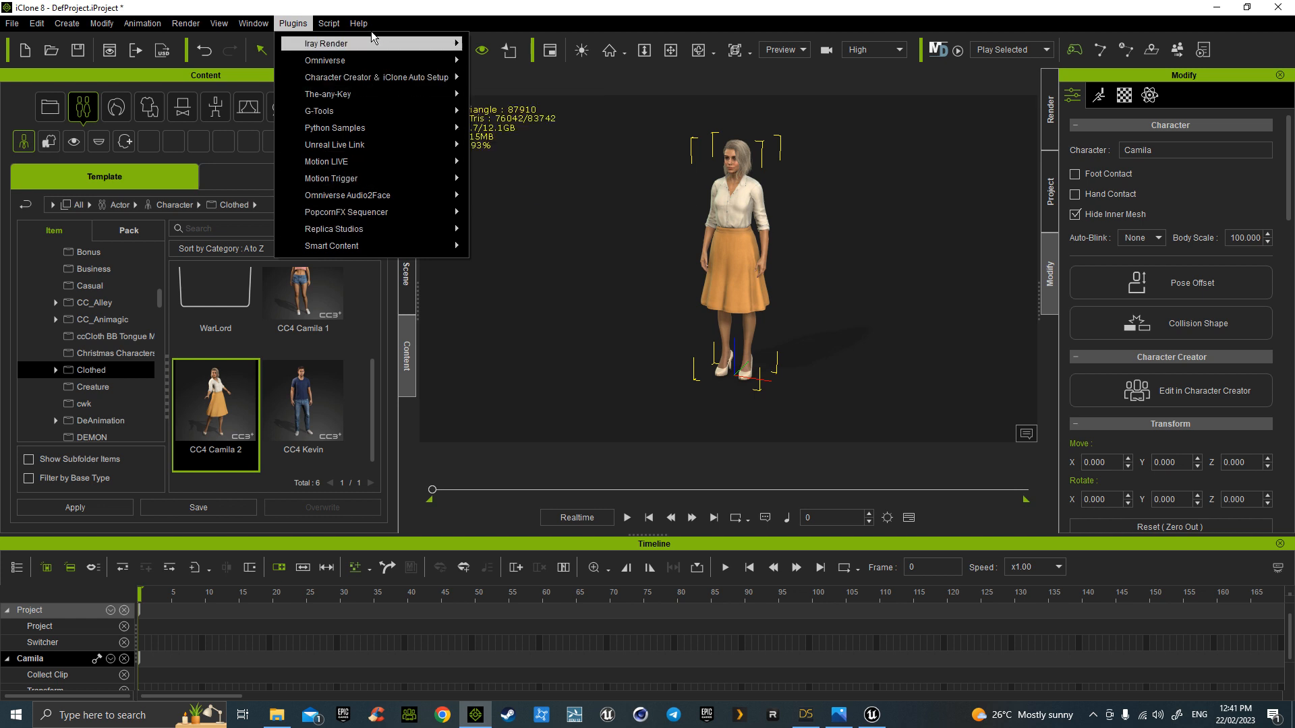
mouse_move(367, 21)
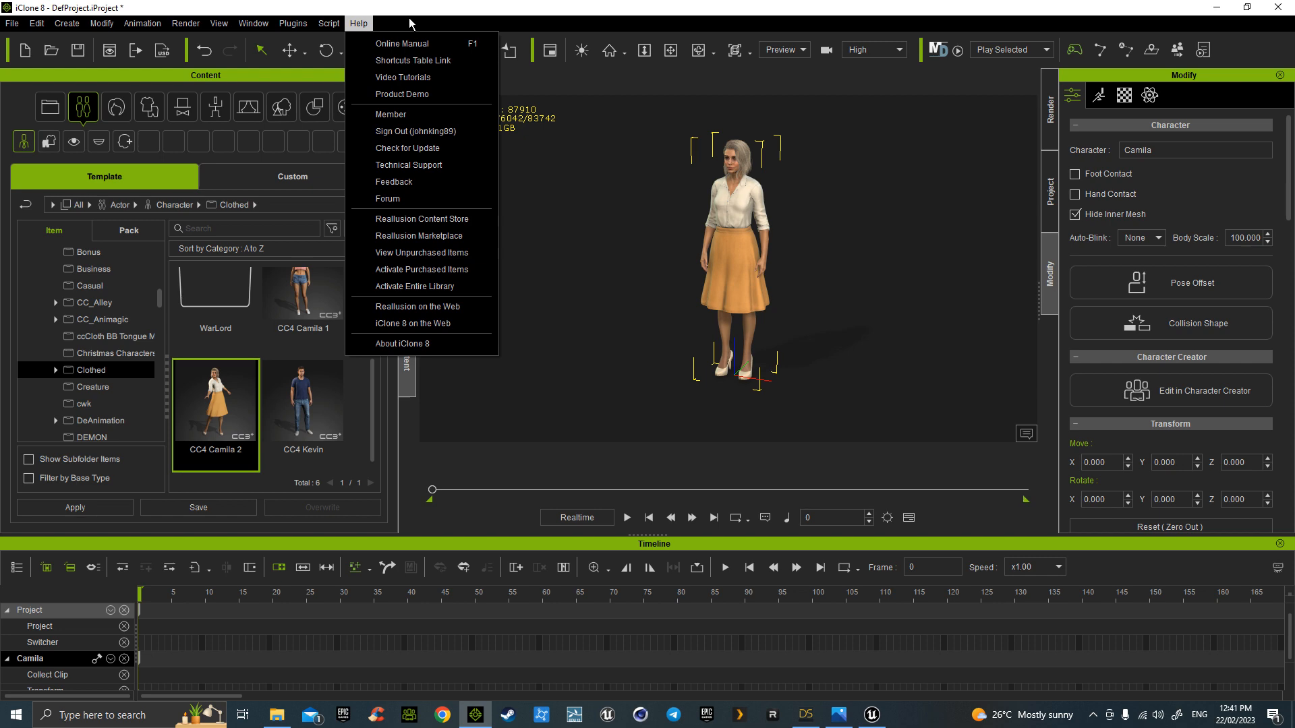
click(518, 15)
drag(602, 13, 0, 48)
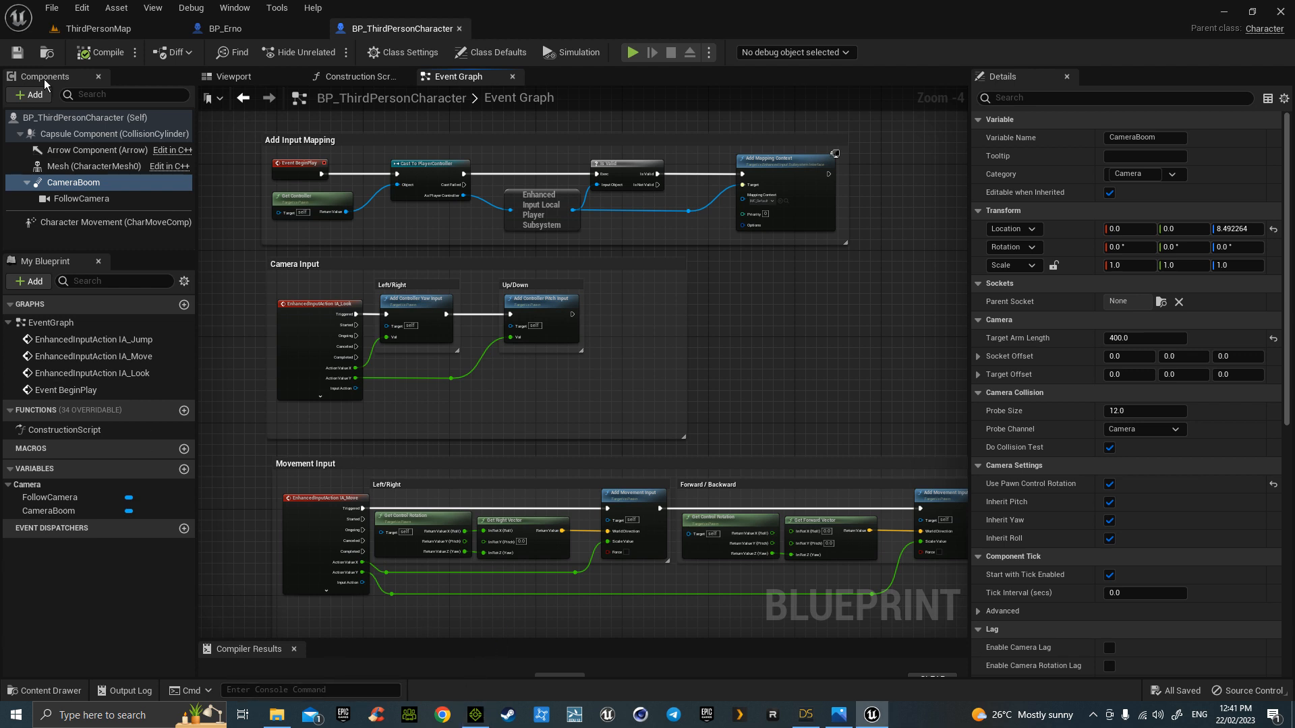
- Switch to ThirdPersonMap and show the MetaHumans Common folder in File Explorer
click(155, 28)
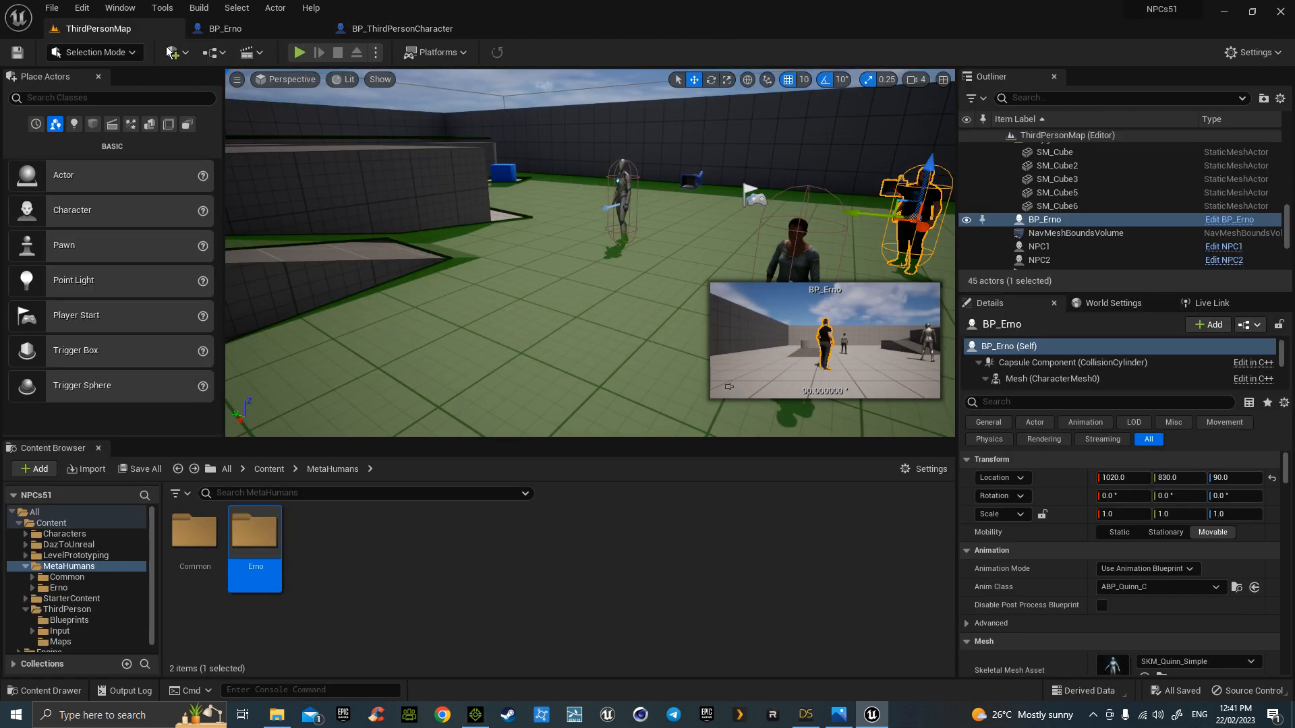
right_click(193, 531)
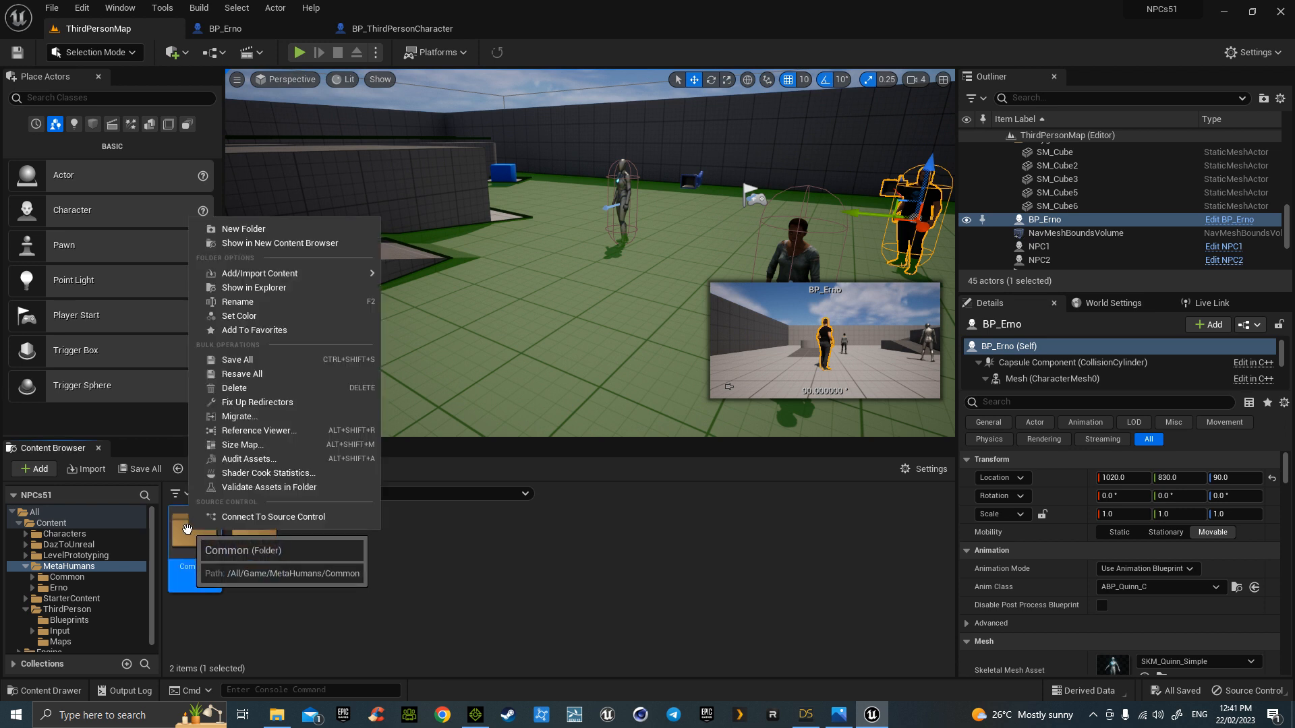
click(277, 287)
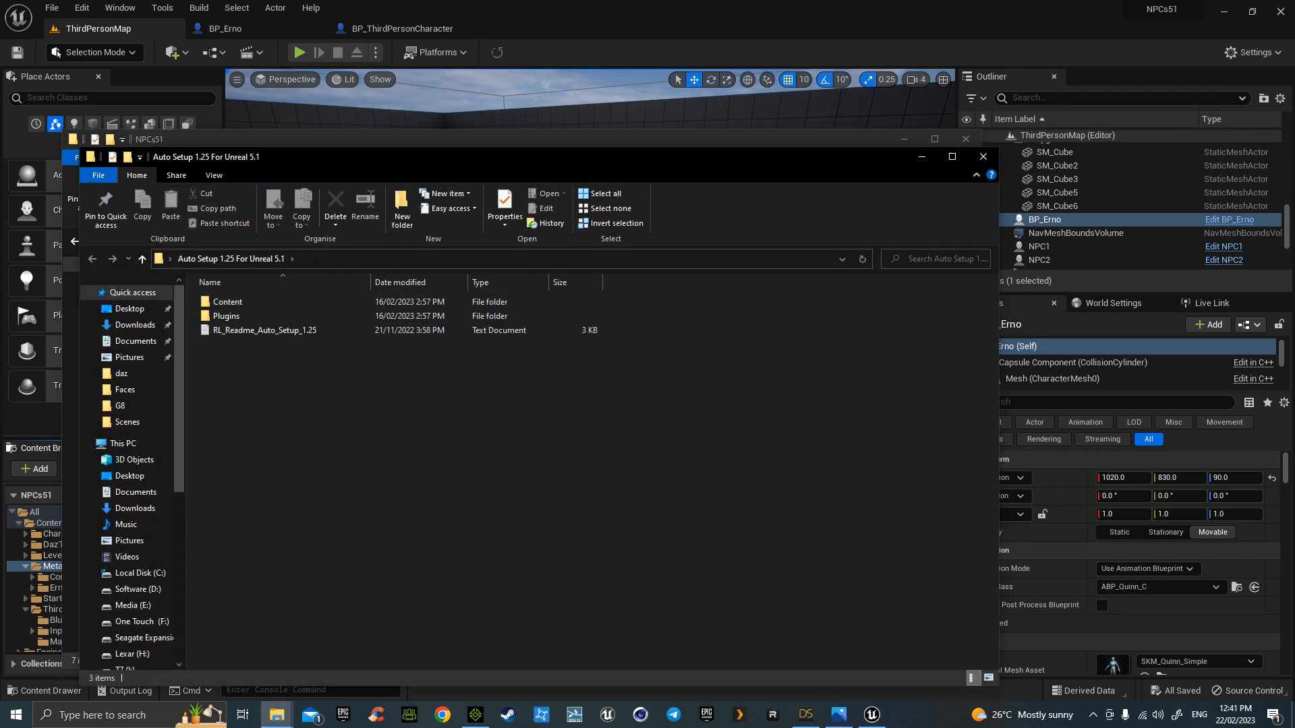
- Copy the Content and Plugins folders from the Auto Setup 1.25 folder
click(229, 302)
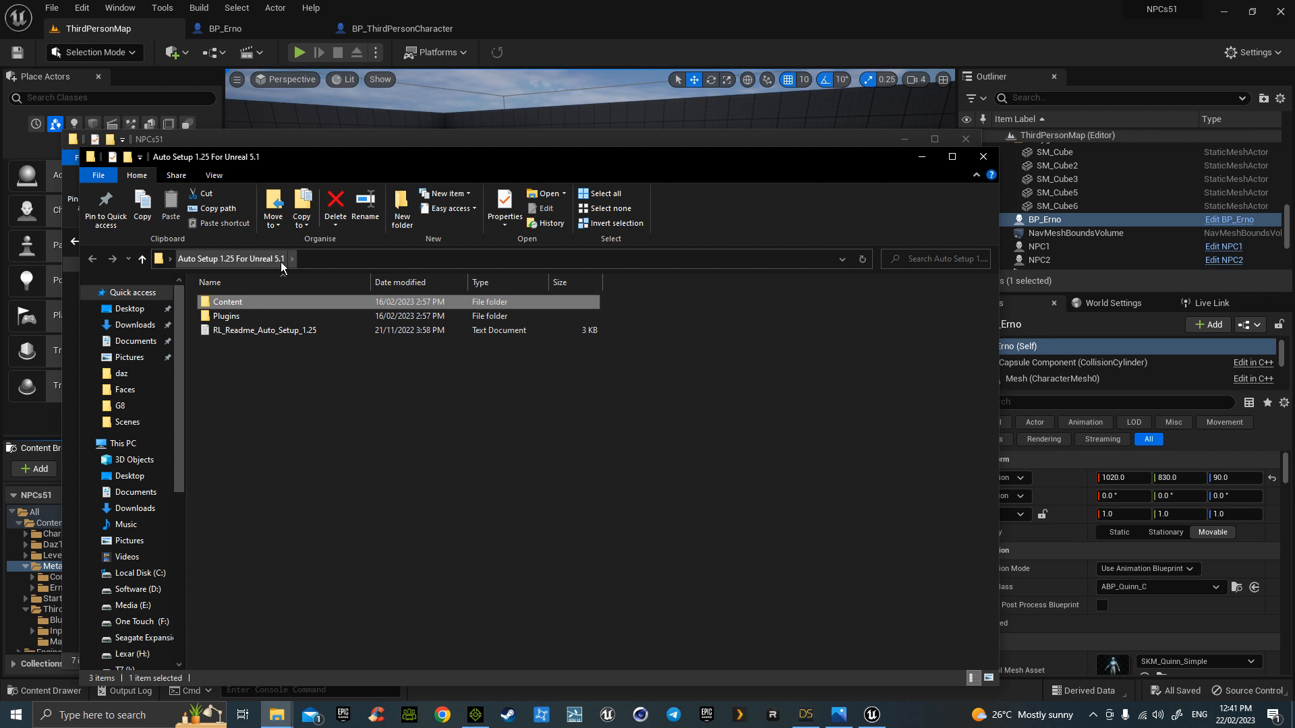
ctrl+click(229, 317)
right_click(243, 318)
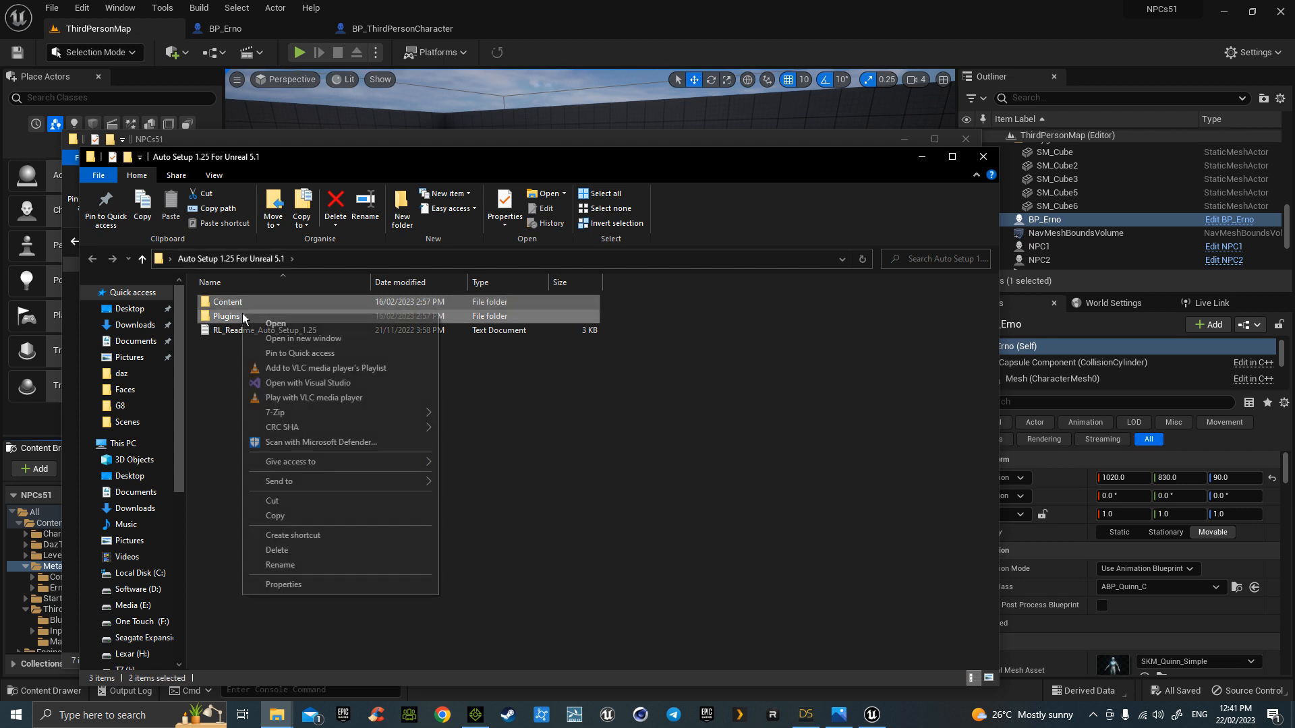
click(317, 514)
click(921, 159)
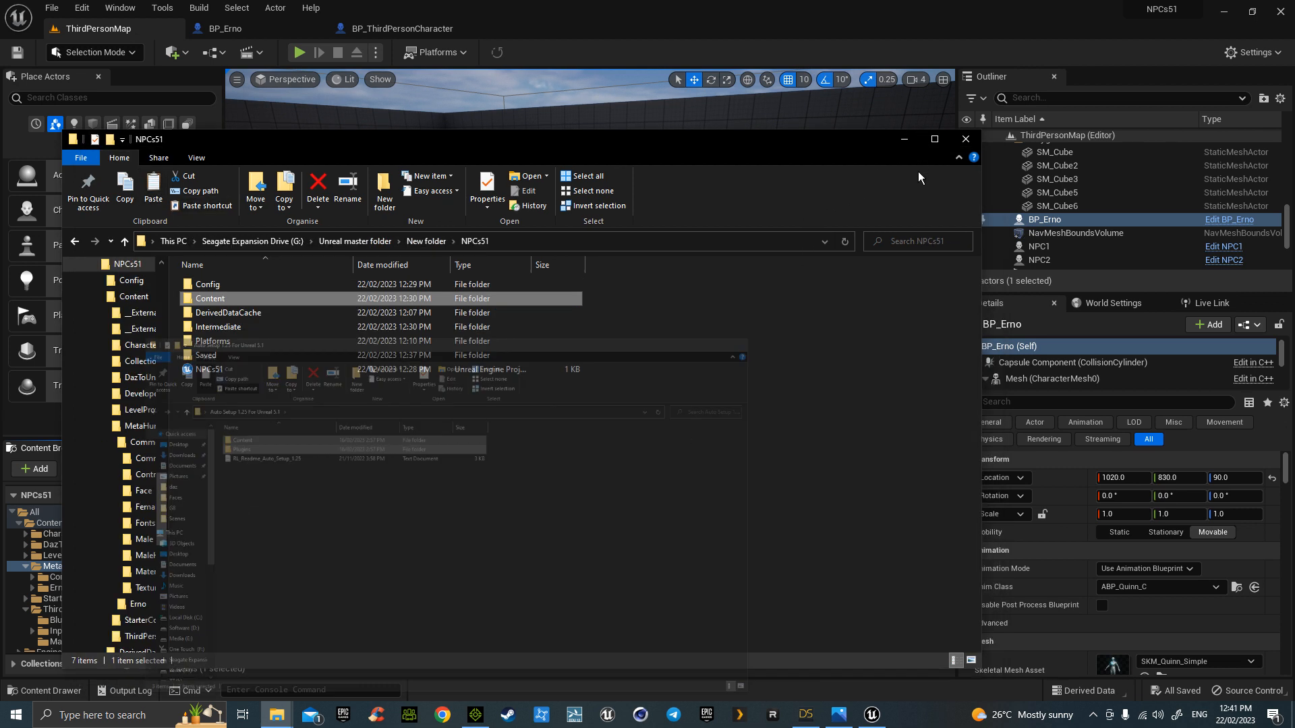
- Paste both folders into the NPCs51 project folder, close File Explorer, and open Unreal's settings list
right_click(302, 426)
click(357, 518)
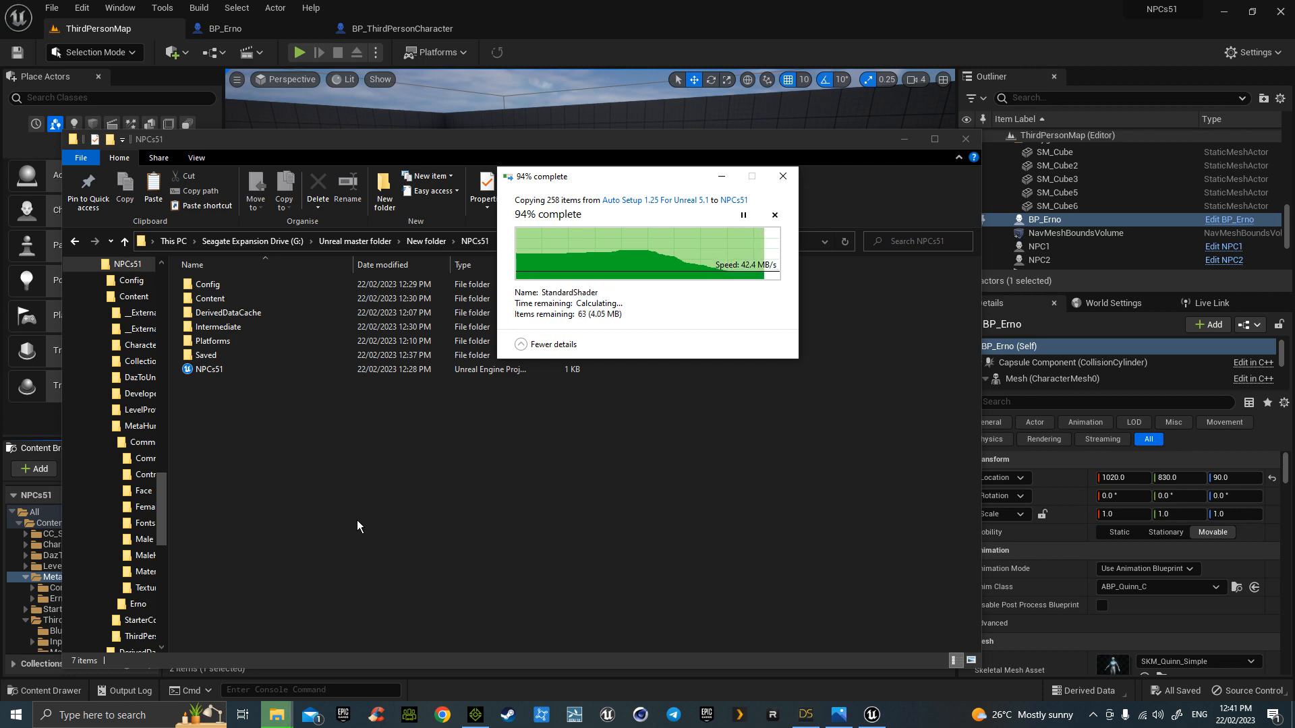
click(966, 139)
click(1253, 52)
- Open the Plugins window from the editor settings menu
click(1188, 115)
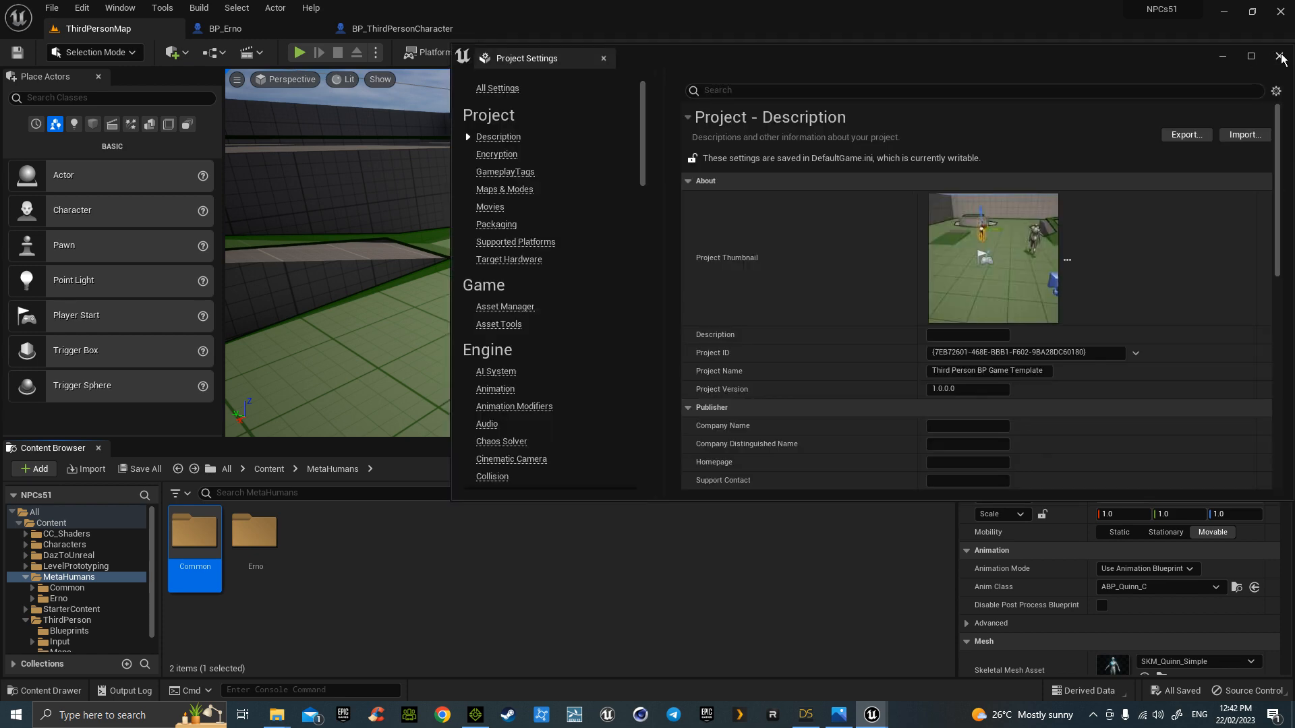
click(1281, 57)
click(1253, 52)
click(1182, 132)
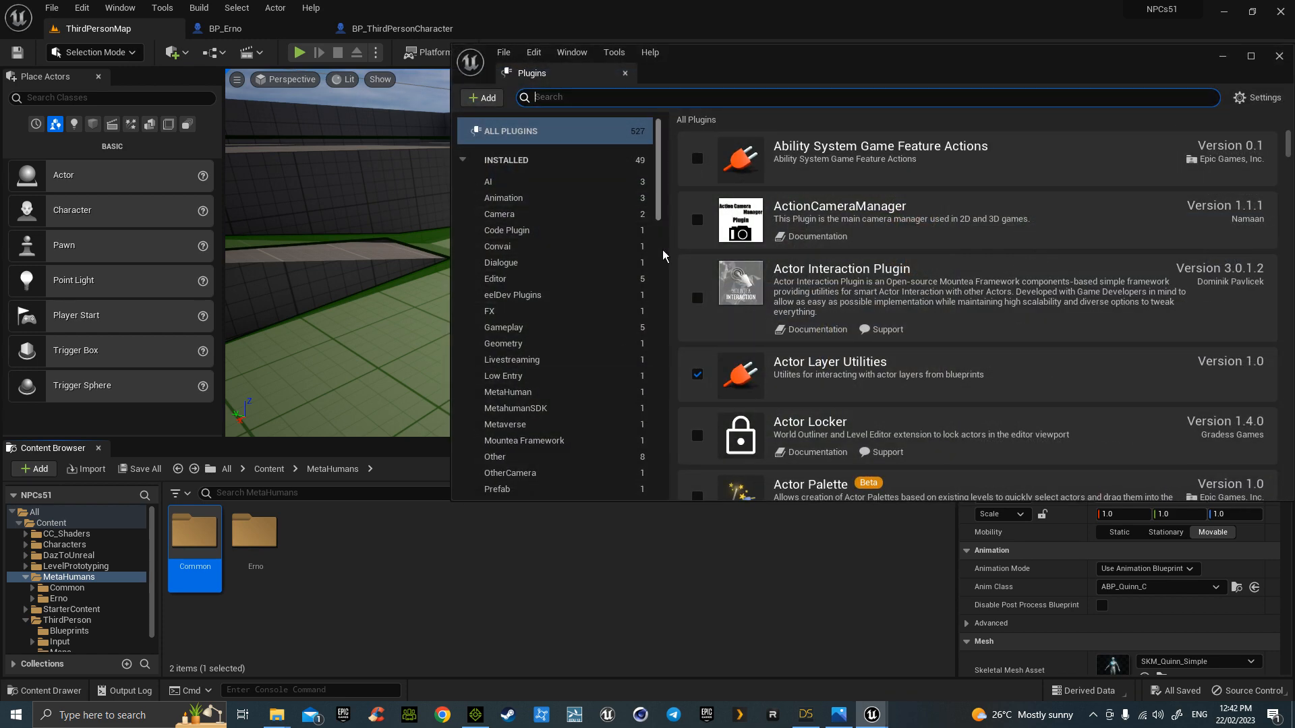
- Enable the iClone Live Link plugin under Reallusion and restart the editor
scroll(662, 337, down, 15)
drag(661, 442, 661, 415)
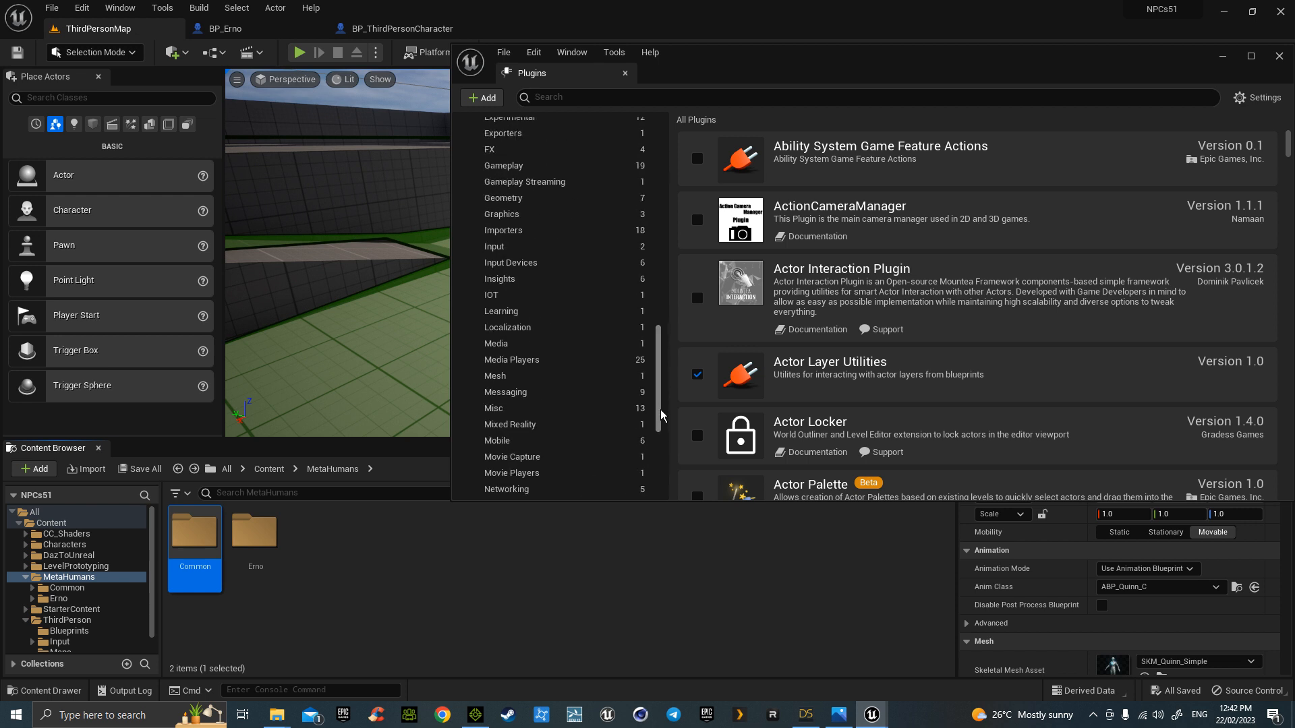
scroll(543, 472, down, 5)
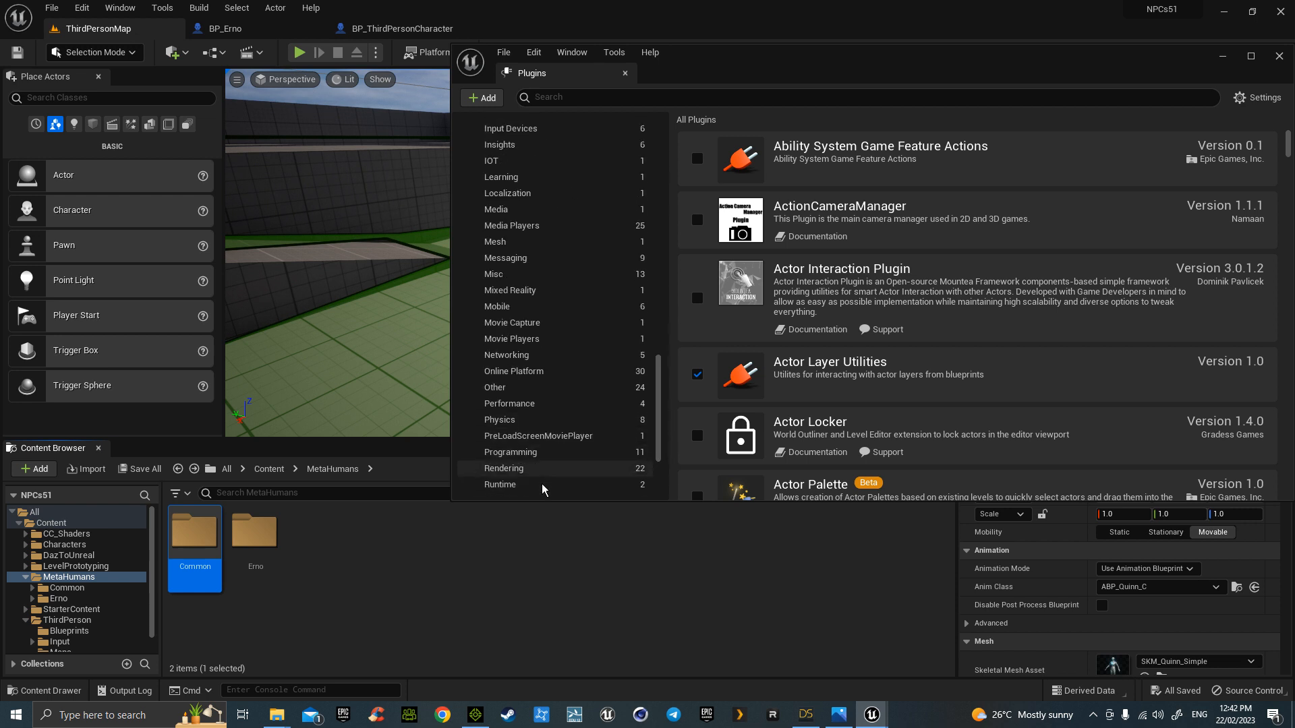
scroll(542, 475, down, 4)
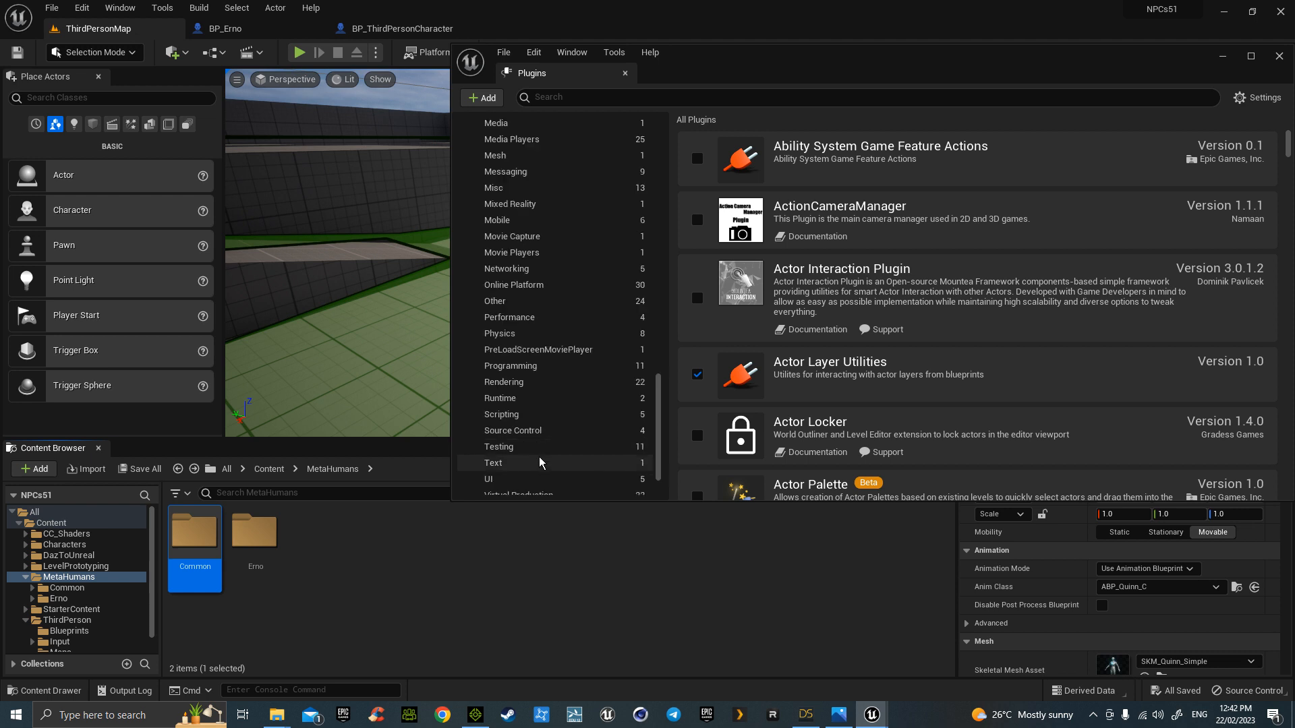
drag(659, 435, 665, 216)
scroll(661, 209, up, 10)
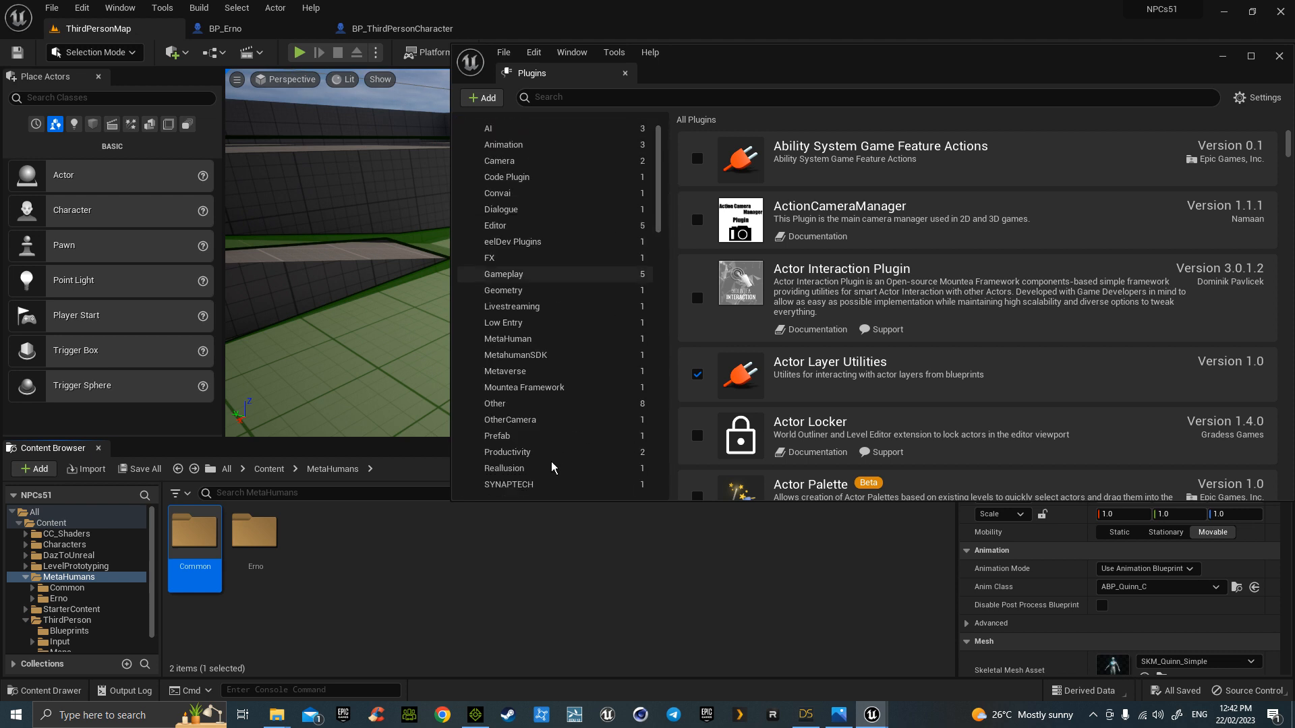
scroll(550, 465, down, 3)
click(615, 427)
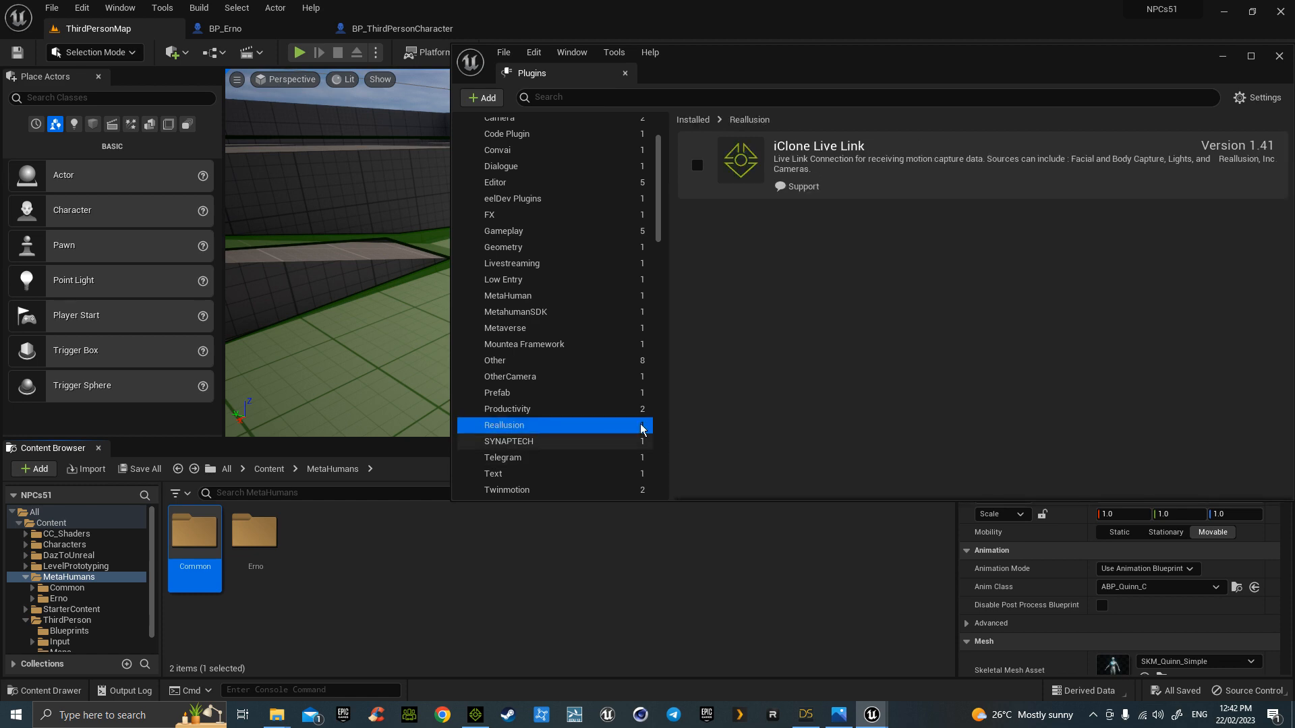
click(698, 166)
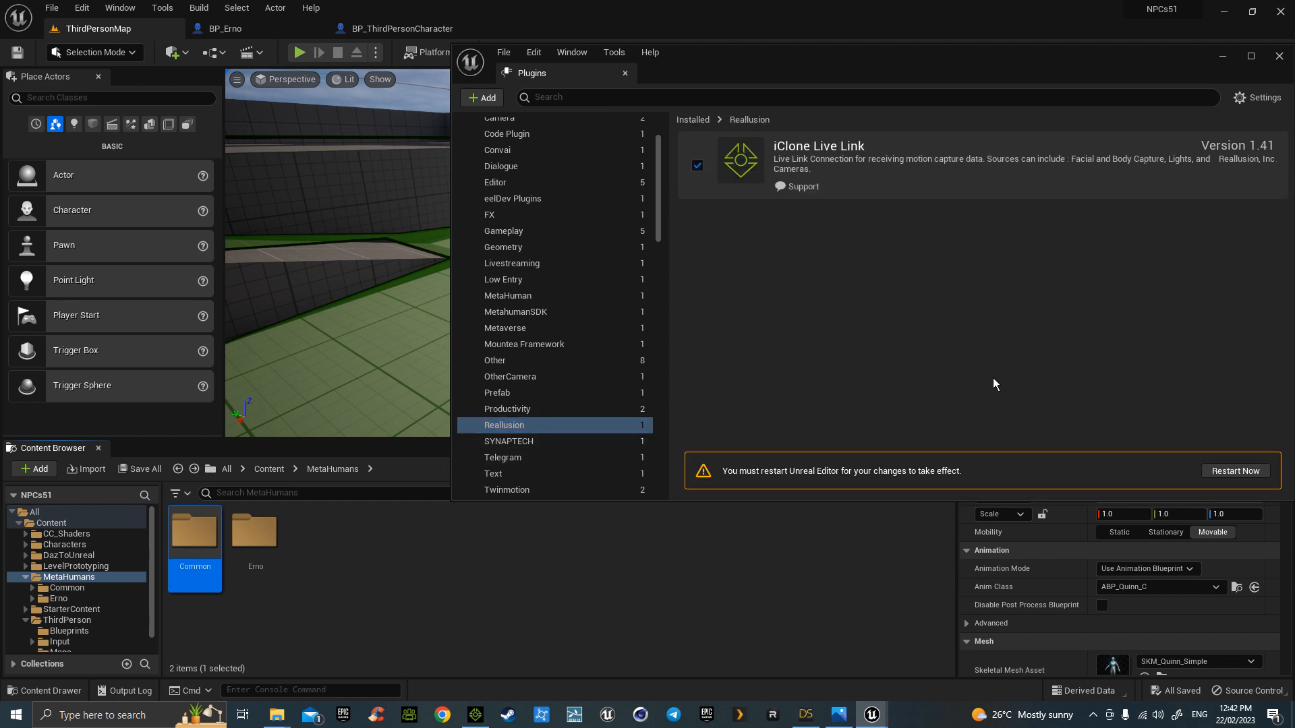
click(1238, 471)
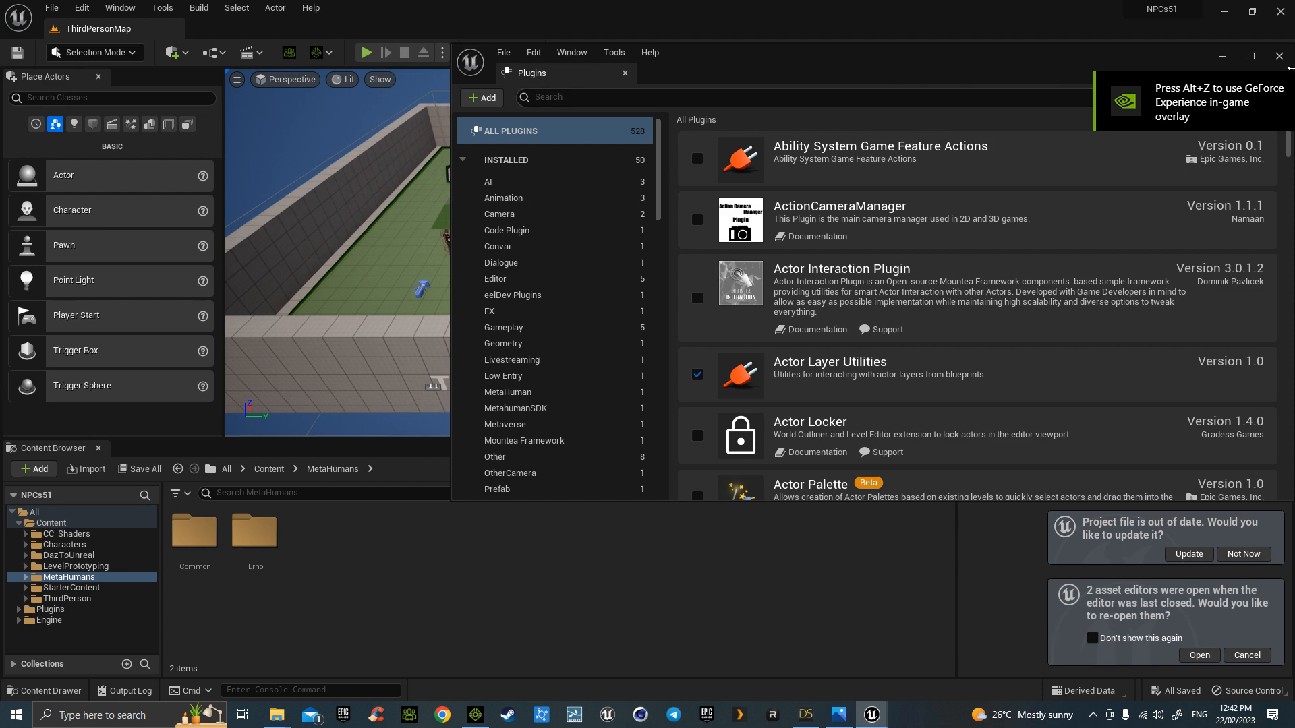
- Close Plugins and test-play the level, walking the player among the roaming NPCs
click(1280, 58)
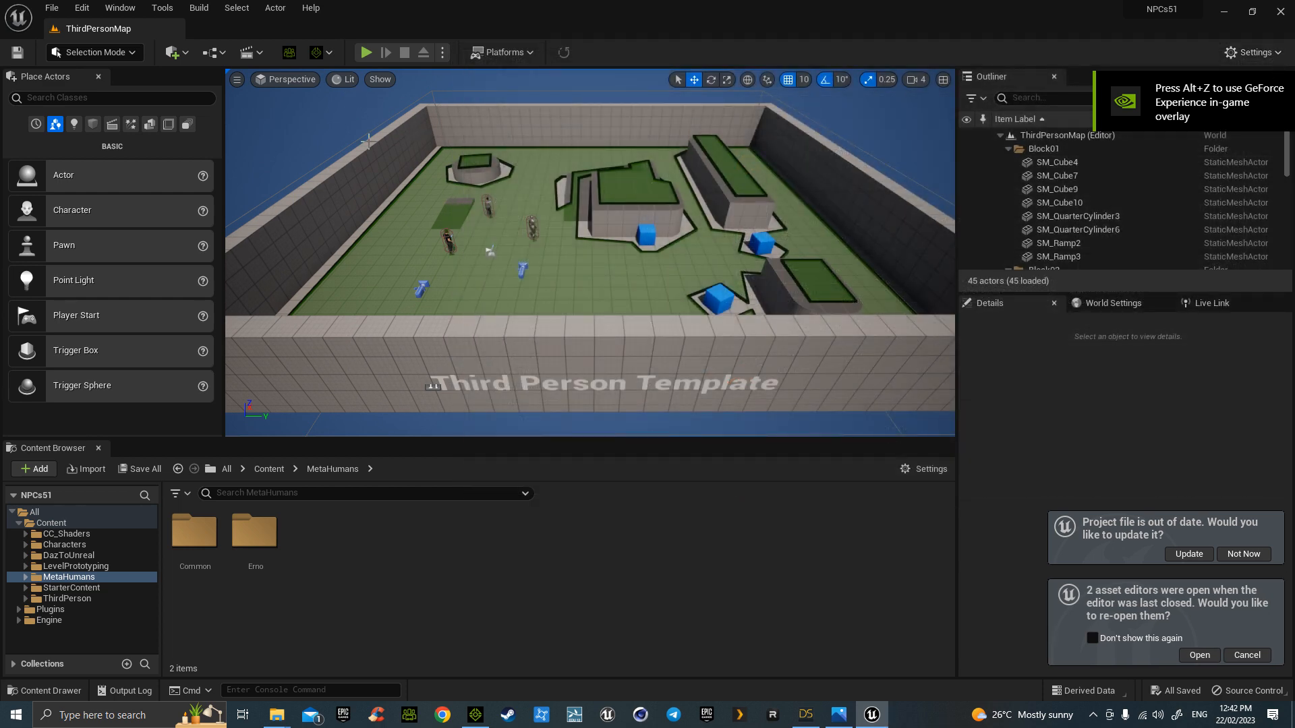
scroll(371, 142, up, 8)
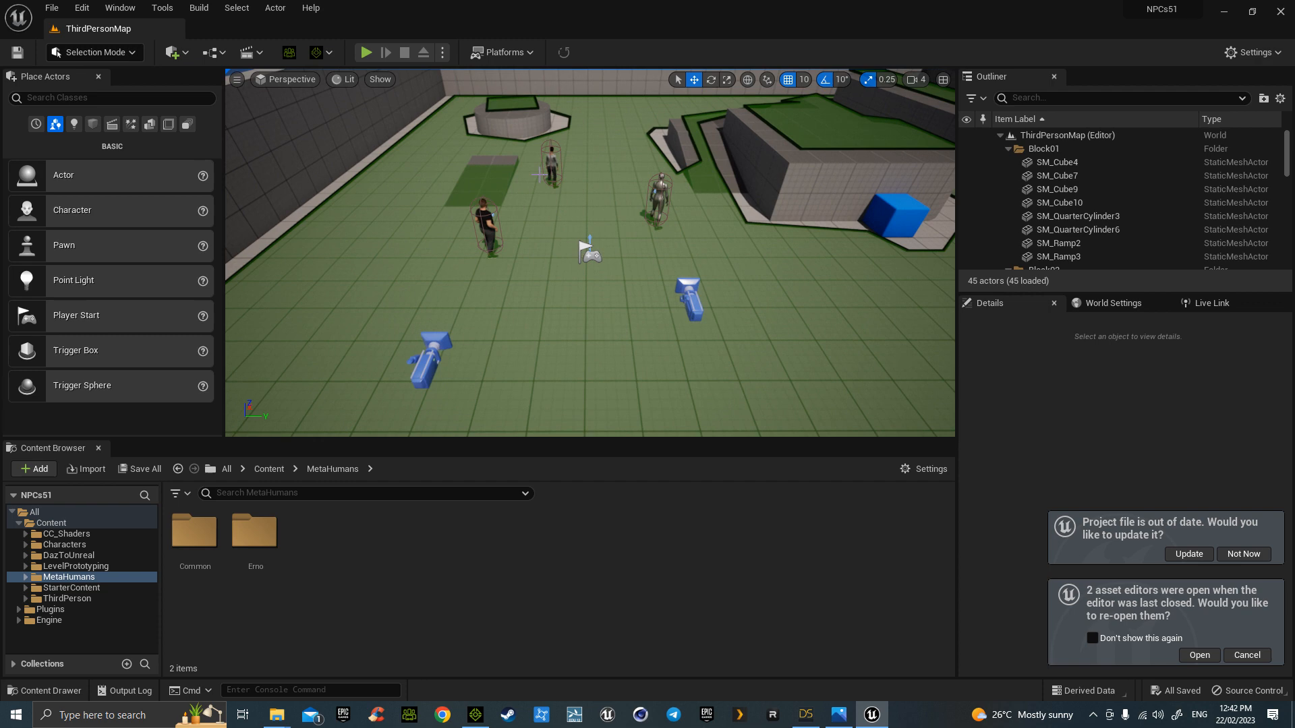
click(367, 52)
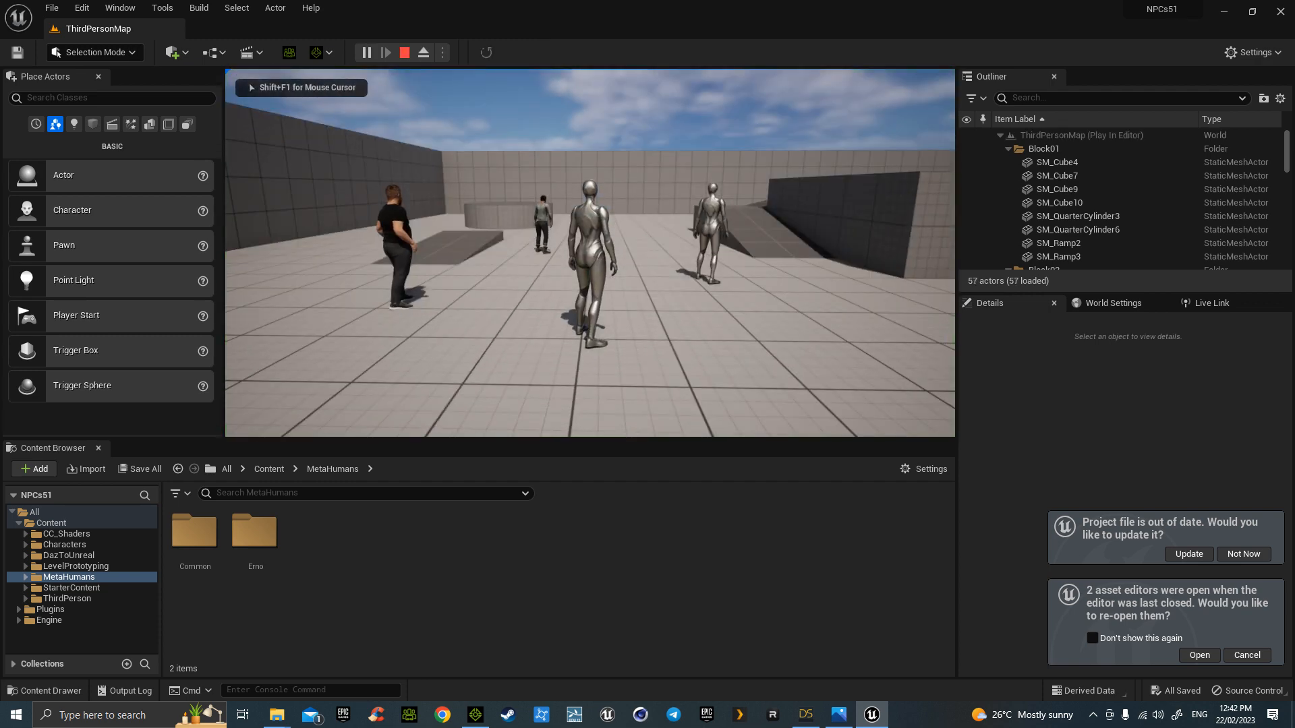
key(s)
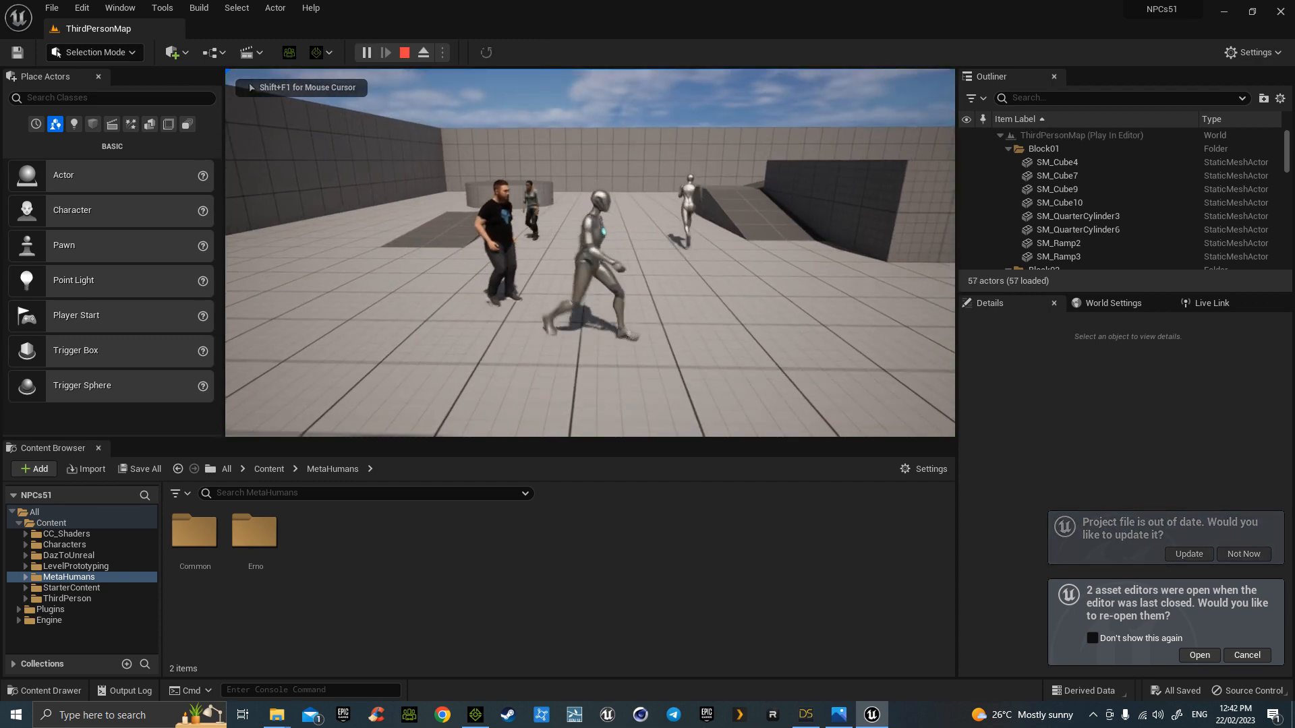
key(Escape)
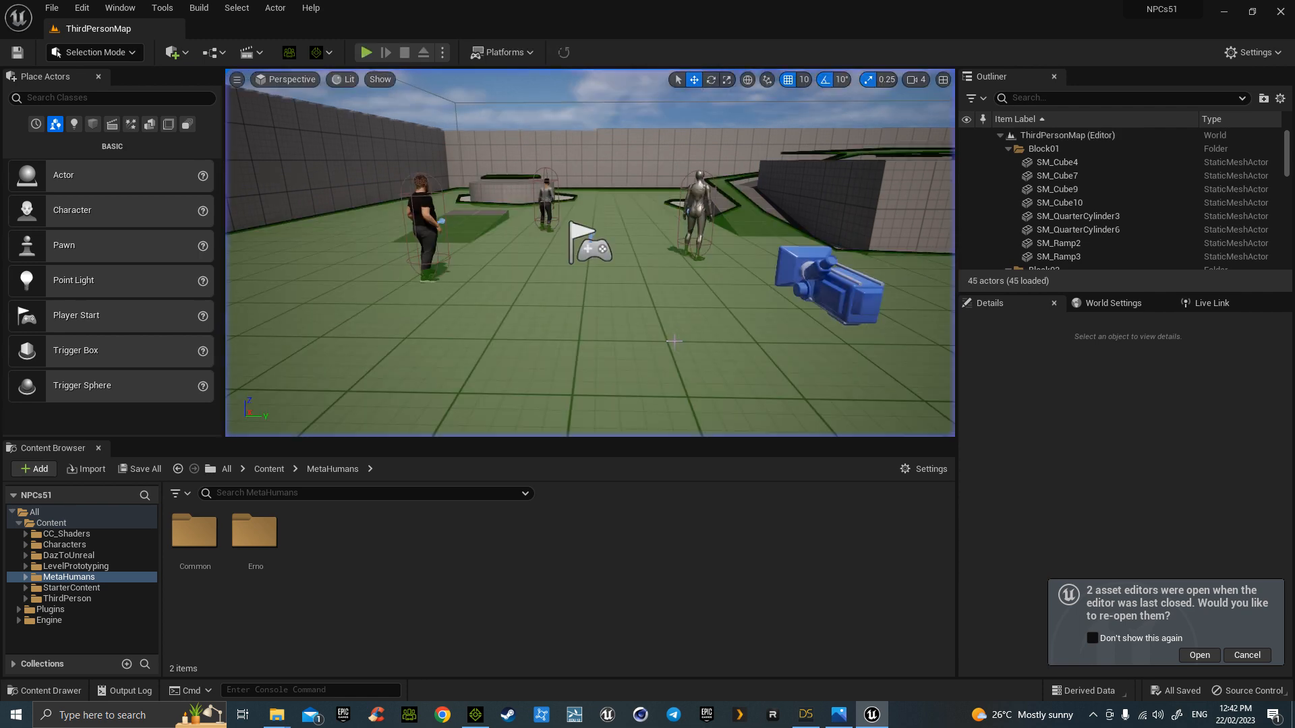
- Set the CC/iClone Auto Setup import to HQ Shader and apply it
click(288, 52)
click(500, 369)
click(713, 390)
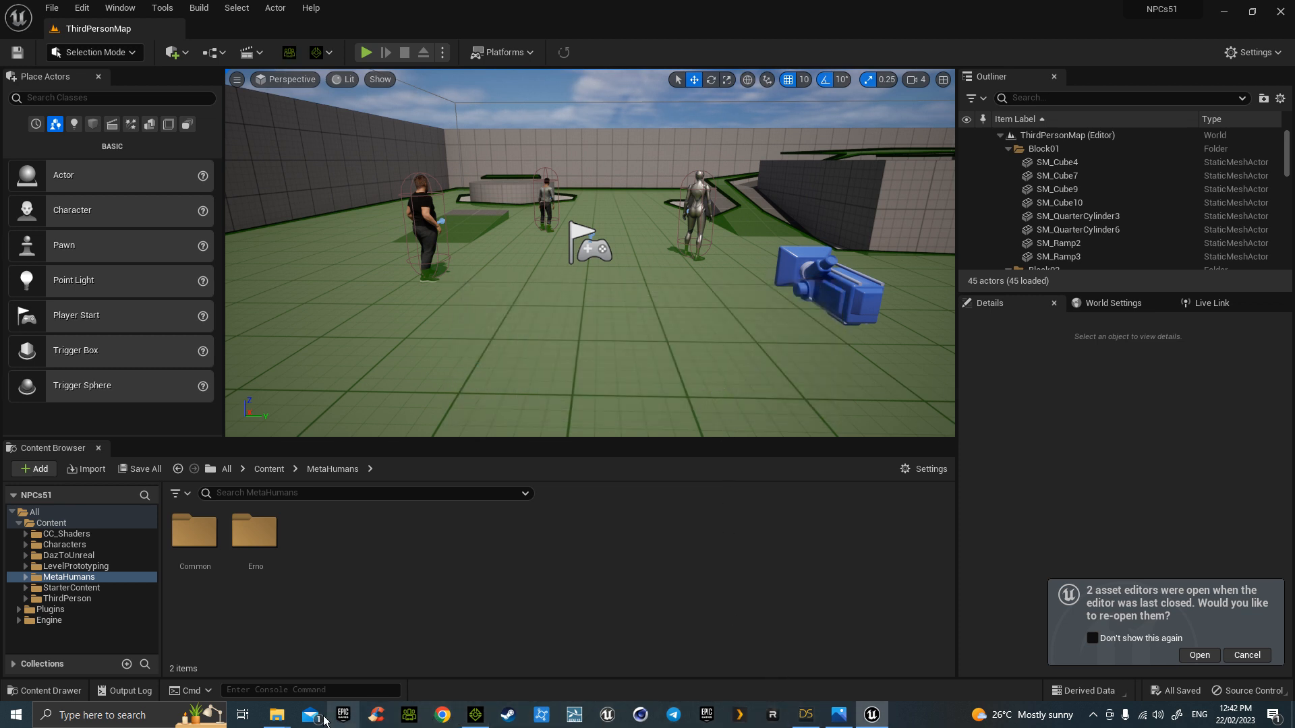
click(477, 716)
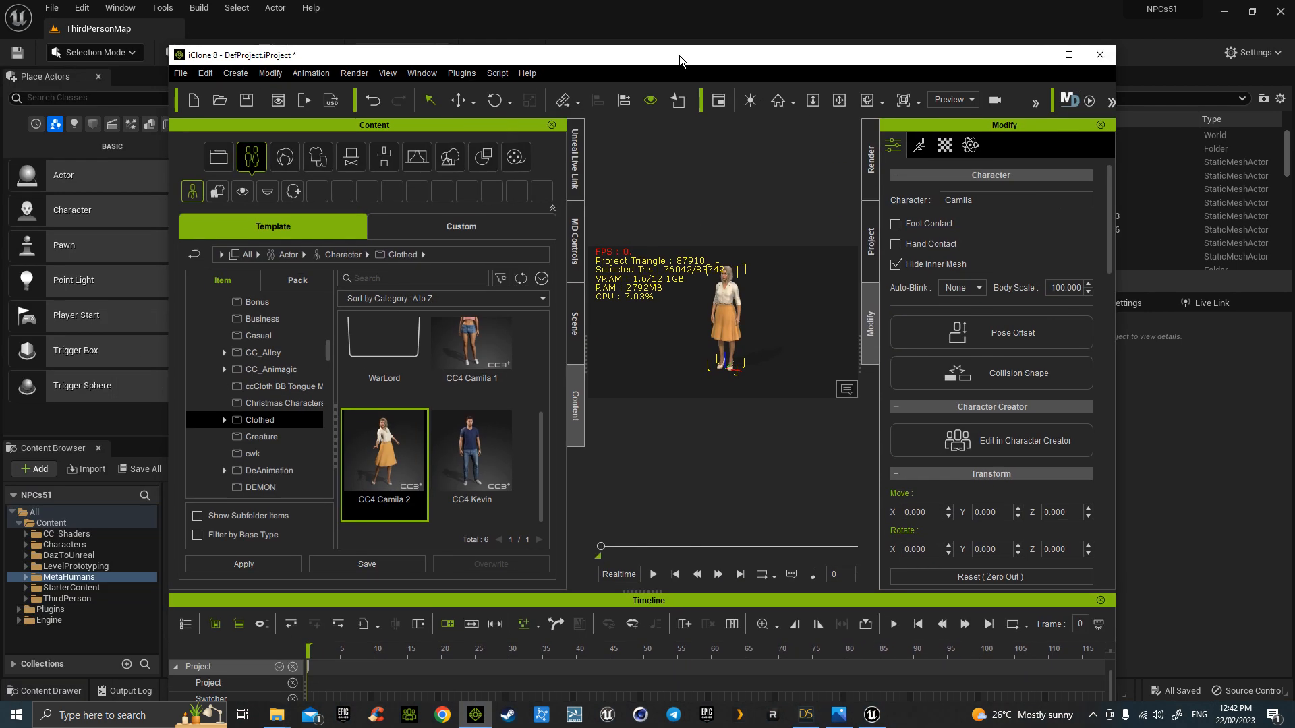
- In the Live Link transfer list, untick Prop and expand Character to show Camila
drag(679, 55, 646, 60)
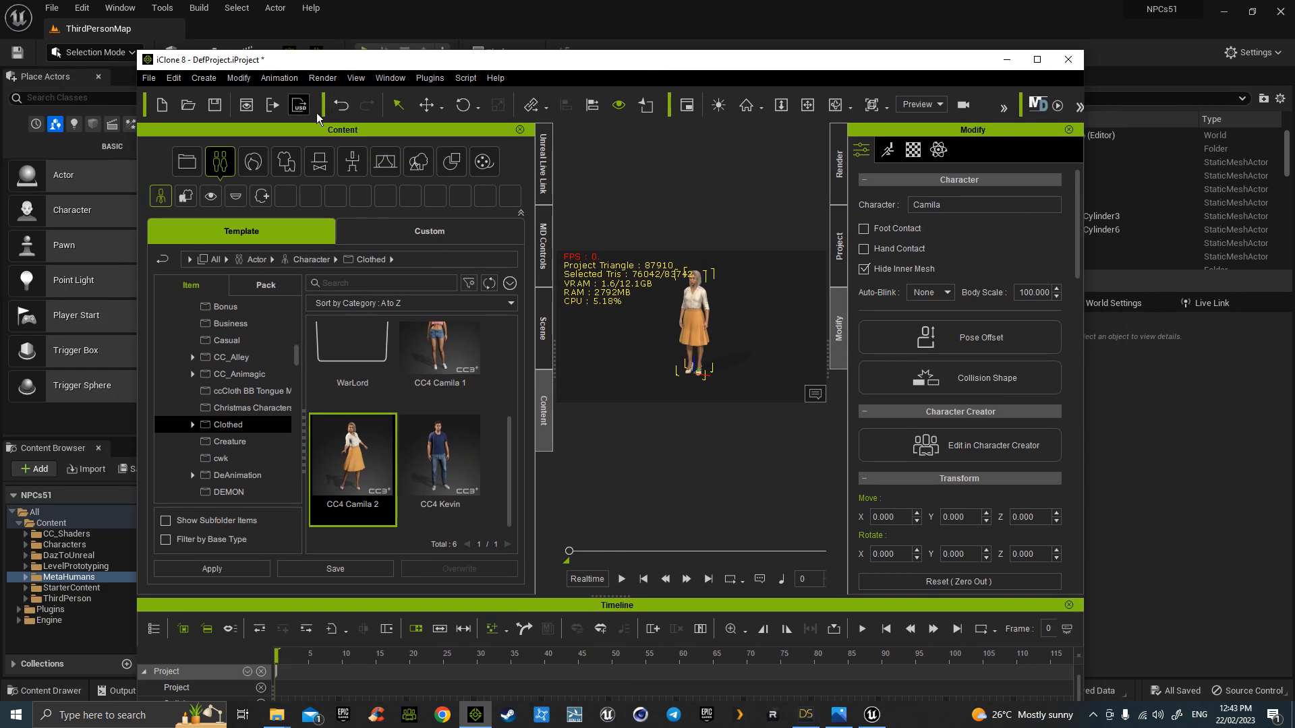
click(546, 169)
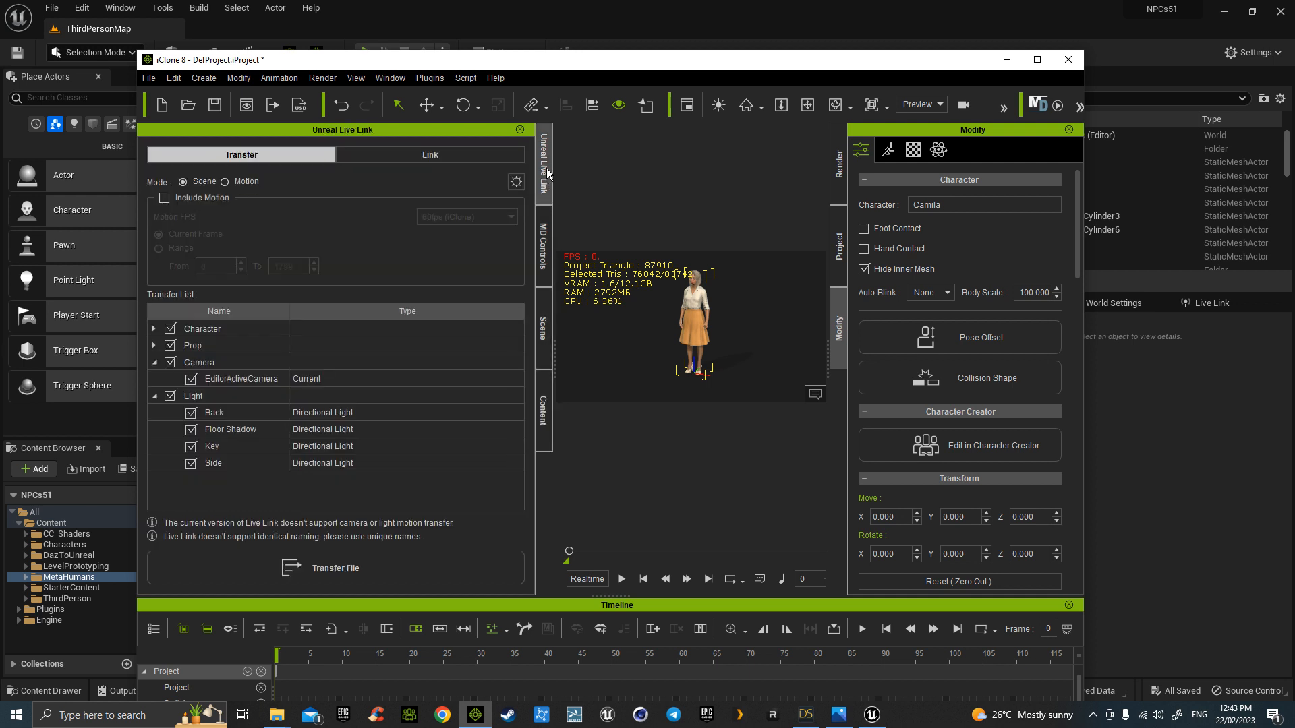
click(170, 346)
click(154, 328)
click(155, 329)
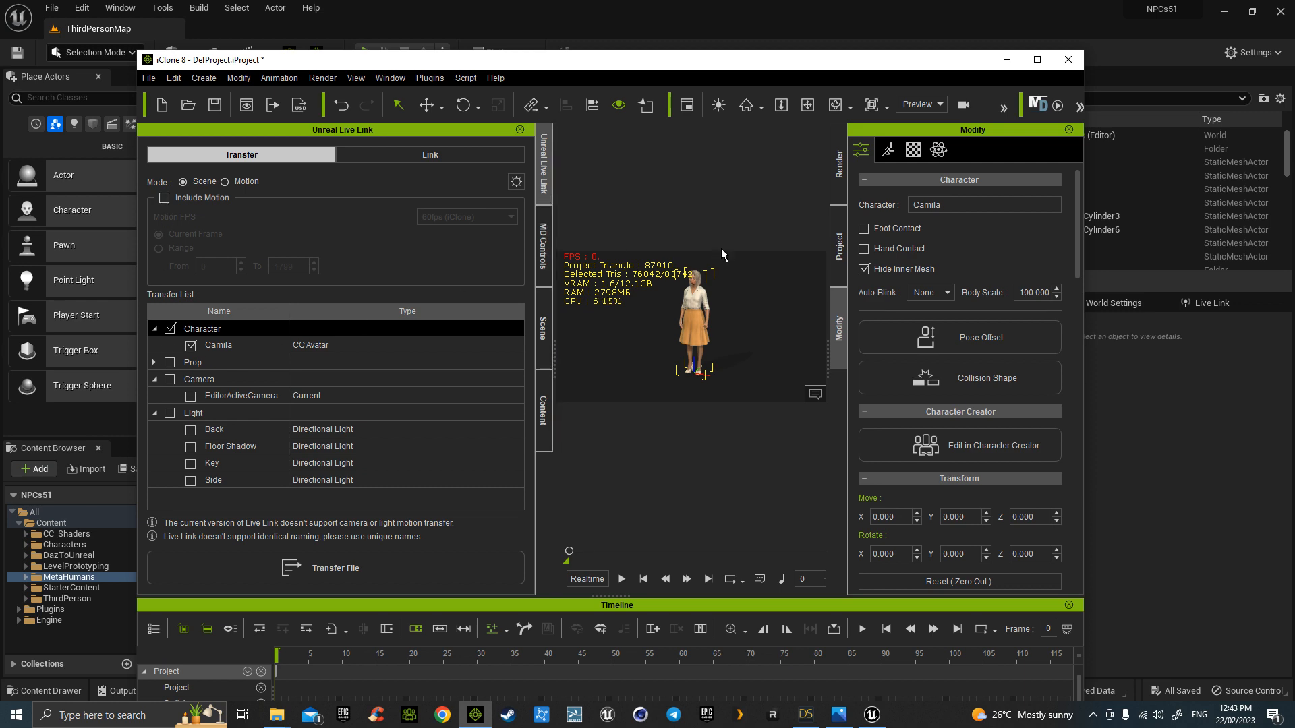
- Maximize iClone, set display quality to Minimal, then move the window aside
double_click(811, 62)
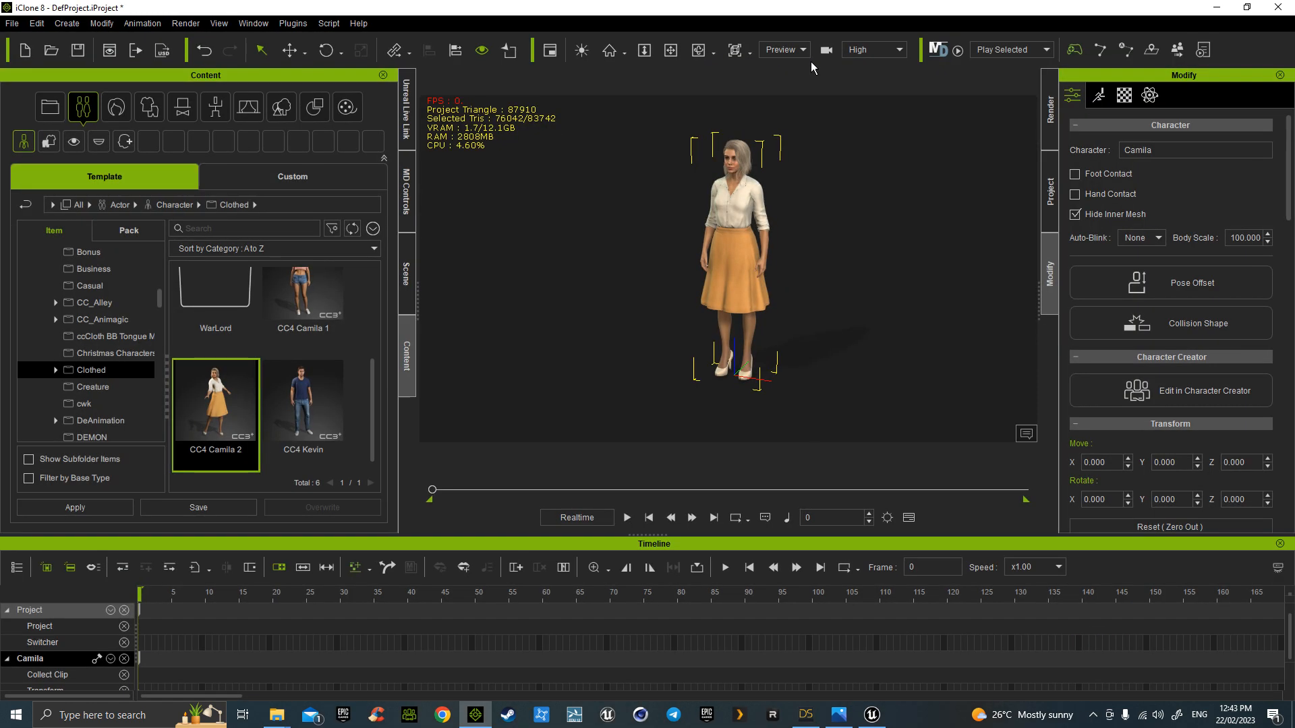
click(888, 50)
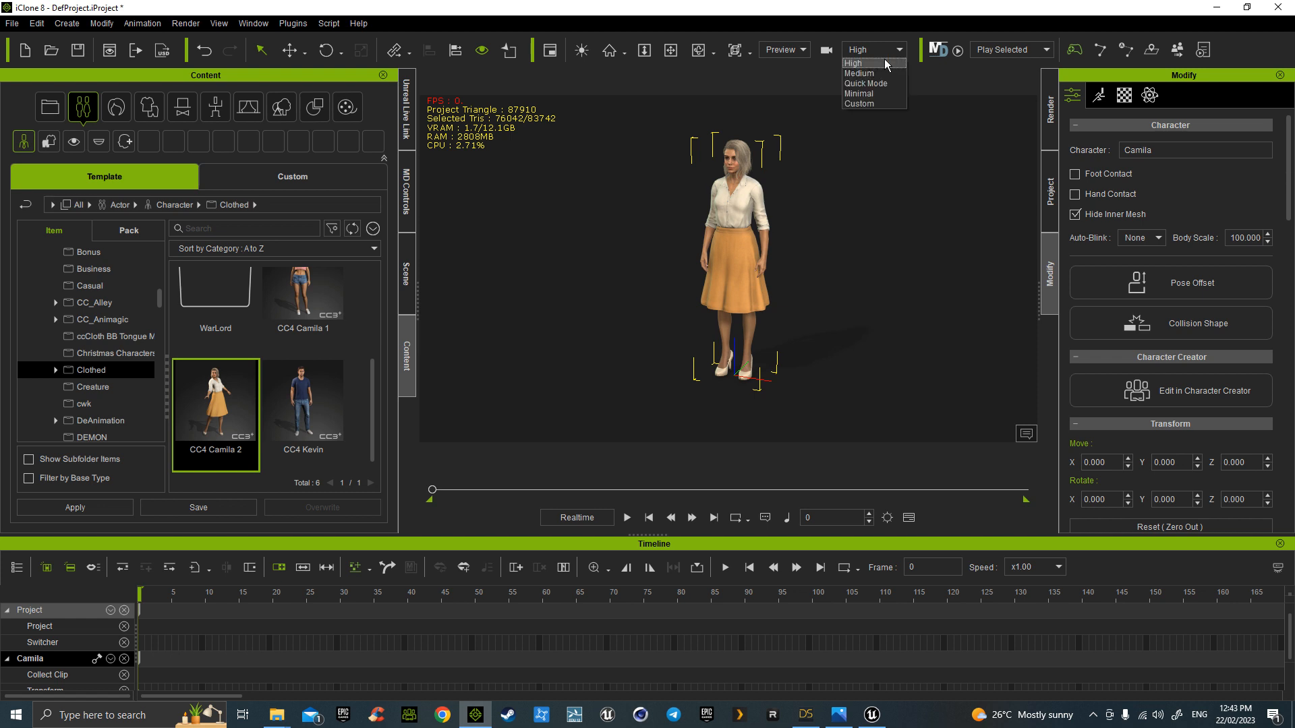
click(870, 93)
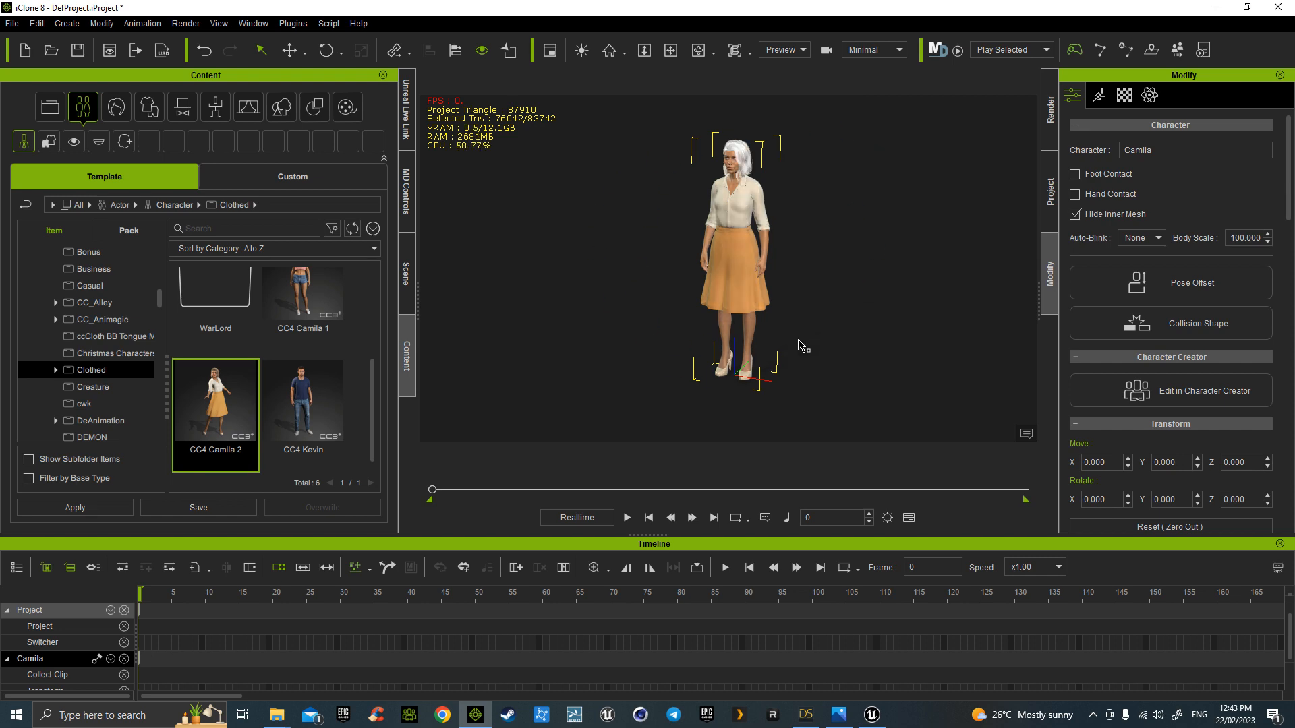
drag(637, 9, 0, 82)
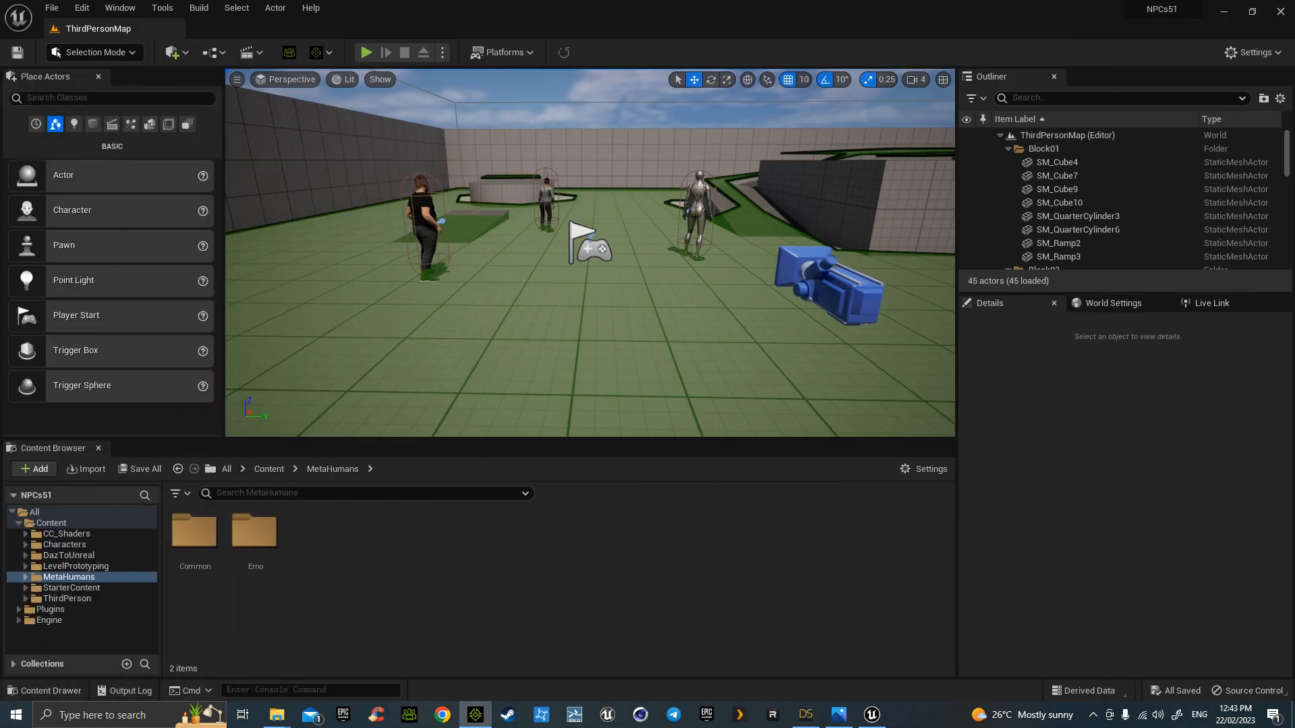
- Inspect the Engine Scalability and Material Quality Level settings, then bring iClone back into view
click(1248, 56)
mouse_move(1156, 253)
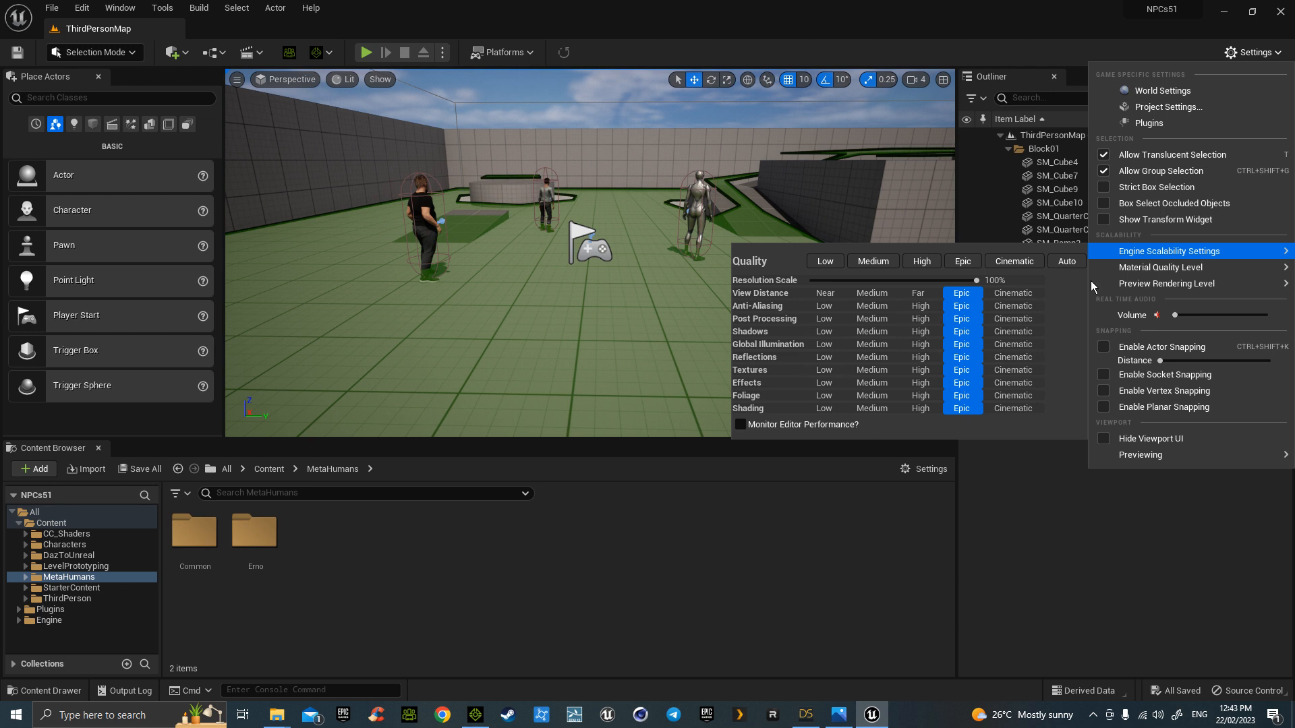
mouse_move(1128, 272)
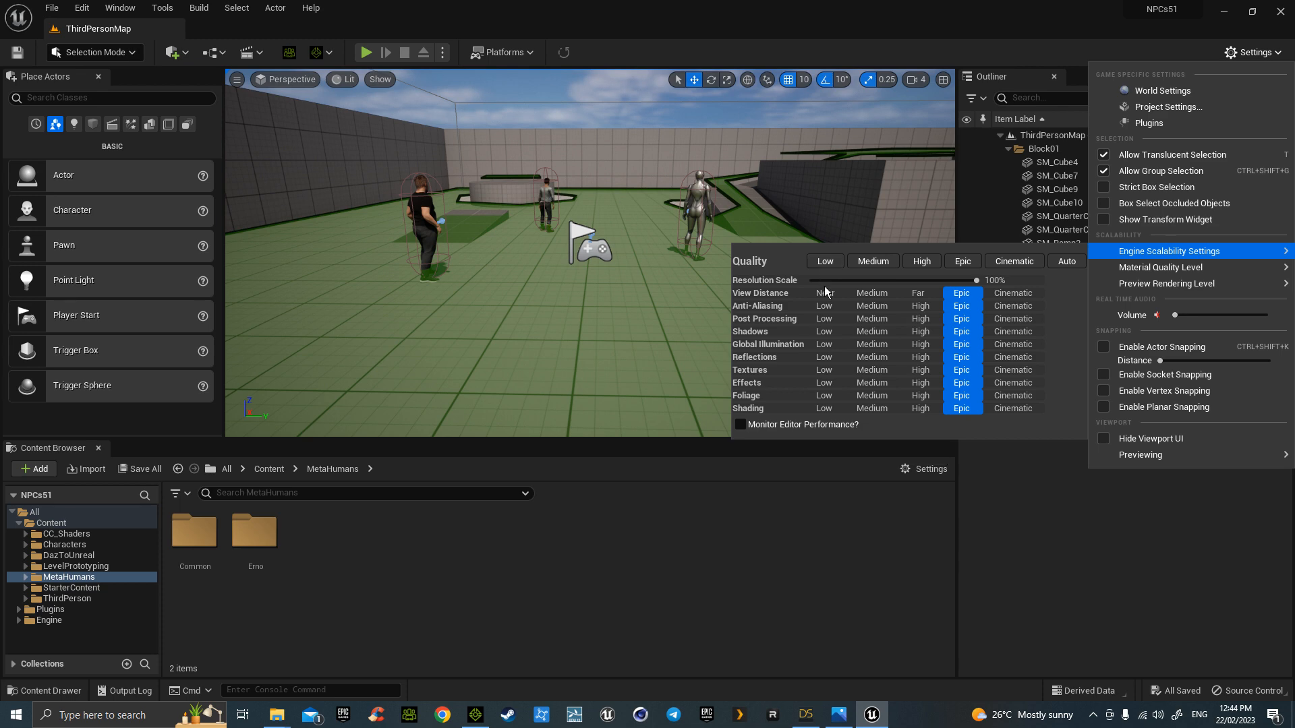
drag(0, 80, 721, 45)
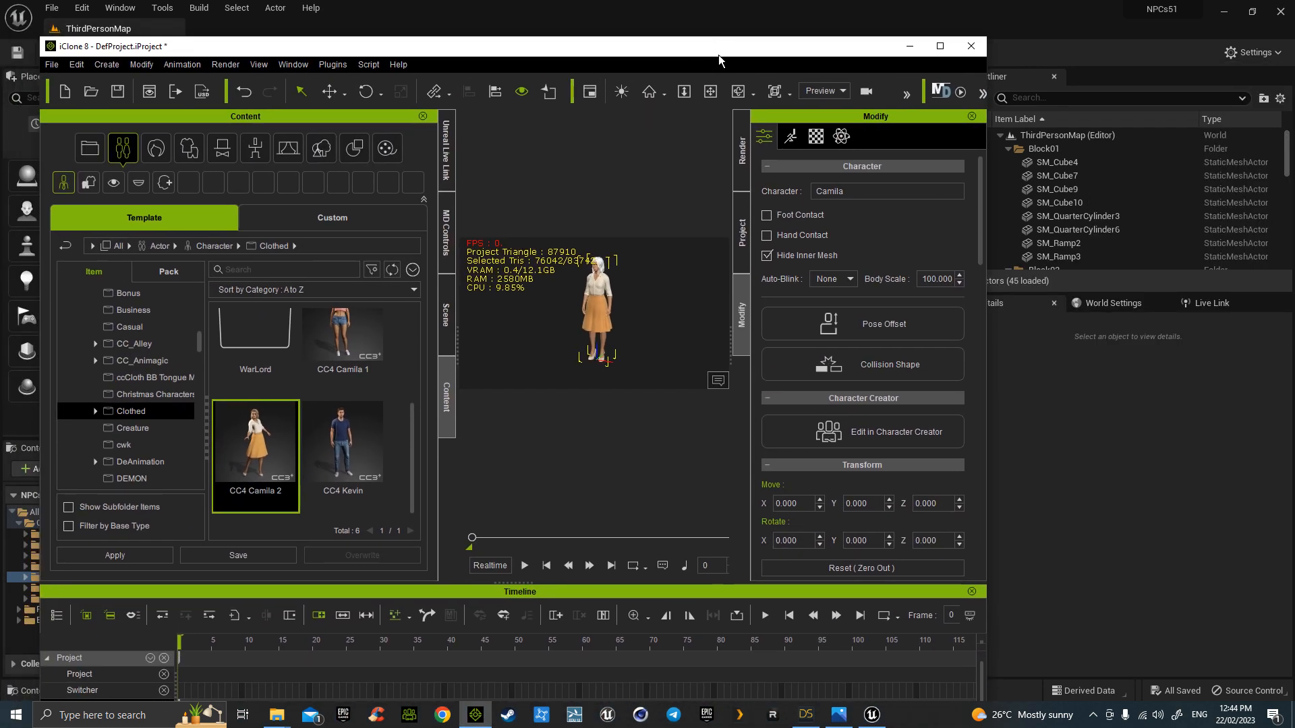
- Send the ticked Camila character to Unreal with Transfer File
click(446, 169)
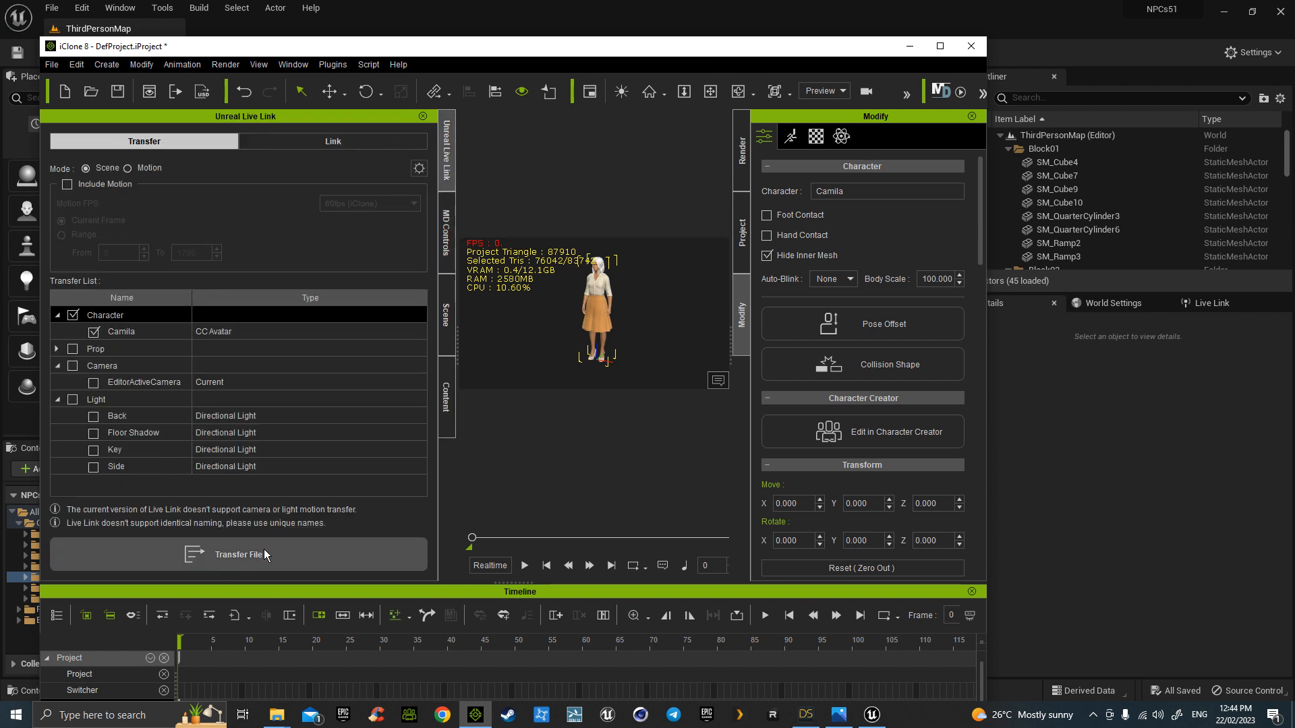
click(309, 556)
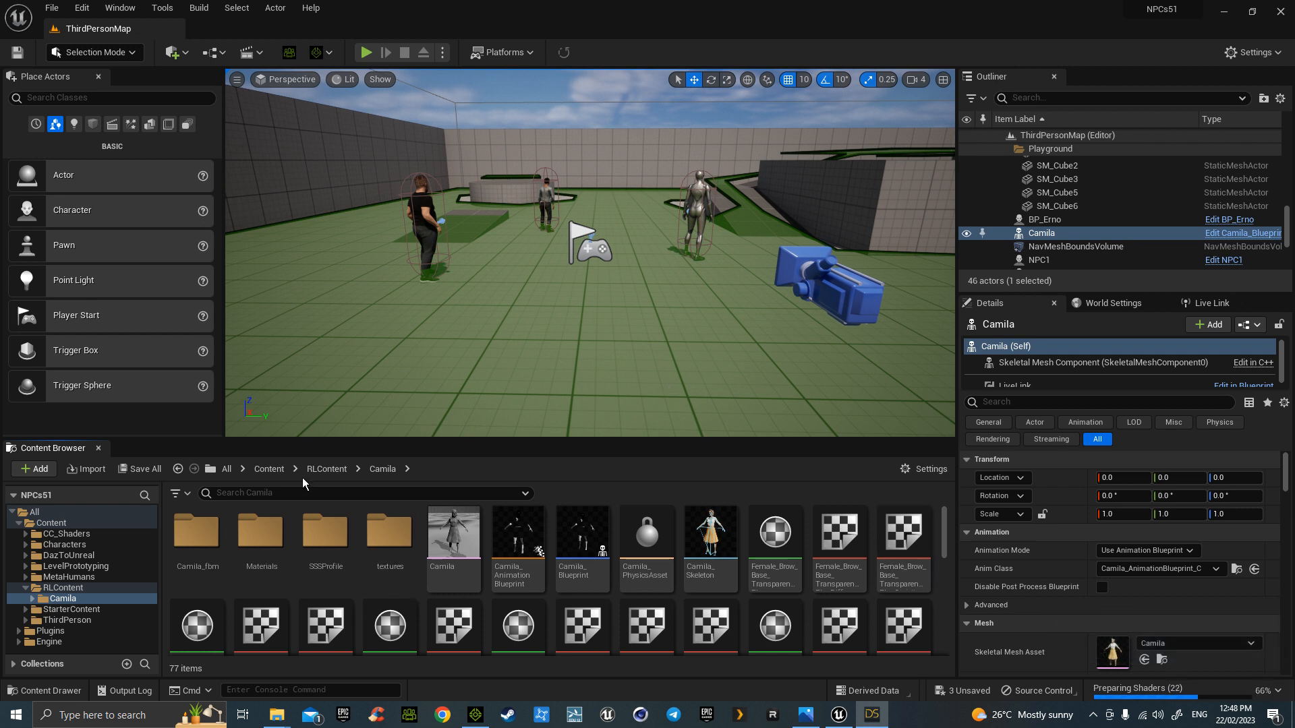
- Open the NPC3 blueprint from ThirdPerson/Blueprints and set its mesh to Camila
click(269, 470)
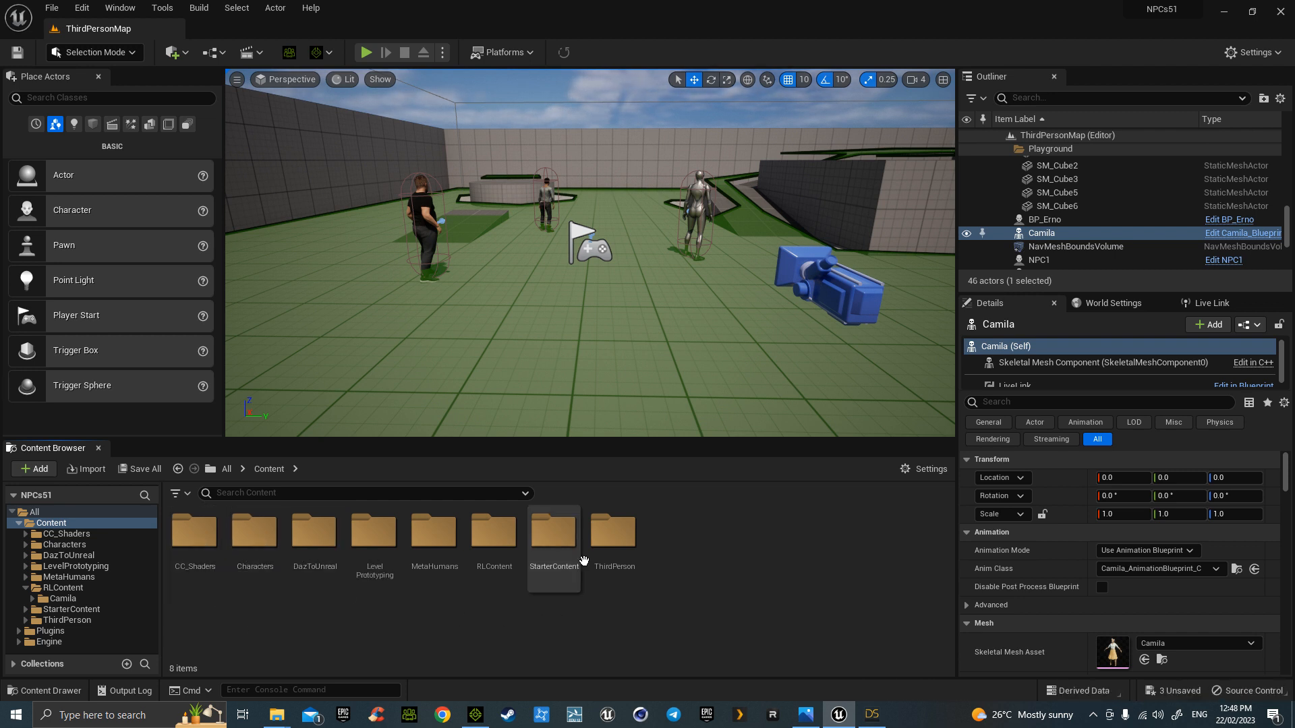
double_click(613, 537)
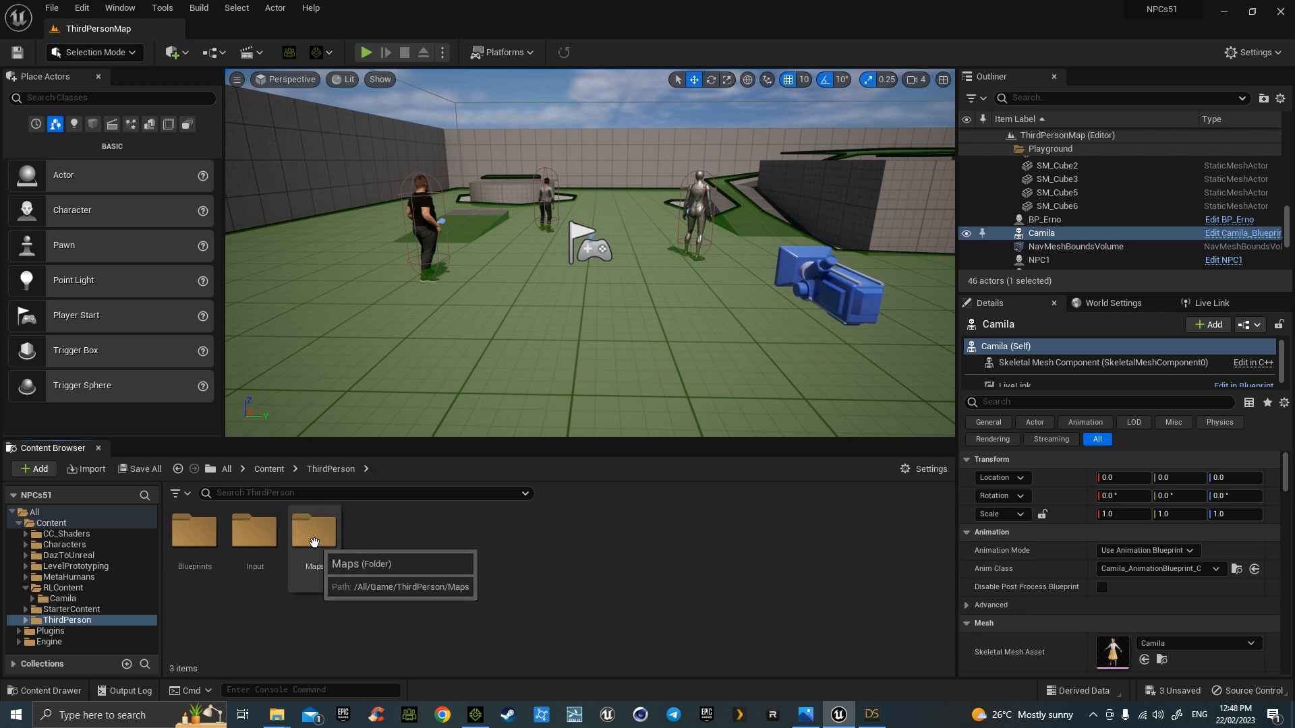
double_click(194, 531)
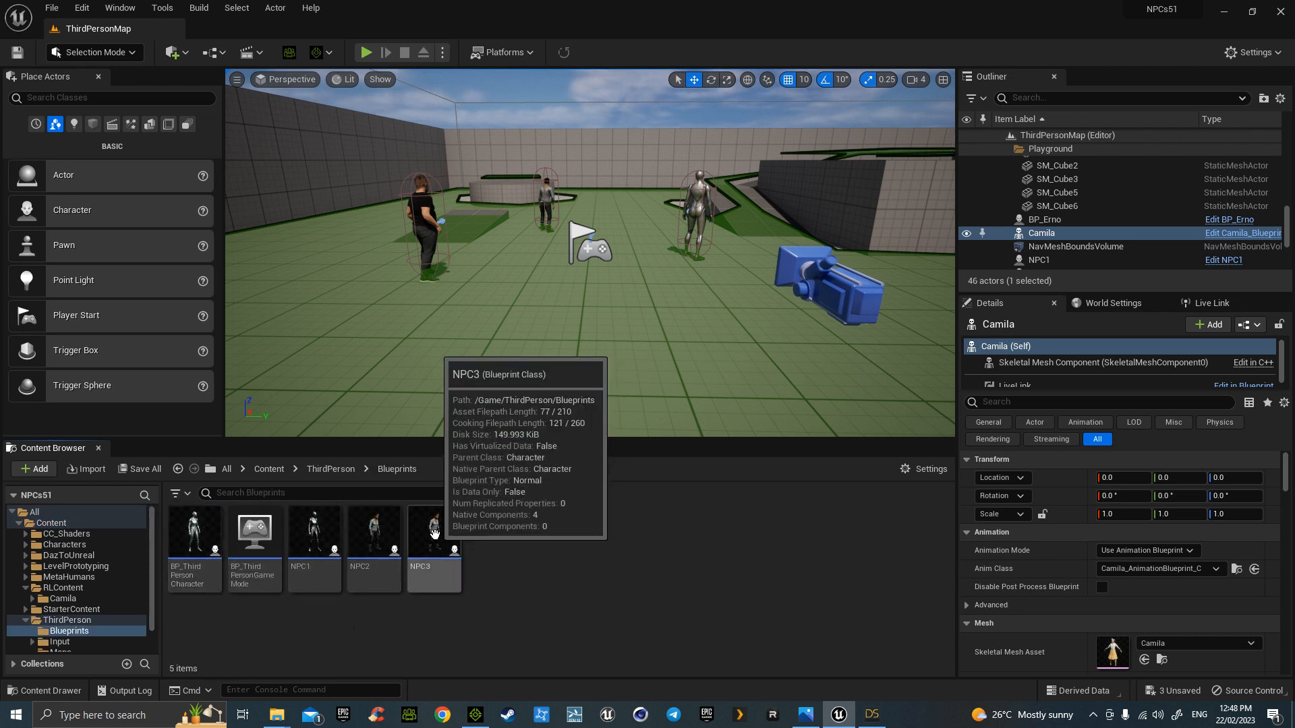
click(542, 207)
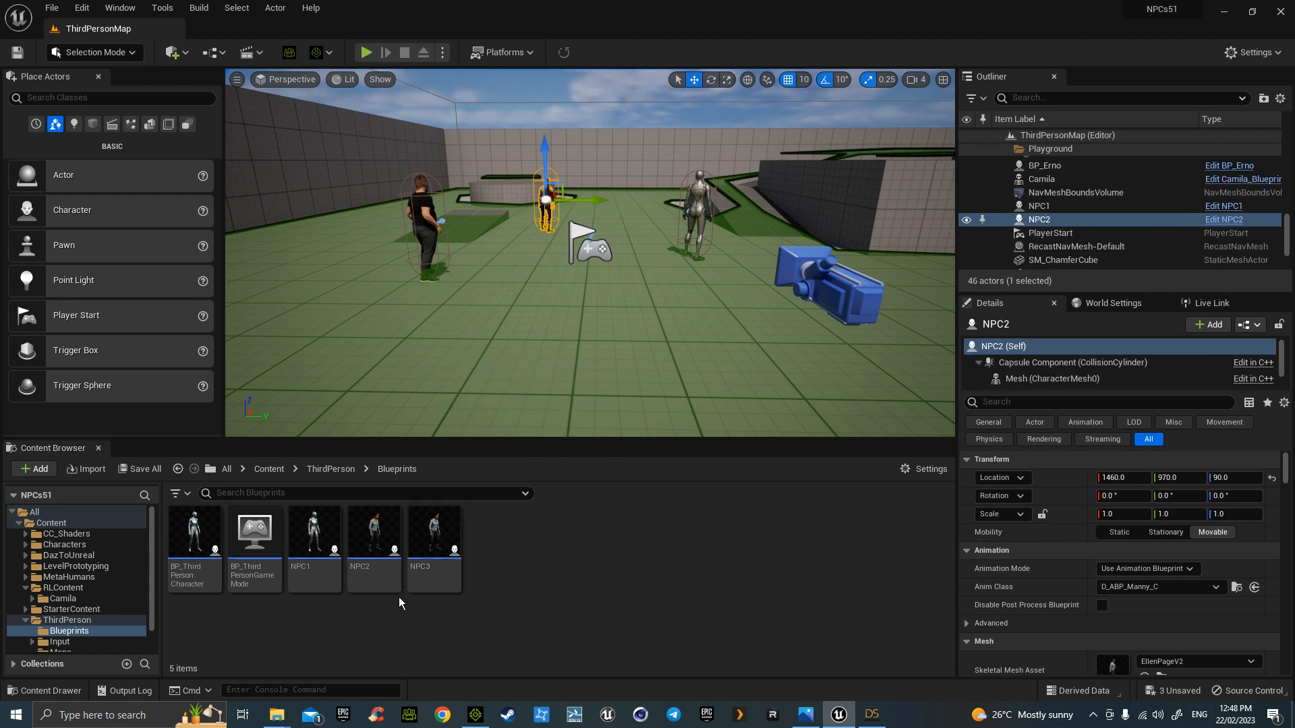
double_click(435, 539)
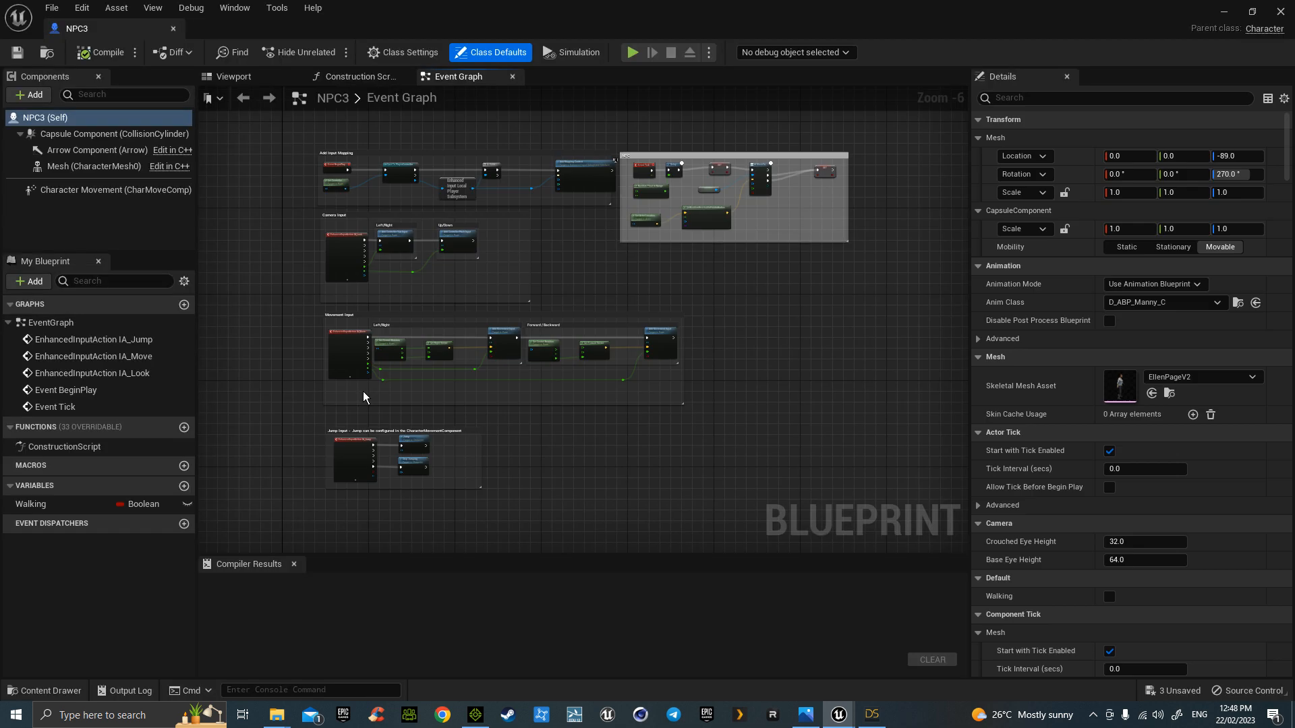
click(114, 169)
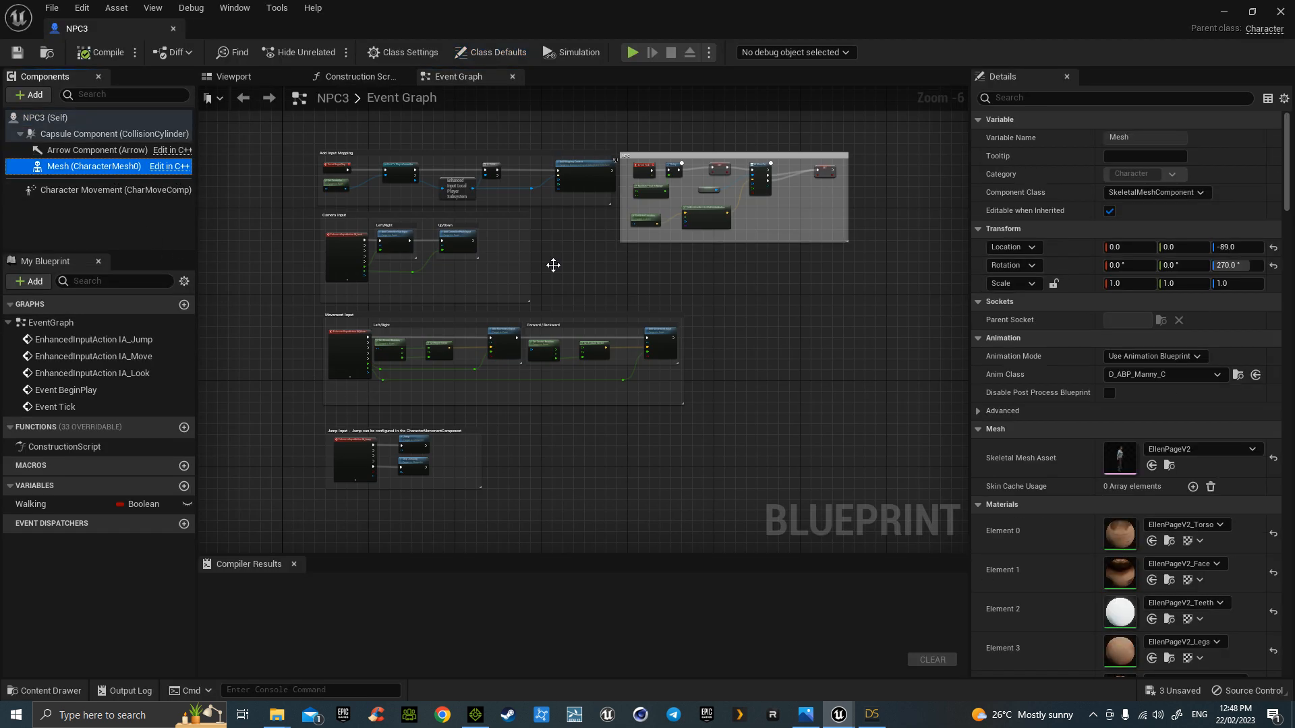
click(1191, 449)
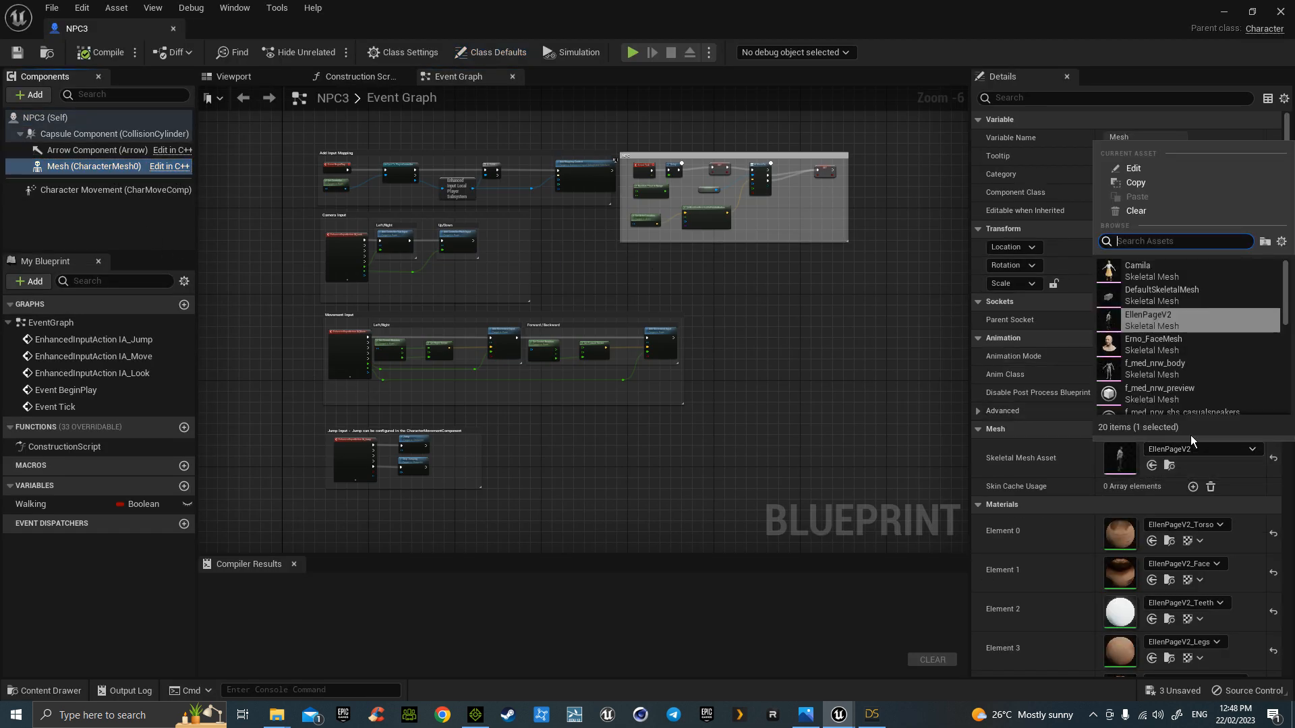
click(1154, 273)
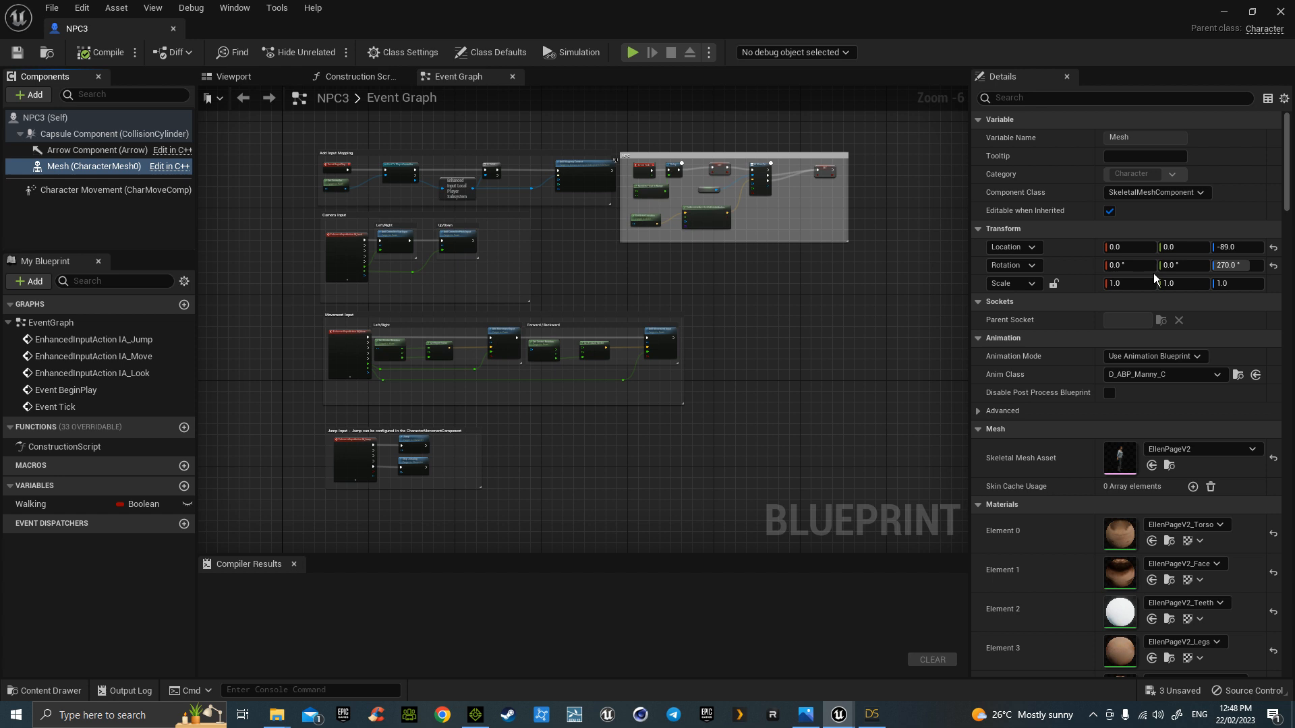
- Set NPC3's Anim Class to ABP_Quinn_C, dock the blueprint tab, and return to ThirdPersonMap
click(1176, 375)
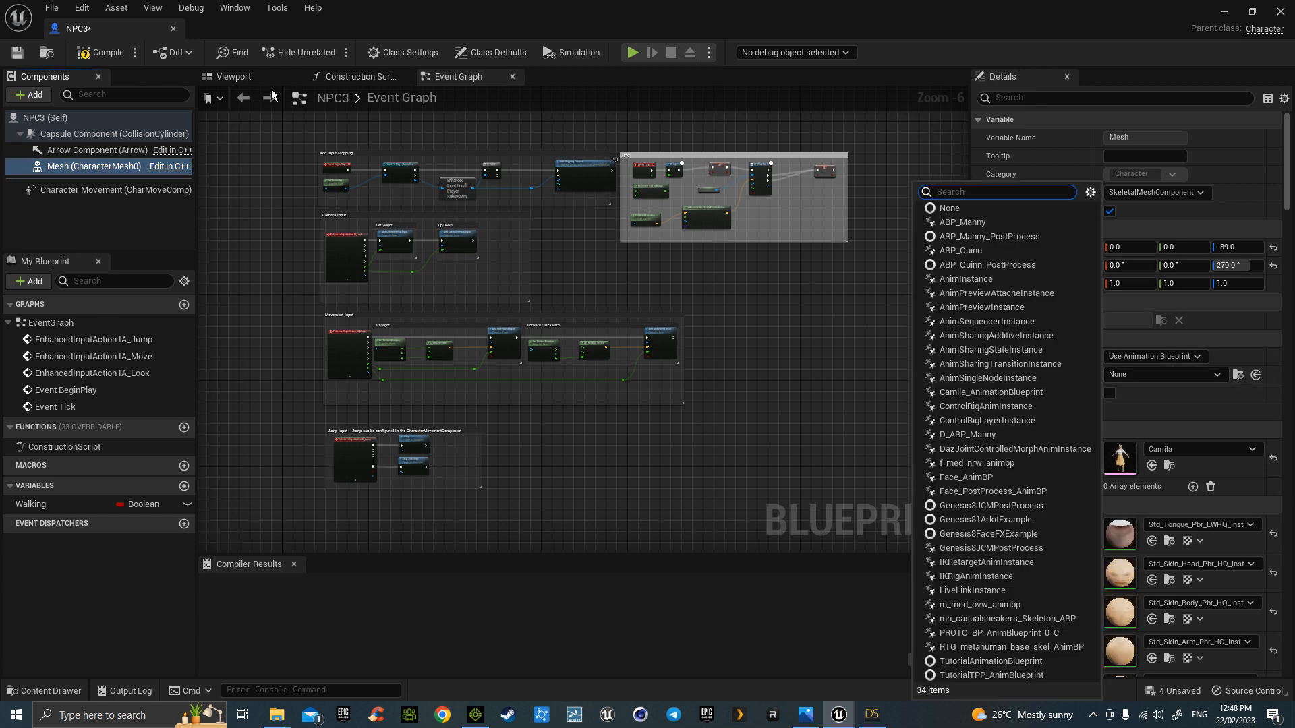
click(265, 81)
click(1181, 378)
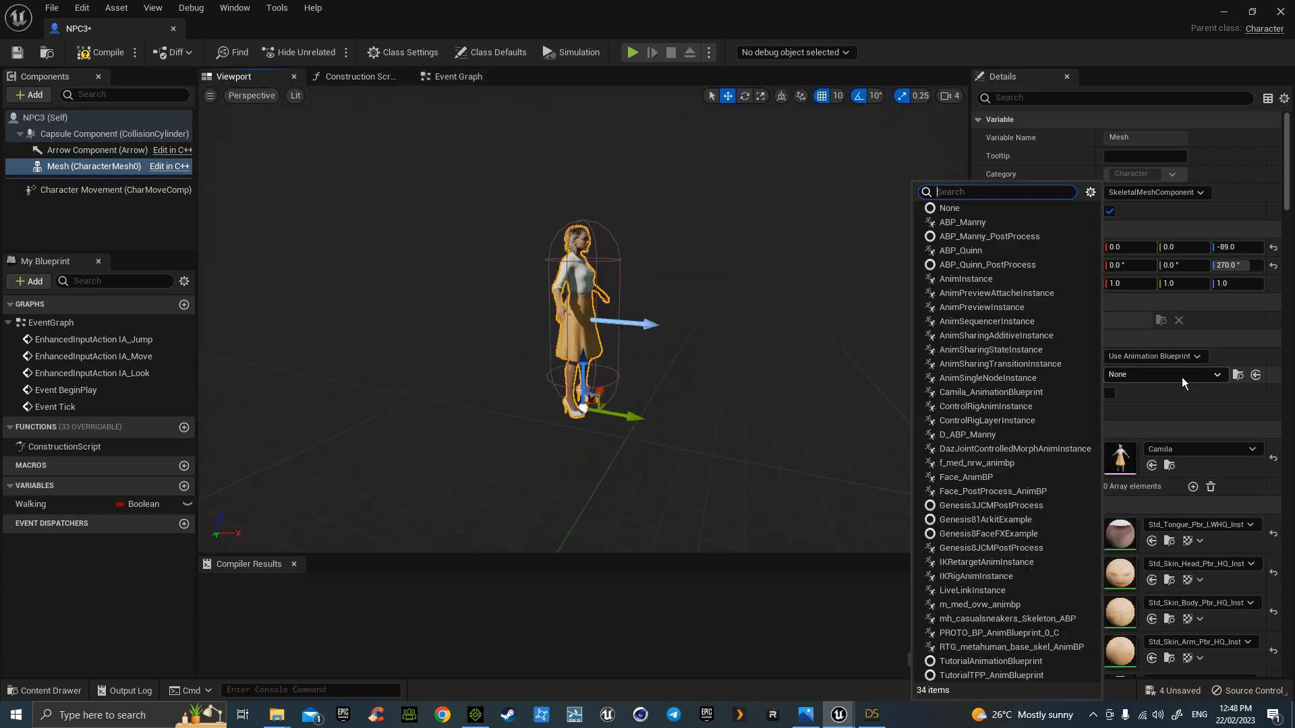
click(985, 250)
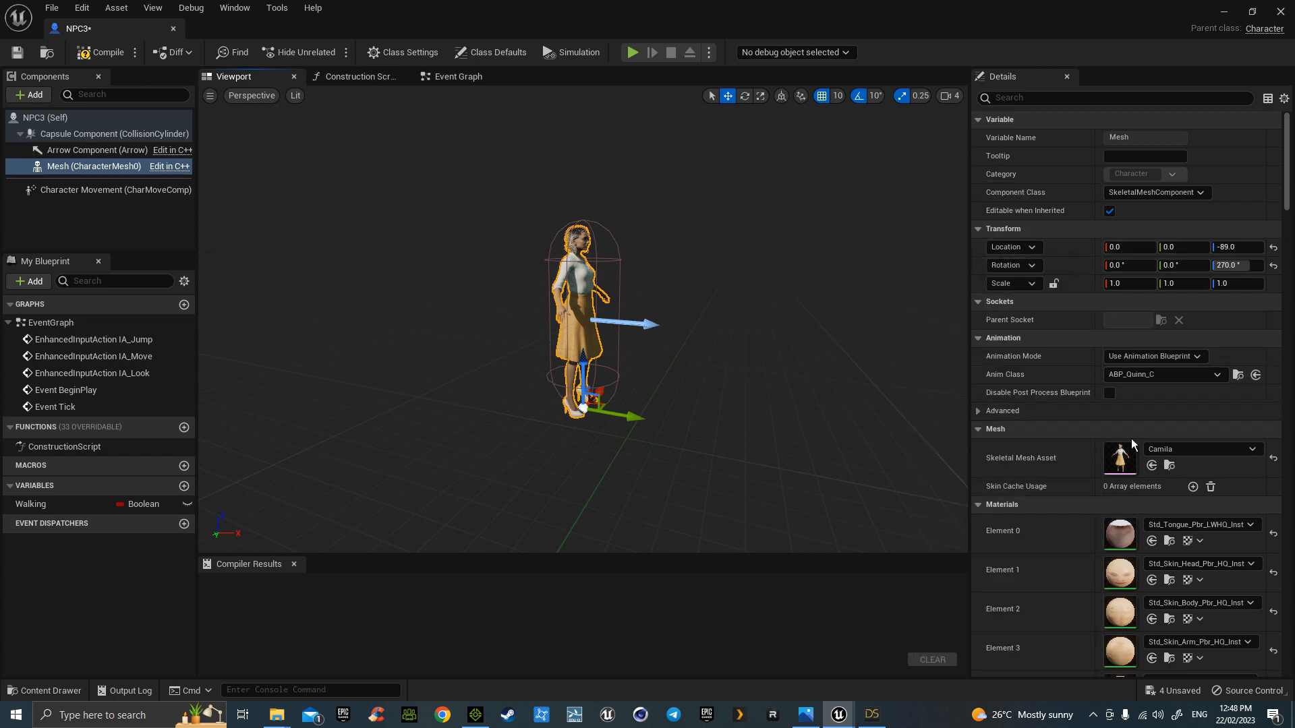
drag(115, 29, 169, 30)
click(161, 29)
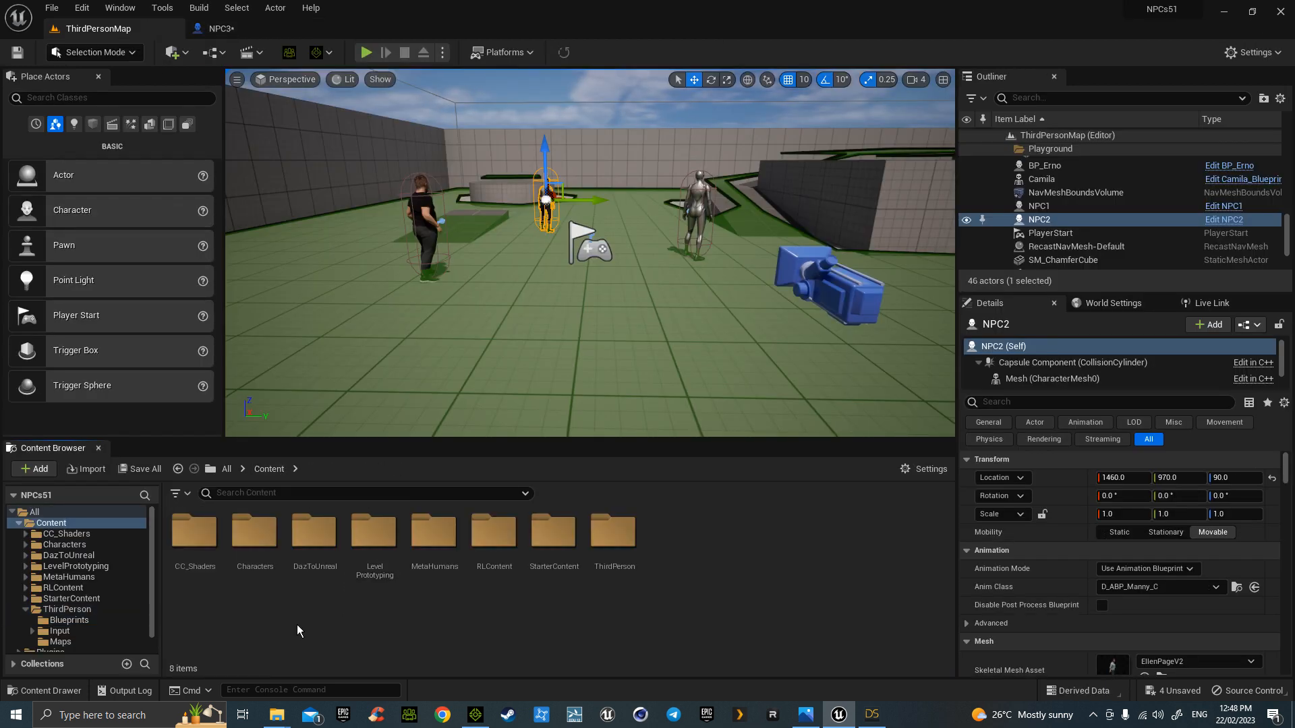
- In Characters/Mannequins/Animations, start Duplicate and Retarget on ABP_Quinn
click(268, 536)
double_click(269, 536)
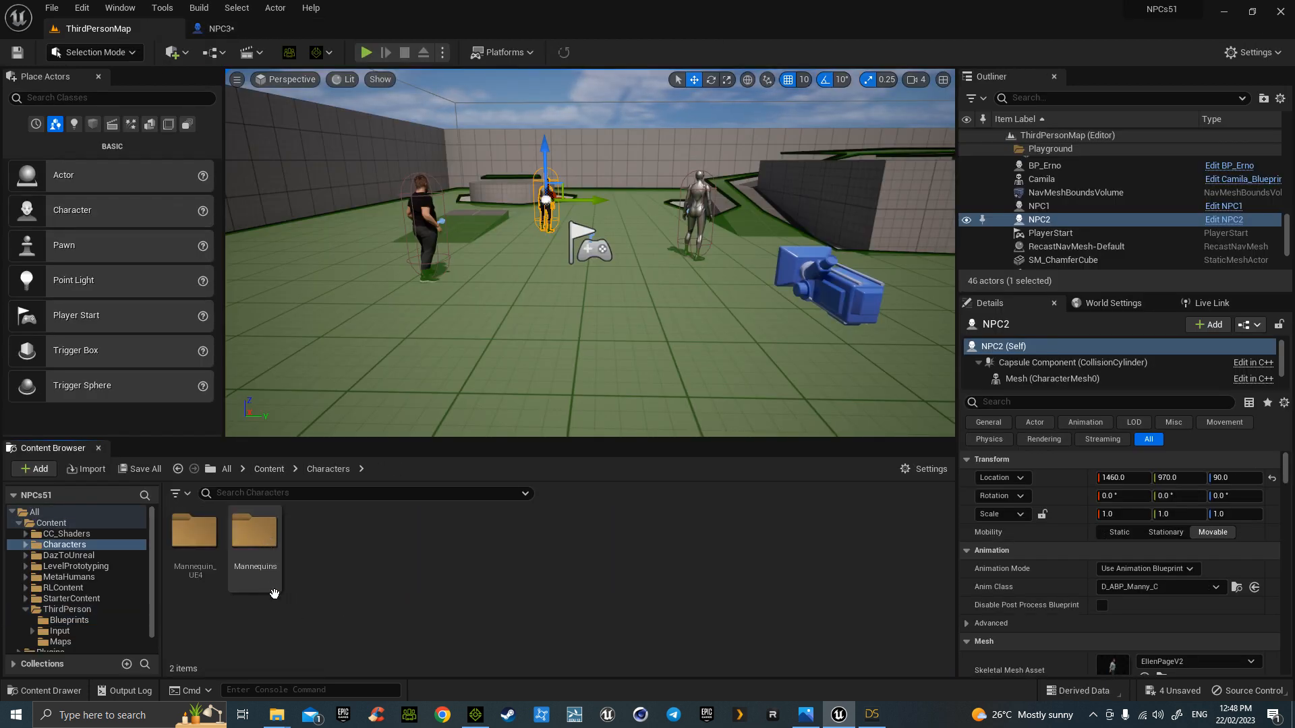
double_click(257, 533)
click(195, 533)
double_click(195, 533)
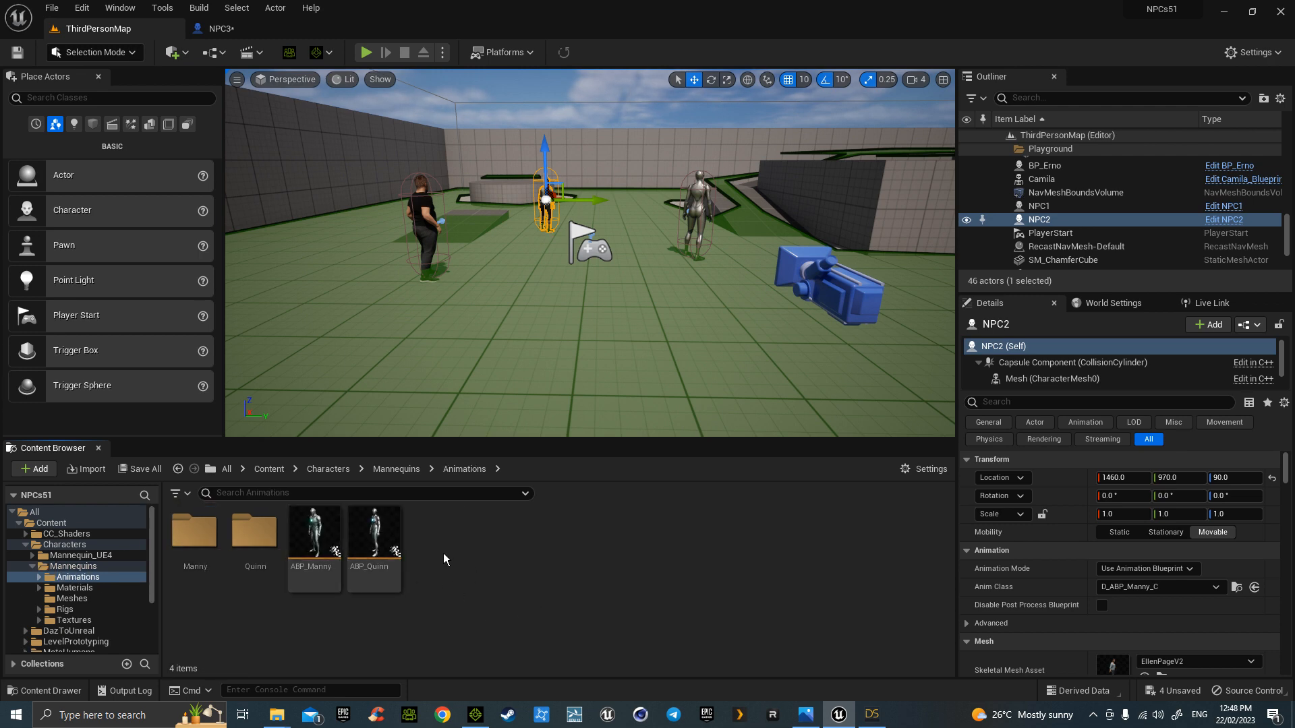
right_click(375, 538)
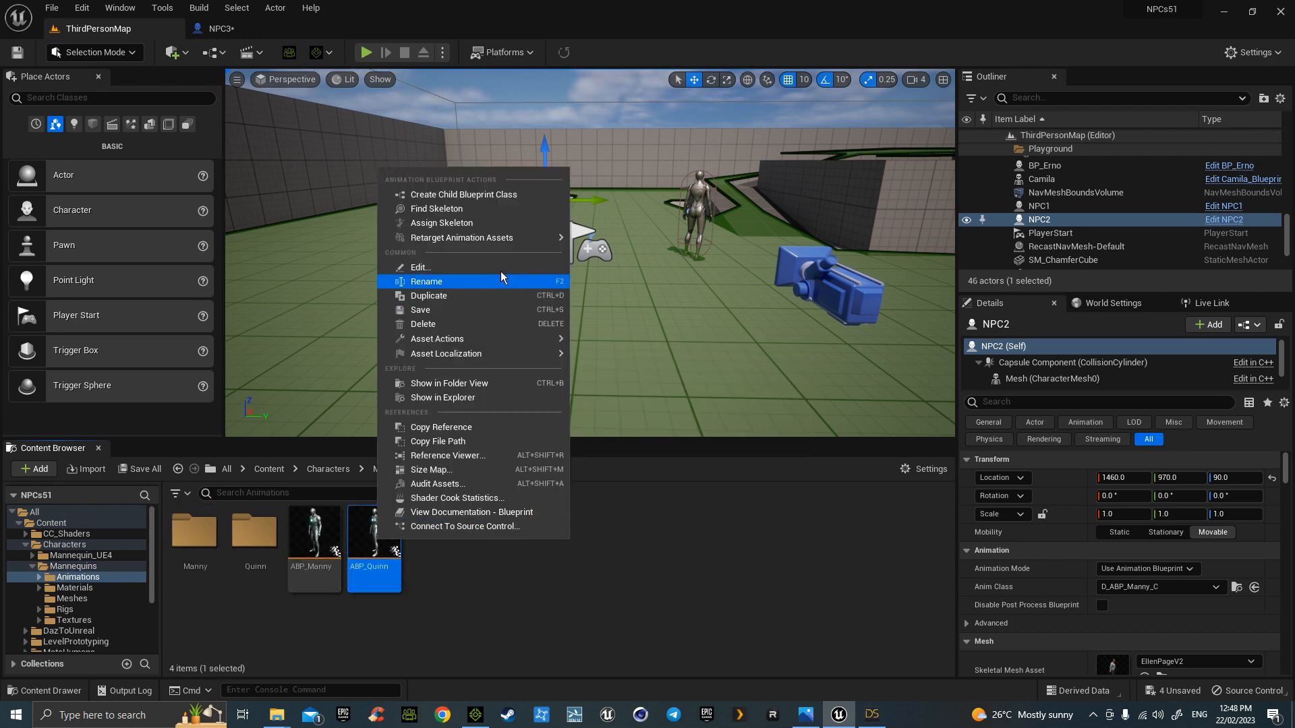
mouse_move(499, 238)
click(613, 260)
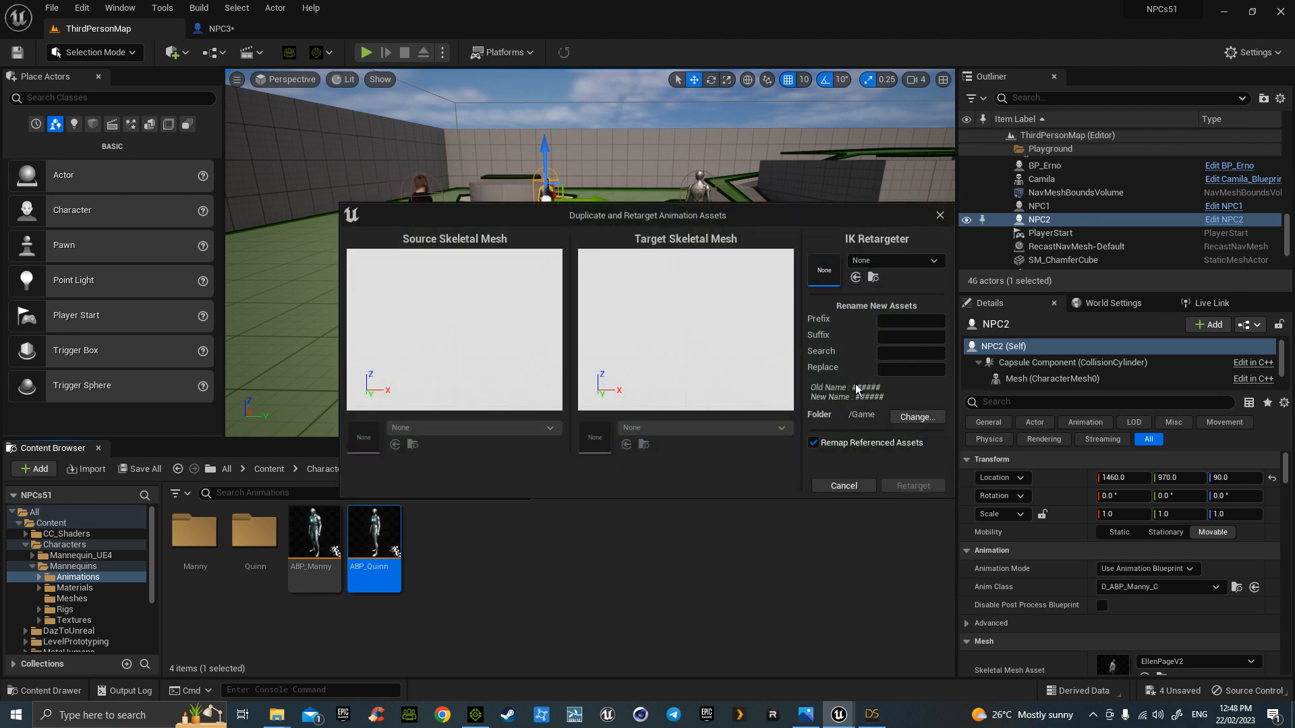
- Retarget onto the Camila mesh with prefix CC_ into RLContent/Camila
click(904, 261)
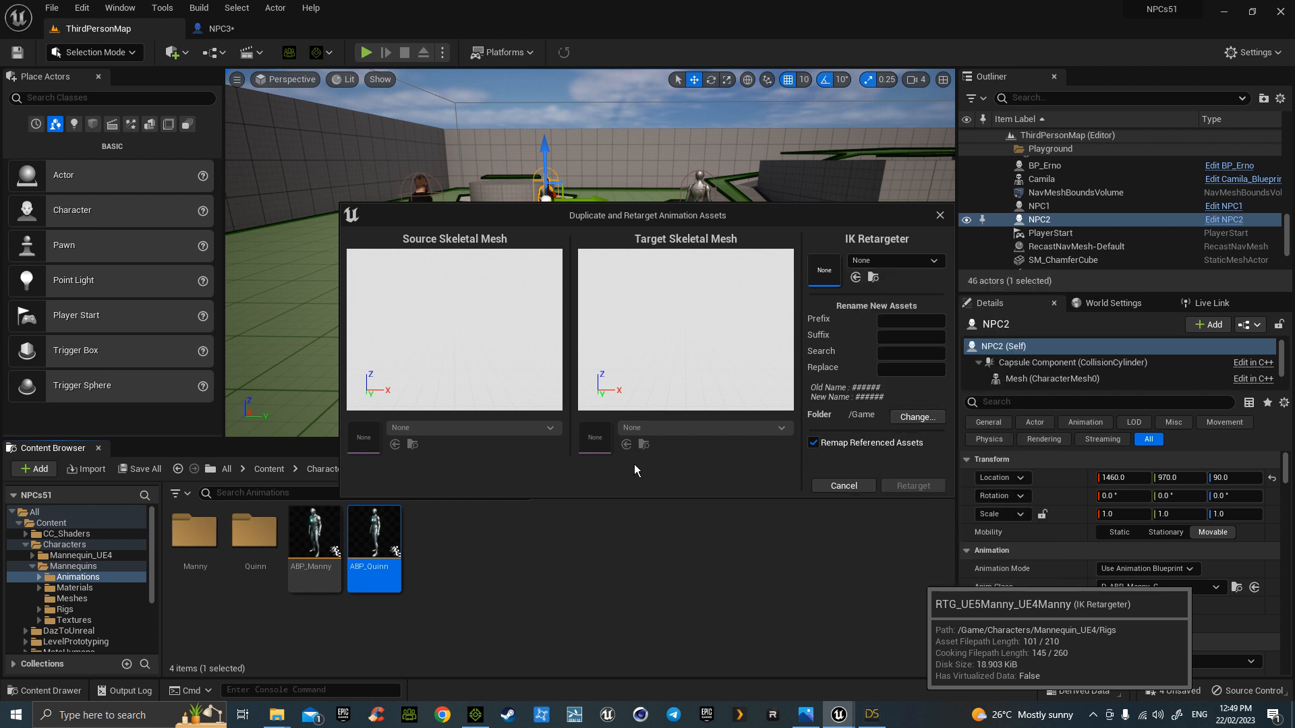
click(689, 430)
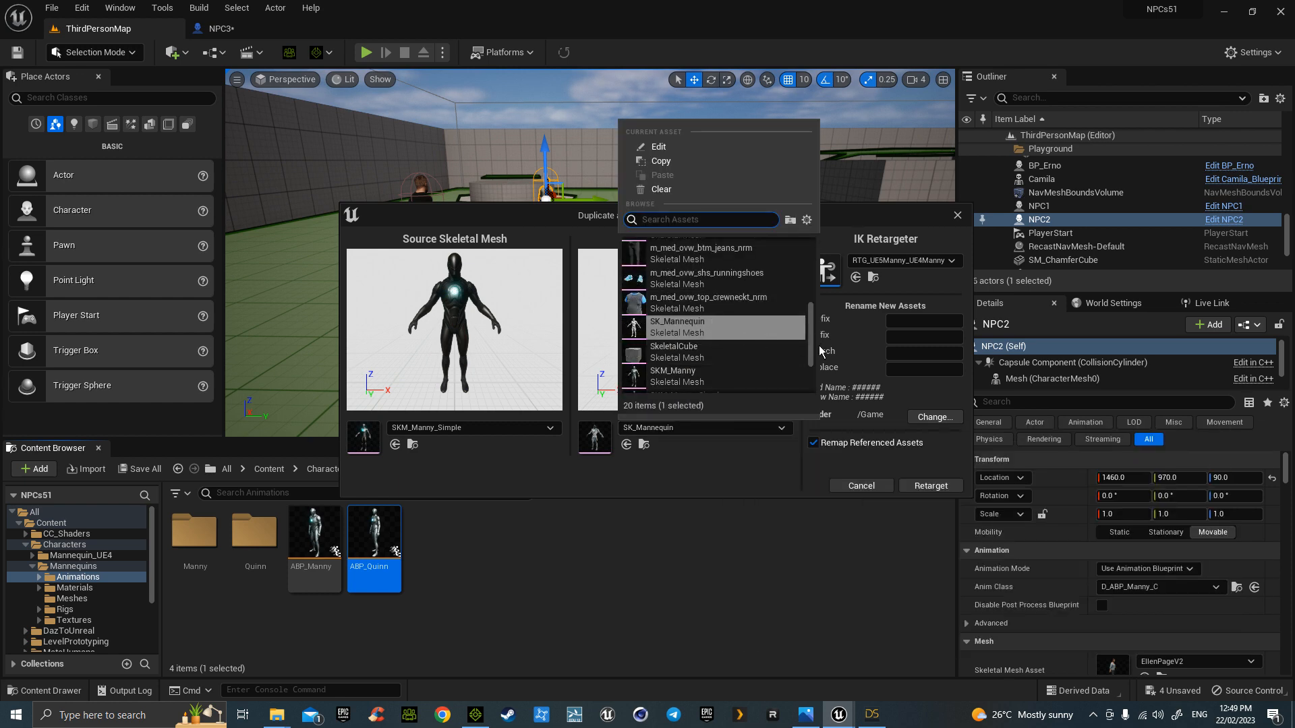
drag(812, 311, 813, 244)
click(743, 255)
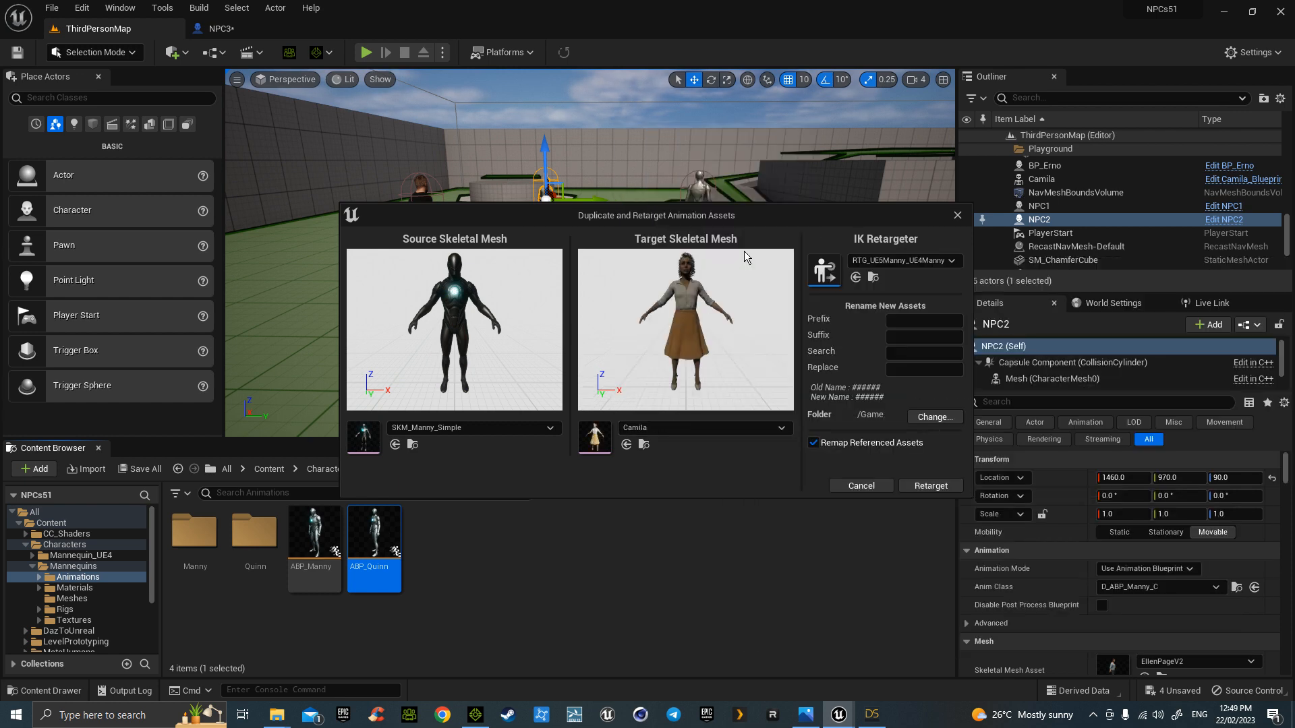
click(901, 319)
text(CC_)
click(935, 417)
click(520, 341)
click(556, 352)
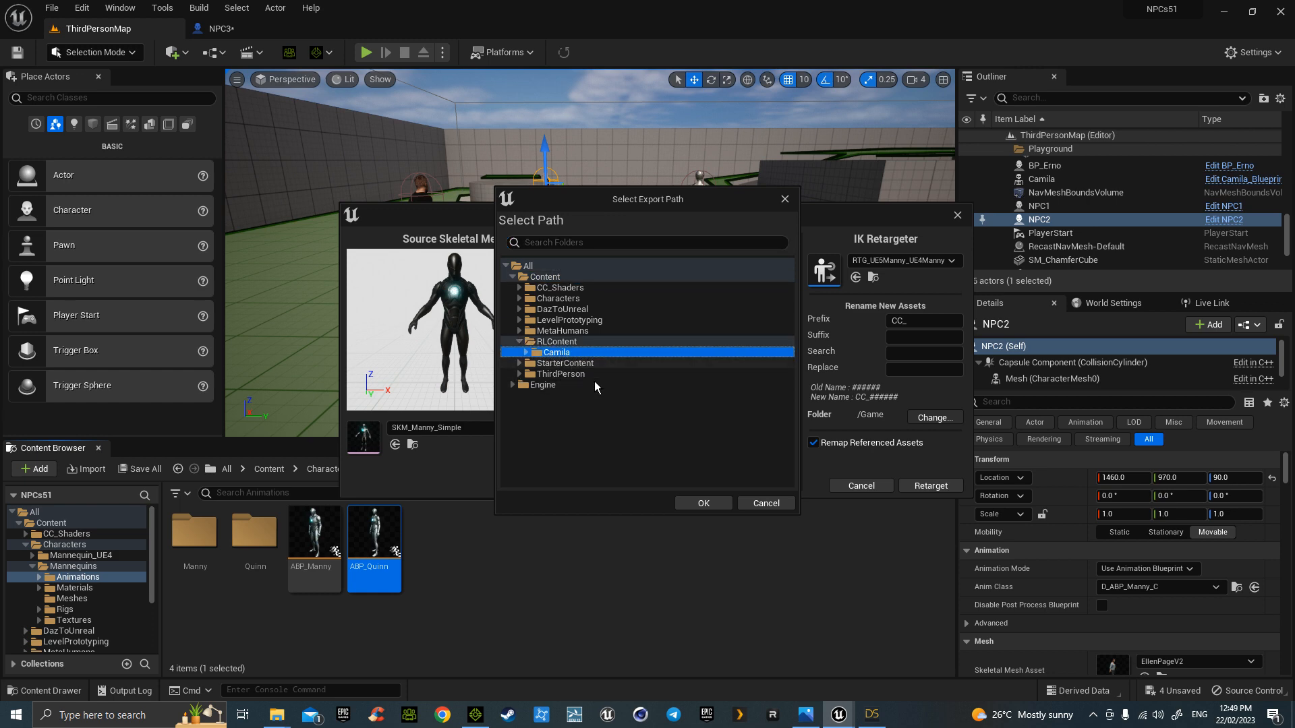
click(705, 502)
click(960, 488)
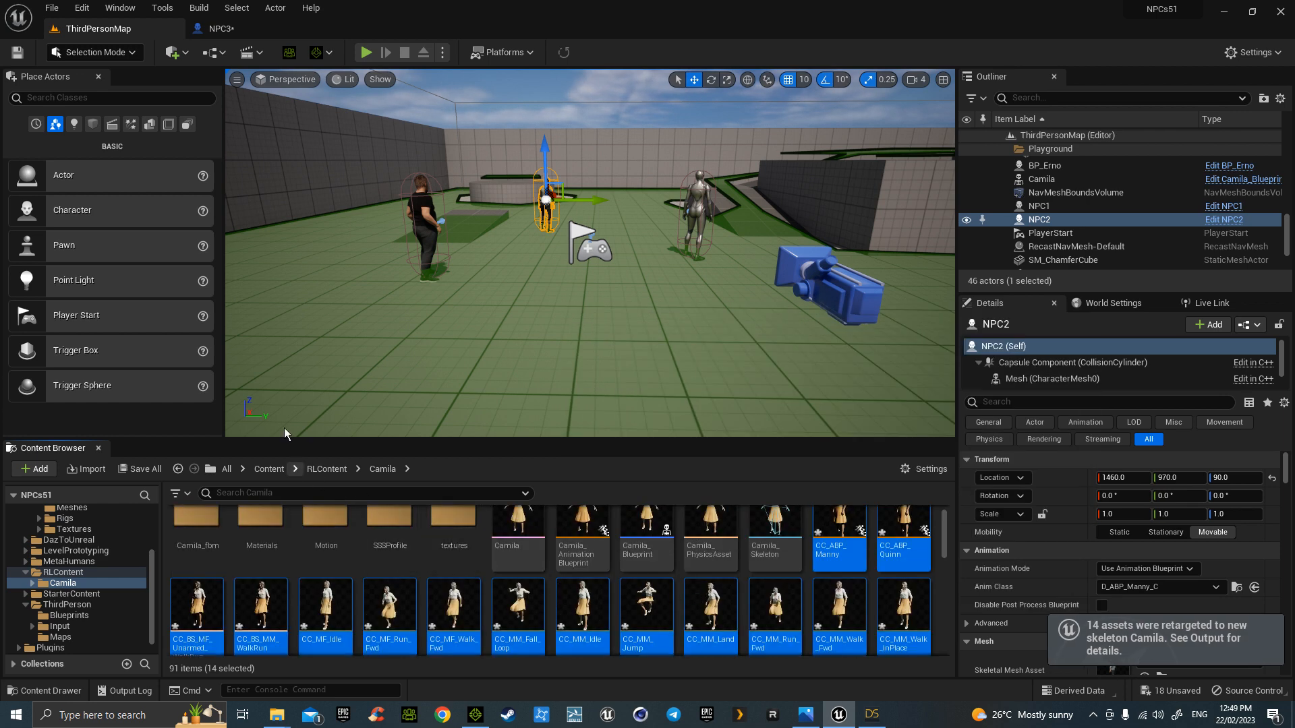
- Set NPC3's Anim Class to CC_ABP_Quinn_C and compile the blueprint
click(241, 31)
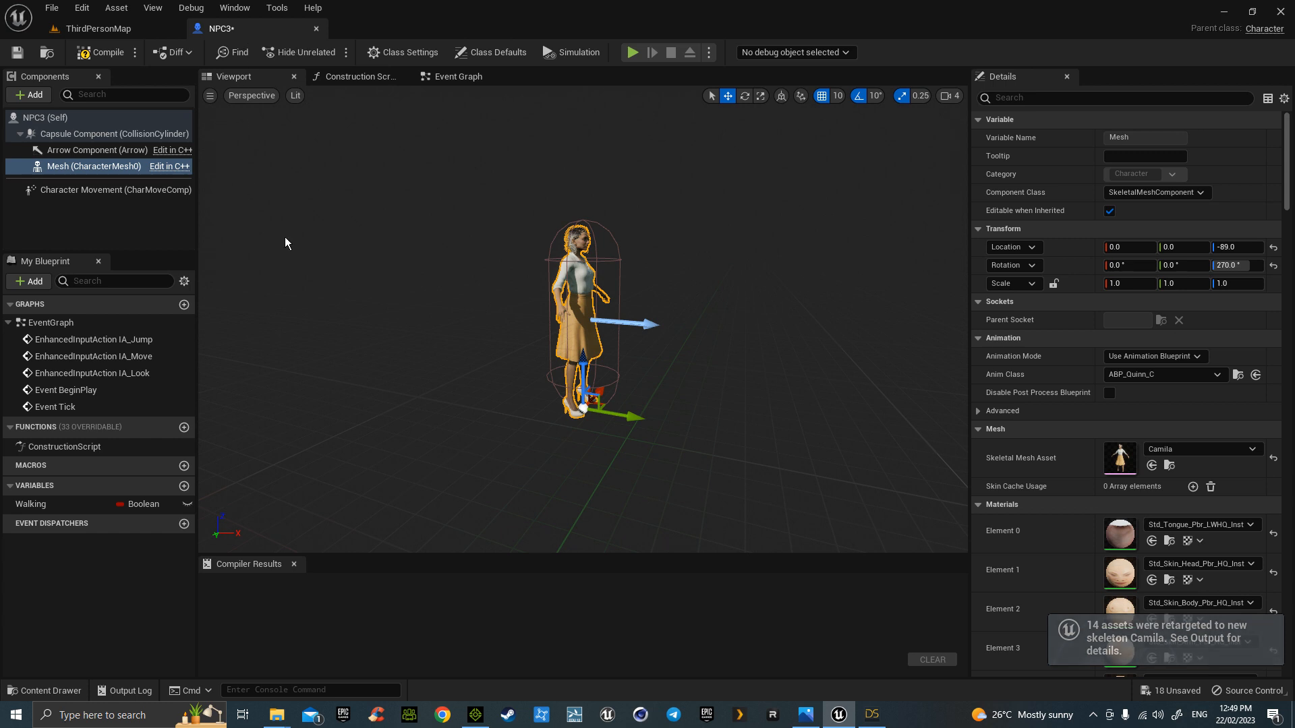
click(1173, 374)
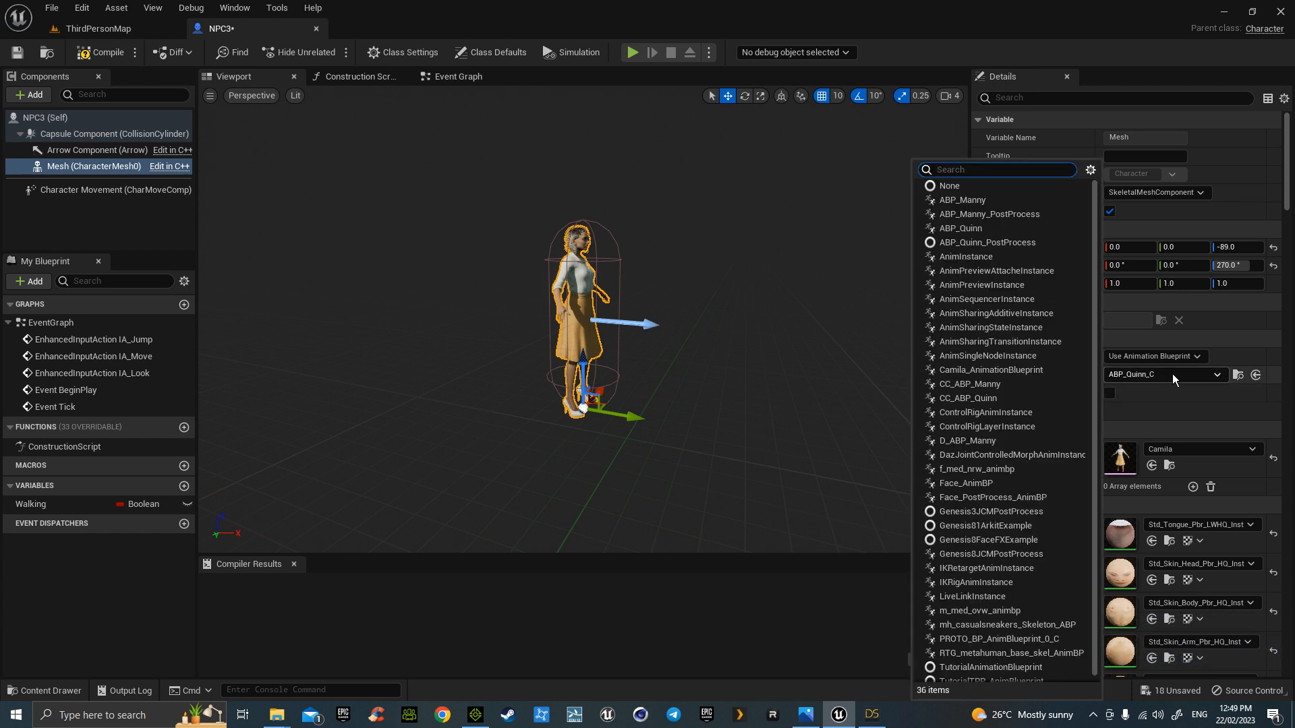
click(960, 398)
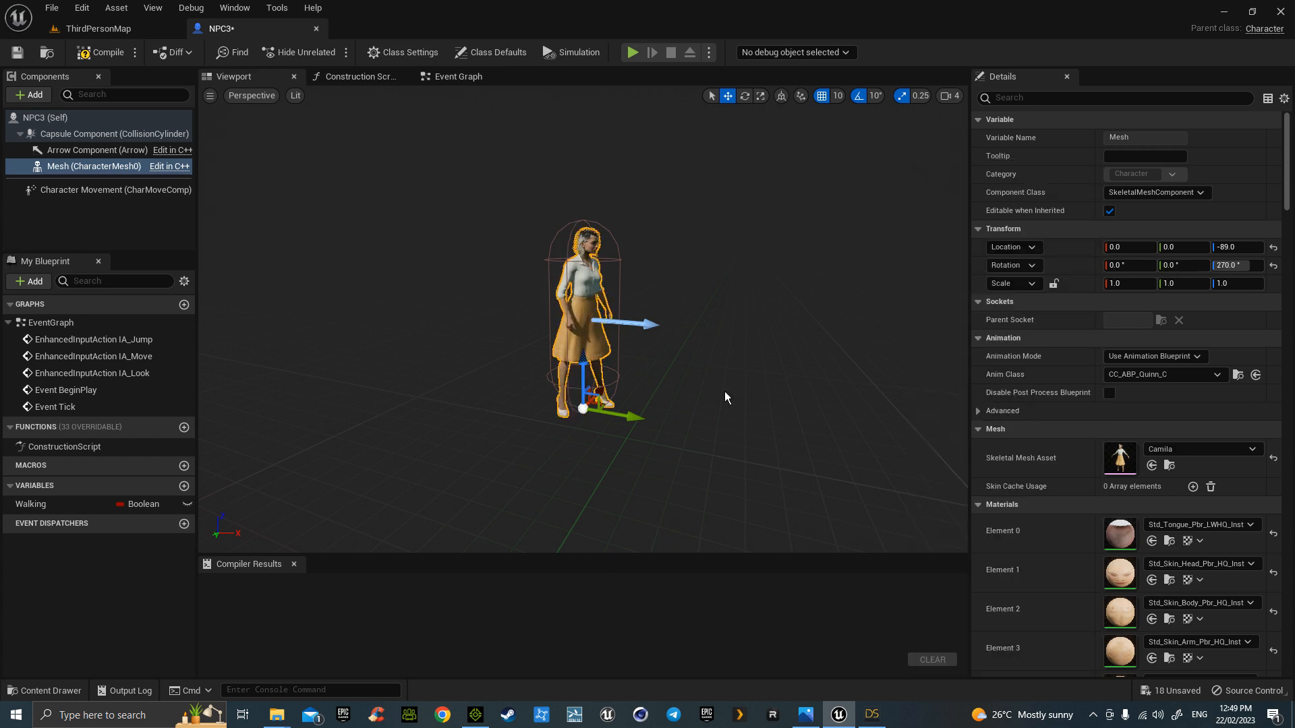
click(101, 53)
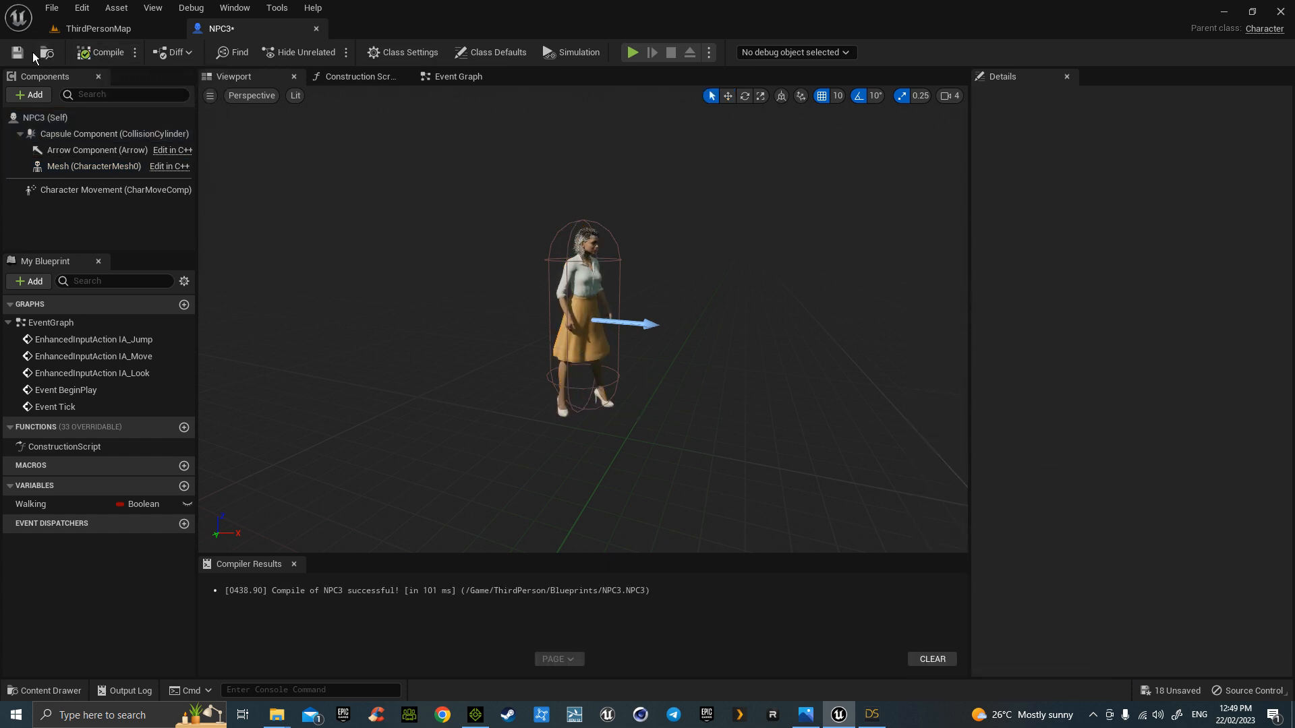
- Drag NPC3 from ThirdPerson/Blueprints into the ThirdPersonMap viewport
click(129, 31)
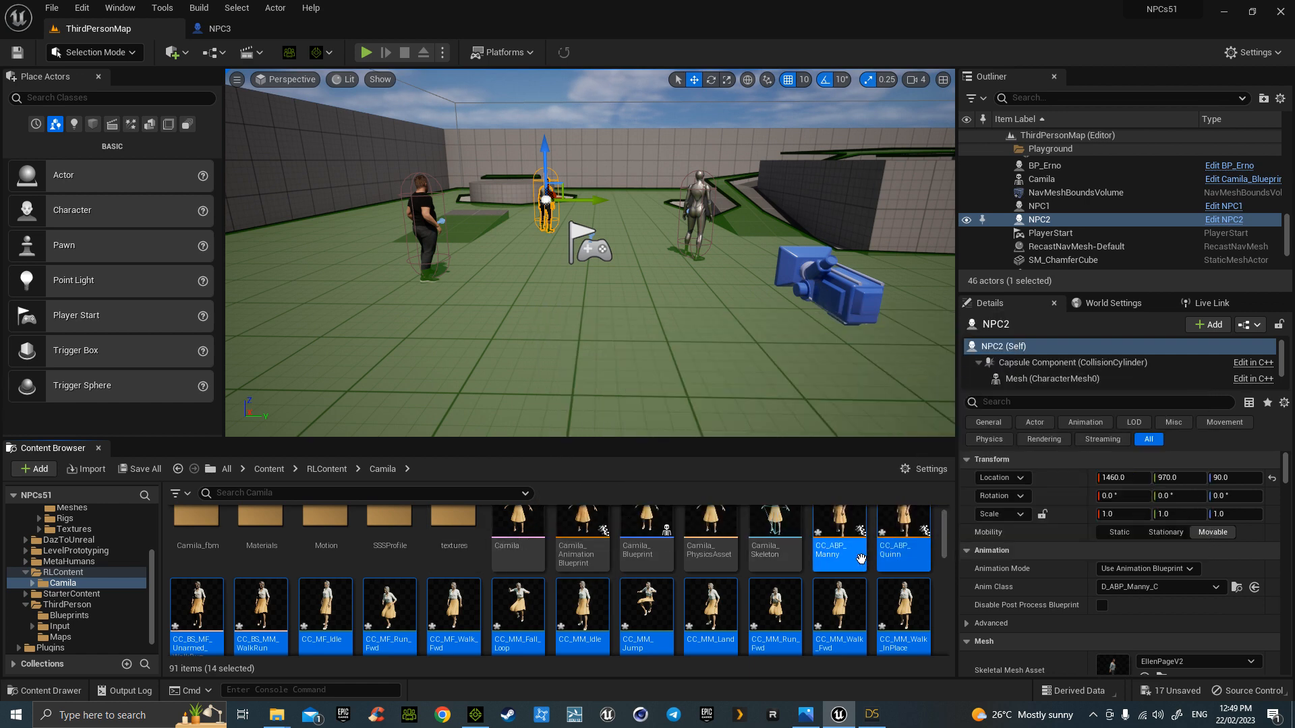
click(843, 531)
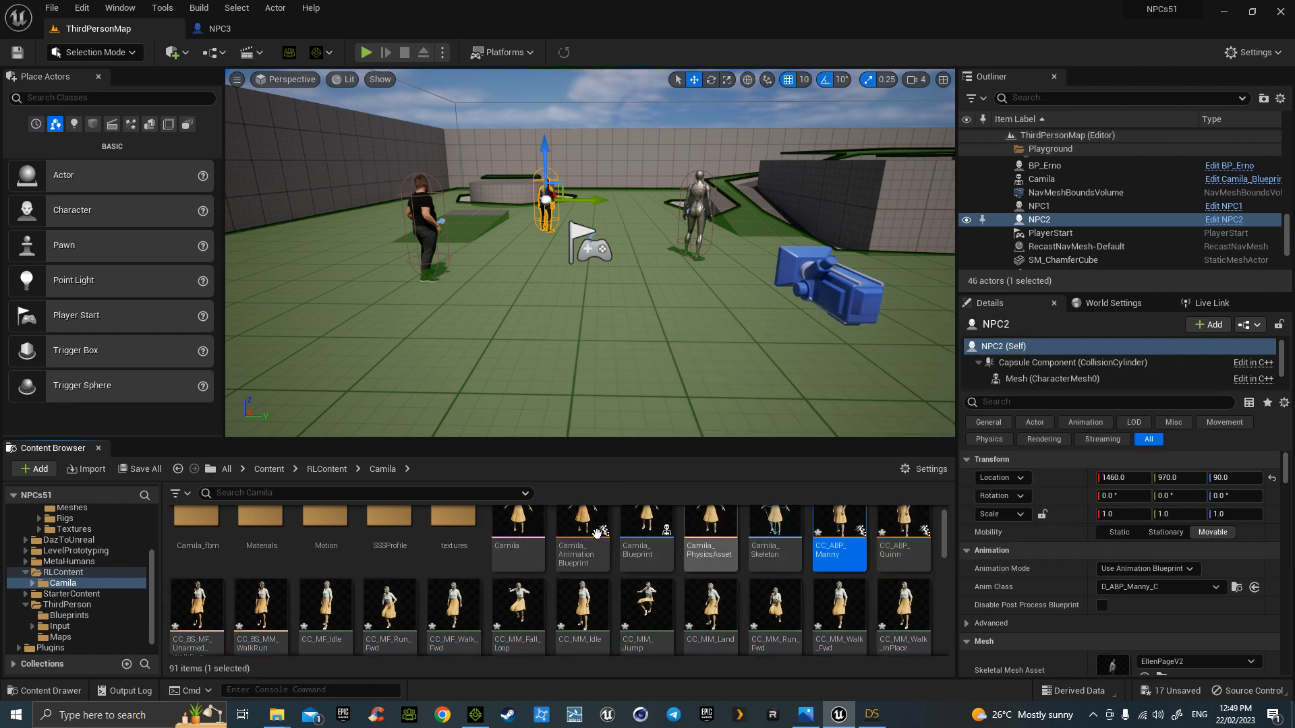
click(269, 469)
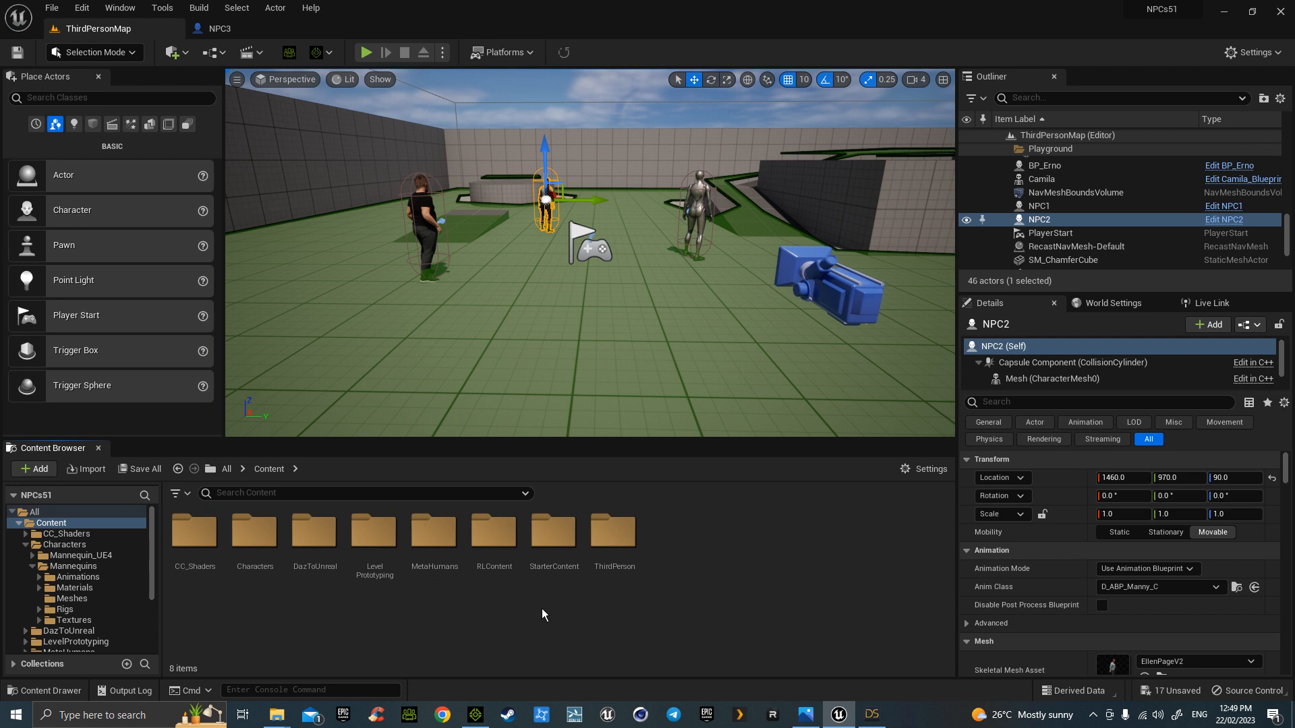
double_click(615, 533)
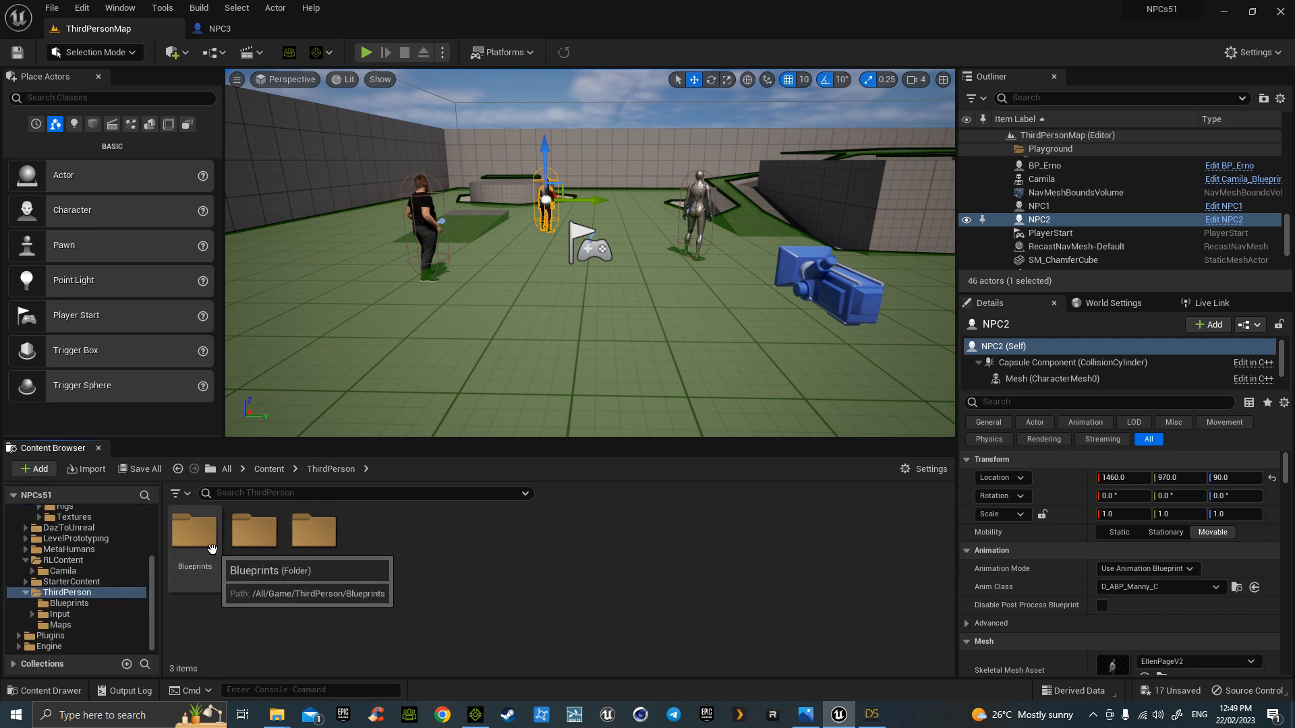
double_click(194, 531)
click(429, 541)
drag(429, 541, 536, 330)
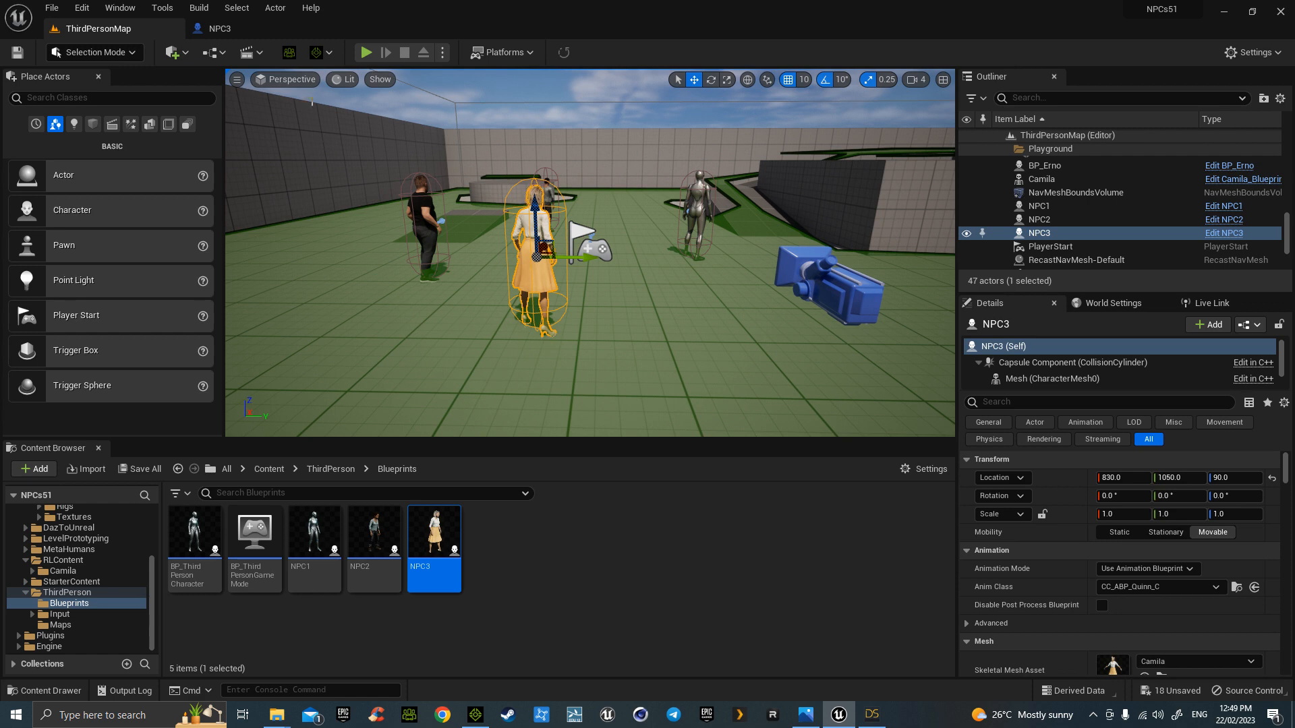
click(366, 52)
click(747, 348)
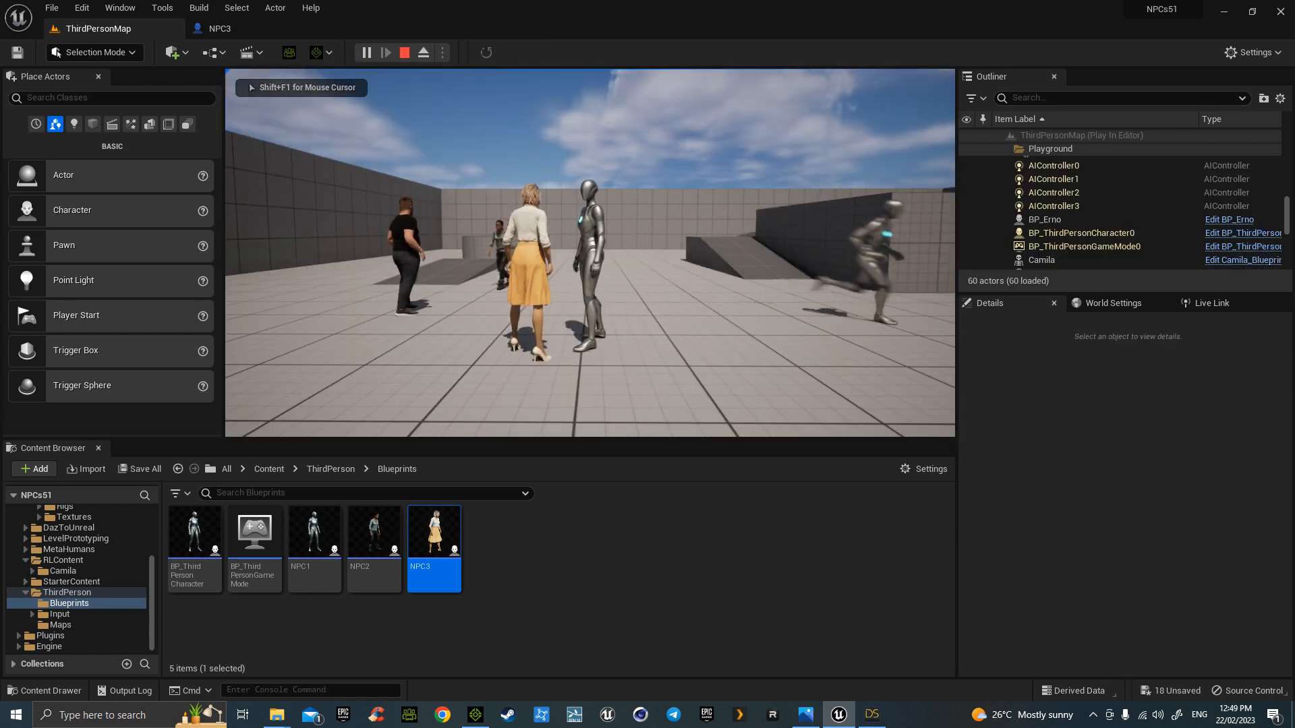
key(a)
key(w)
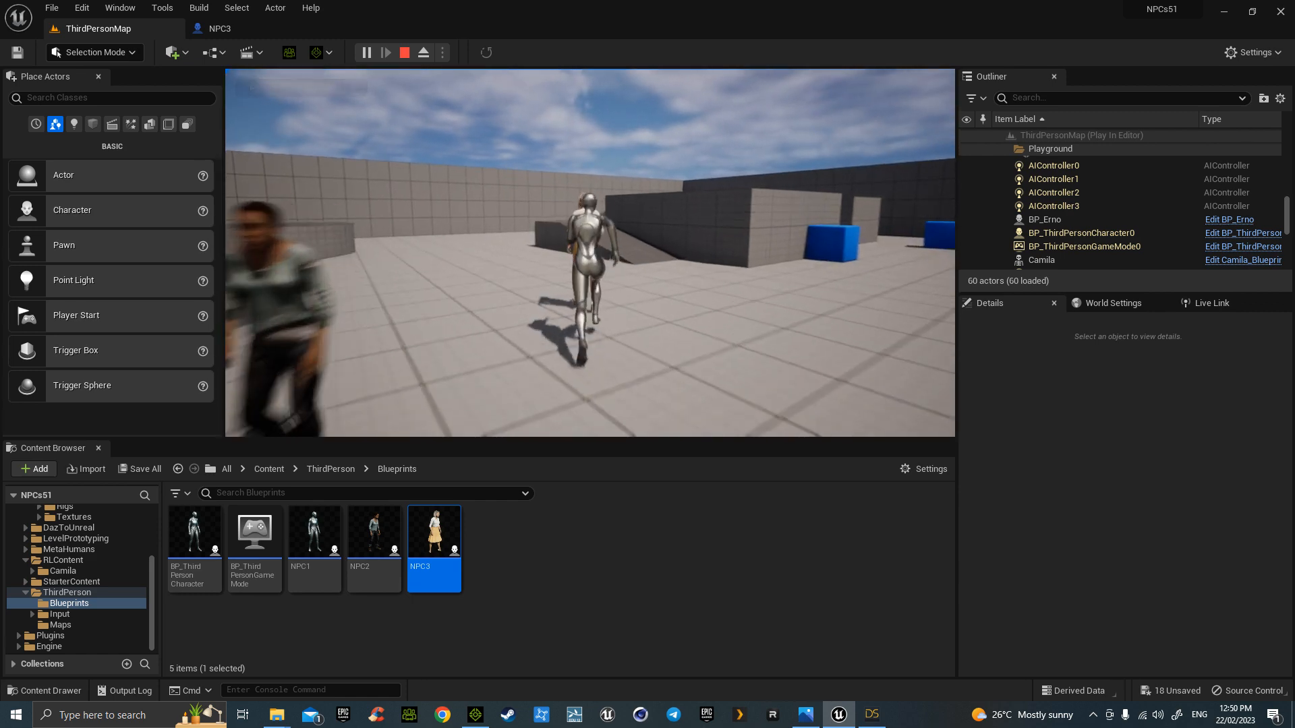
key(a)
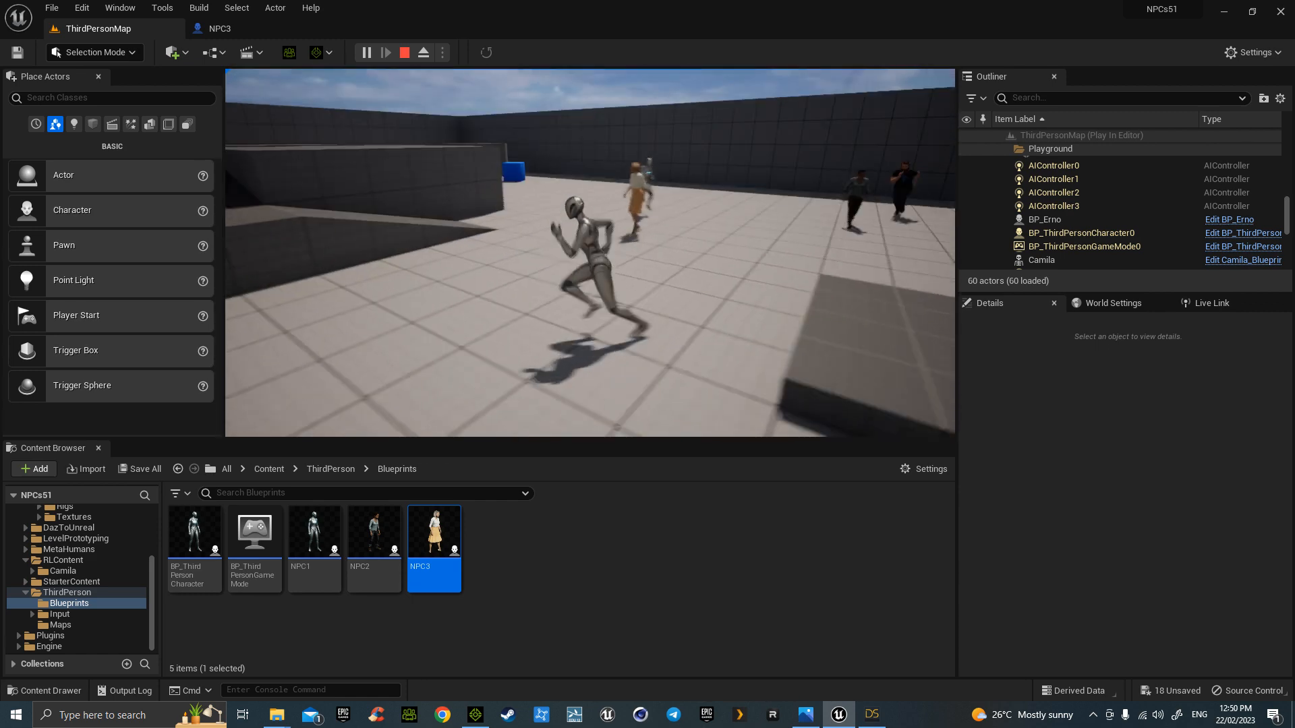
key(s)
key(w)
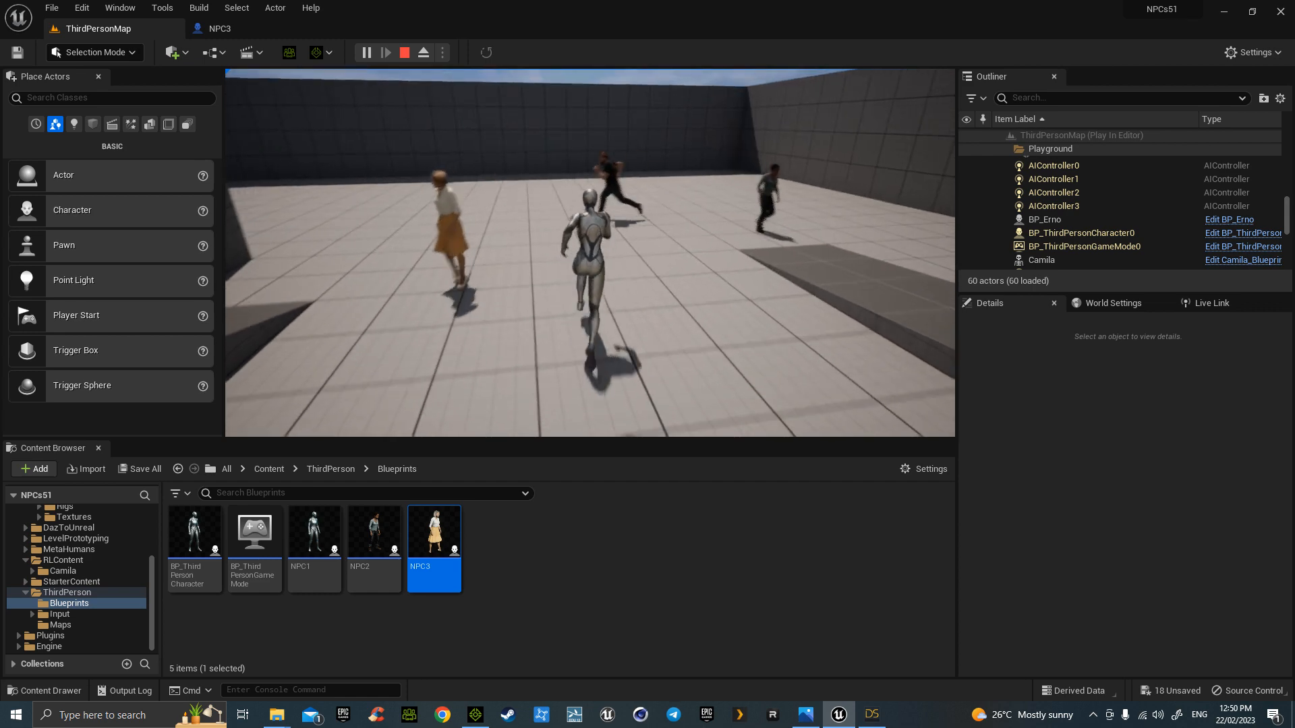
key(d)
key(w)
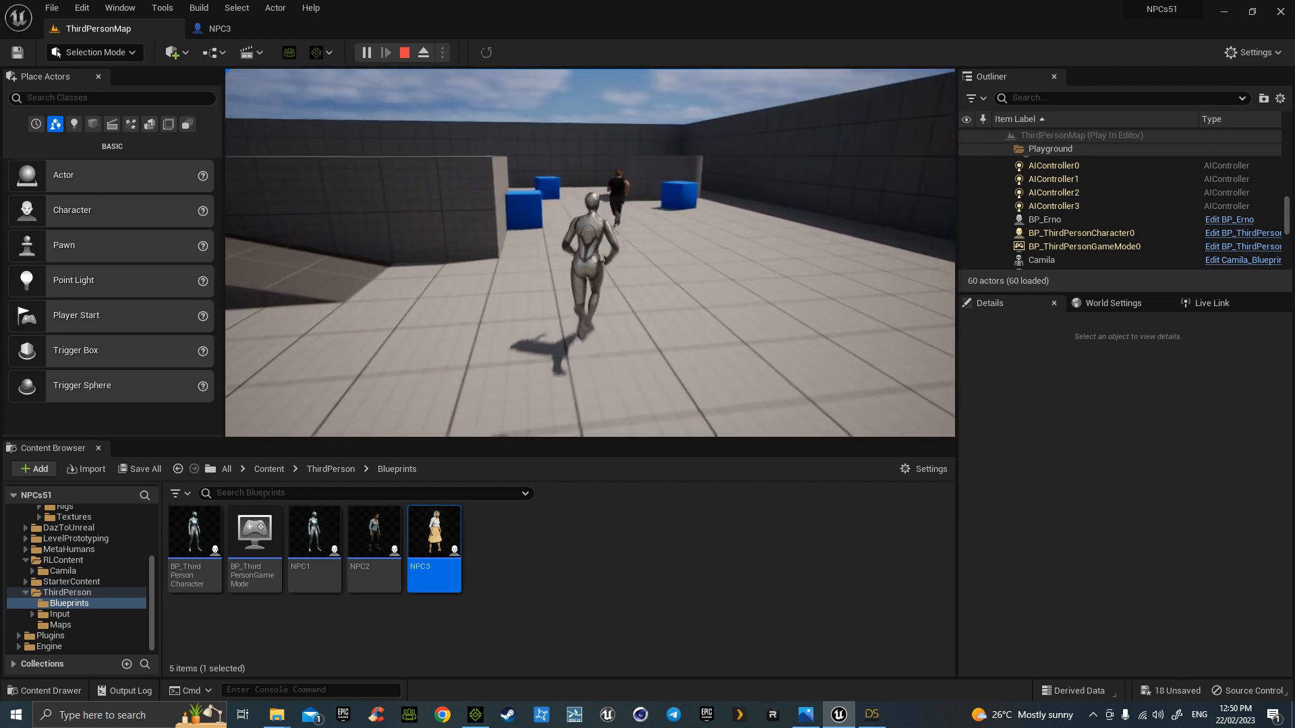
key(a)
key(w)
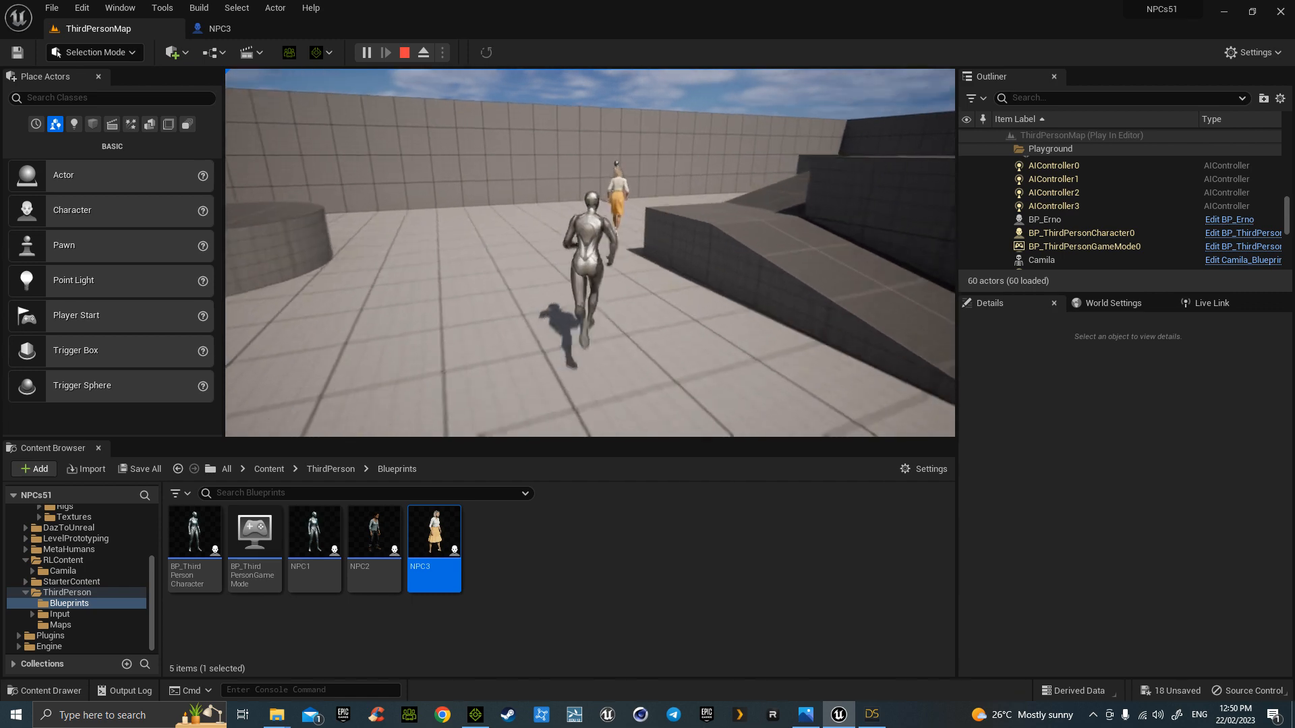
key(d)
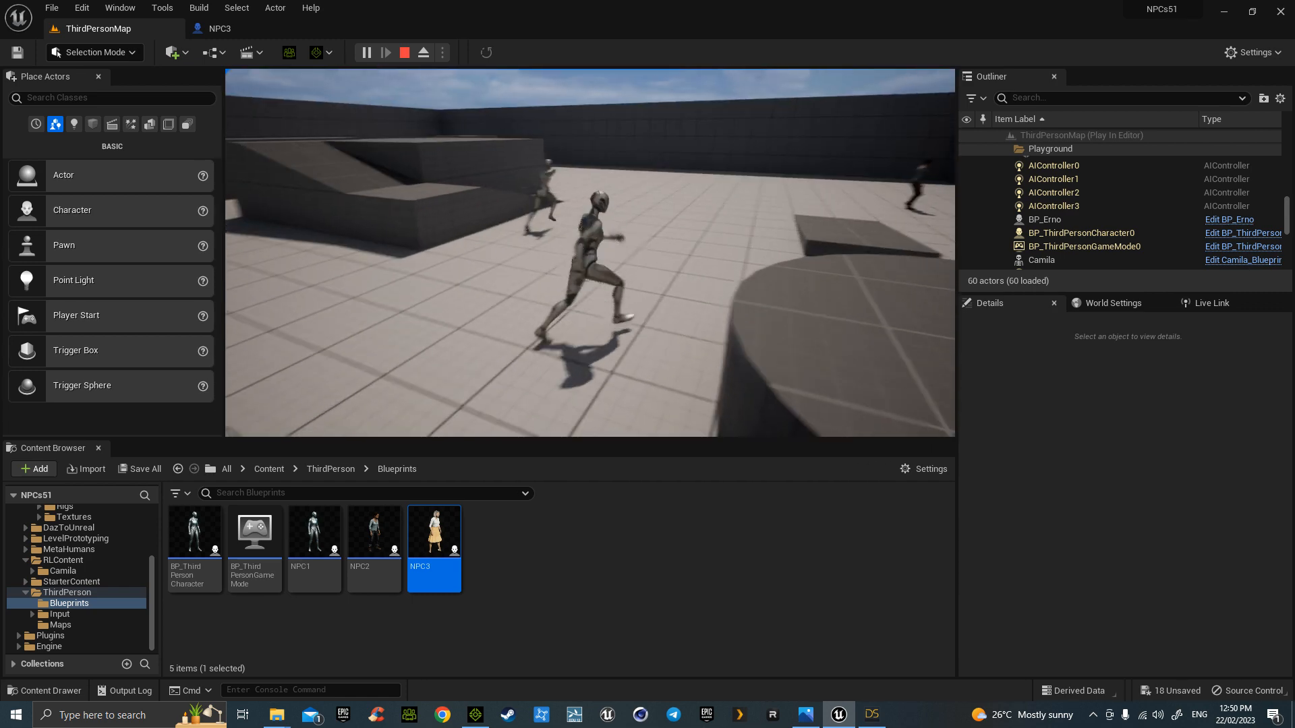
key(w)
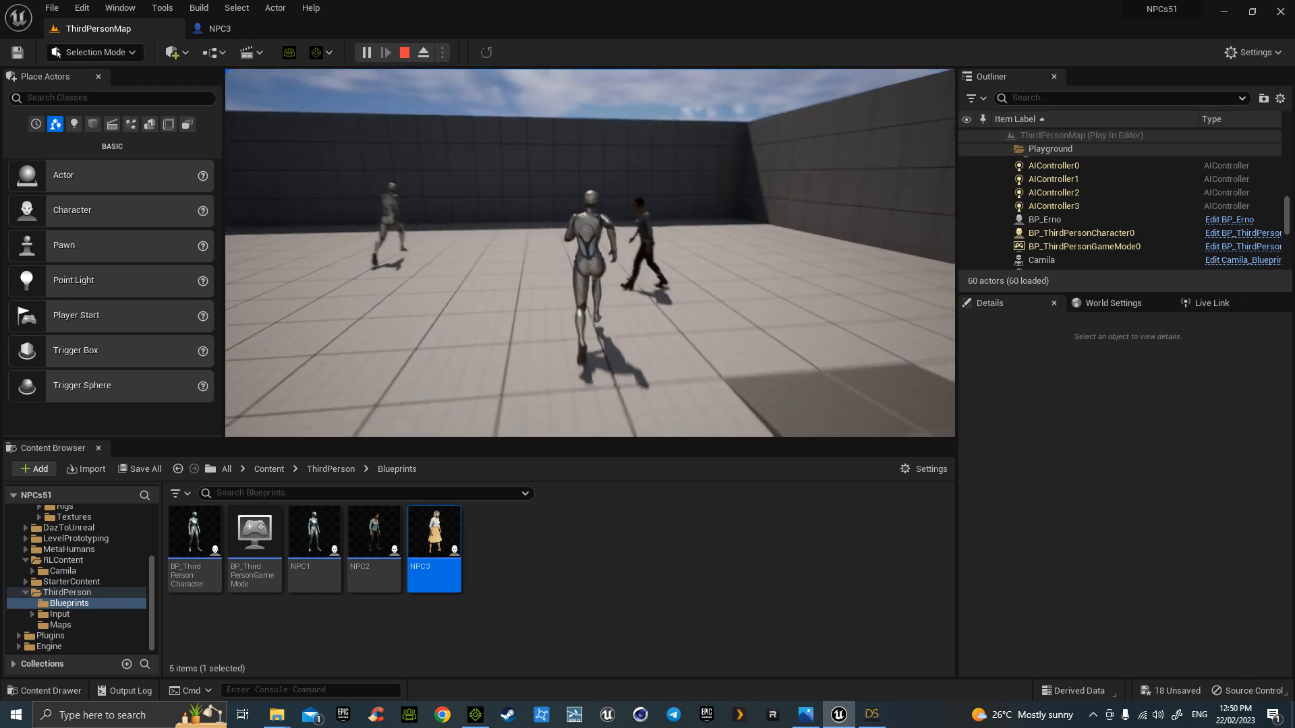
key(Escape)
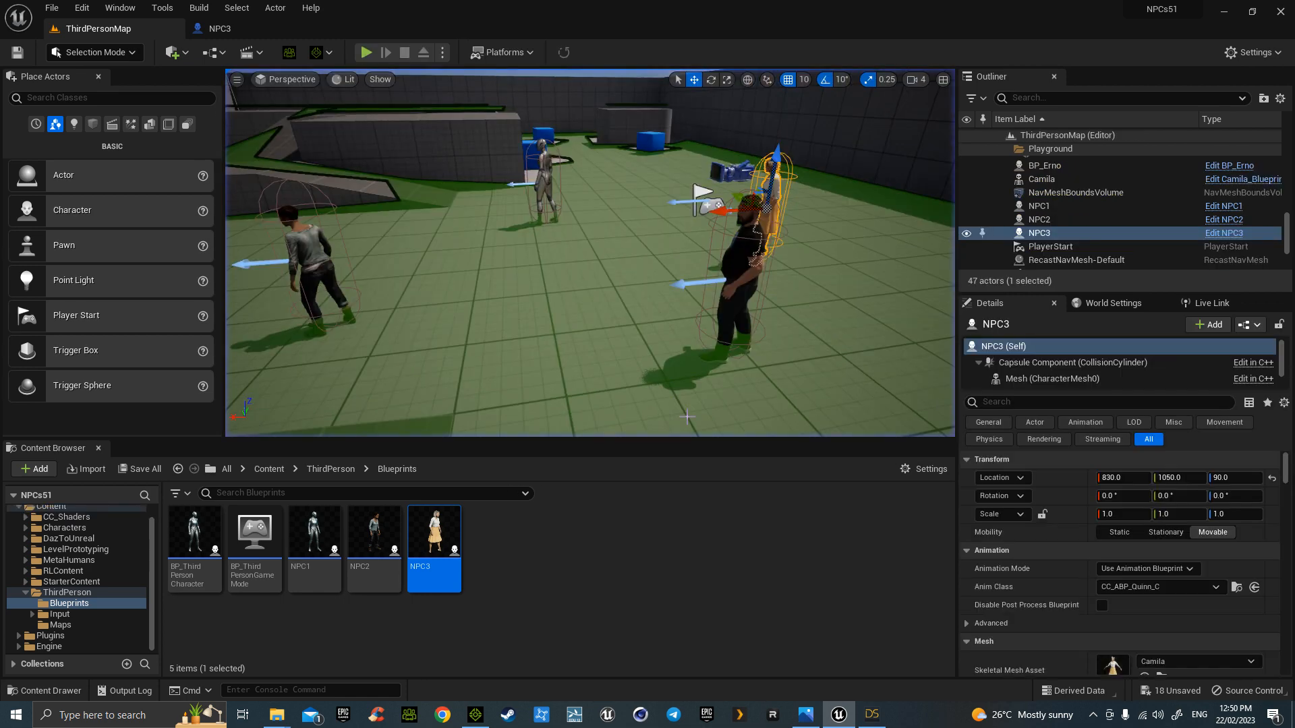
- Export the Angela 9 figure via File > Send To > Daz to Unreal, accepting both dialogs
click(871, 715)
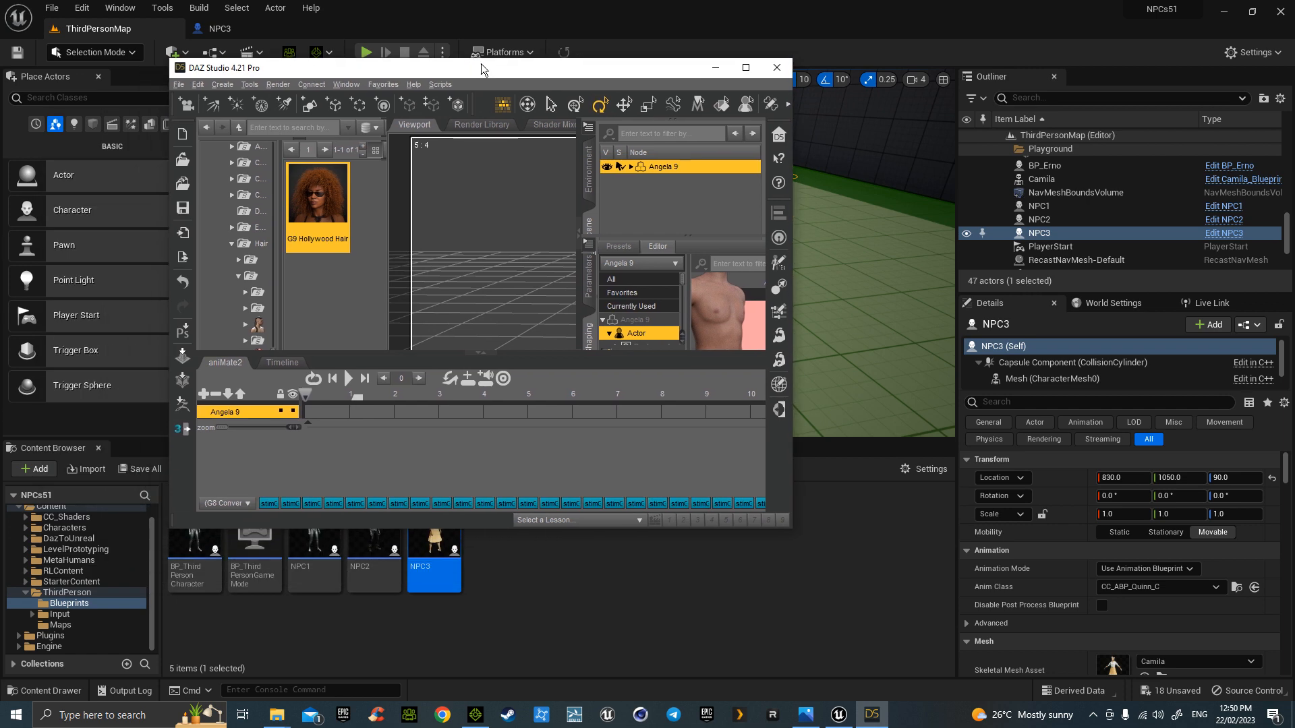
double_click(480, 63)
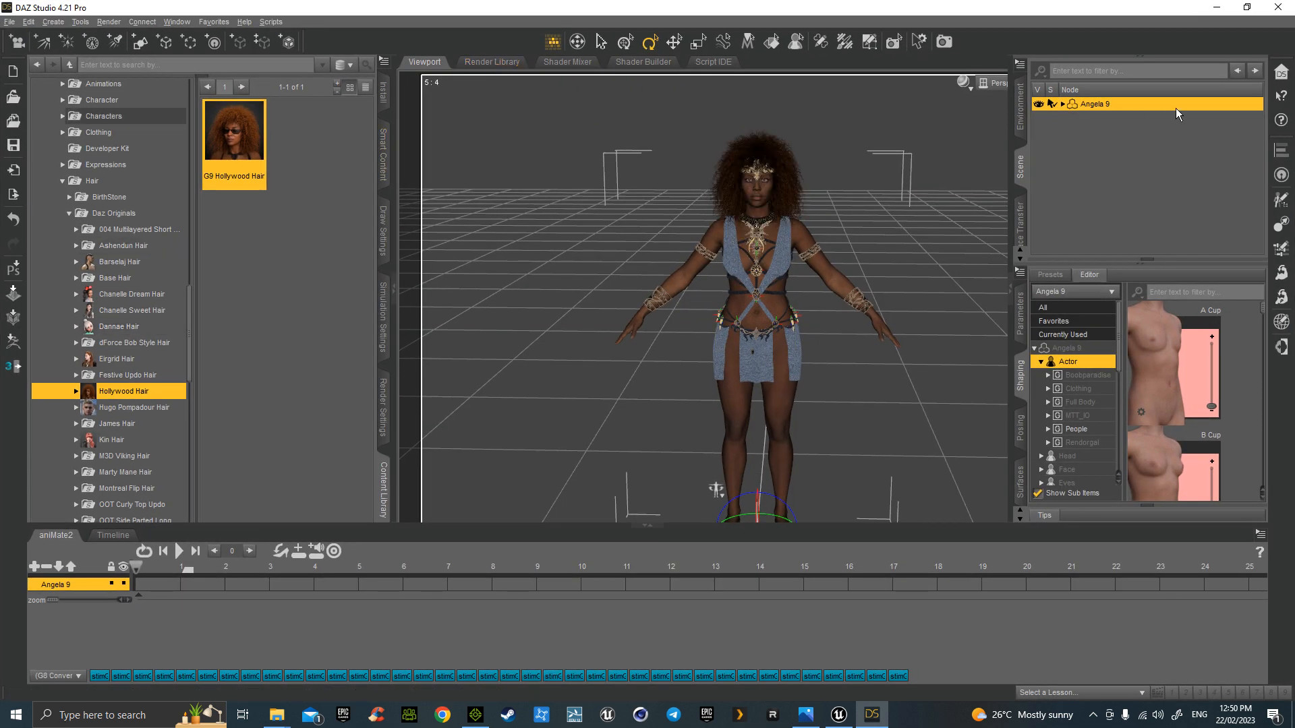
click(10, 22)
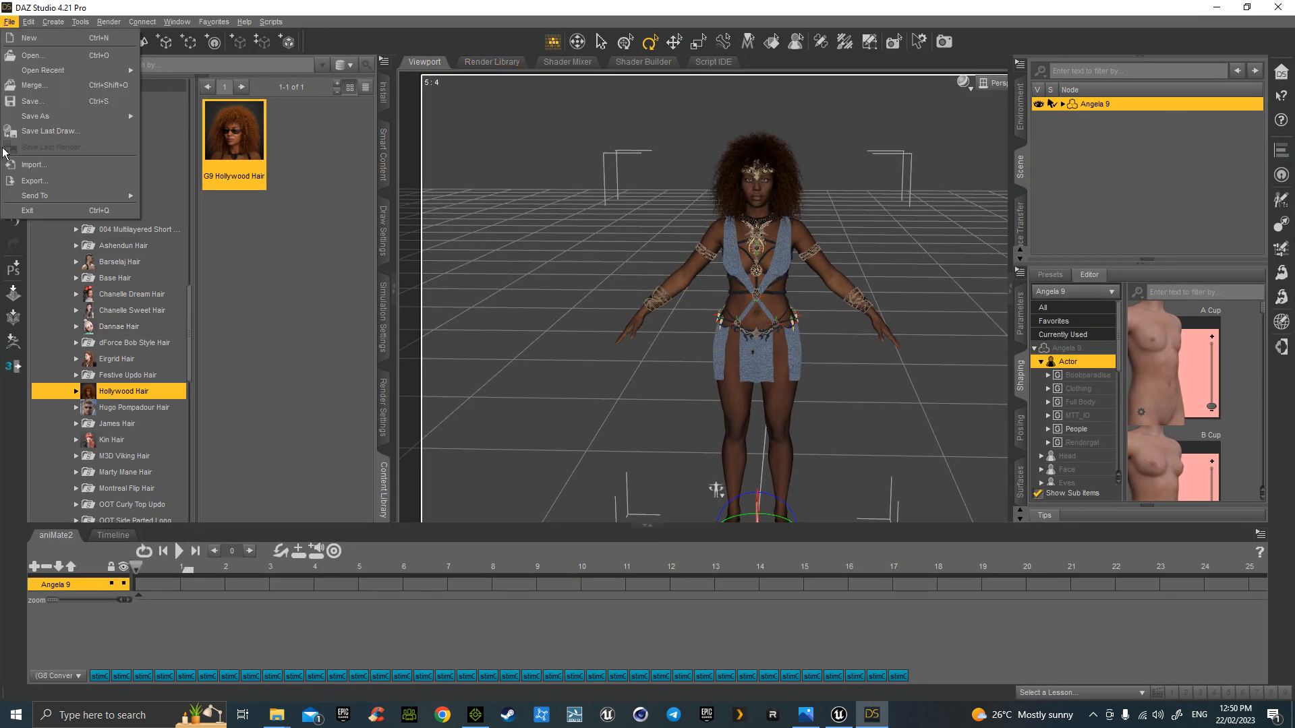
mouse_move(42, 195)
click(209, 295)
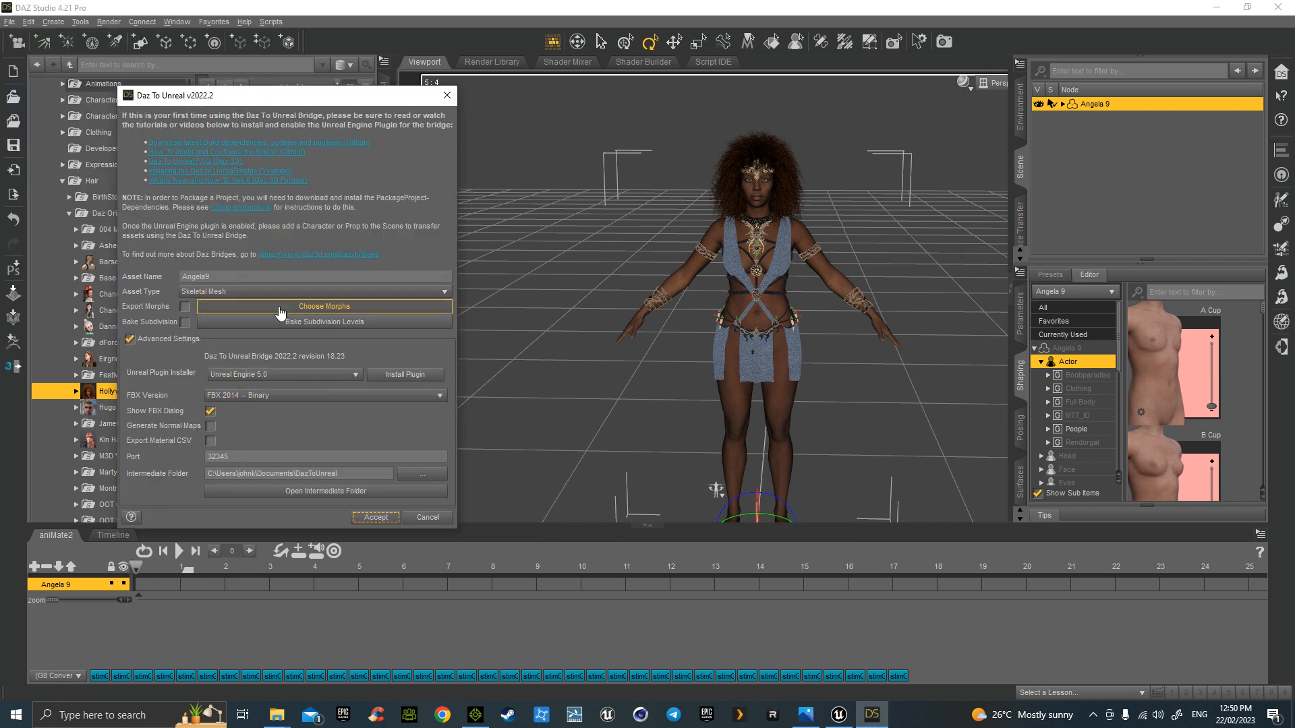
click(376, 518)
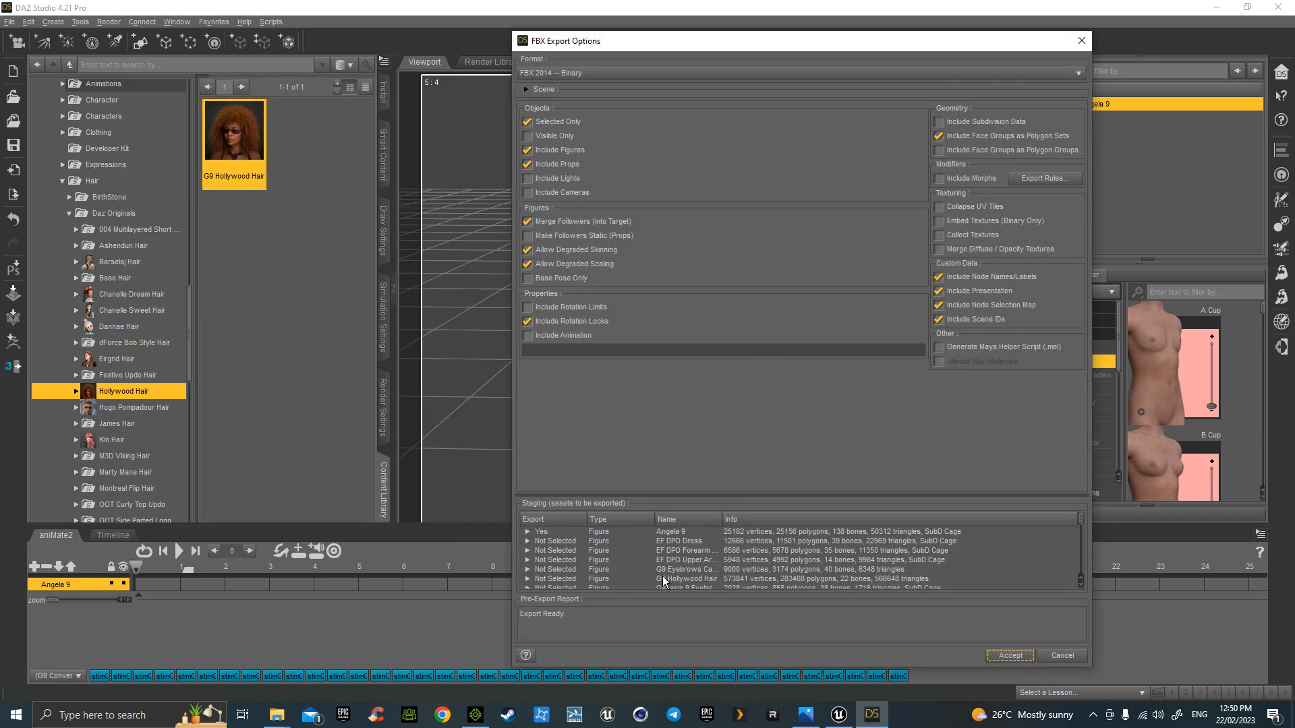
click(1012, 657)
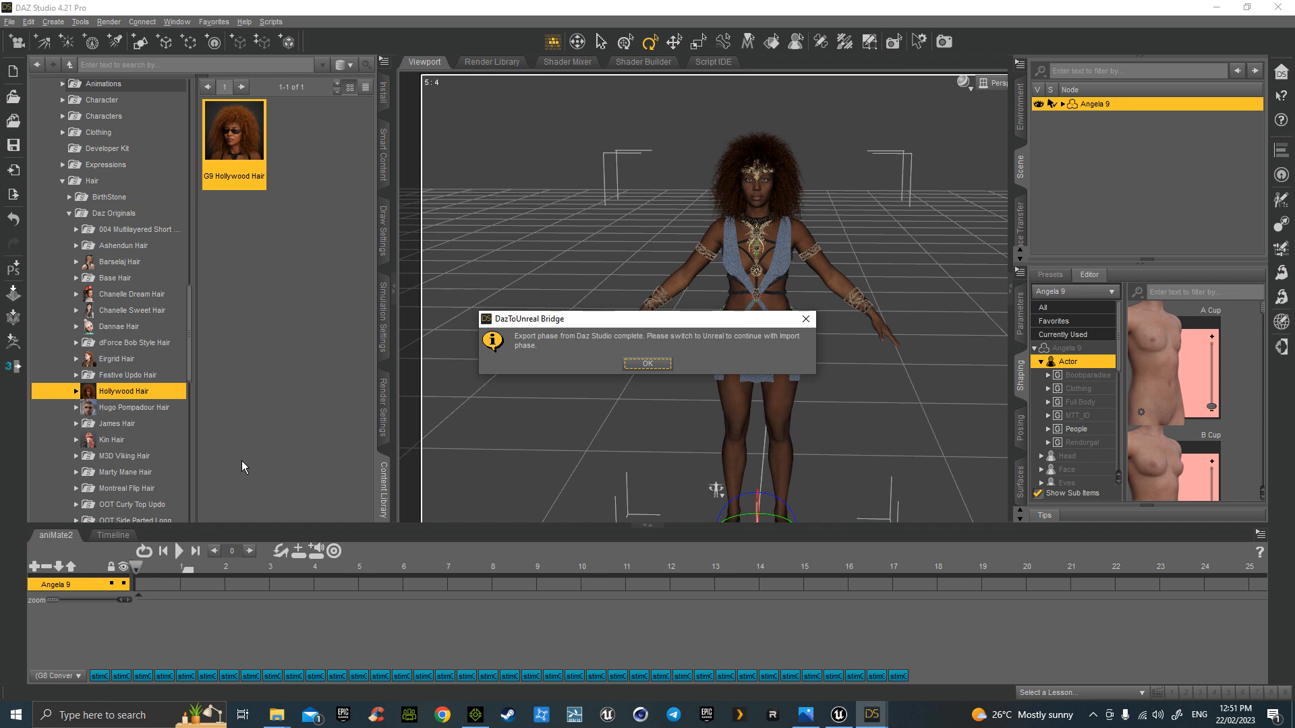
click(647, 363)
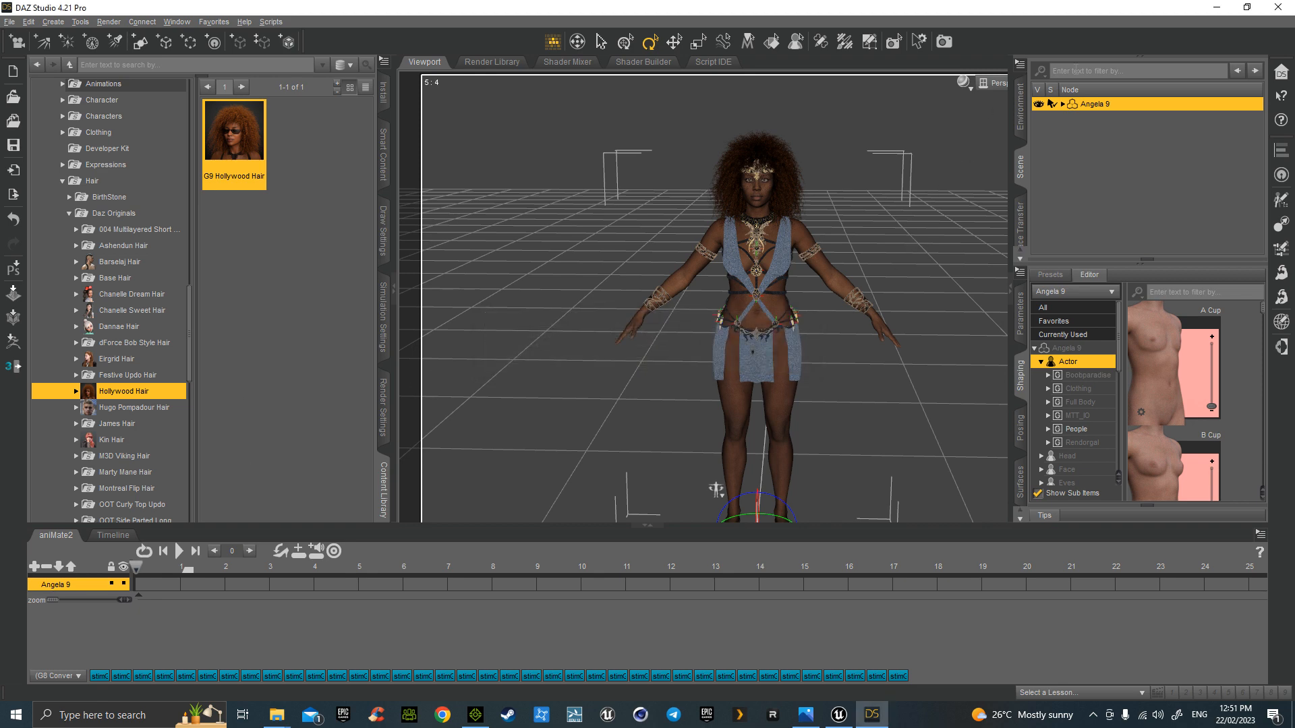
- Minimize DAZ Studio and drag the maxwalknpc.PNG reference image over the editor
click(1216, 13)
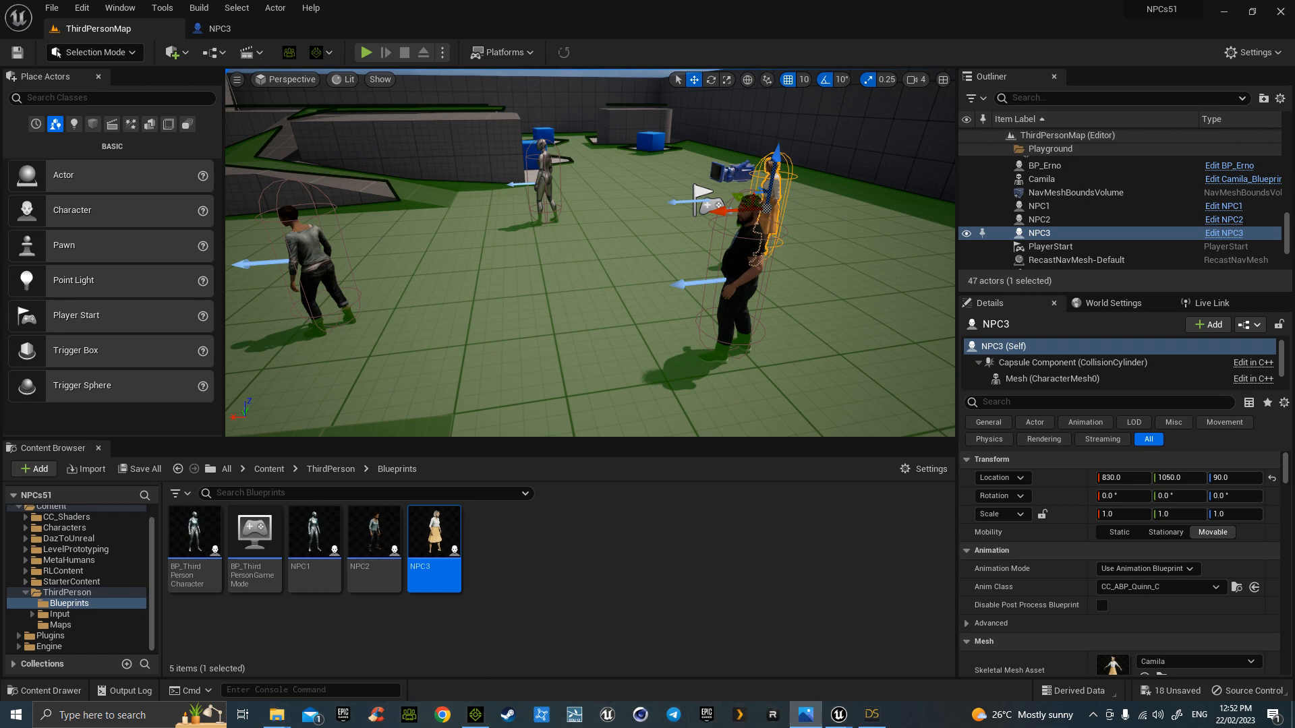
drag(0, 49, 356, 48)
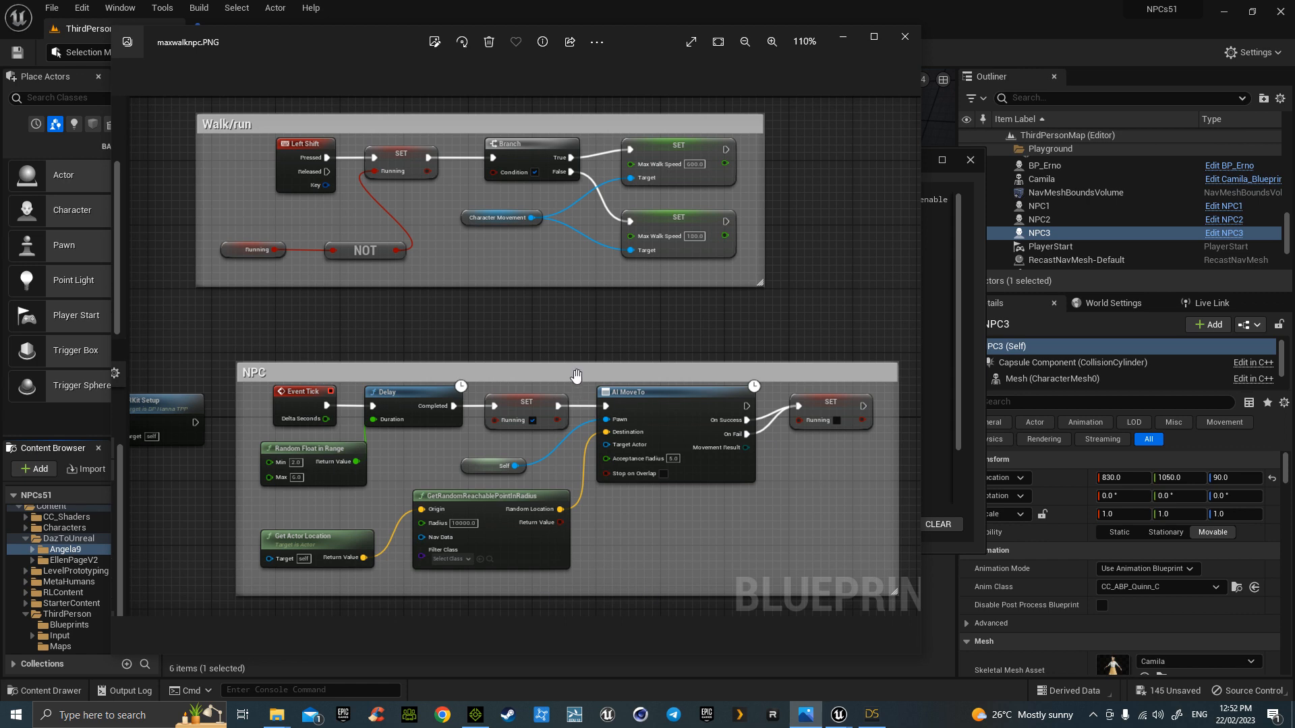
- Move the reference image windows off screen and close the import Message Log
drag(379, 35, 0, 95)
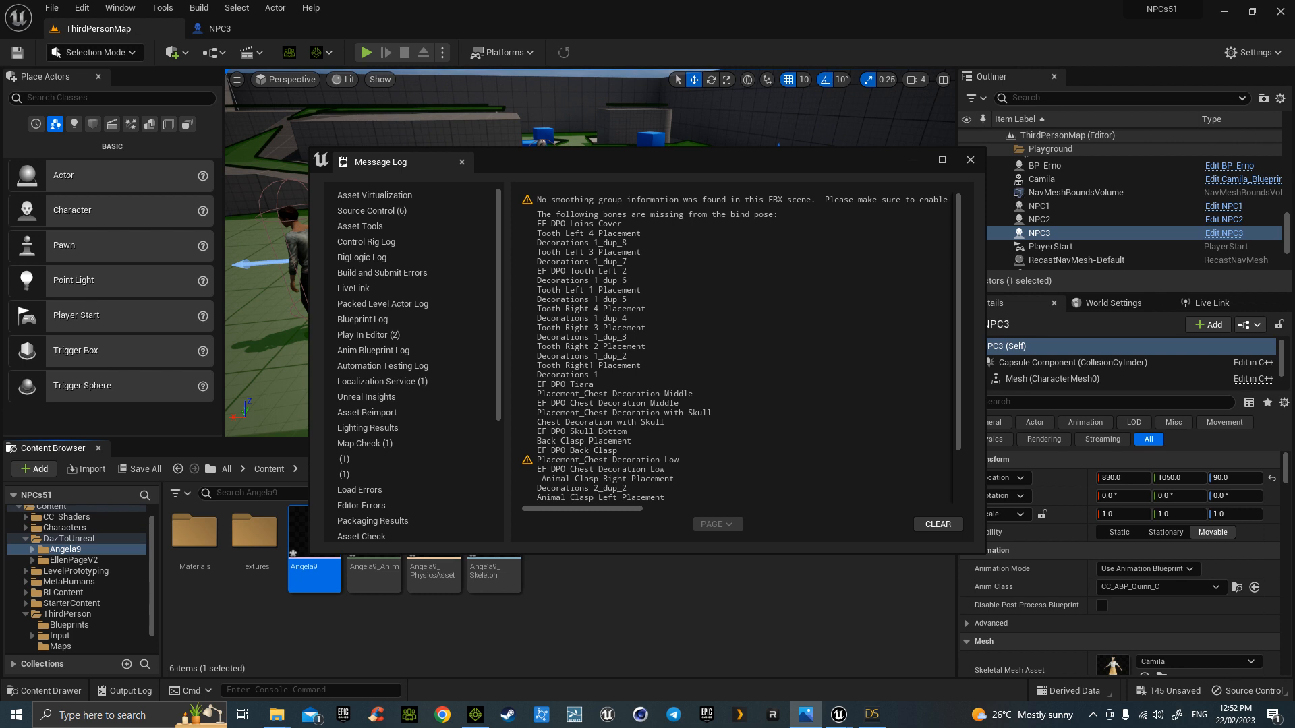
drag(0, 61, 621, 67)
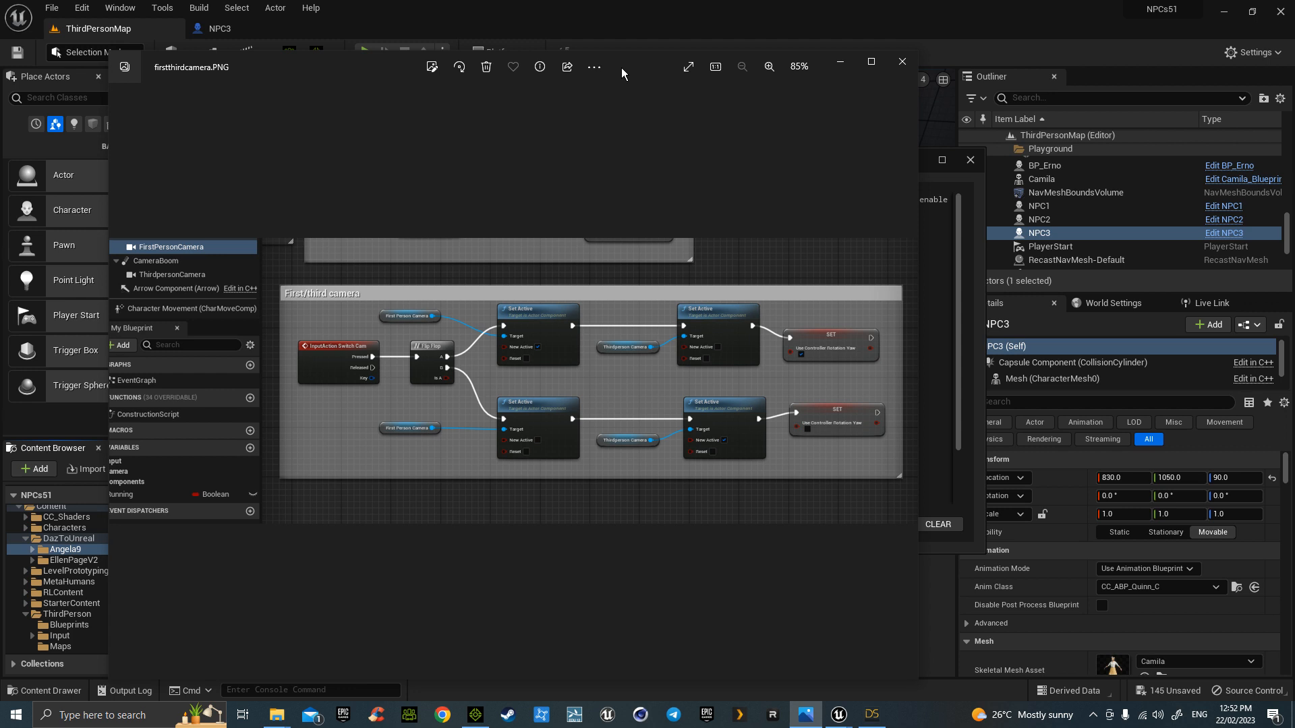
drag(622, 67, 0, 162)
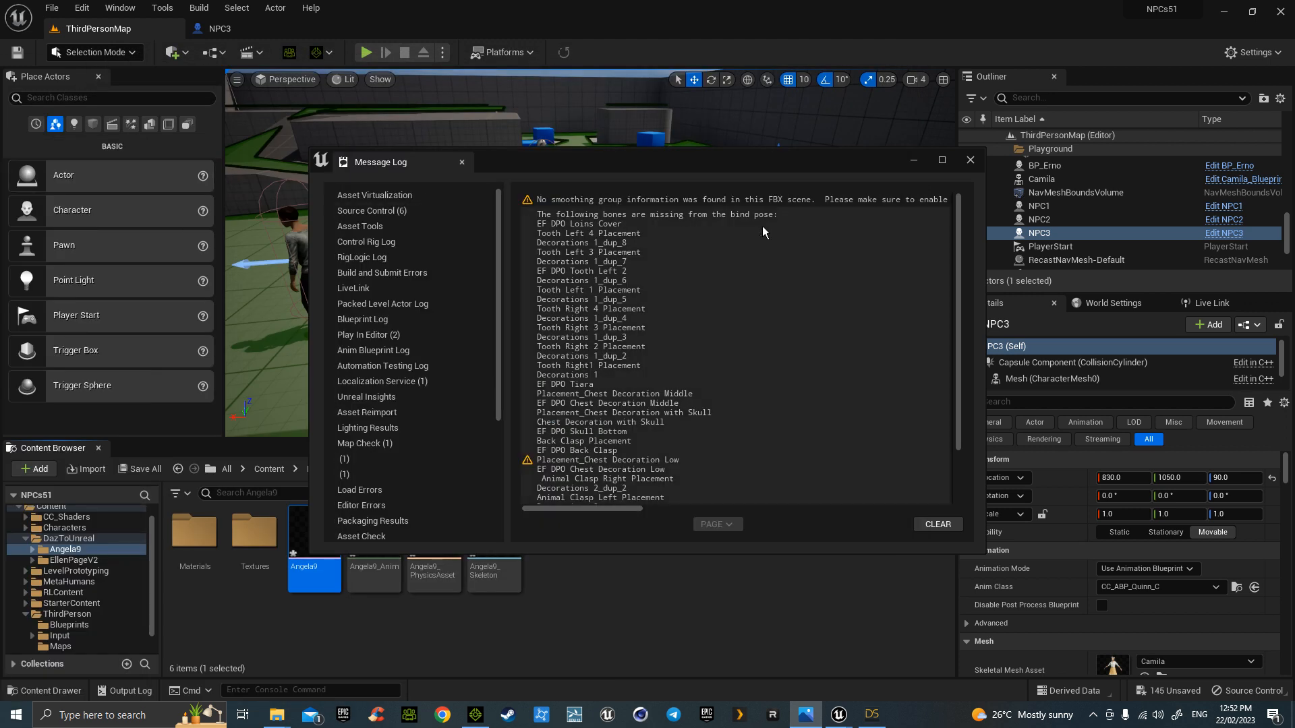
click(971, 161)
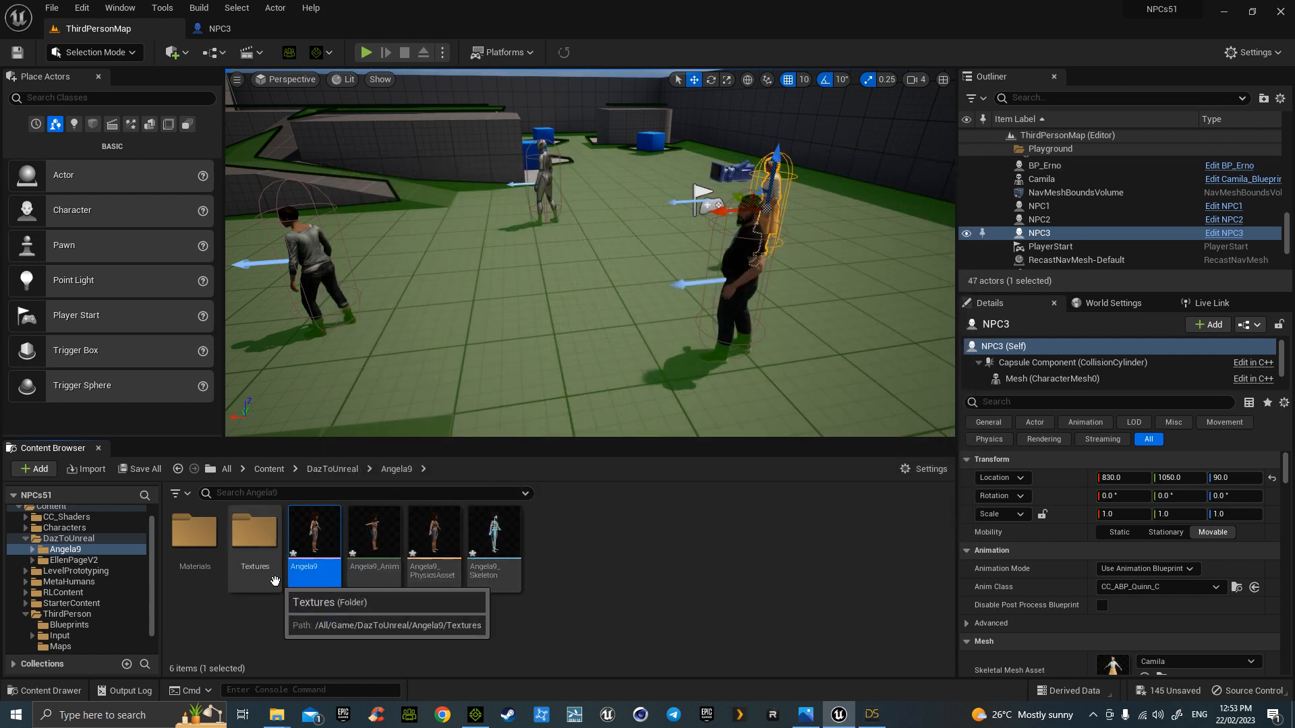
- Browse to Content > Characters > Mannequins > Animations to show ABP_Manny and ABP_Quinn
key(ctrl+b)
click(269, 469)
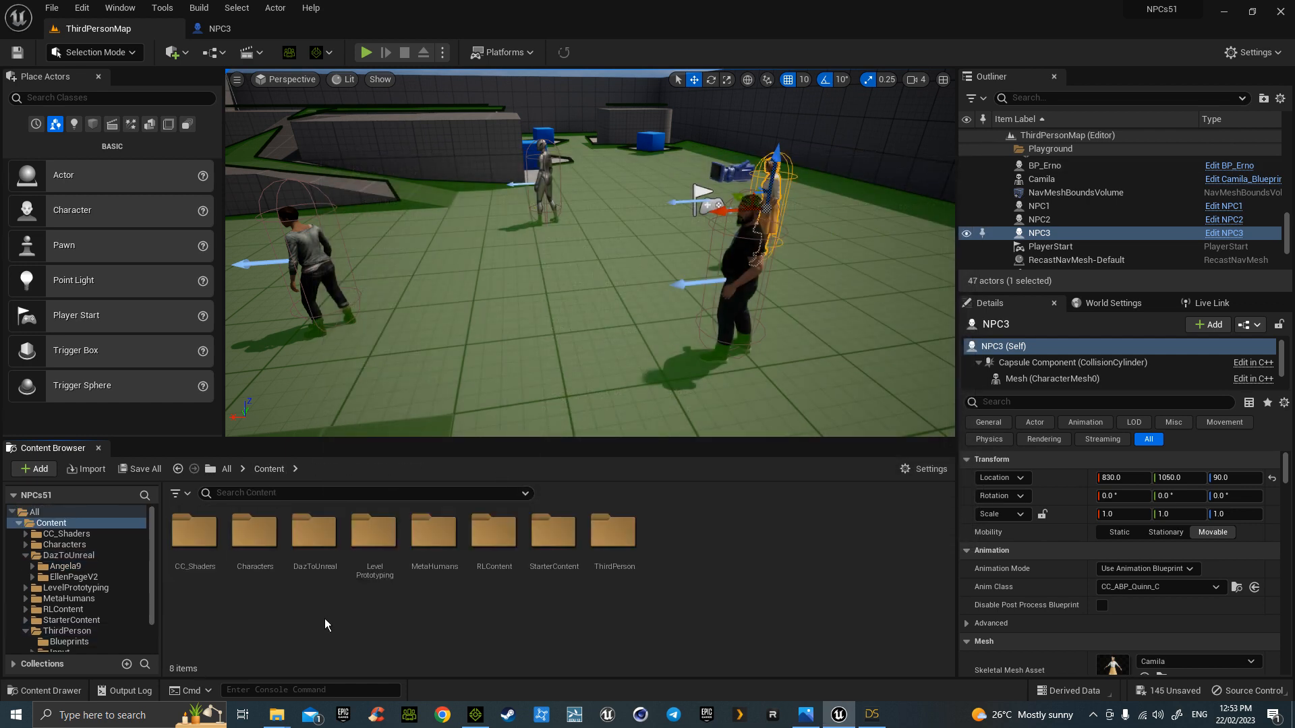
double_click(259, 536)
double_click(260, 541)
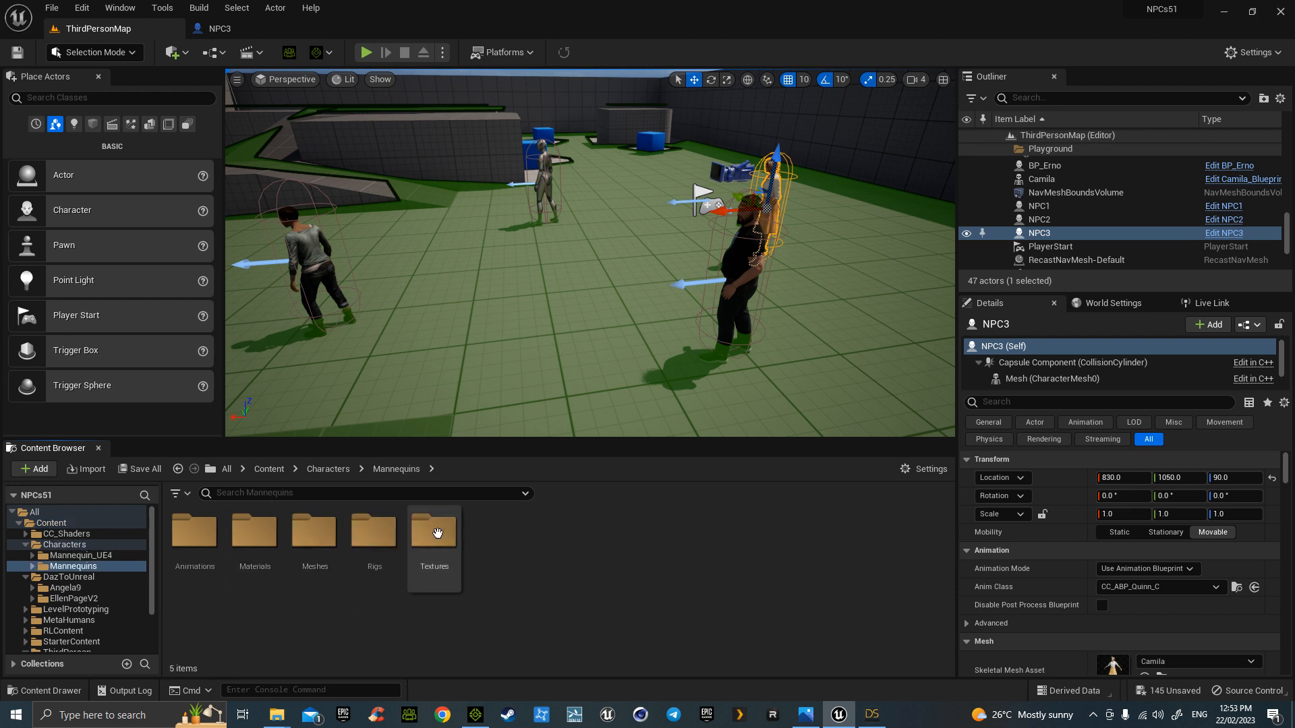
double_click(194, 536)
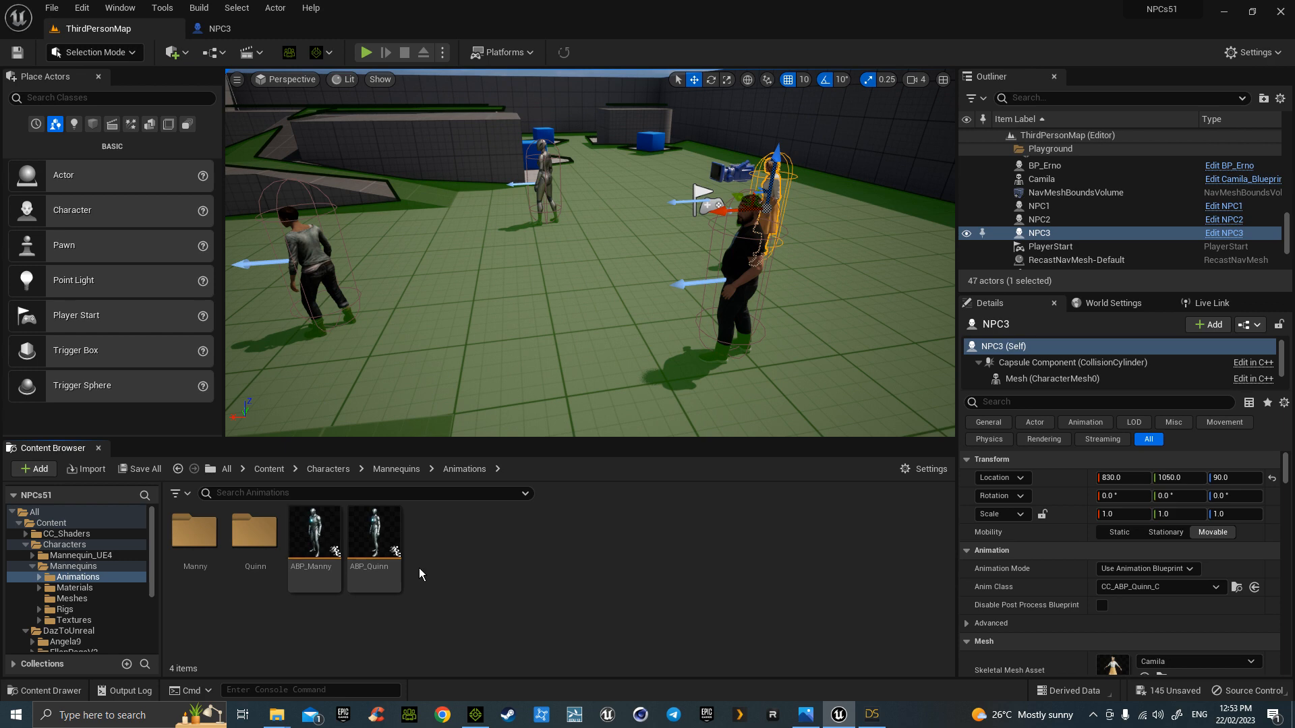
- Duplicate and retarget ABP_Manny using G9Retargeter with Angela9 as the target mesh
right_click(320, 536)
mouse_move(432, 229)
click(585, 241)
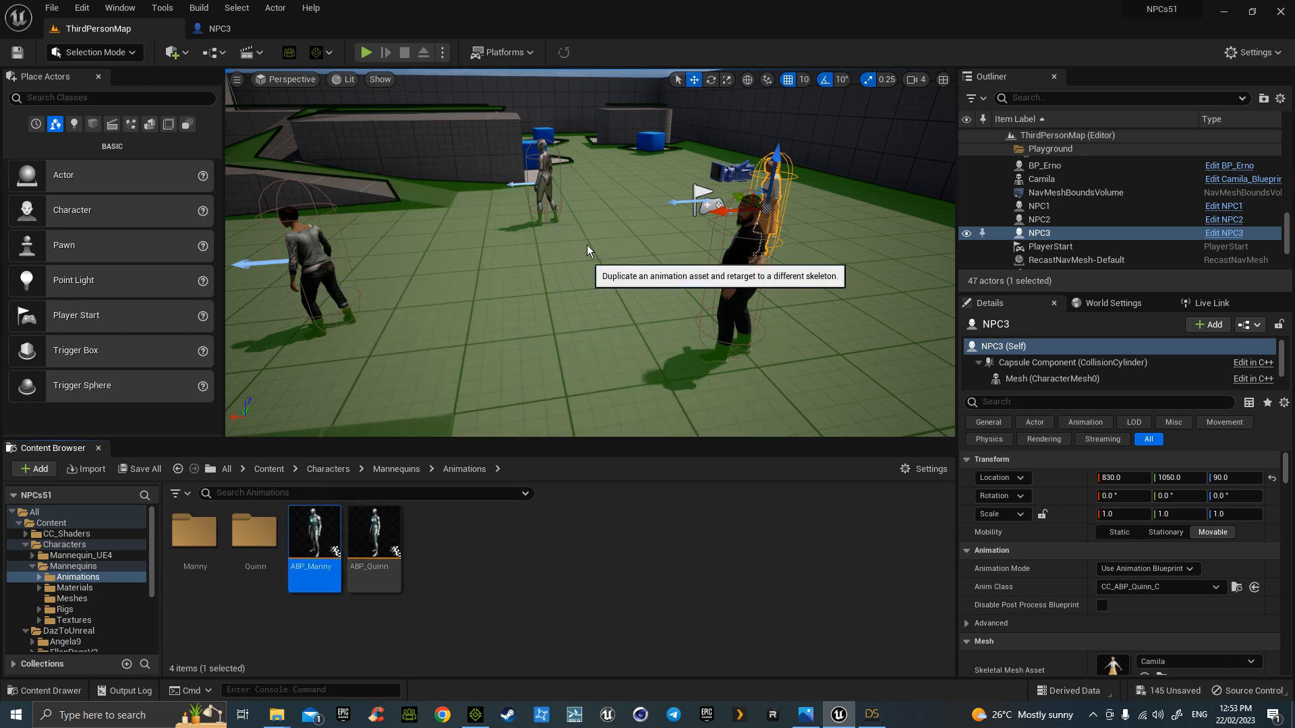
click(884, 262)
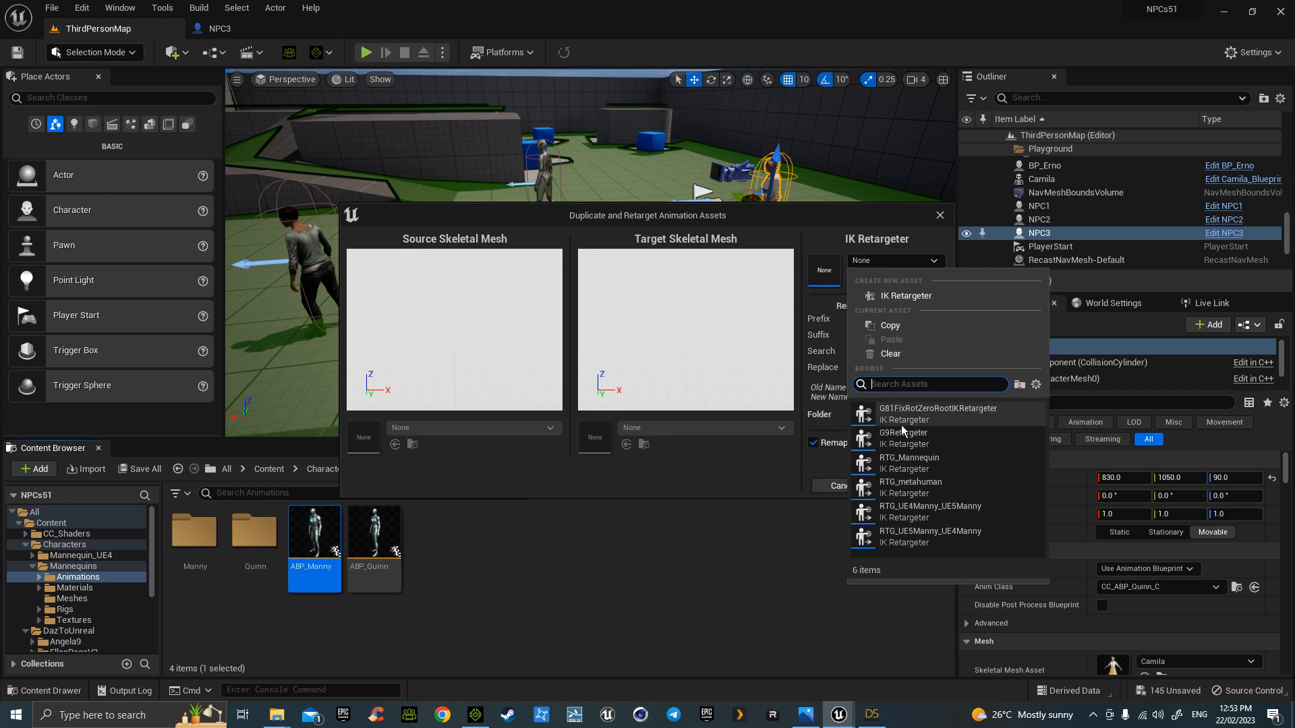
click(915, 439)
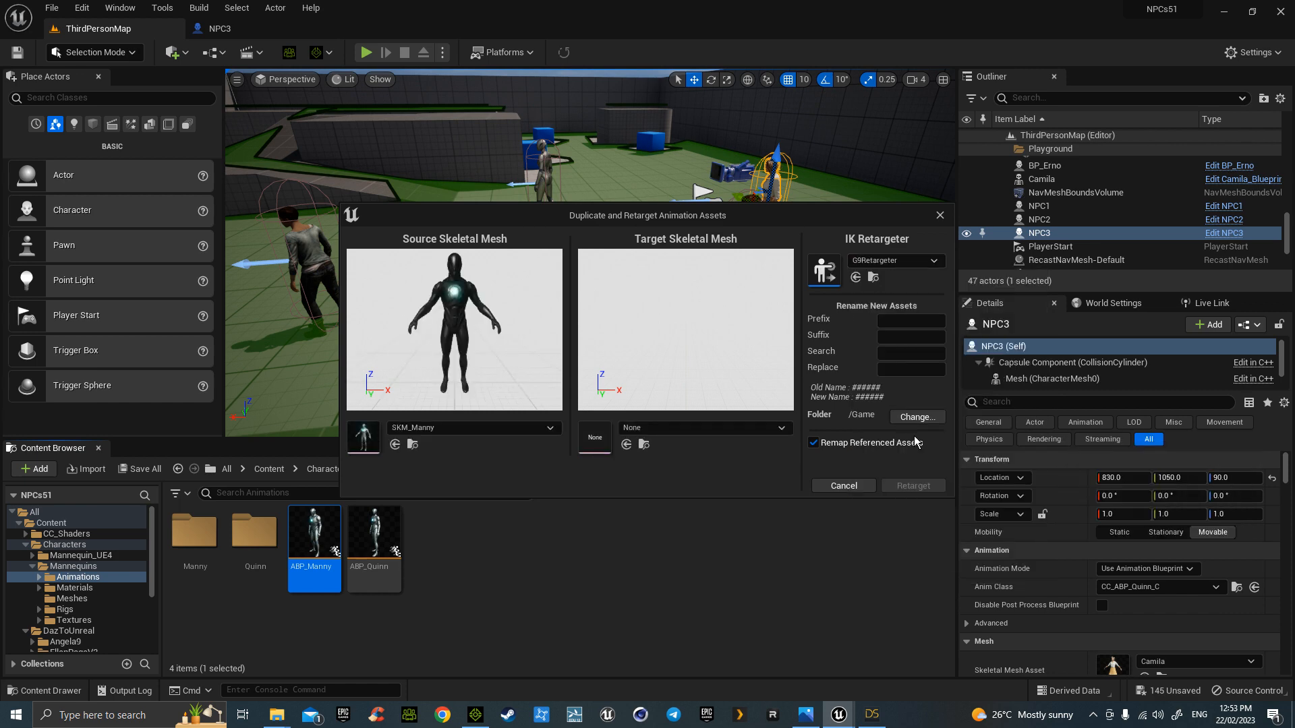
click(779, 430)
click(683, 252)
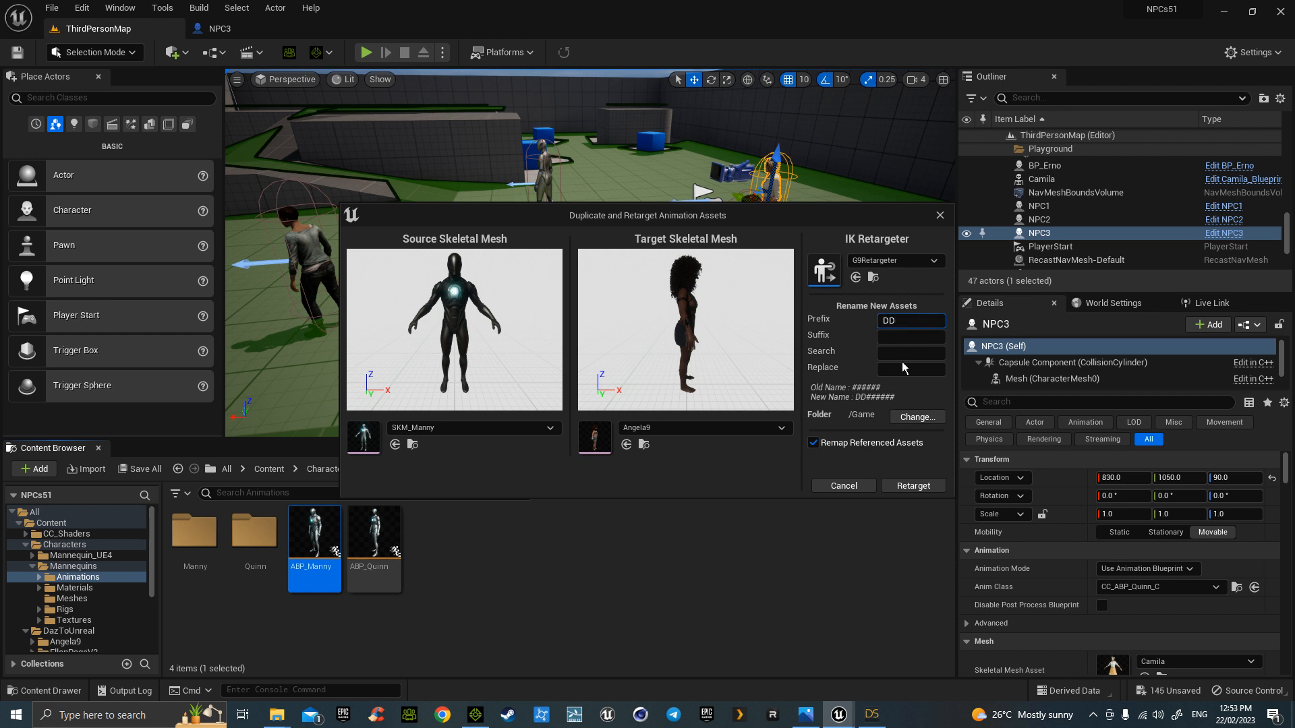
- Send the DD_ copies to DazToUnreal/Angela9, run the retarget, and bring up the NPC3 blueprint
click(921, 419)
click(520, 309)
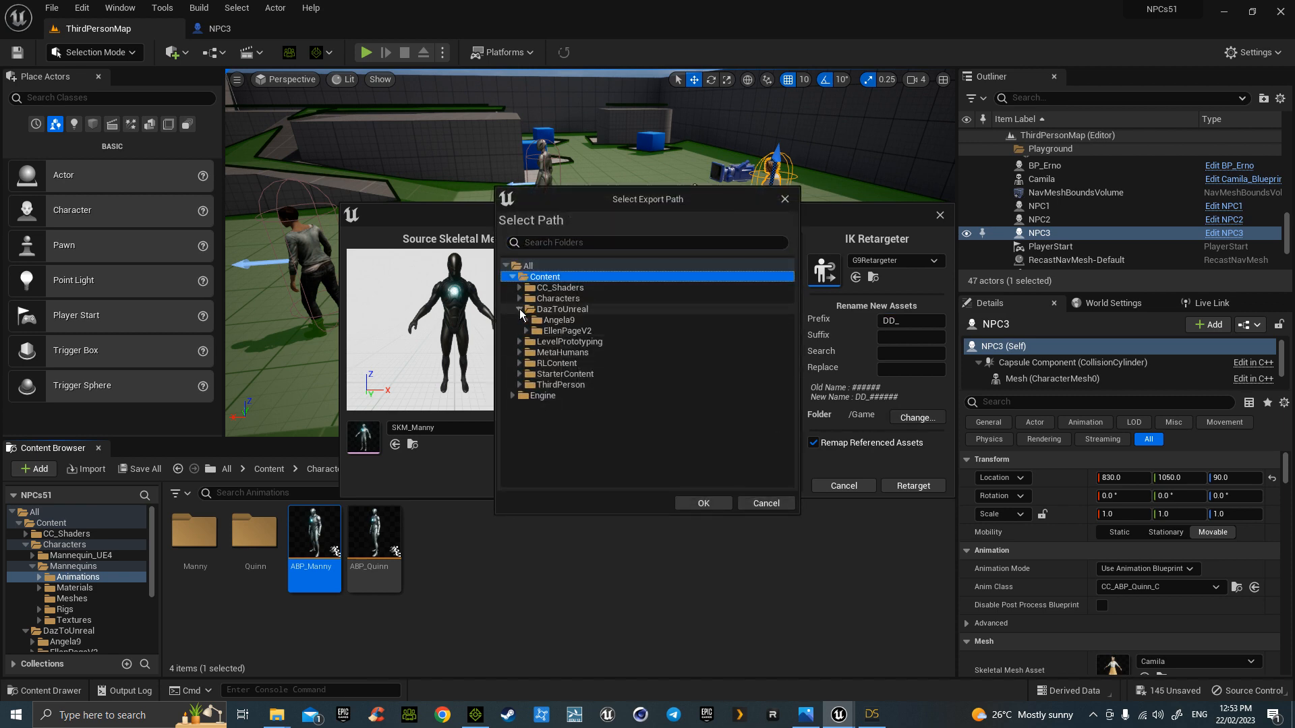
click(558, 319)
click(703, 499)
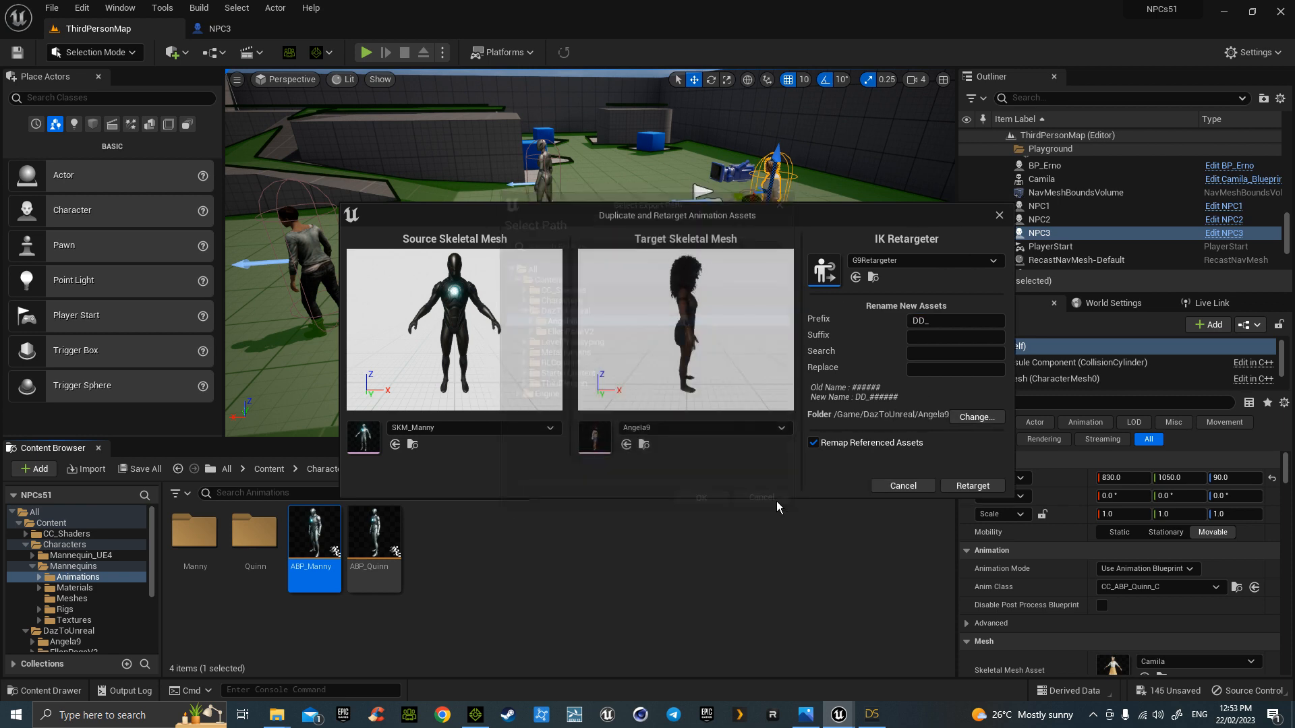
click(973, 486)
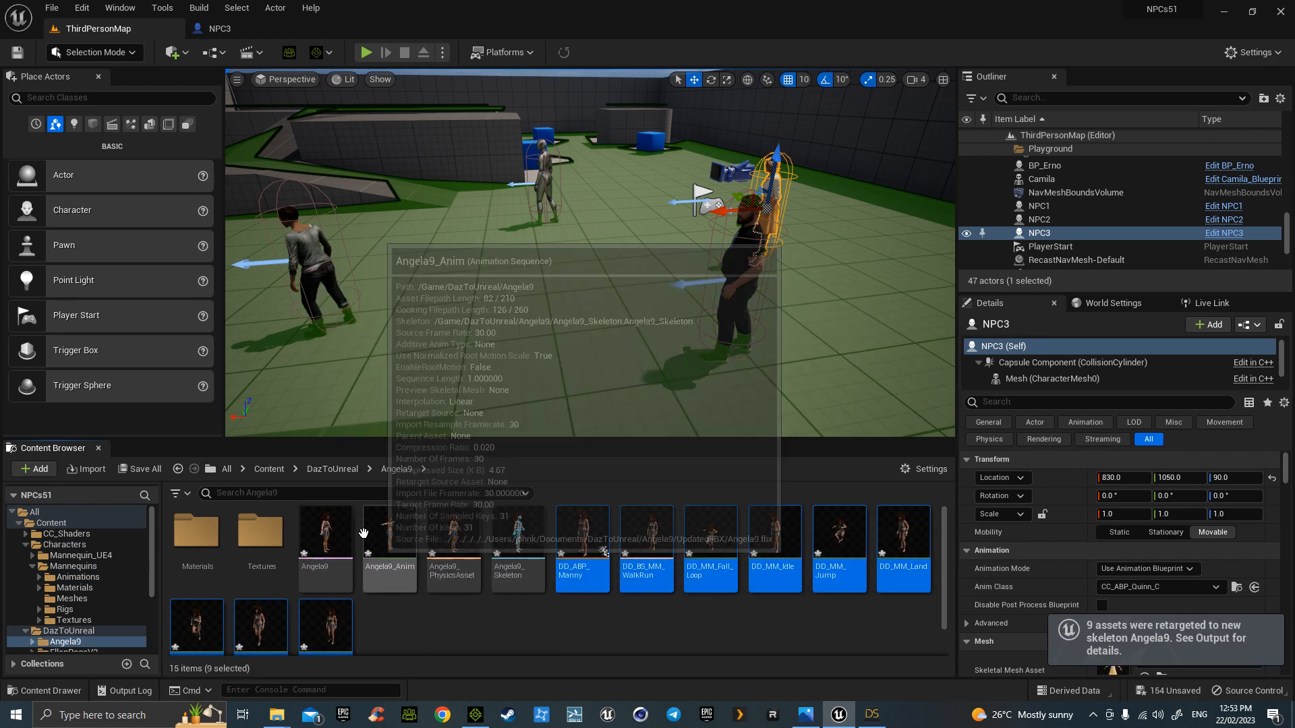
click(229, 27)
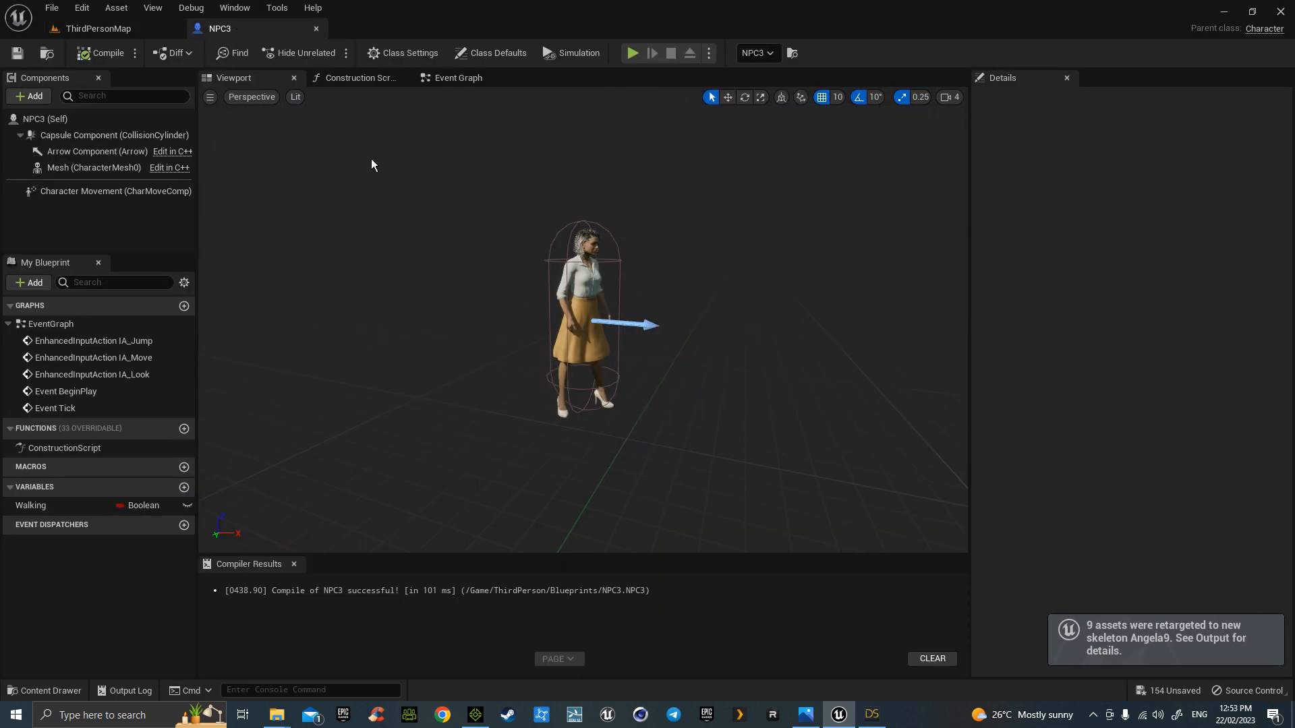
- Duplicate the NPC3 blueprint in ThirdPerson/Blueprints as NPC4
click(140, 29)
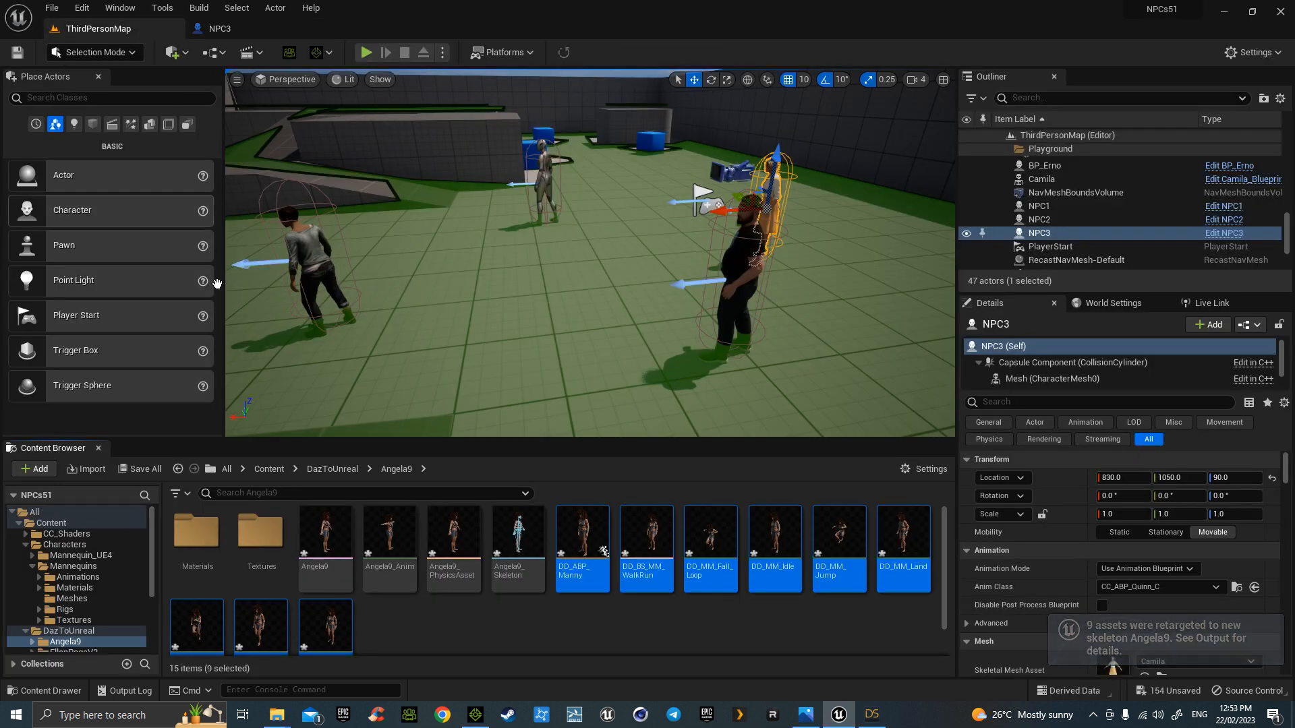
click(270, 470)
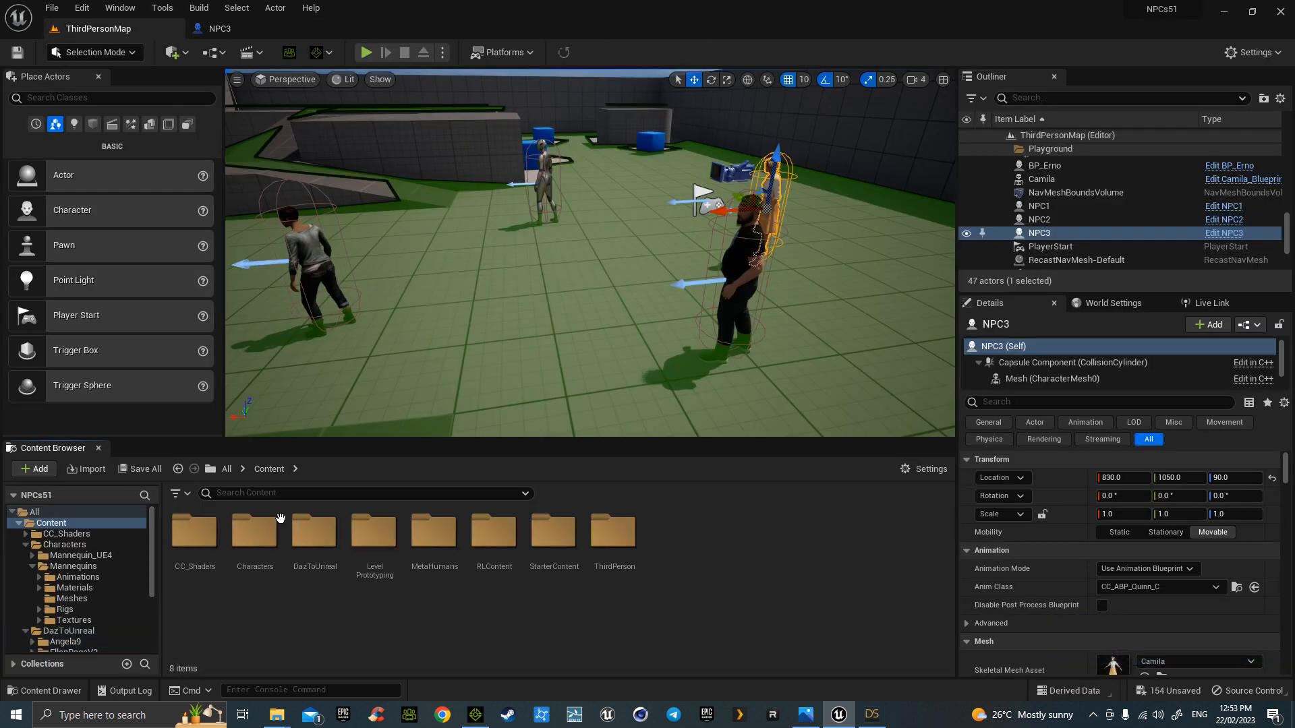
double_click(614, 539)
click(197, 545)
double_click(197, 545)
right_click(435, 543)
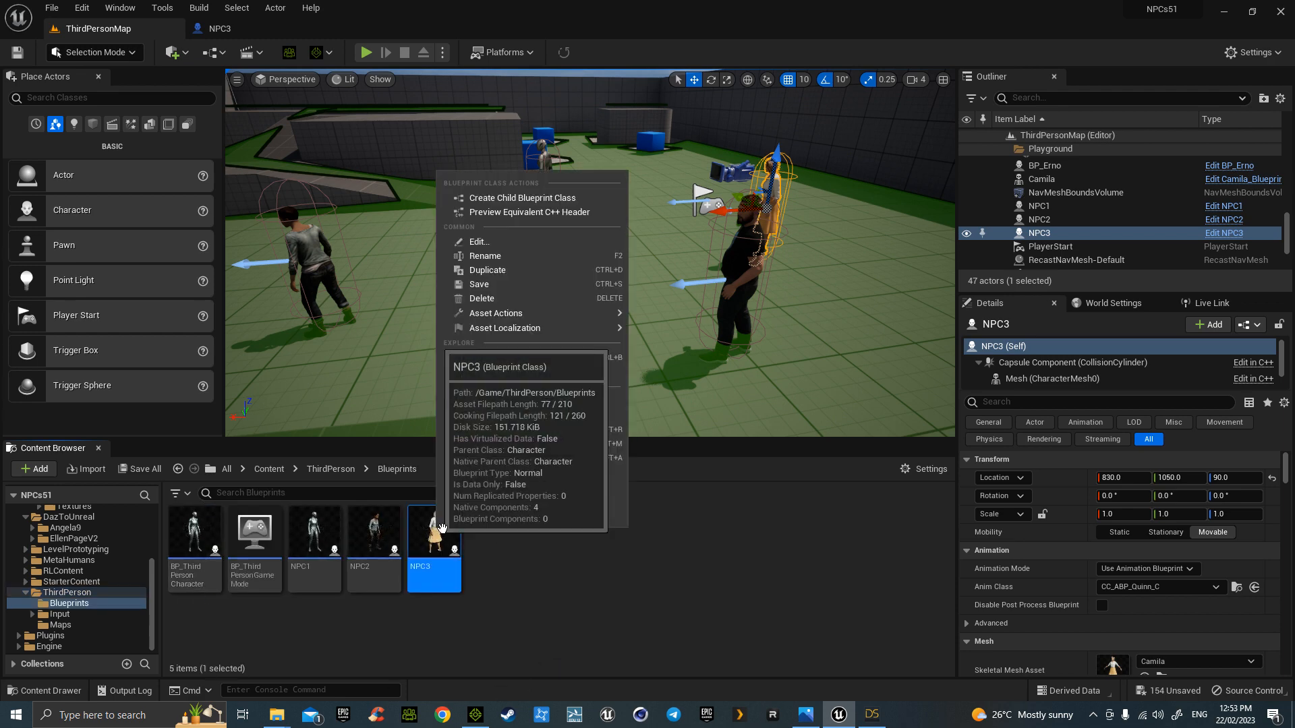
click(533, 270)
key(Return)
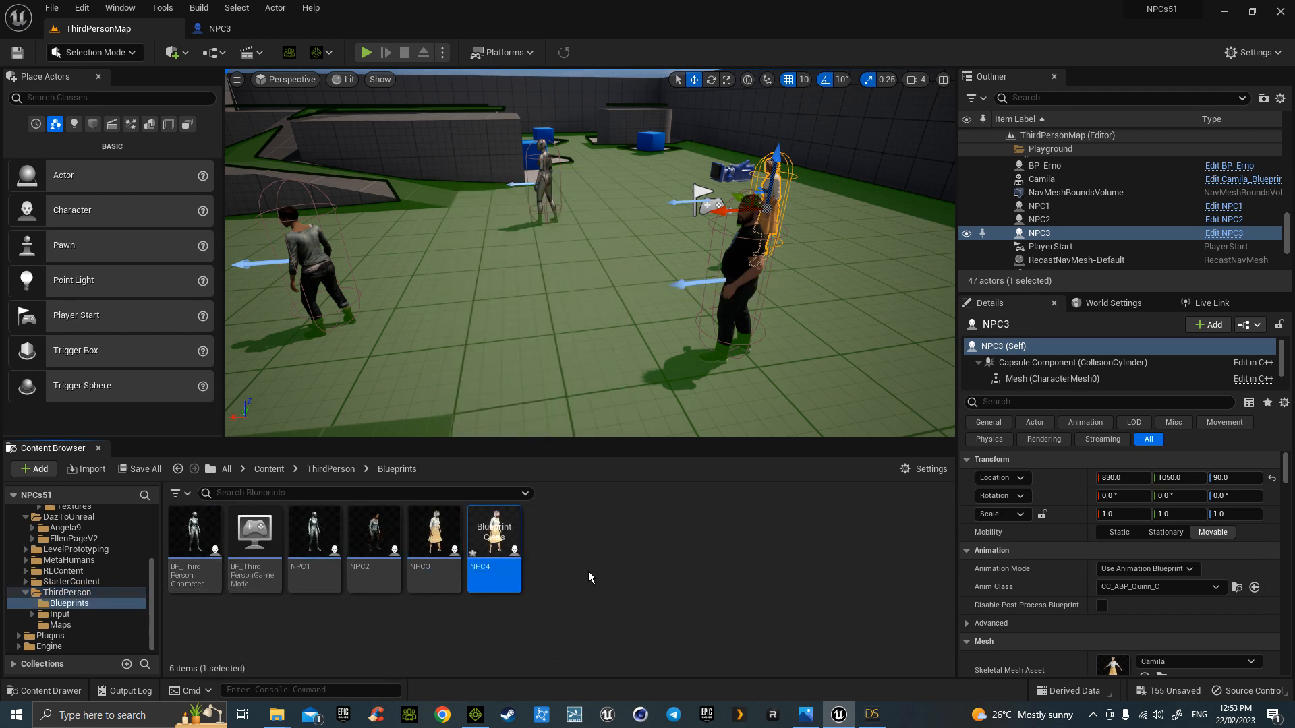
- Give NPC4's mesh Angela9 with the DD_ABP_Manny anim class, then compile and save
double_click(508, 536)
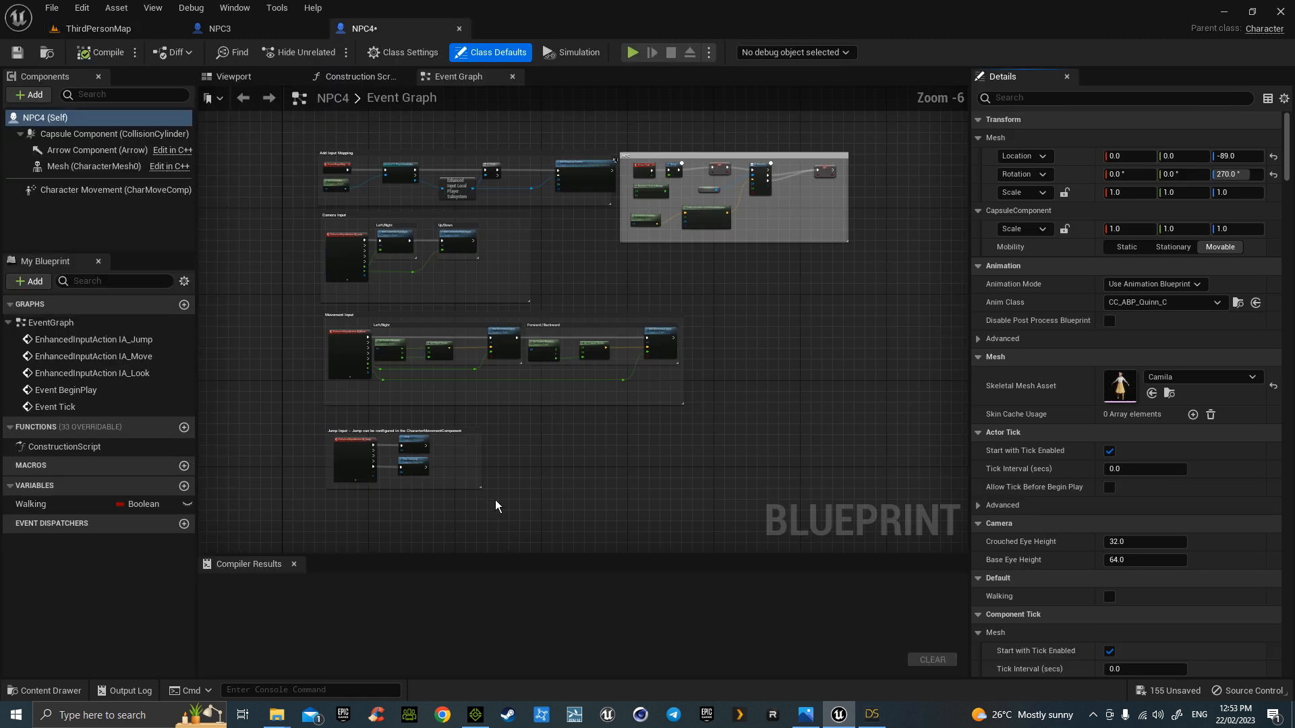
click(98, 165)
click(1196, 454)
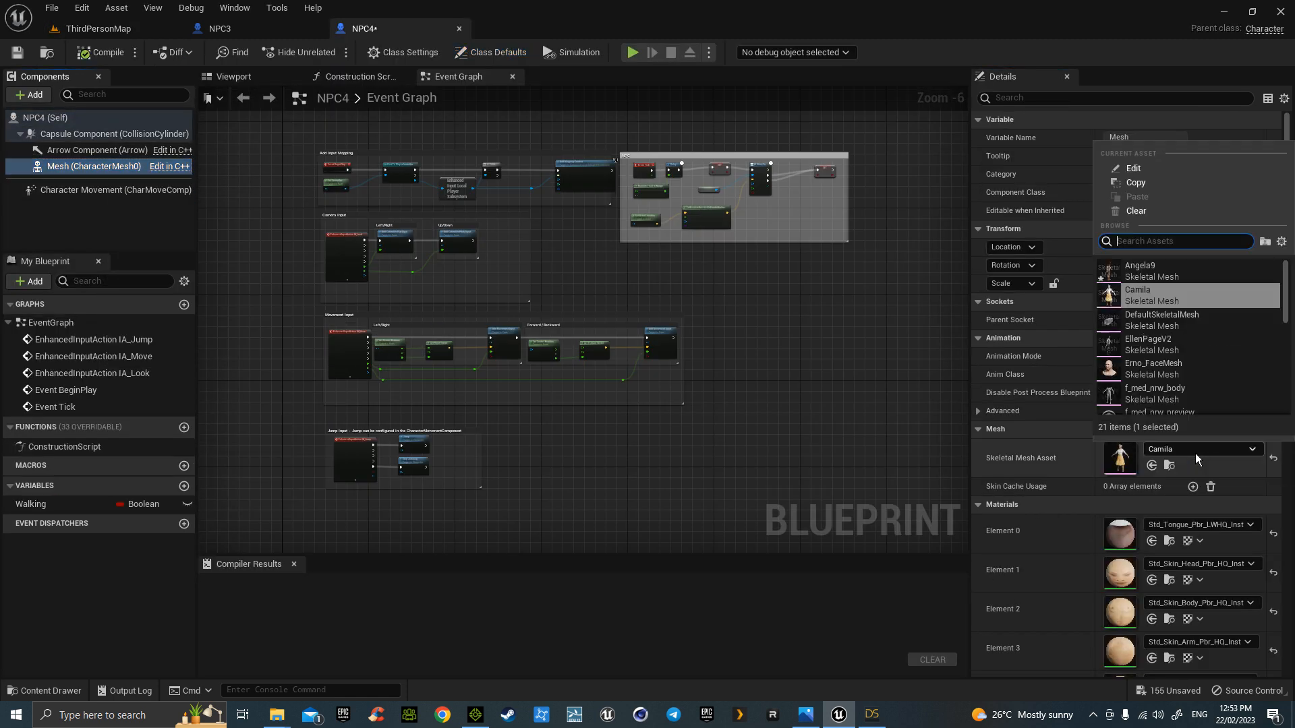
click(1155, 271)
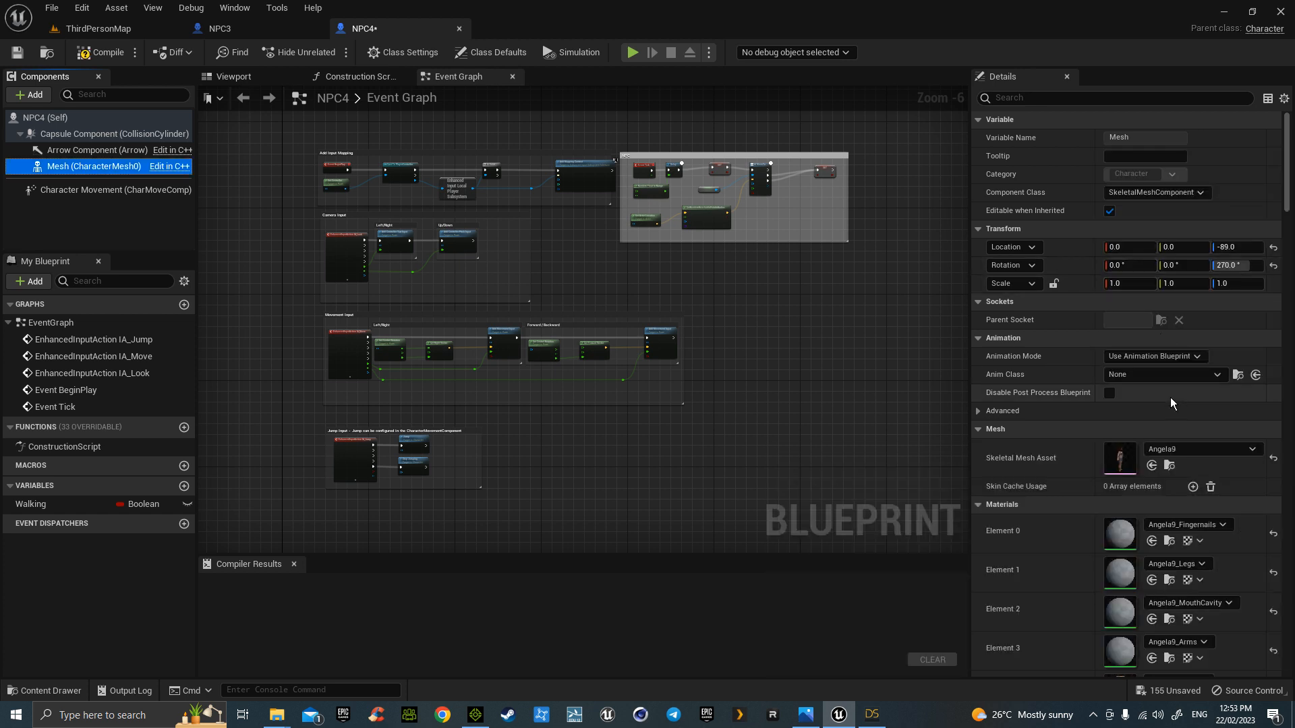
click(1171, 376)
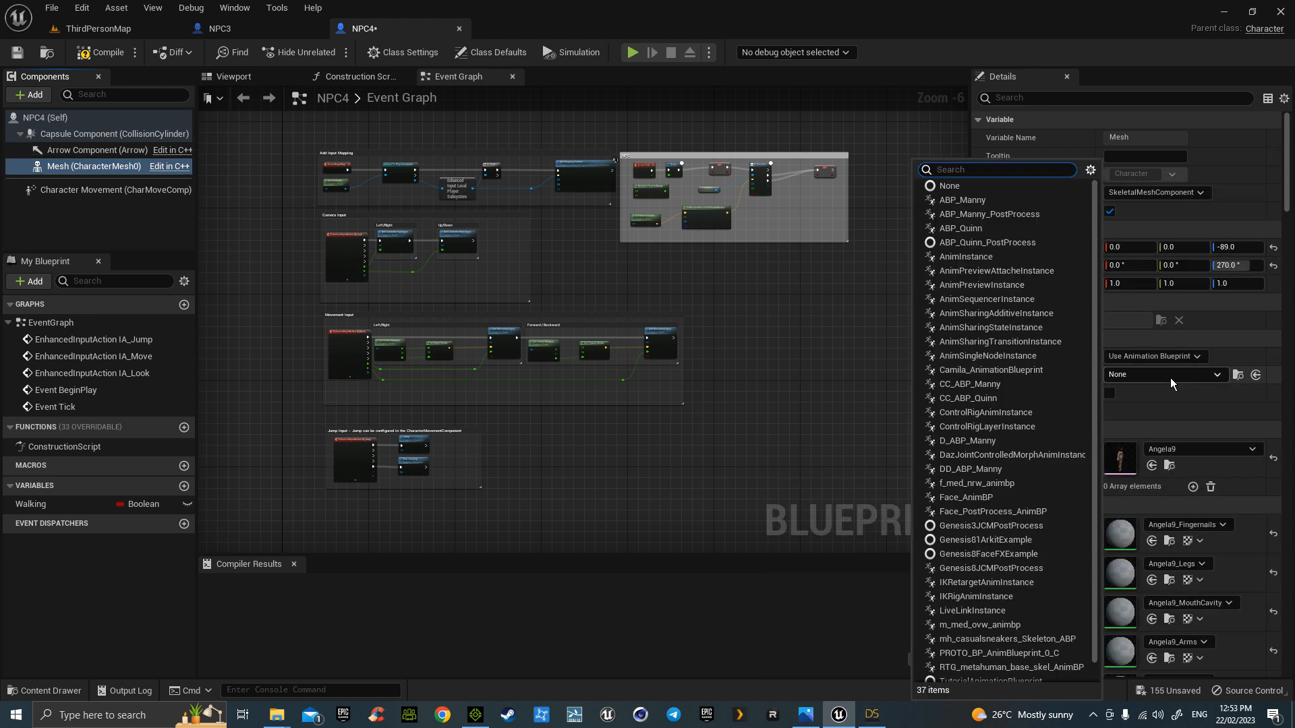
click(978, 470)
click(272, 82)
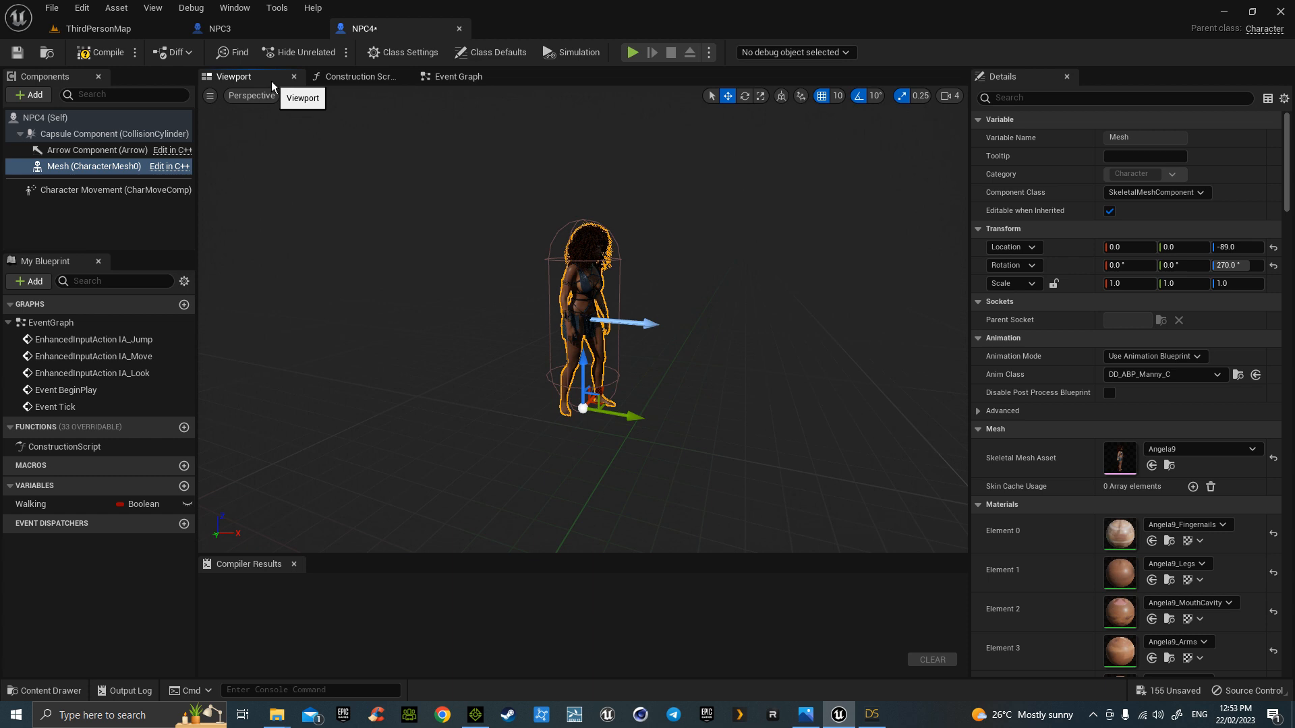
click(108, 56)
click(21, 57)
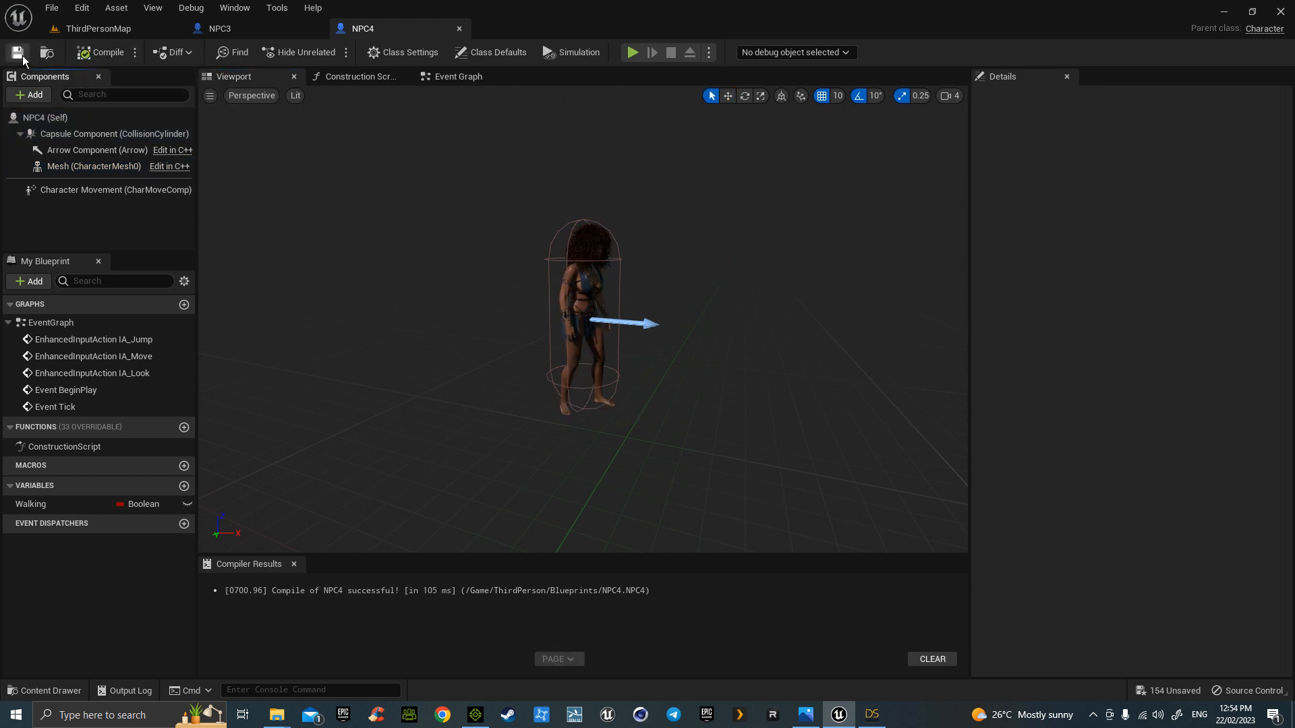
- Place an NPC4 actor in ThirdPersonMap and start Play
click(128, 29)
drag(506, 543, 517, 276)
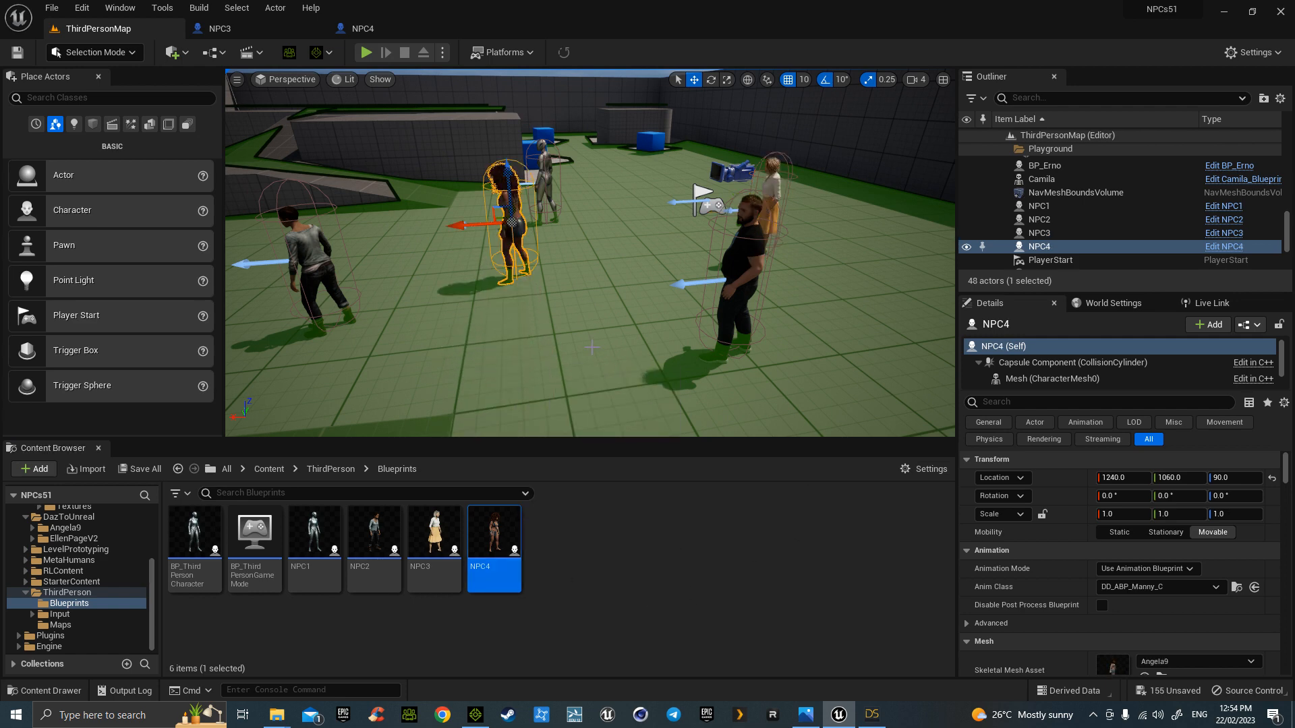
click(366, 52)
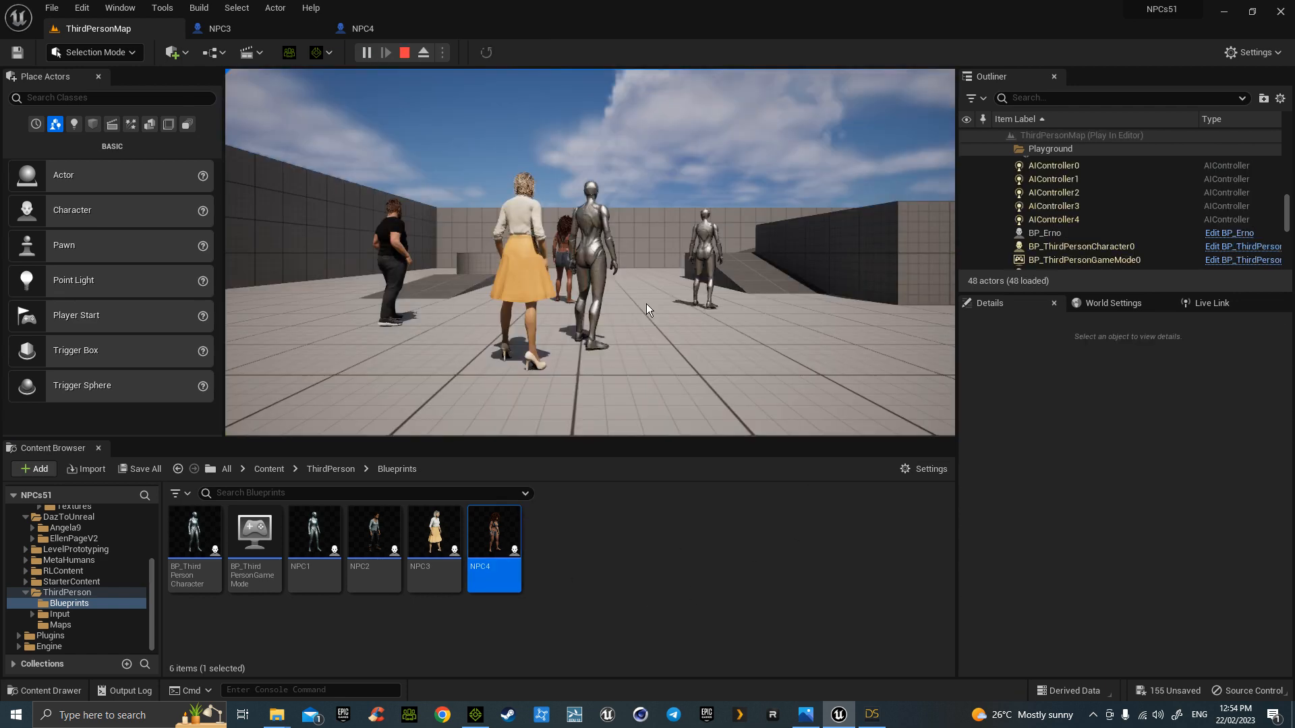
- Run the player around the arena past the roaming NPCs, including the orange-skirt one
click(695, 342)
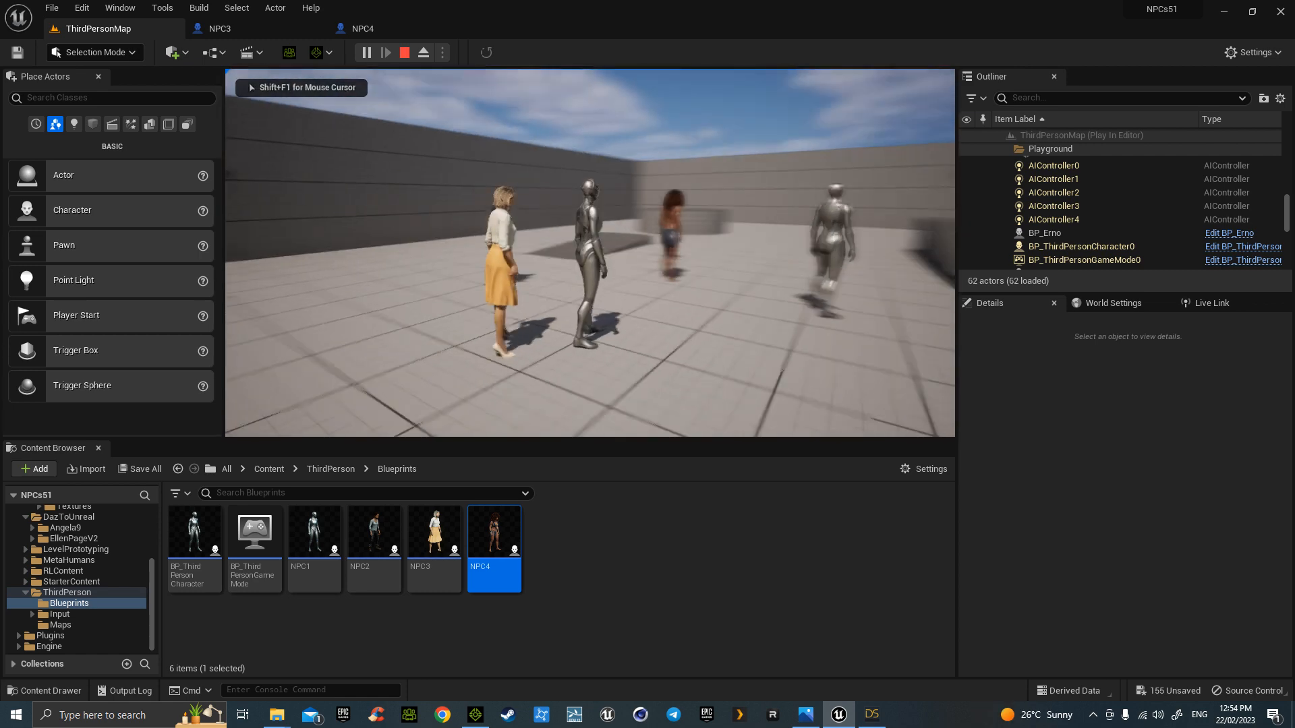
key(a)
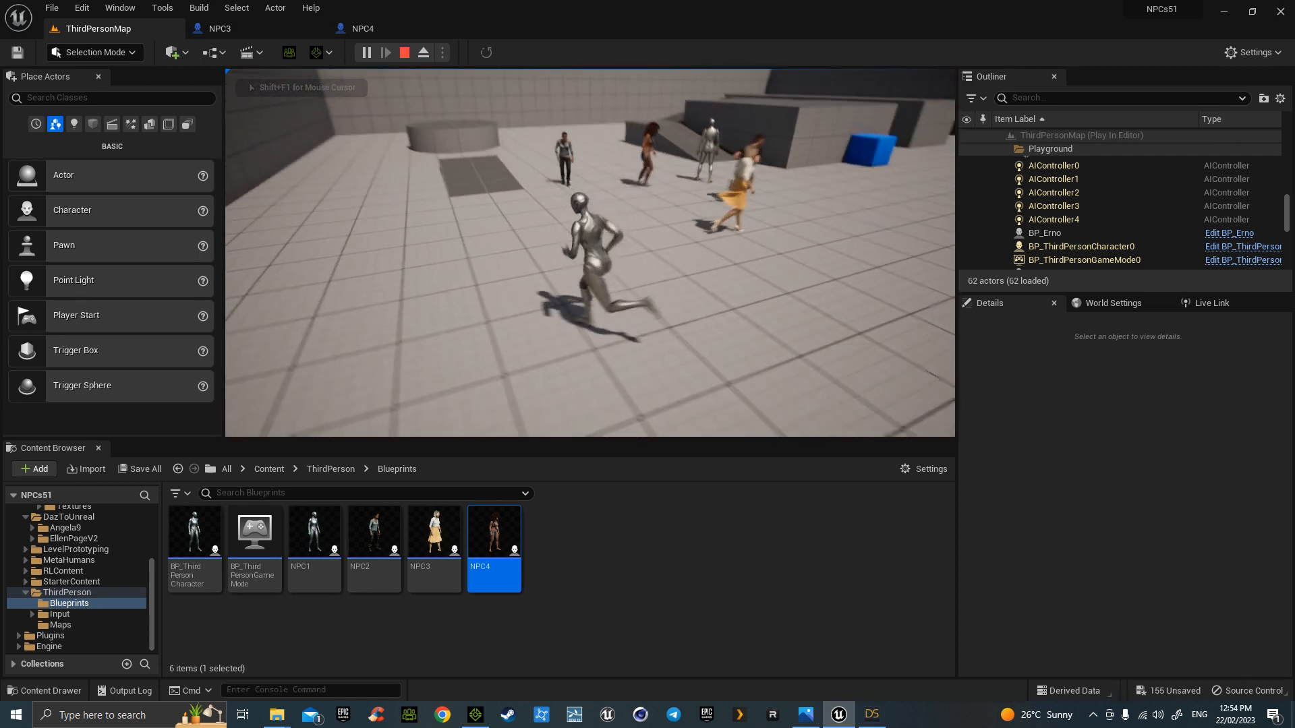
key(w)
key(w)
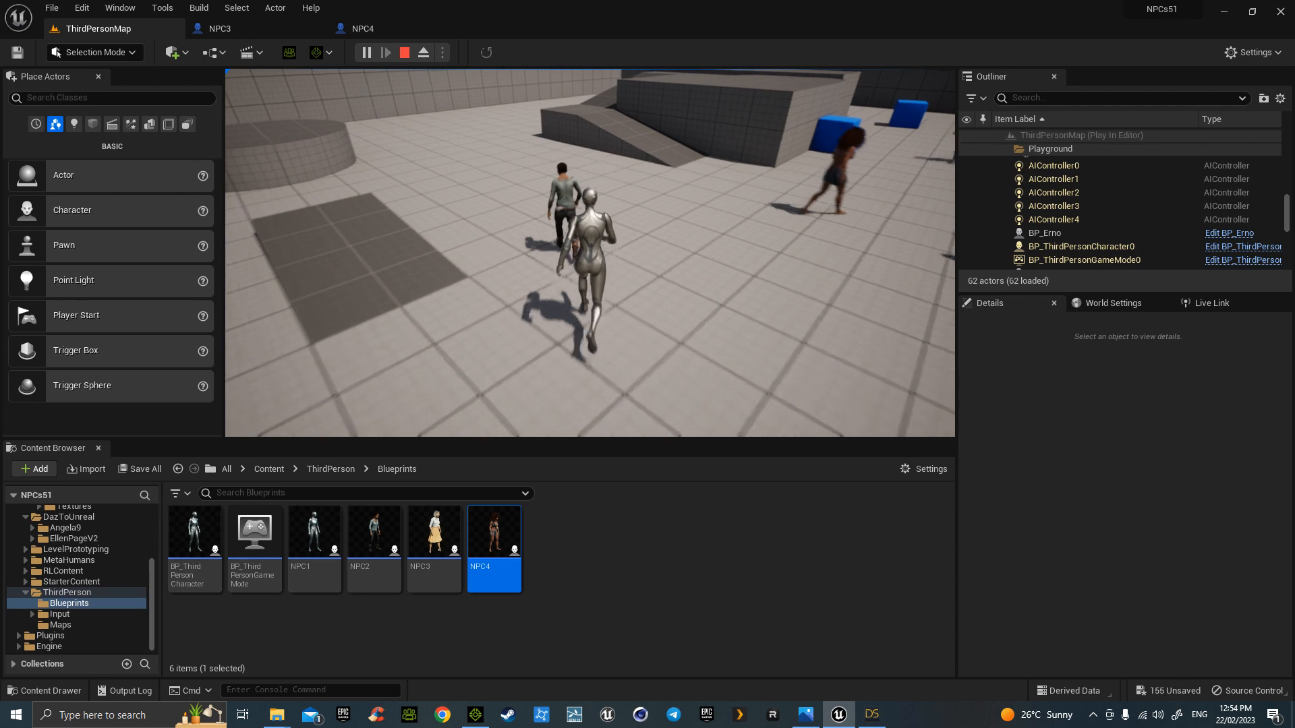
key(d)
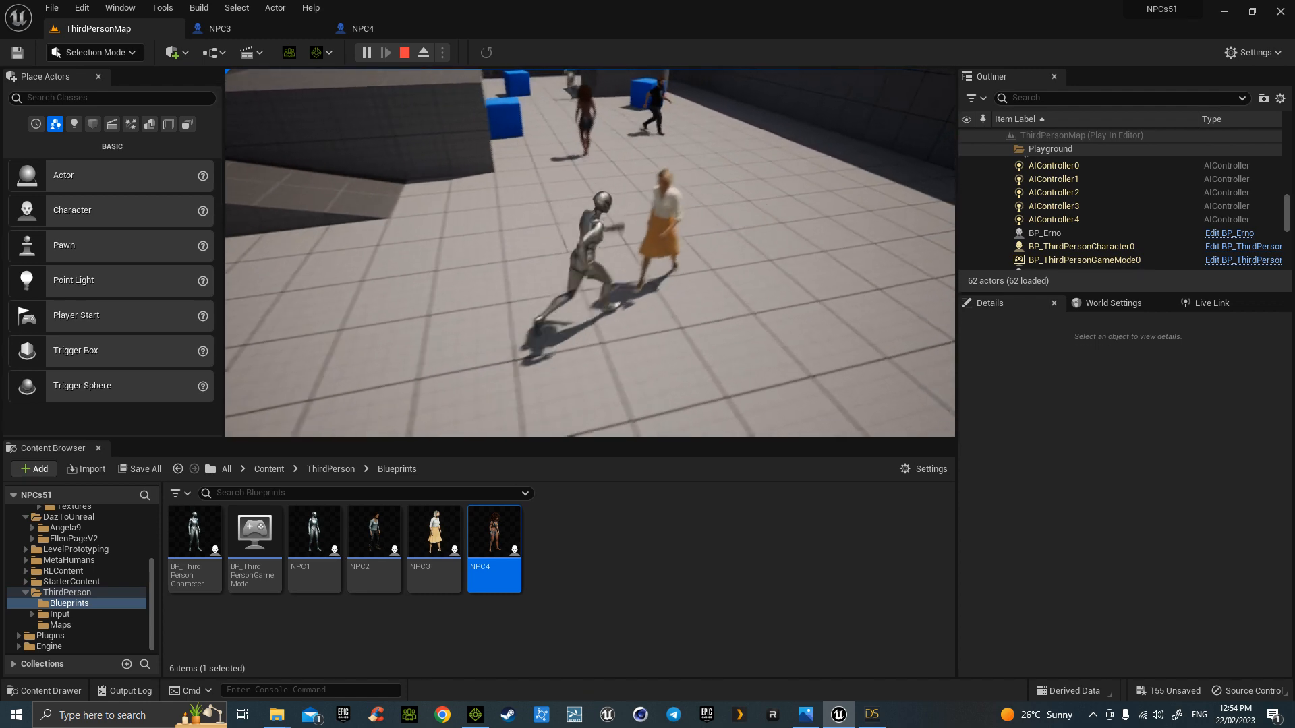
key(w)
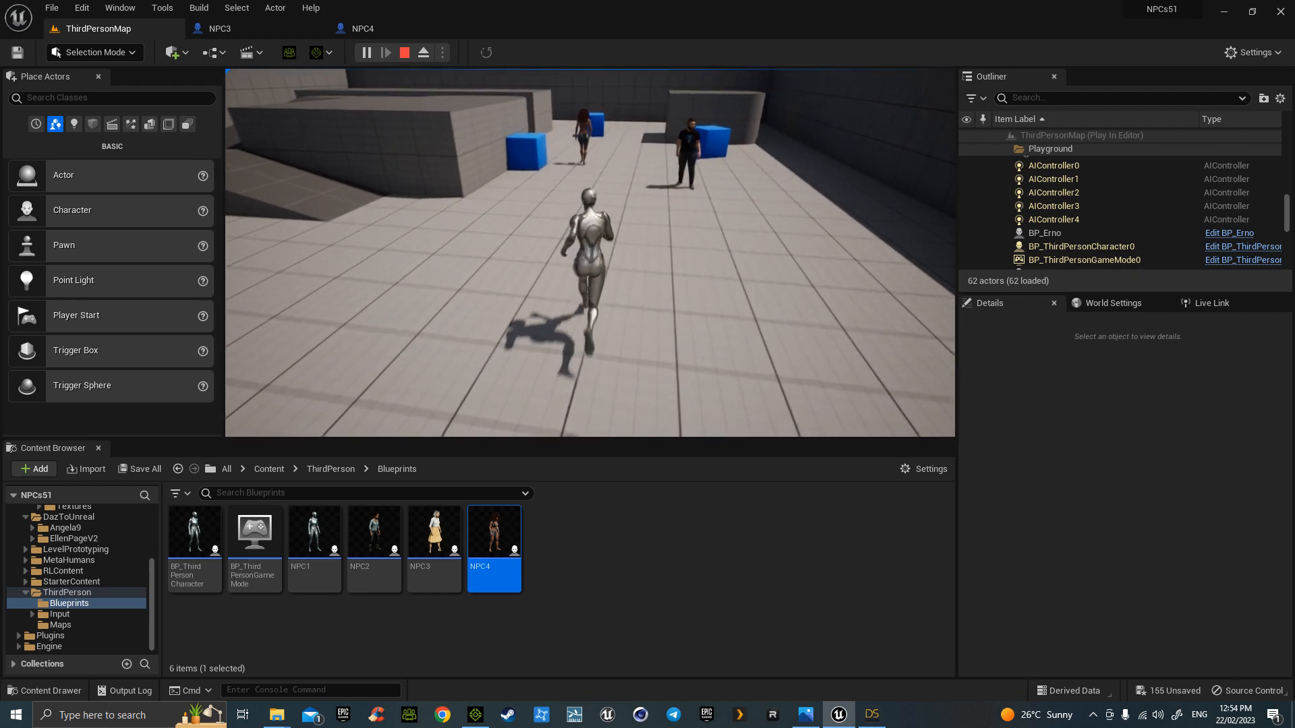
key(d)
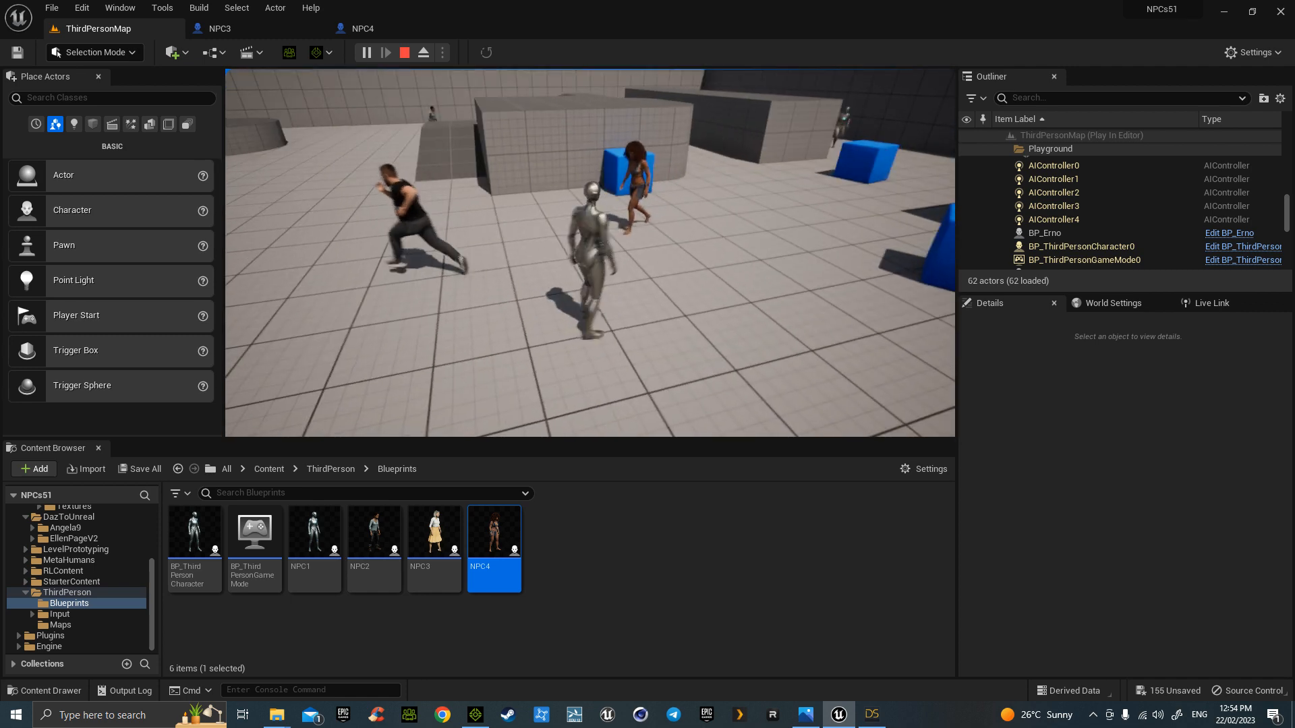
key(a)
- Run up to NPC4 to watch it roam, jump, and end the play session with Esc
key(w)
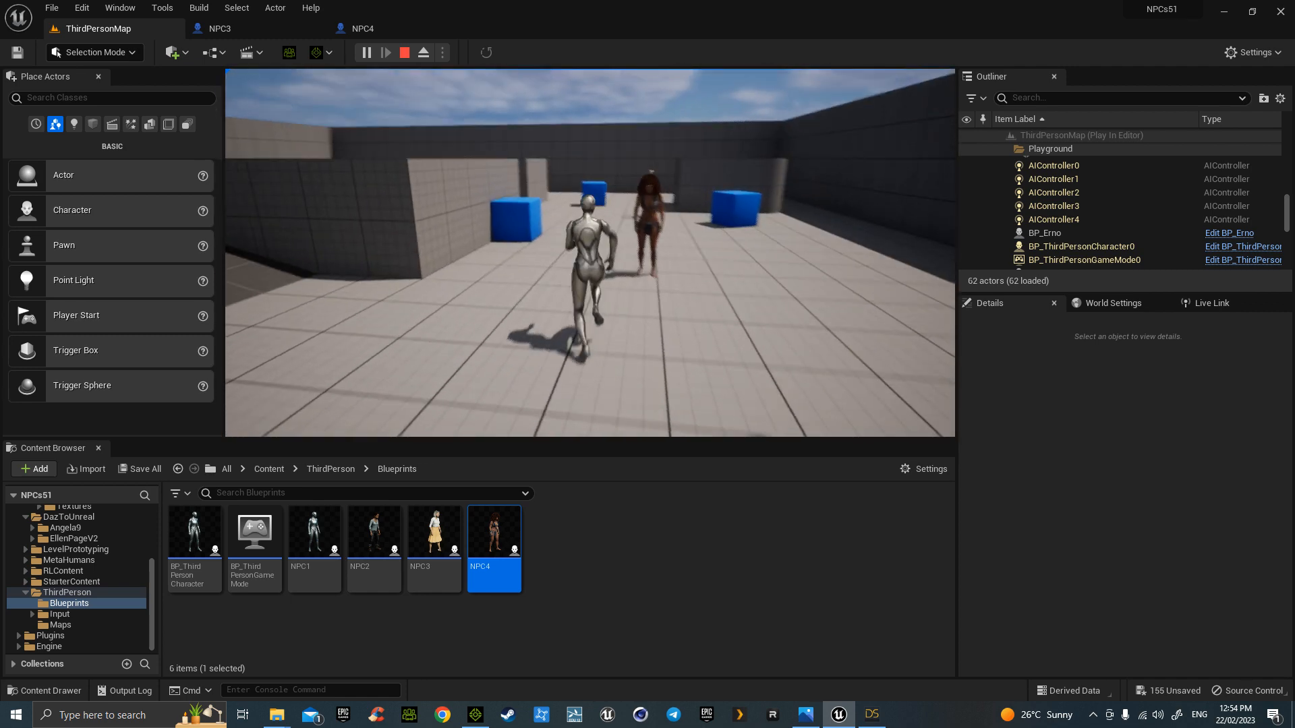
key(s)
key(a)
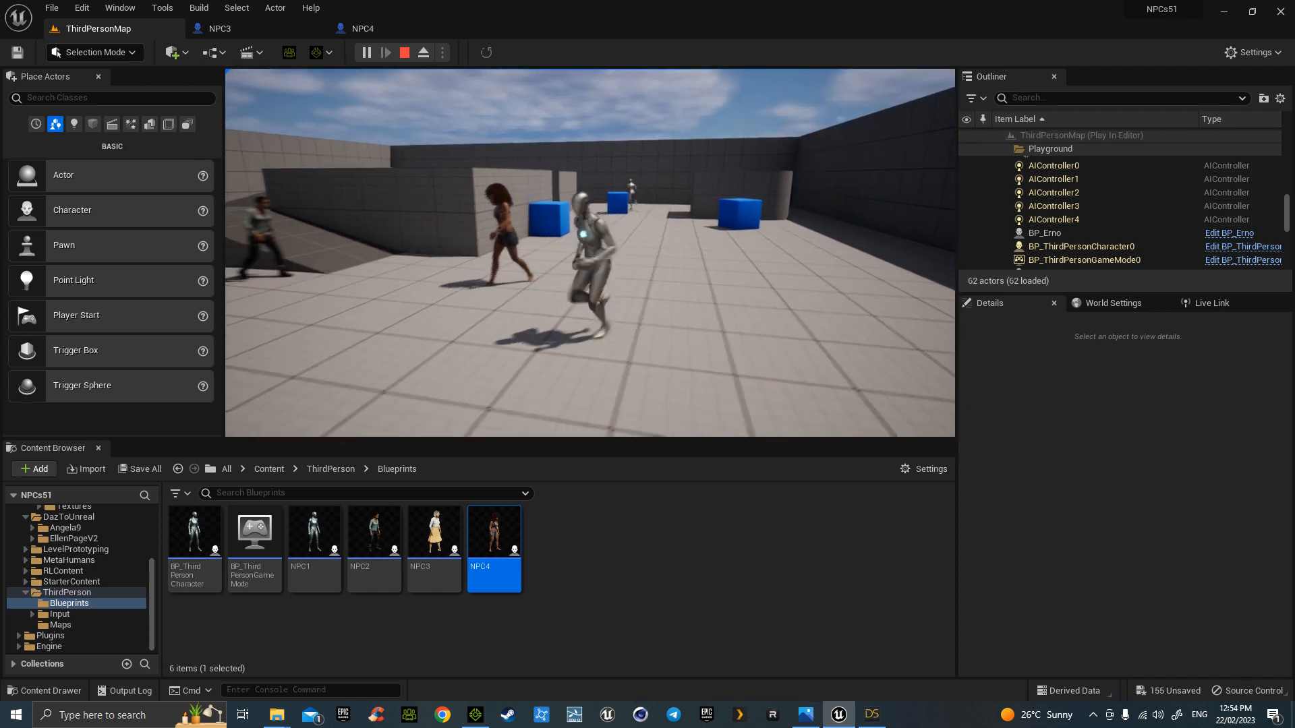
key(d)
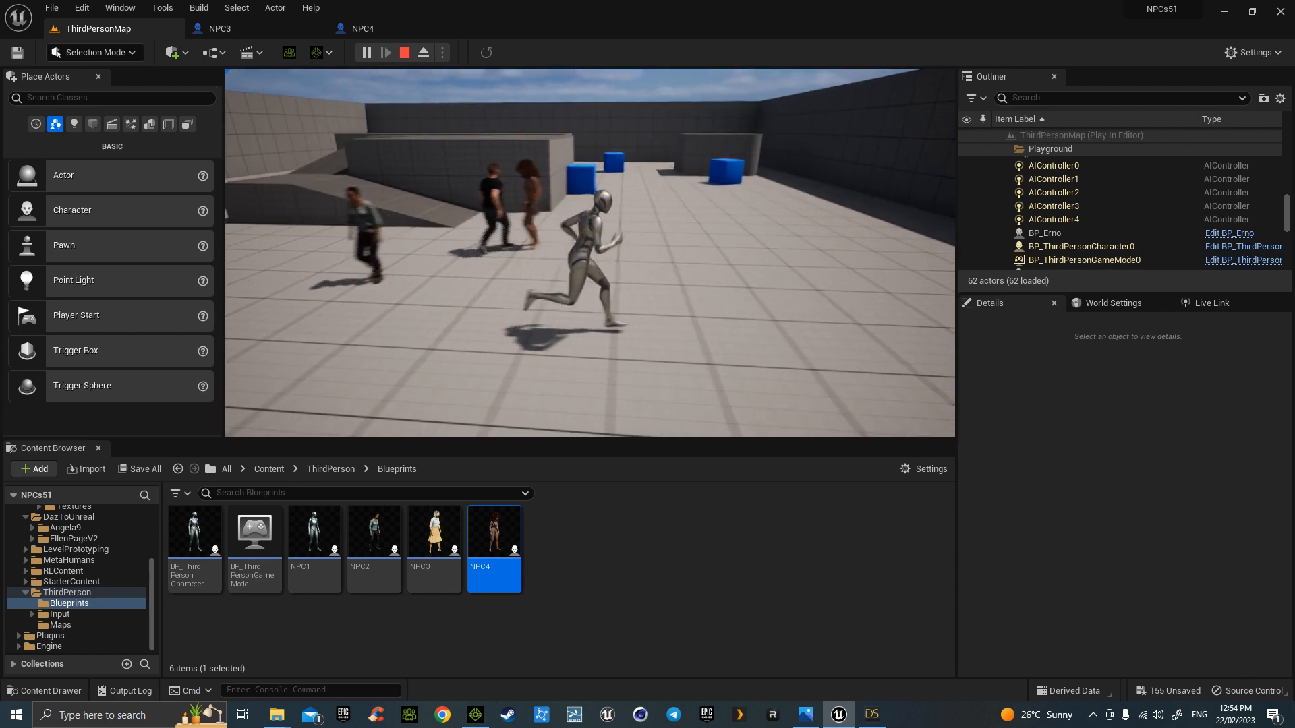
key(a)
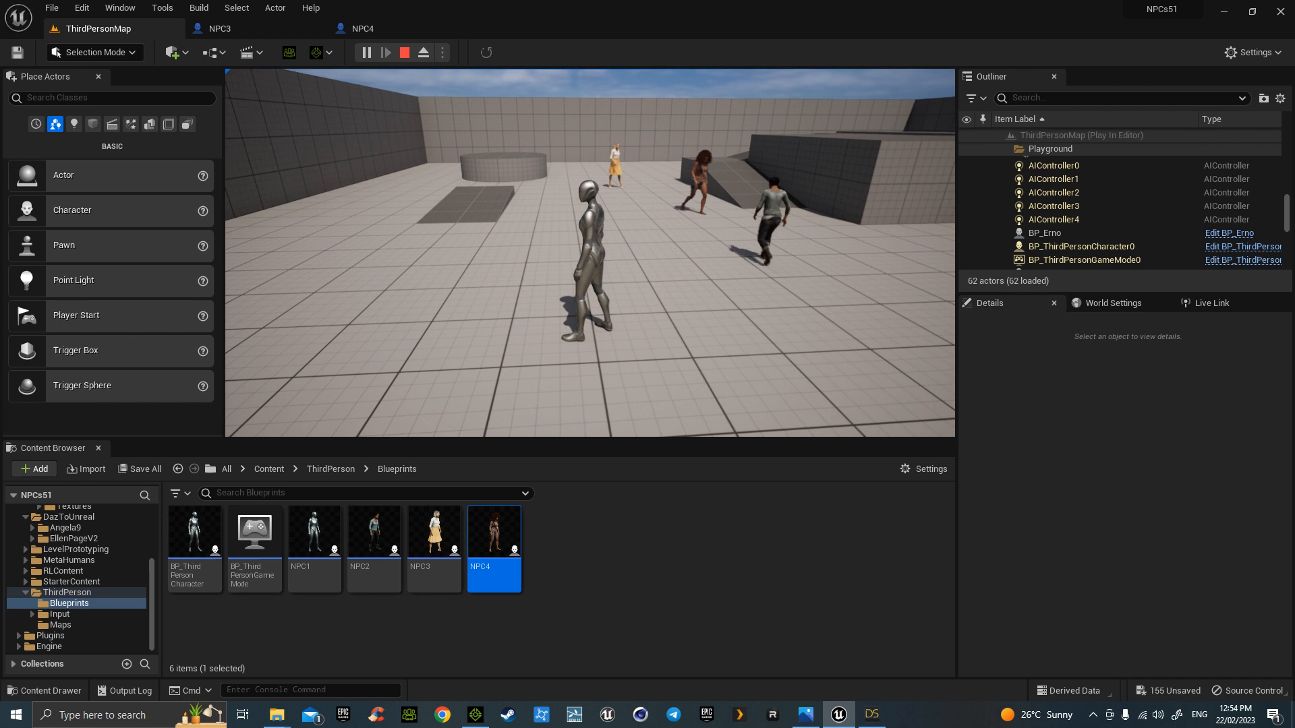
key(space)
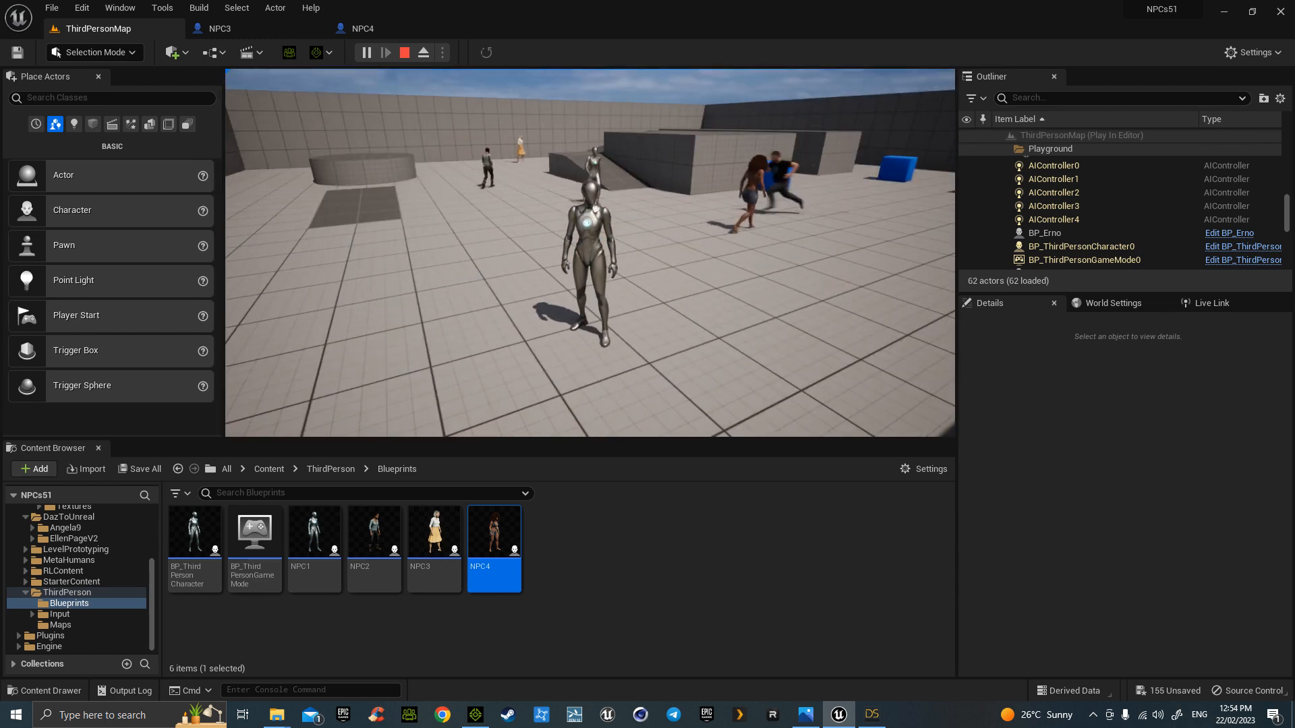
key(Escape)
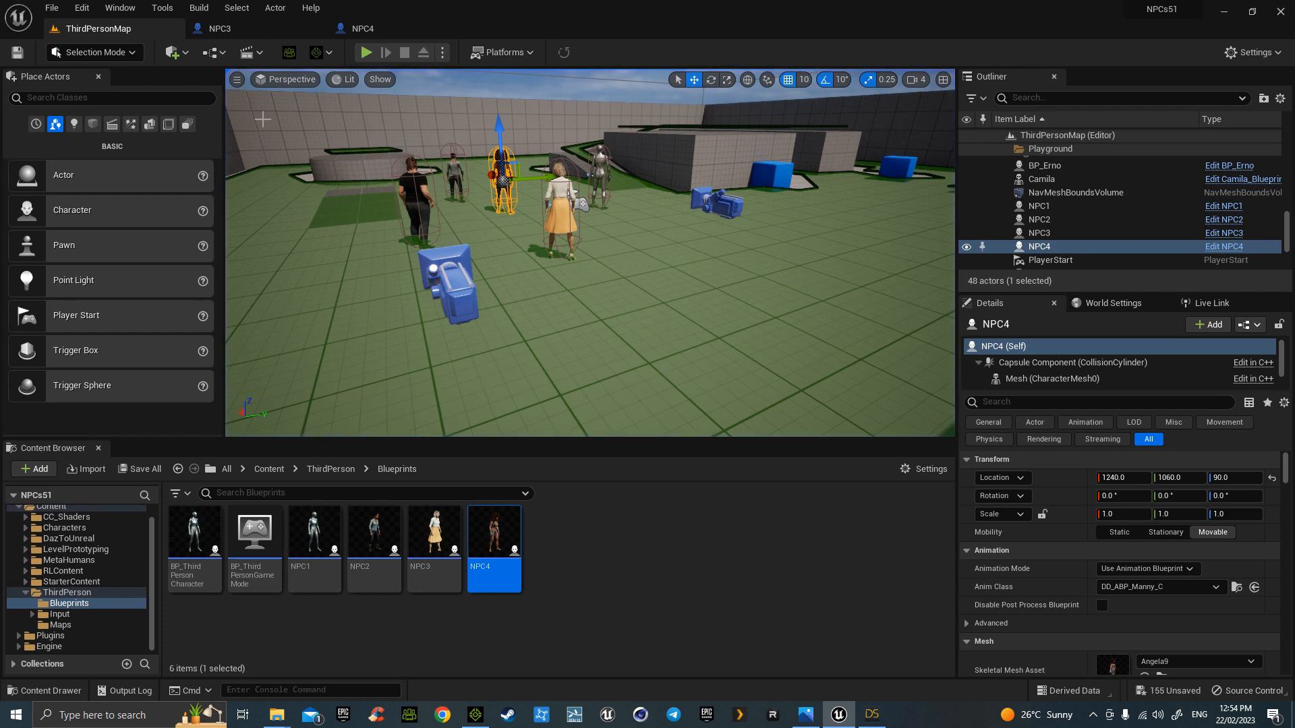
click(267, 31)
click(107, 192)
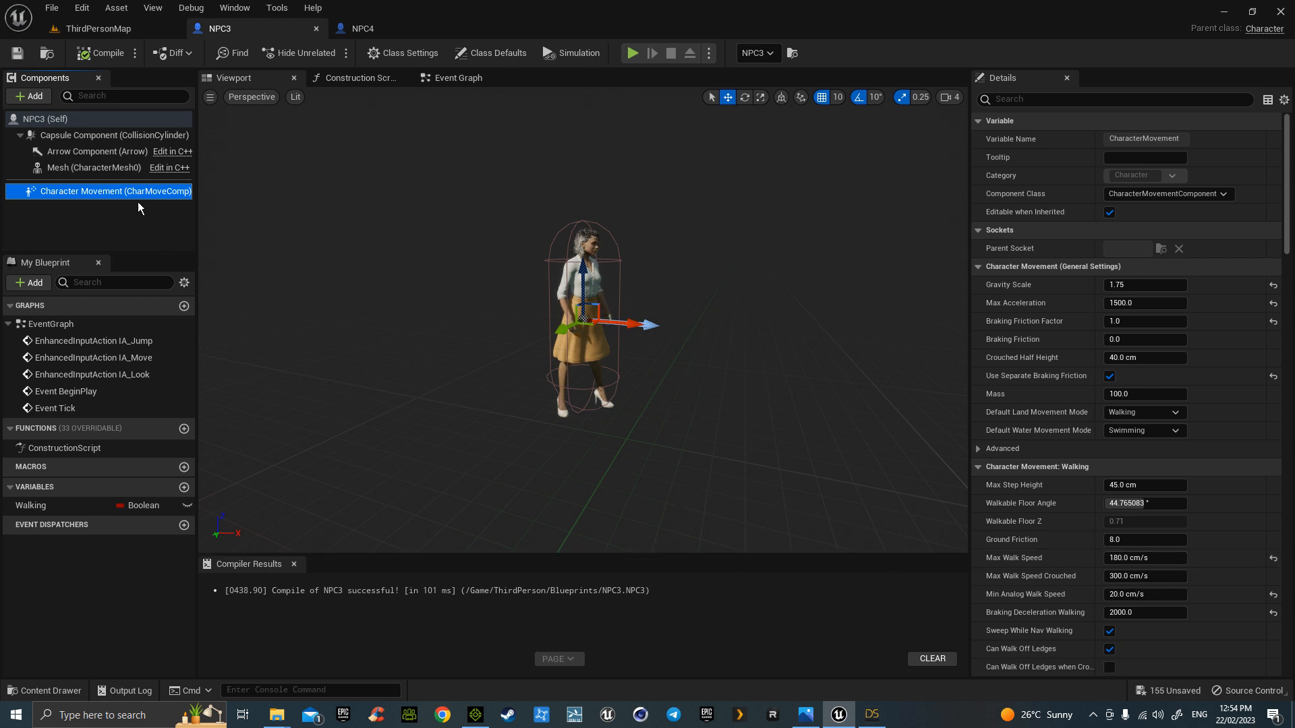
click(395, 35)
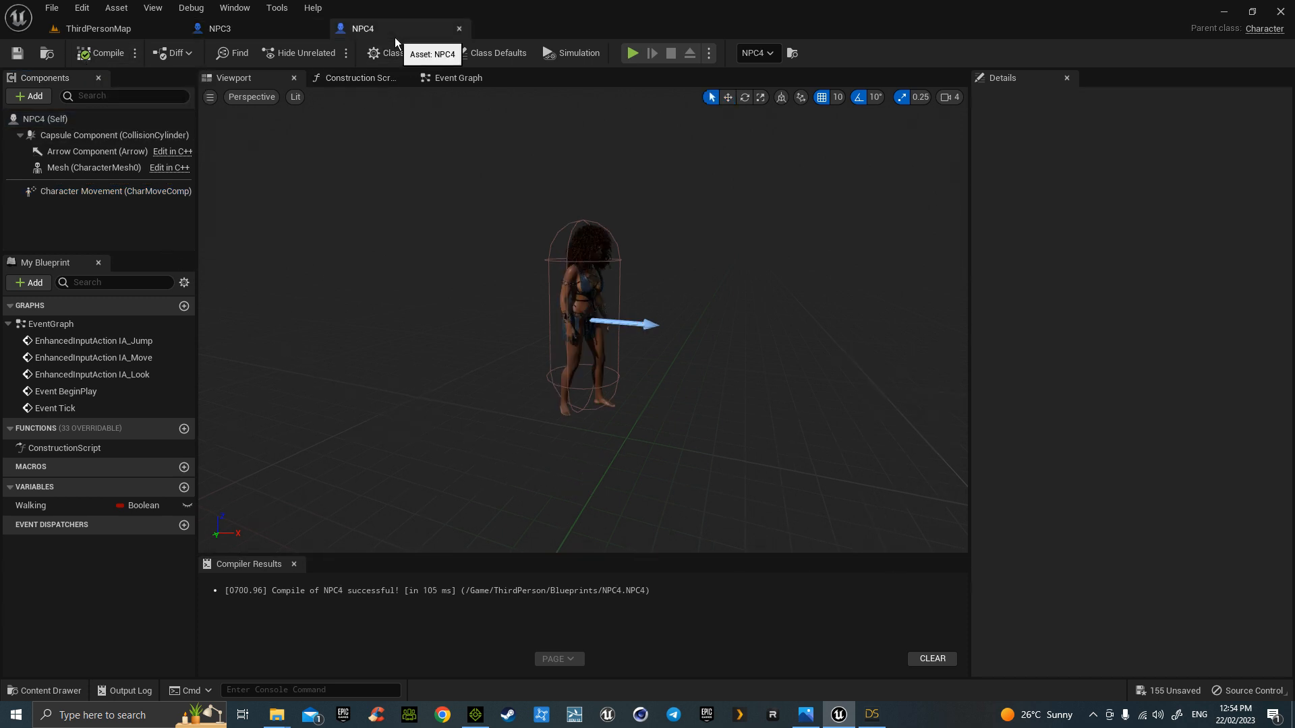
click(131, 31)
right_drag(589, 253, 529, 280)
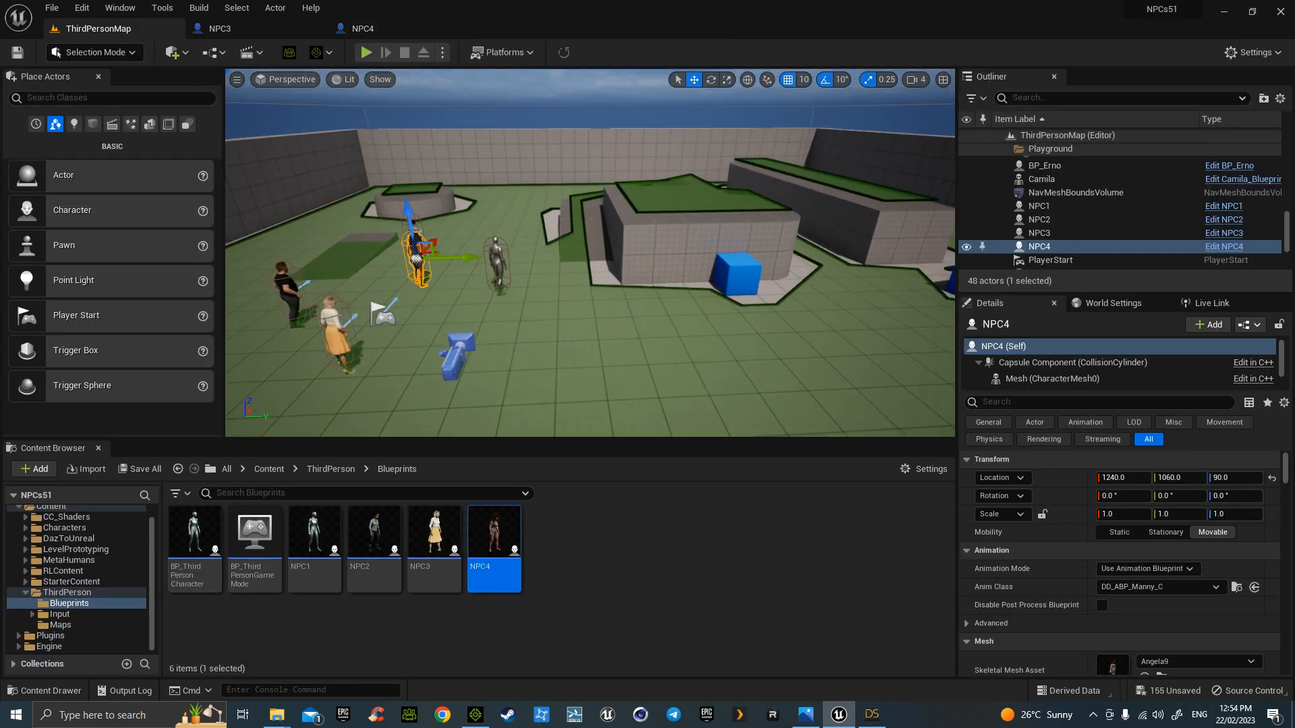
key(w)
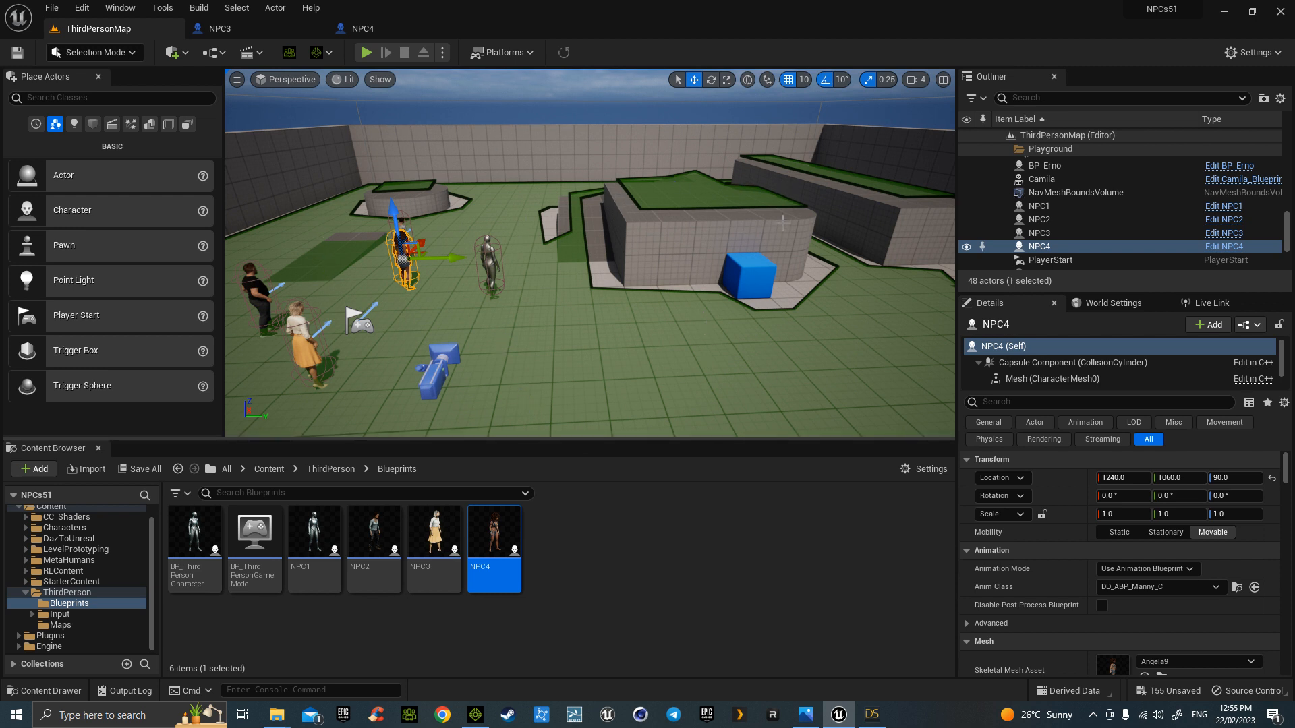
key(s)
mouse_move(740, 363)
right_down()
mouse_move(716, 356)
mouse_move(766, 346)
mouse_move(733, 338)
right_up()
key(w)
key(e)
right_drag(499, 210, 499, 250)
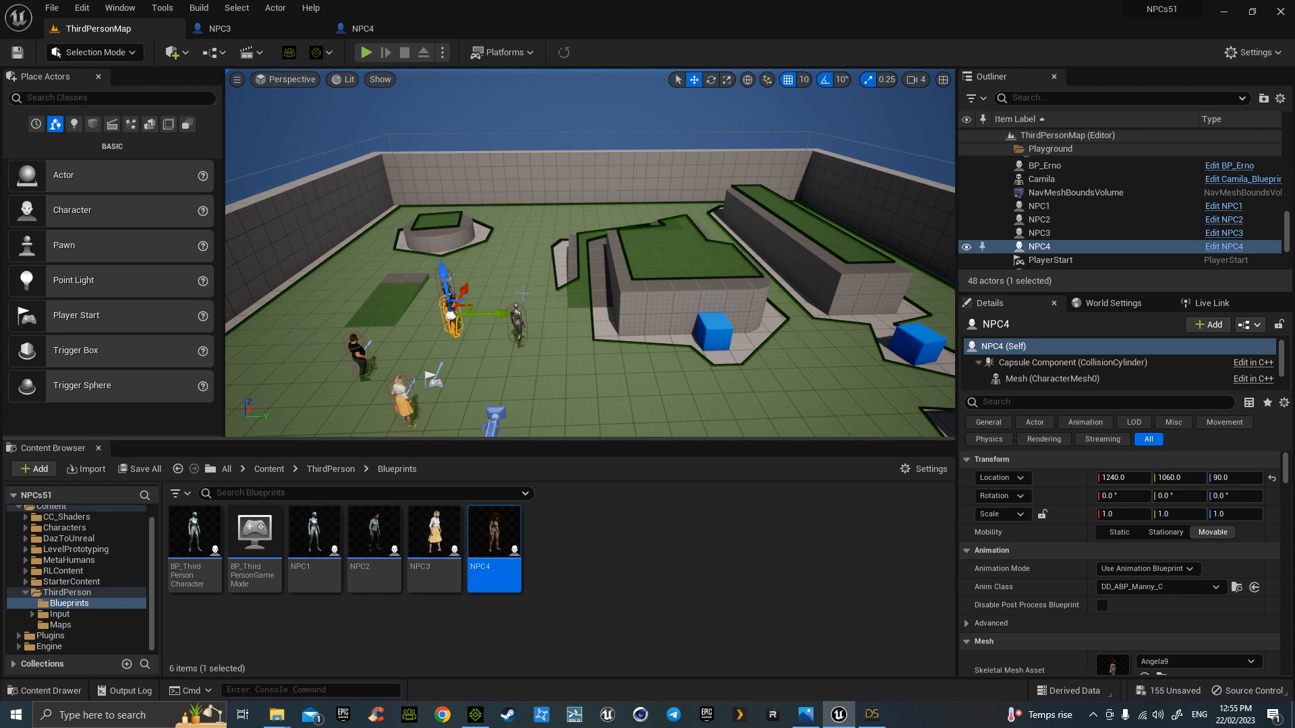
right_drag(647, 367, 836, 374)
key(f)
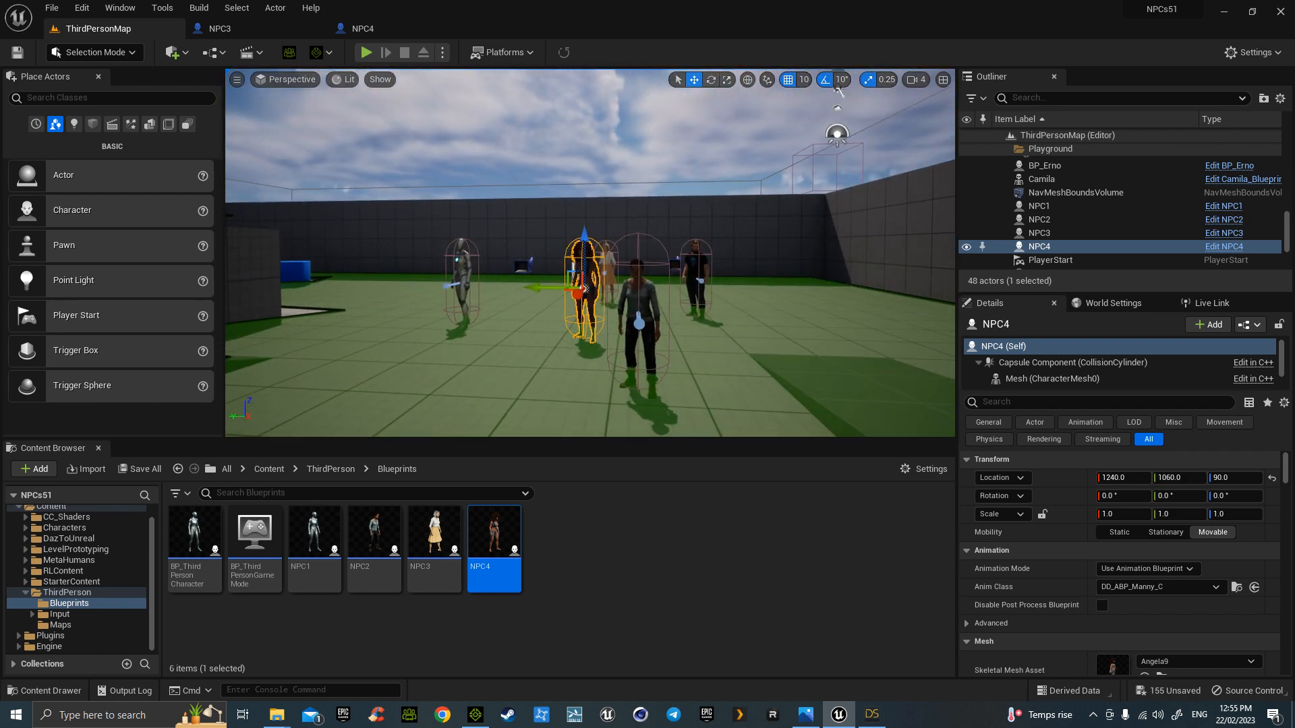
right_drag(647, 367, 650, 371)
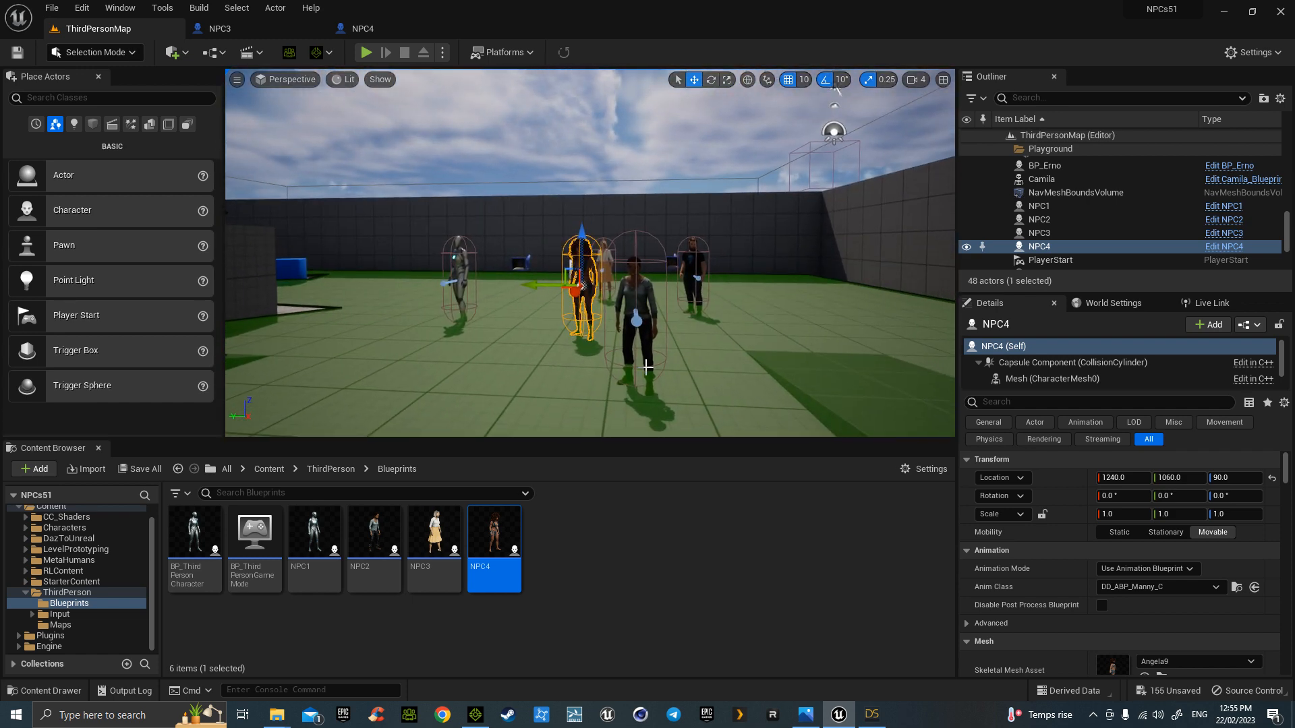
click(395, 31)
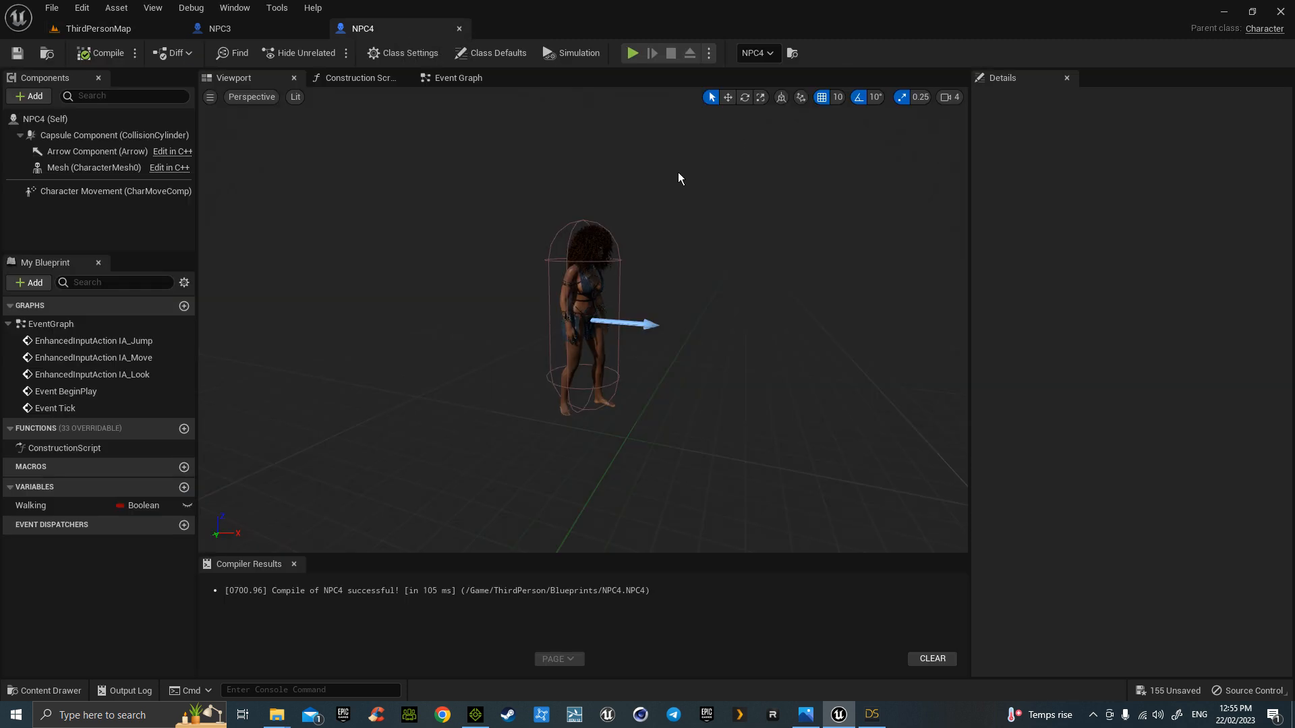
click(459, 79)
scroll(707, 290, up, 3)
right_drag(743, 290, 549, 553)
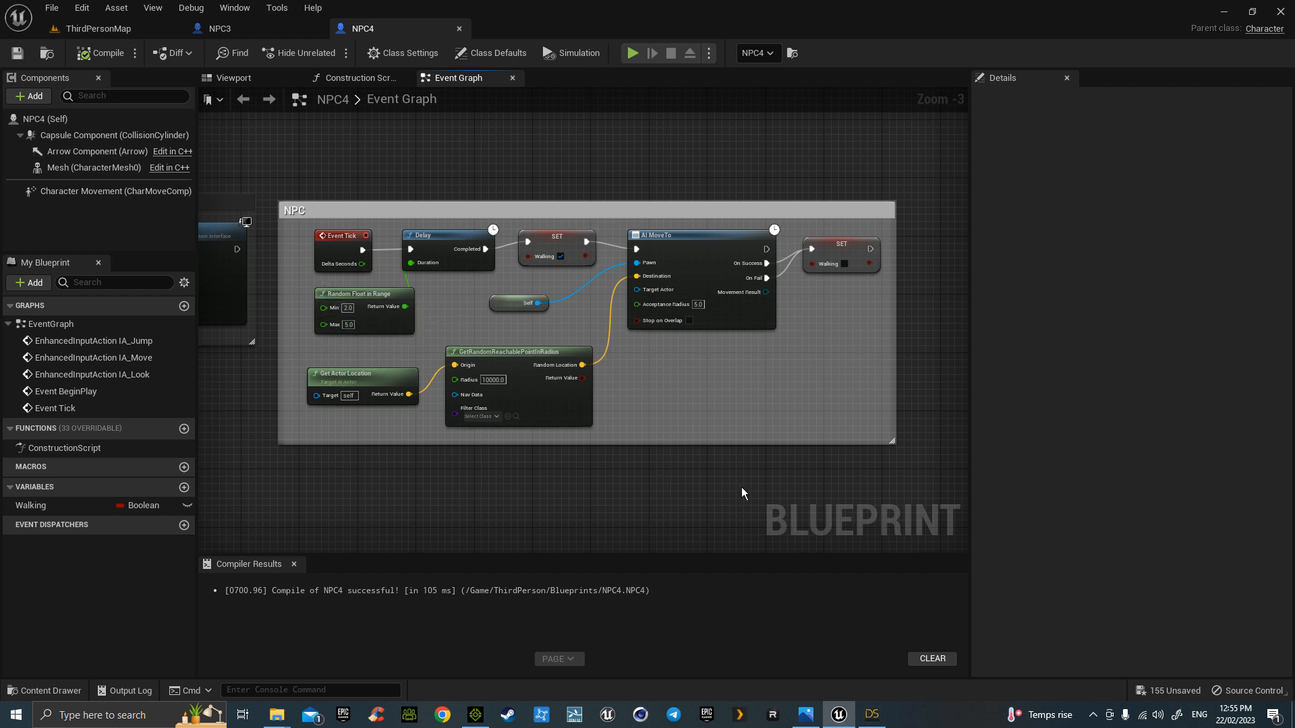
click(127, 29)
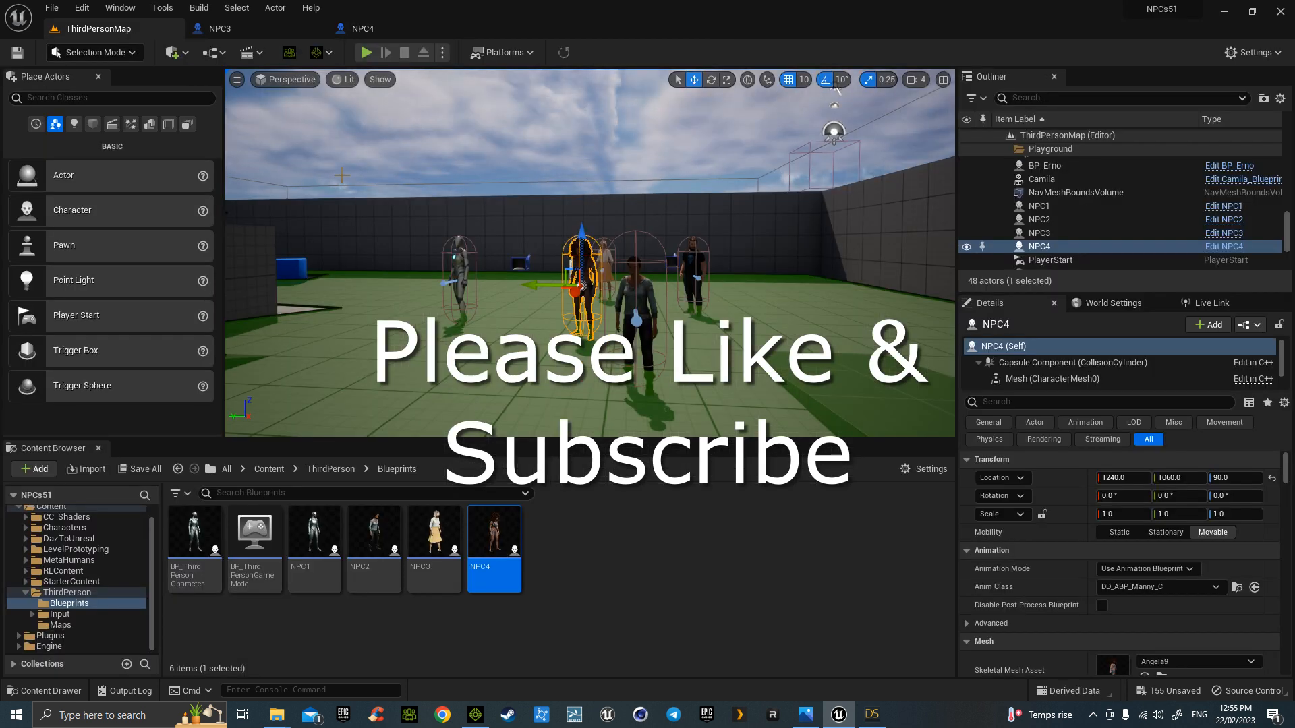
right_drag(590, 253, 612, 249)
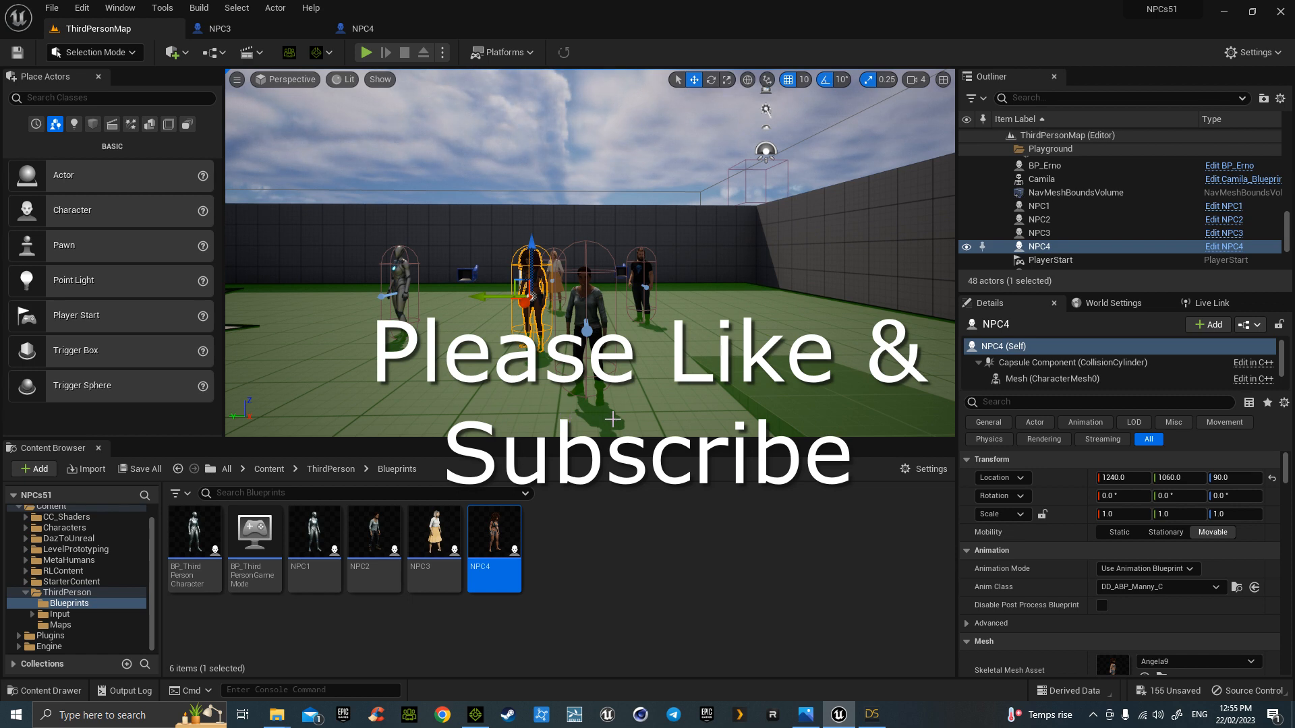
right_drag(590, 253, 570, 255)
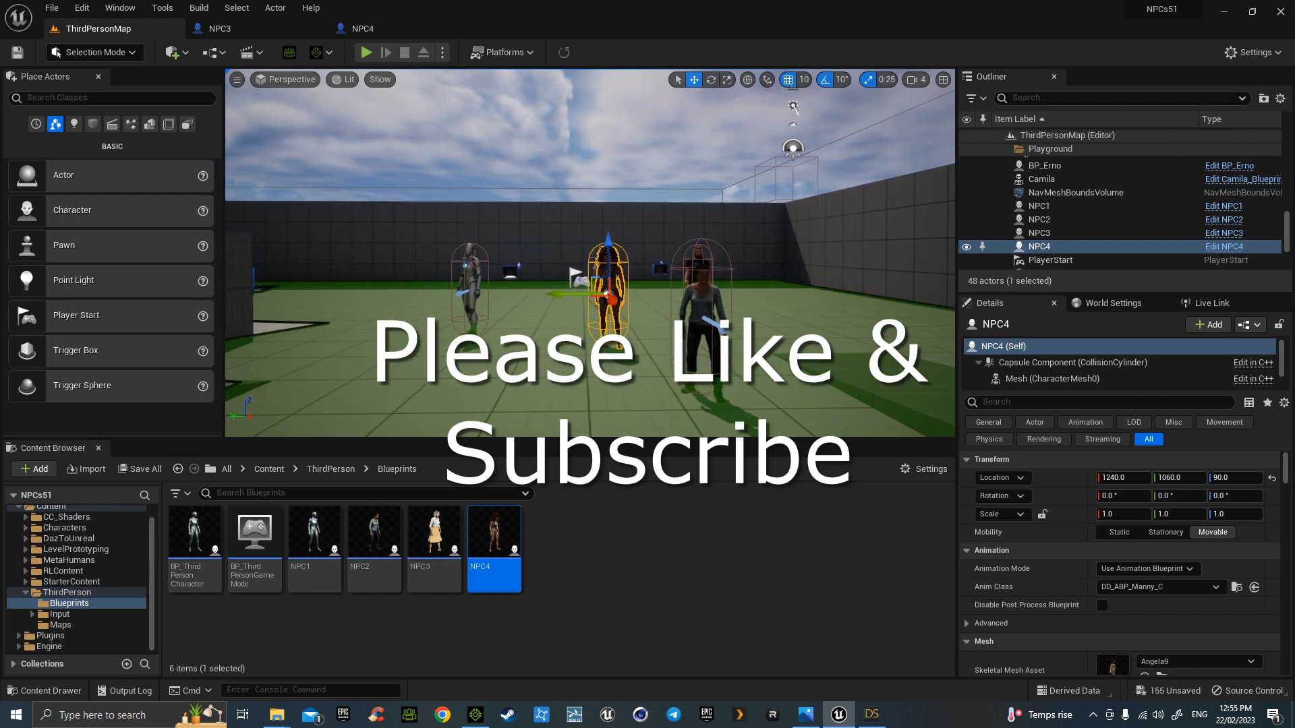